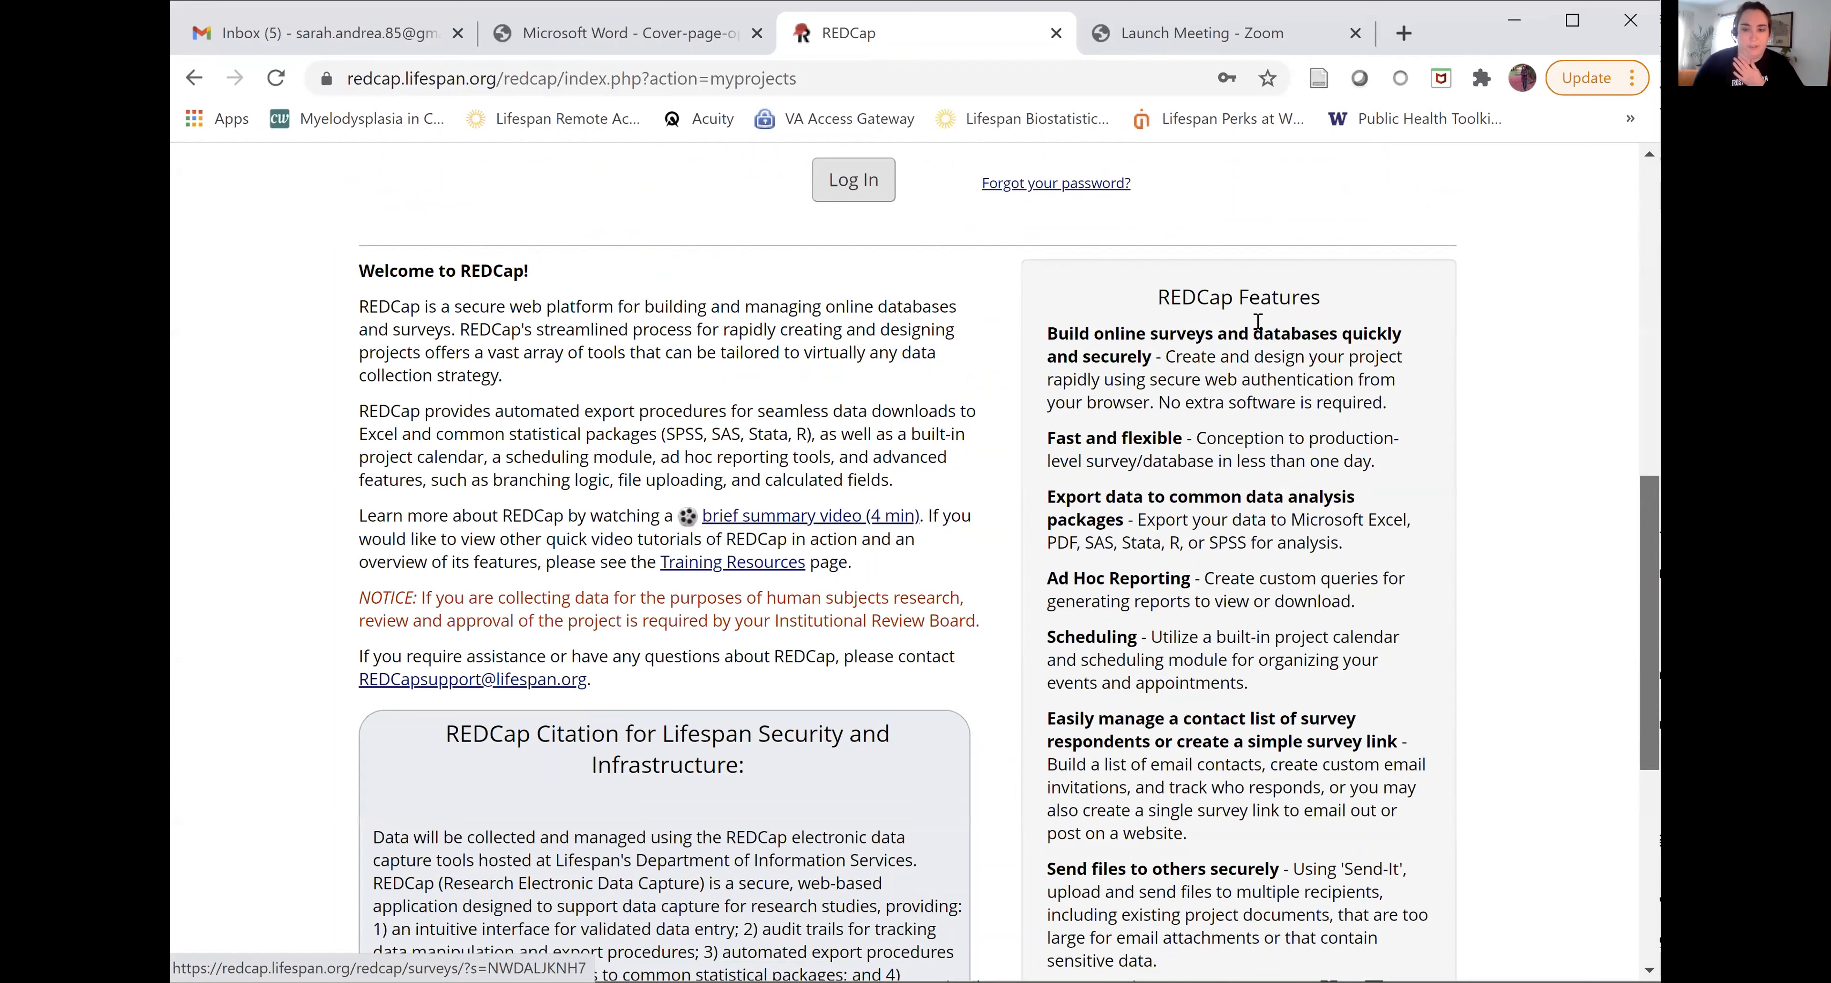
# Step: Review the welcome text, the REDCap citation and the REDCap Features list on the login page
pyautogui.scroll(-2, 1301, 451)
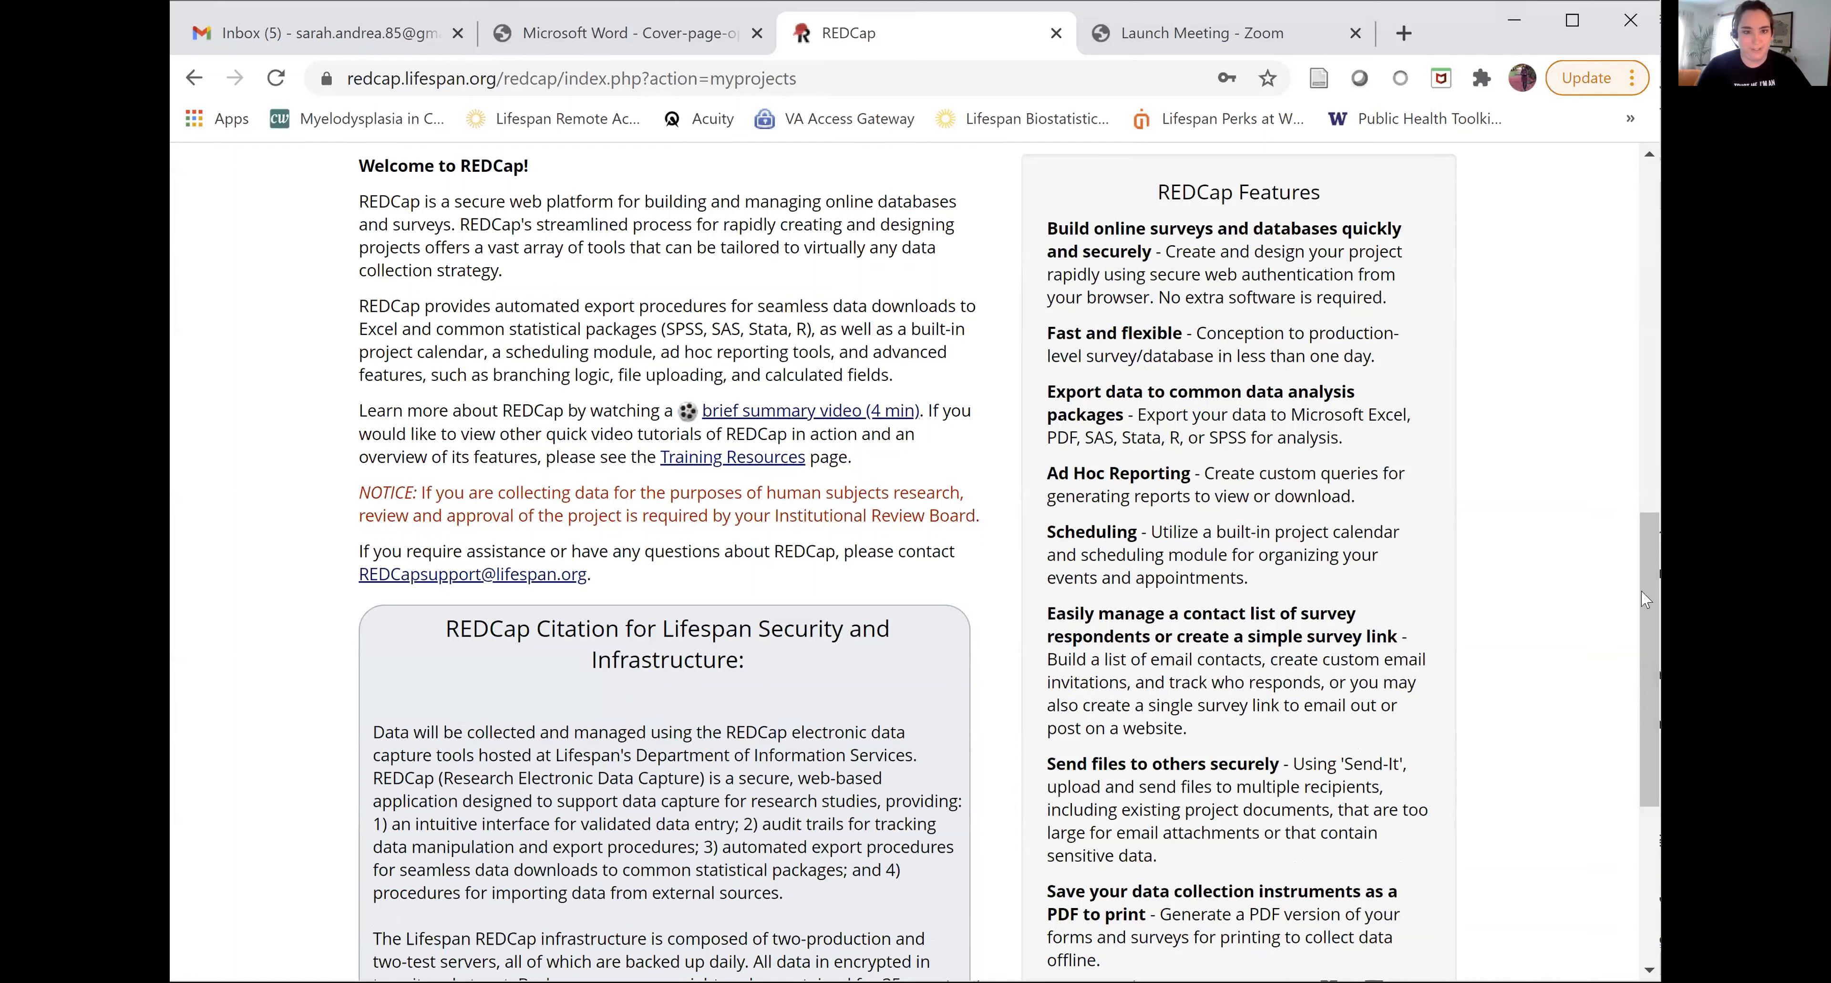
pyautogui.scroll(-1, 1635, 616)
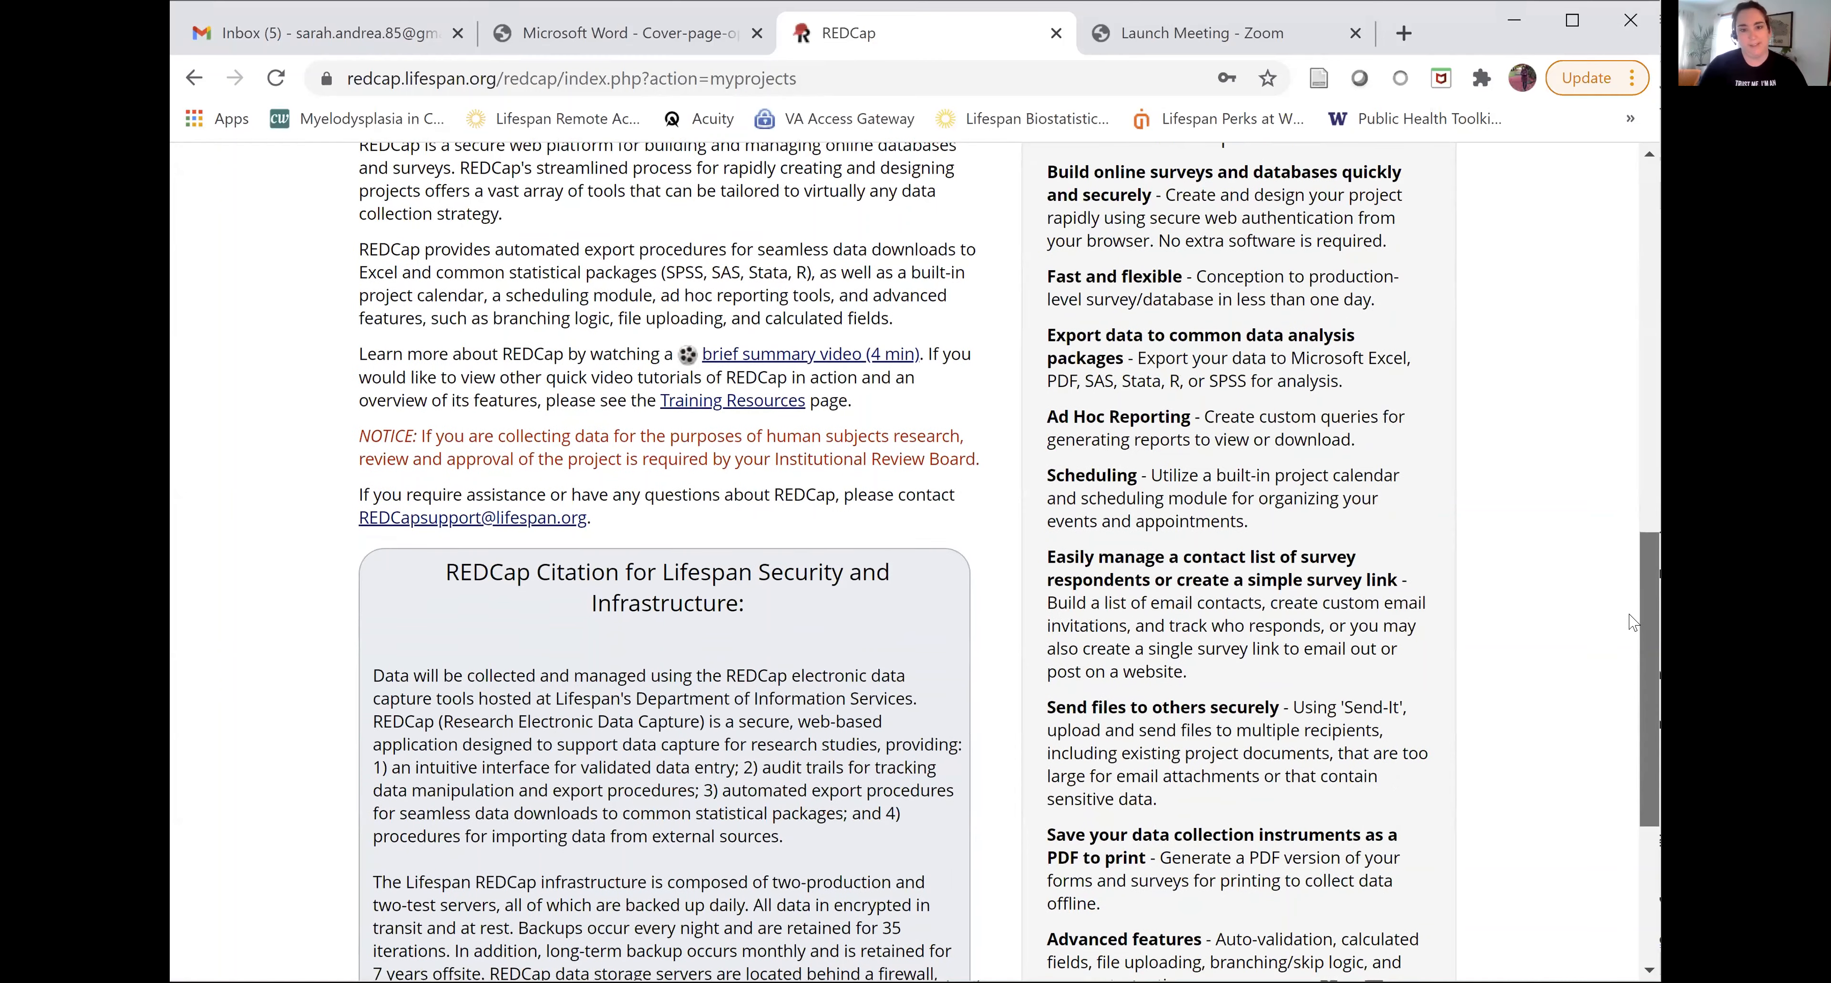
pyautogui.scroll(-1, 1632, 621)
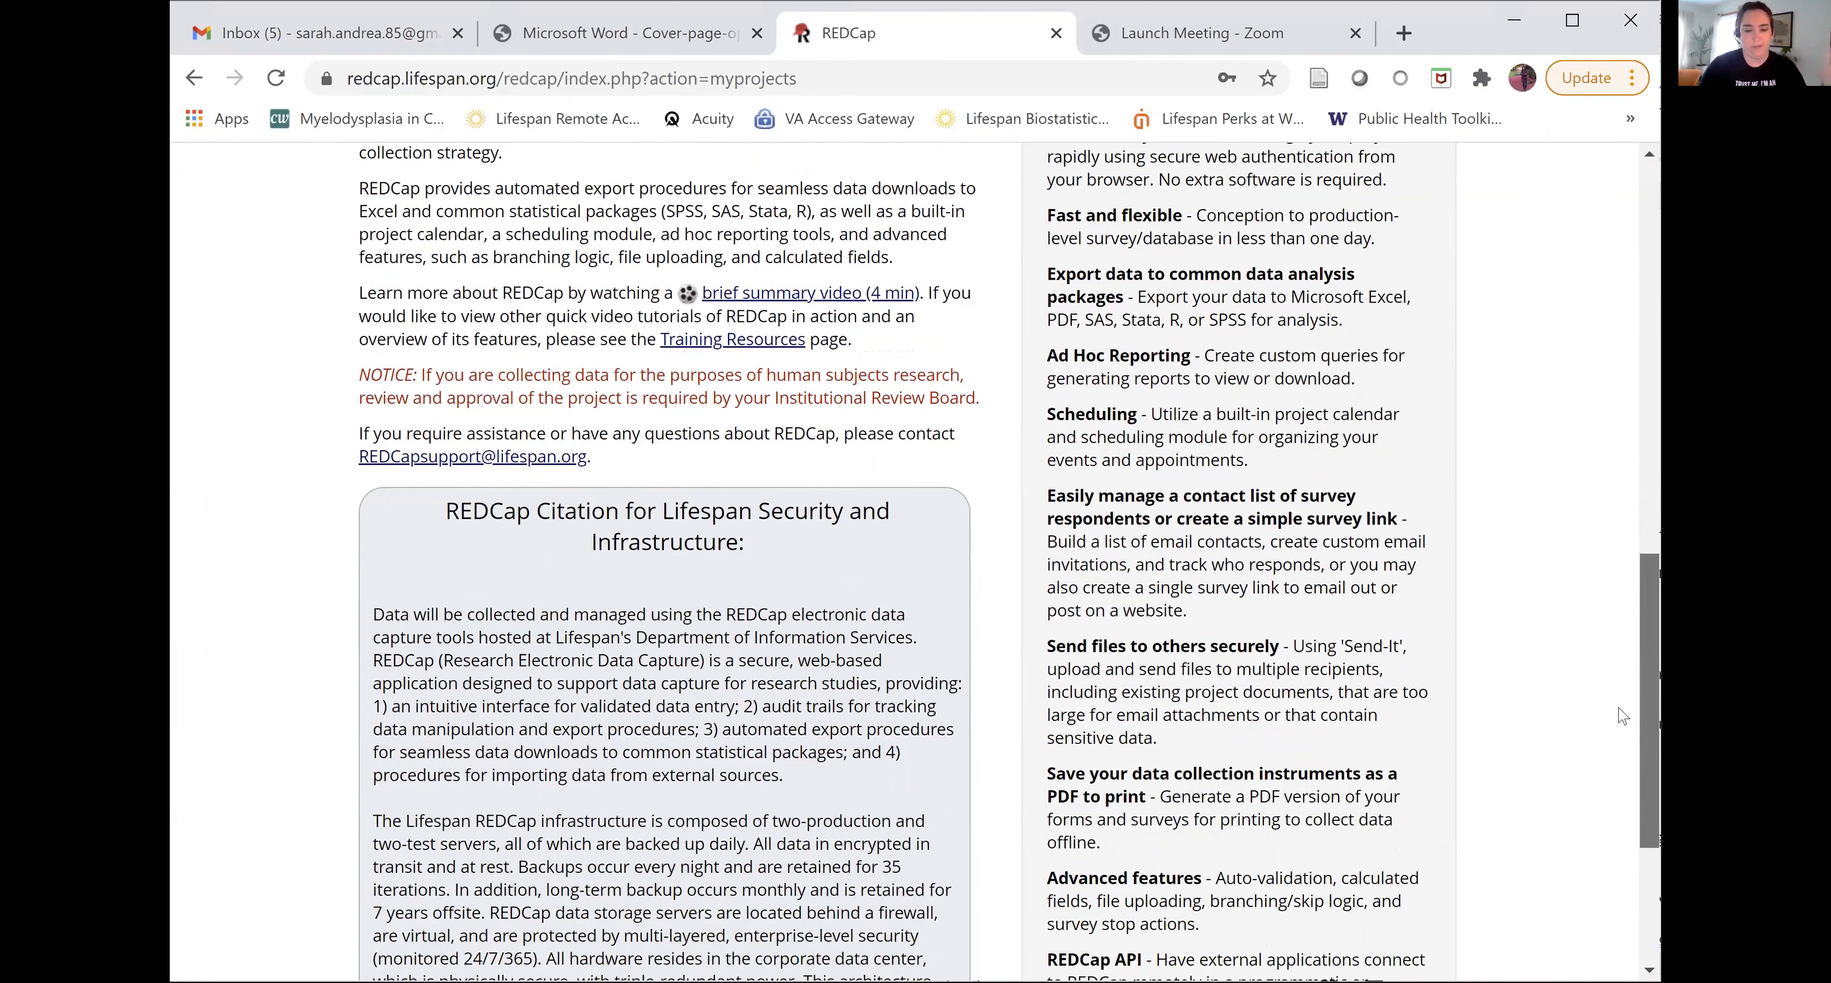
pyautogui.scroll(-1, 1623, 716)
pyautogui.scroll(-3, 1622, 715)
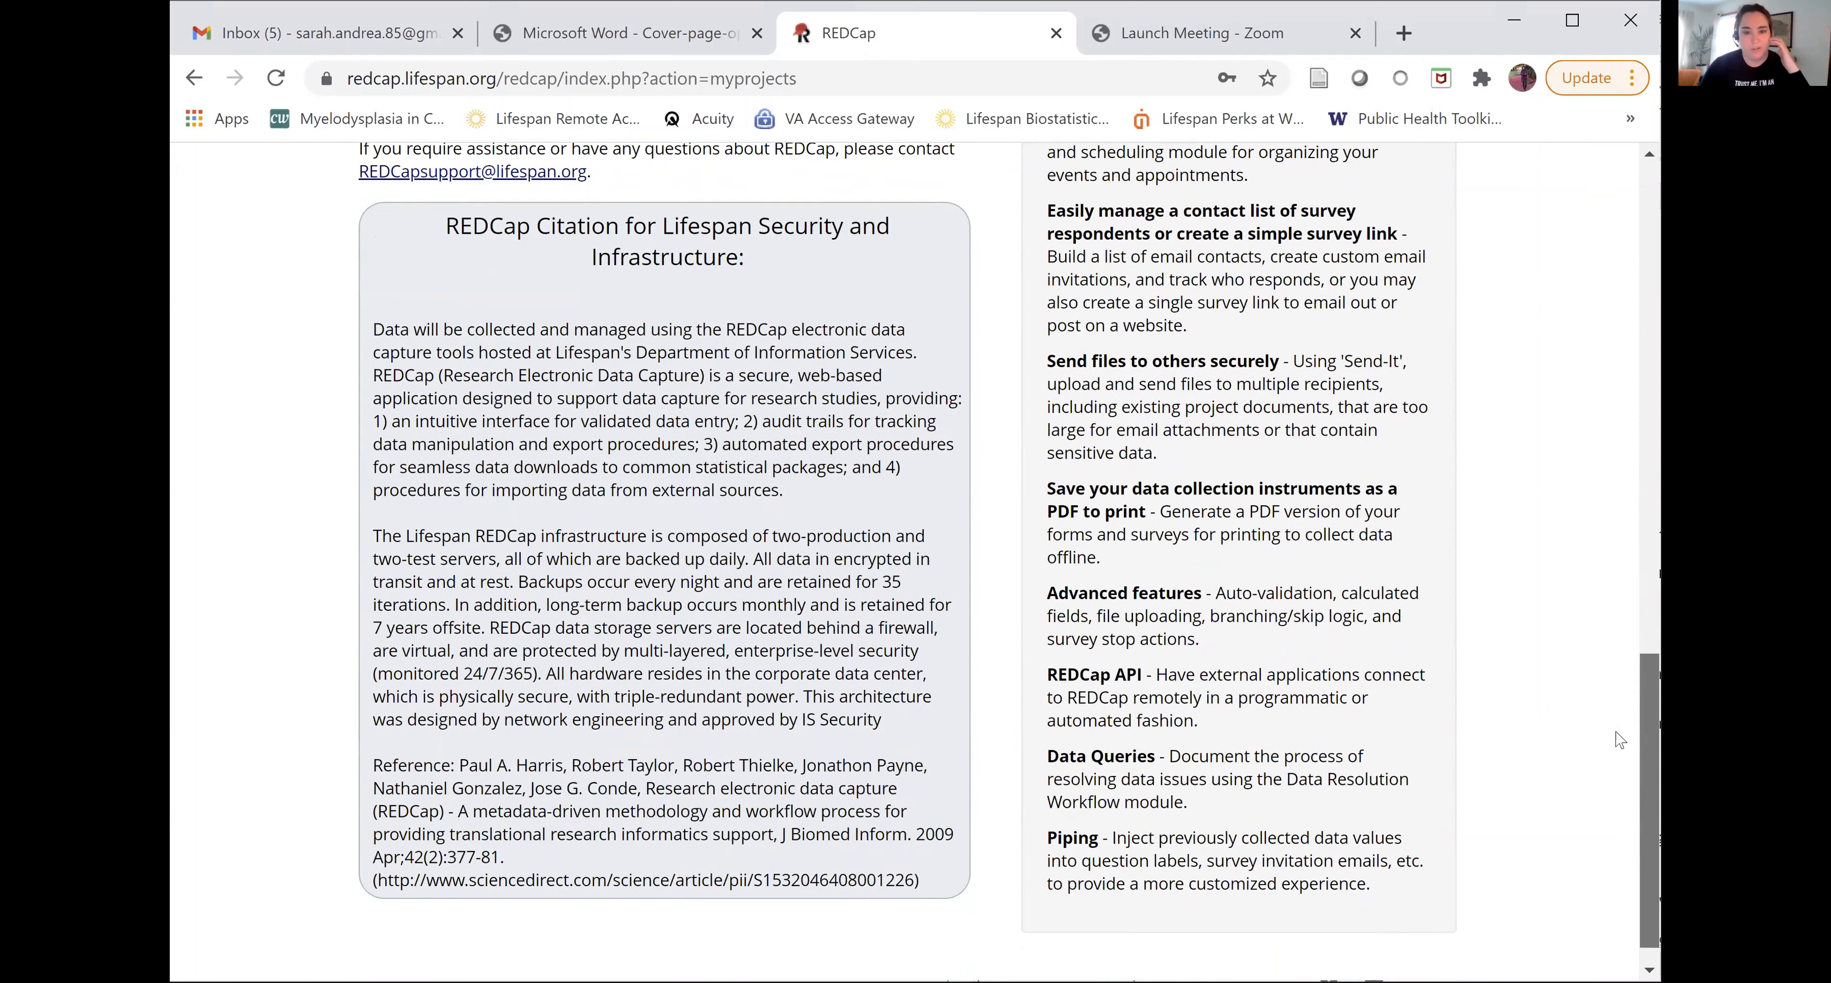
pyautogui.scroll(-1, 1628, 704)
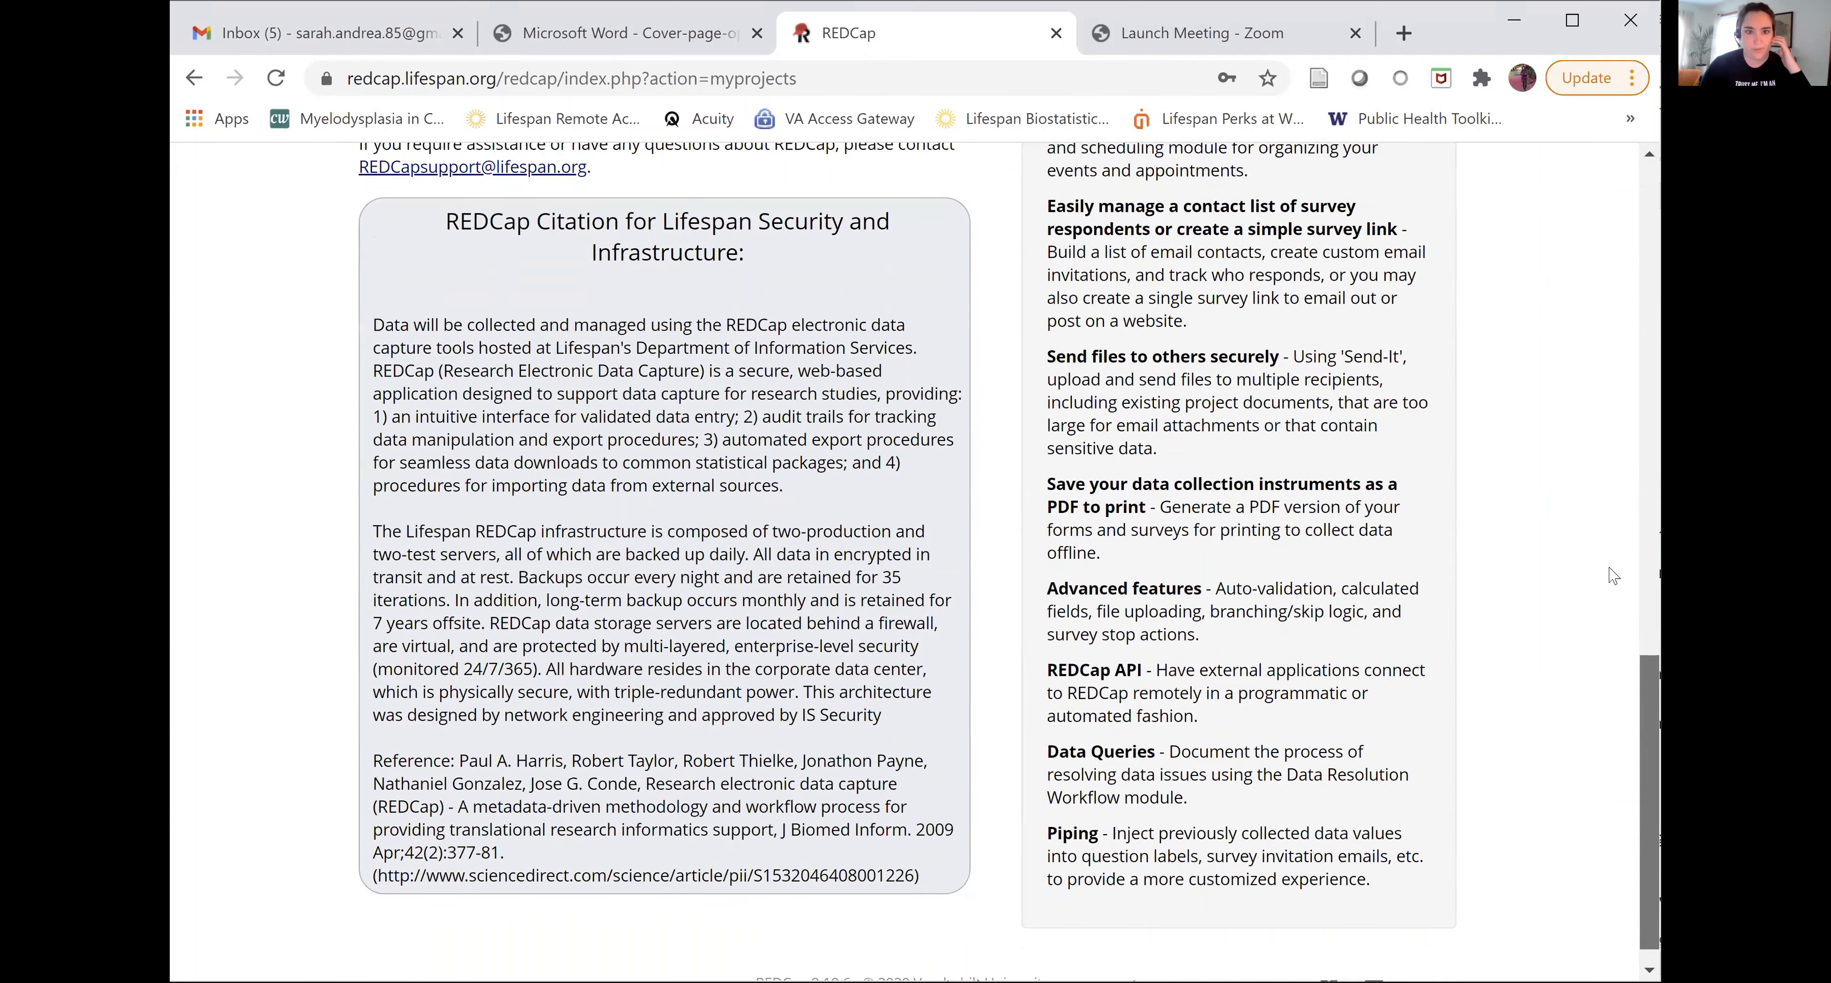
pyautogui.scroll(10, 1614, 574)
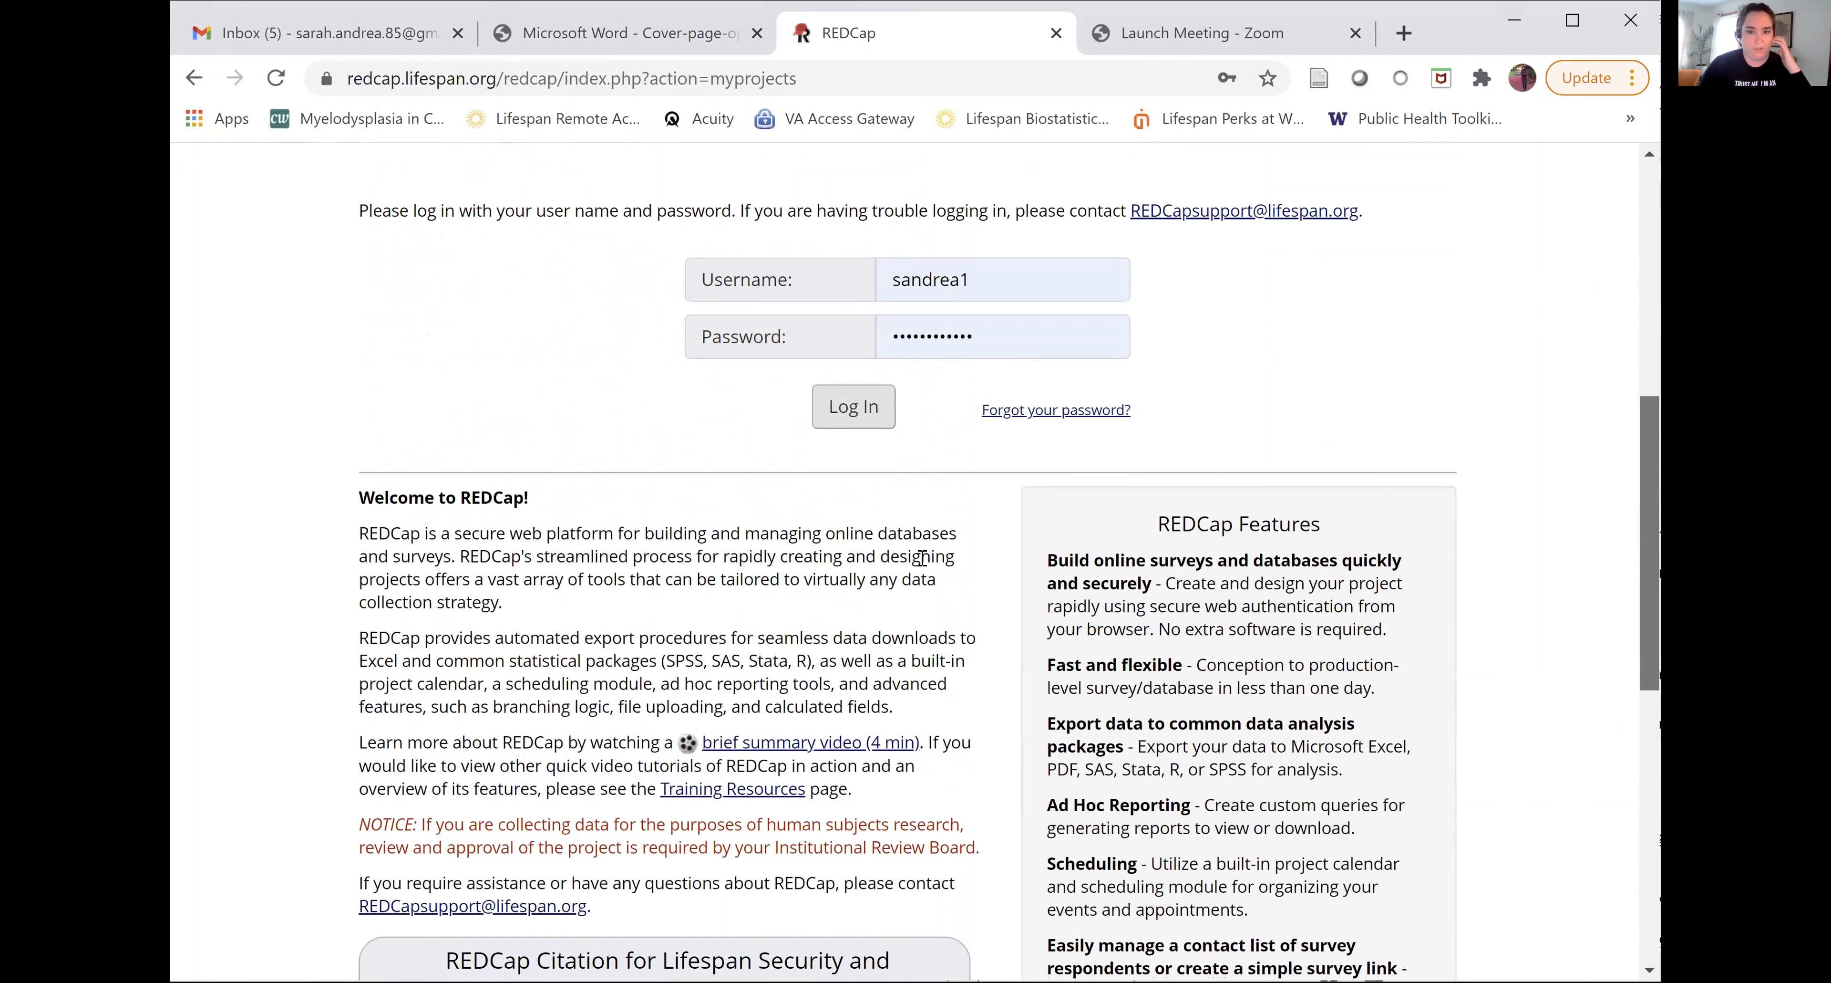
# Step: Log in to REDCap with the prefilled credentials and look over the My Projects list
pyautogui.scroll(4, 921, 558)
pyautogui.click(873, 687)
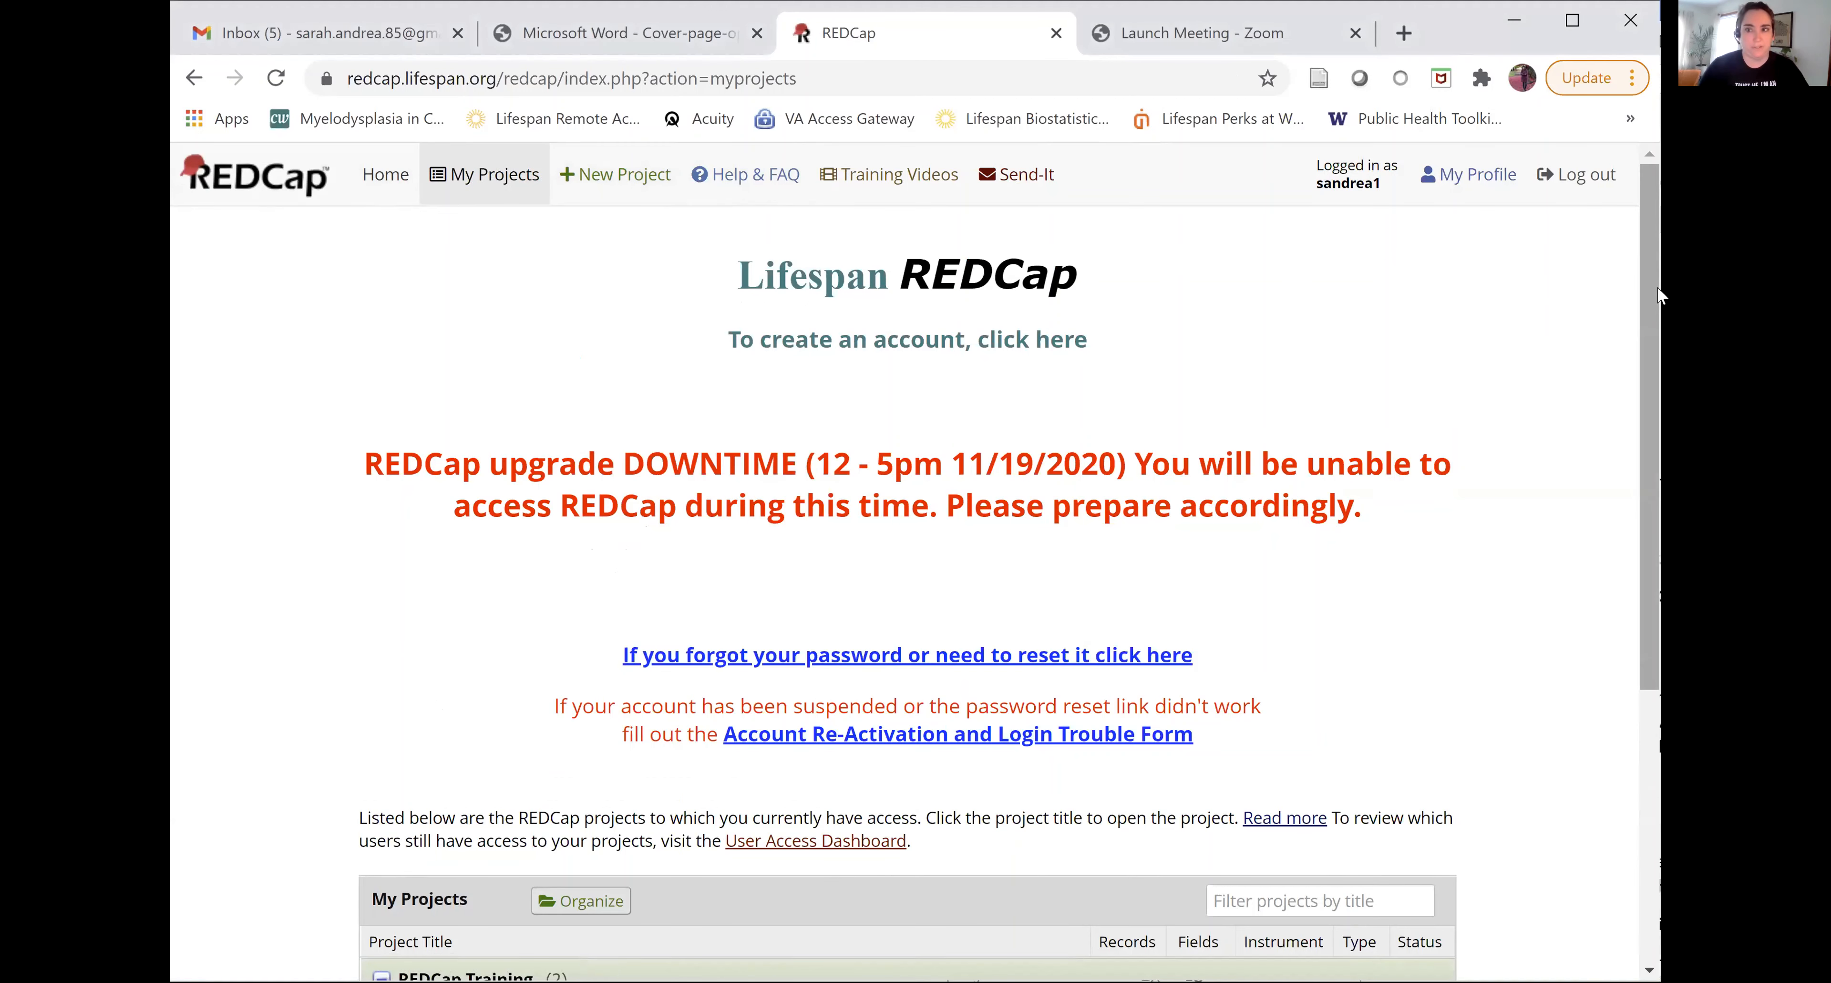
pyautogui.scroll(-3, 1619, 498)
pyautogui.scroll(-3, 1607, 647)
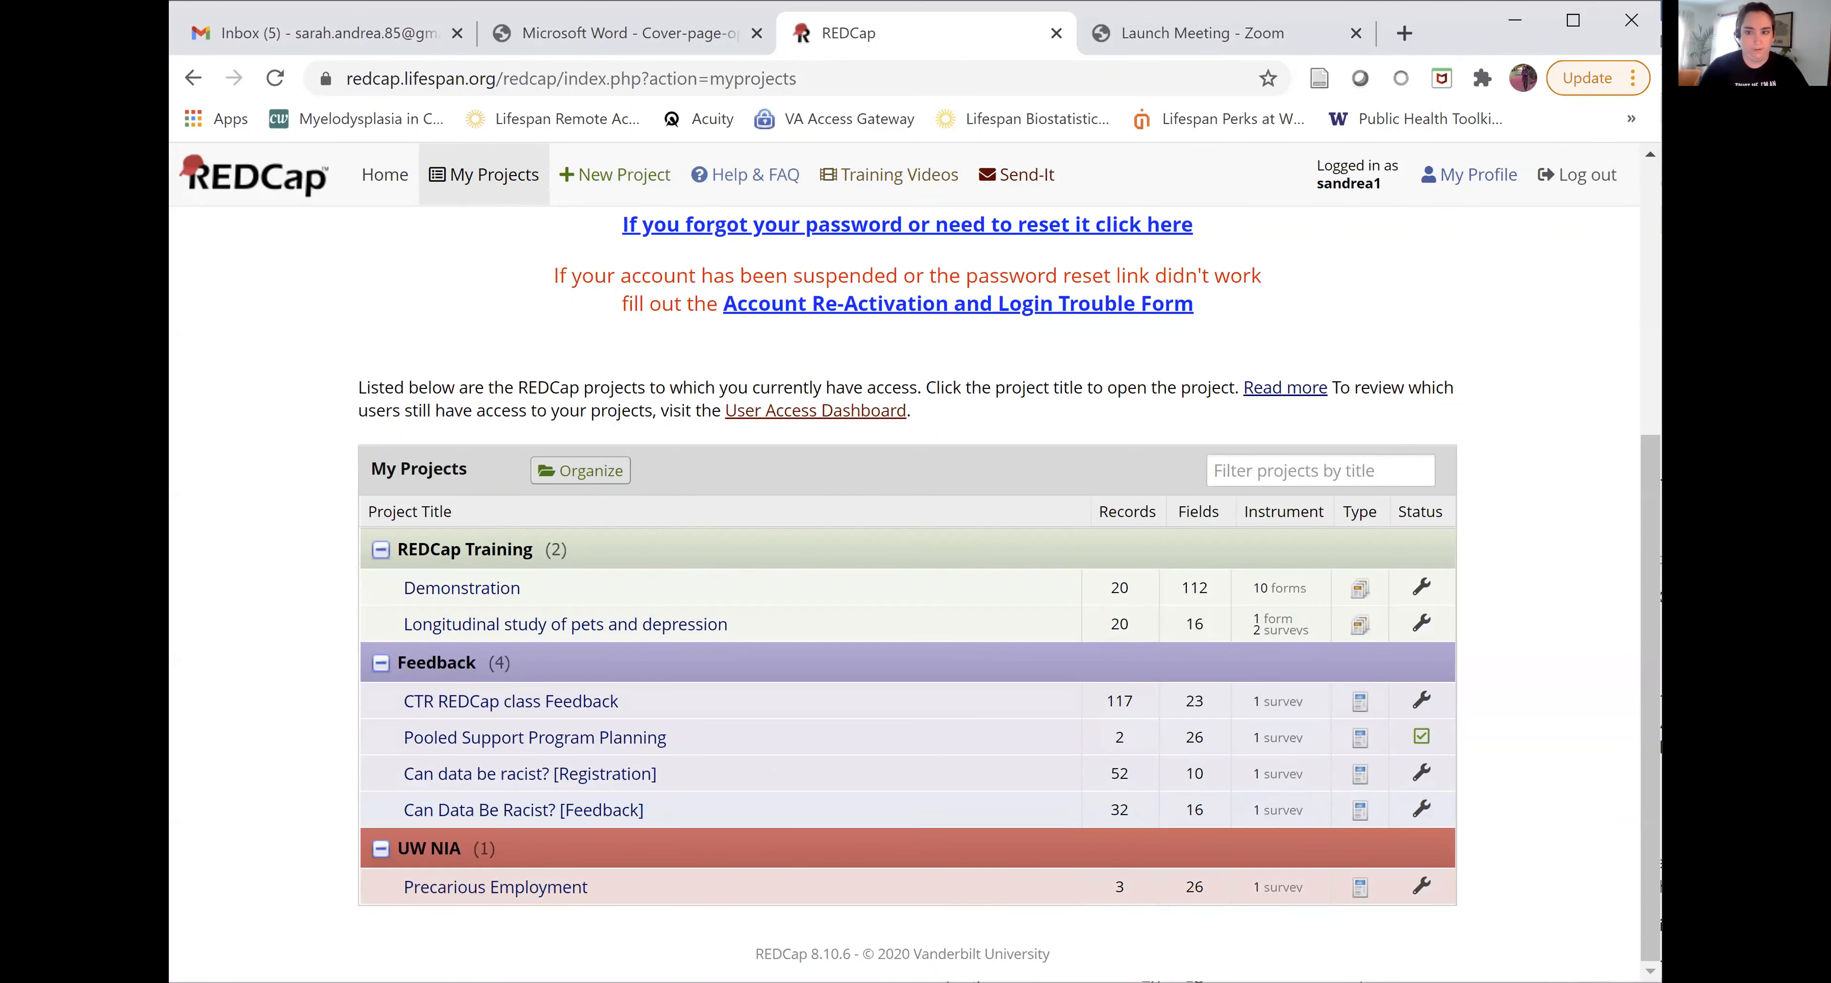
pyautogui.scroll(5, 1621, 327)
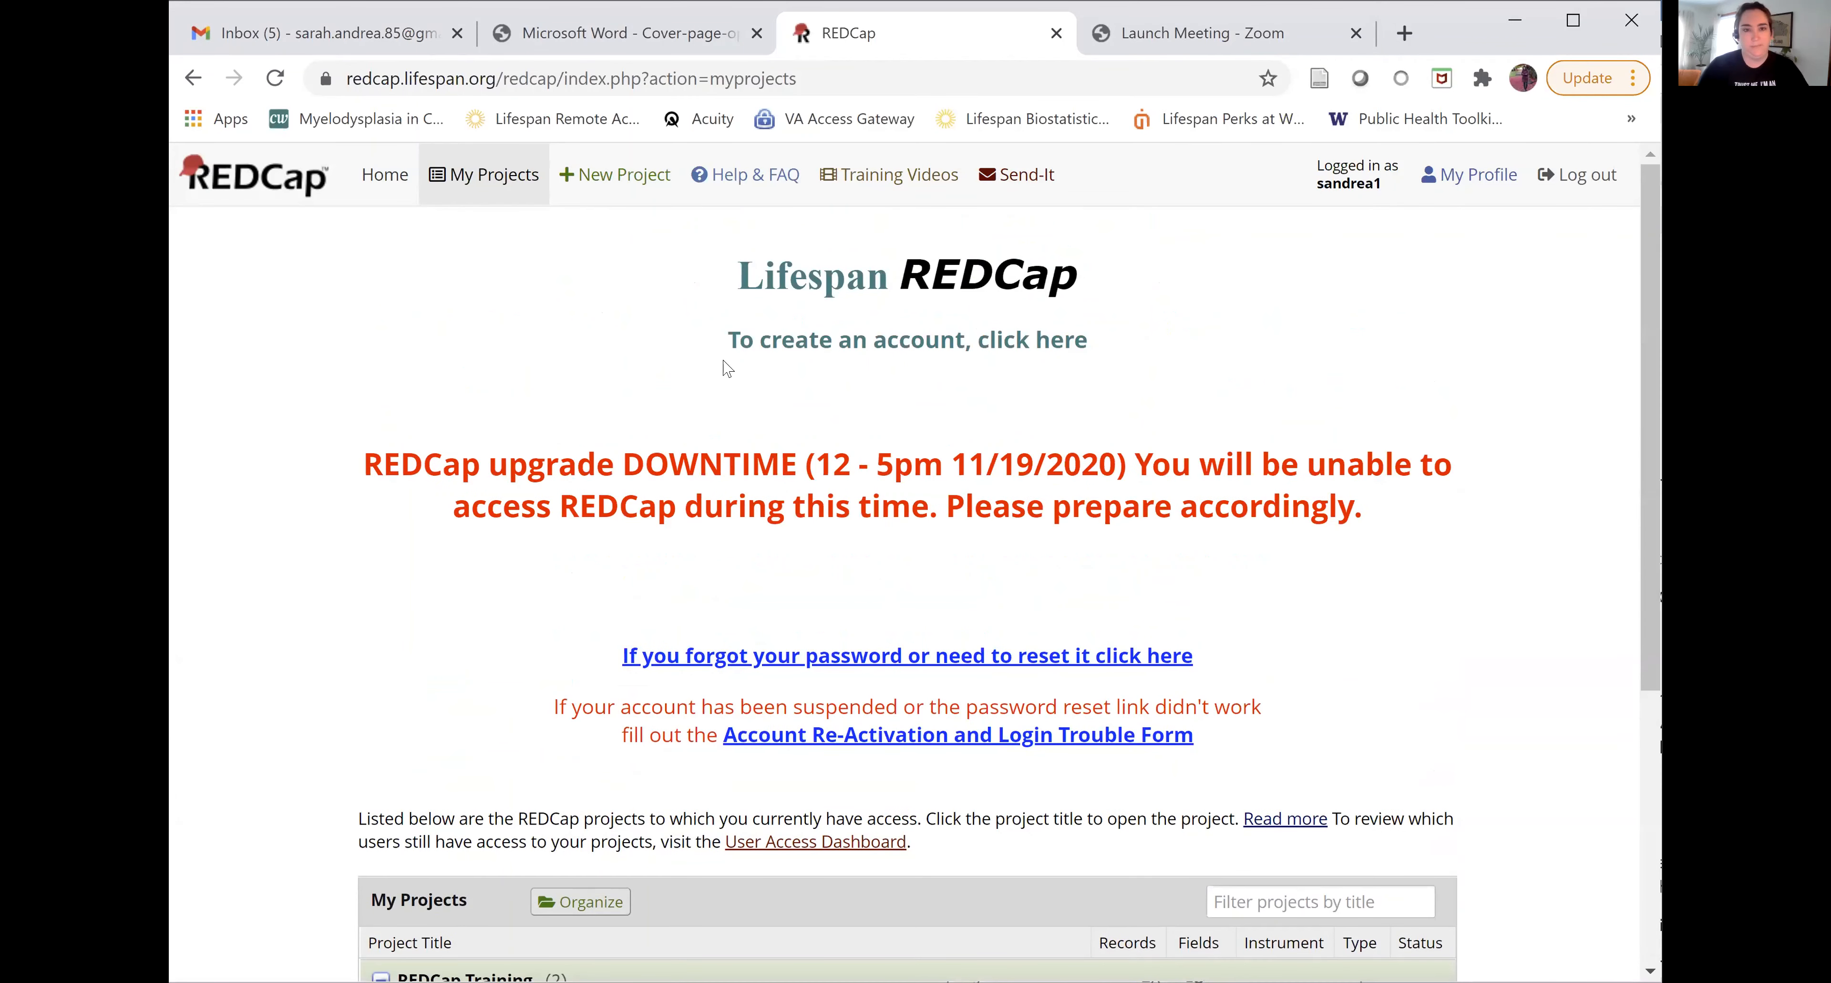
# Step: Open the Help & FAQ page and skim its General topic
pyautogui.click(758, 184)
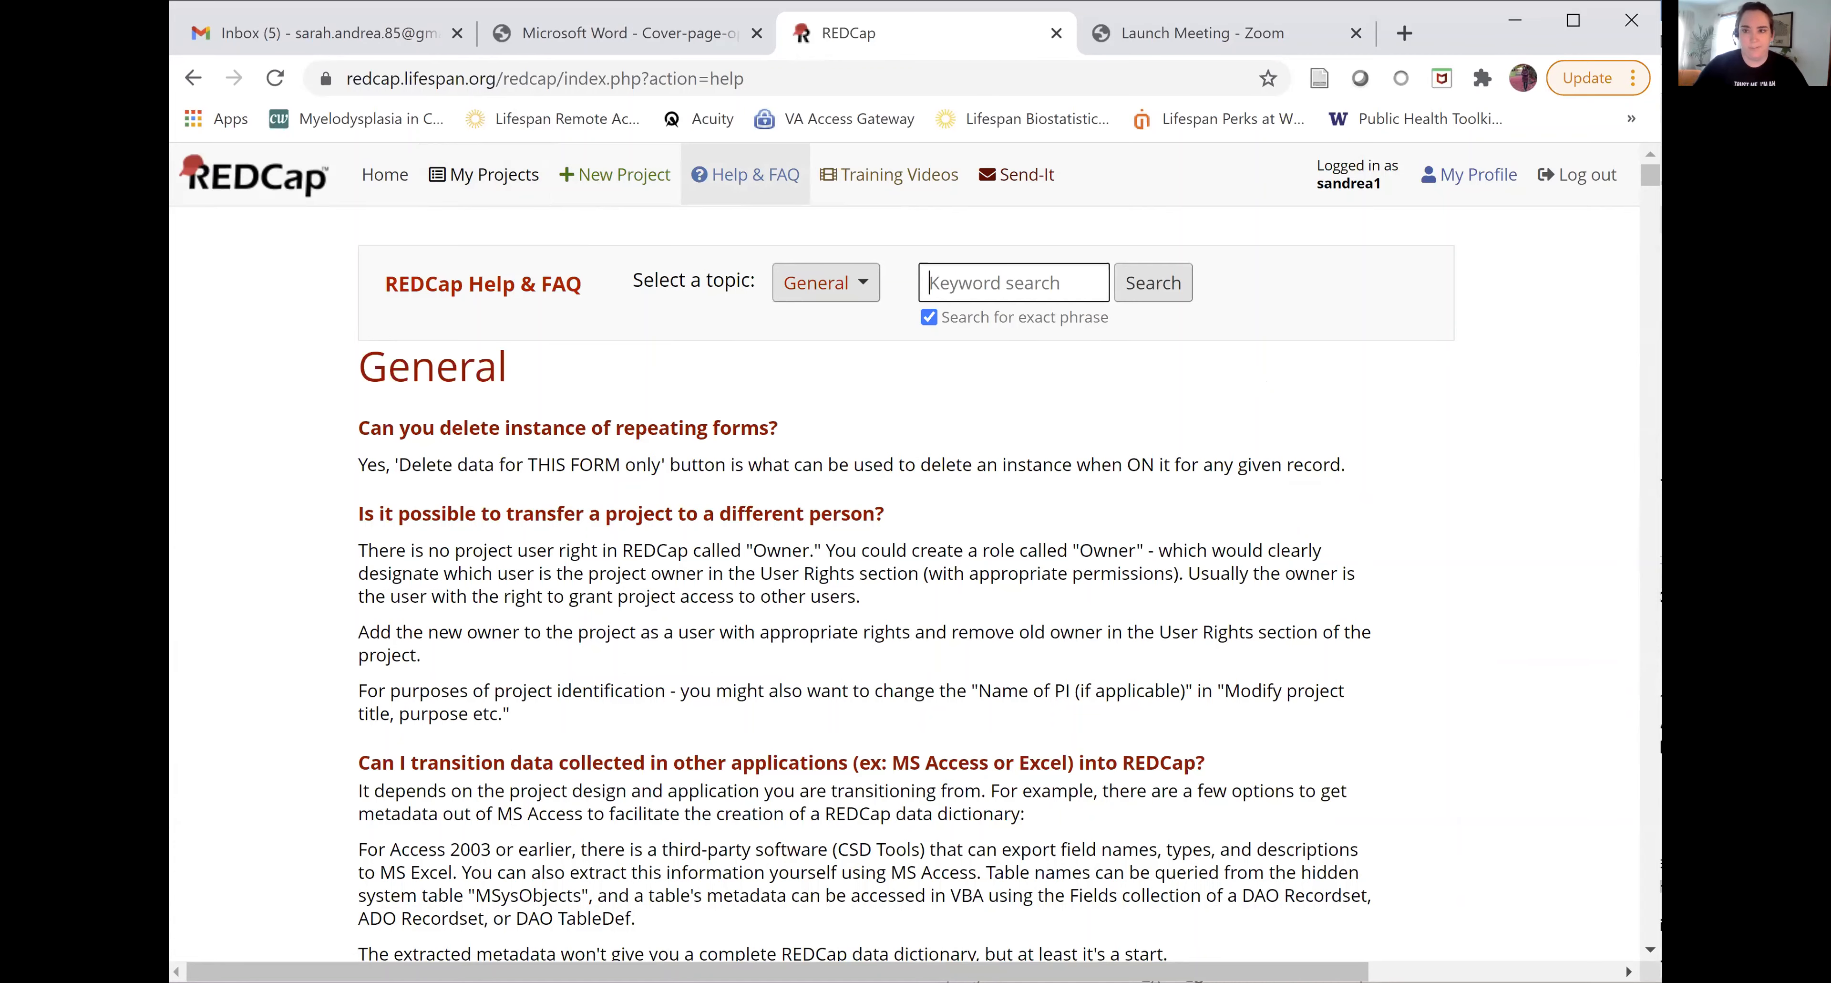
pyautogui.scroll(-5, 1651, 169)
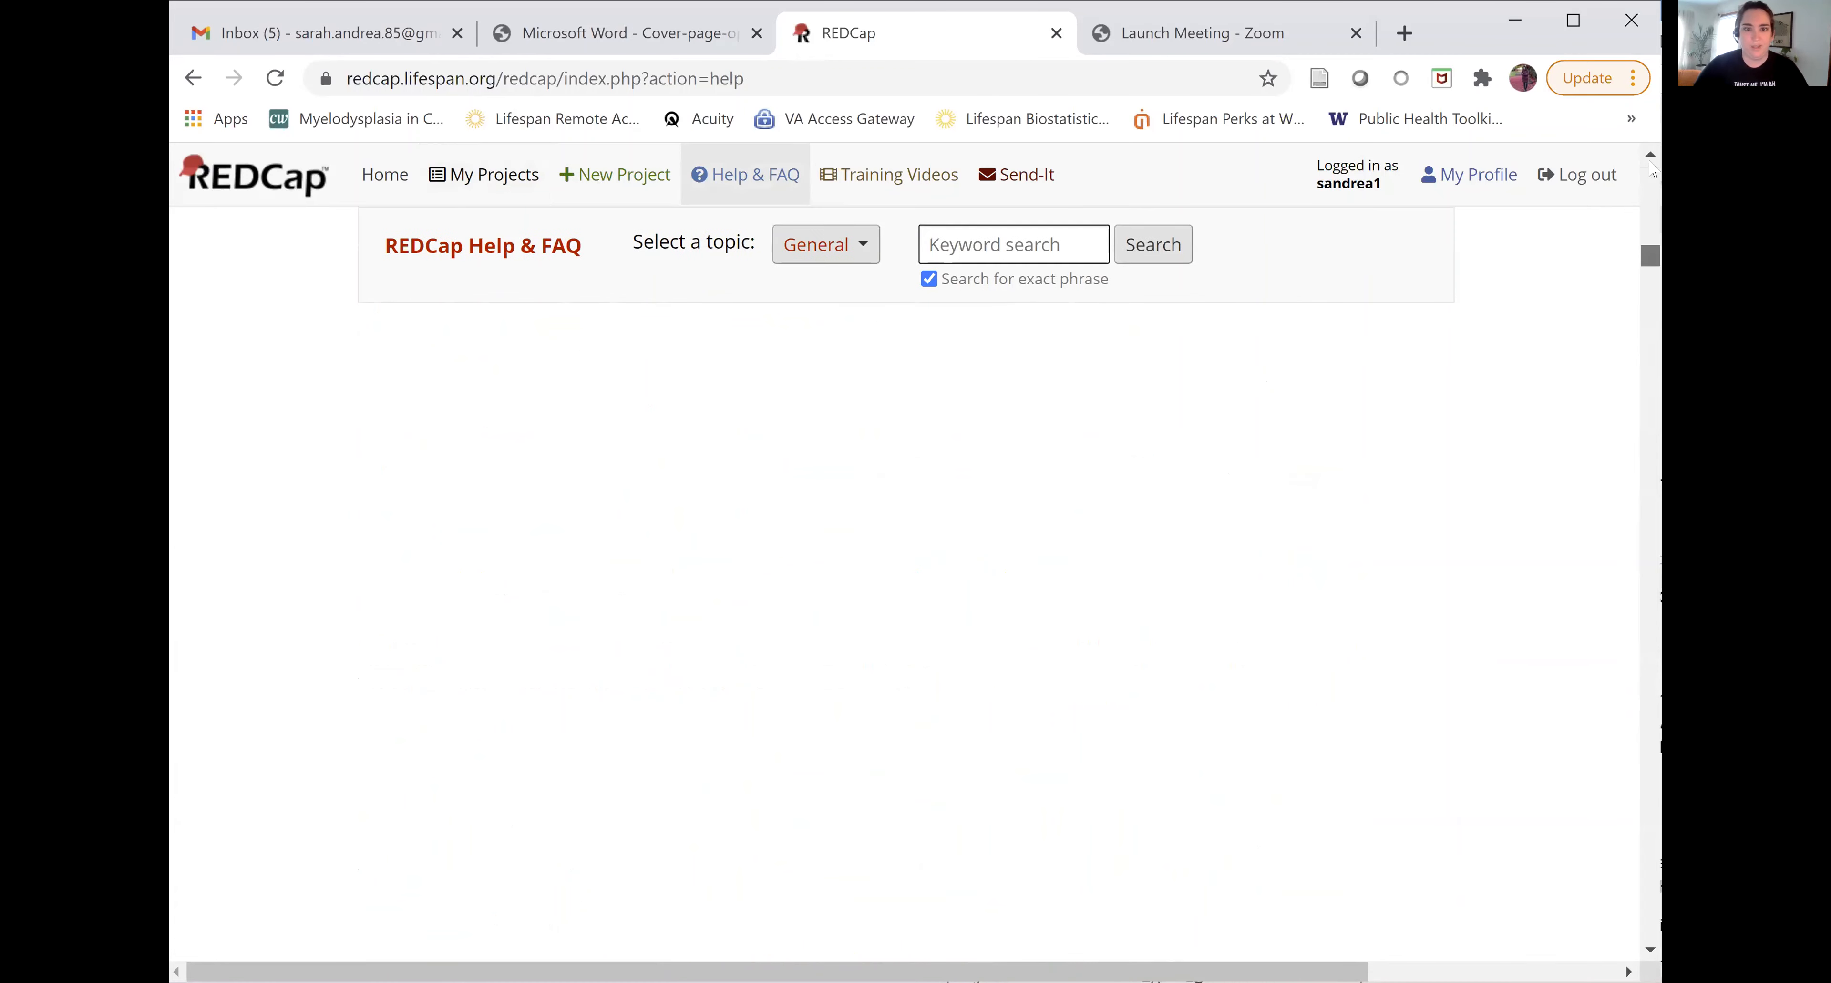
pyautogui.scroll(1, 1232, 691)
# Step: Search the FAQ page text for "calculation" and read through the Calculations section, including the calculated field examples
pyautogui.hotkey('ctrl', 'f')
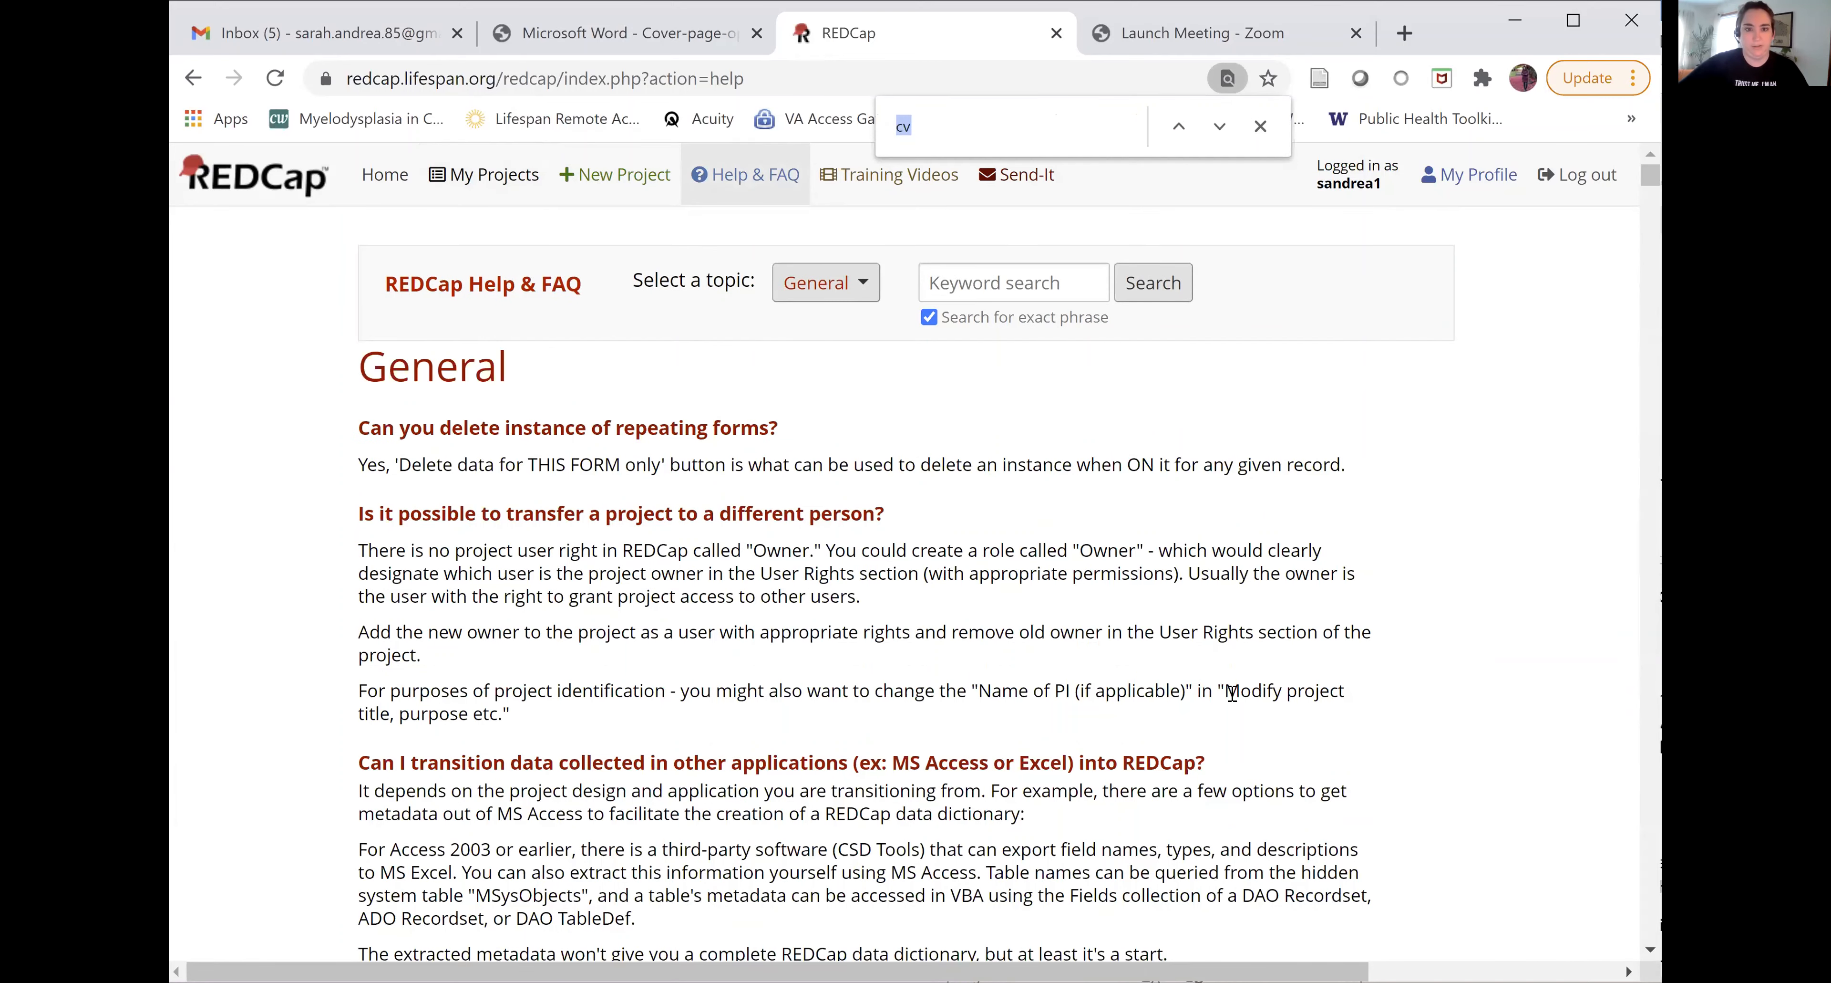
pyautogui.write('calcu')
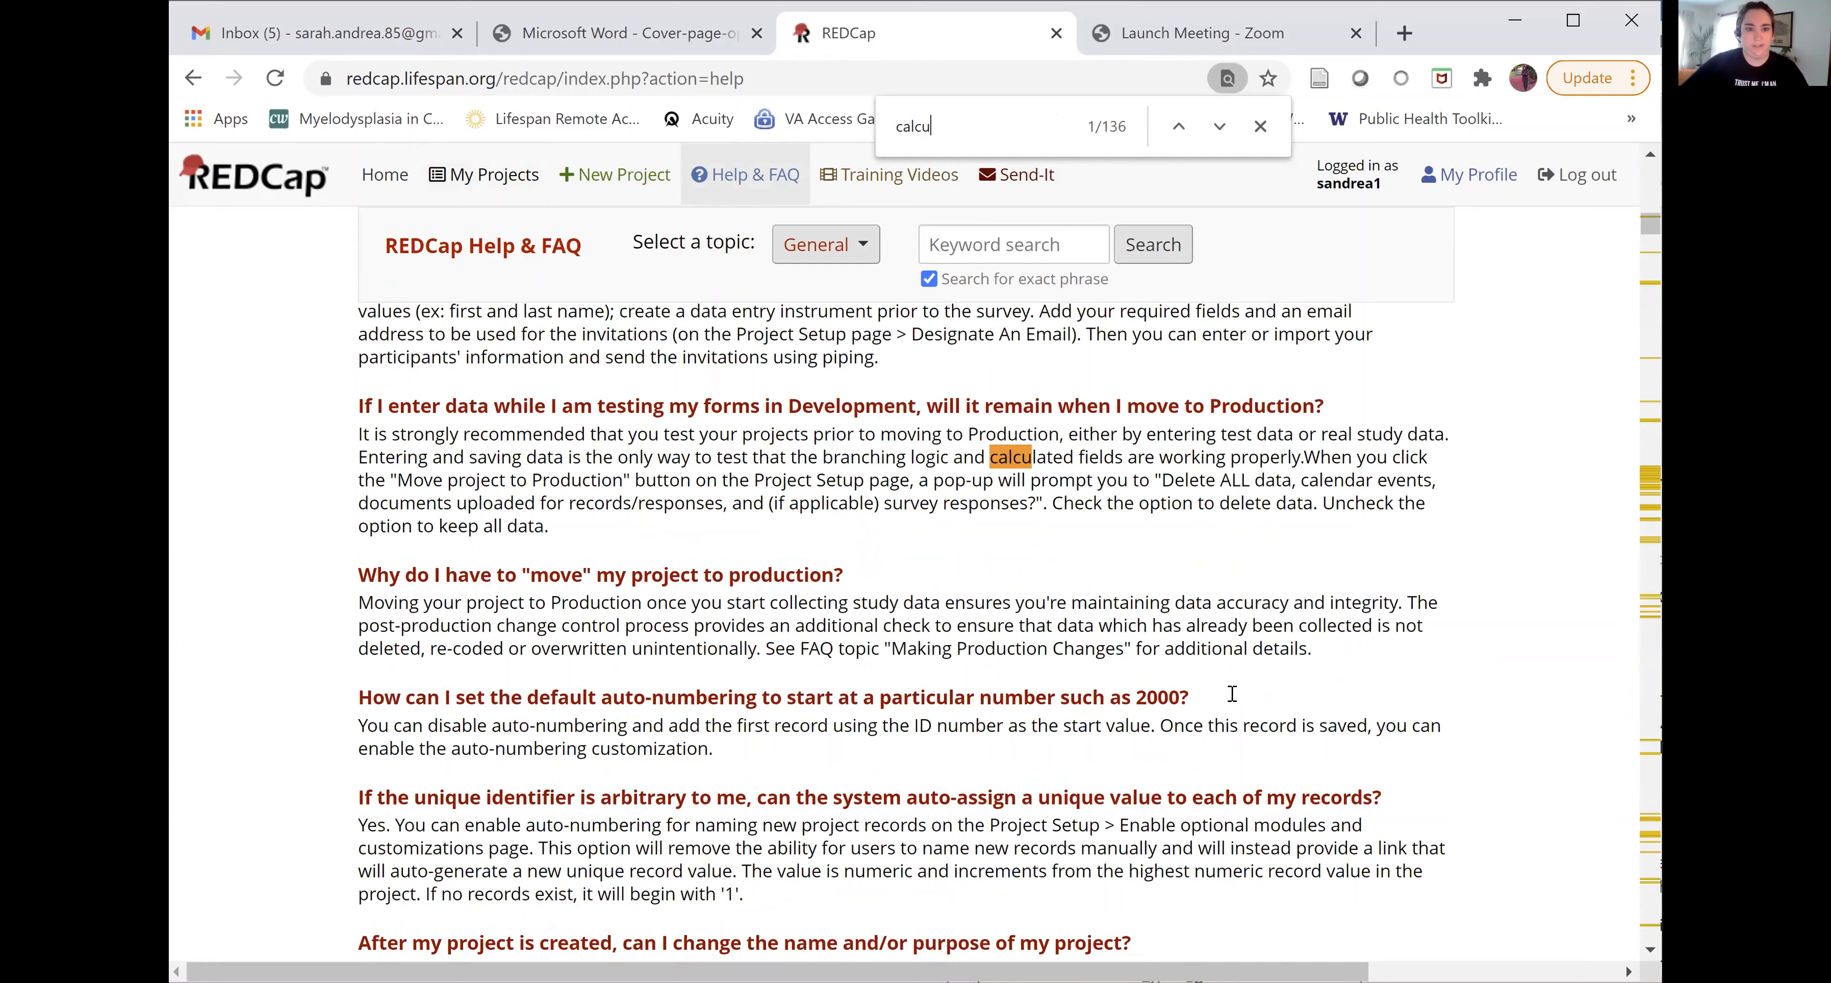
pyautogui.write('lation')
pyautogui.press('Return')
pyautogui.press('Return')
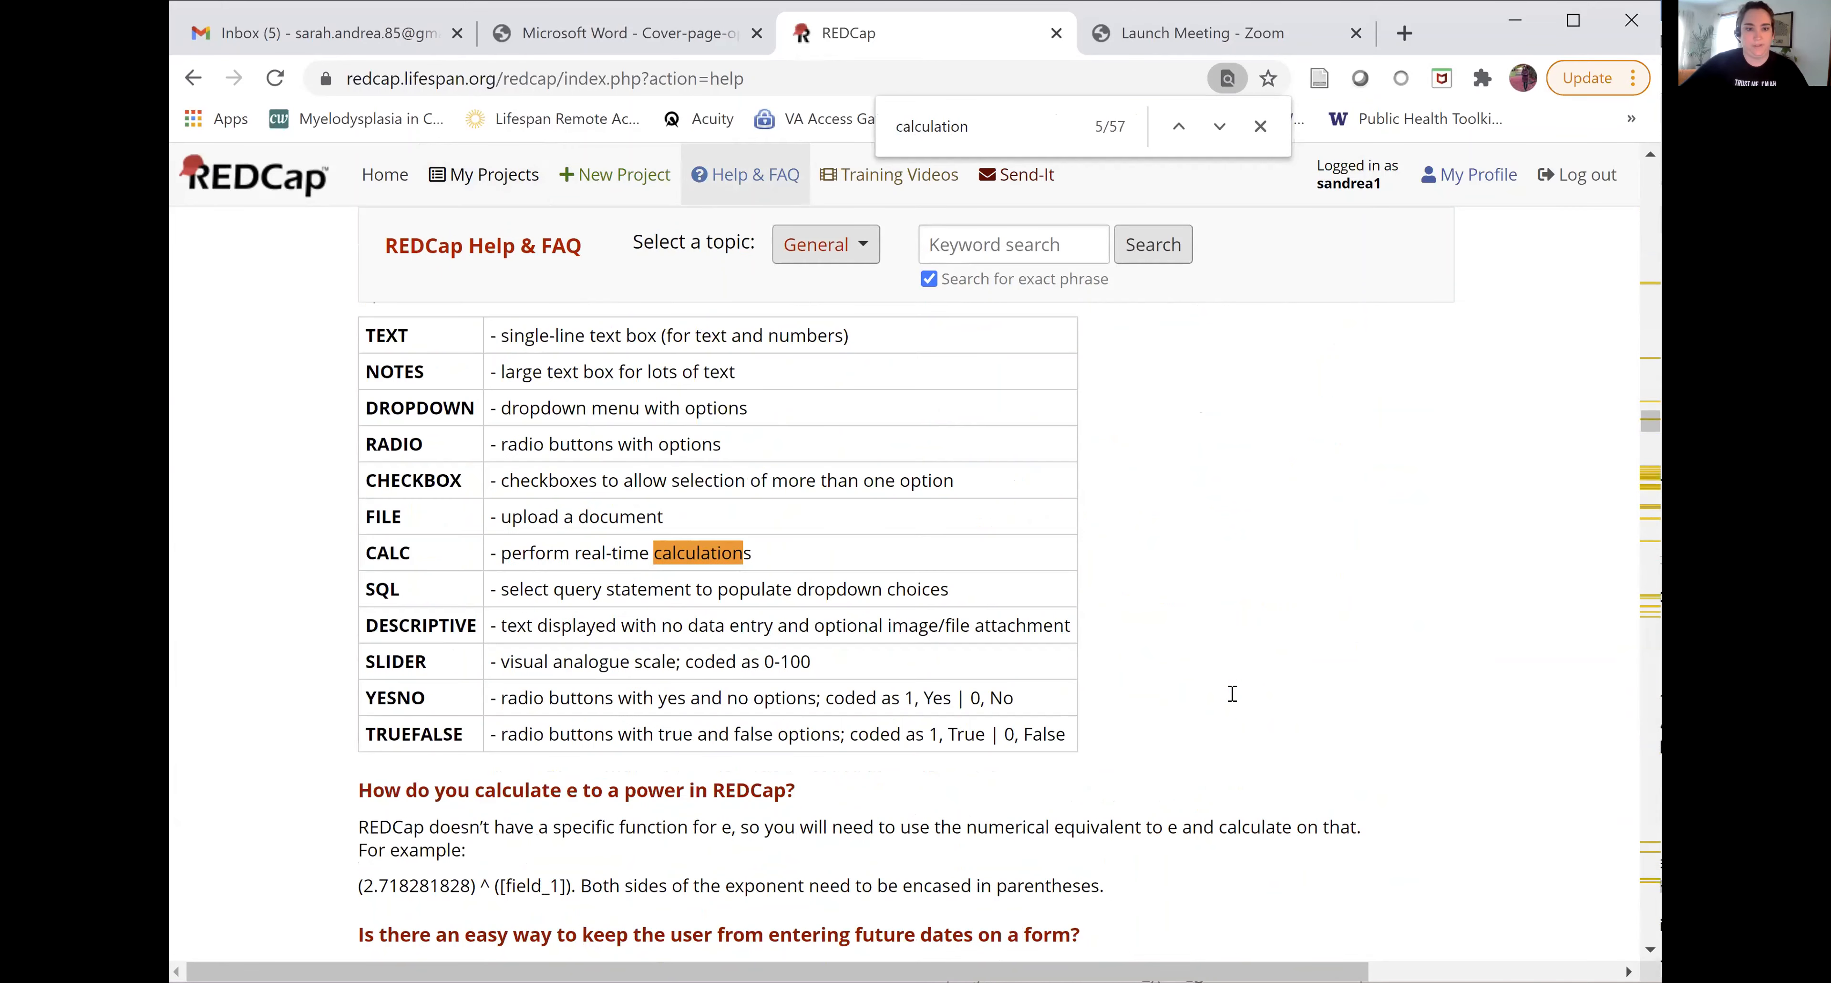
pyautogui.press('Return')
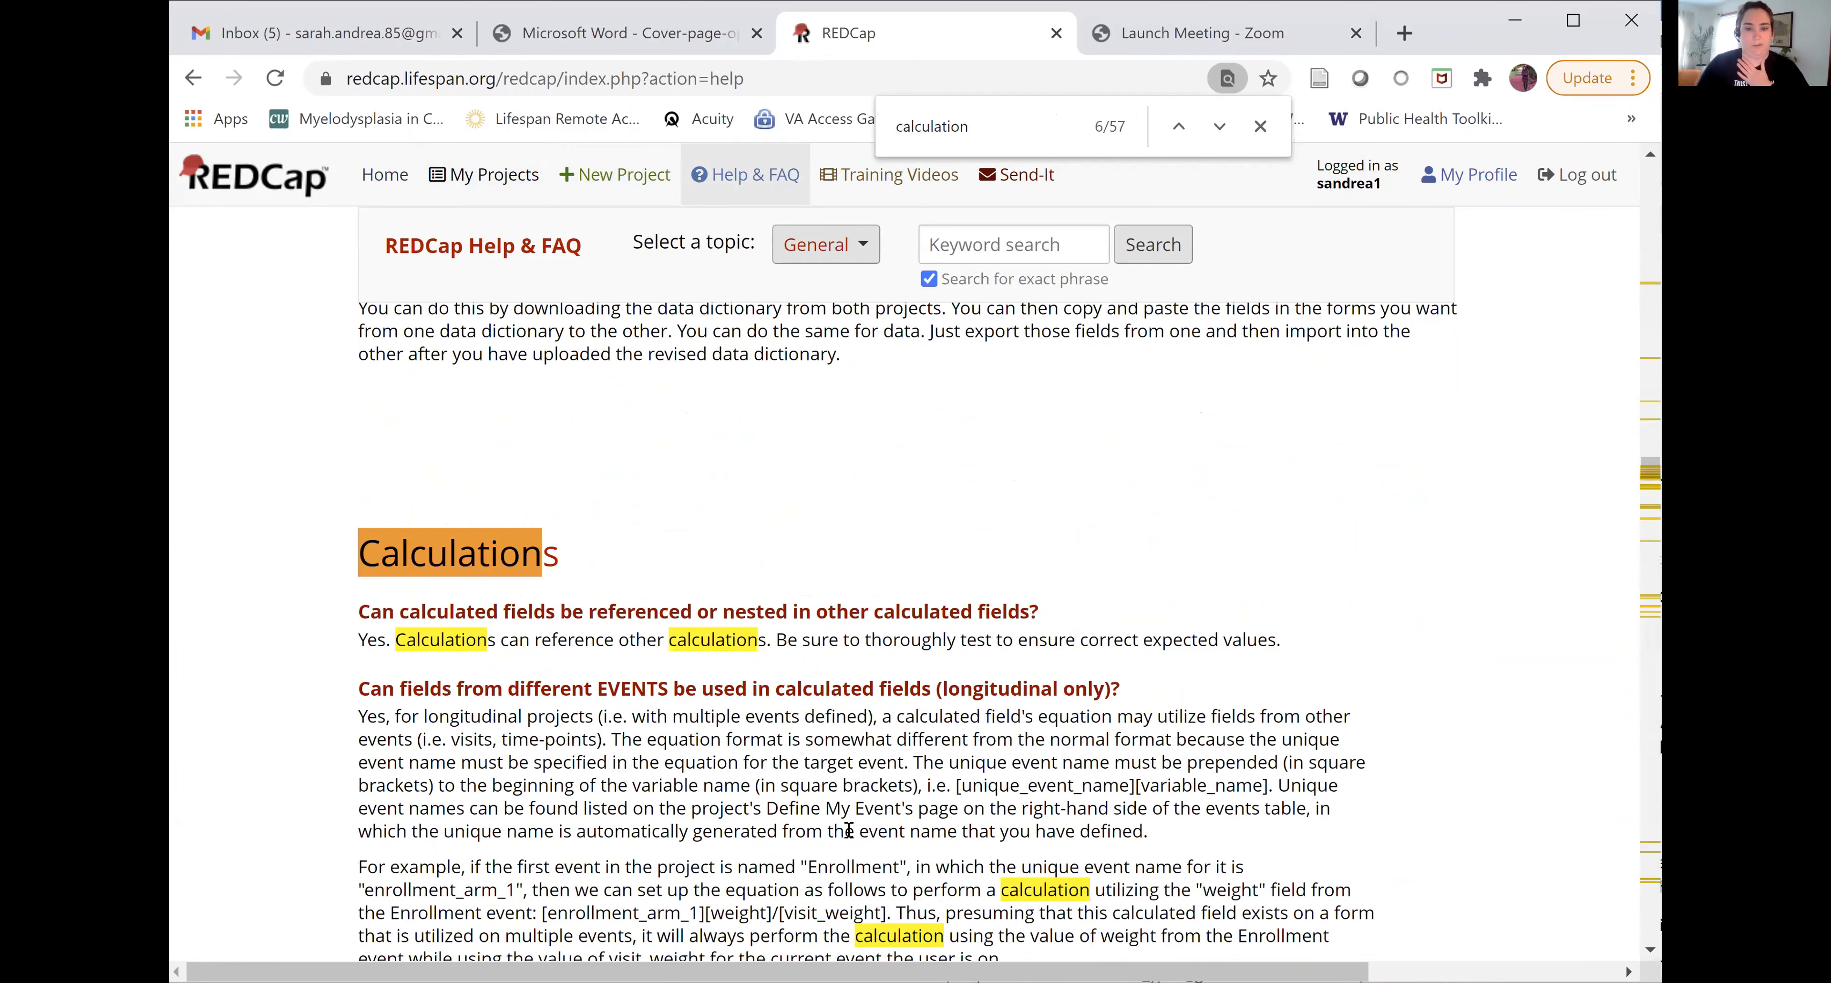
pyautogui.scroll(-8, 852, 838)
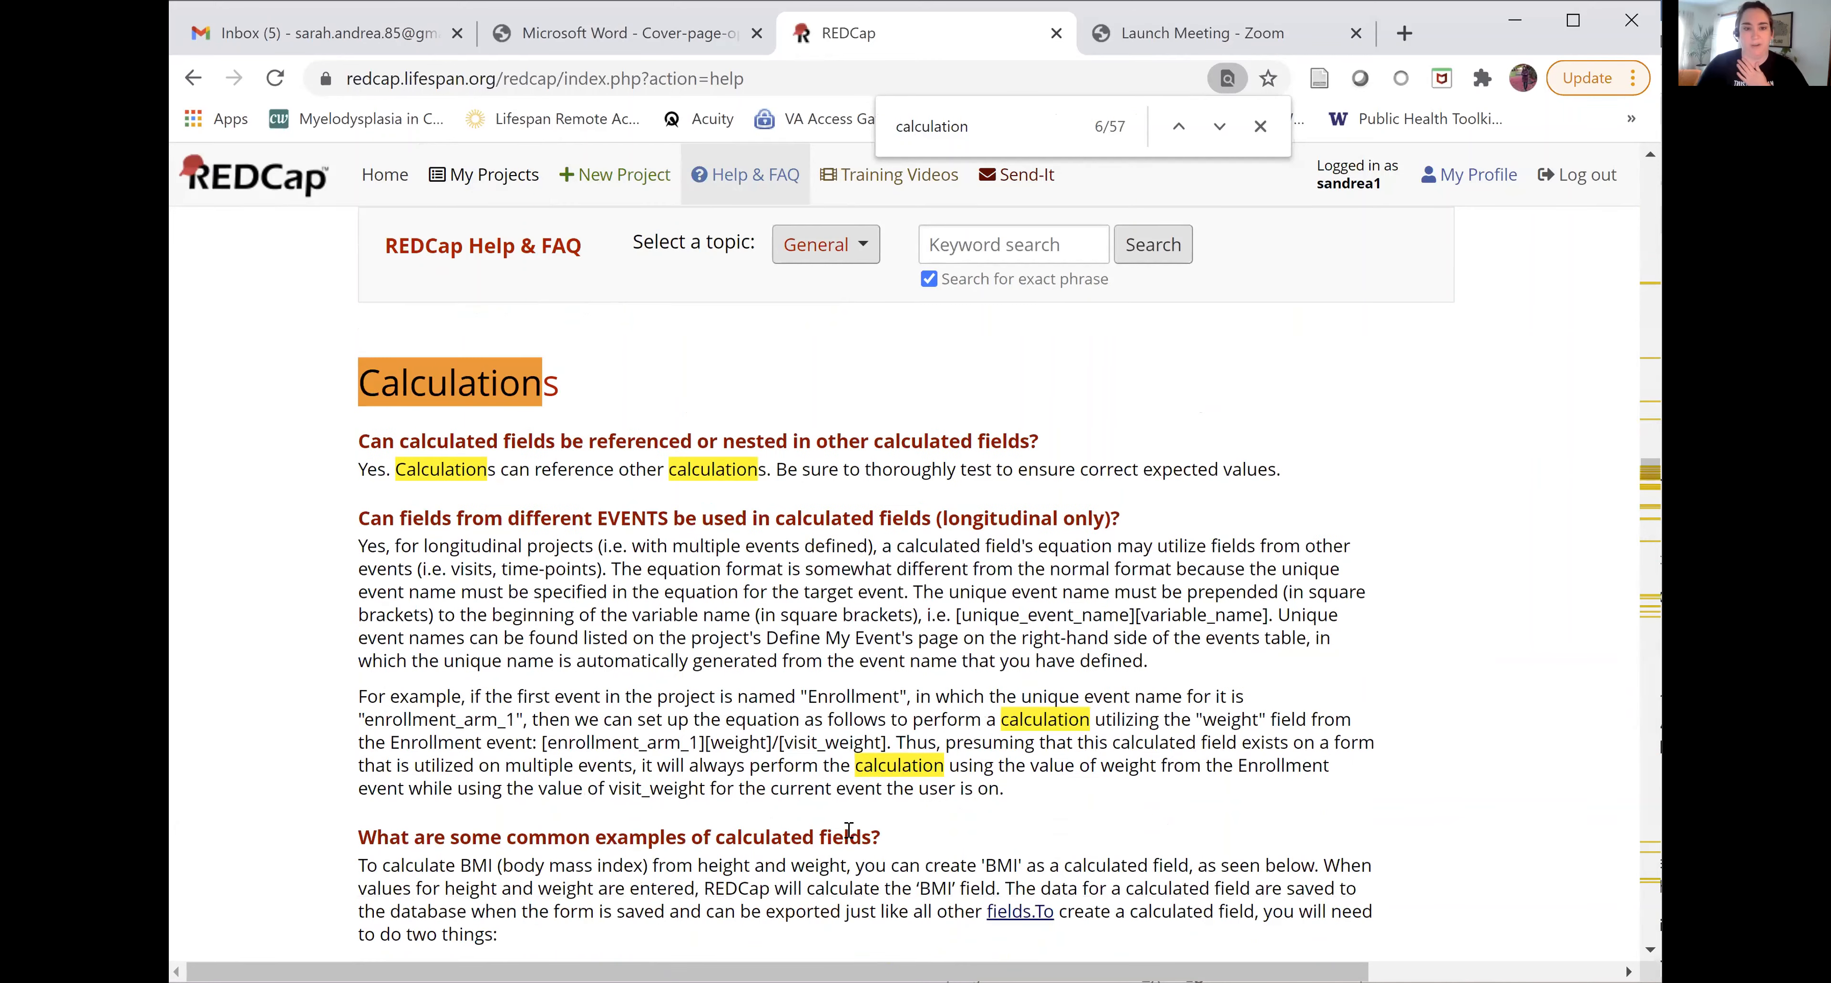
pyautogui.scroll(-2, 849, 830)
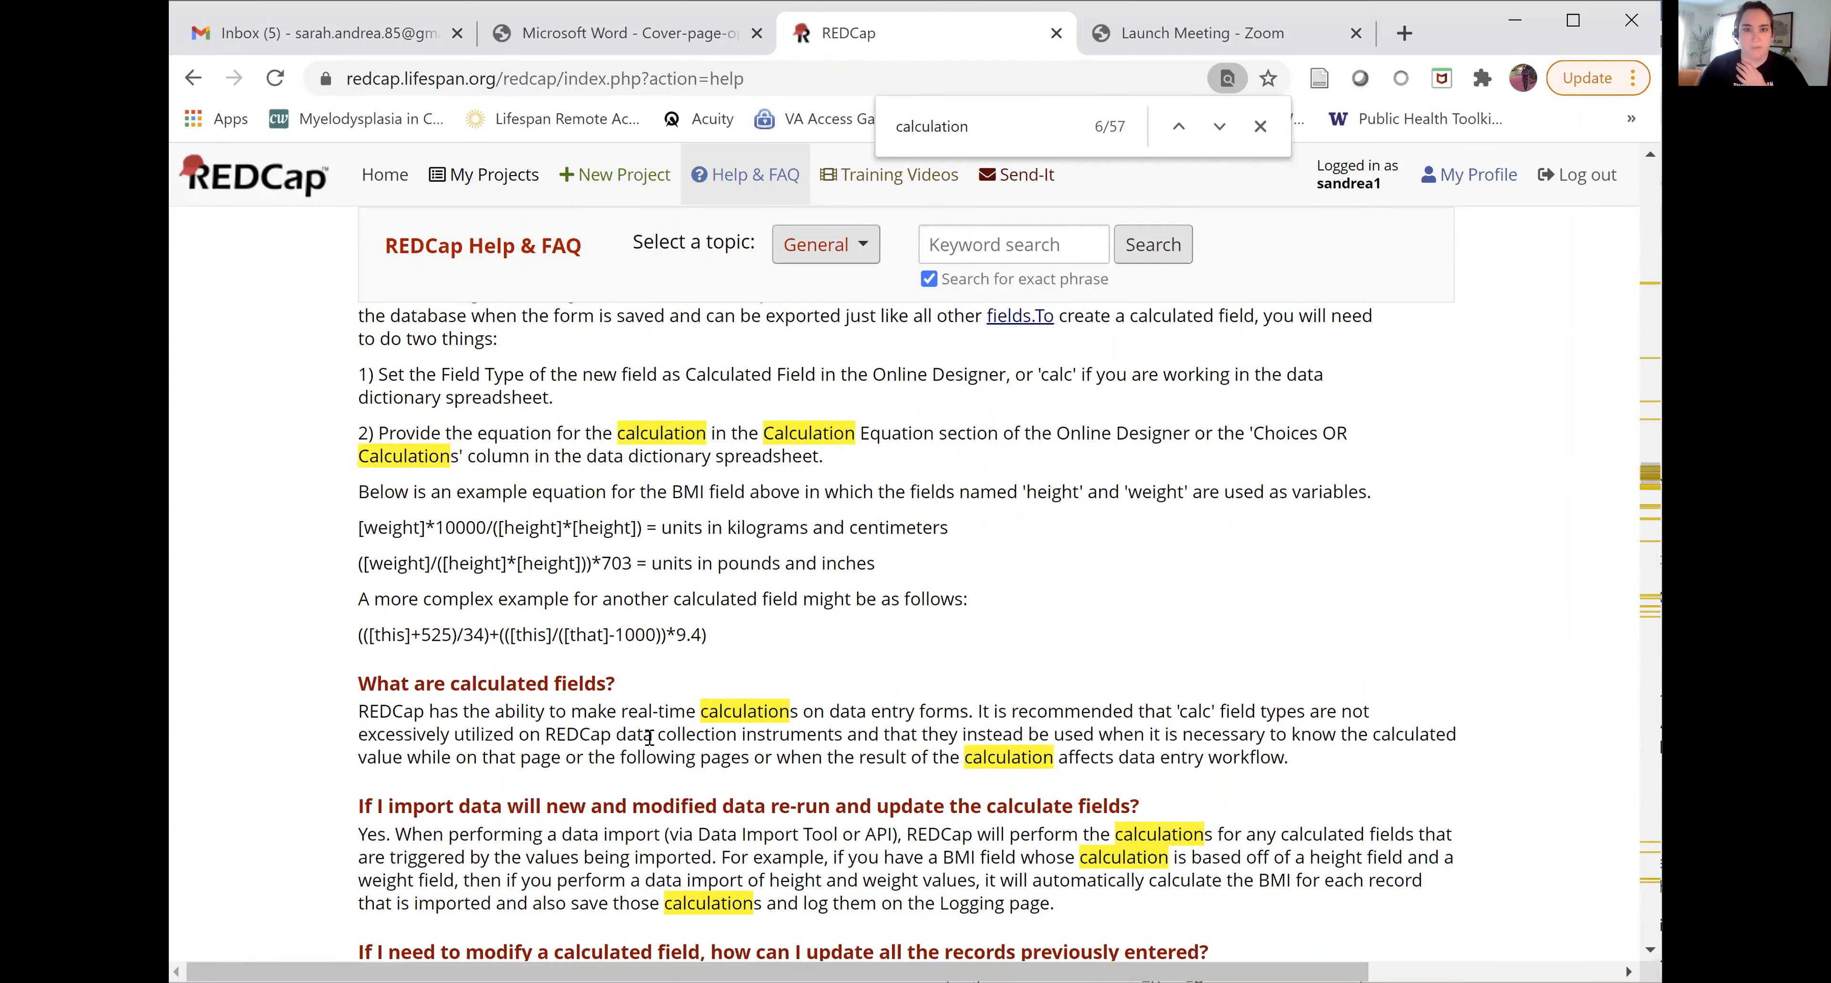
pyautogui.click(1262, 127)
# Step: Open the REDCap training videos and examine the available topics, especially the types of REDCap projects
pyautogui.click(873, 188)
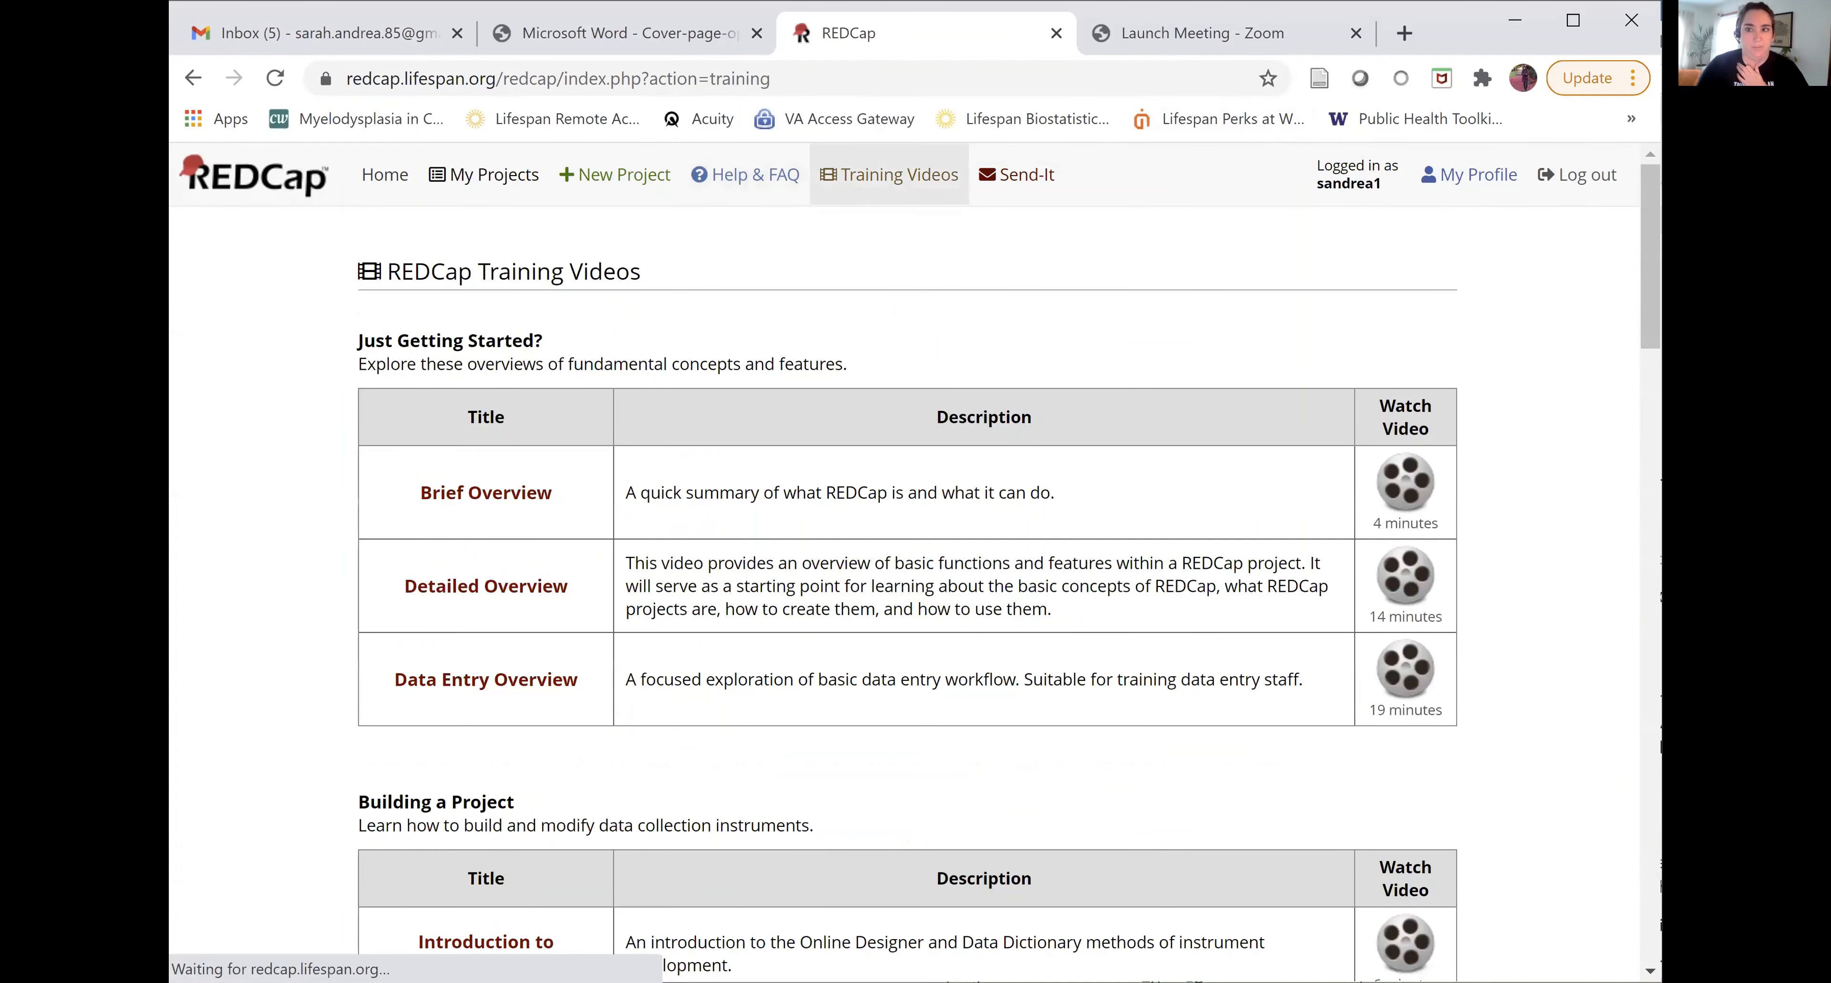
pyautogui.moveTo(1648, 222); pyautogui.dragTo(1641, 551)
pyautogui.scroll(-4, 1641, 550)
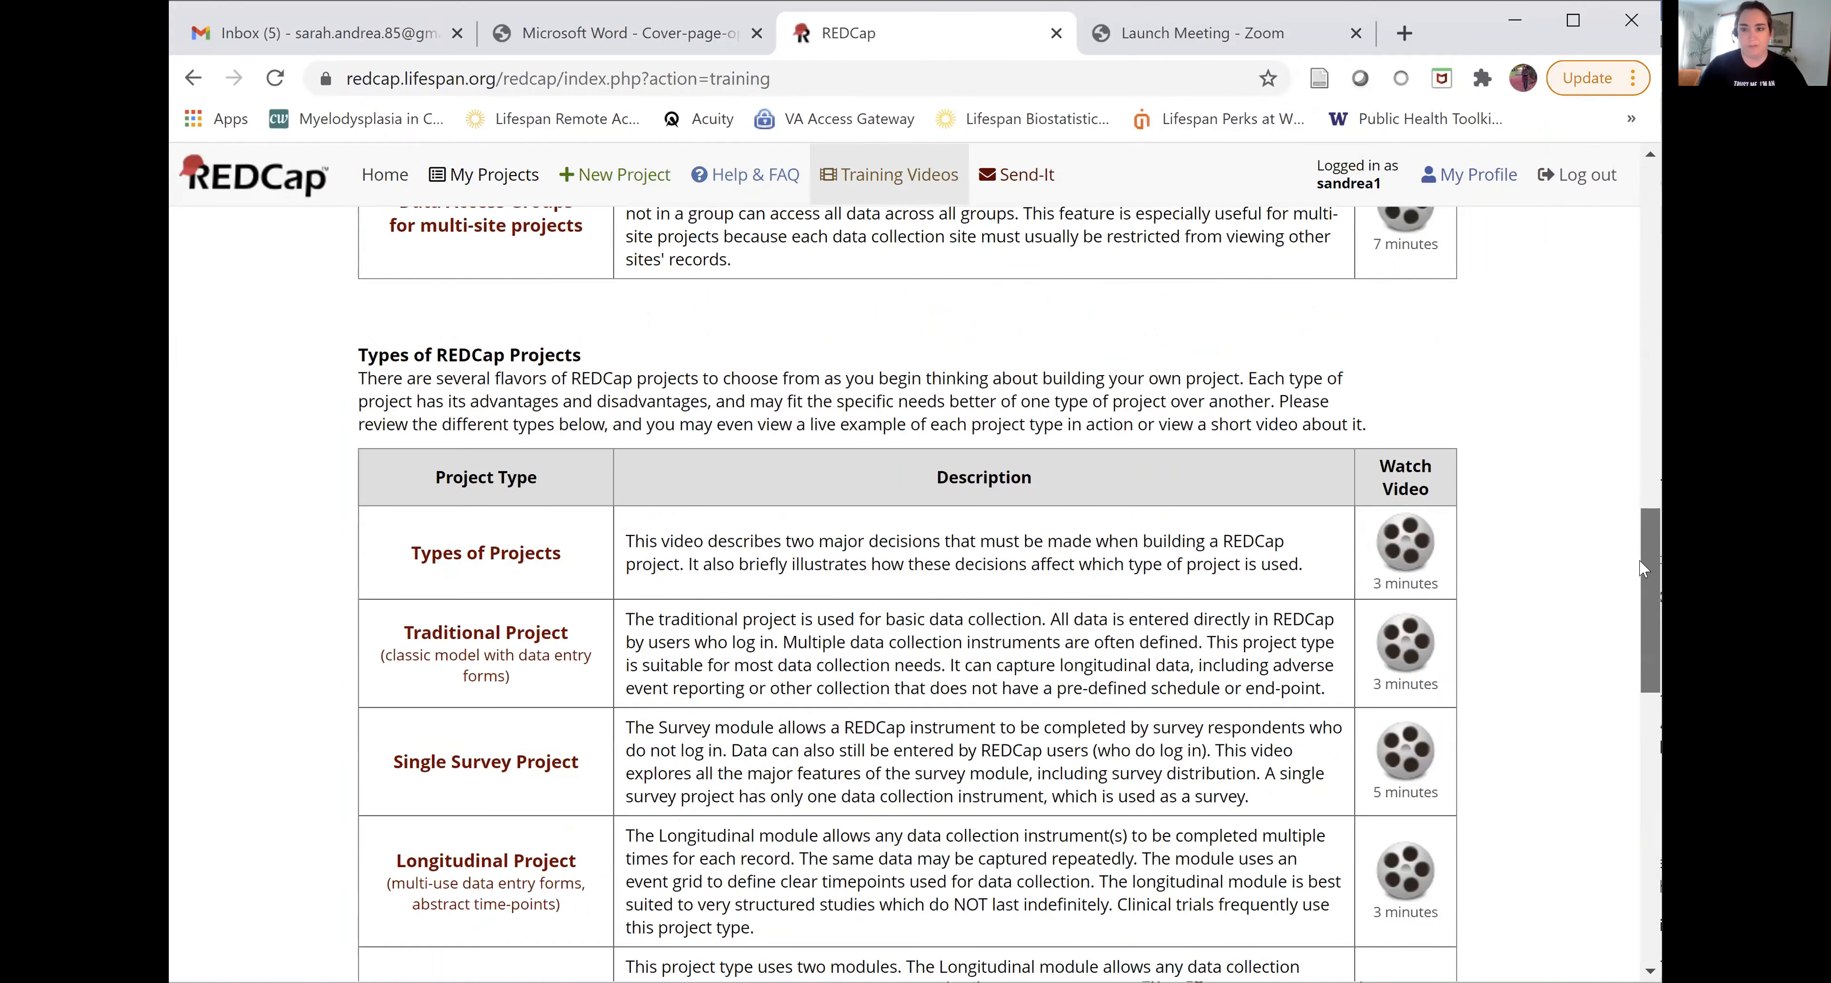
pyautogui.scroll(-3, 1642, 565)
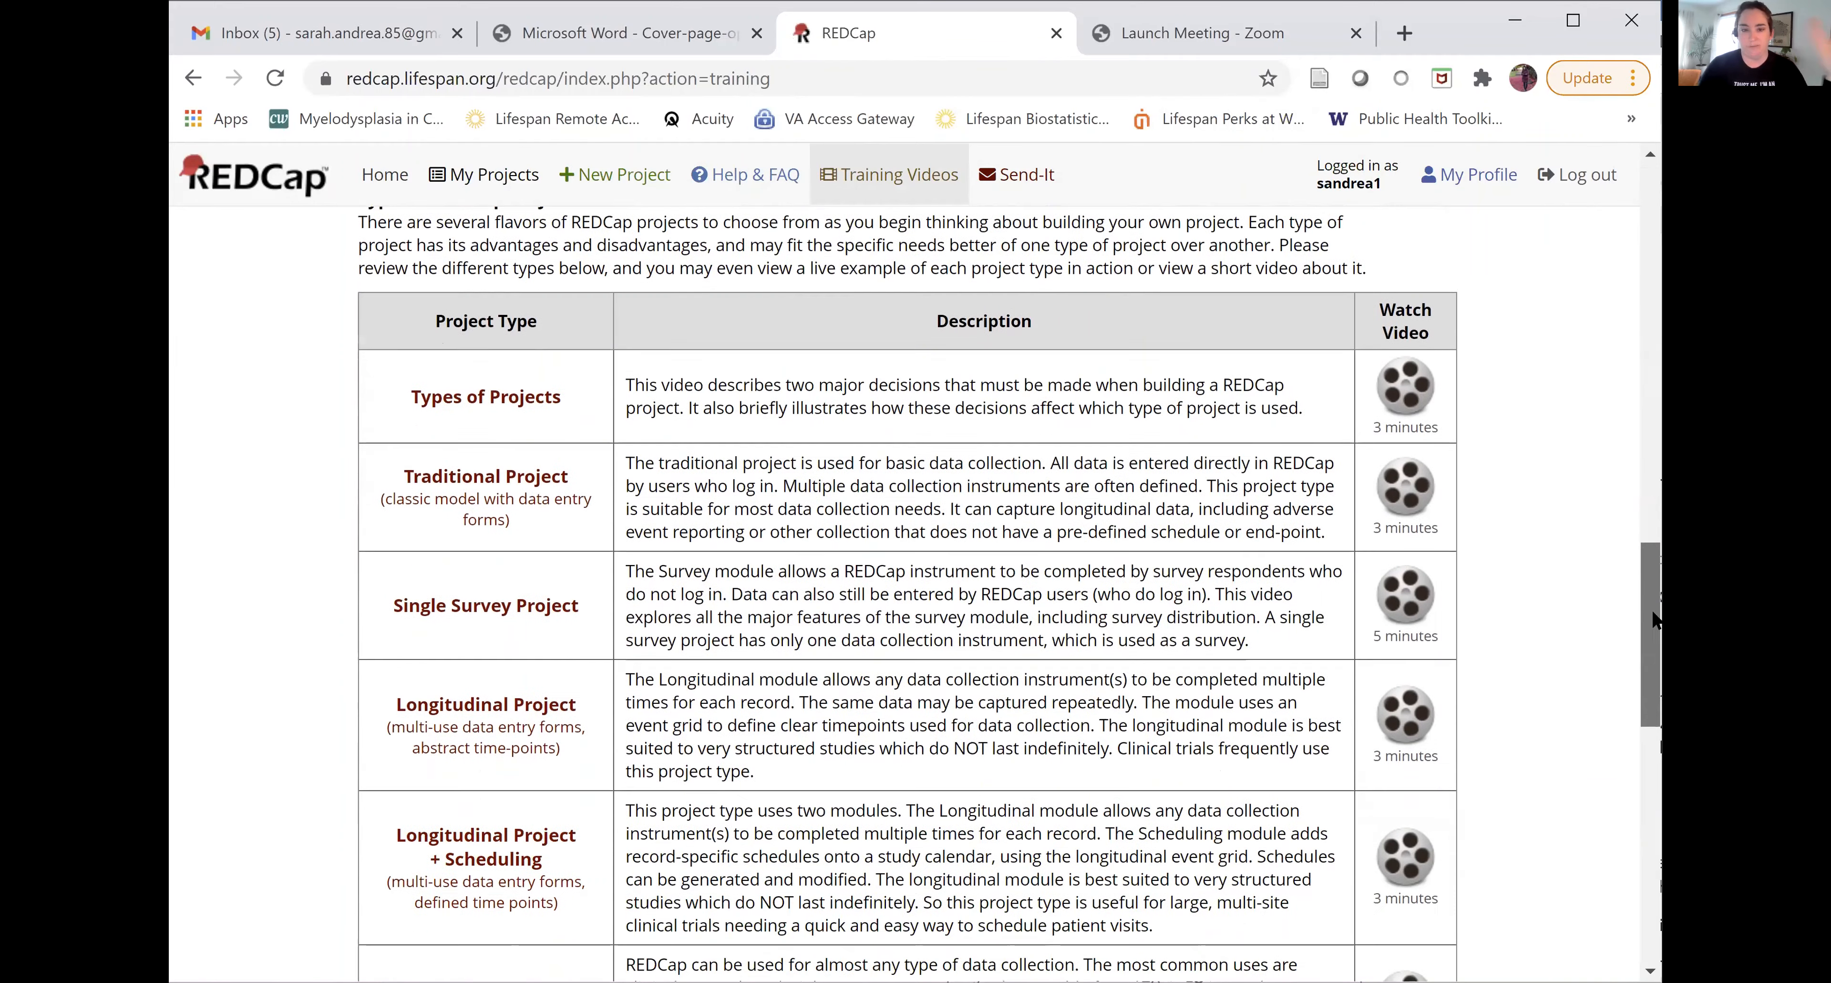
pyautogui.scroll(-2, 1641, 638)
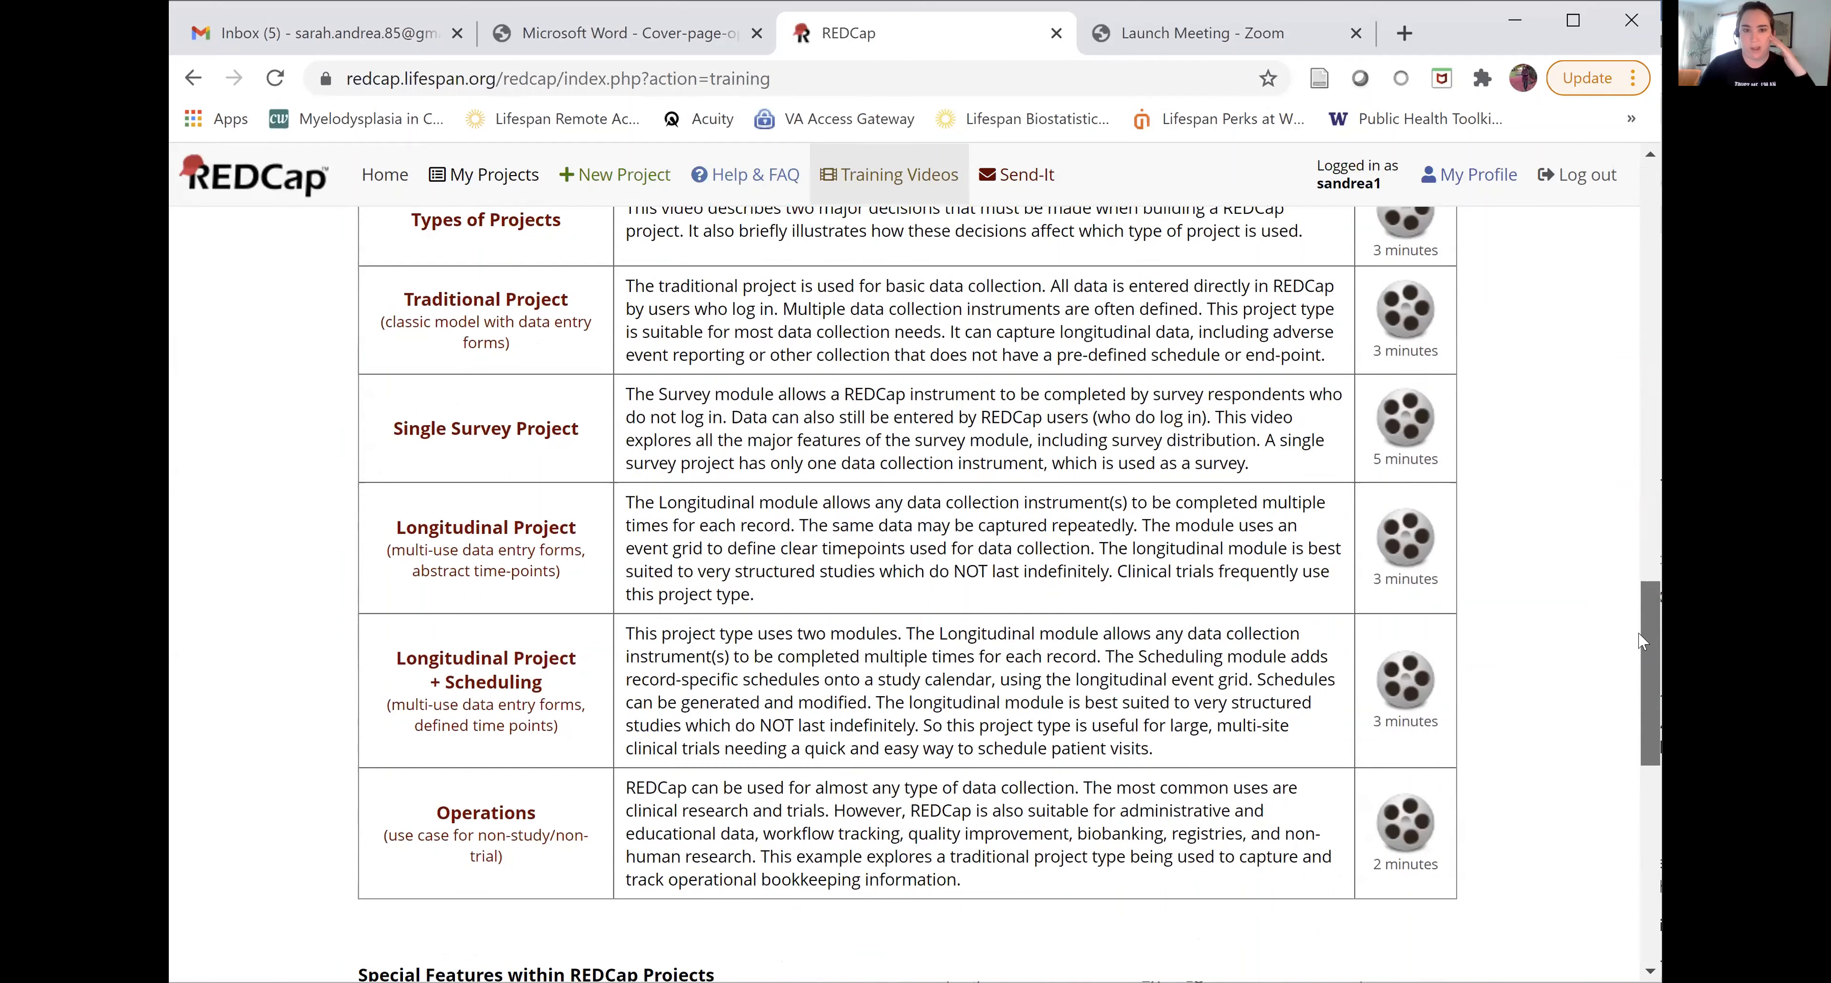
pyautogui.scroll(1, 1640, 641)
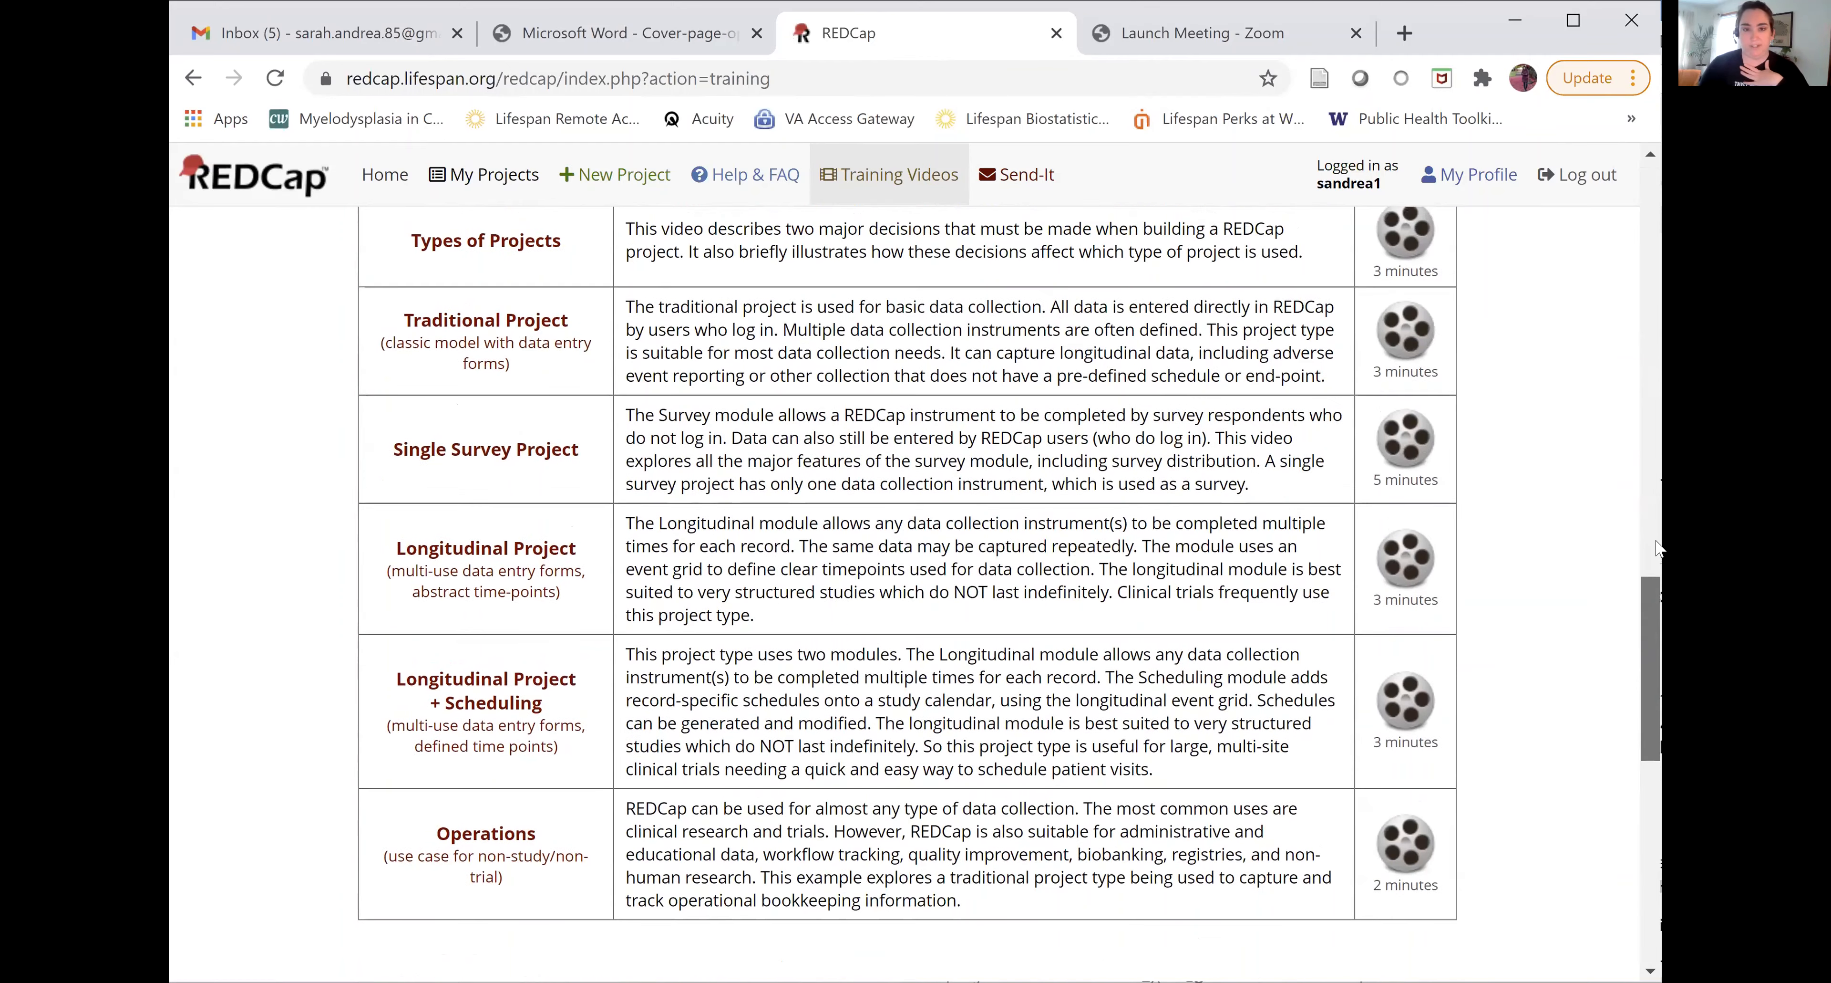
pyautogui.scroll(1, 1657, 547)
pyautogui.moveTo(1651, 662); pyautogui.dragTo(1651, 253)
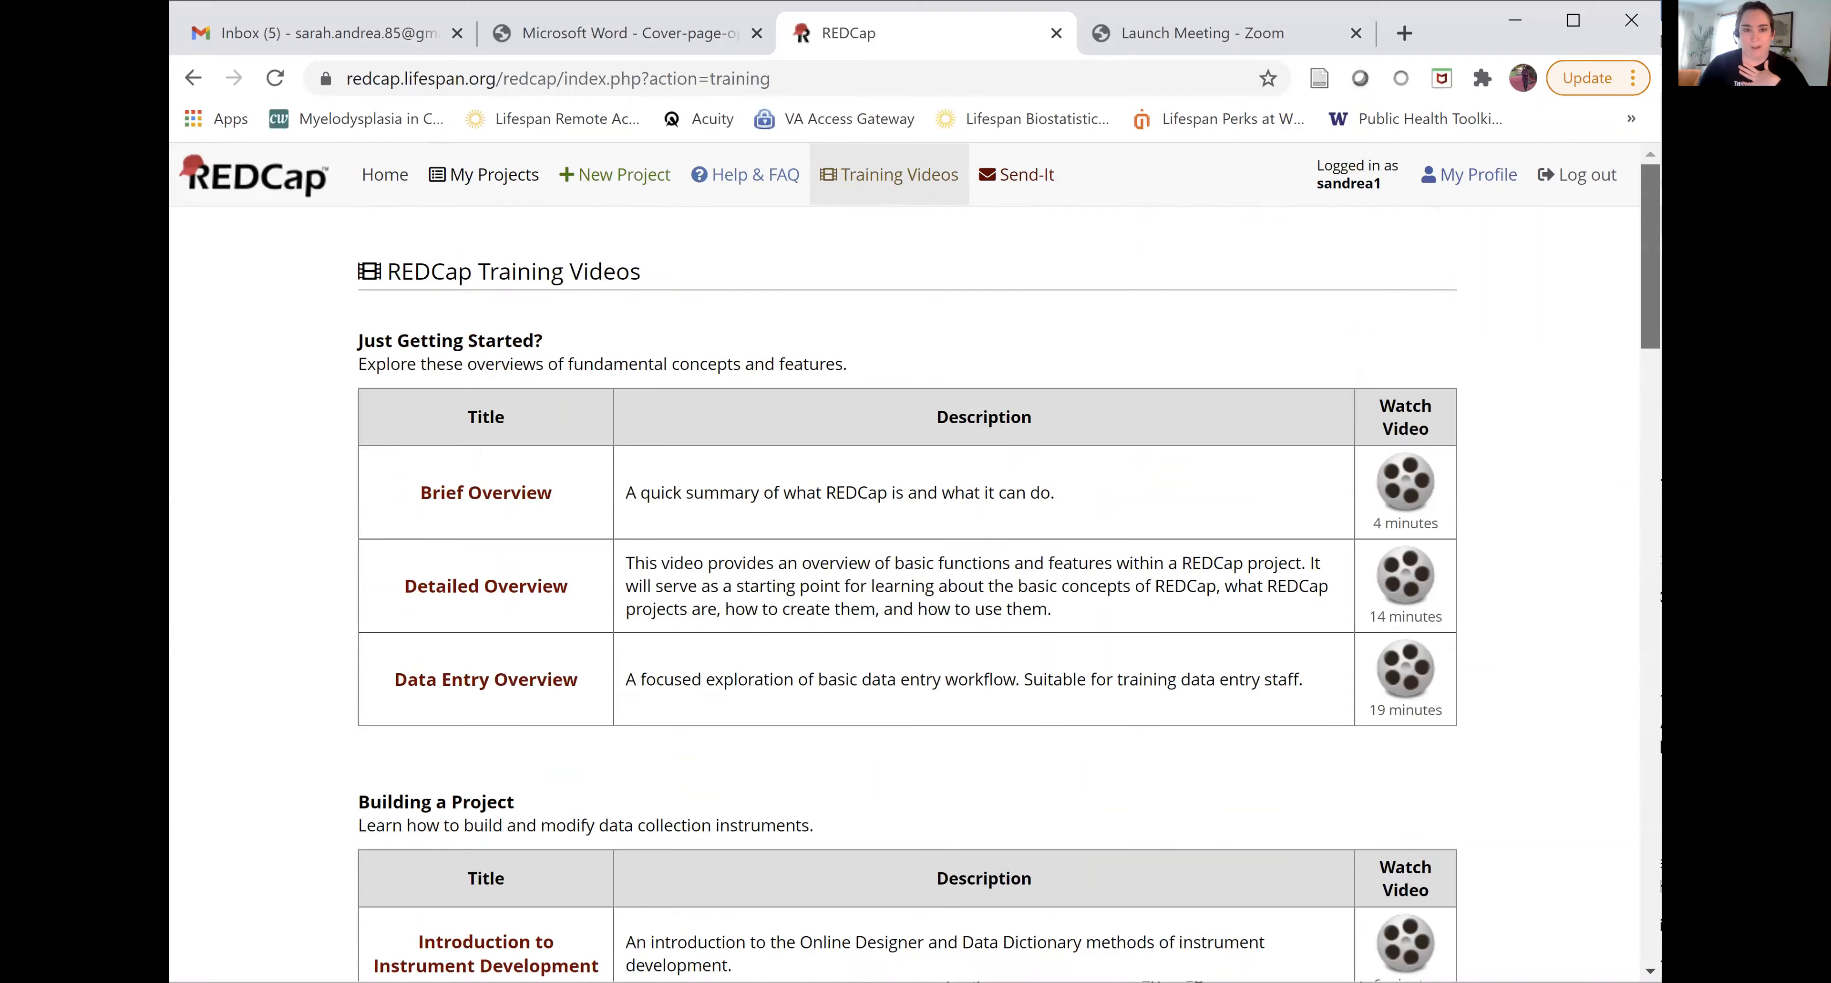
# Step: Open the Send-It secure file transfer page and review its instructions and the whole sending form
pyautogui.click(1025, 183)
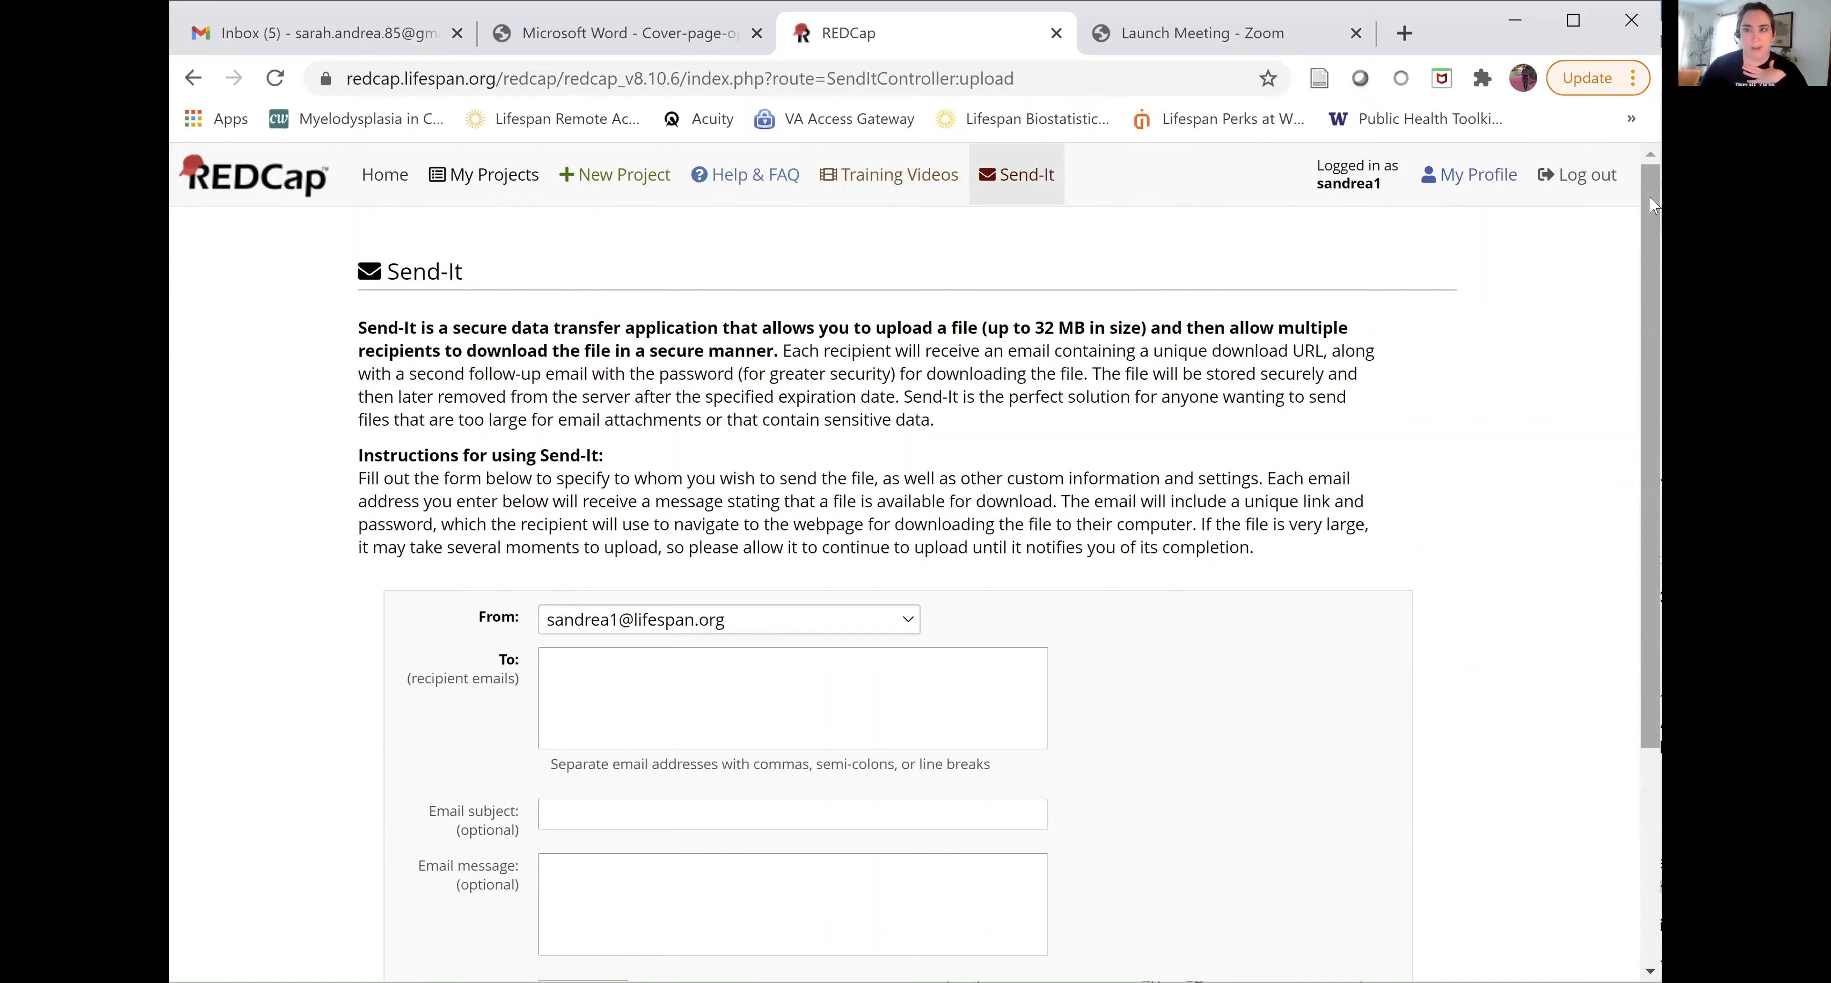
pyautogui.scroll(-1, 1633, 217)
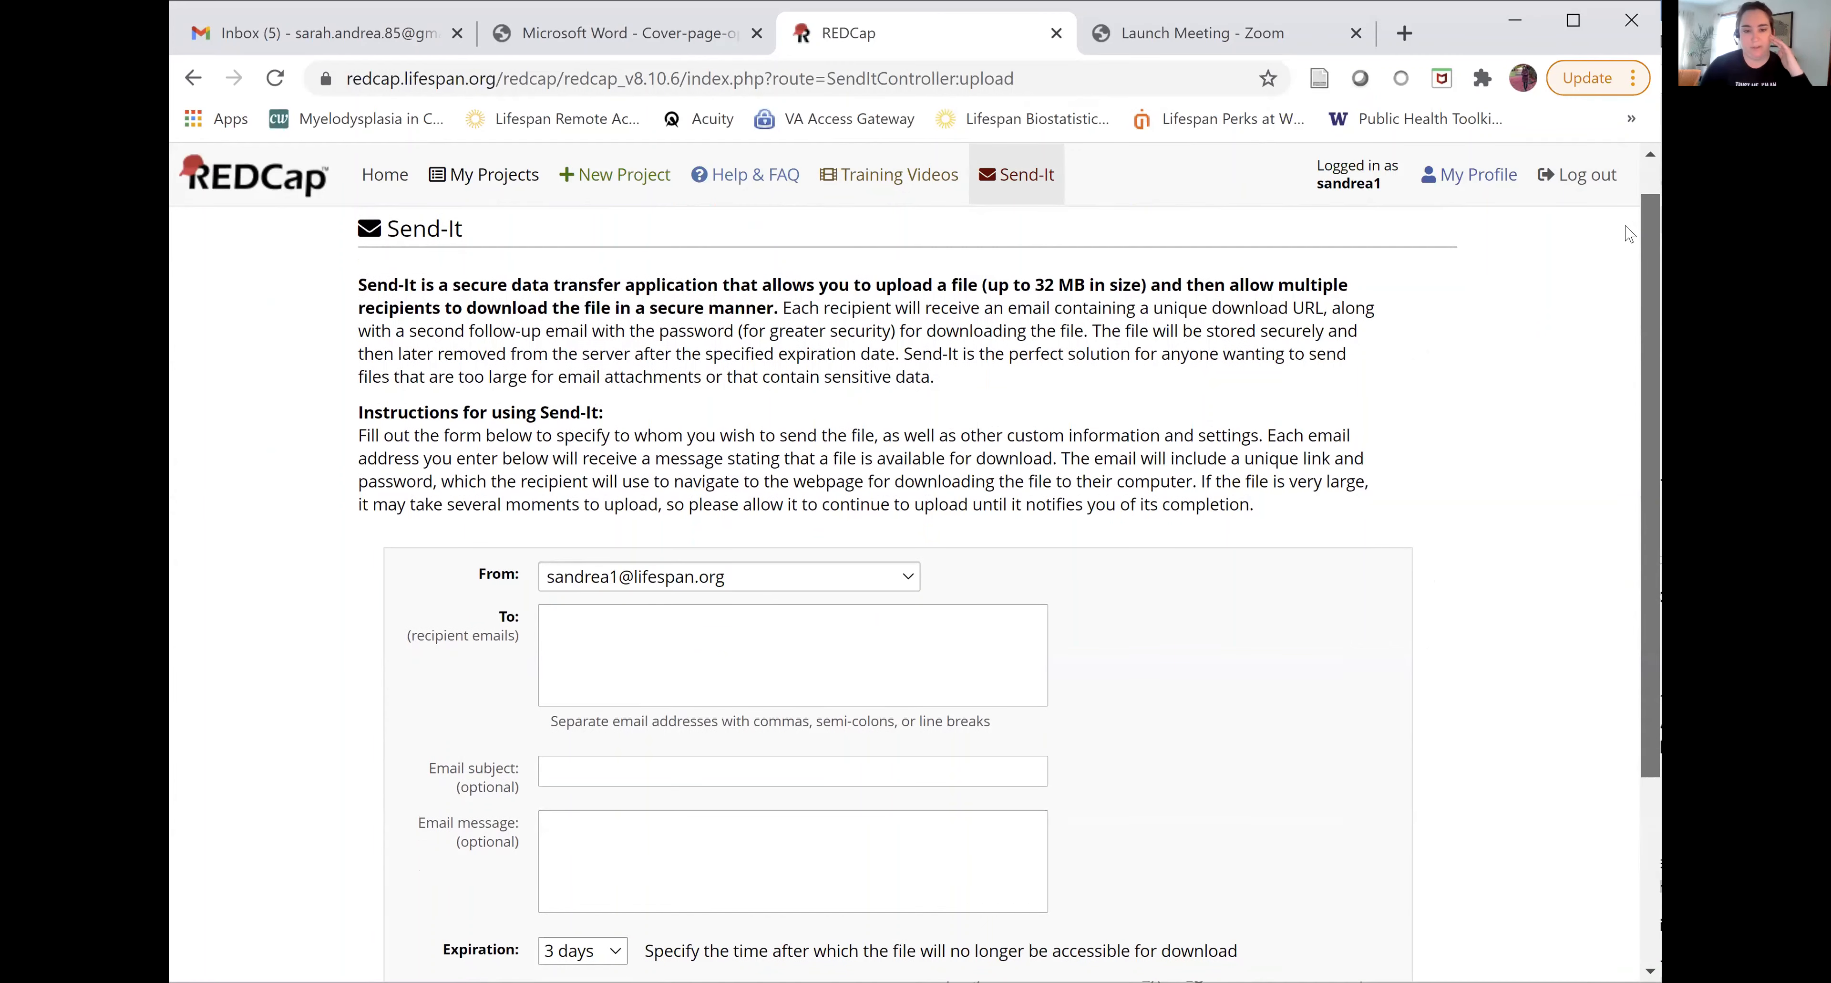
pyautogui.scroll(-3, 1625, 238)
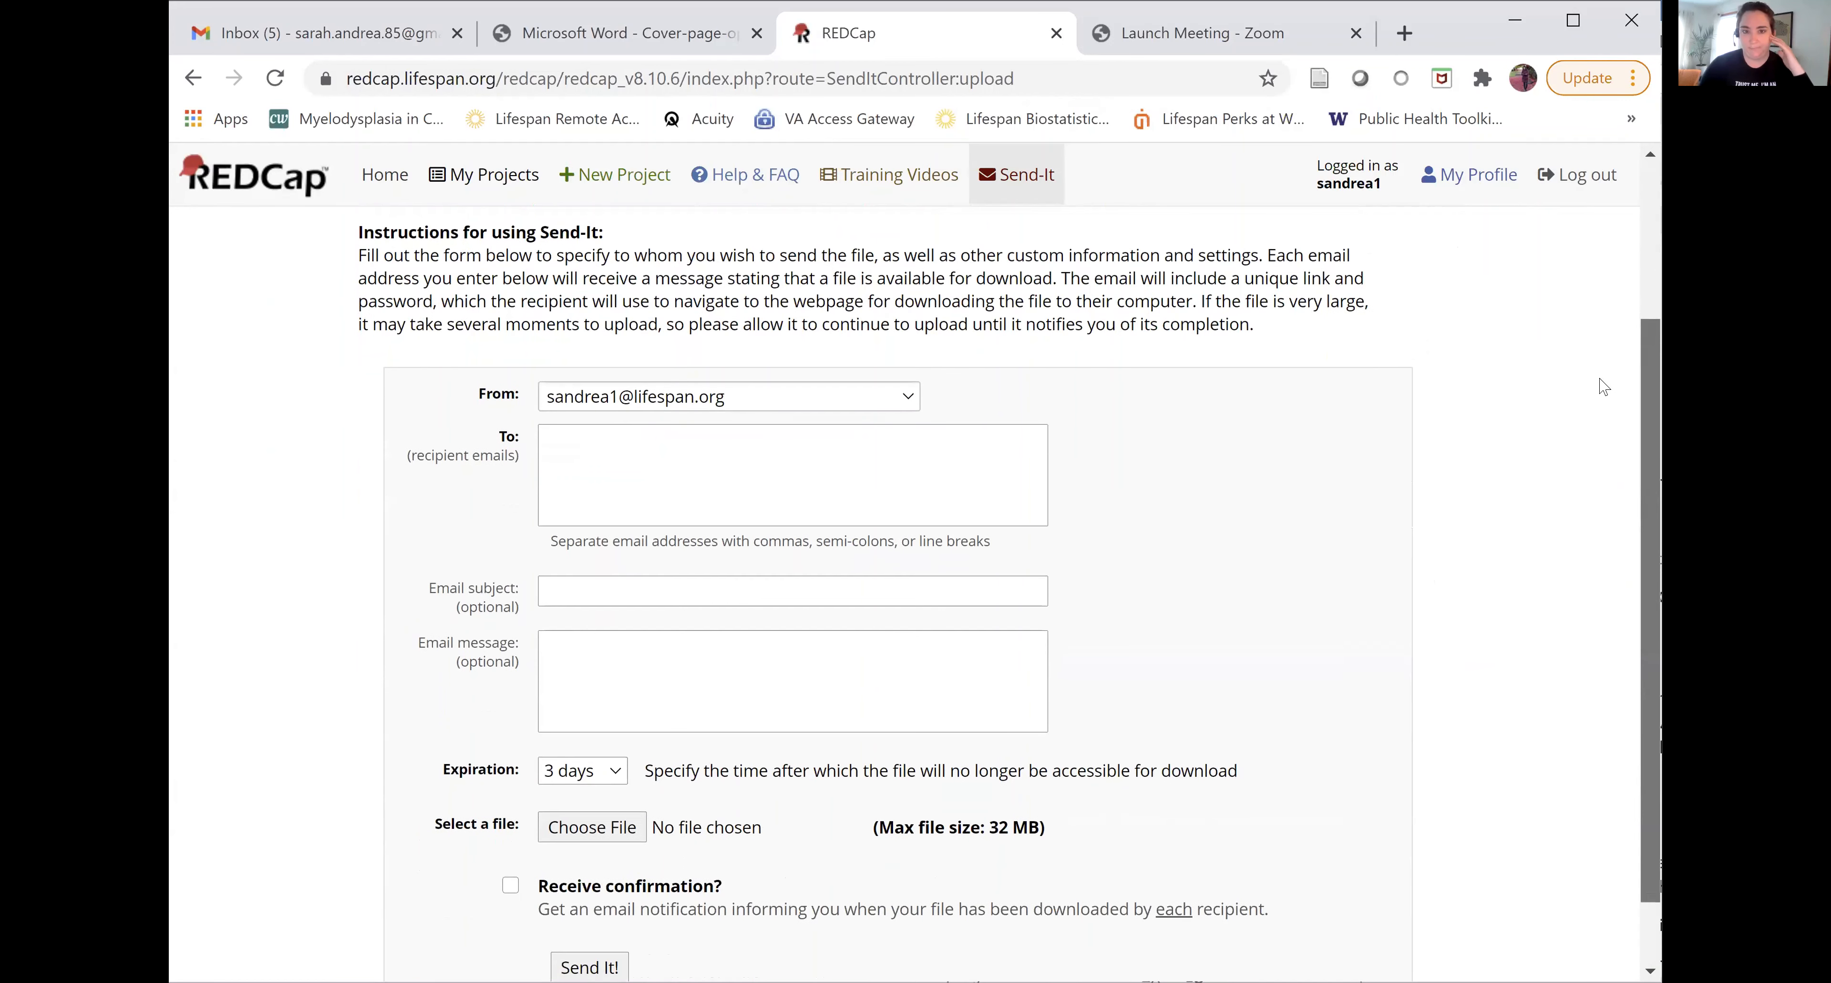
pyautogui.scroll(-2, 1598, 384)
pyautogui.scroll(-1, 1600, 414)
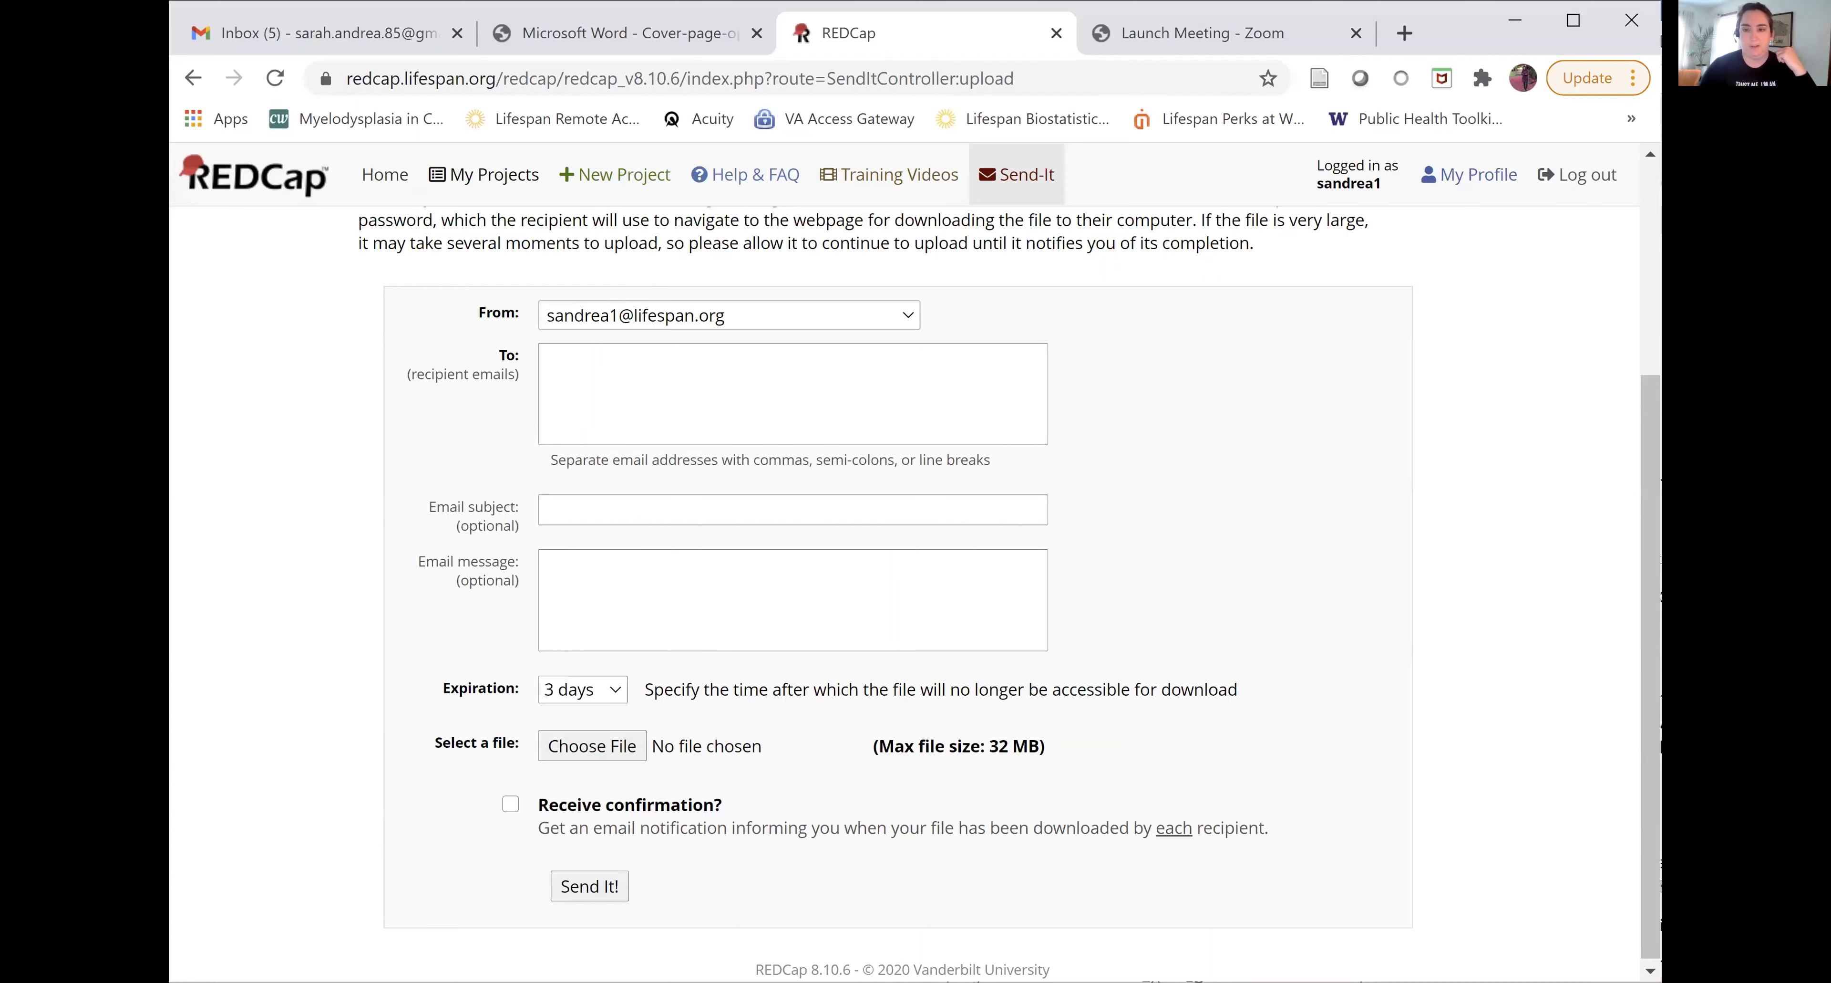
pyautogui.scroll(5, 1647, 730)
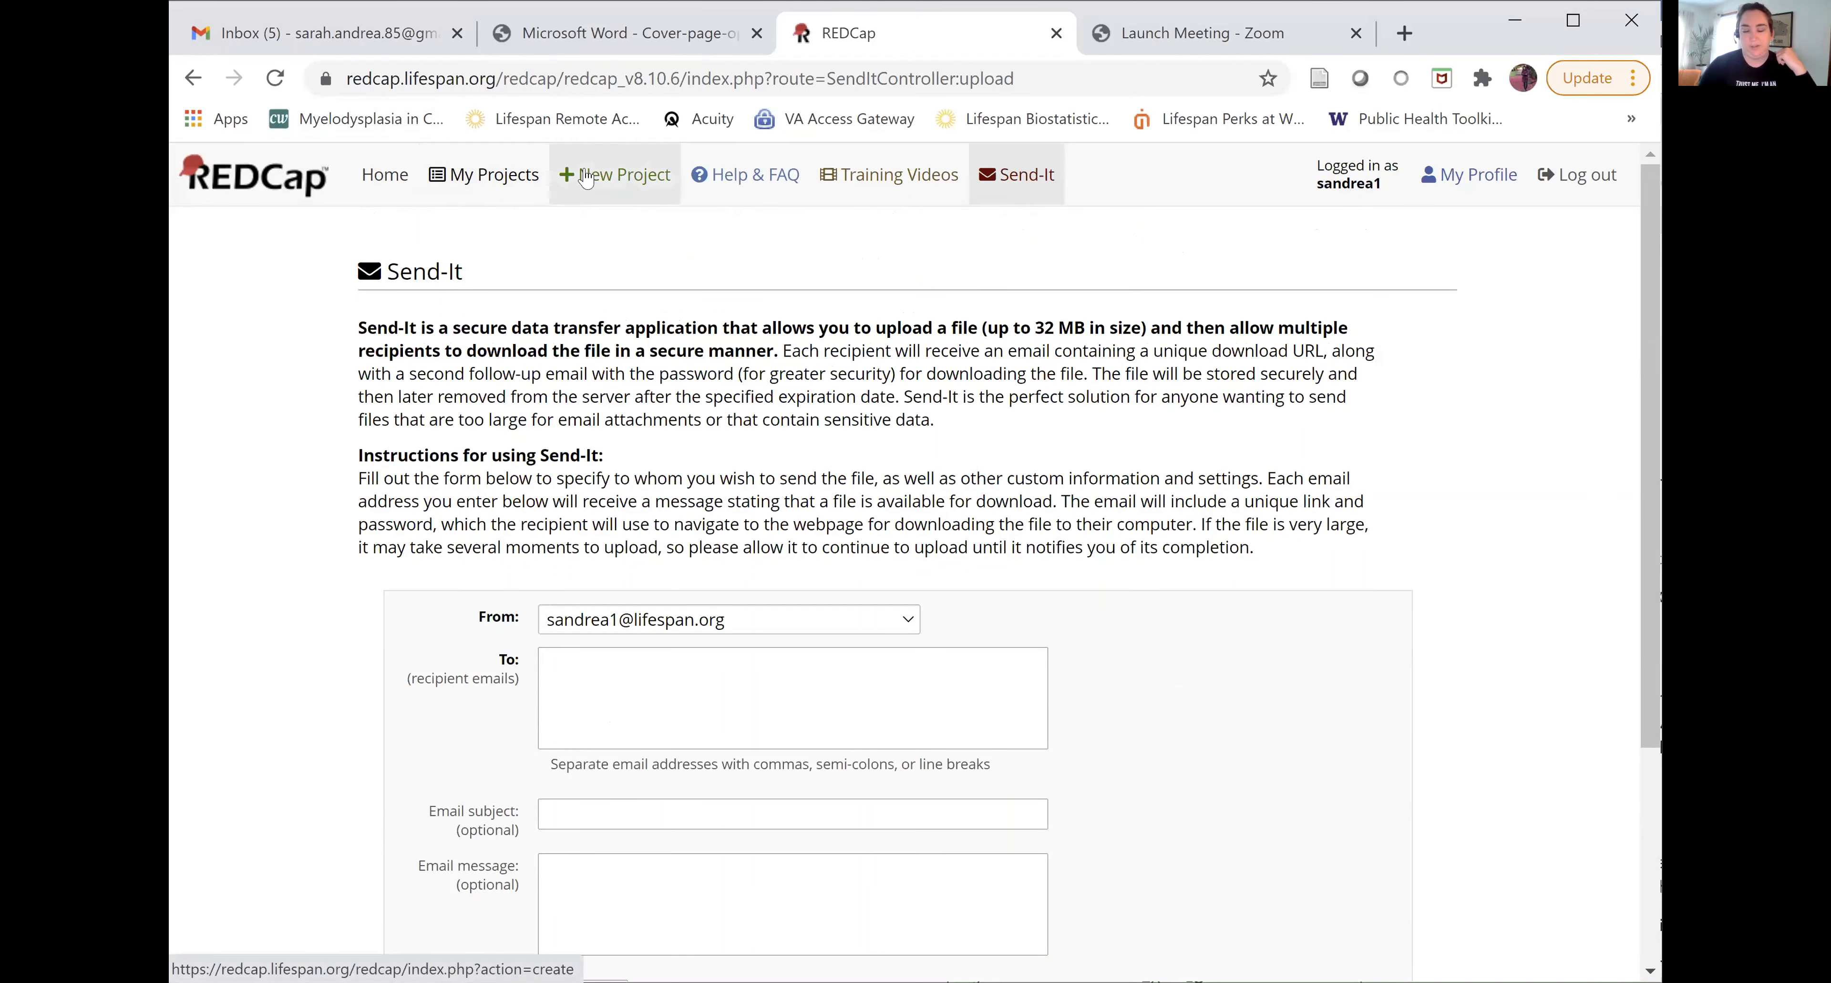
# Step: Start a new REDCap project and title it "Pets and depression"
pyautogui.click(585, 178)
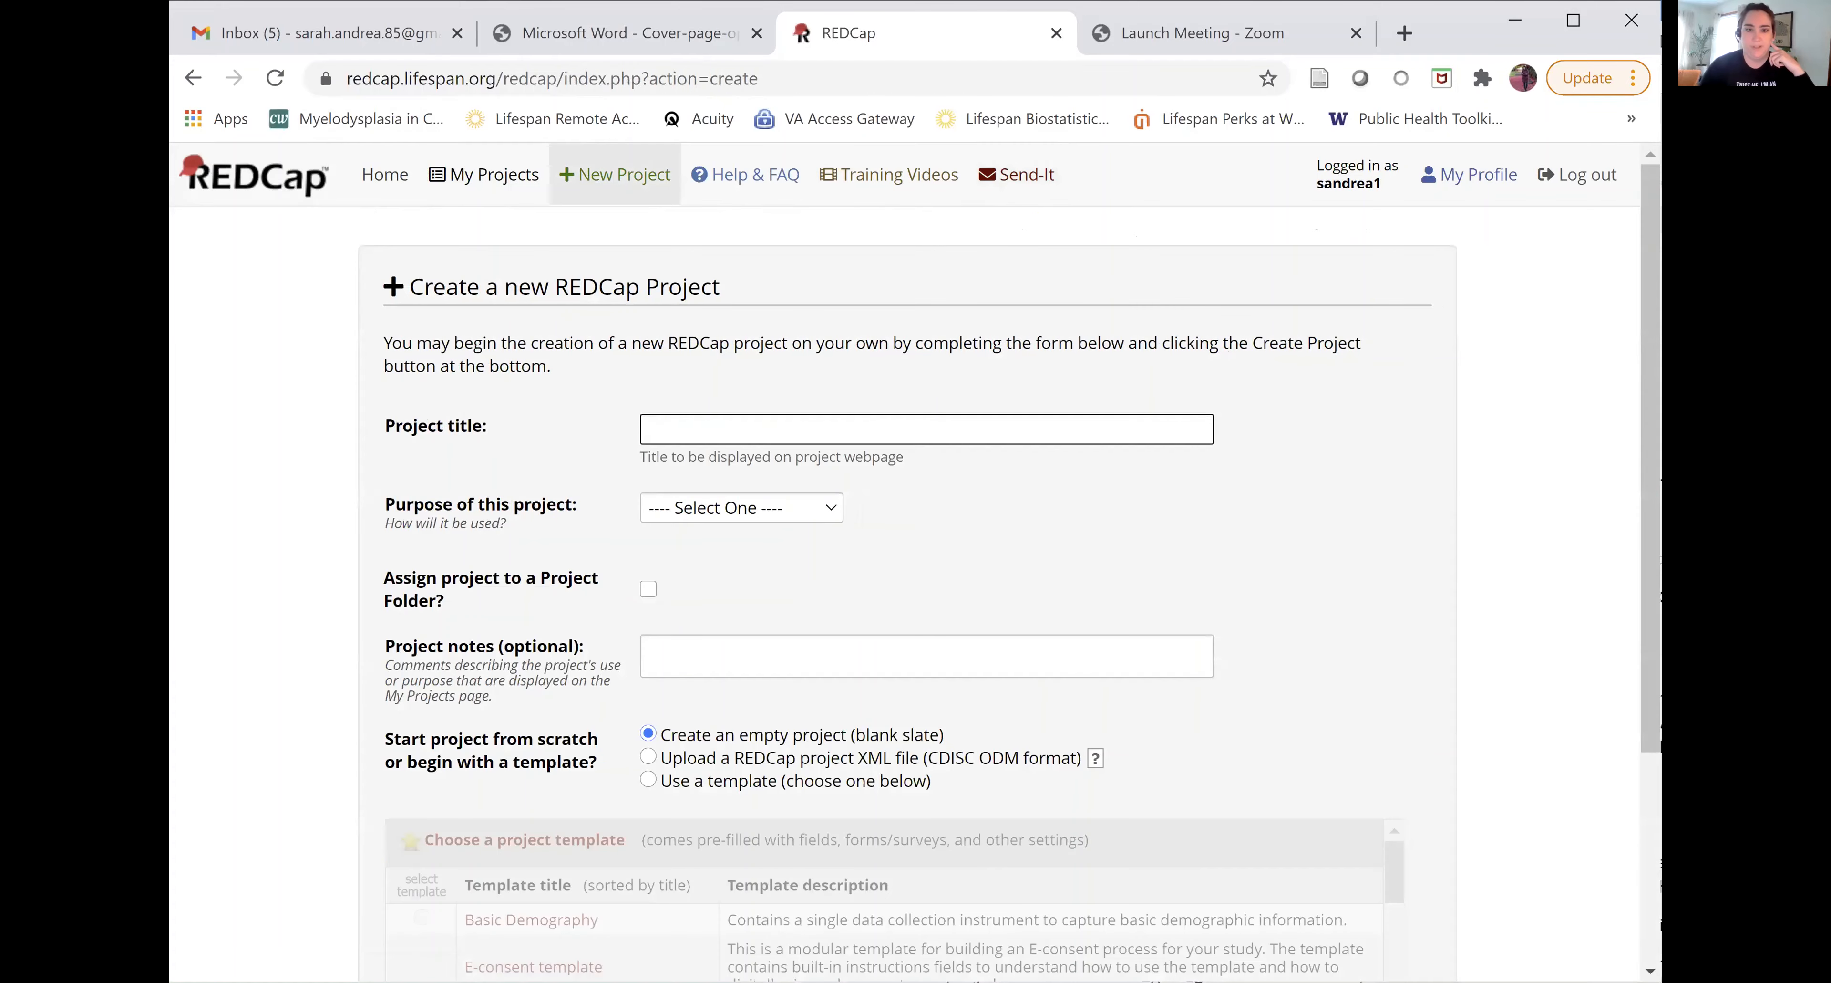
pyautogui.scroll(-2, 924, 377)
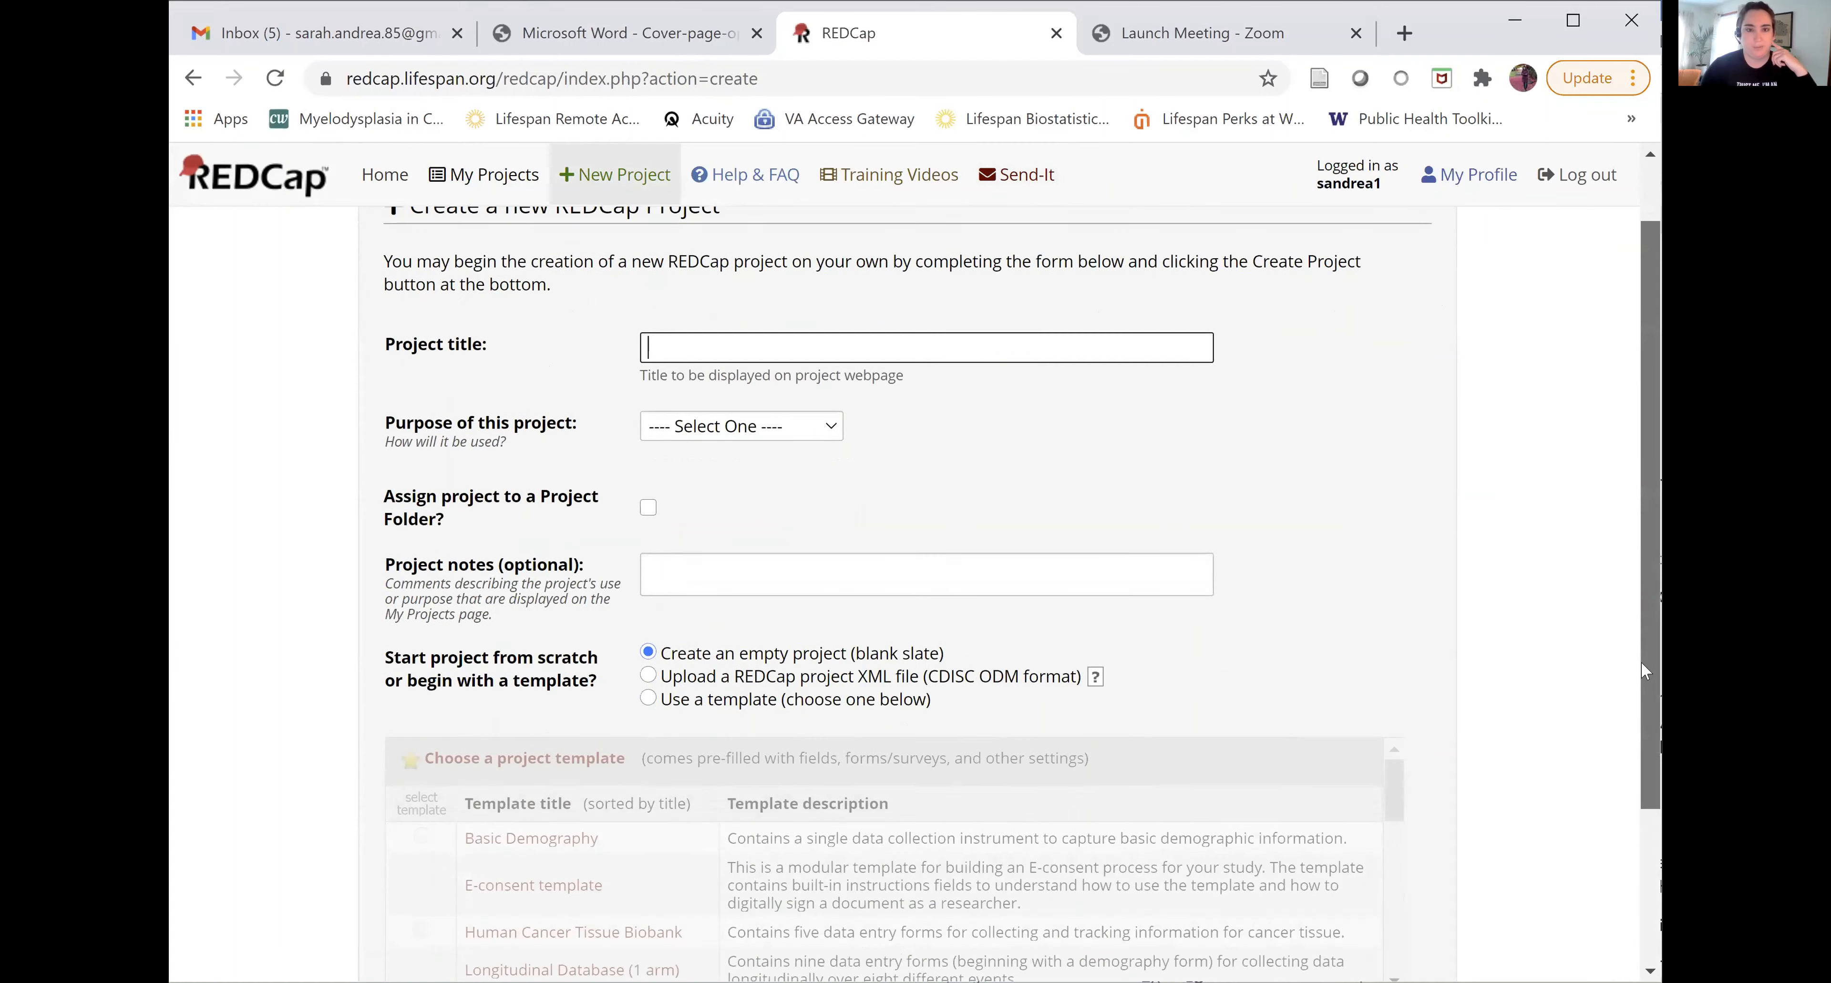
pyautogui.scroll(1, 924, 377)
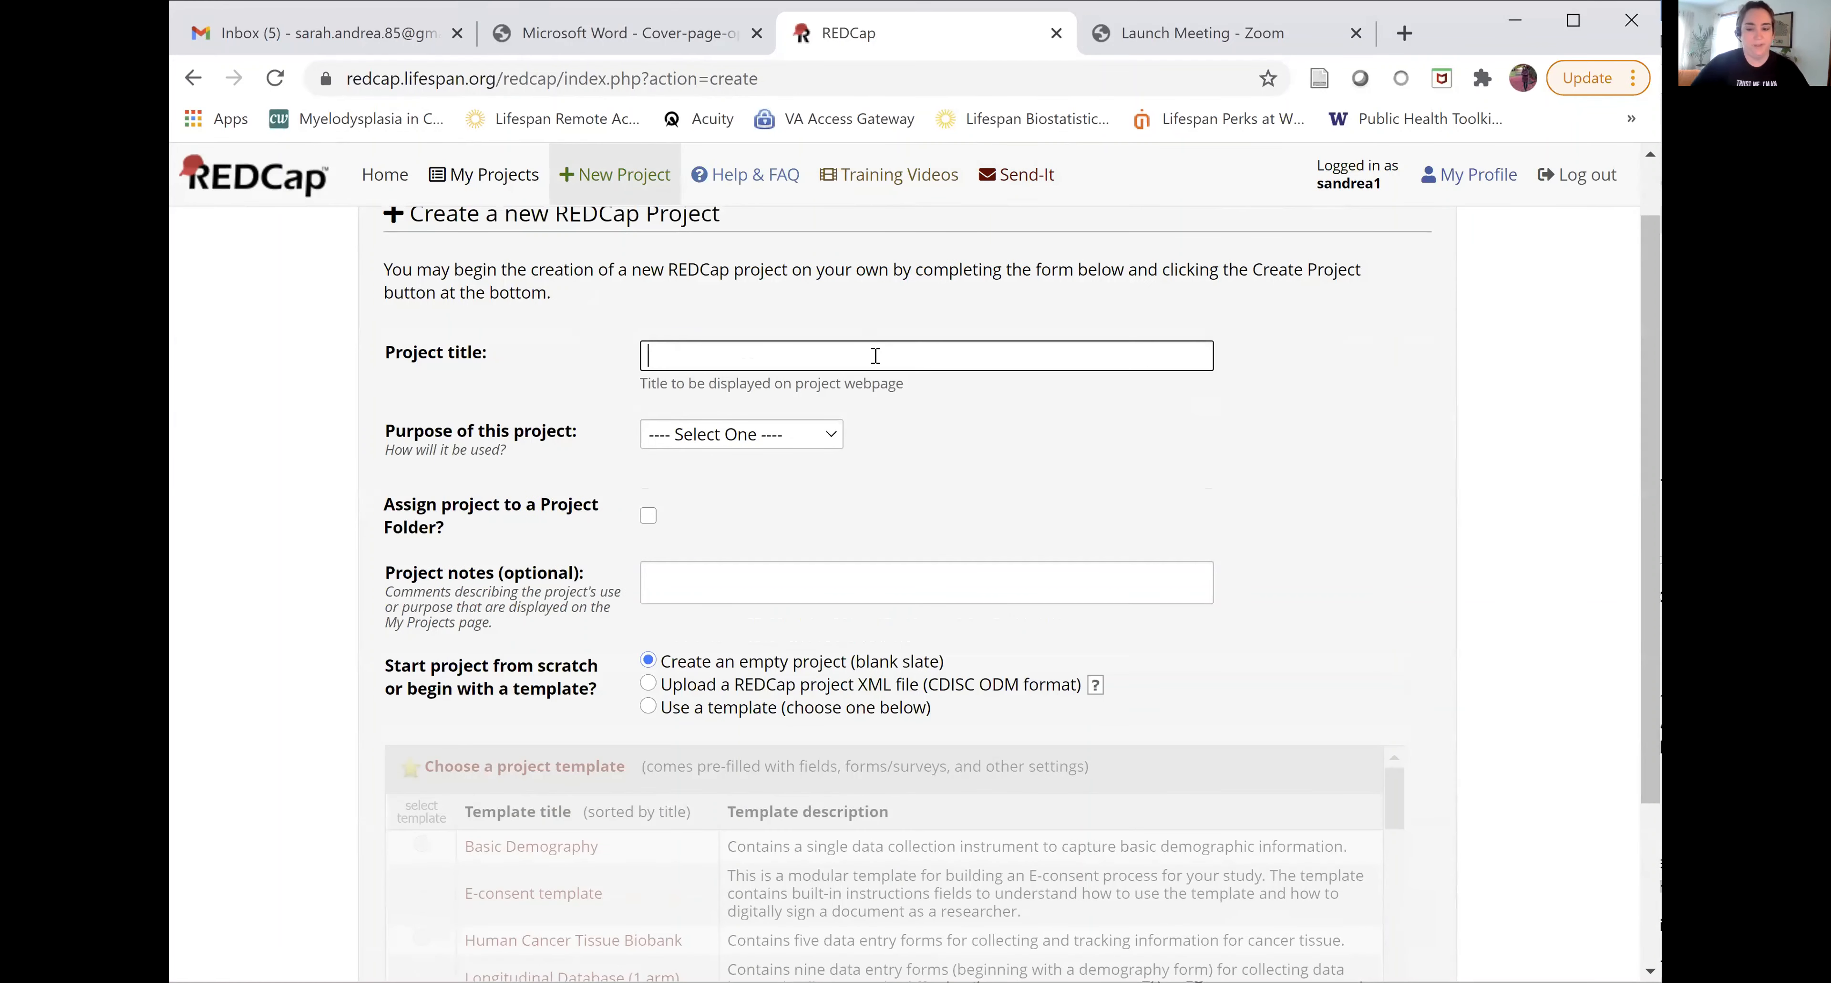
pyautogui.write('ets')
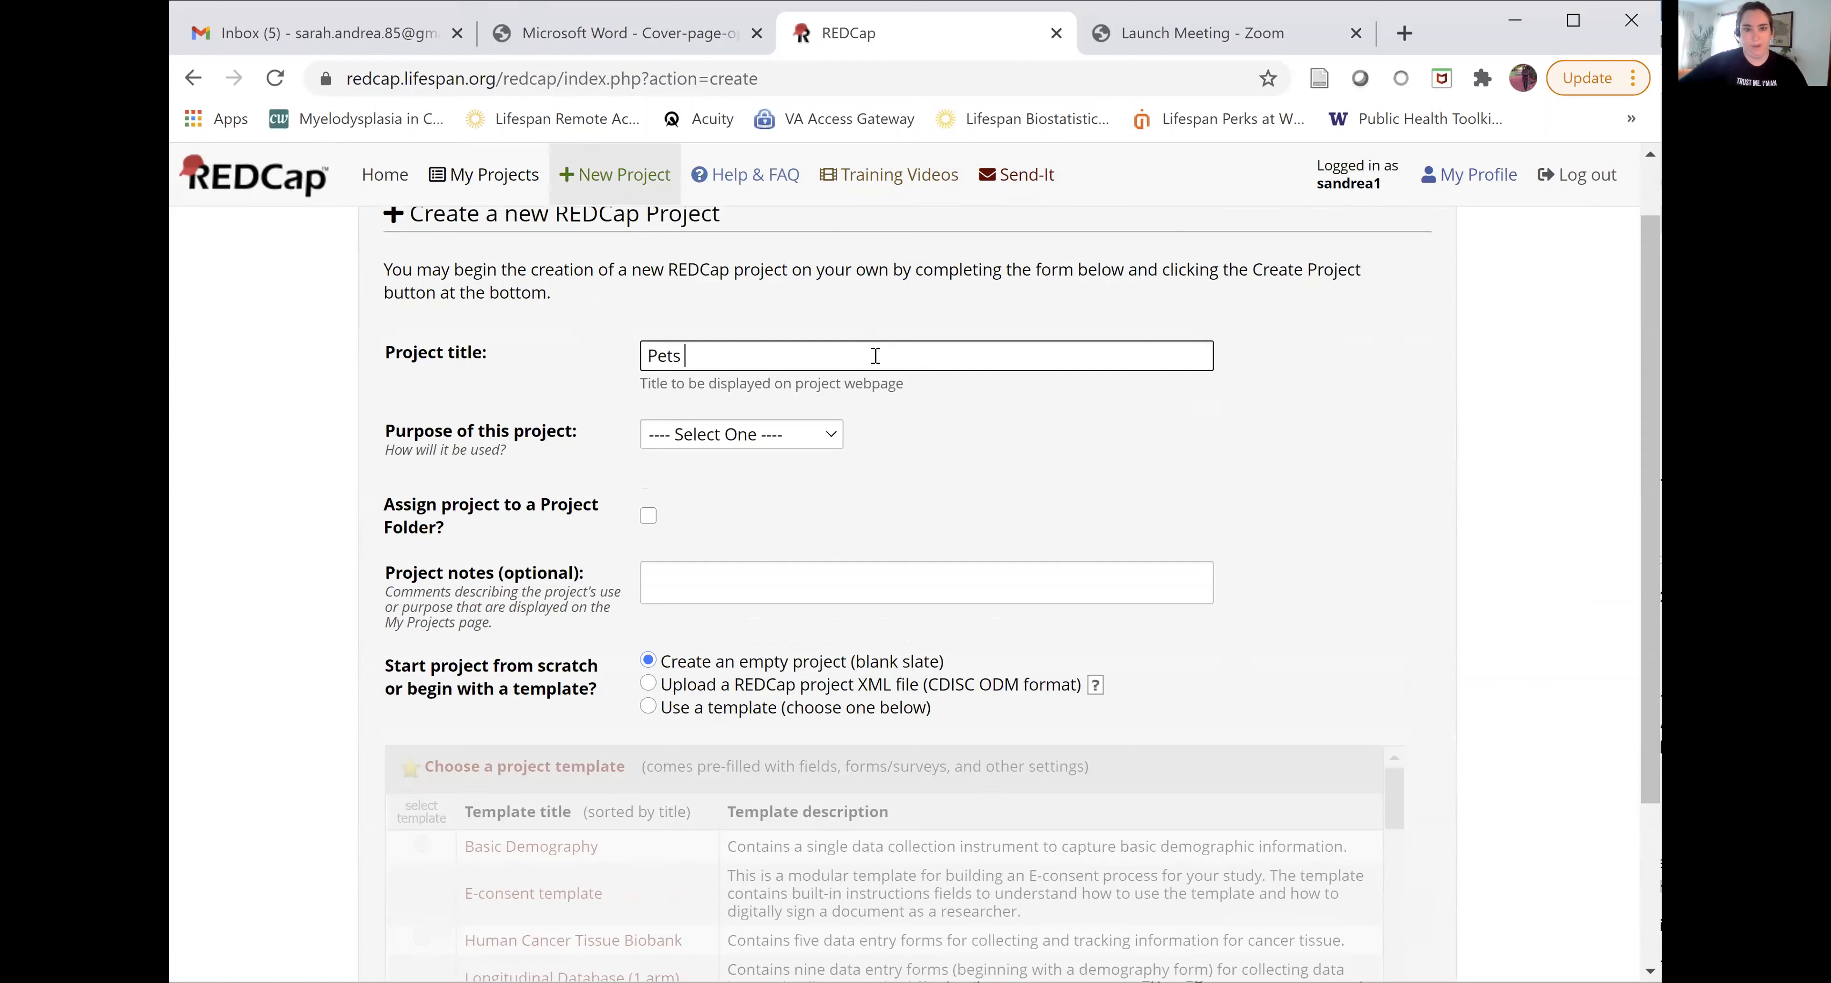
pyautogui.write(' and depression')
# Step: Set the purpose of the new project to Research and look over the added research detail fields
pyautogui.click(832, 434)
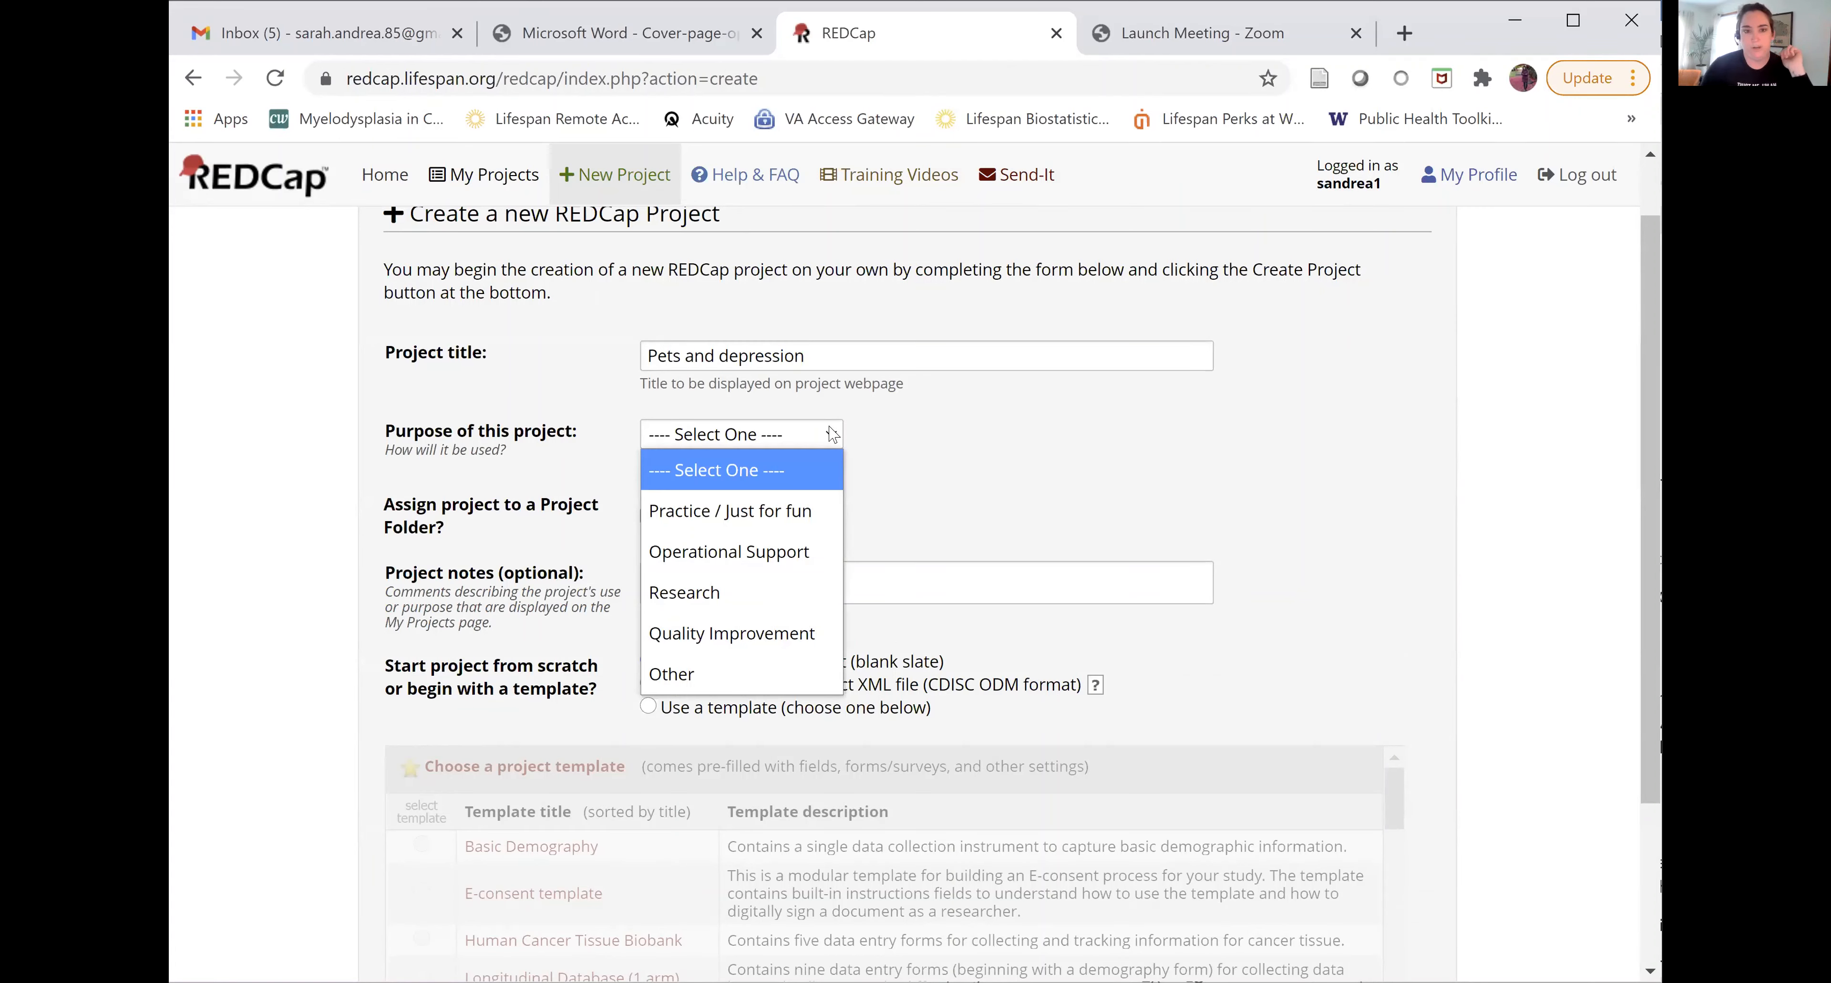
pyautogui.click(773, 594)
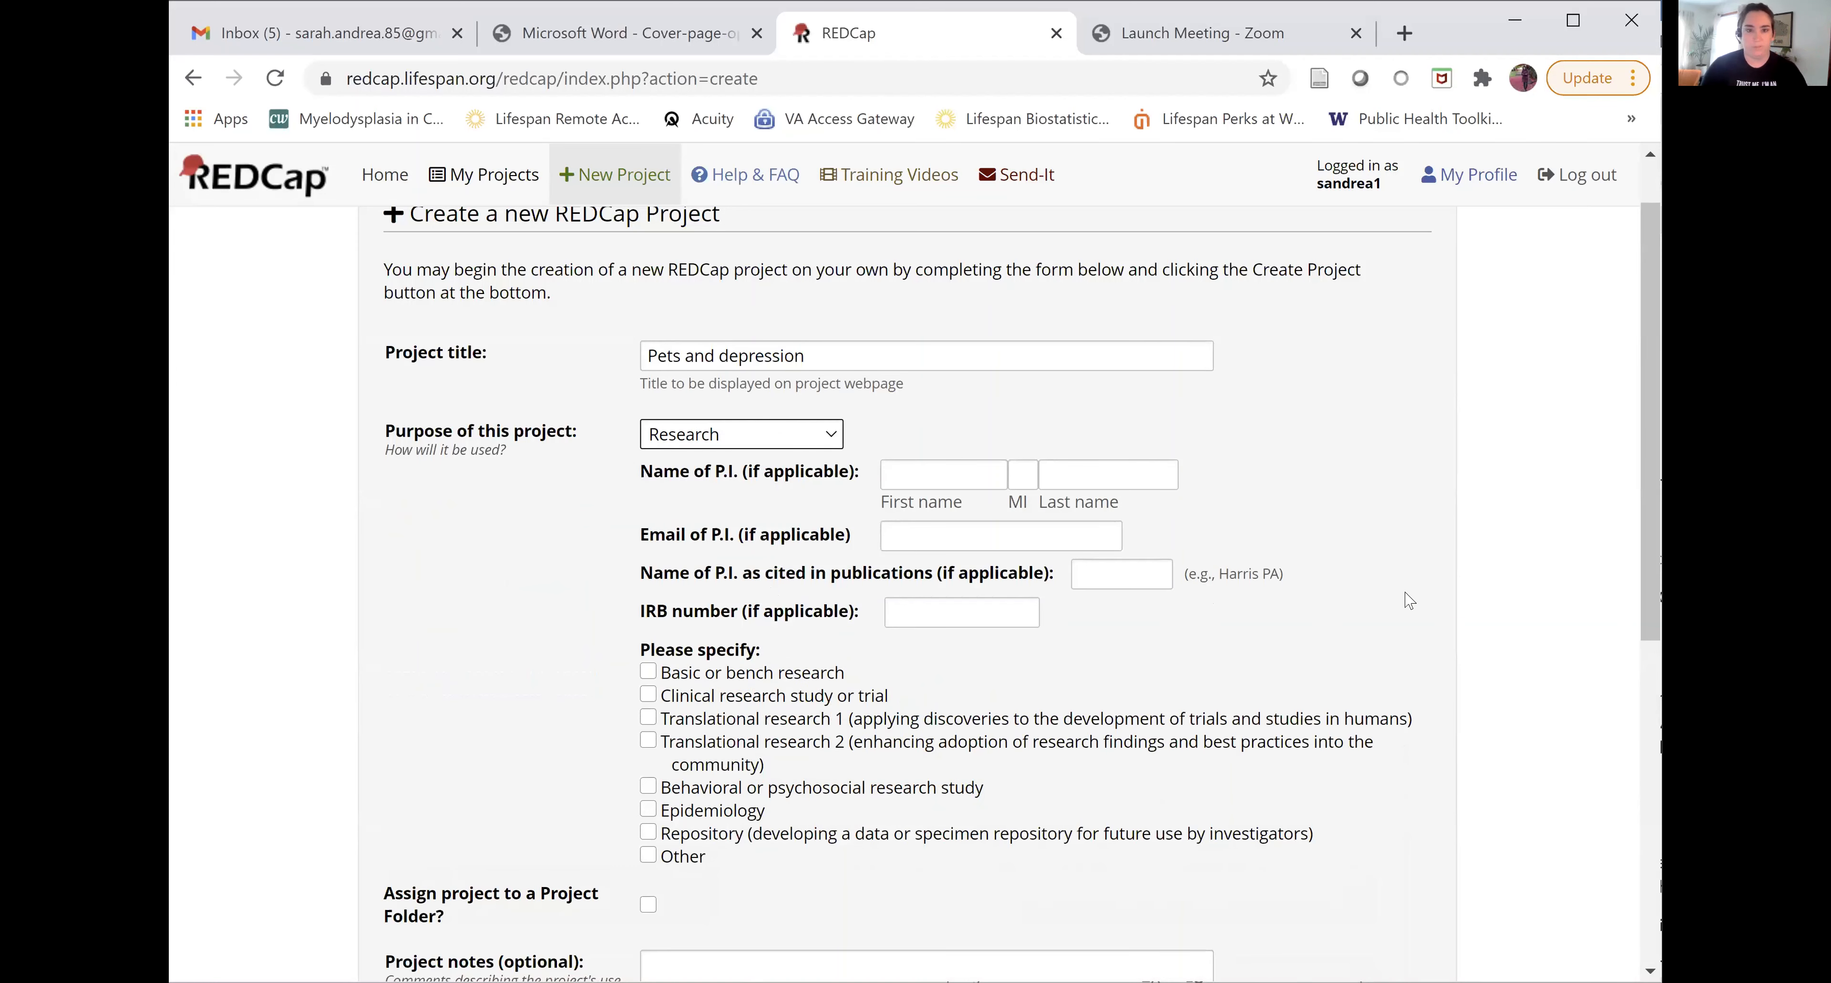
pyautogui.scroll(-3, 1627, 554)
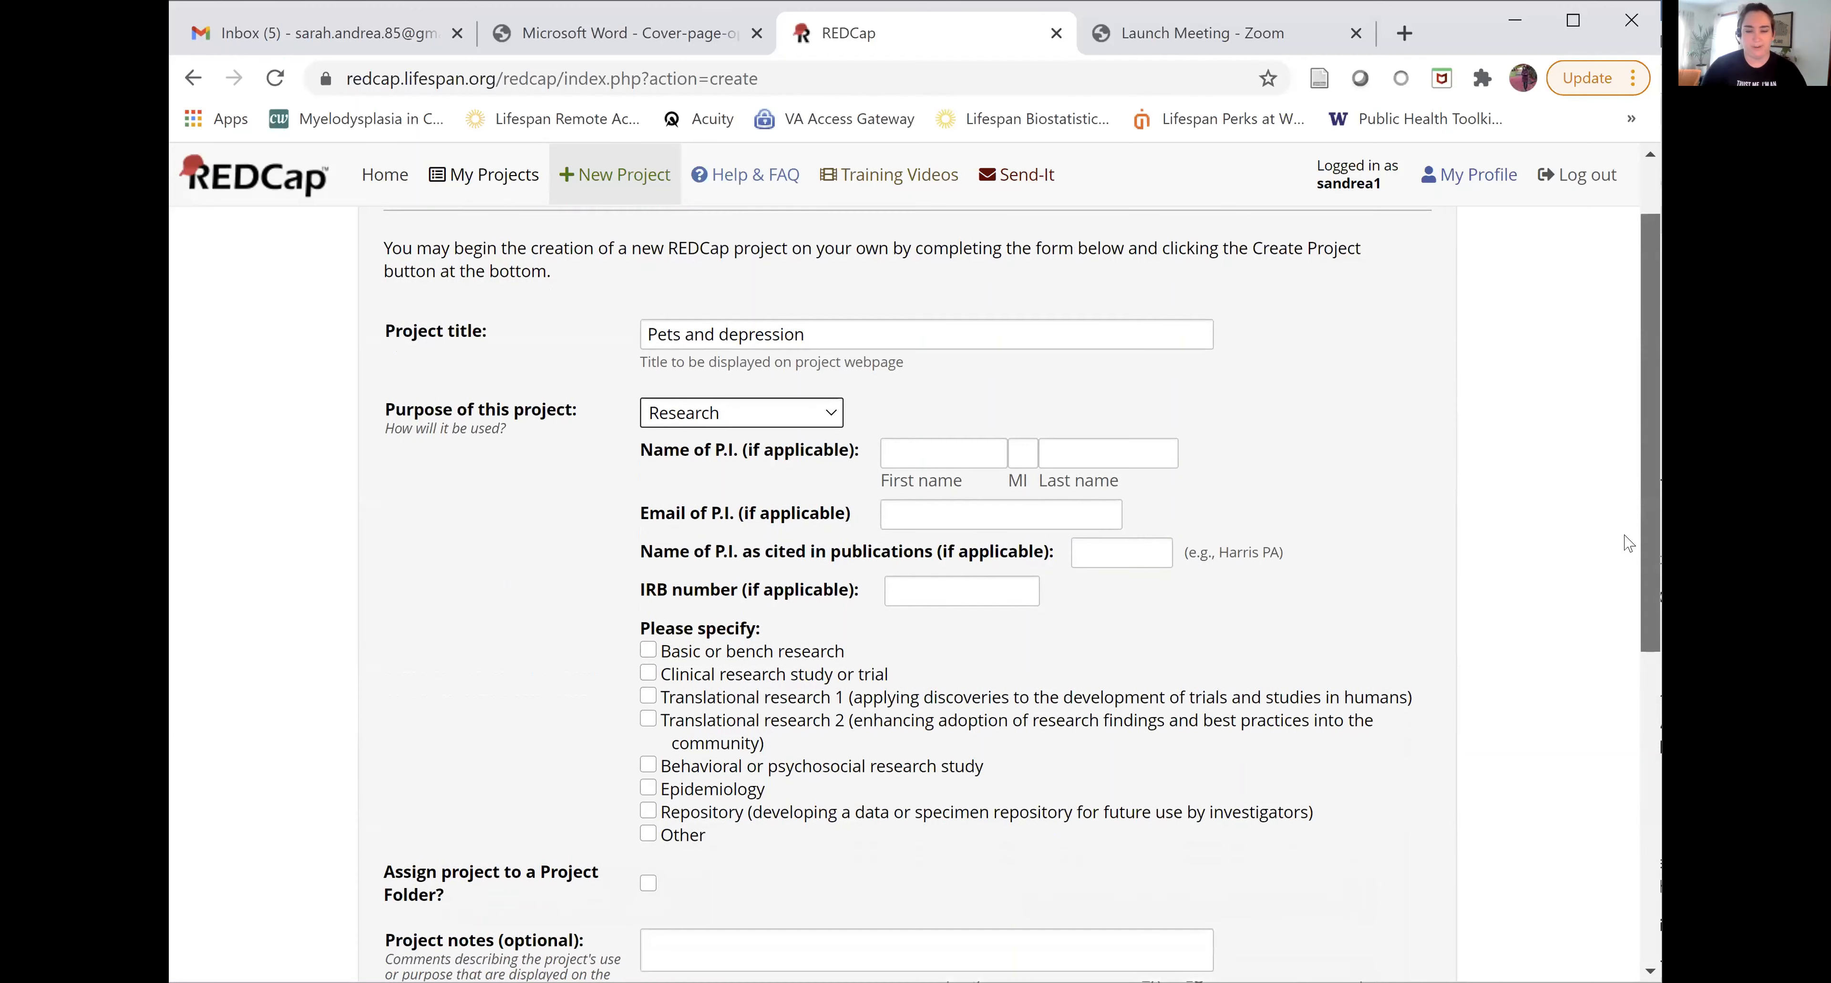
# Step: Change the purpose of the new project to Practice / Just for fun
pyautogui.scroll(-2, 1627, 553)
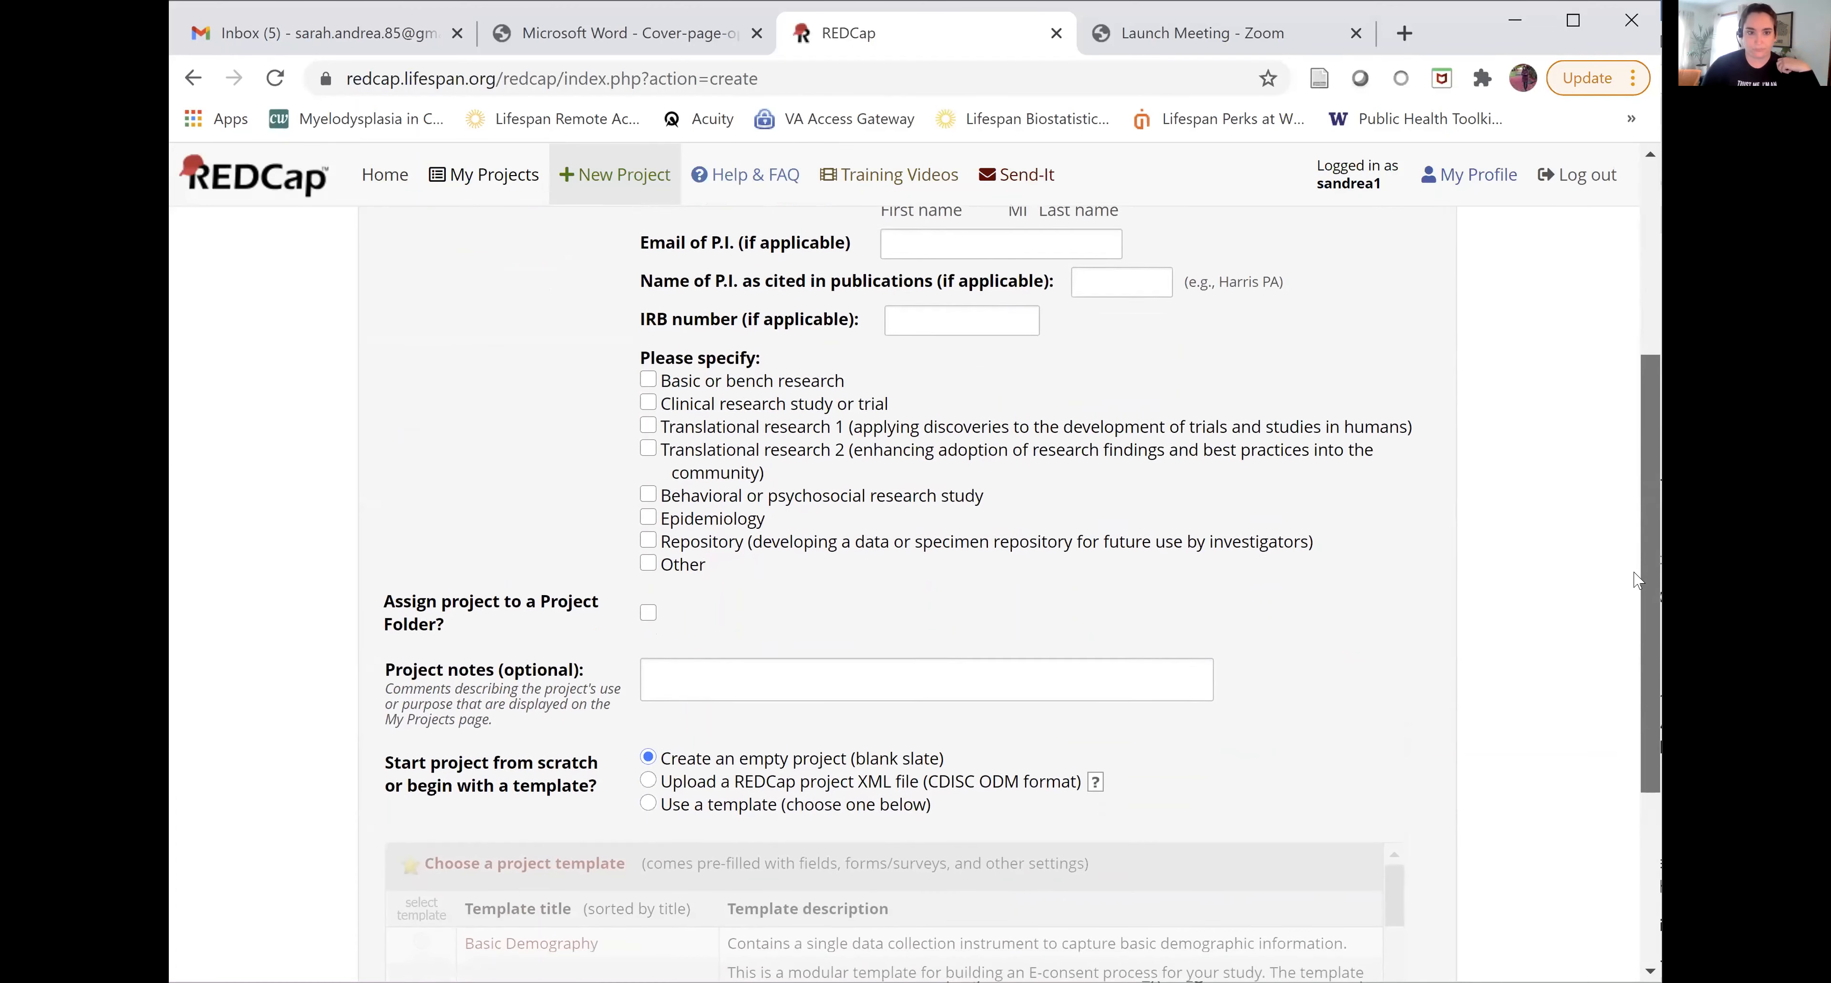
pyautogui.scroll(3, 1631, 476)
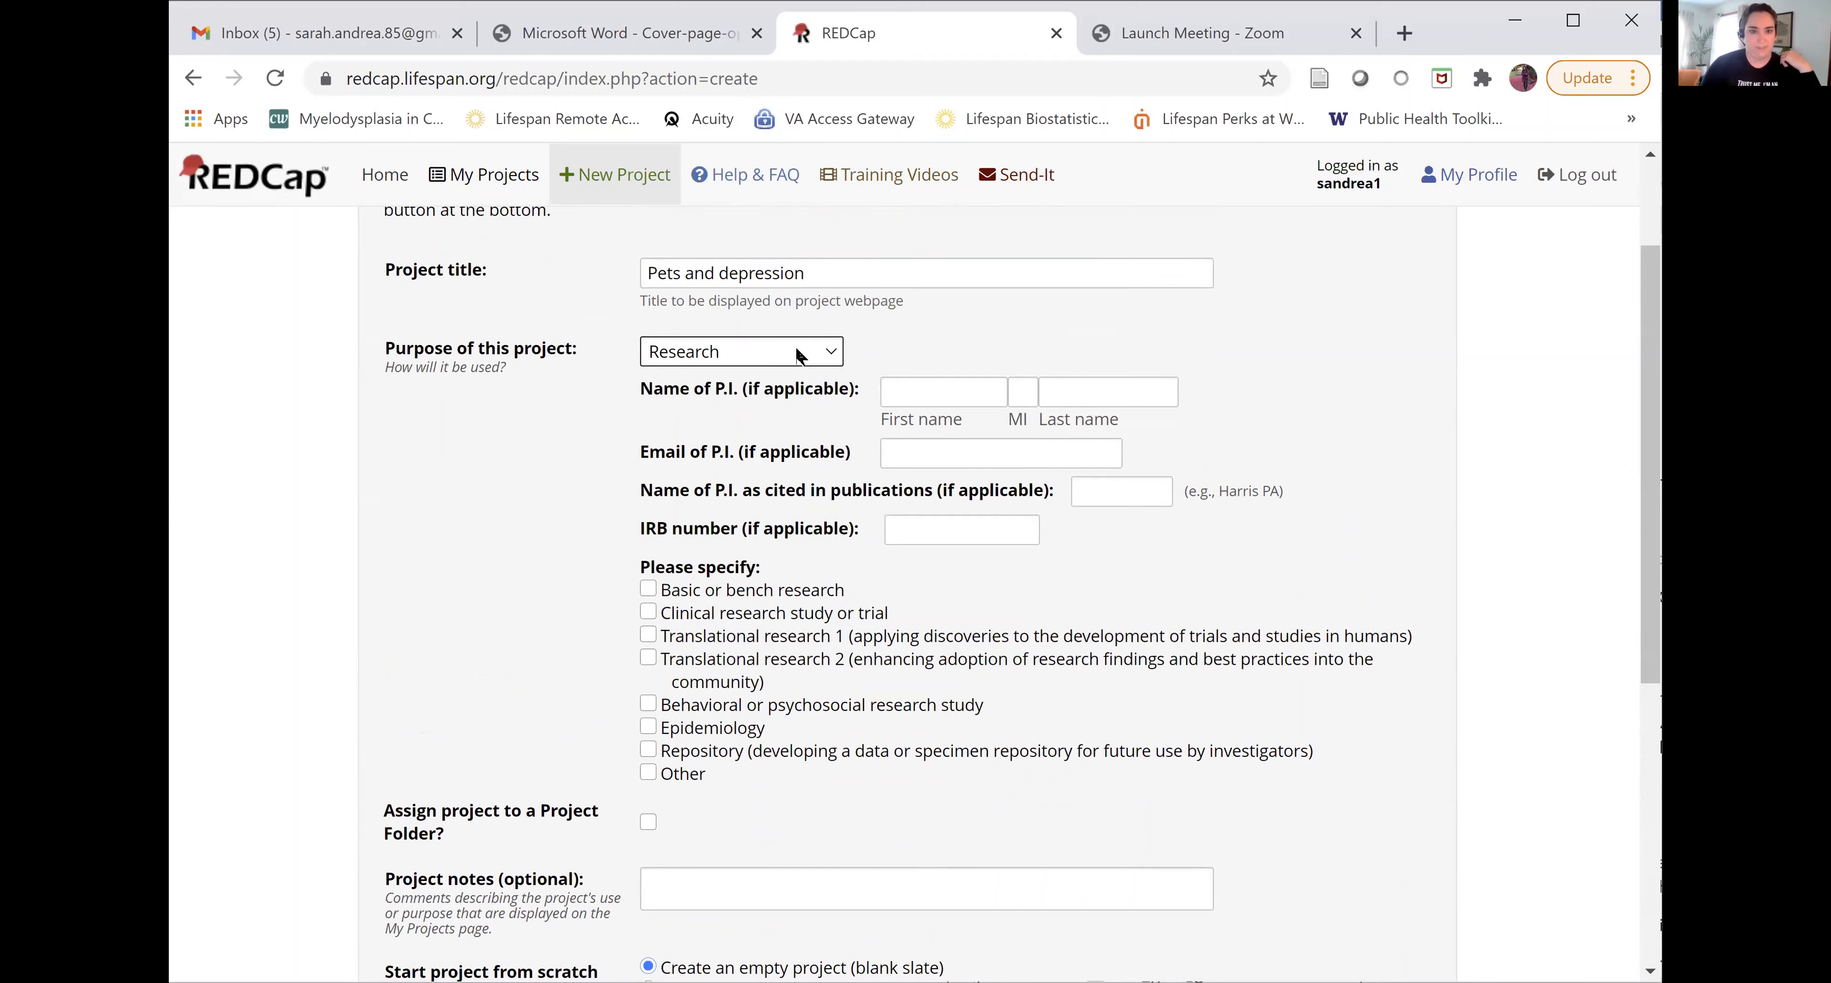
pyautogui.click(785, 359)
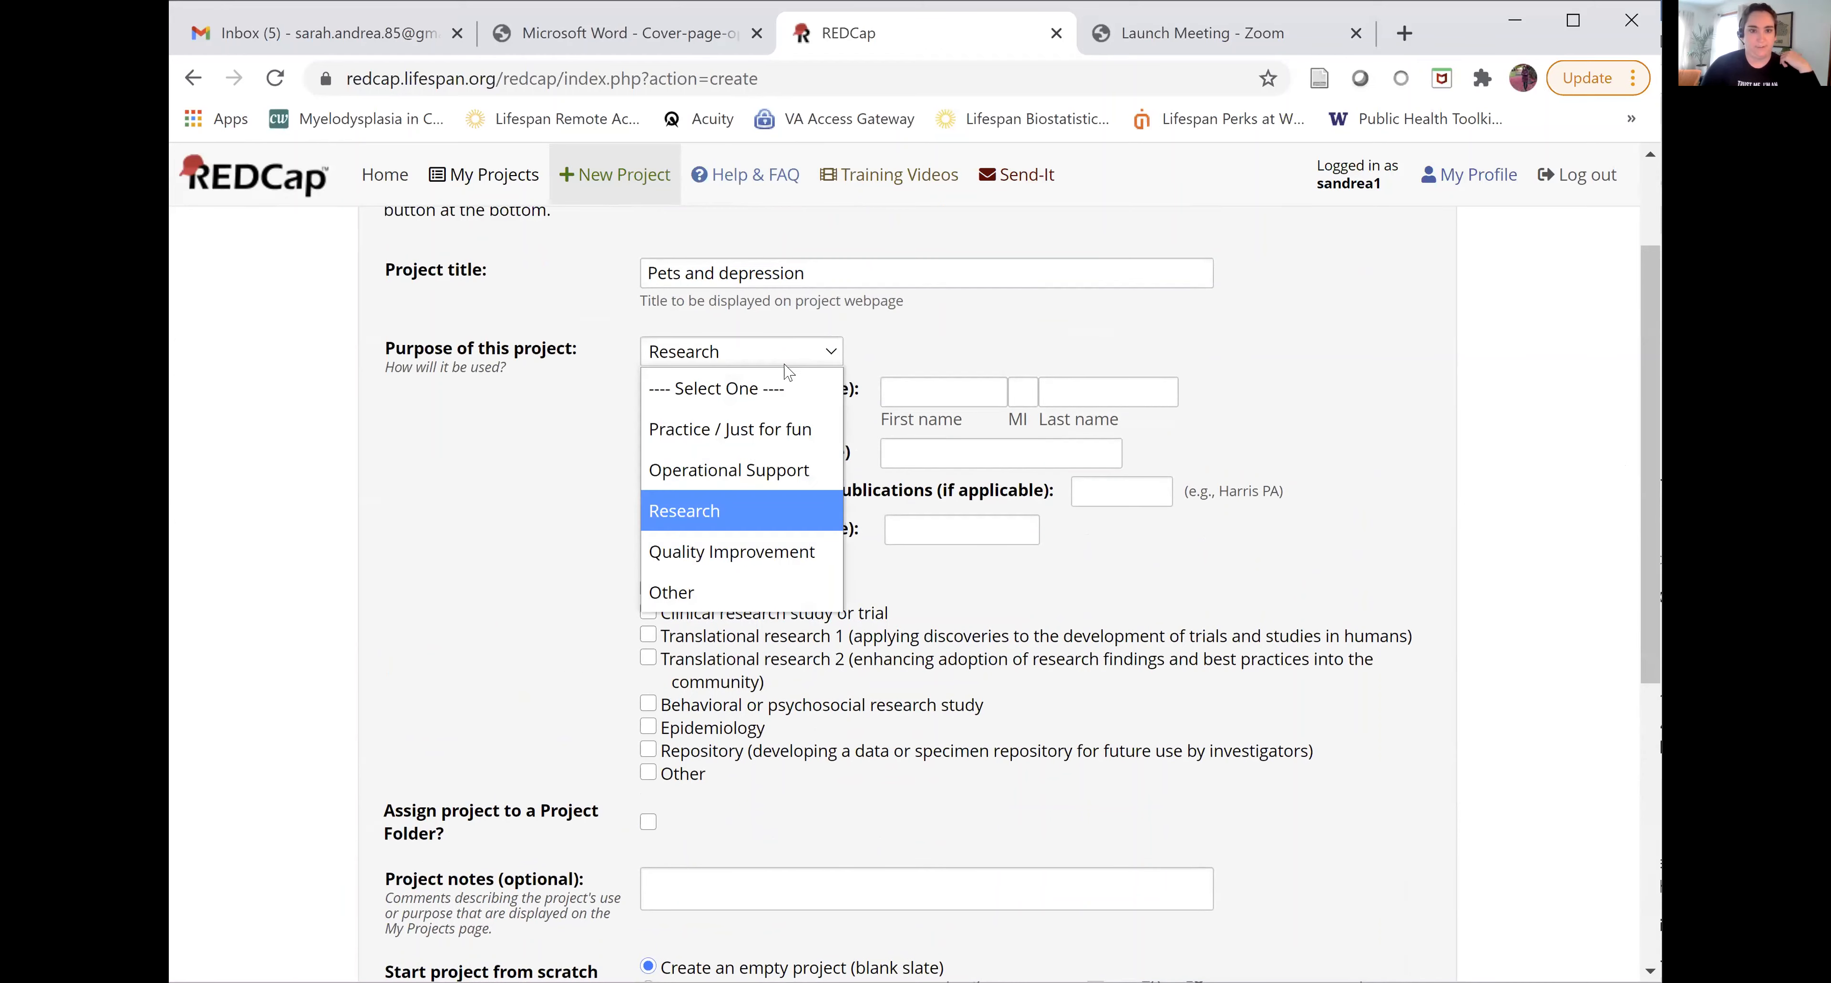
pyautogui.click(771, 430)
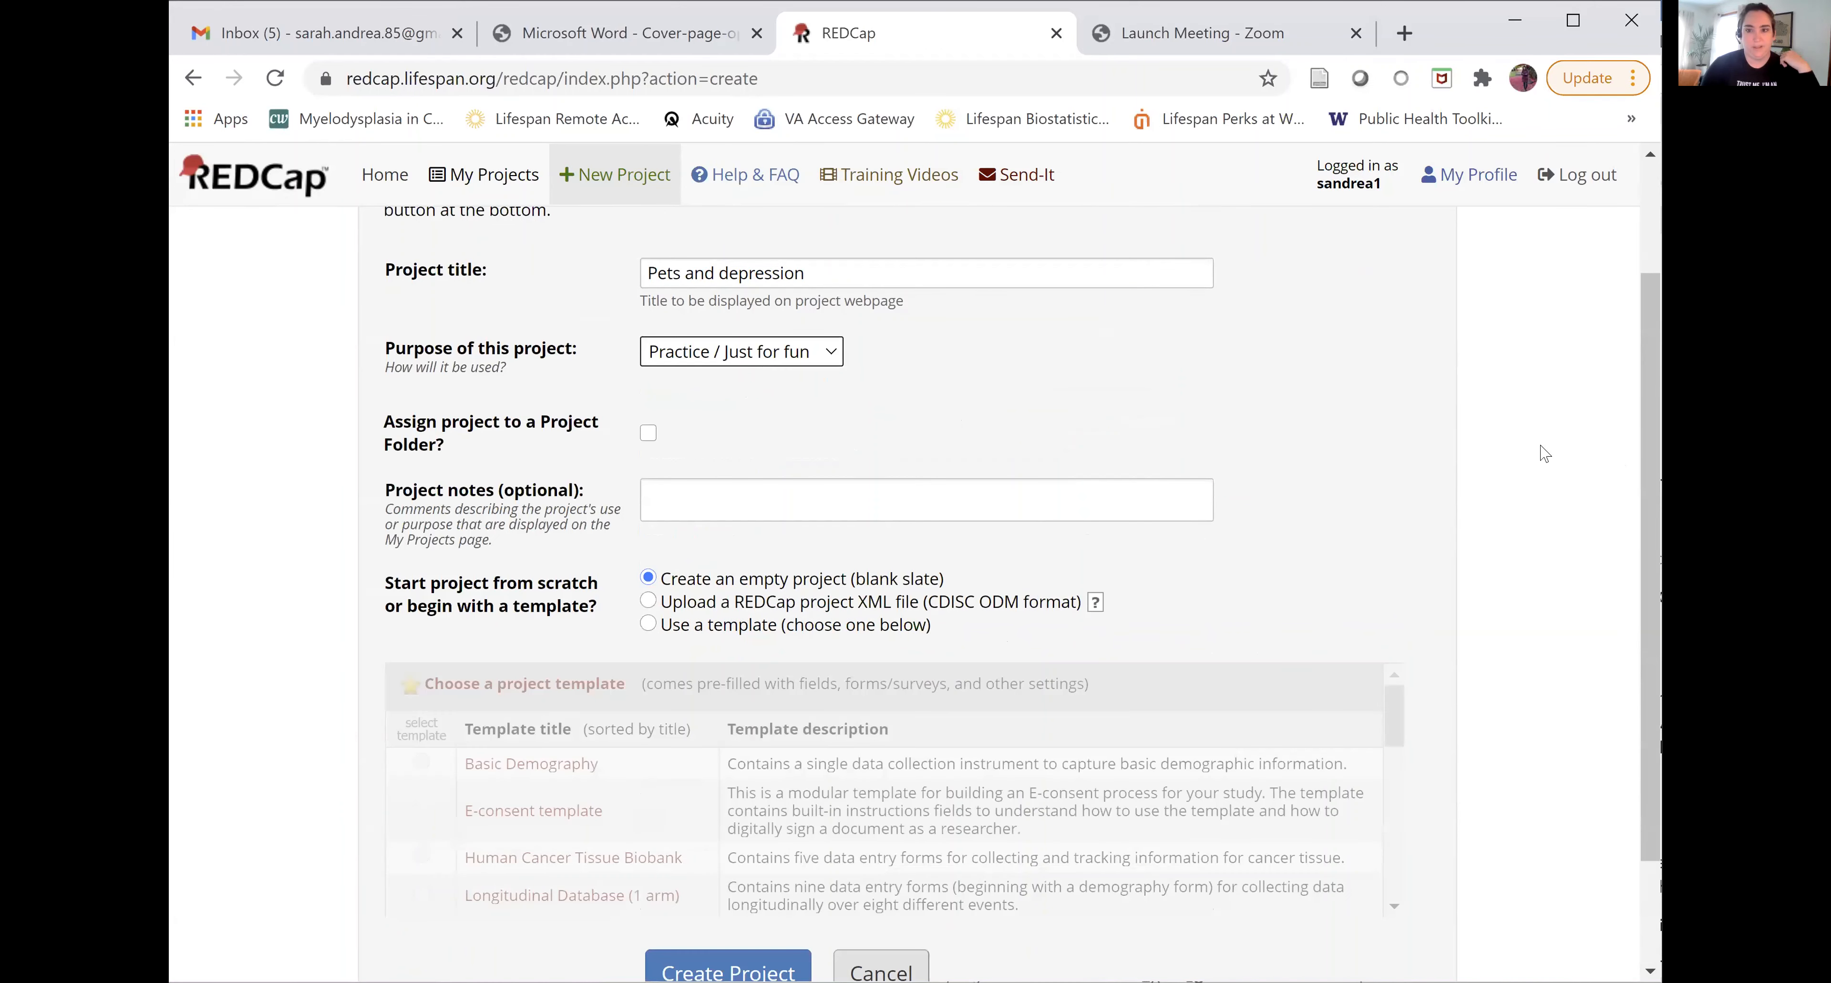
# Step: Try the options to start the project from a template and from an uploaded REDCap XML file, looking over the listed templates
pyautogui.scroll(-1, 1643, 426)
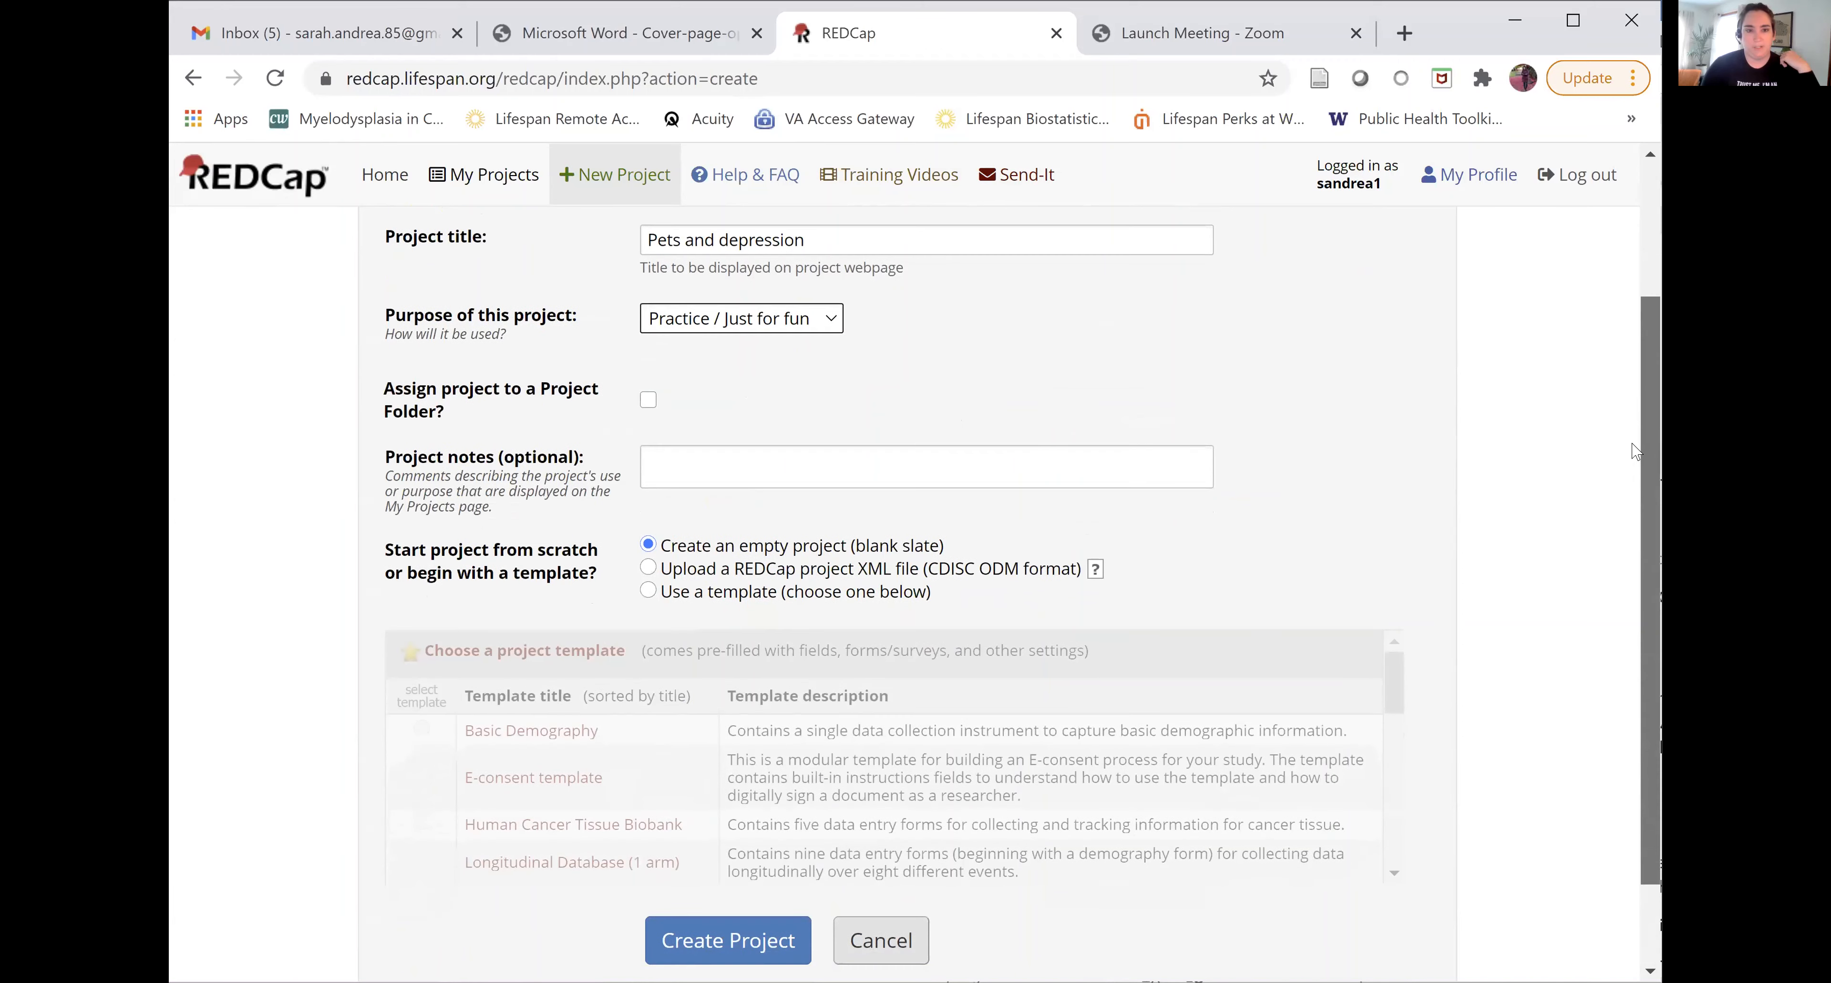
pyautogui.scroll(-1, 1632, 472)
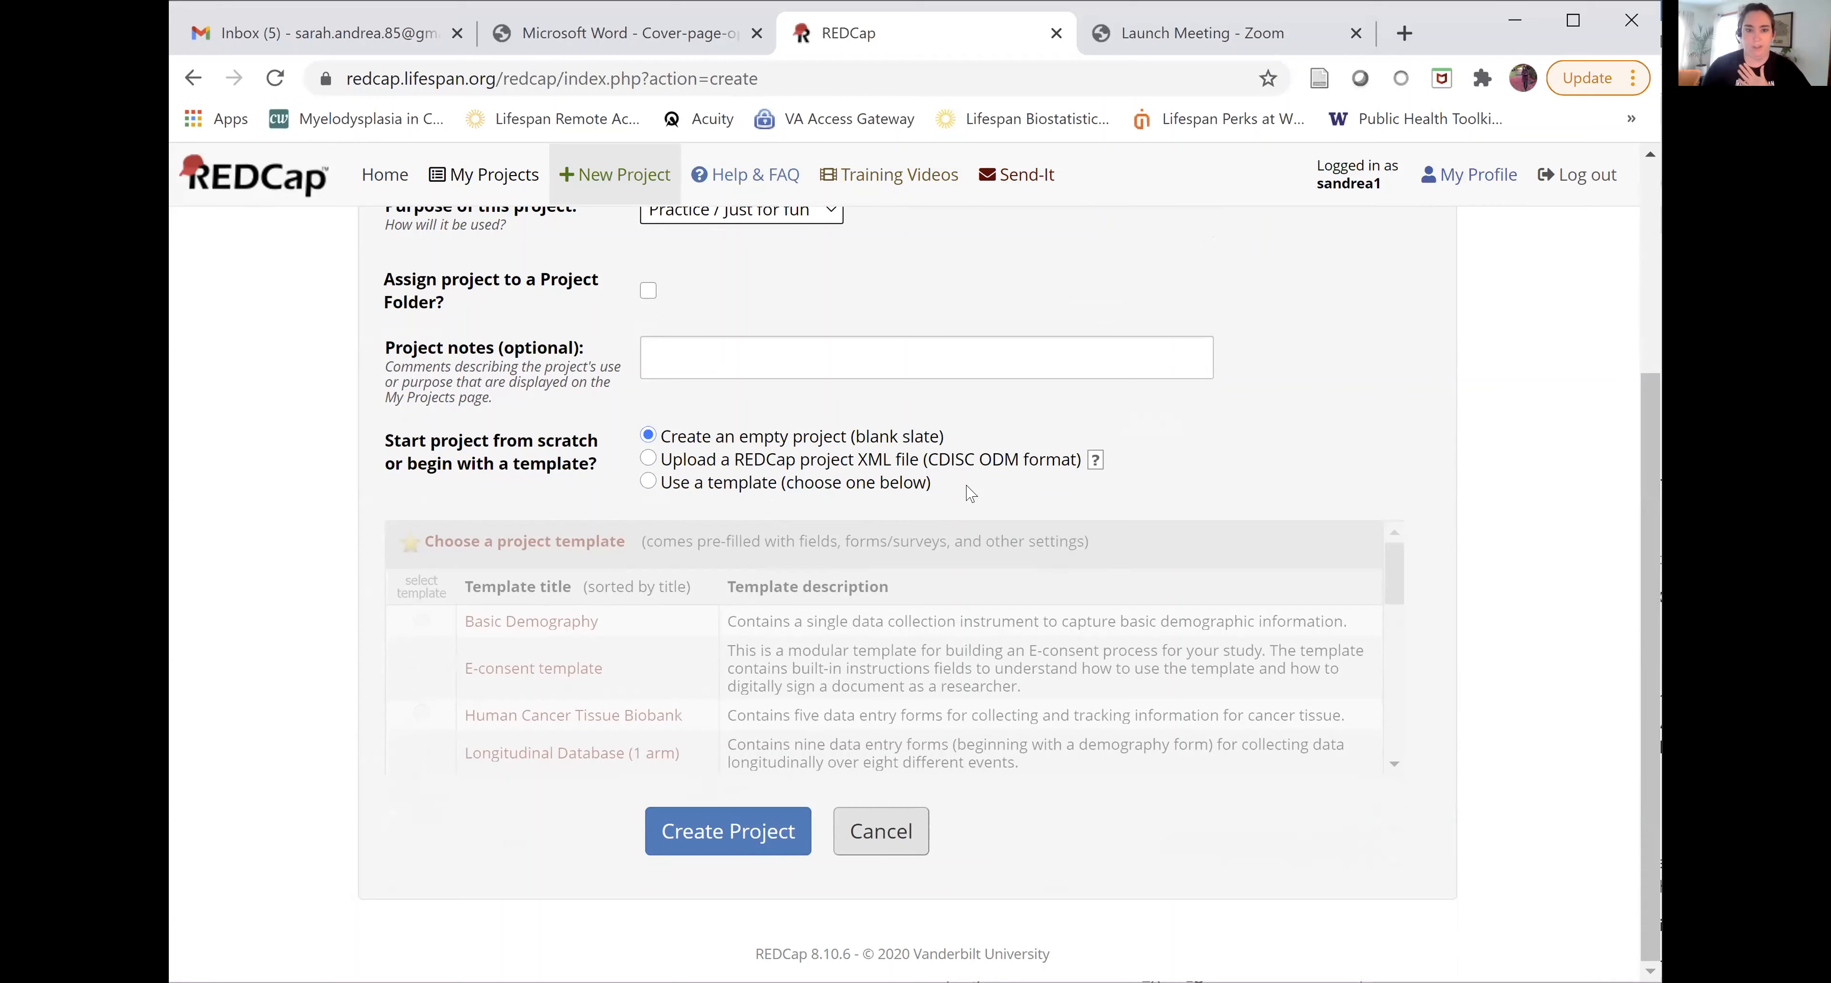
pyautogui.click(649, 482)
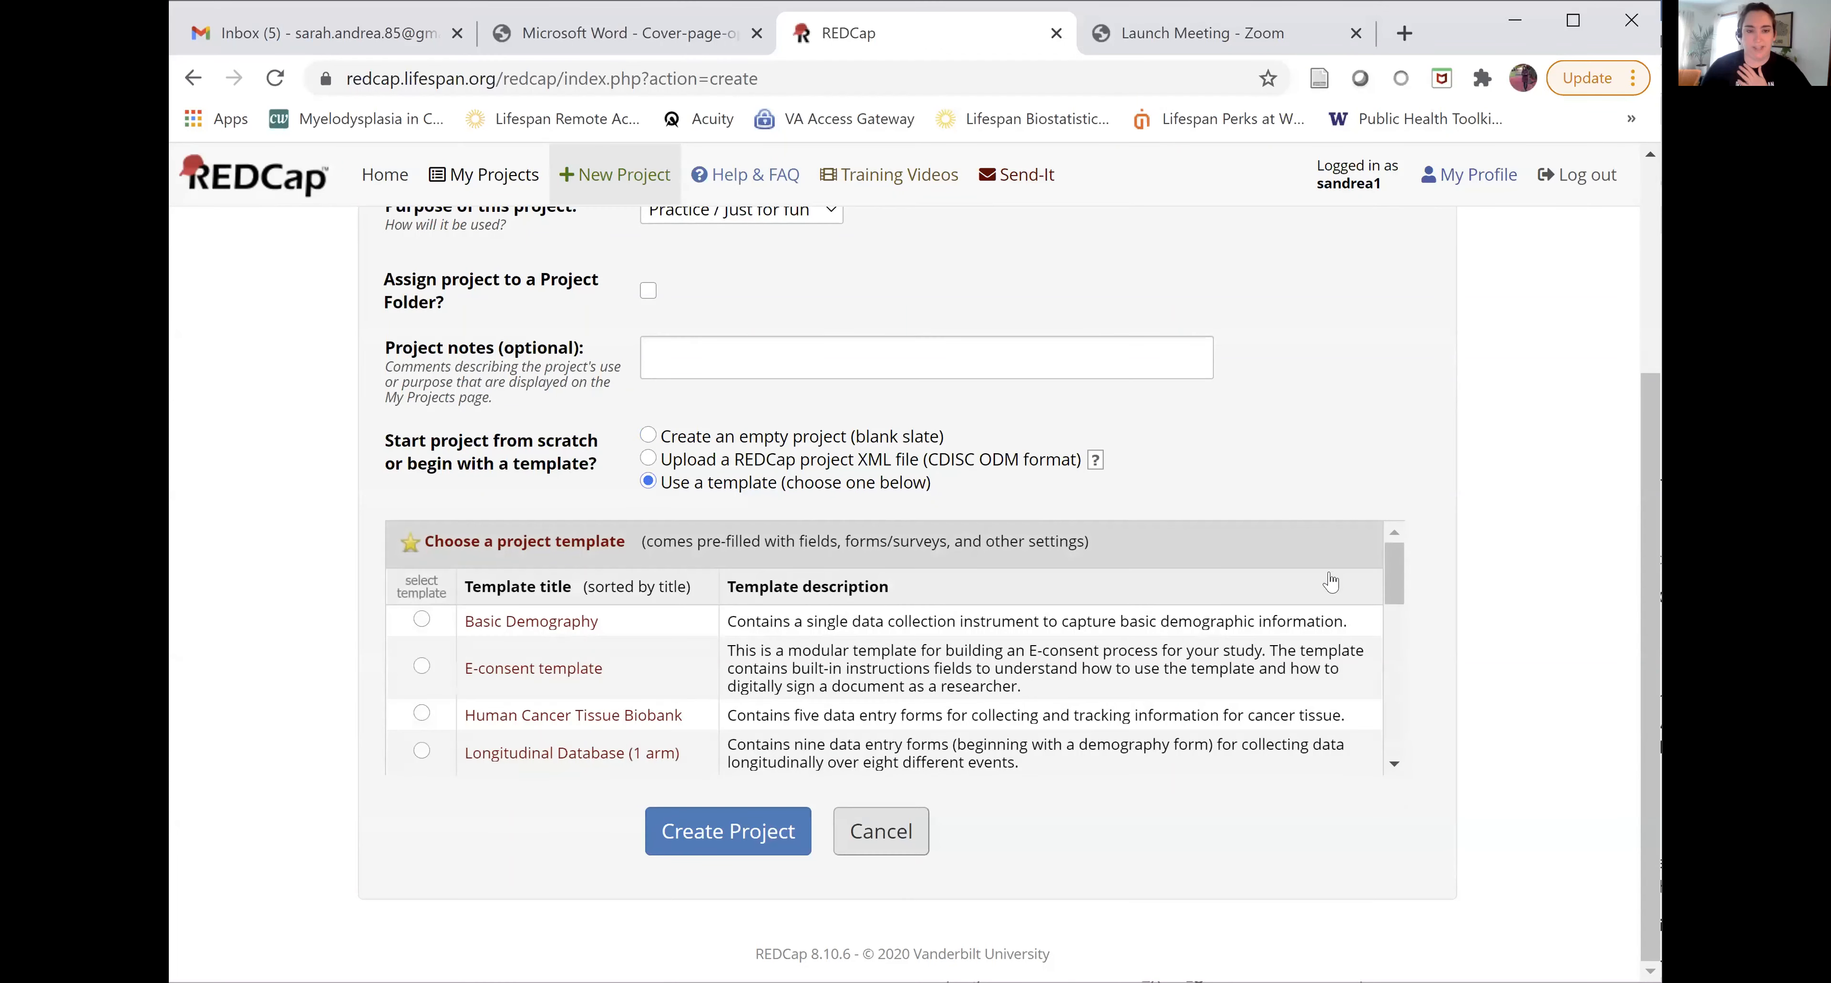
pyautogui.moveTo(1394, 580); pyautogui.dragTo(1377, 631)
pyautogui.moveTo(682, 618); pyautogui.dragTo(597, 616)
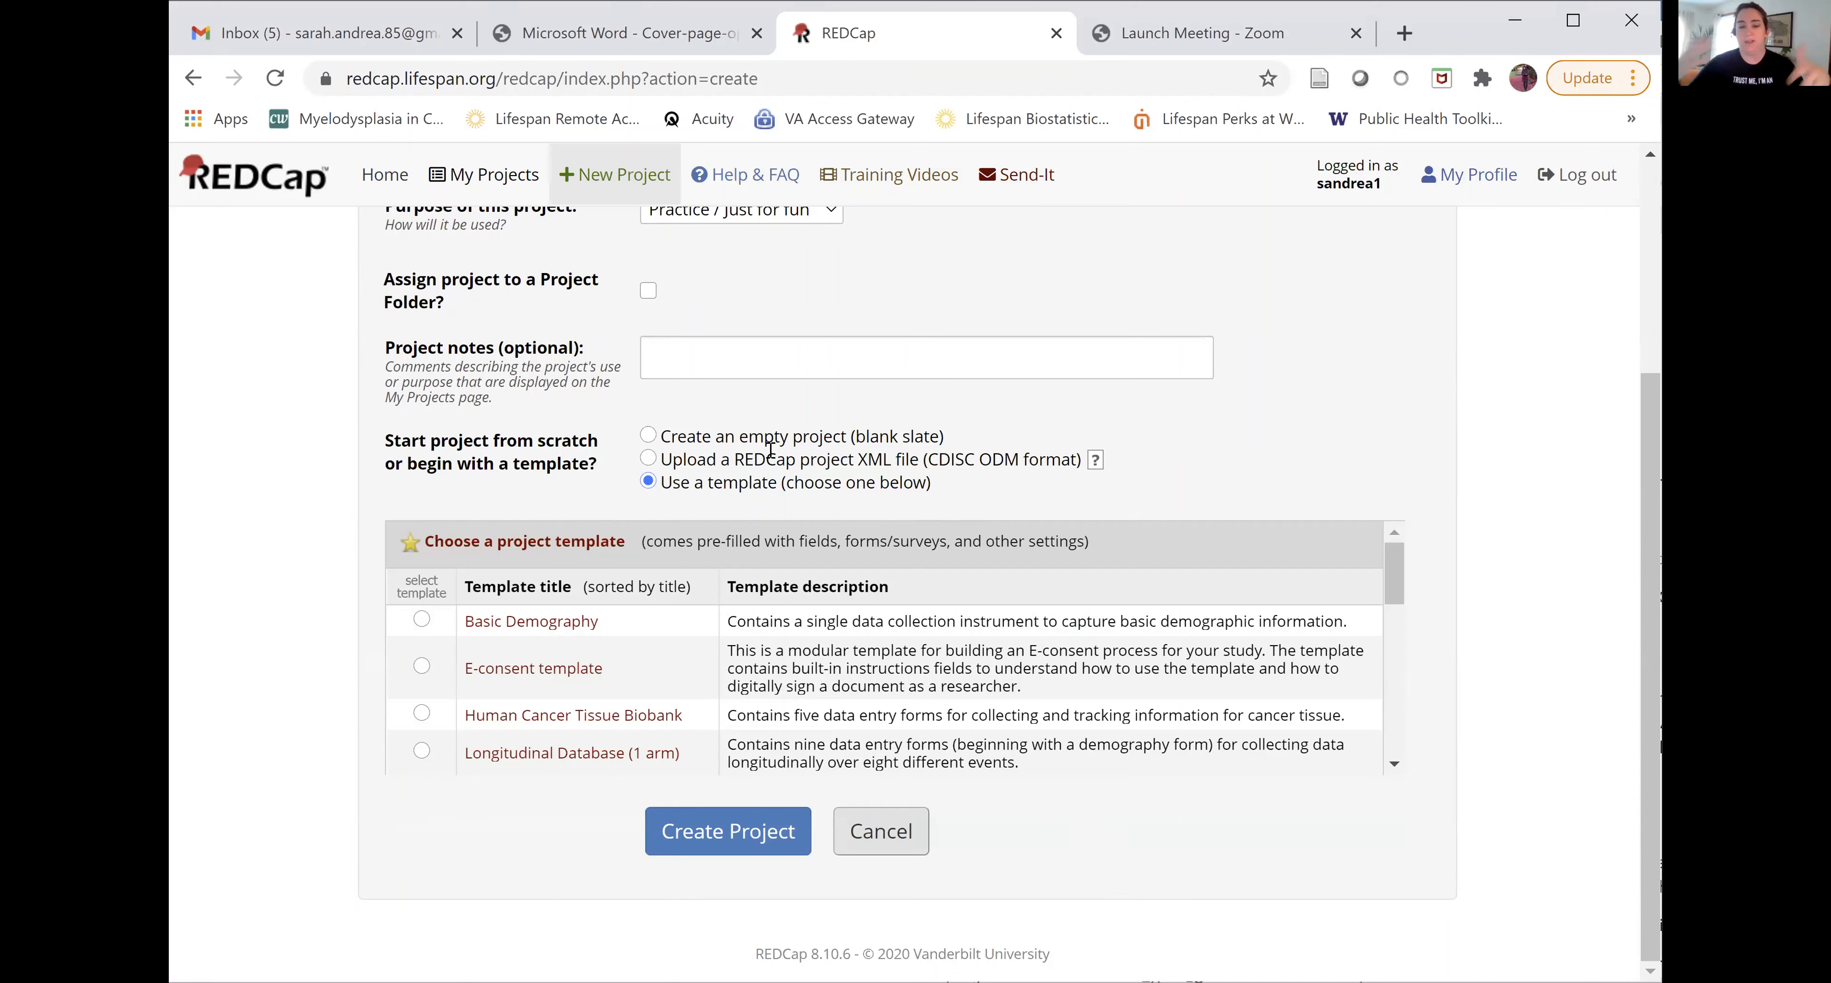
pyautogui.click(649, 459)
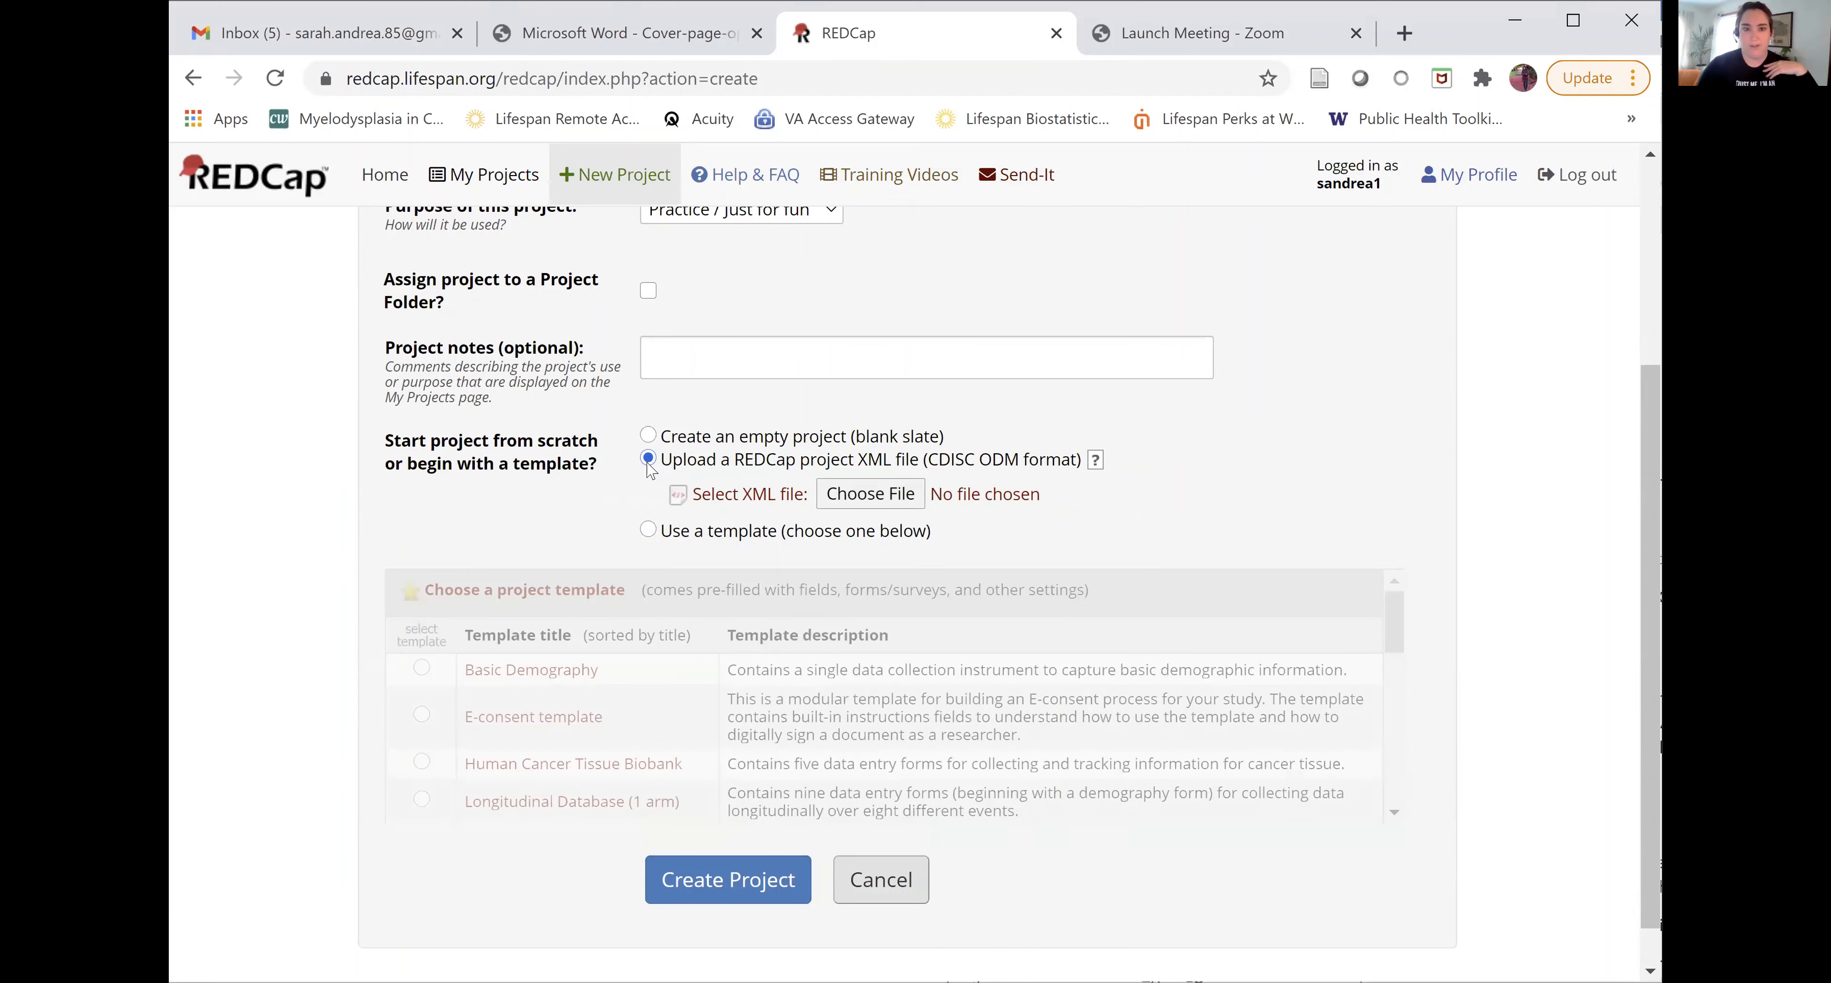
# Step: Choose to start with an empty project (blank slate) and create the project
pyautogui.click(649, 437)
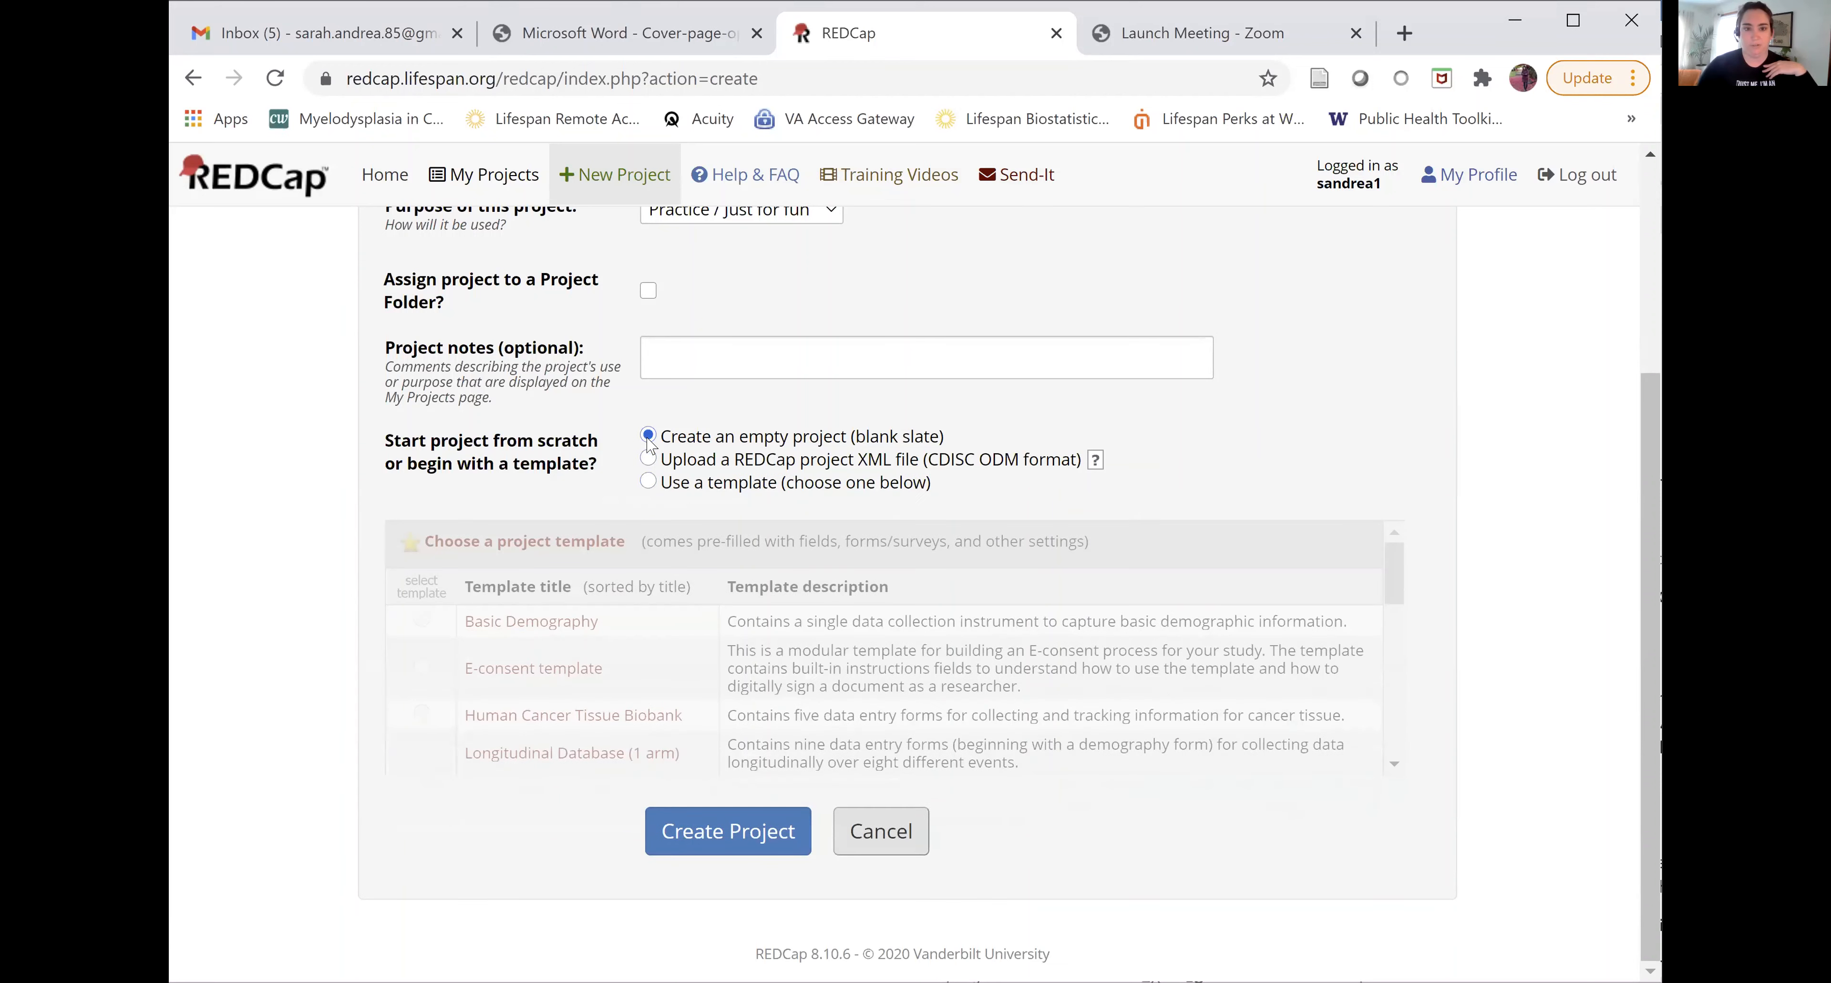
pyautogui.click(746, 837)
pyautogui.click(1035, 684)
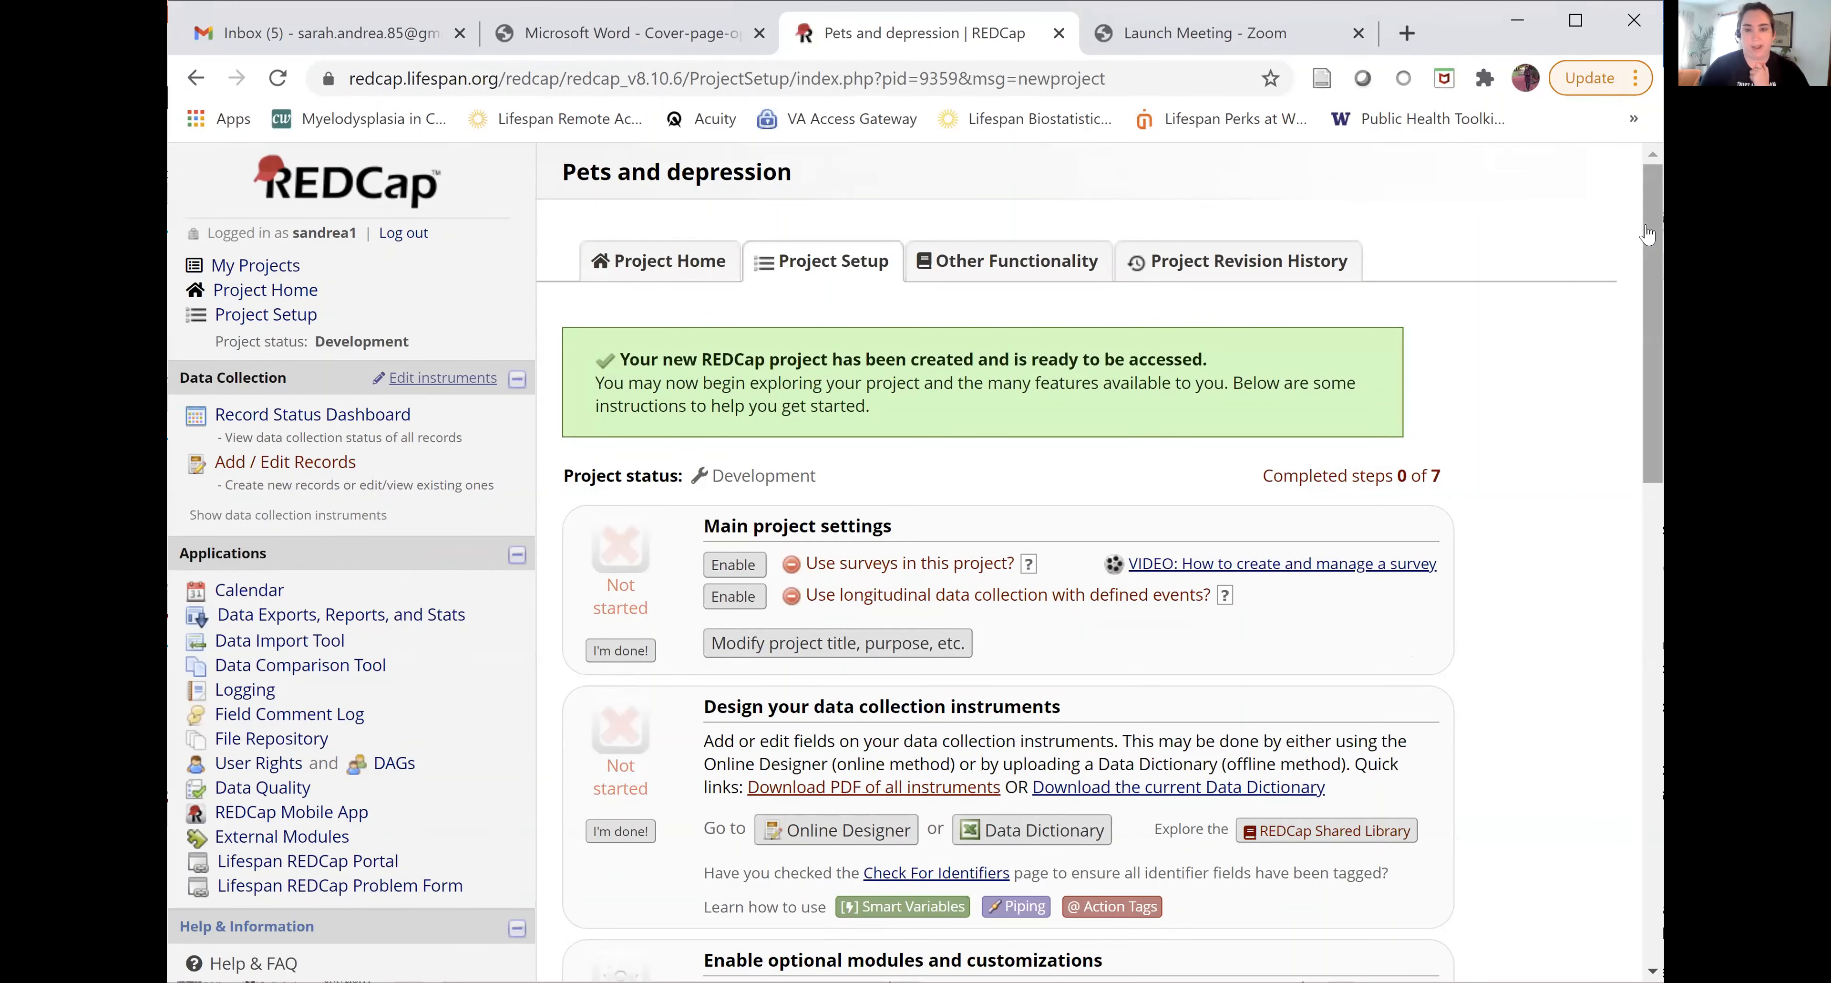
# Step: Look over the whole Project Setup page of the new project, from main project settings to moving to production
pyautogui.scroll(-1, 1647, 235)
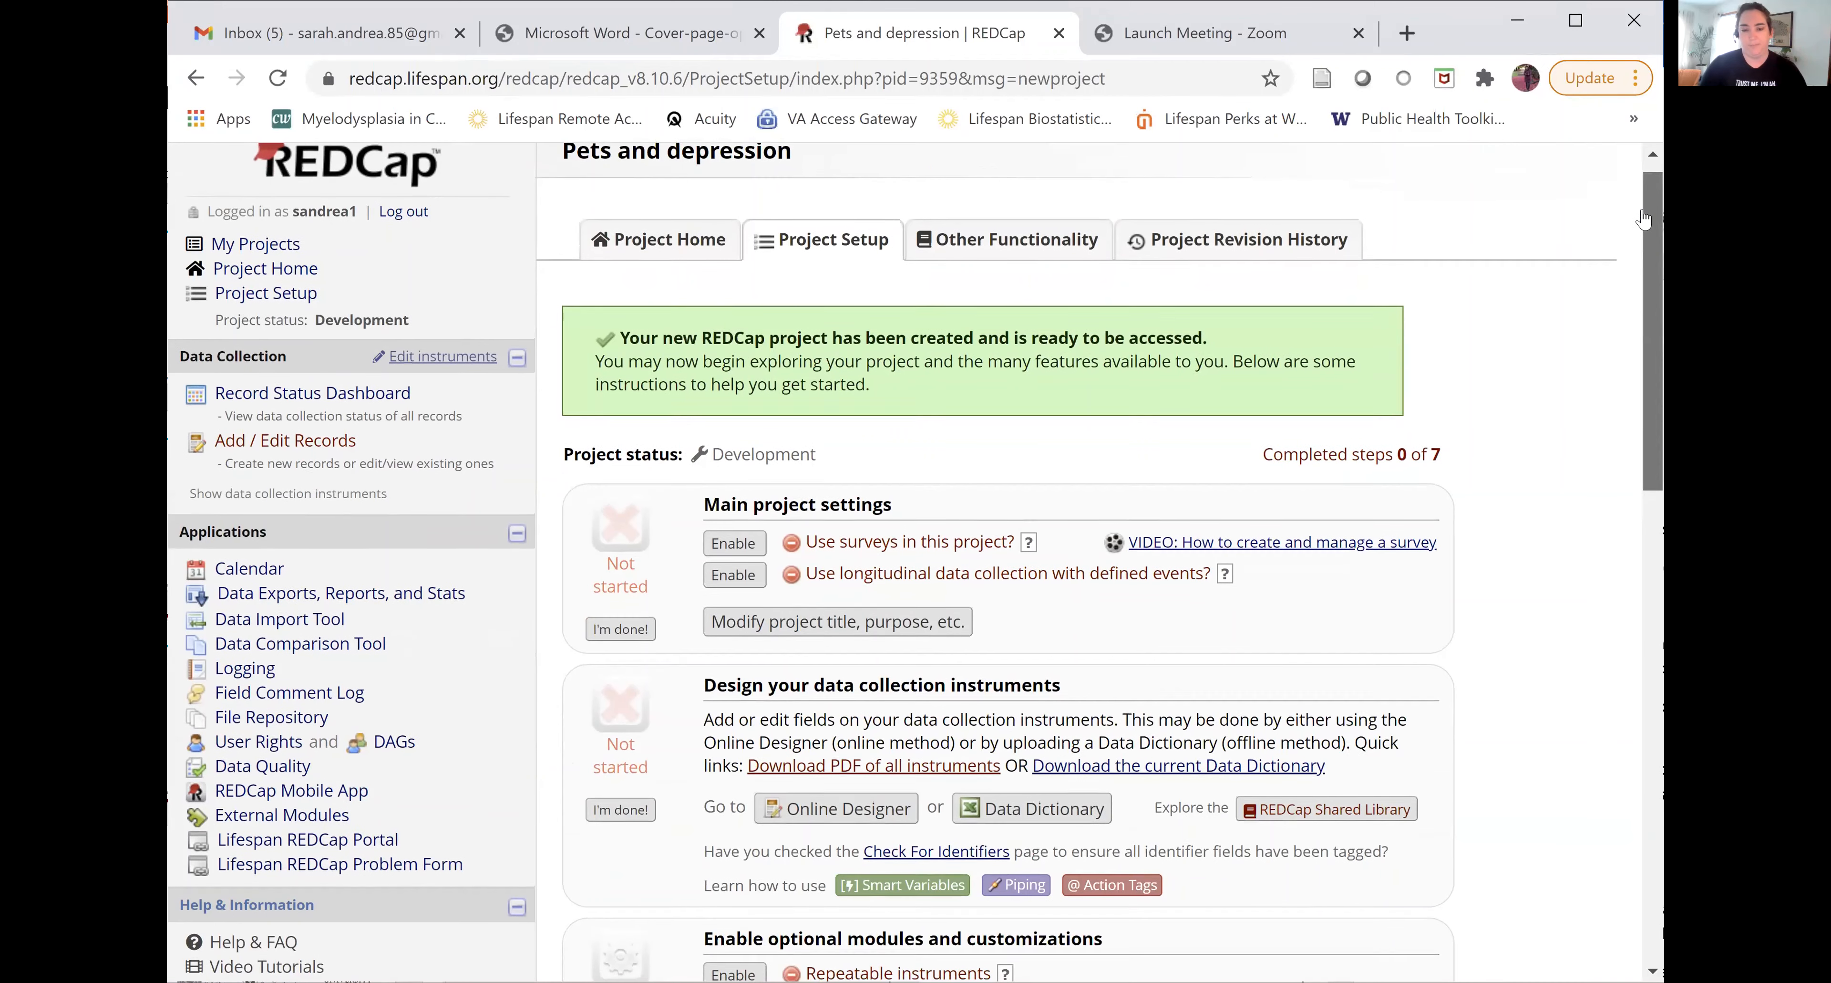
pyautogui.scroll(1, 1644, 219)
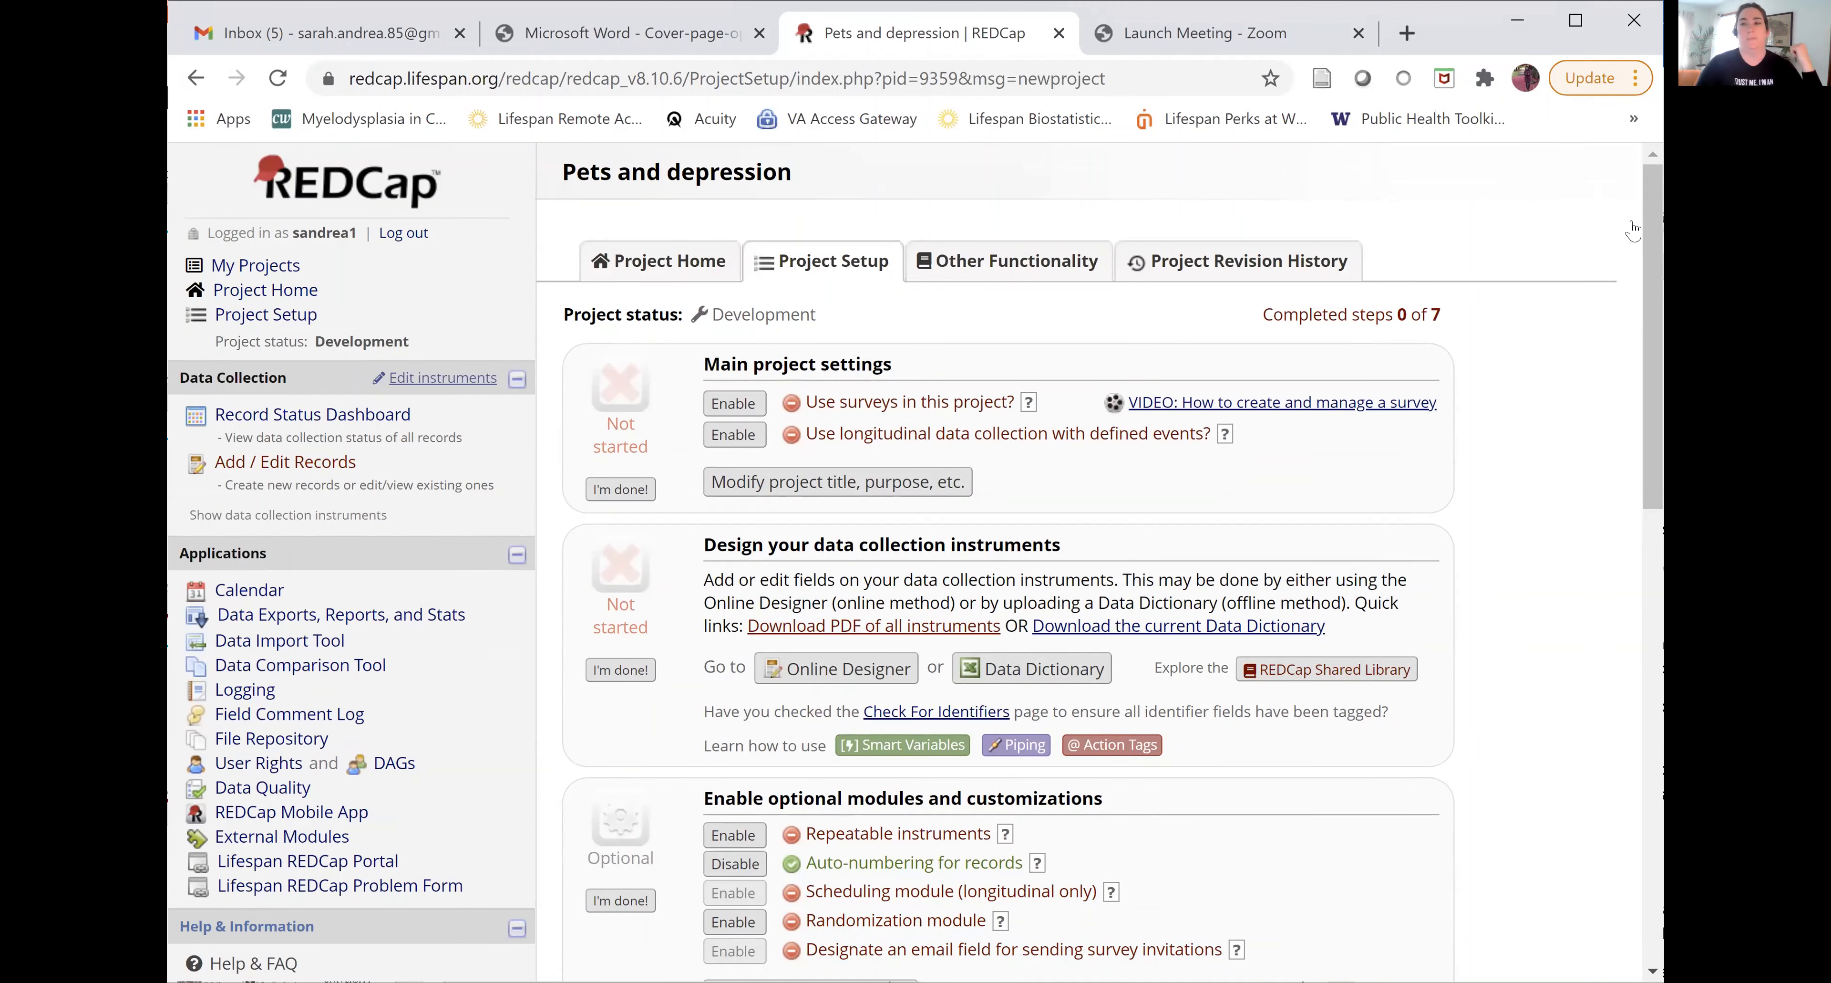
pyautogui.scroll(-3, 1624, 688)
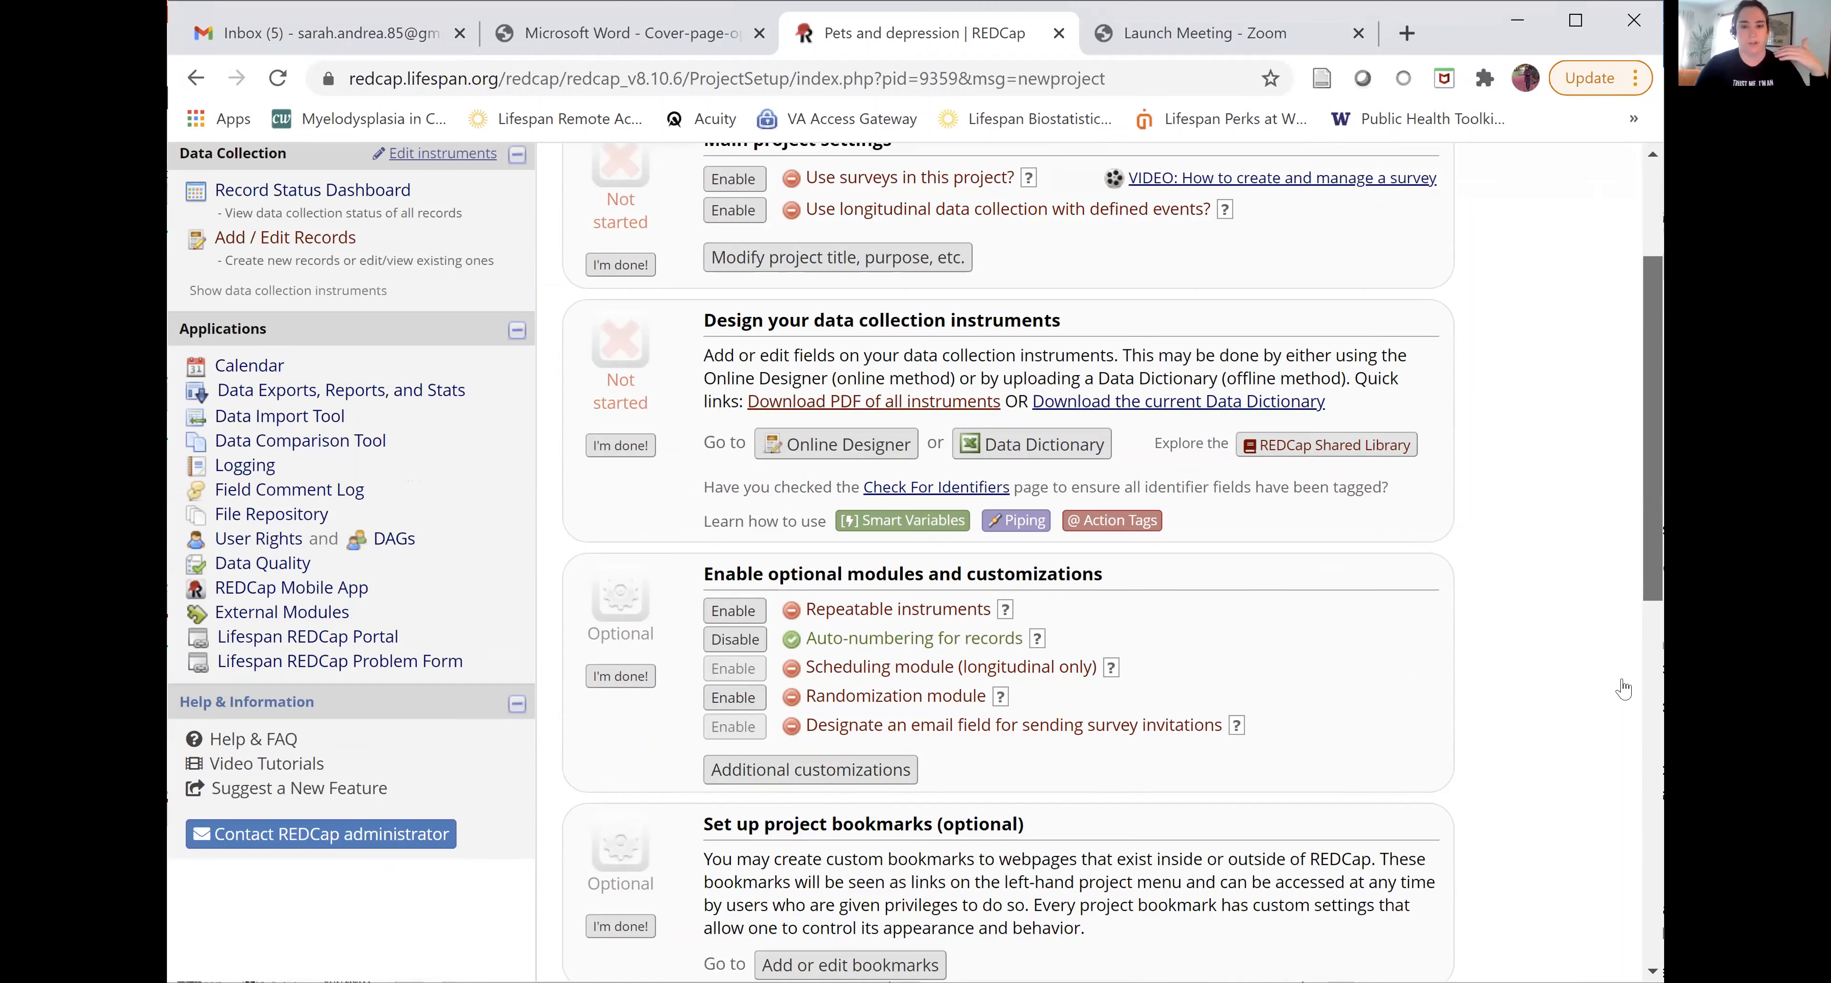
pyautogui.scroll(-2, 1624, 689)
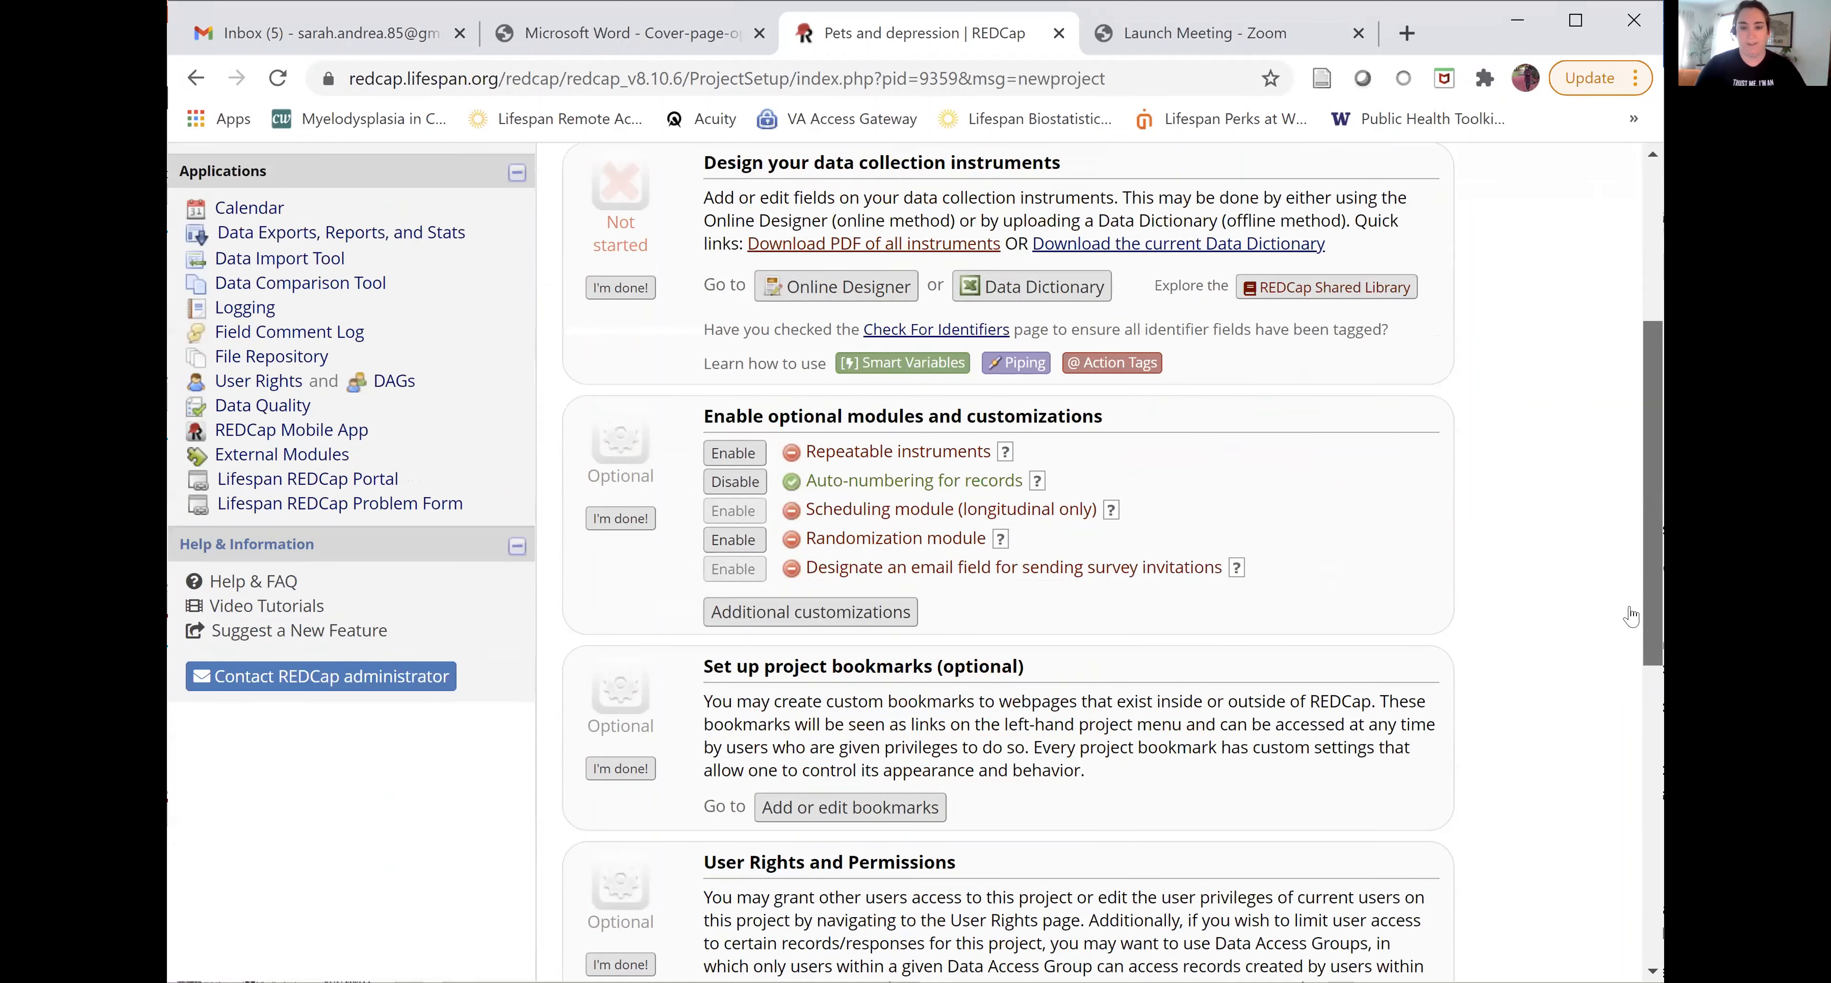
pyautogui.scroll(-10, 1661, 206)
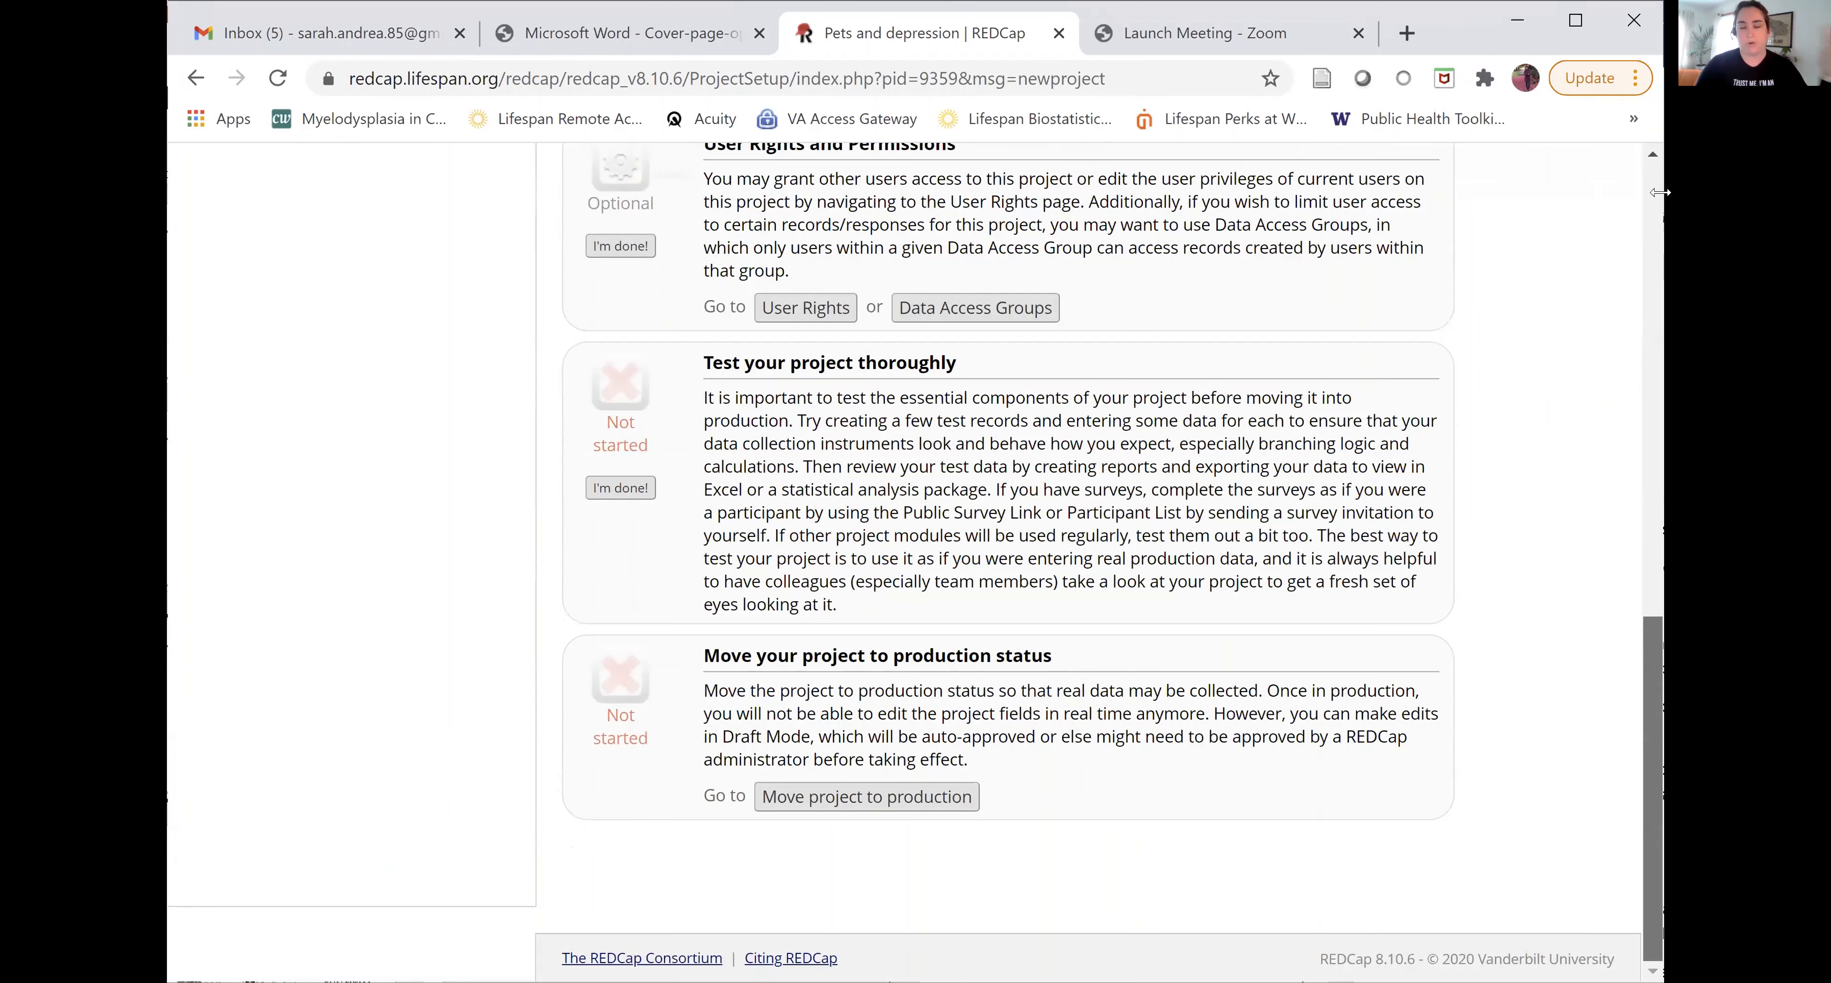
pyautogui.scroll(15, 1660, 192)
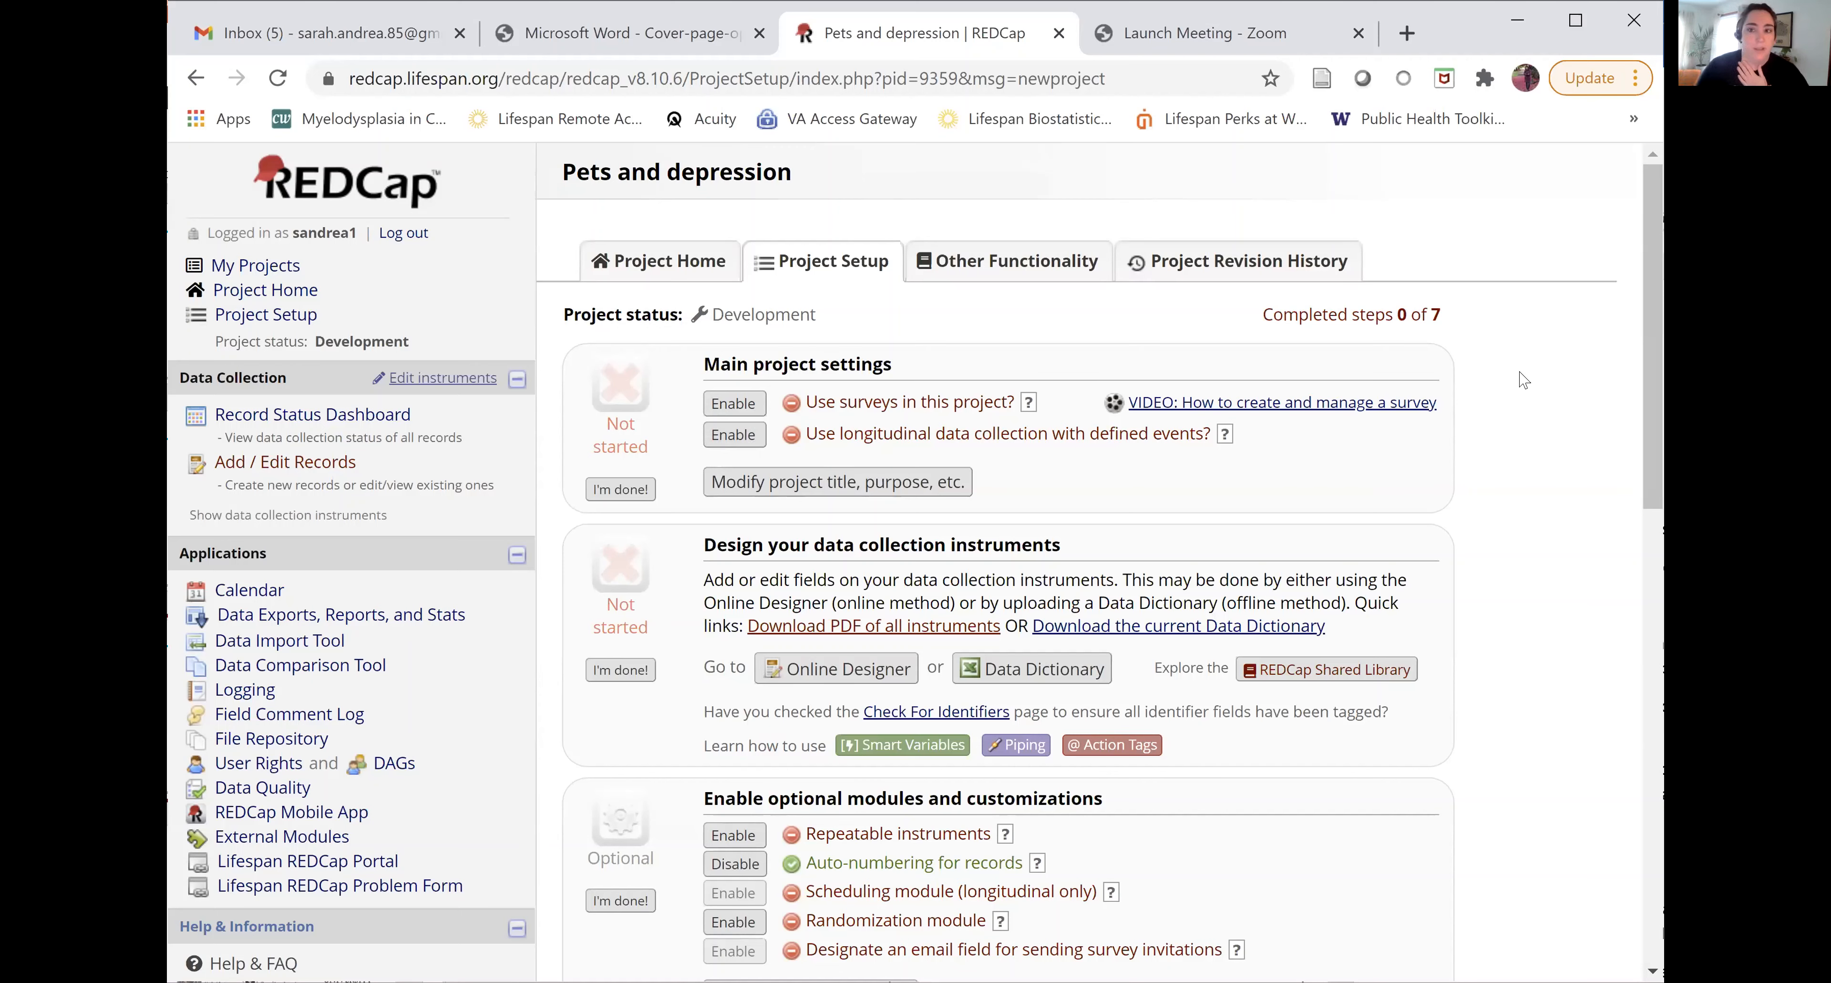
# Step: Examine the setup sections in turn: instrument design, optional modules, bookmarks, user rights, project testing and production status
pyautogui.scroll(-1, 1648, 389)
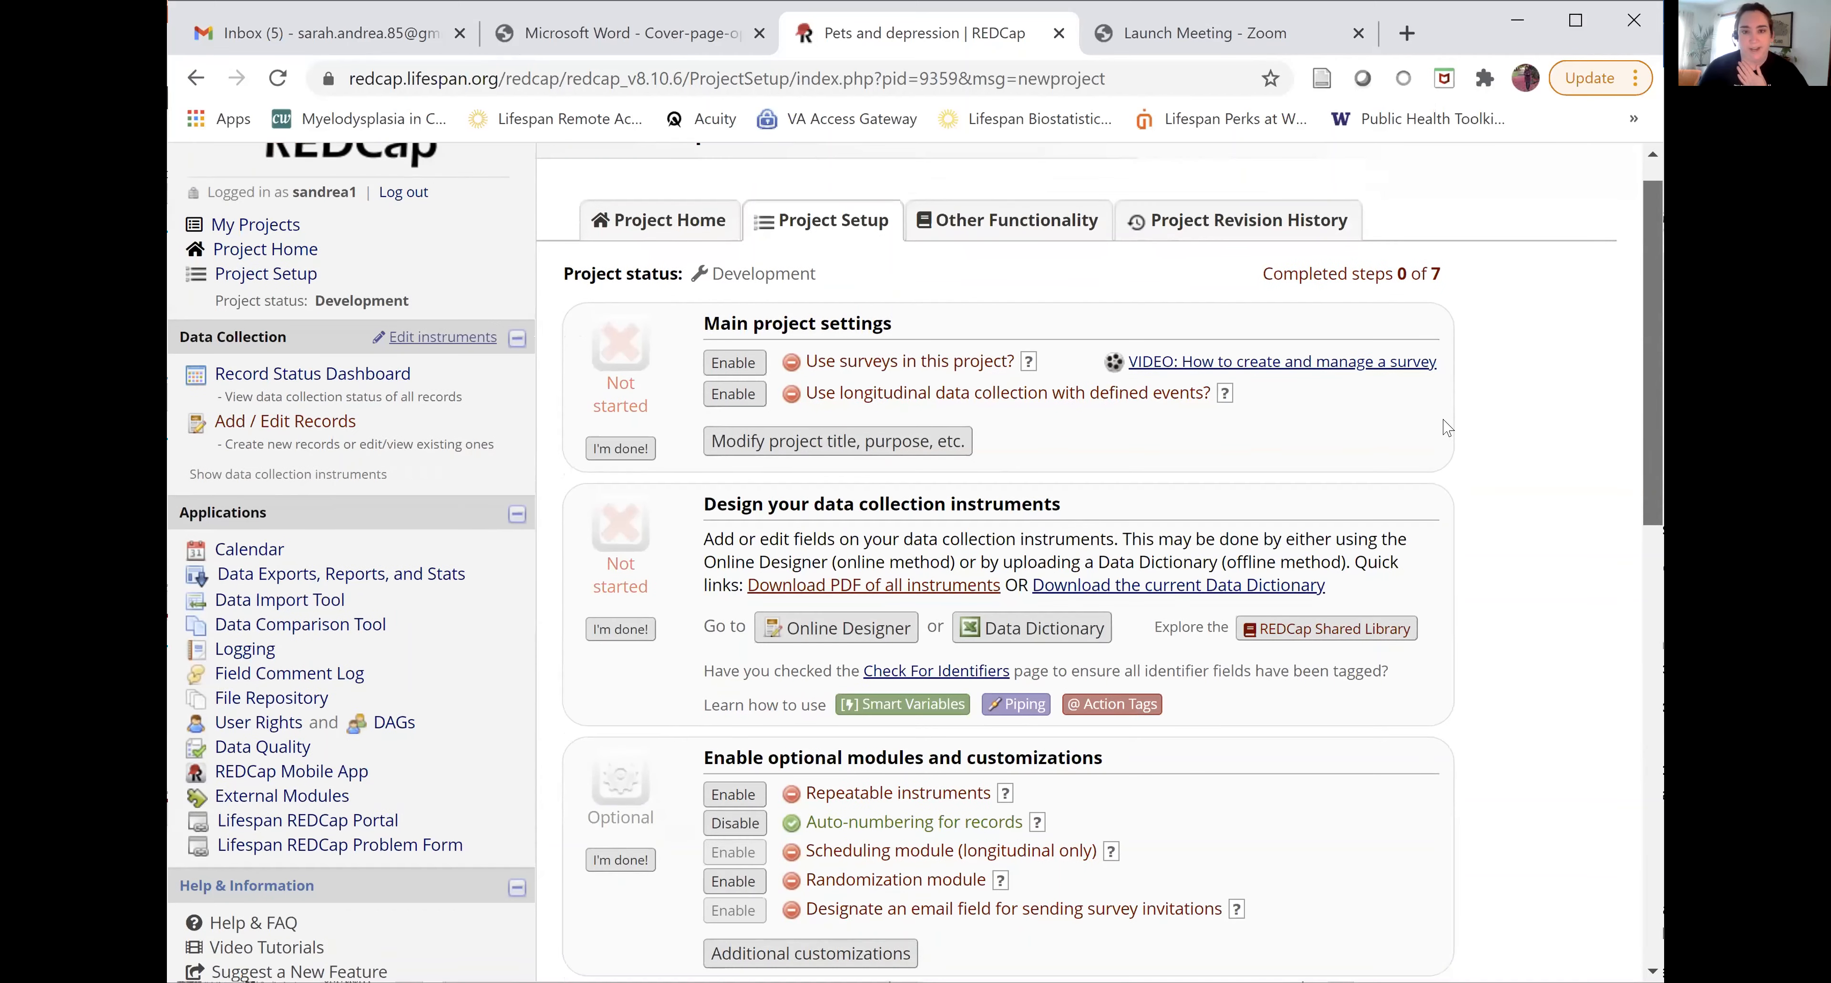
pyautogui.scroll(-1, 1138, 327)
pyautogui.scroll(-2, 760, 398)
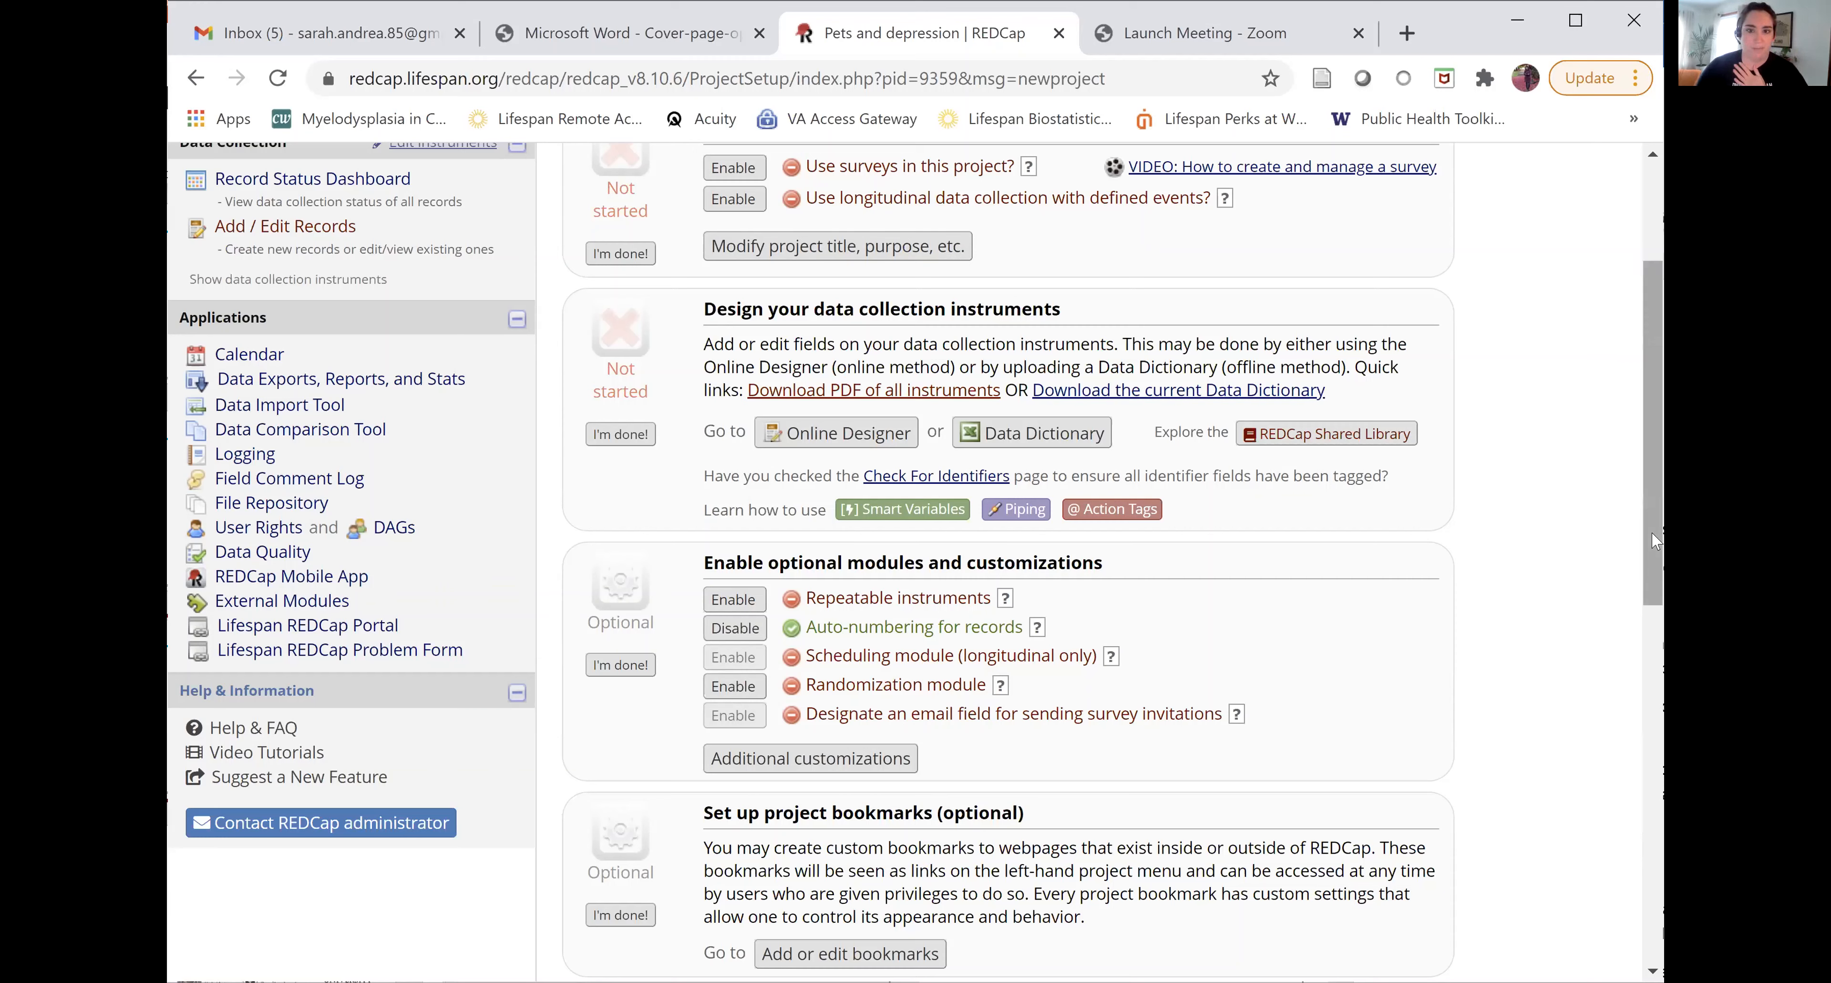
pyautogui.scroll(-2, 1635, 611)
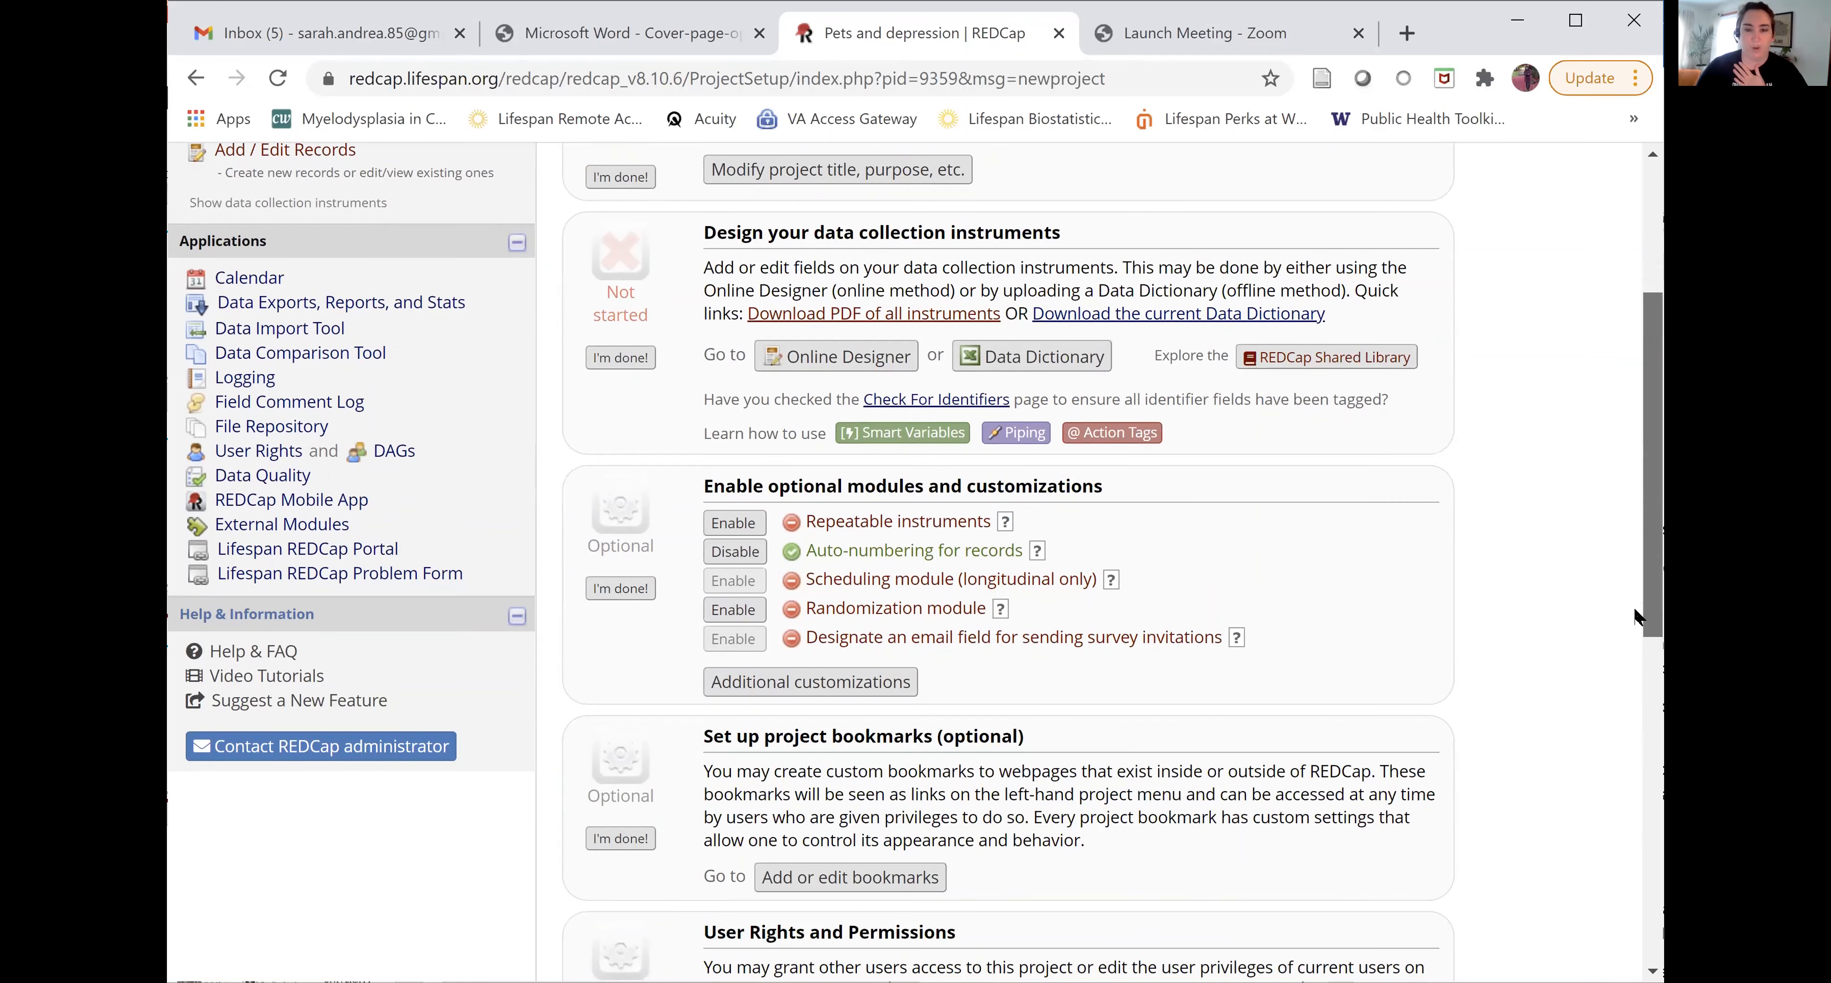
pyautogui.scroll(-1, 1630, 640)
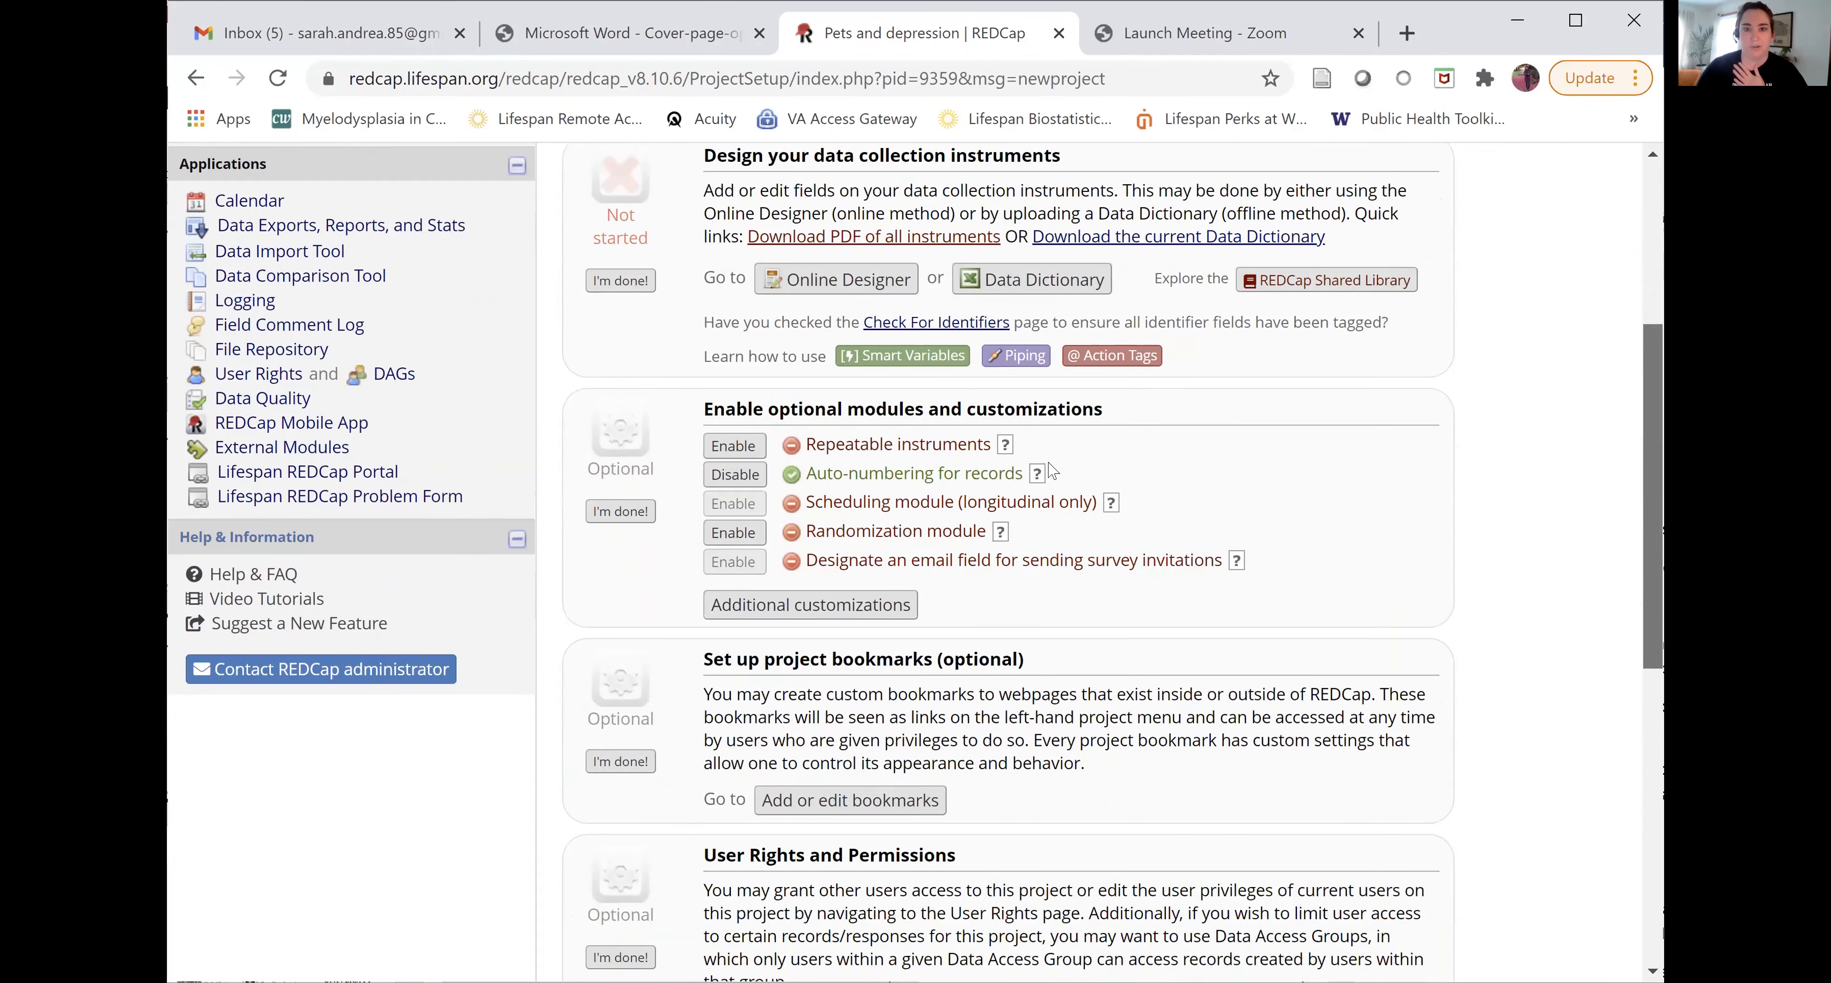
pyautogui.scroll(-2, 998, 341)
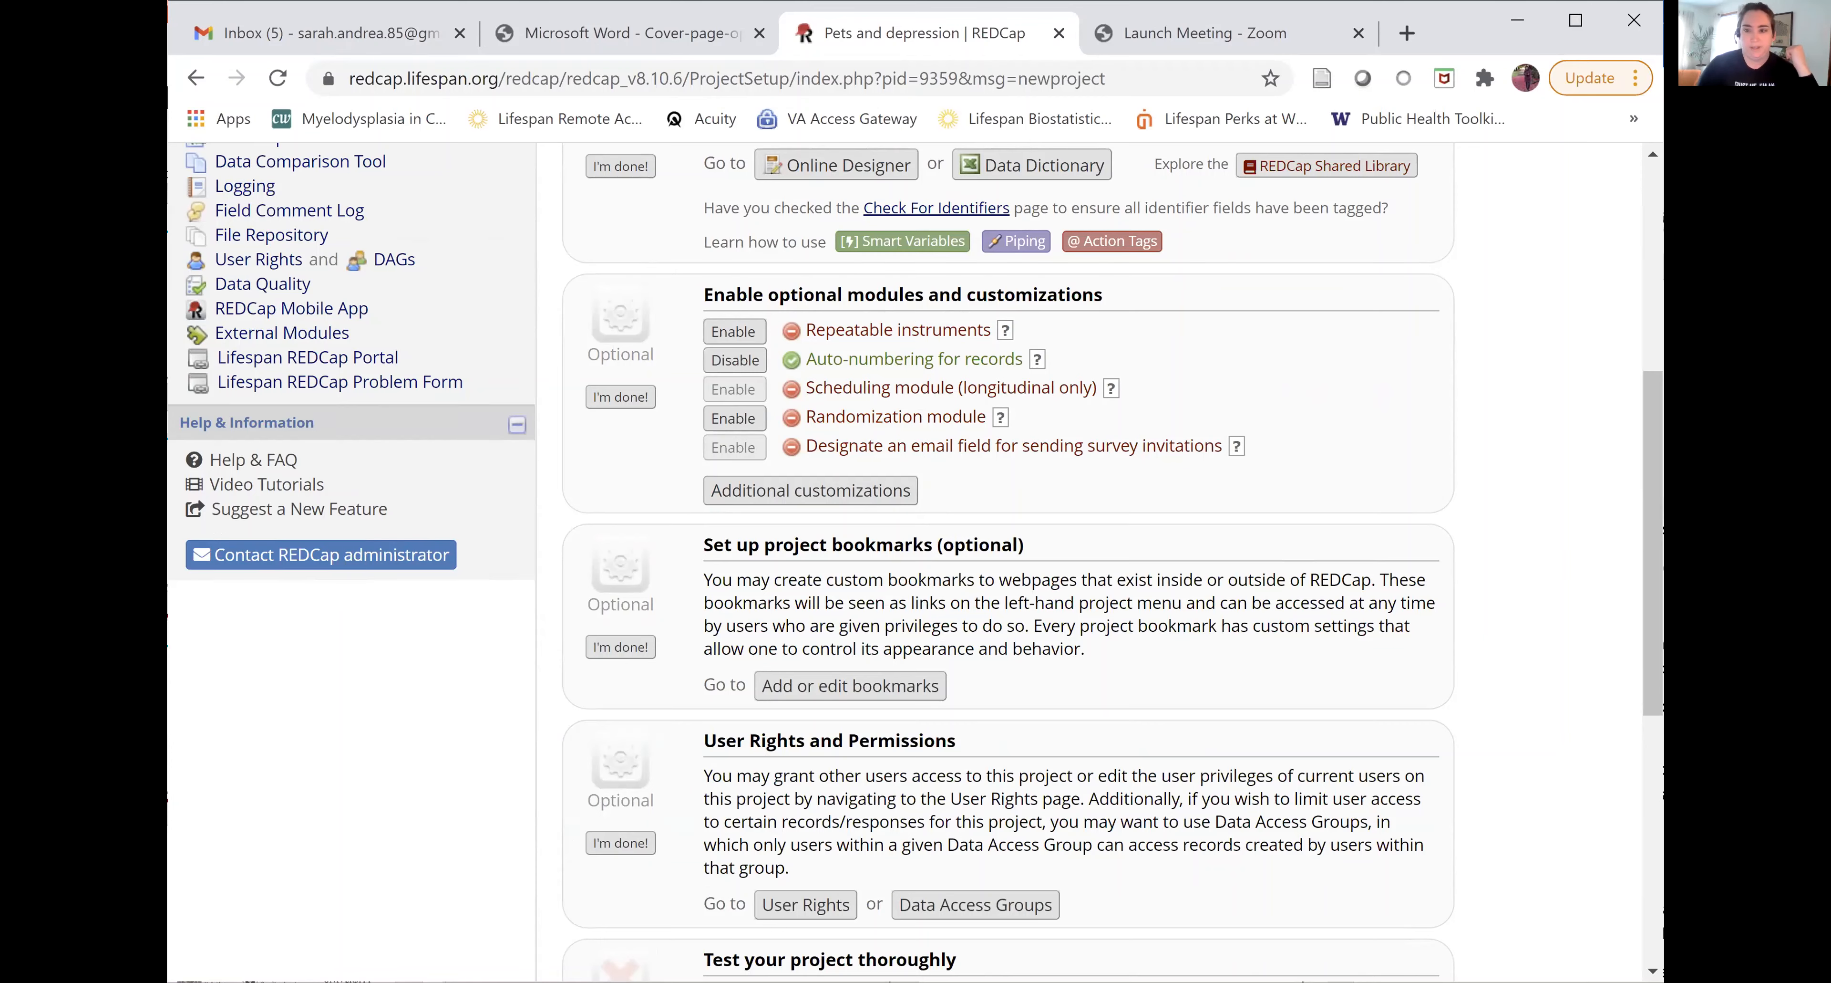
pyautogui.scroll(-1, 1644, 633)
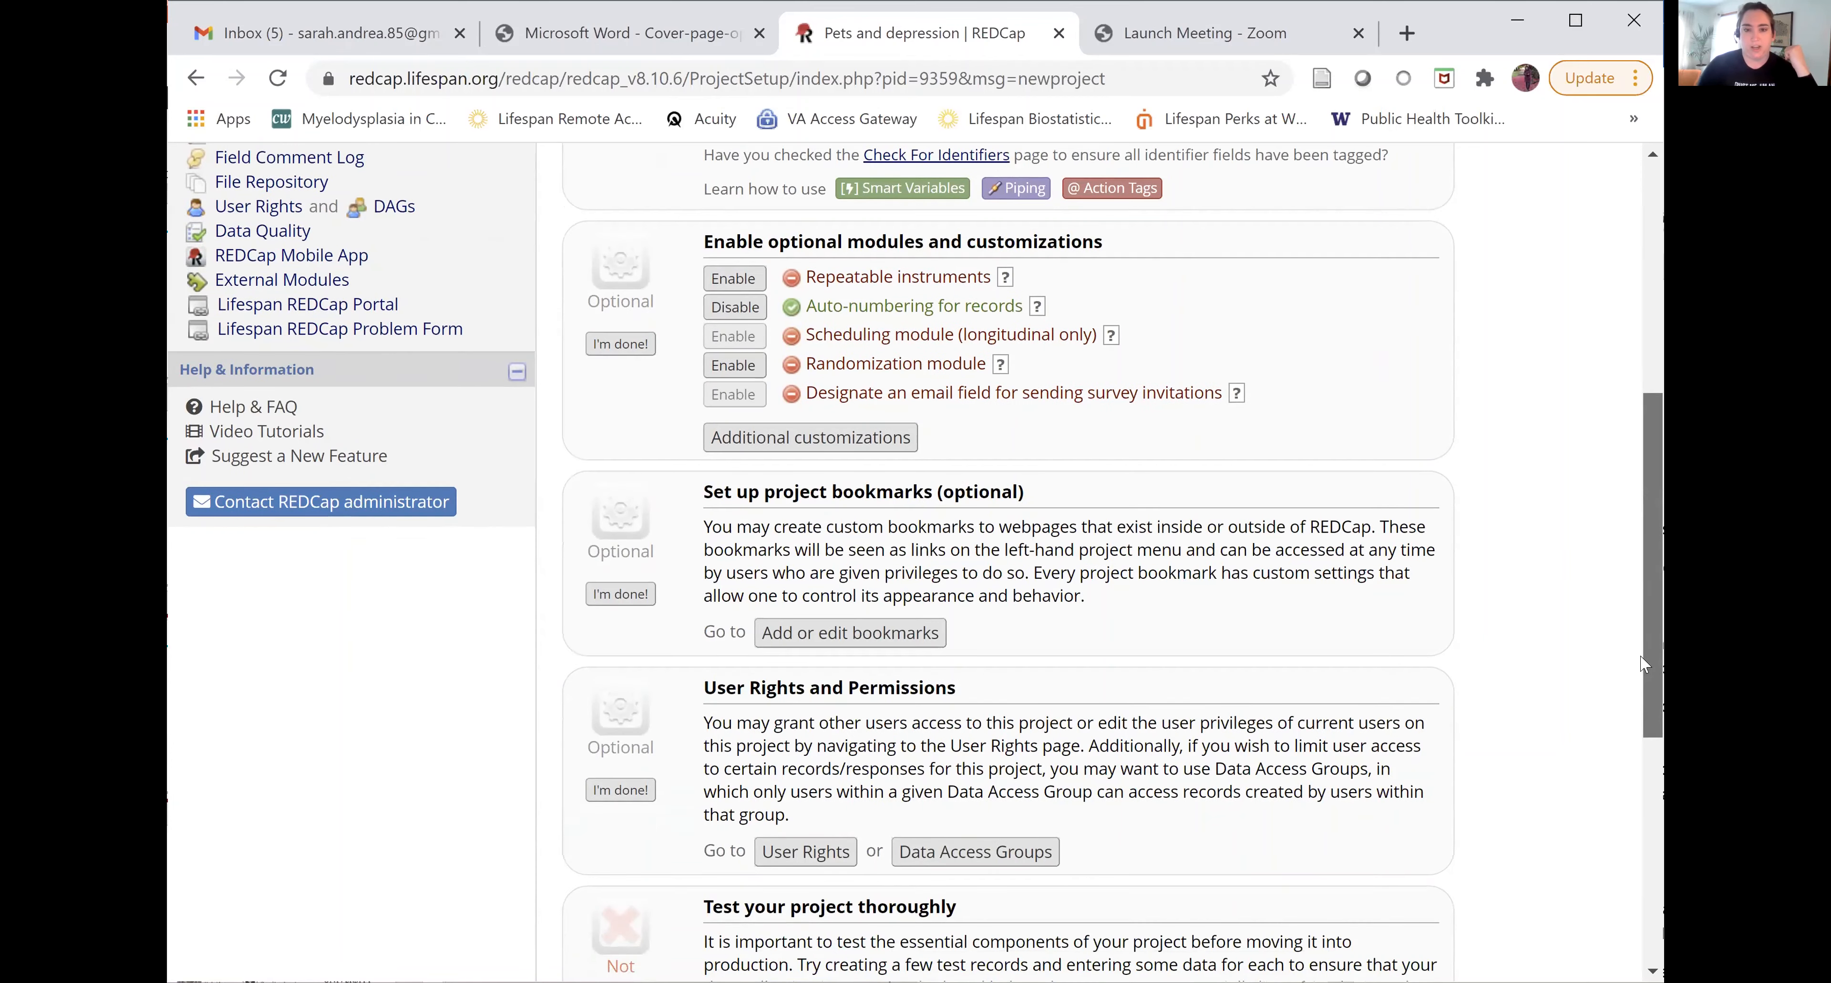
pyautogui.scroll(-5, 700, 363)
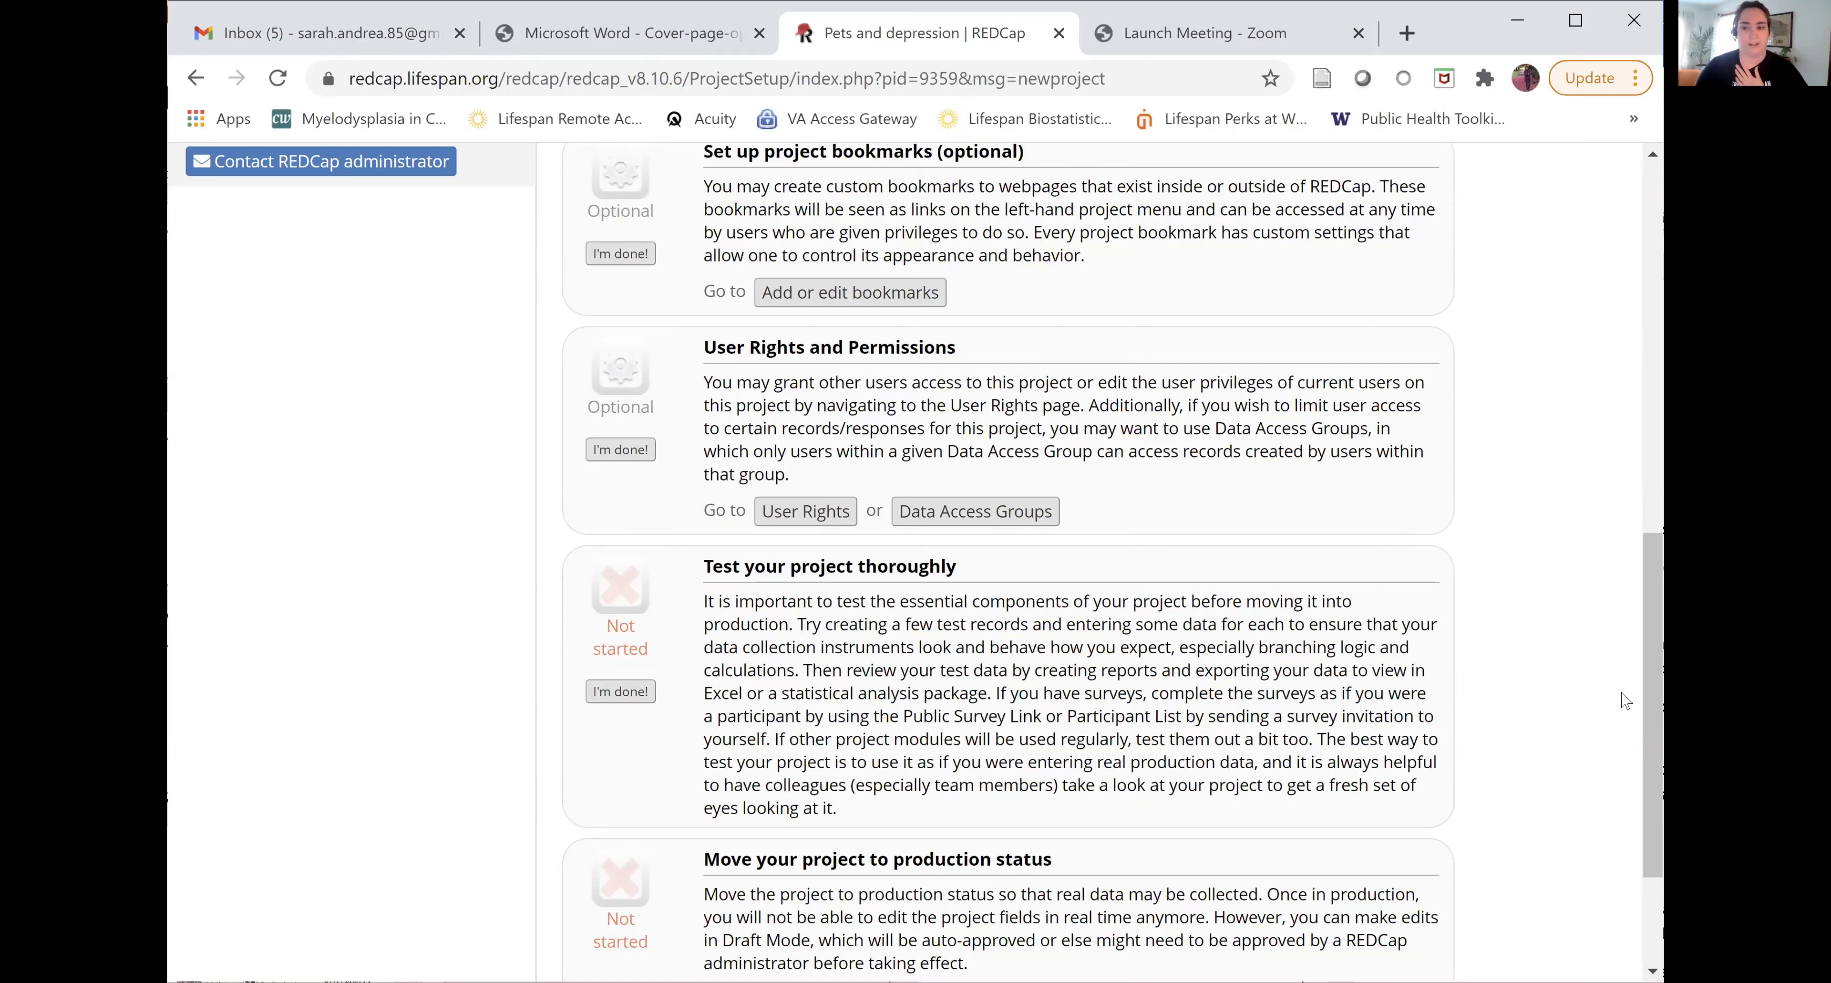
pyautogui.moveTo(1648, 779); pyautogui.dragTo(1648, 871)
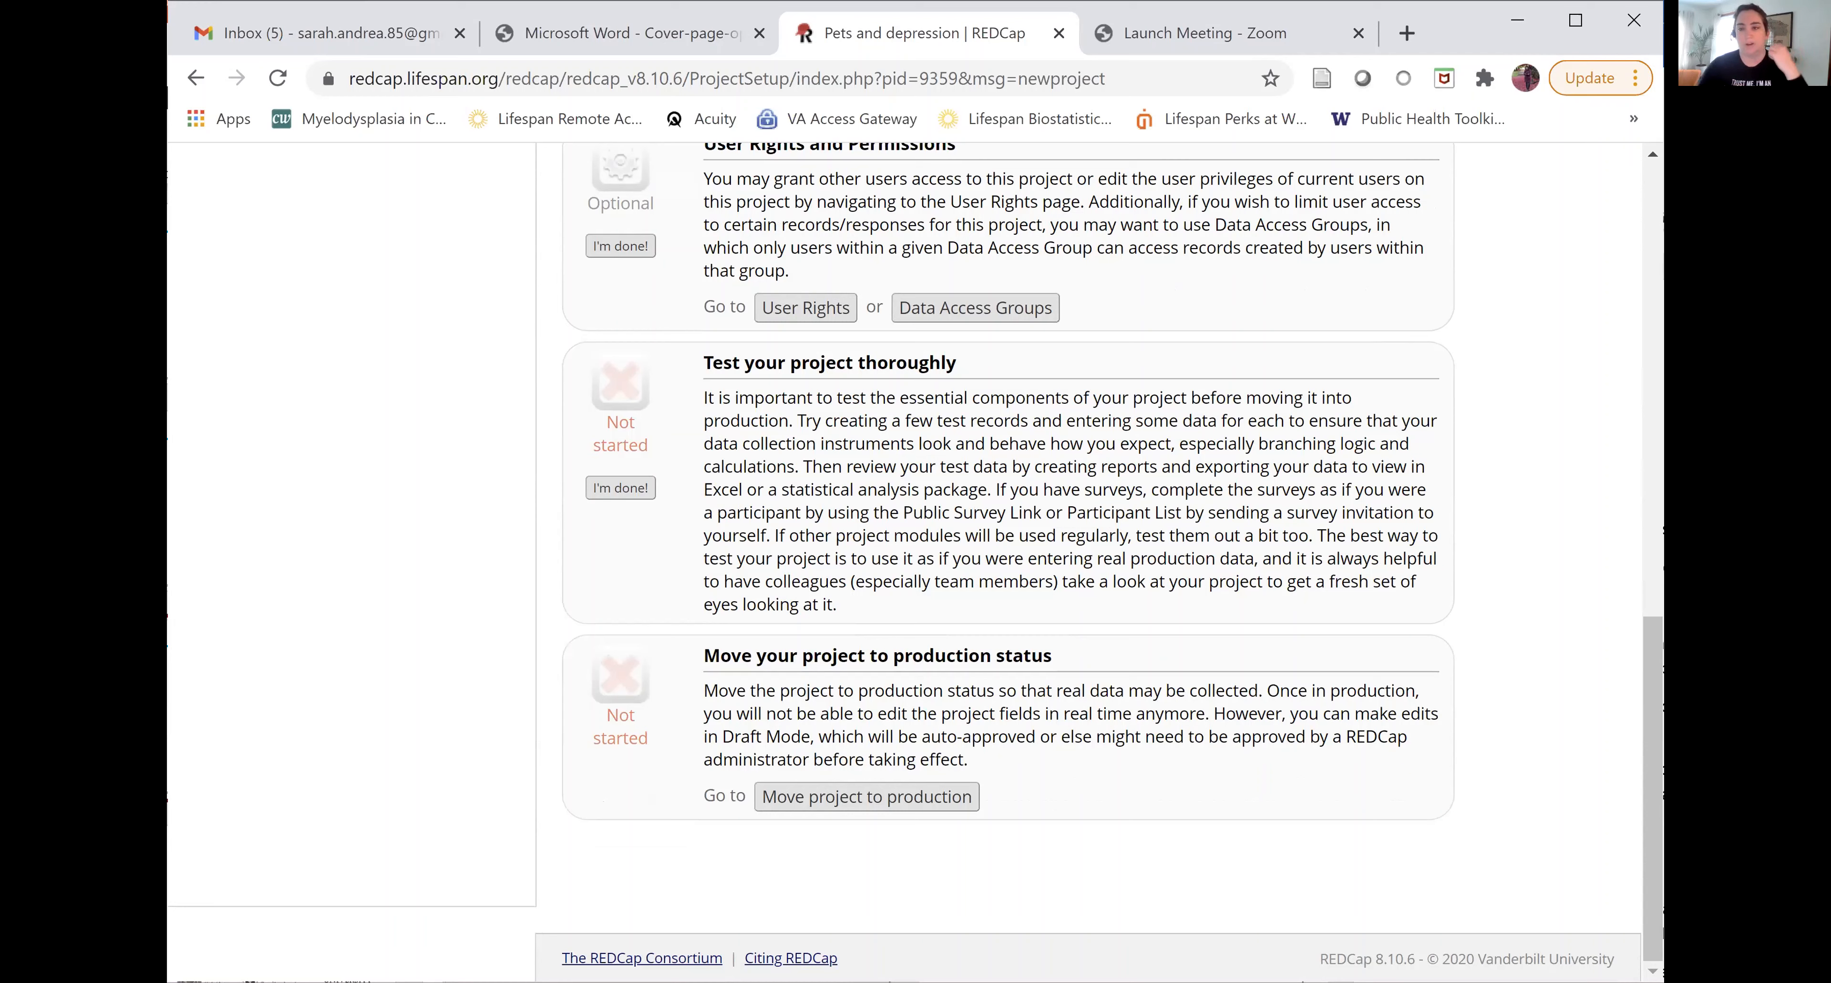
pyautogui.moveTo(1652, 743); pyautogui.dragTo(1653, 264)
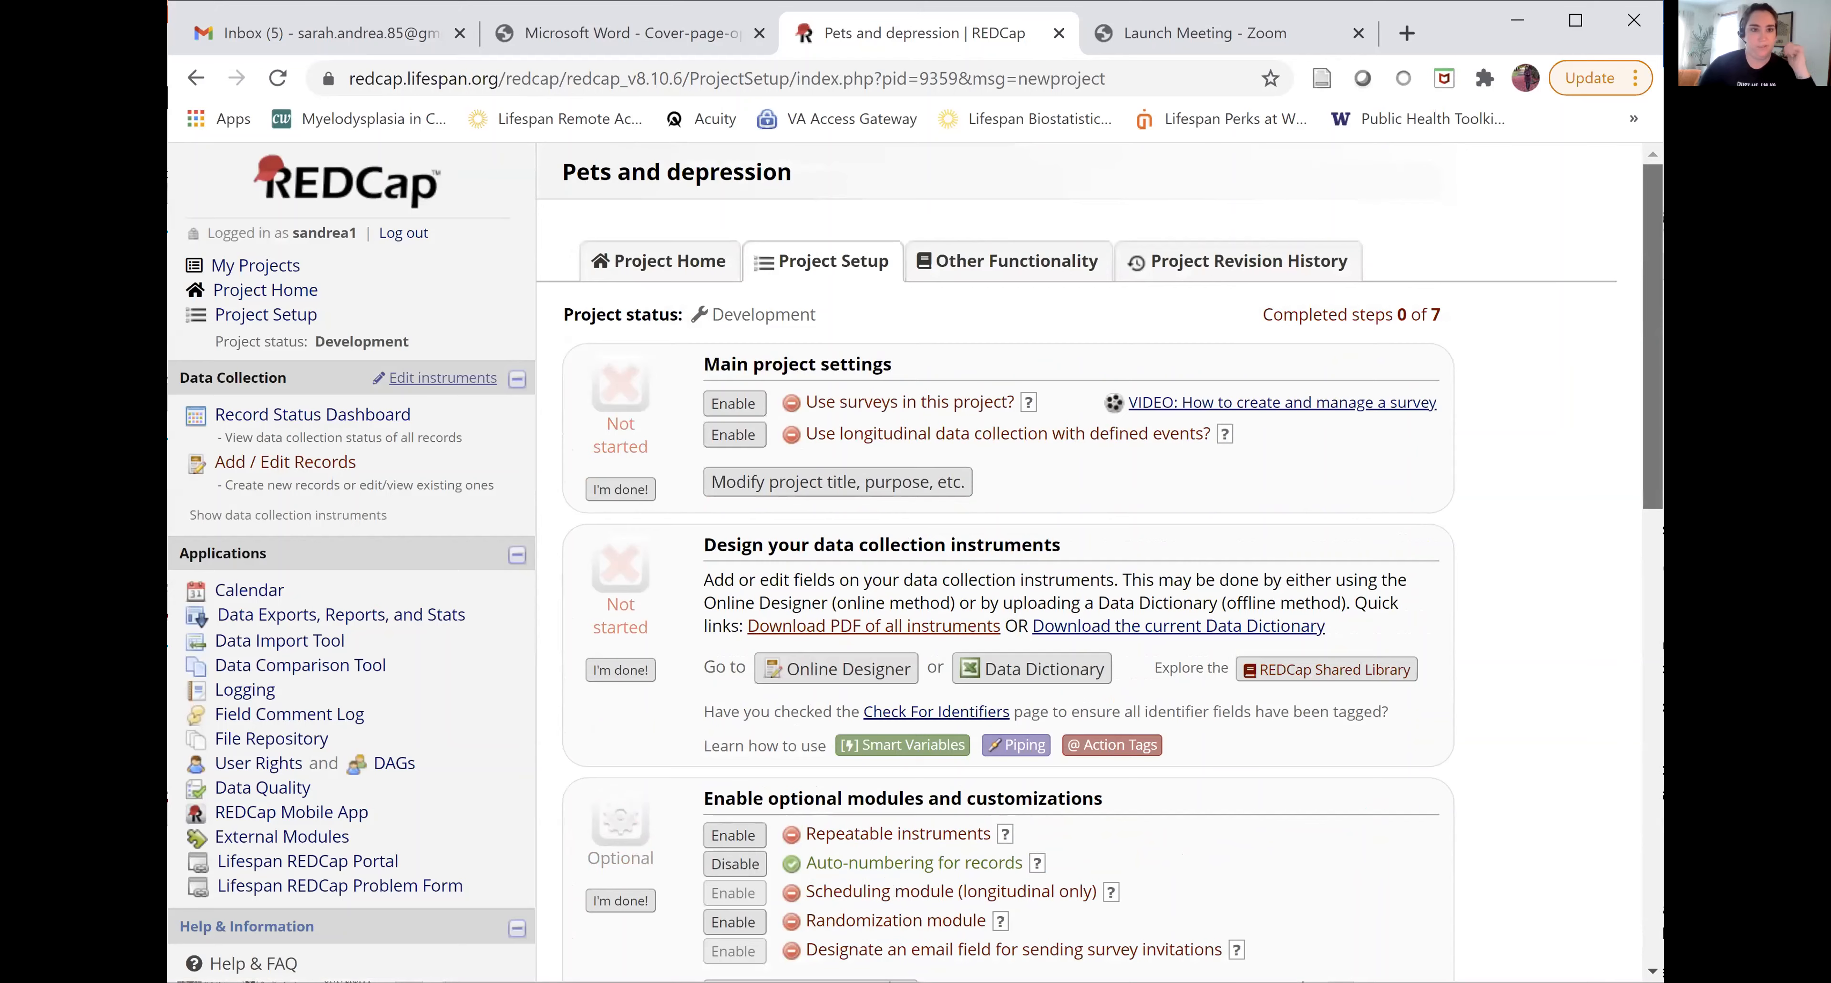
pyautogui.scroll(-2, 1662, 330)
pyautogui.scroll(1, 1662, 330)
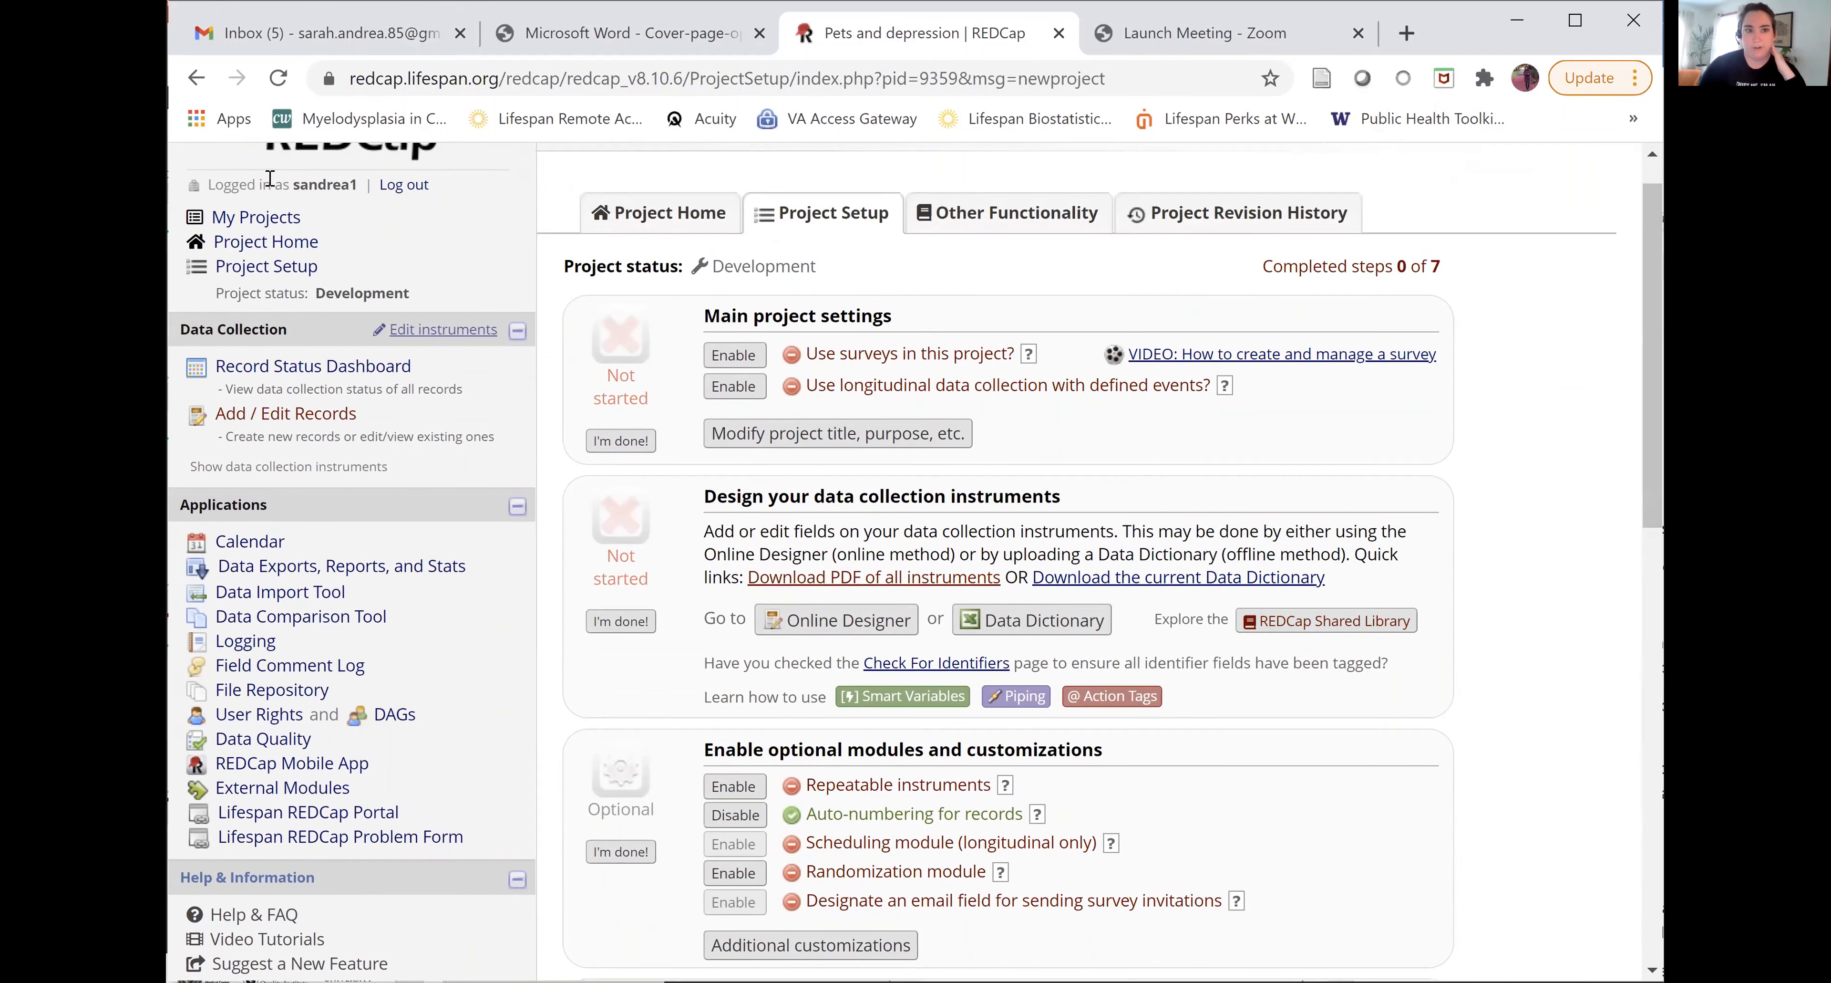
# Step: Review the Project Home page and the project's Logging page, including the application and help links
pyautogui.click(257, 245)
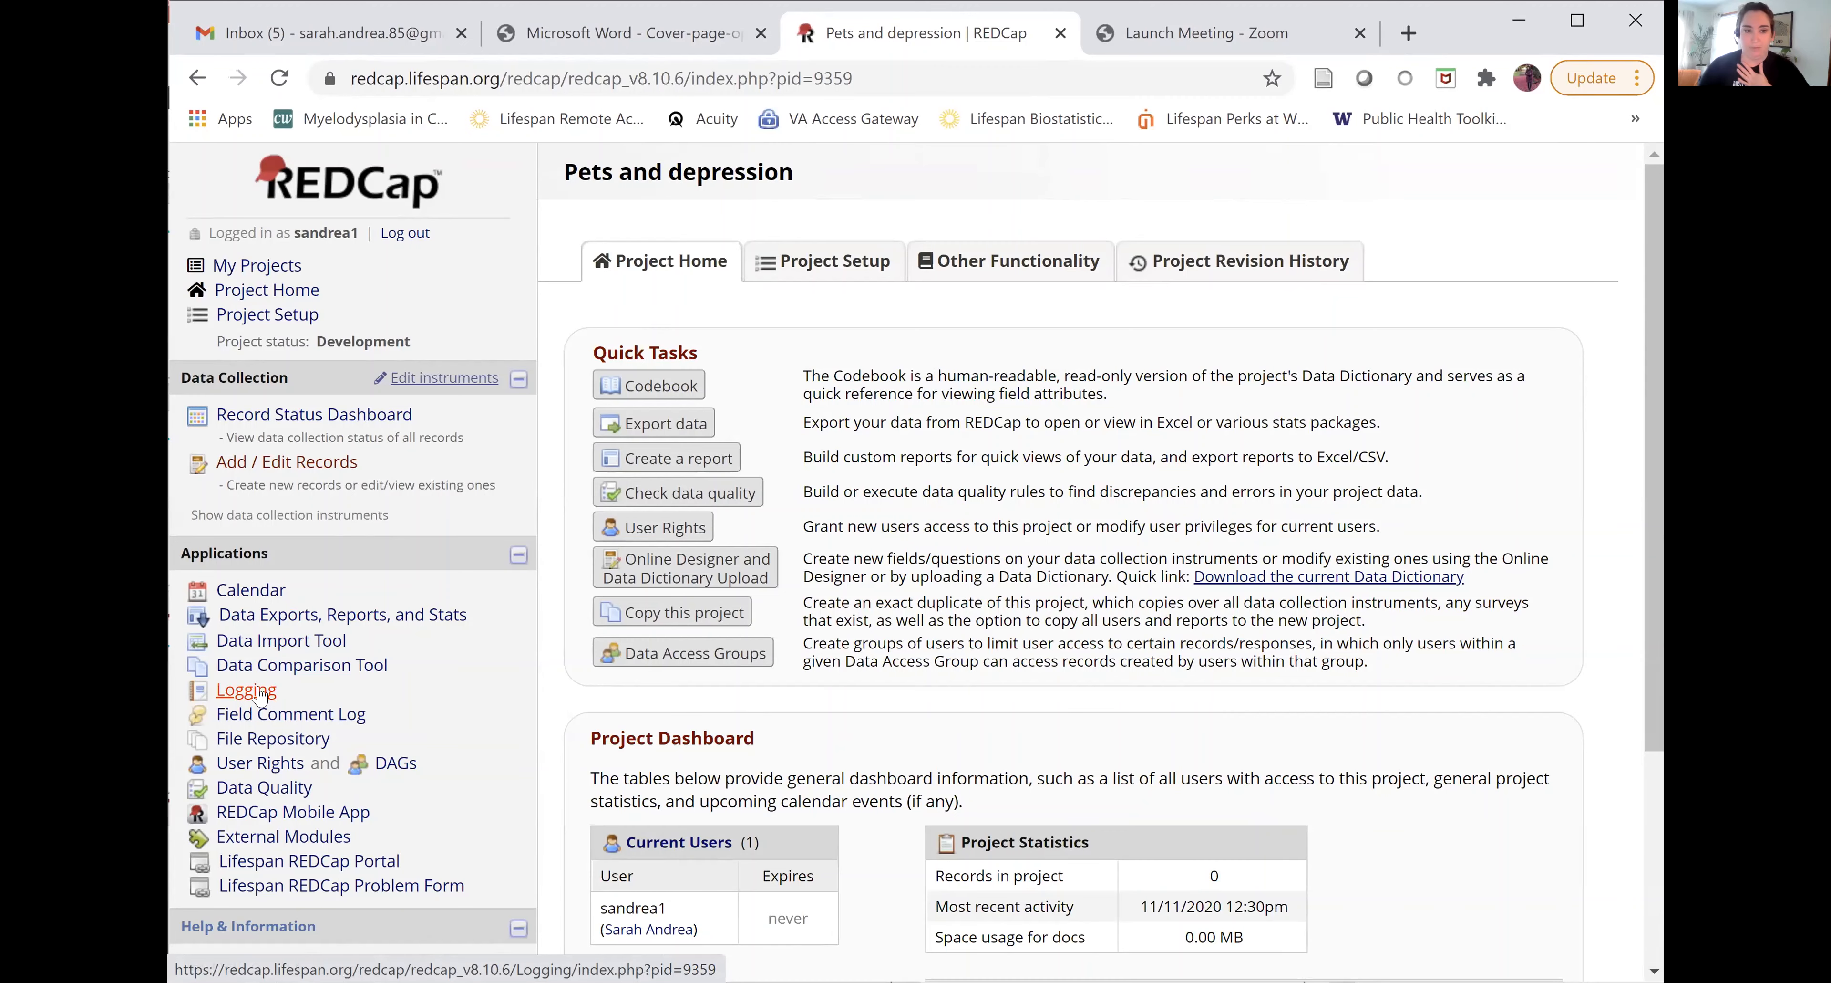
pyautogui.click(261, 693)
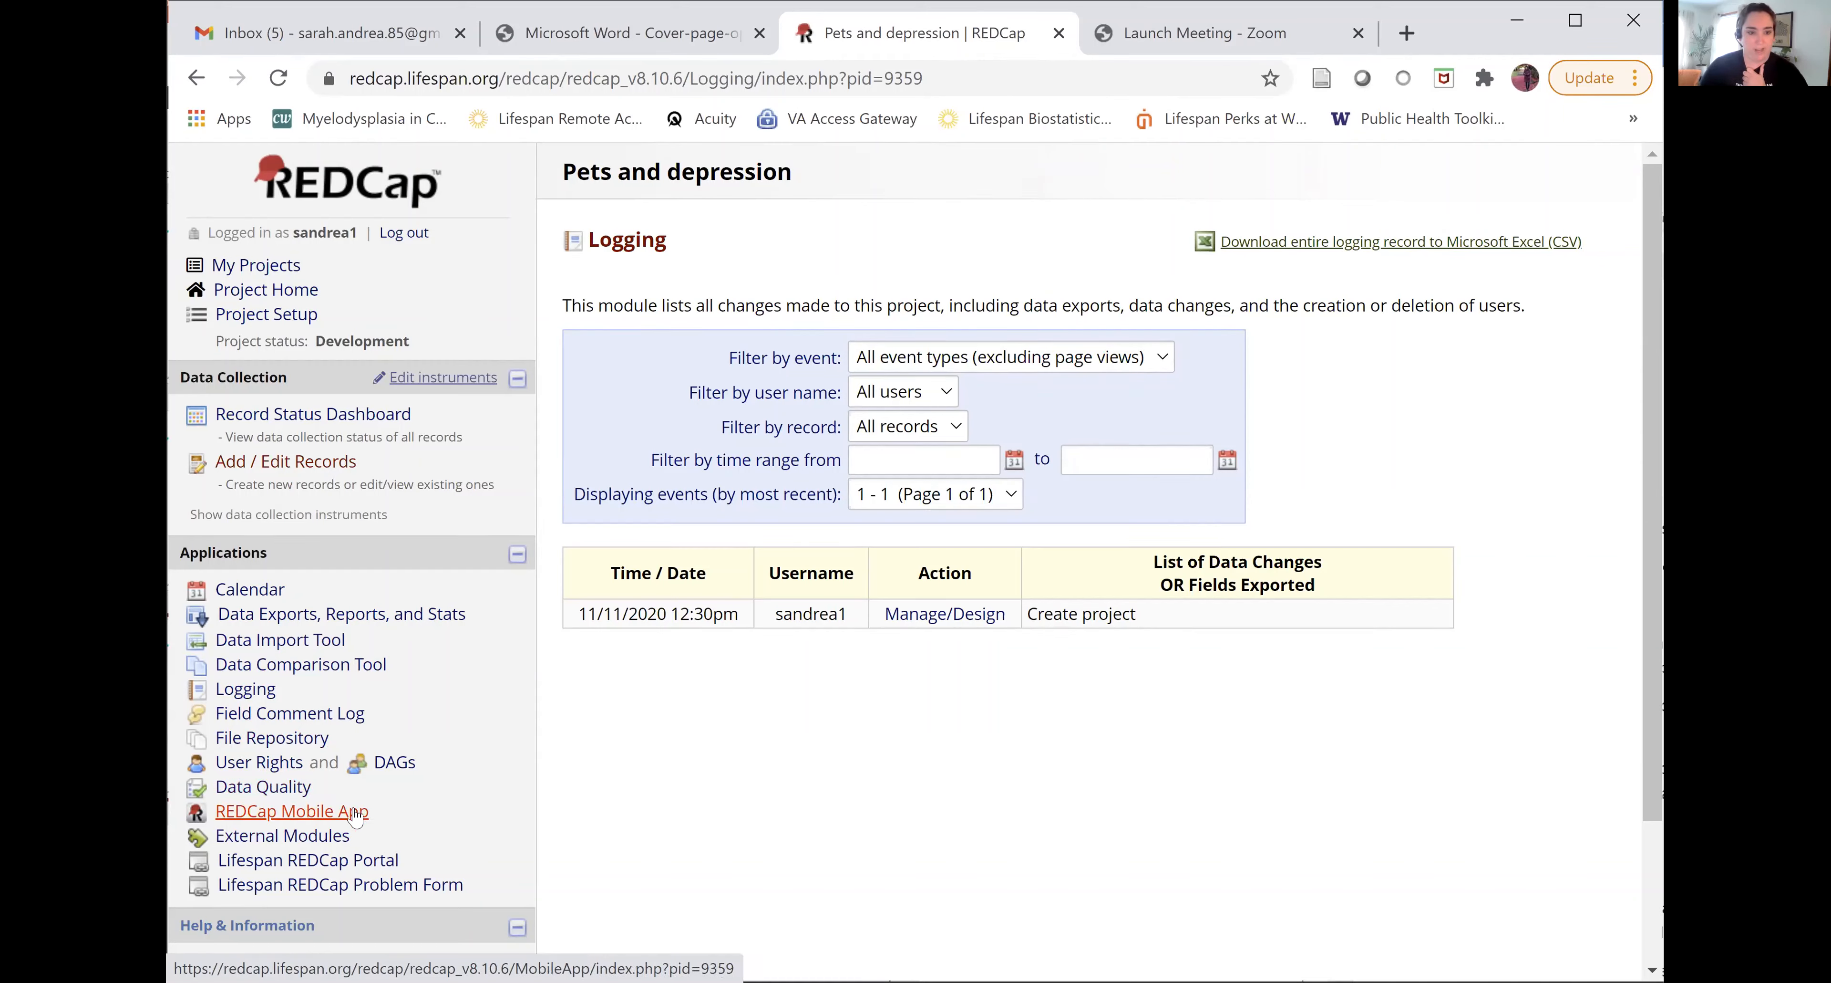
pyautogui.click(274, 886)
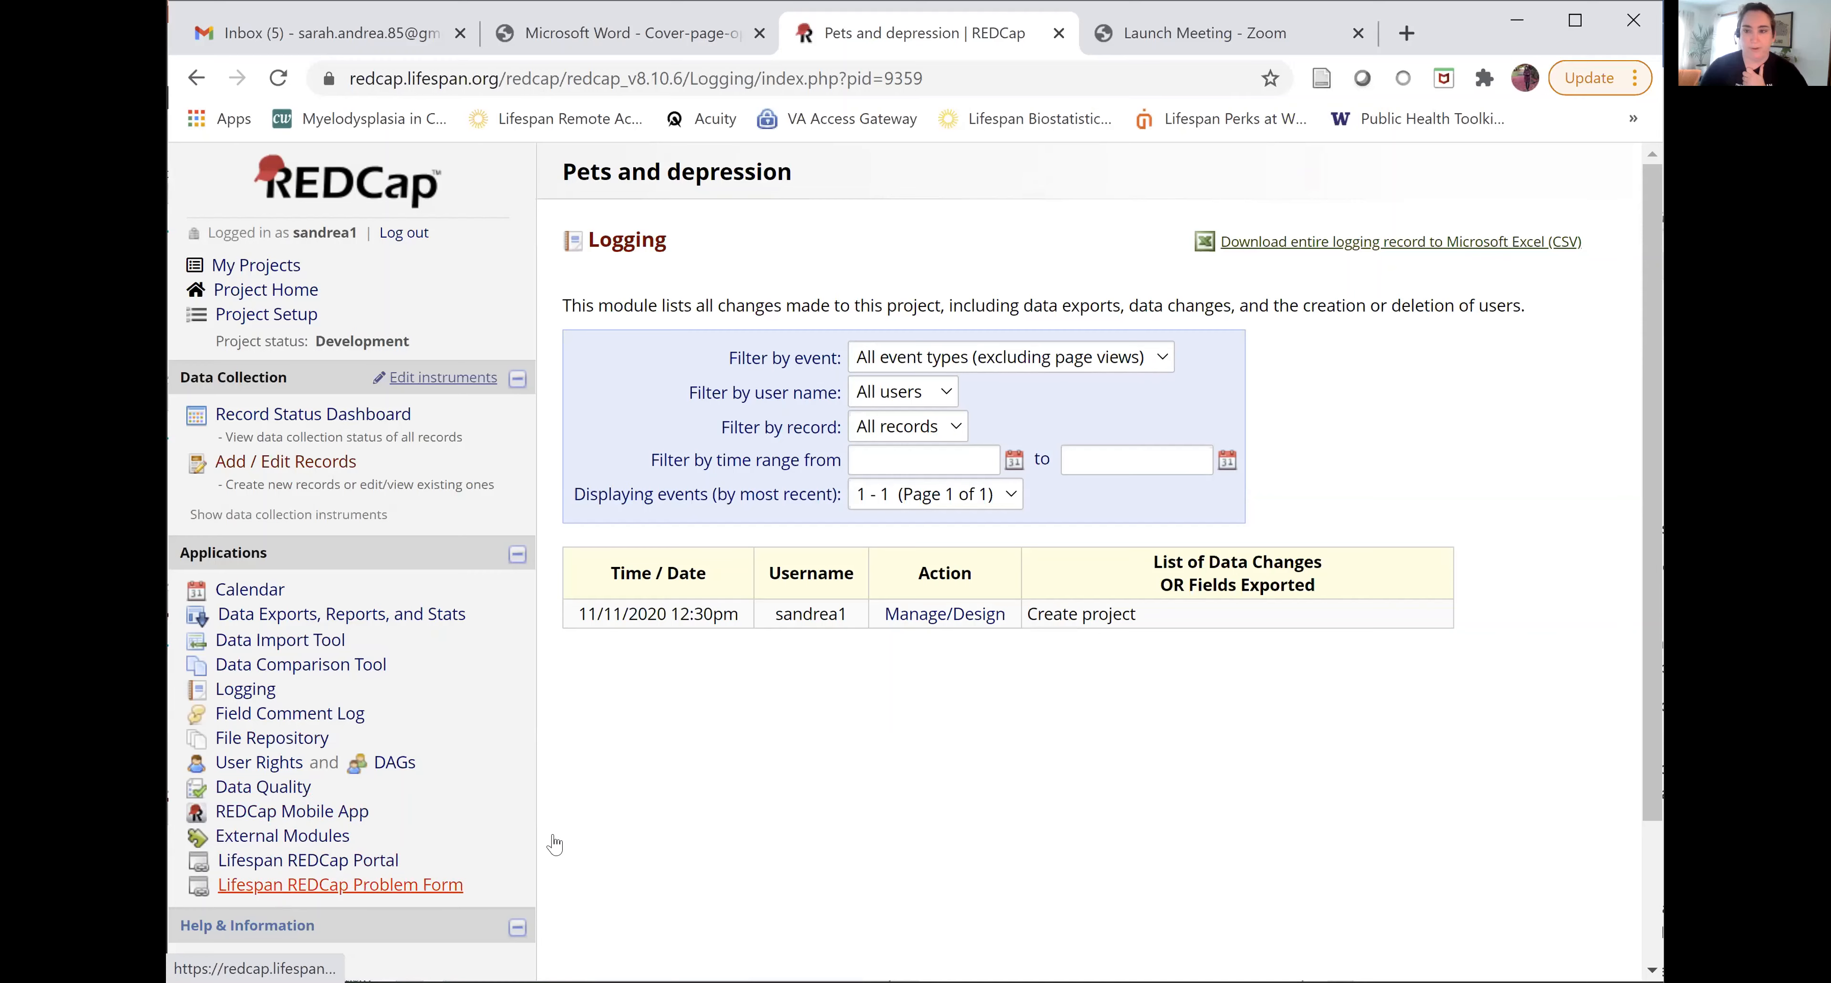
pyautogui.scroll(-2, 557, 843)
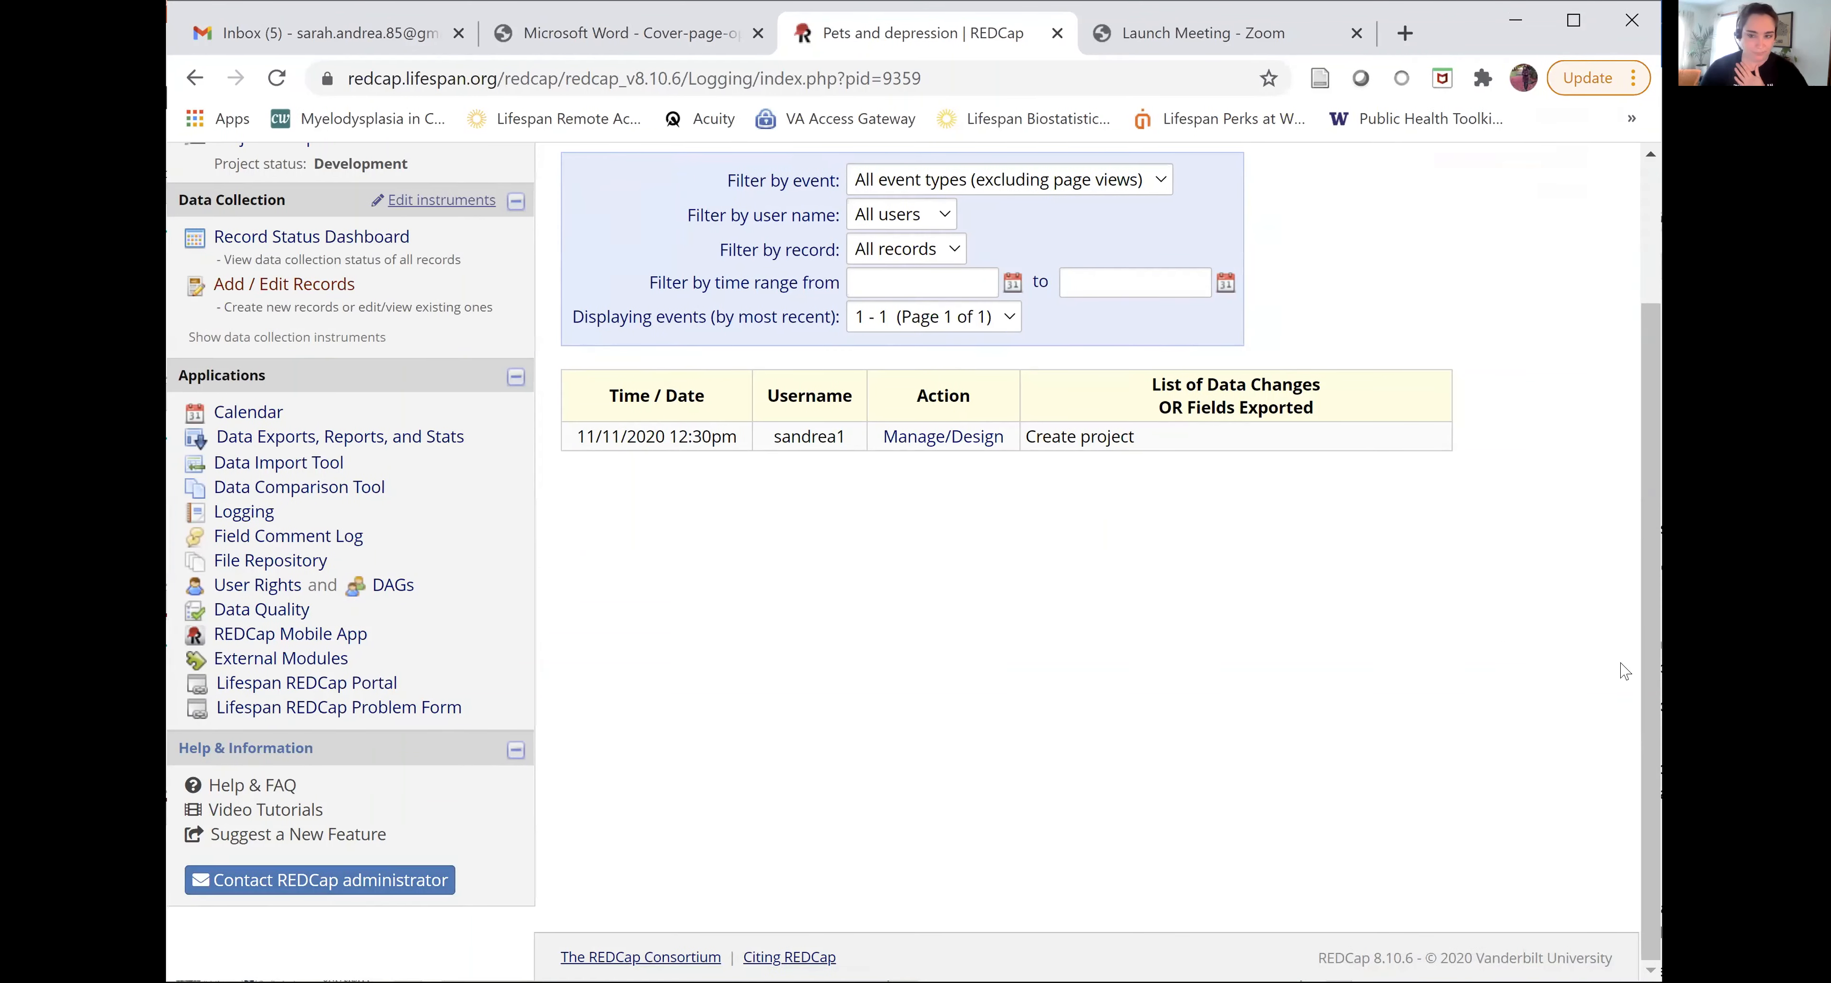
pyautogui.scroll(3, 1651, 625)
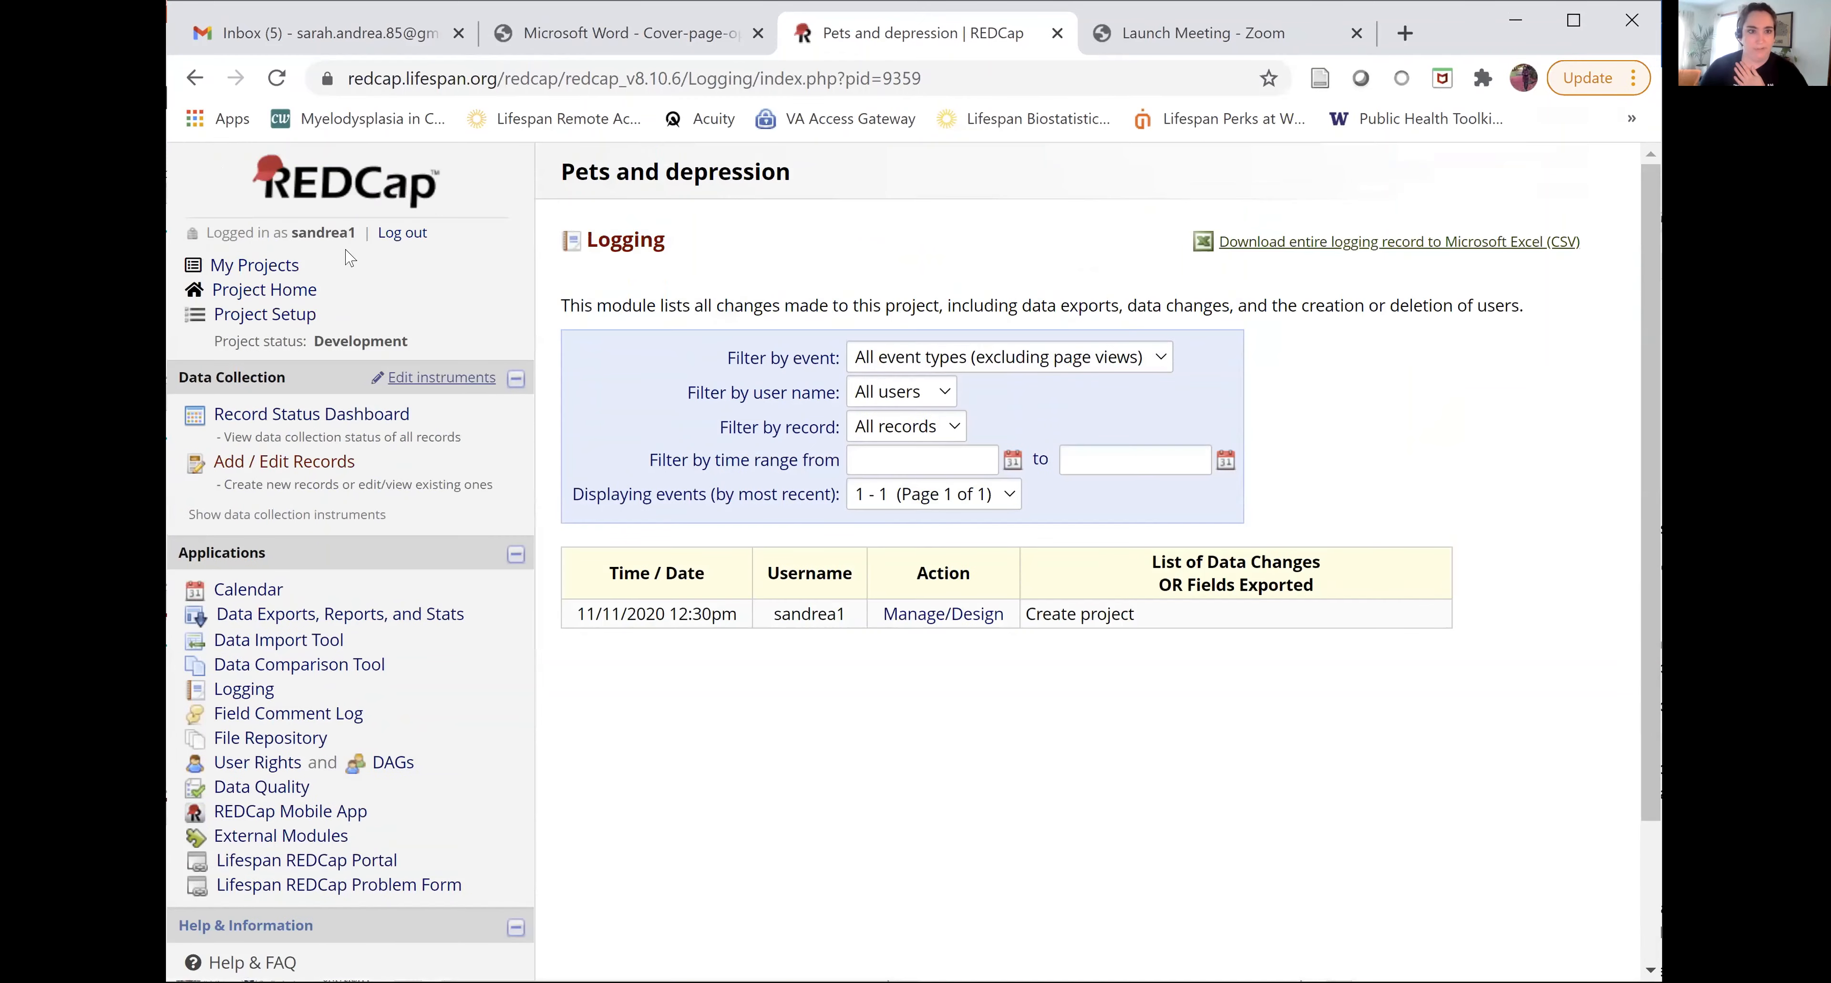
# Step: Return to the project's setup page and open the Online Designer for its data collection instruments
pyautogui.click(257, 291)
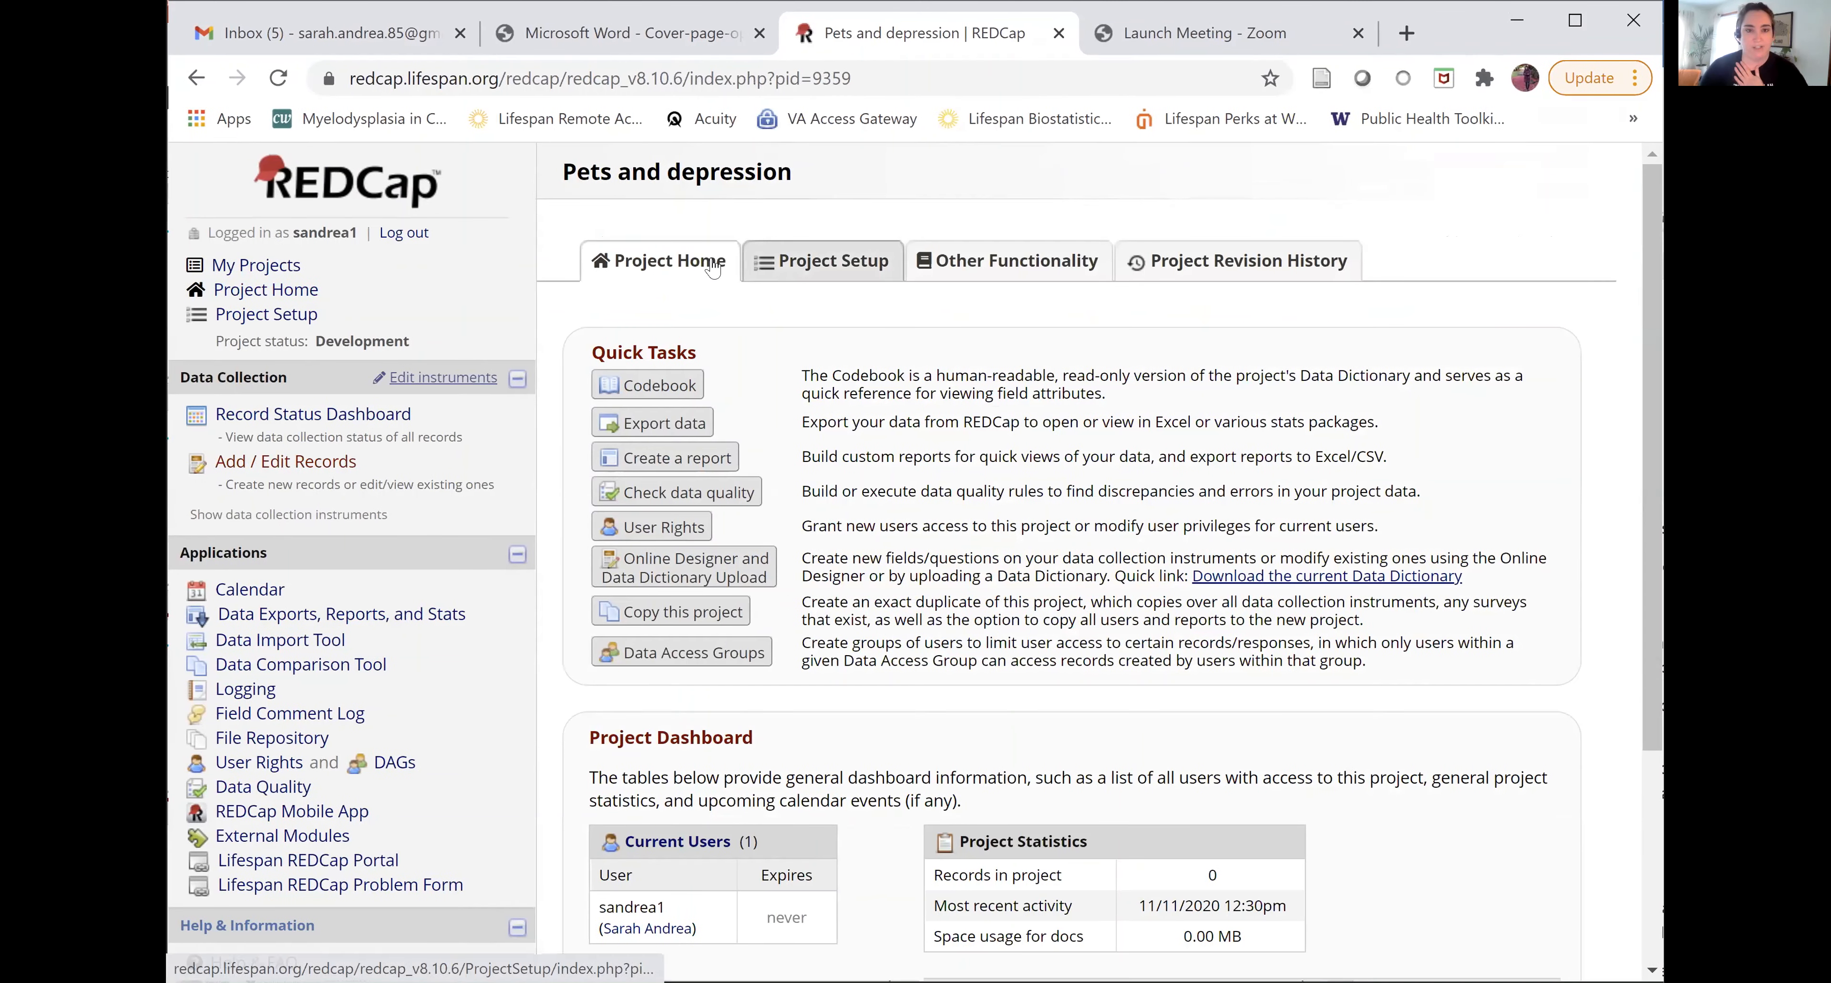
pyautogui.click(826, 263)
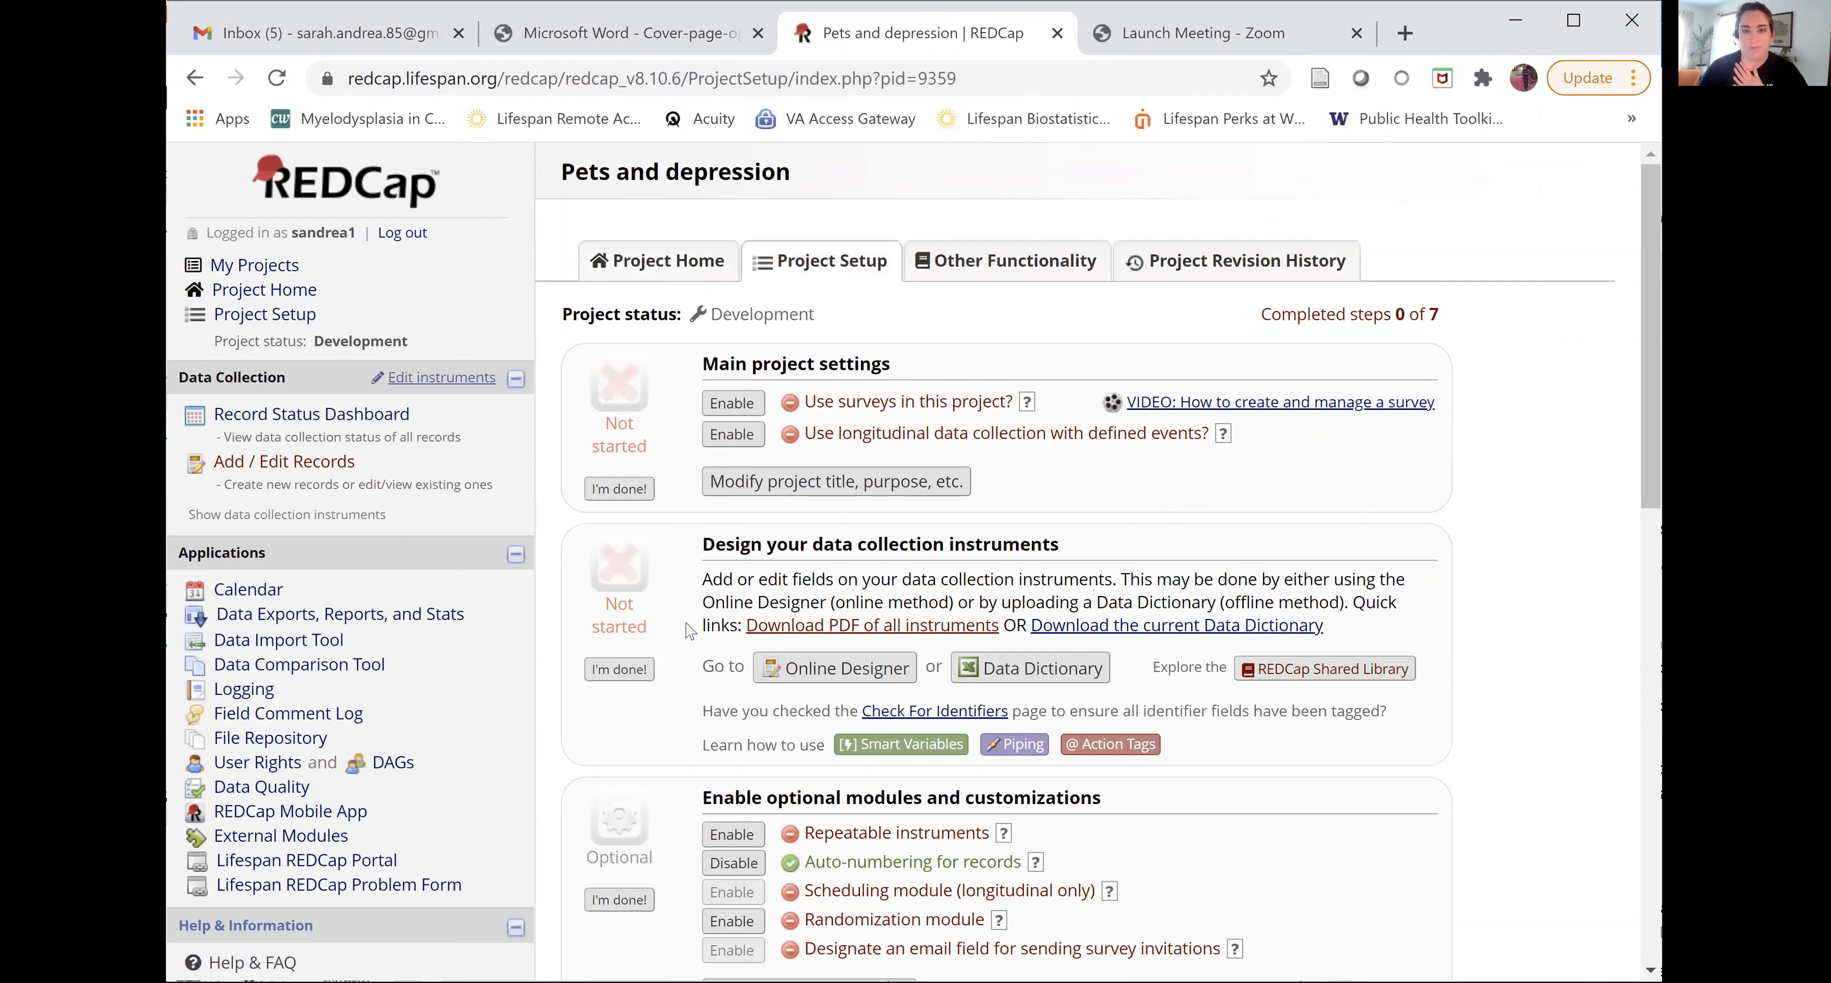
pyautogui.click(792, 677)
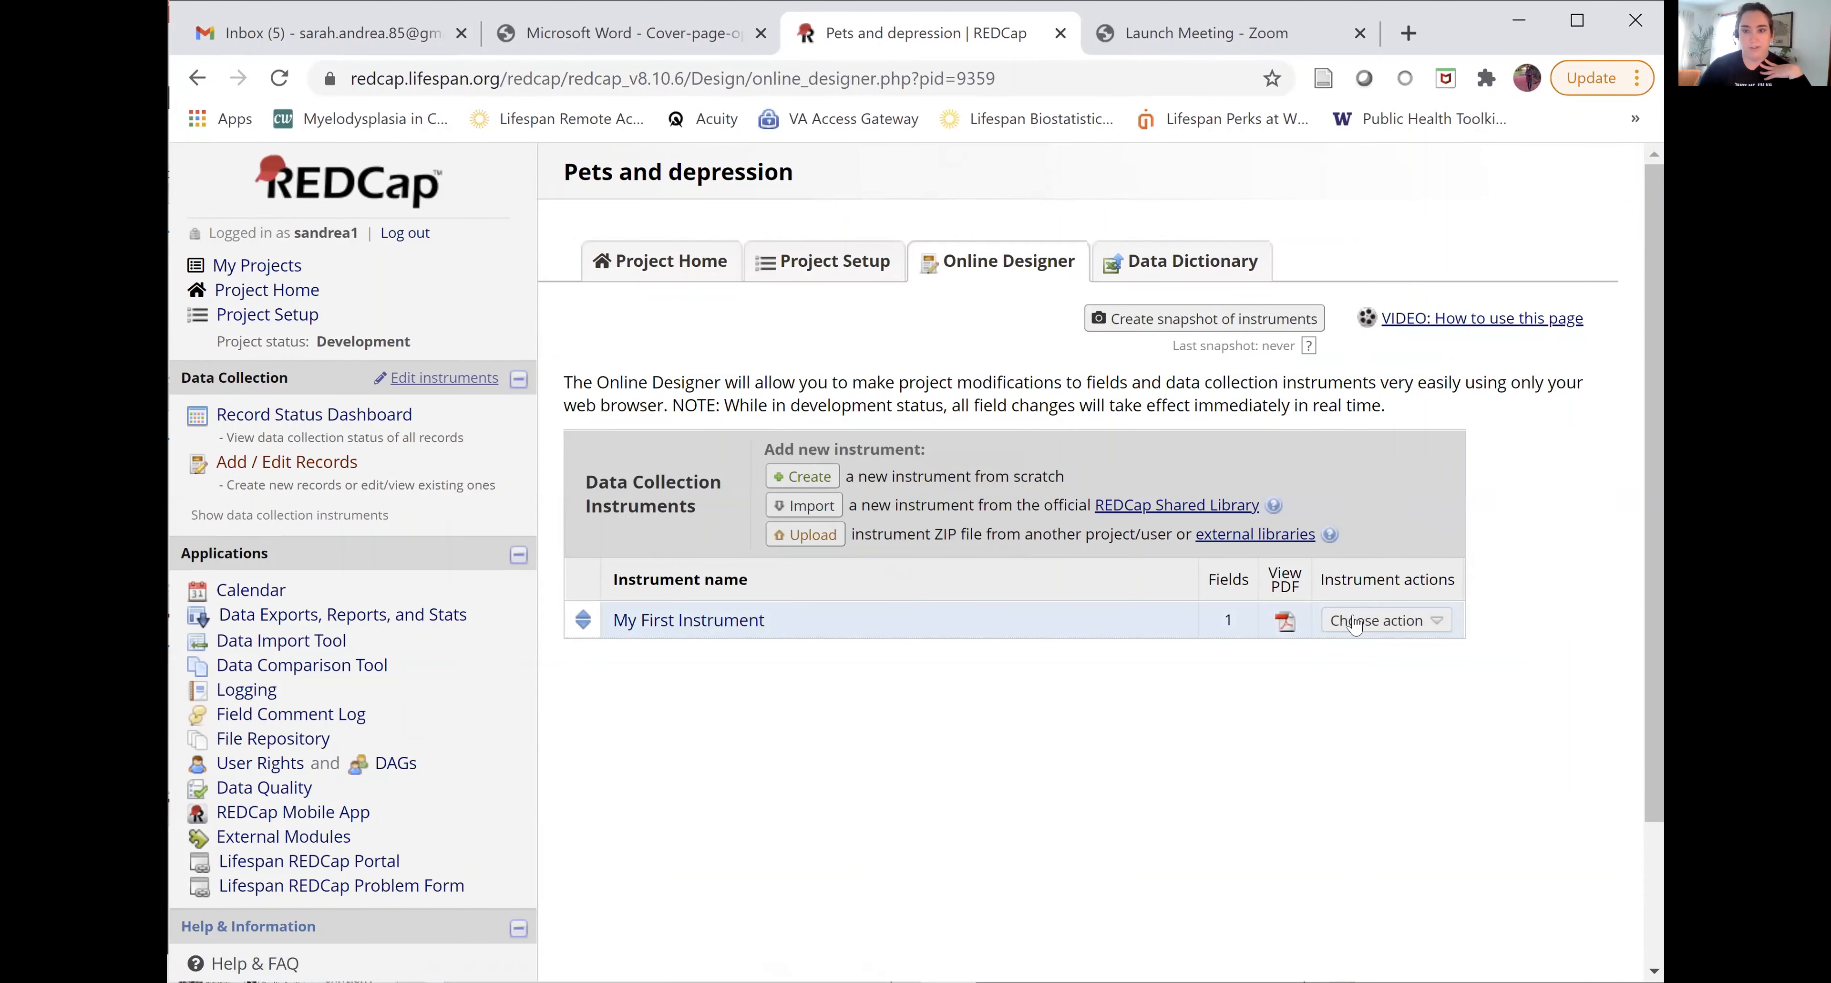
# Step: Rename the instrument "My First Instrument" as "Pets and Depression Status" and save the name
pyautogui.click(1369, 620)
pyautogui.click(1377, 654)
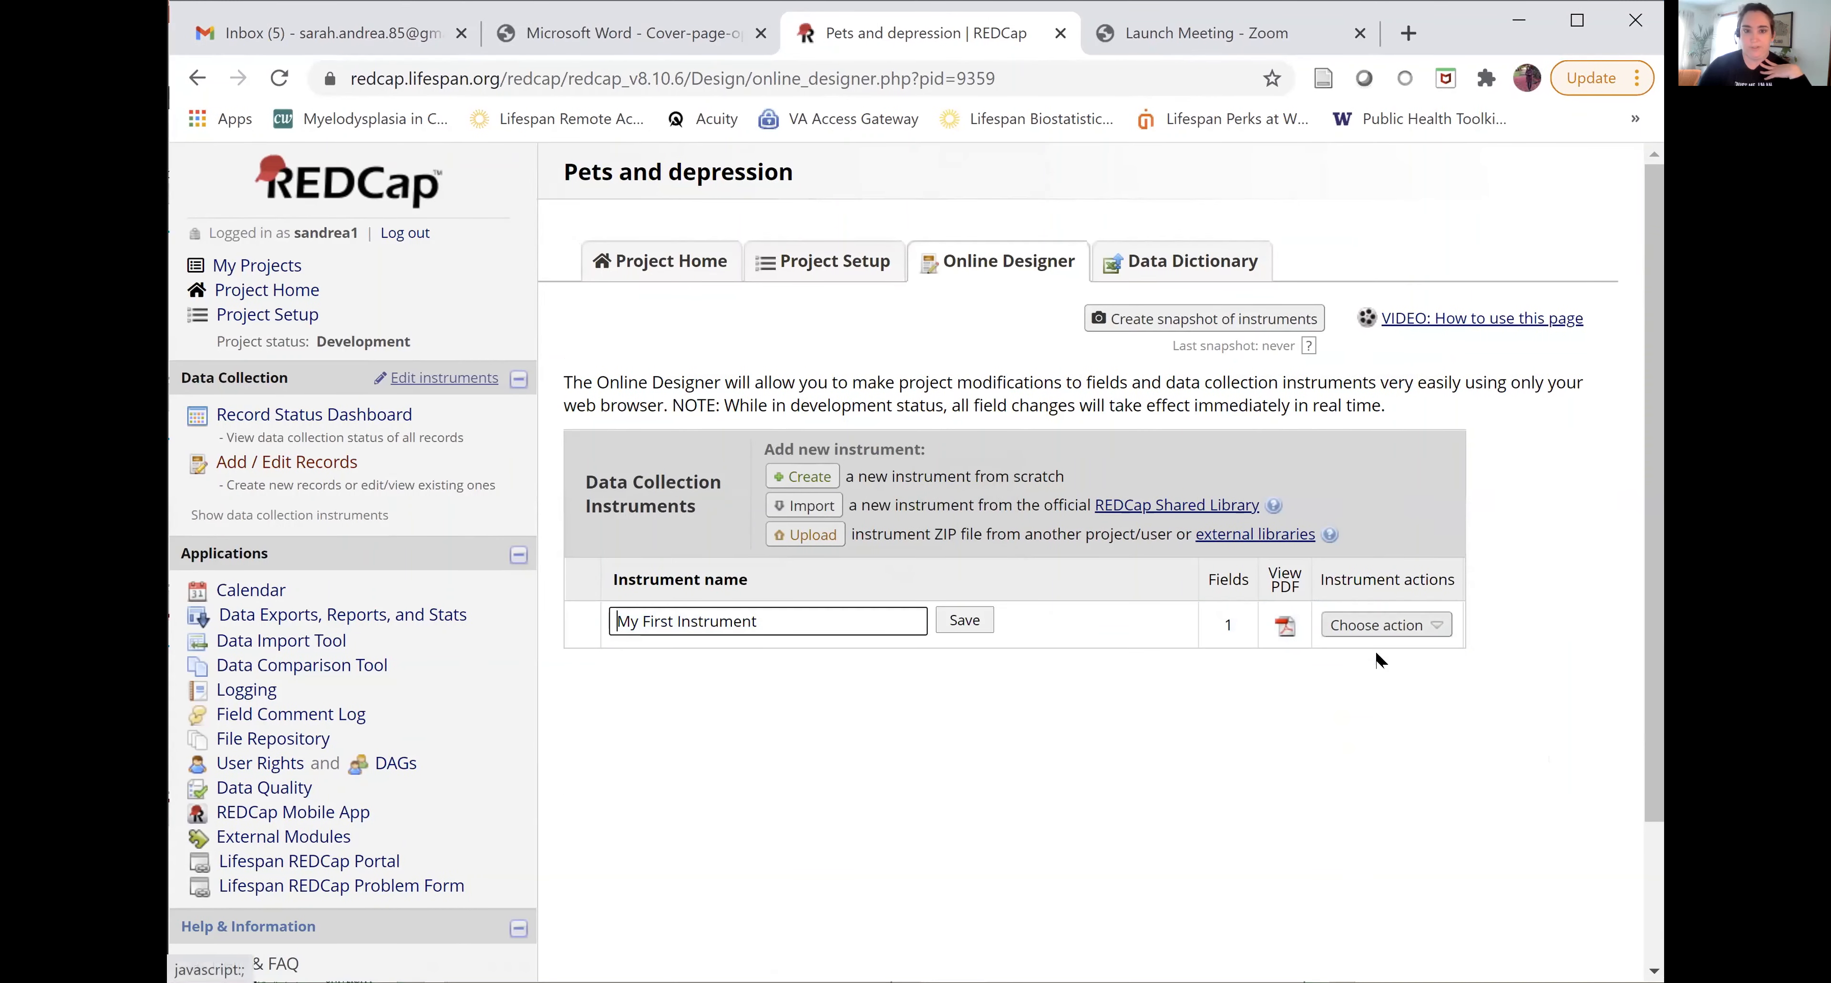
pyautogui.write('Pe')
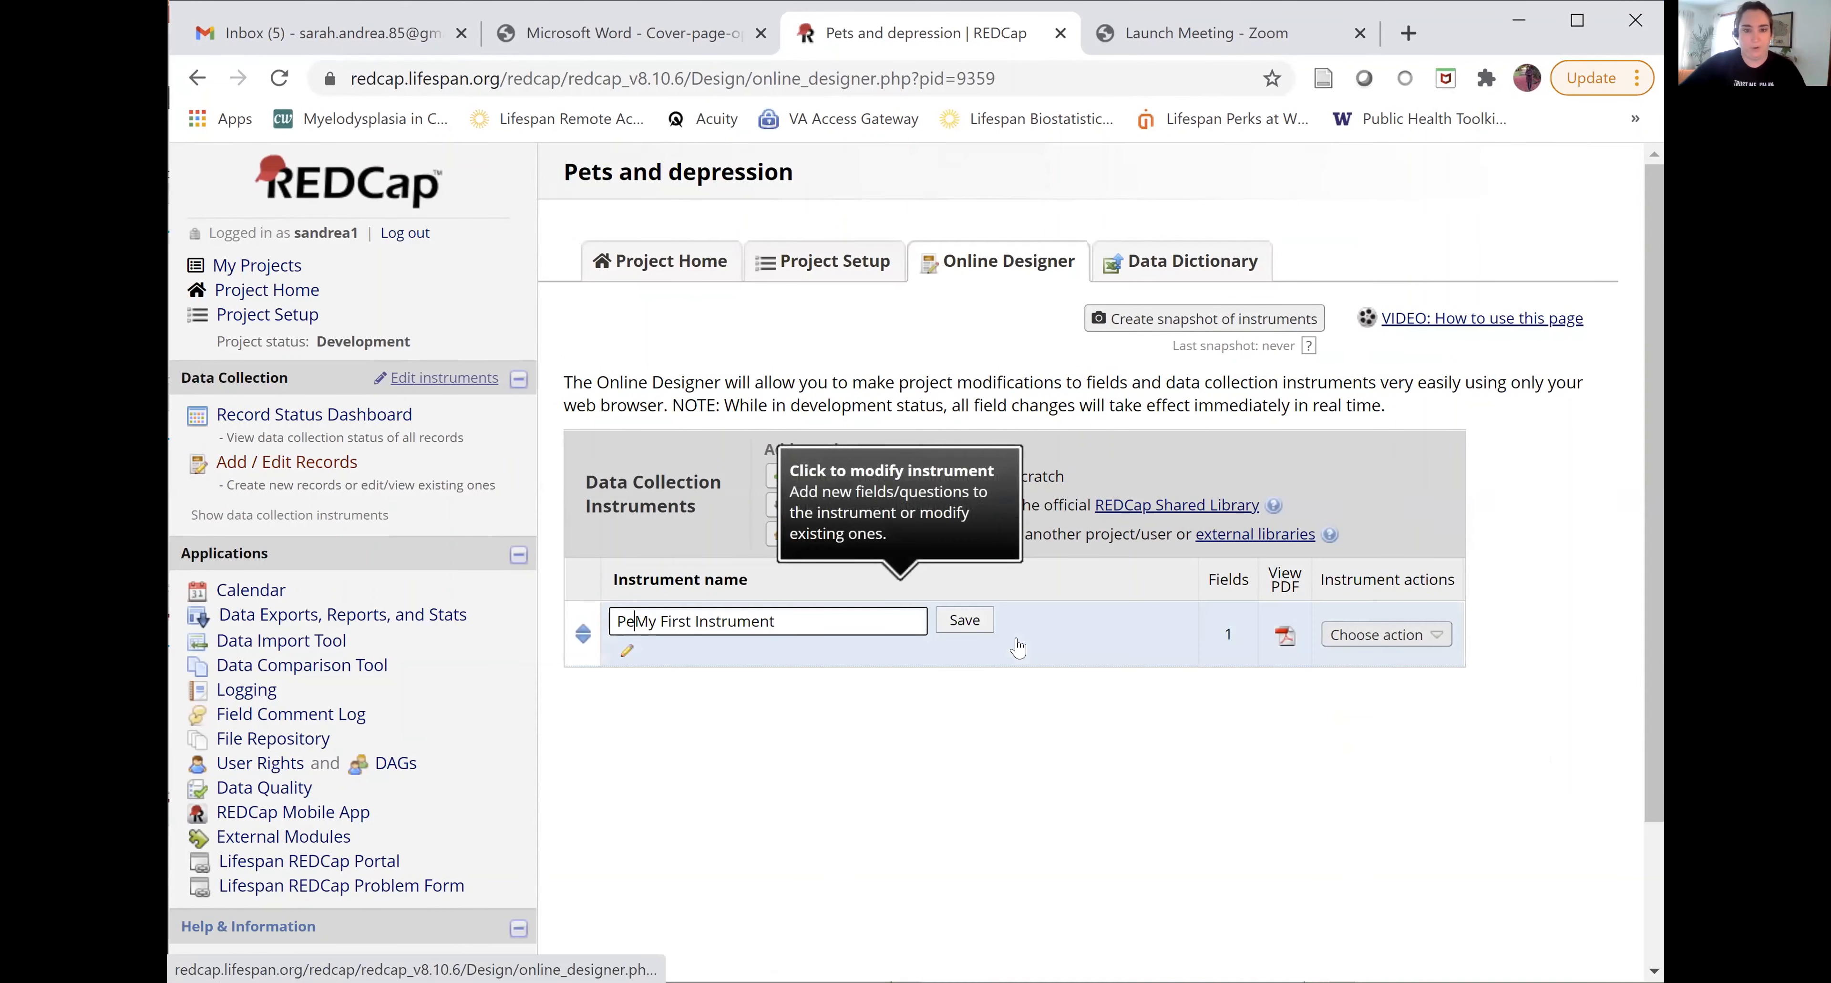
pyautogui.click(804, 620)
pyautogui.hotkey('ctrl', 'a')
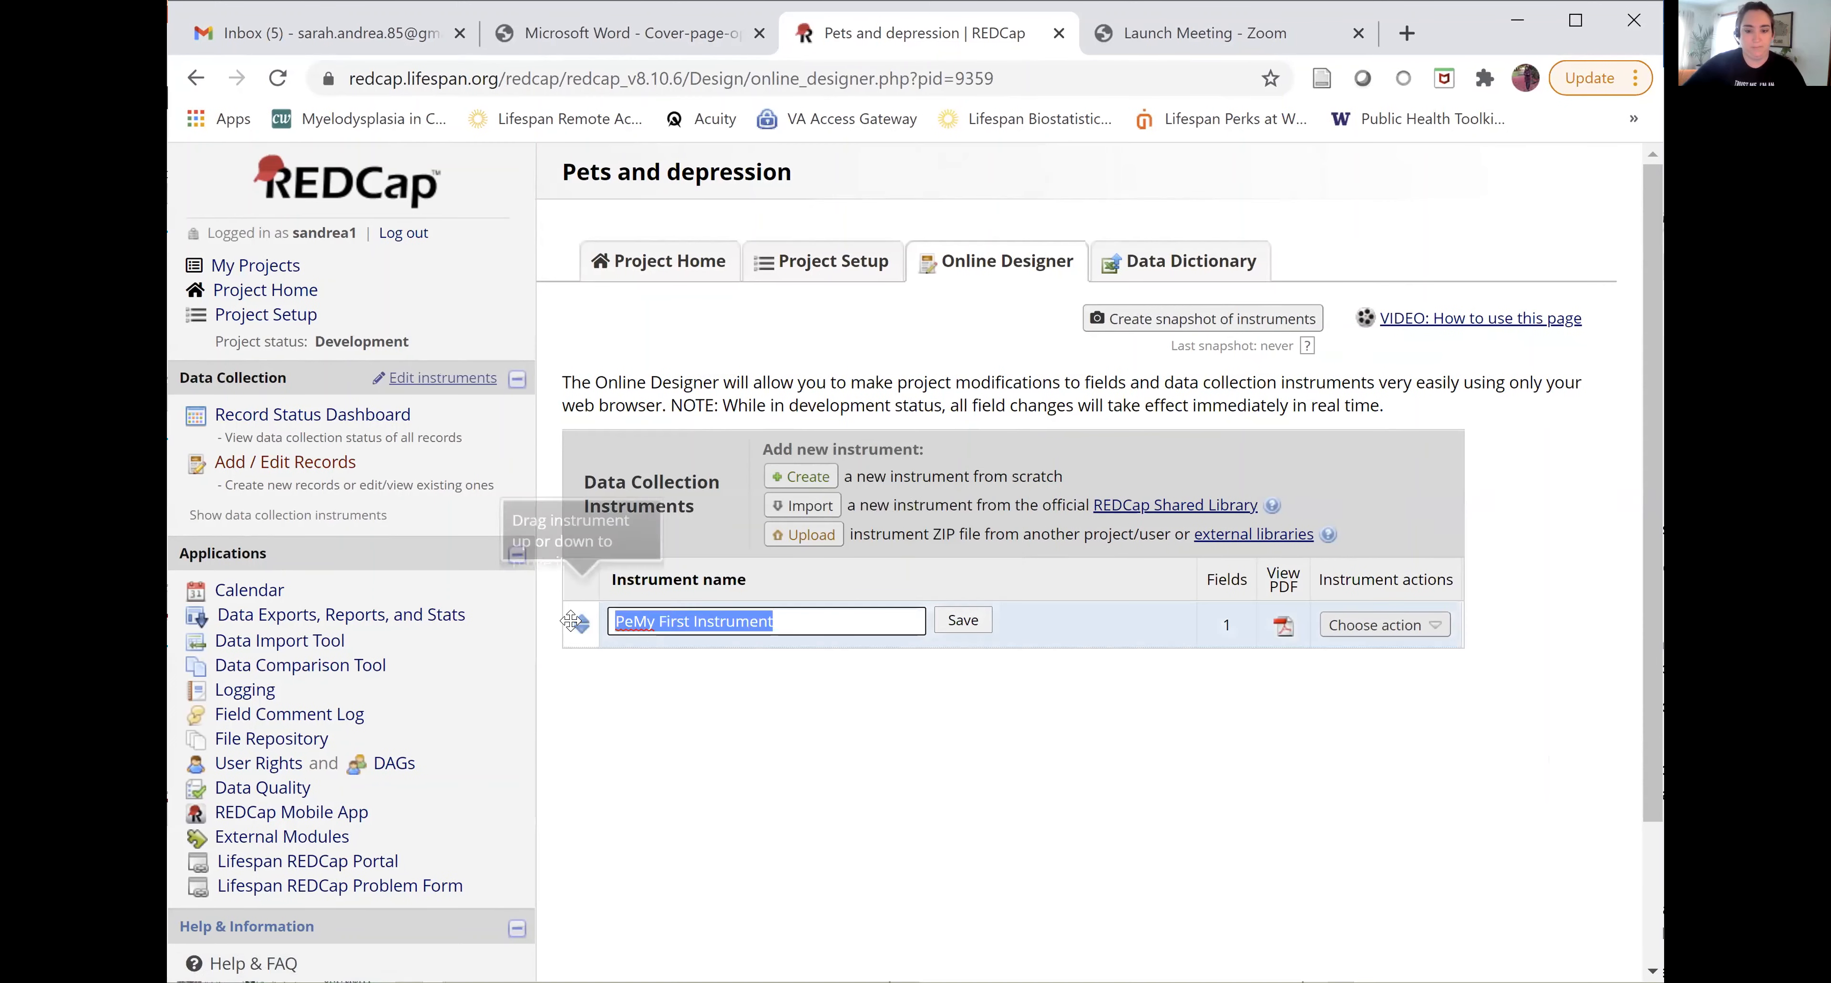
pyautogui.write('a')
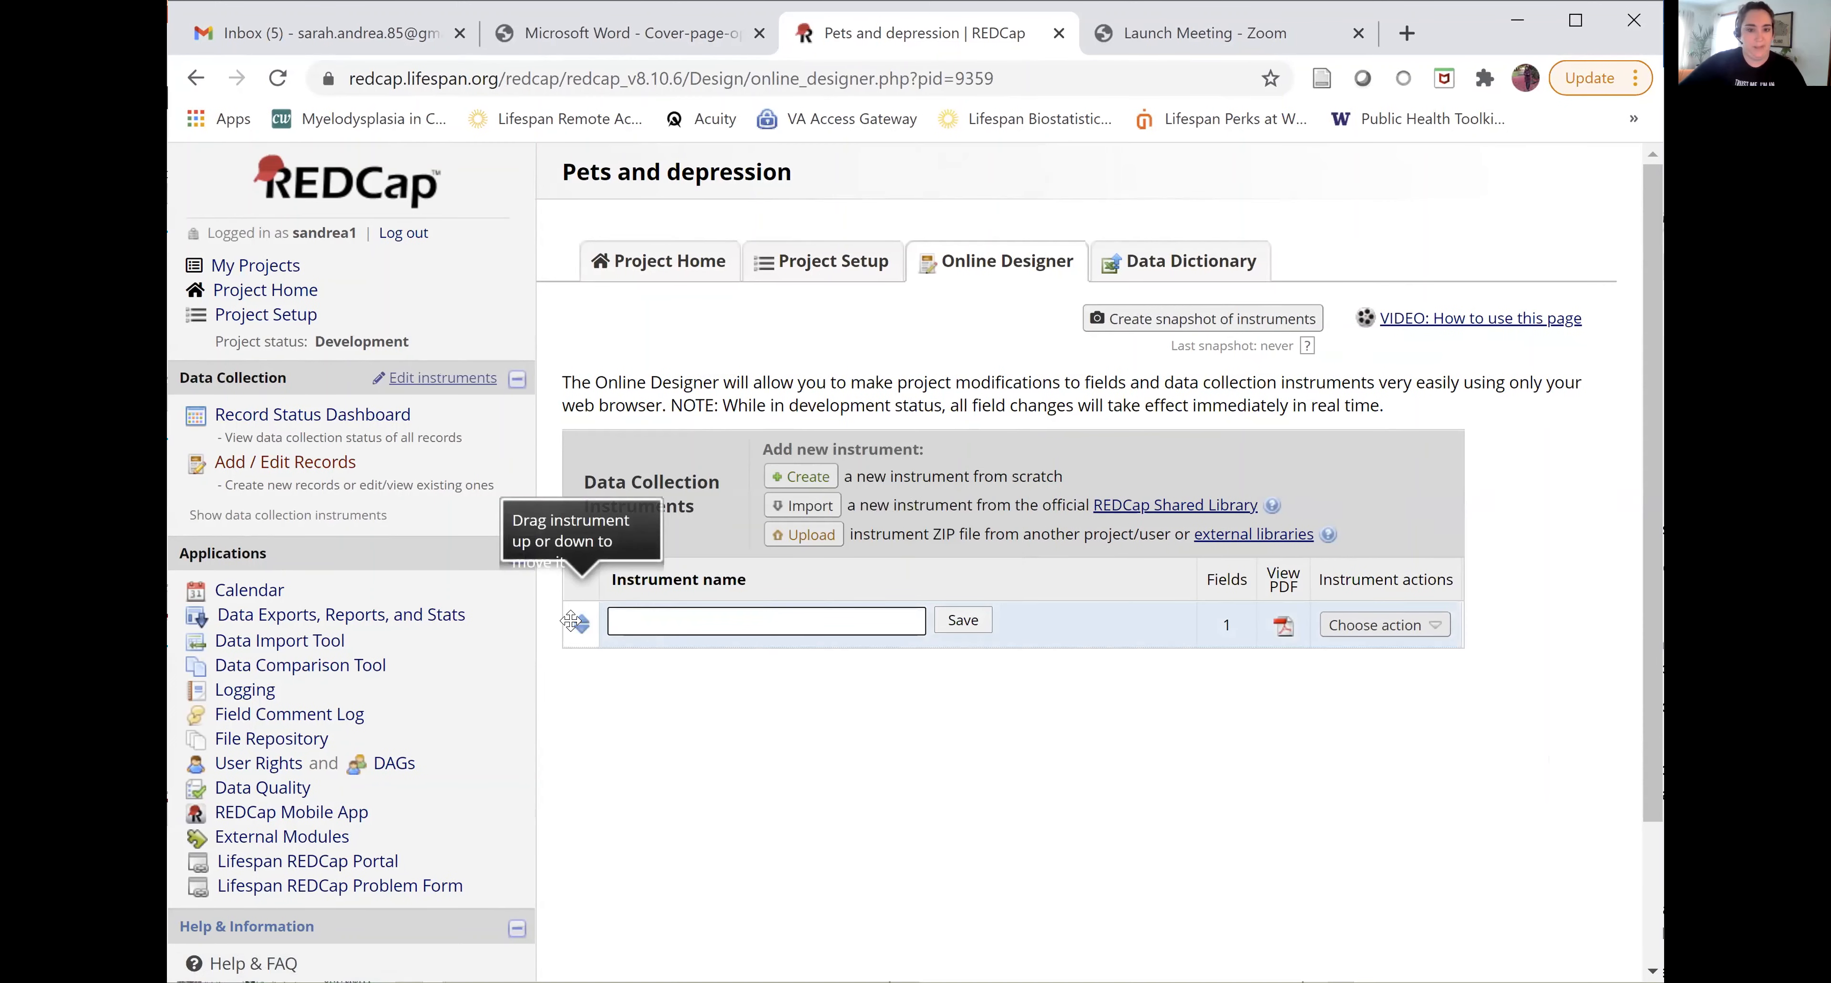
pyautogui.write('Pets')
pyautogui.press('Down')
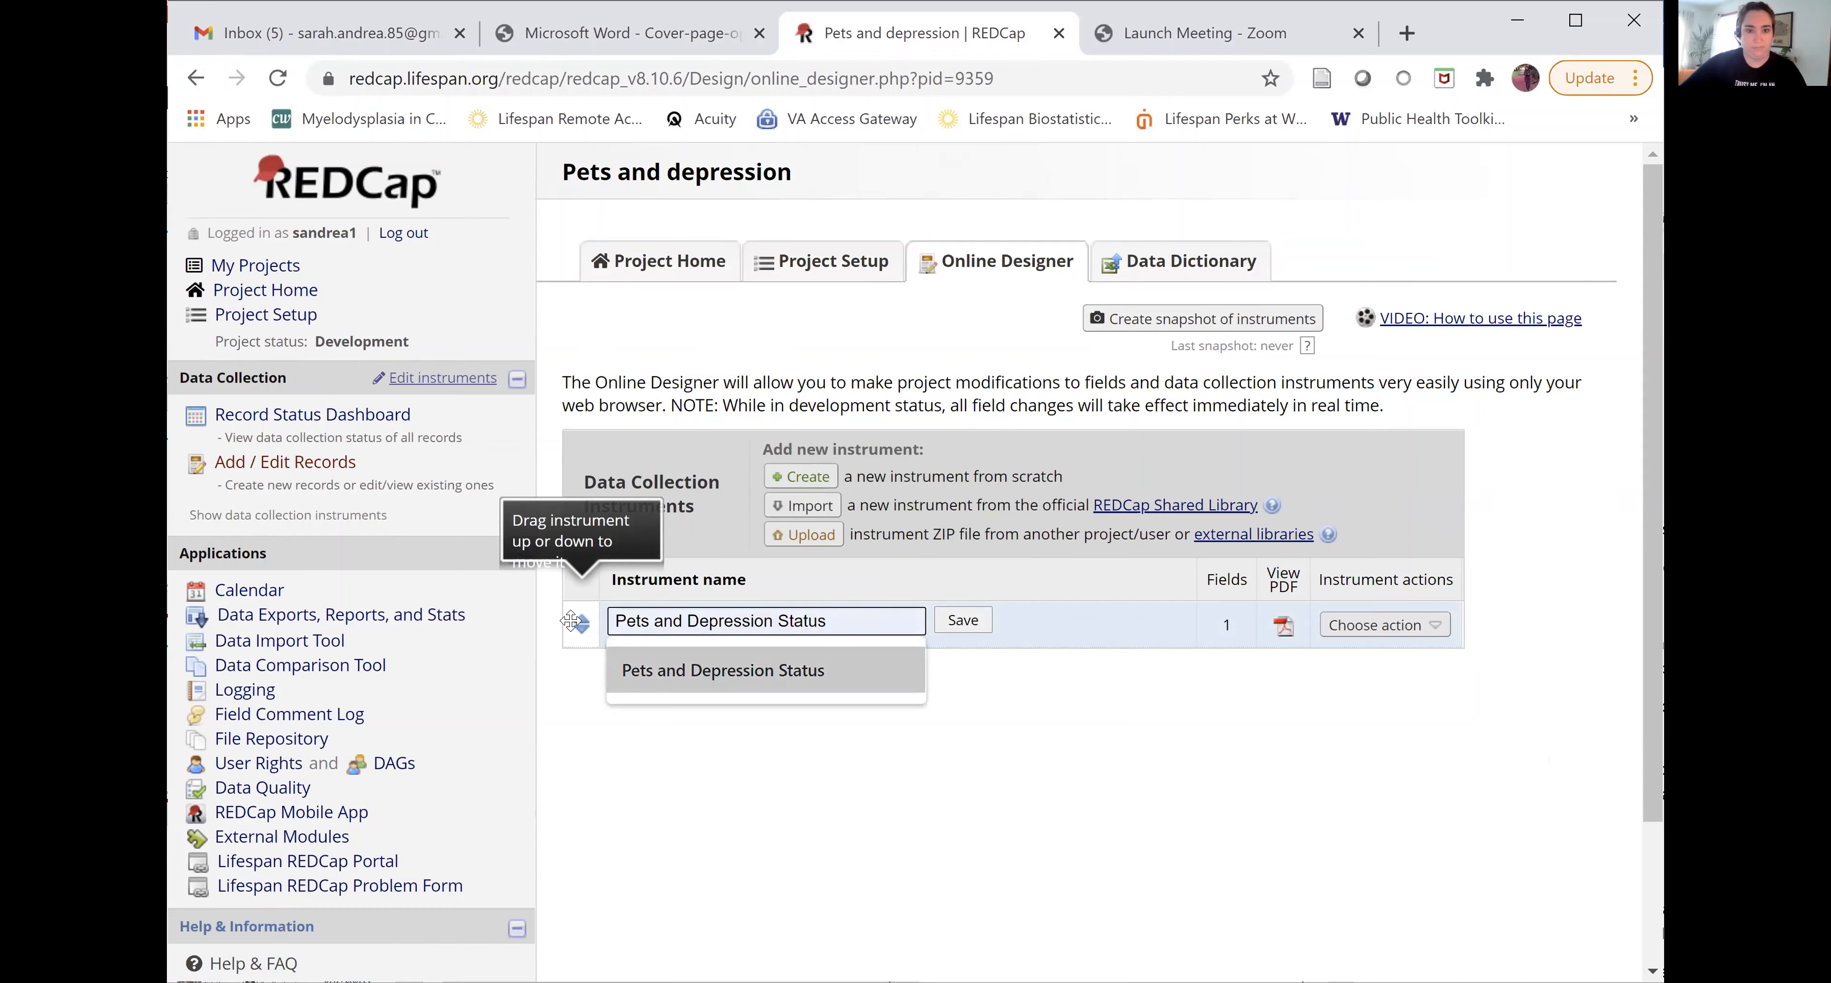
pyautogui.click(758, 668)
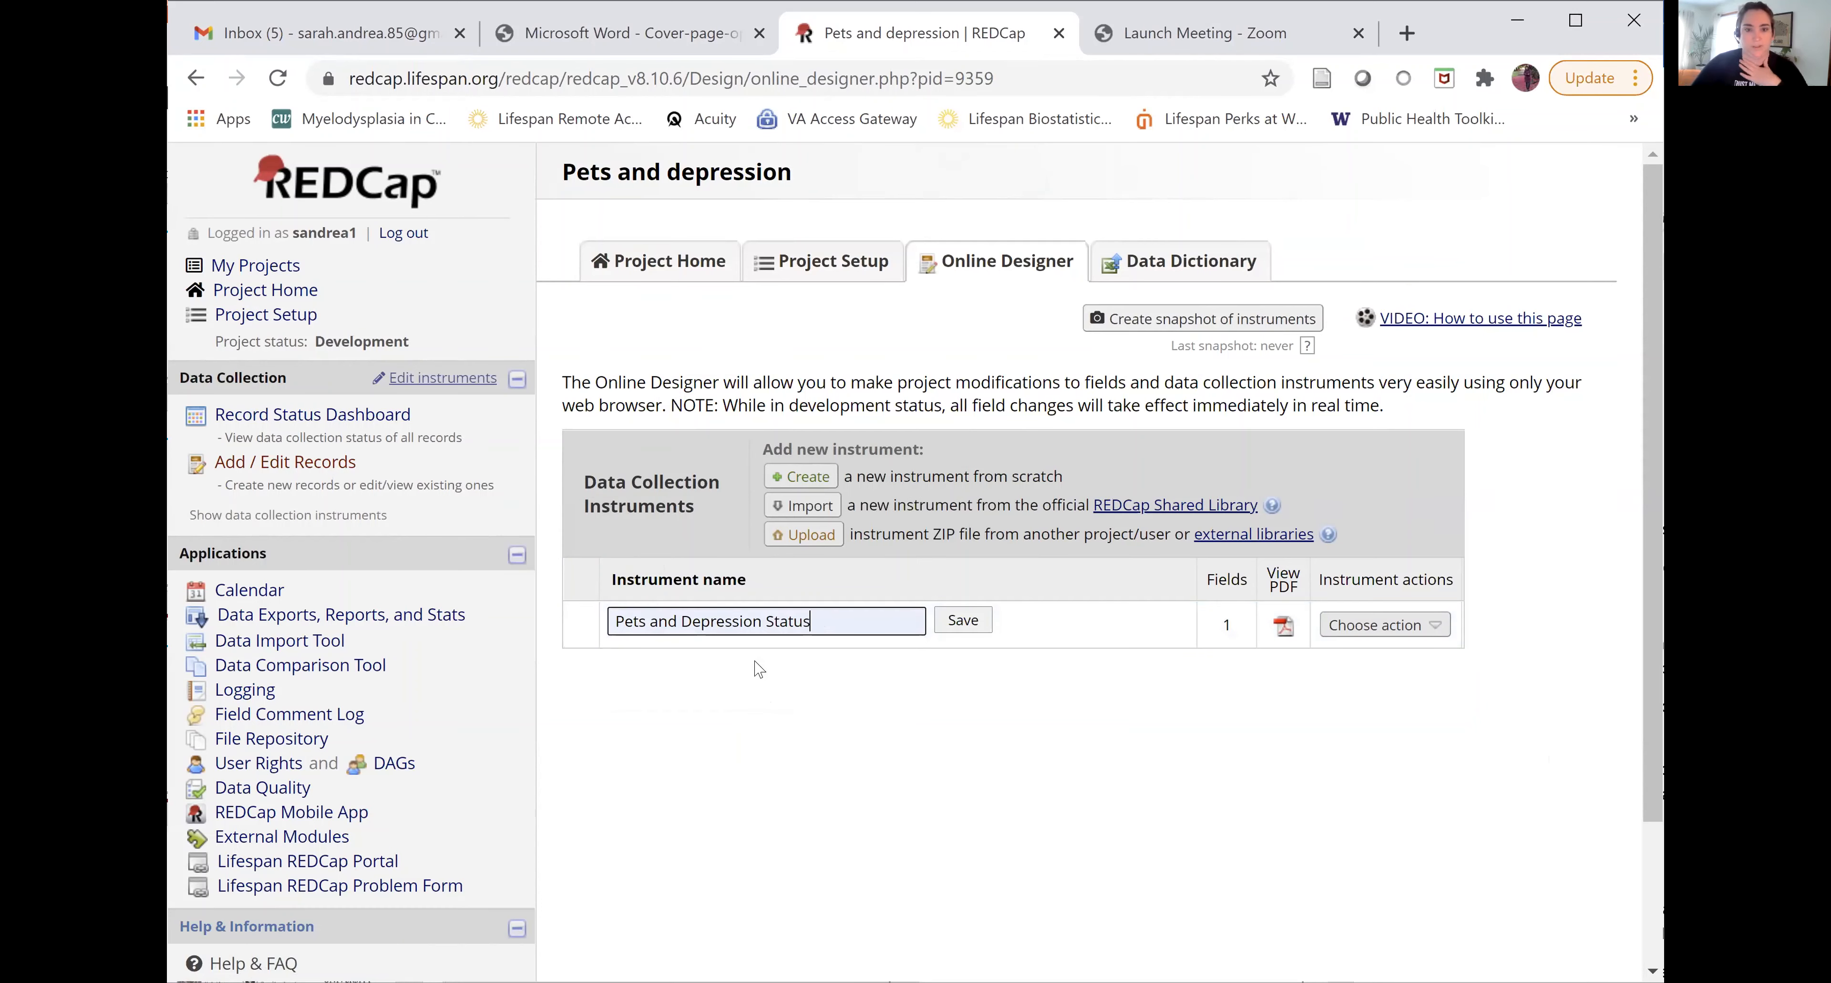
pyautogui.click(980, 623)
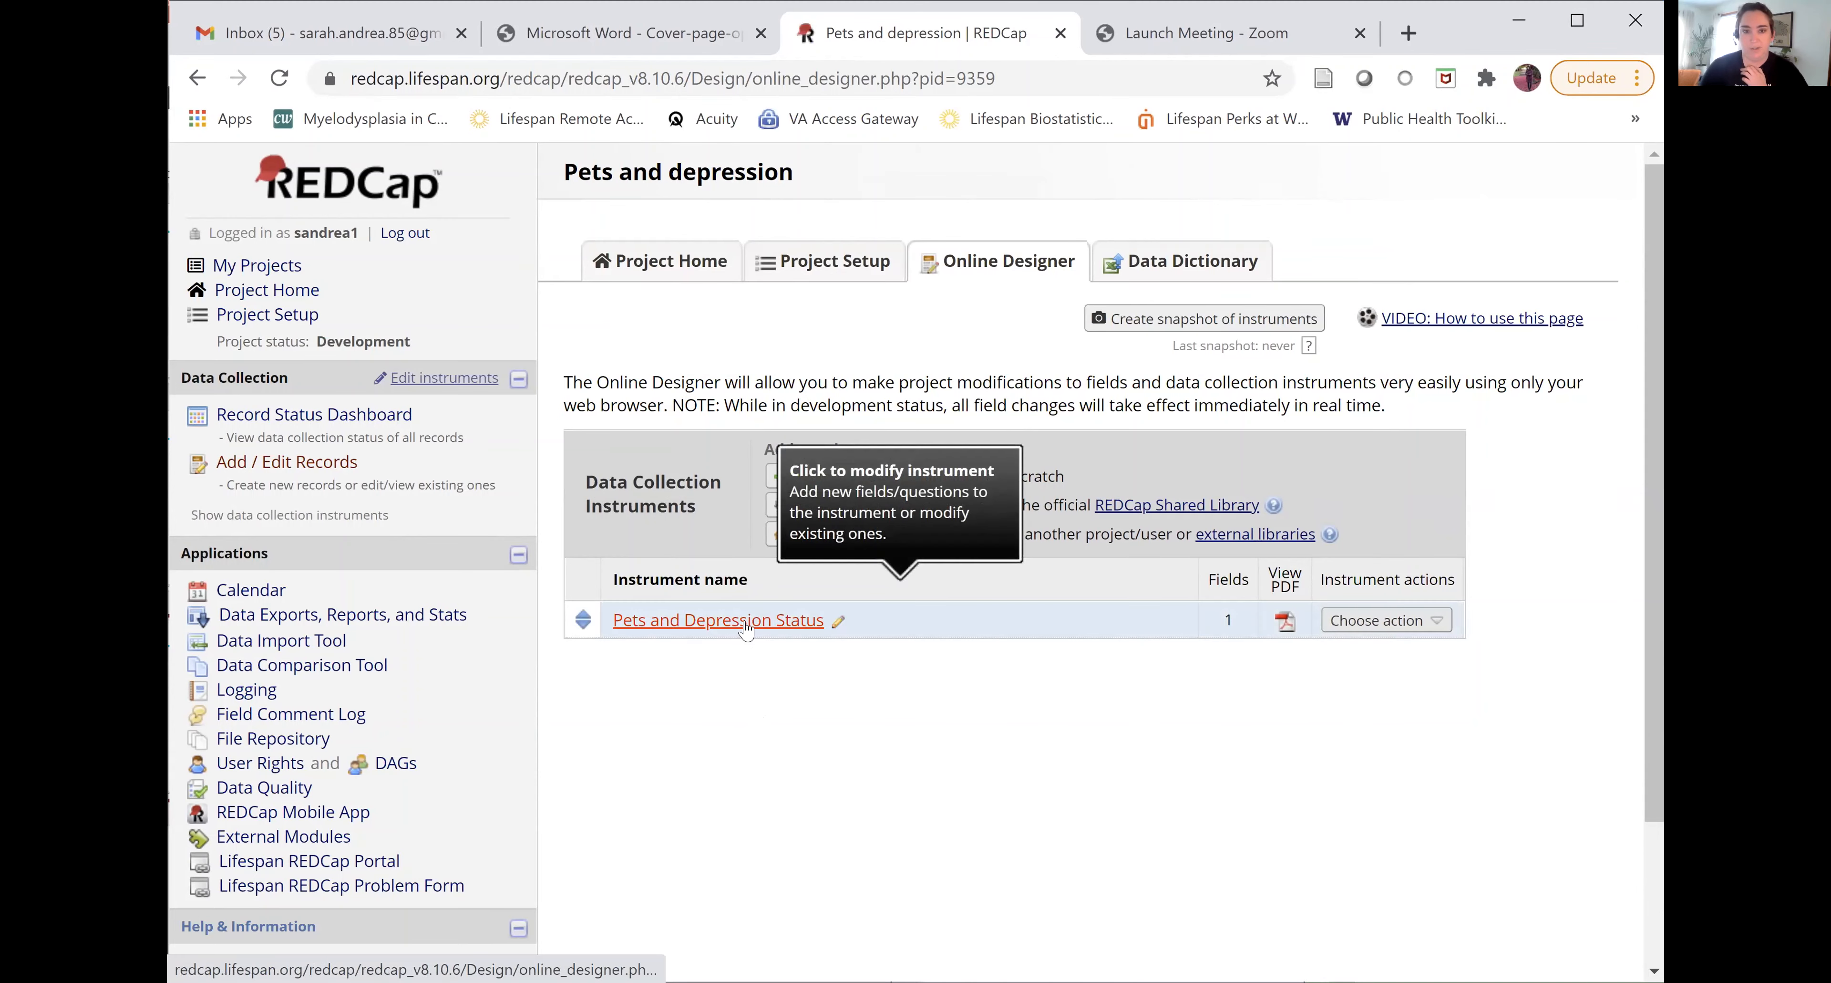
# Step: Open the Pets and Depression Status instrument and start a new field of type Yes - No below Record ID
pyautogui.click(745, 630)
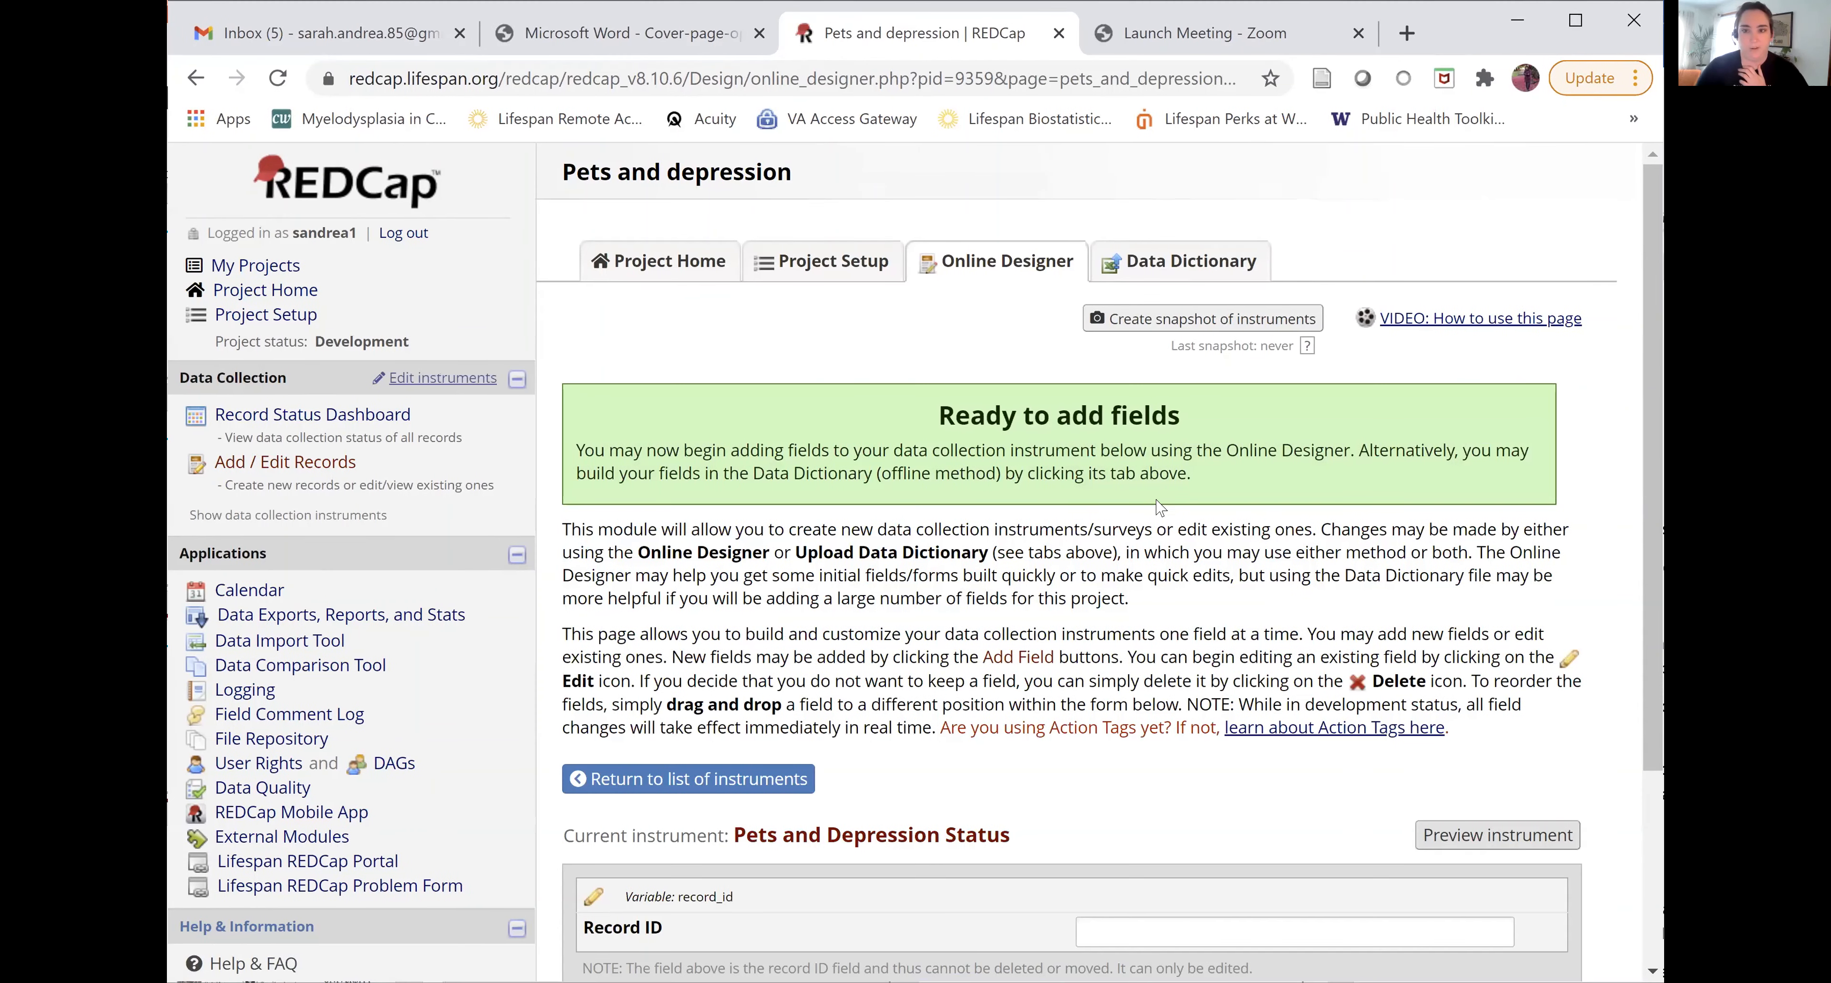
pyautogui.scroll(-5, 1649, 249)
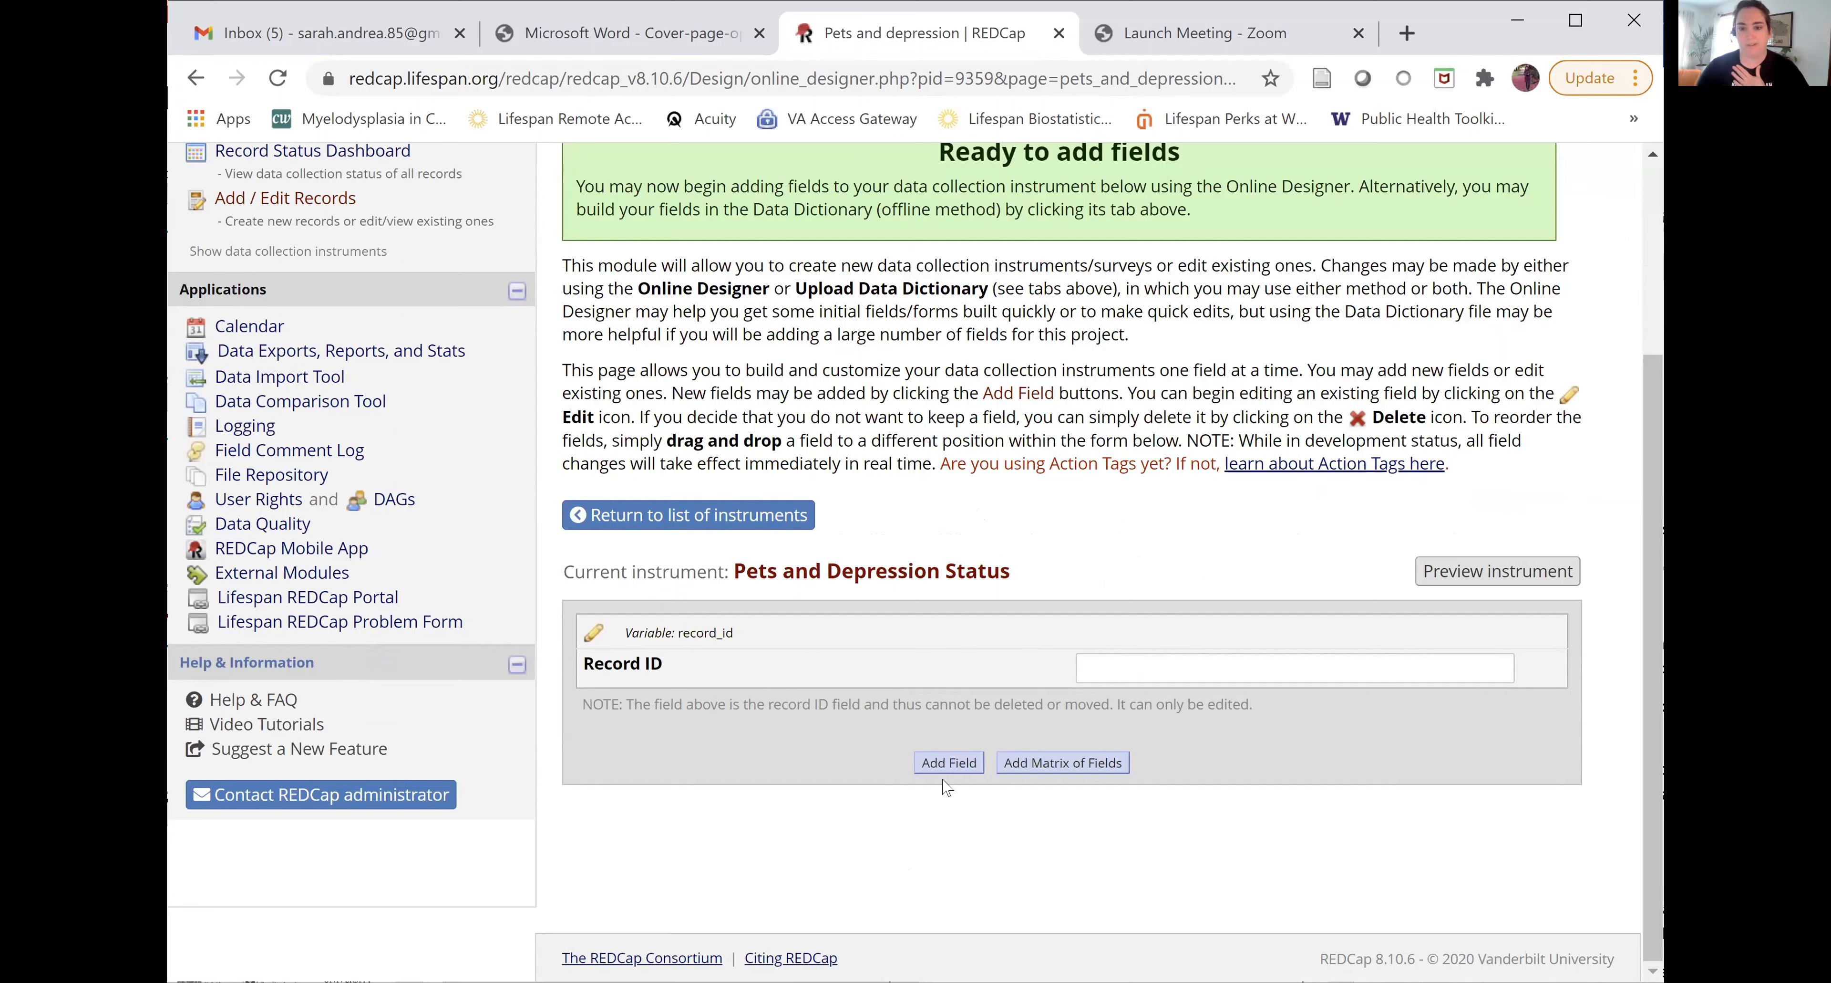
pyautogui.click(946, 766)
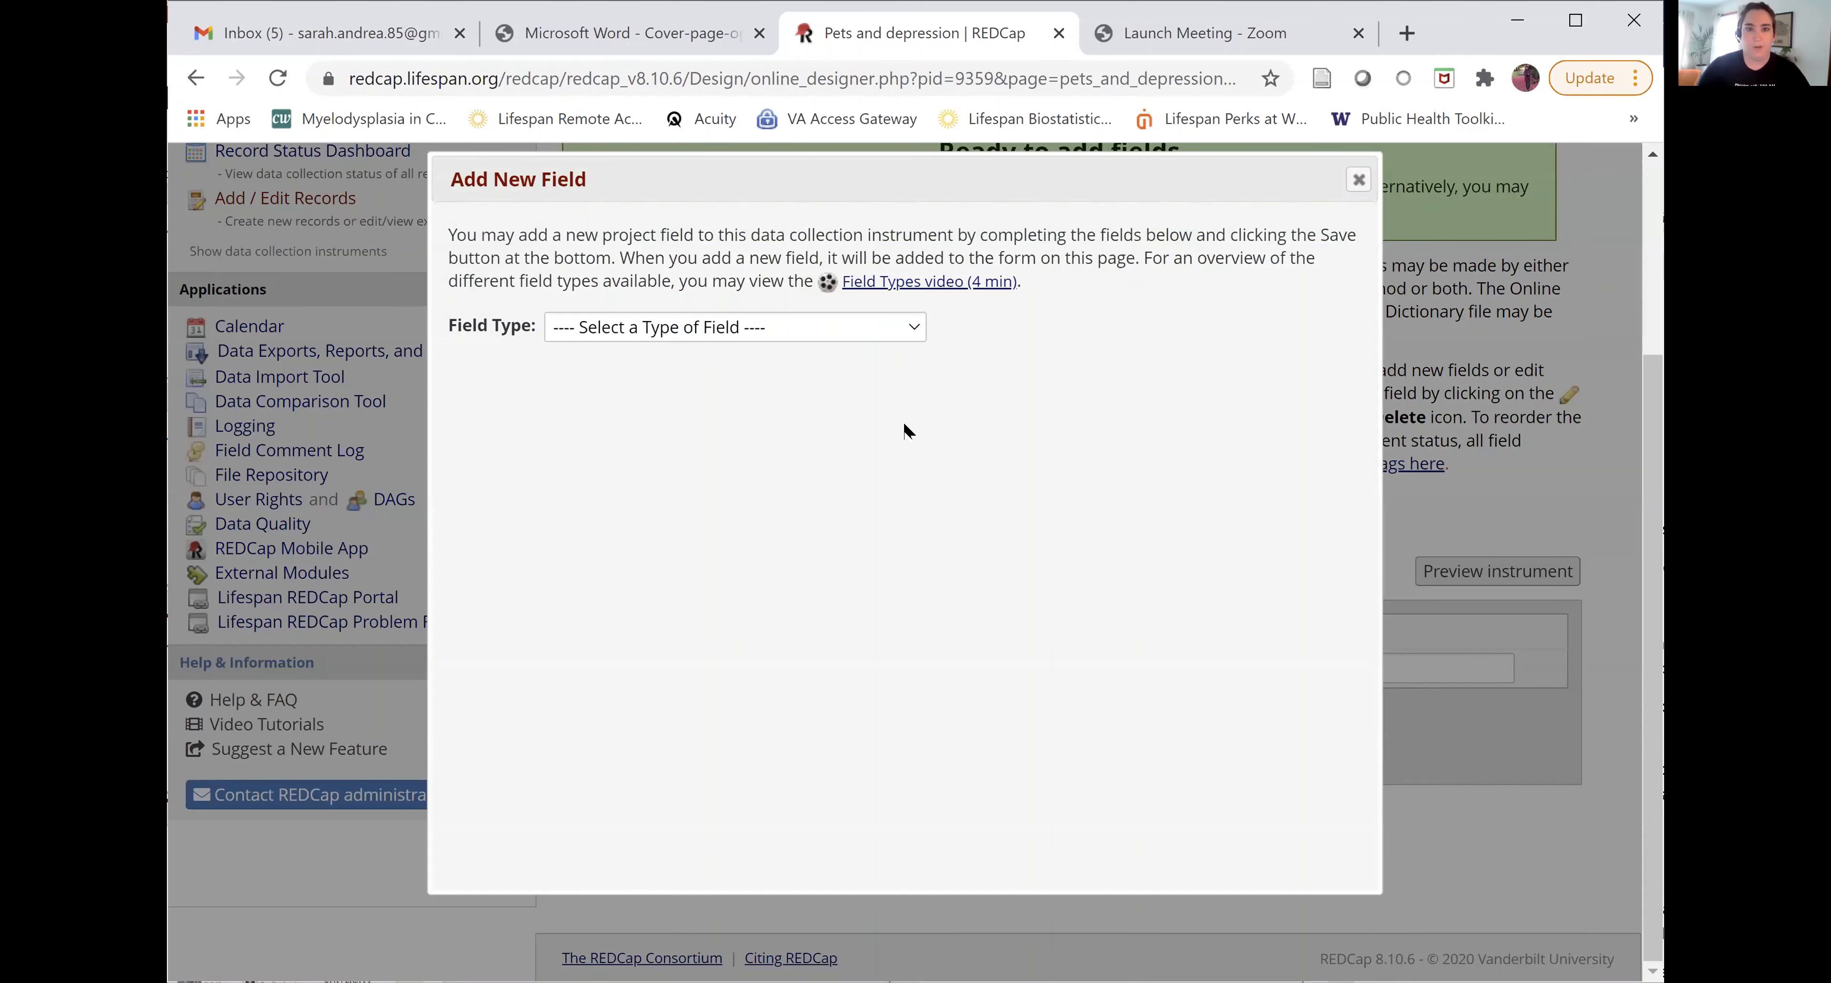
pyautogui.click(888, 331)
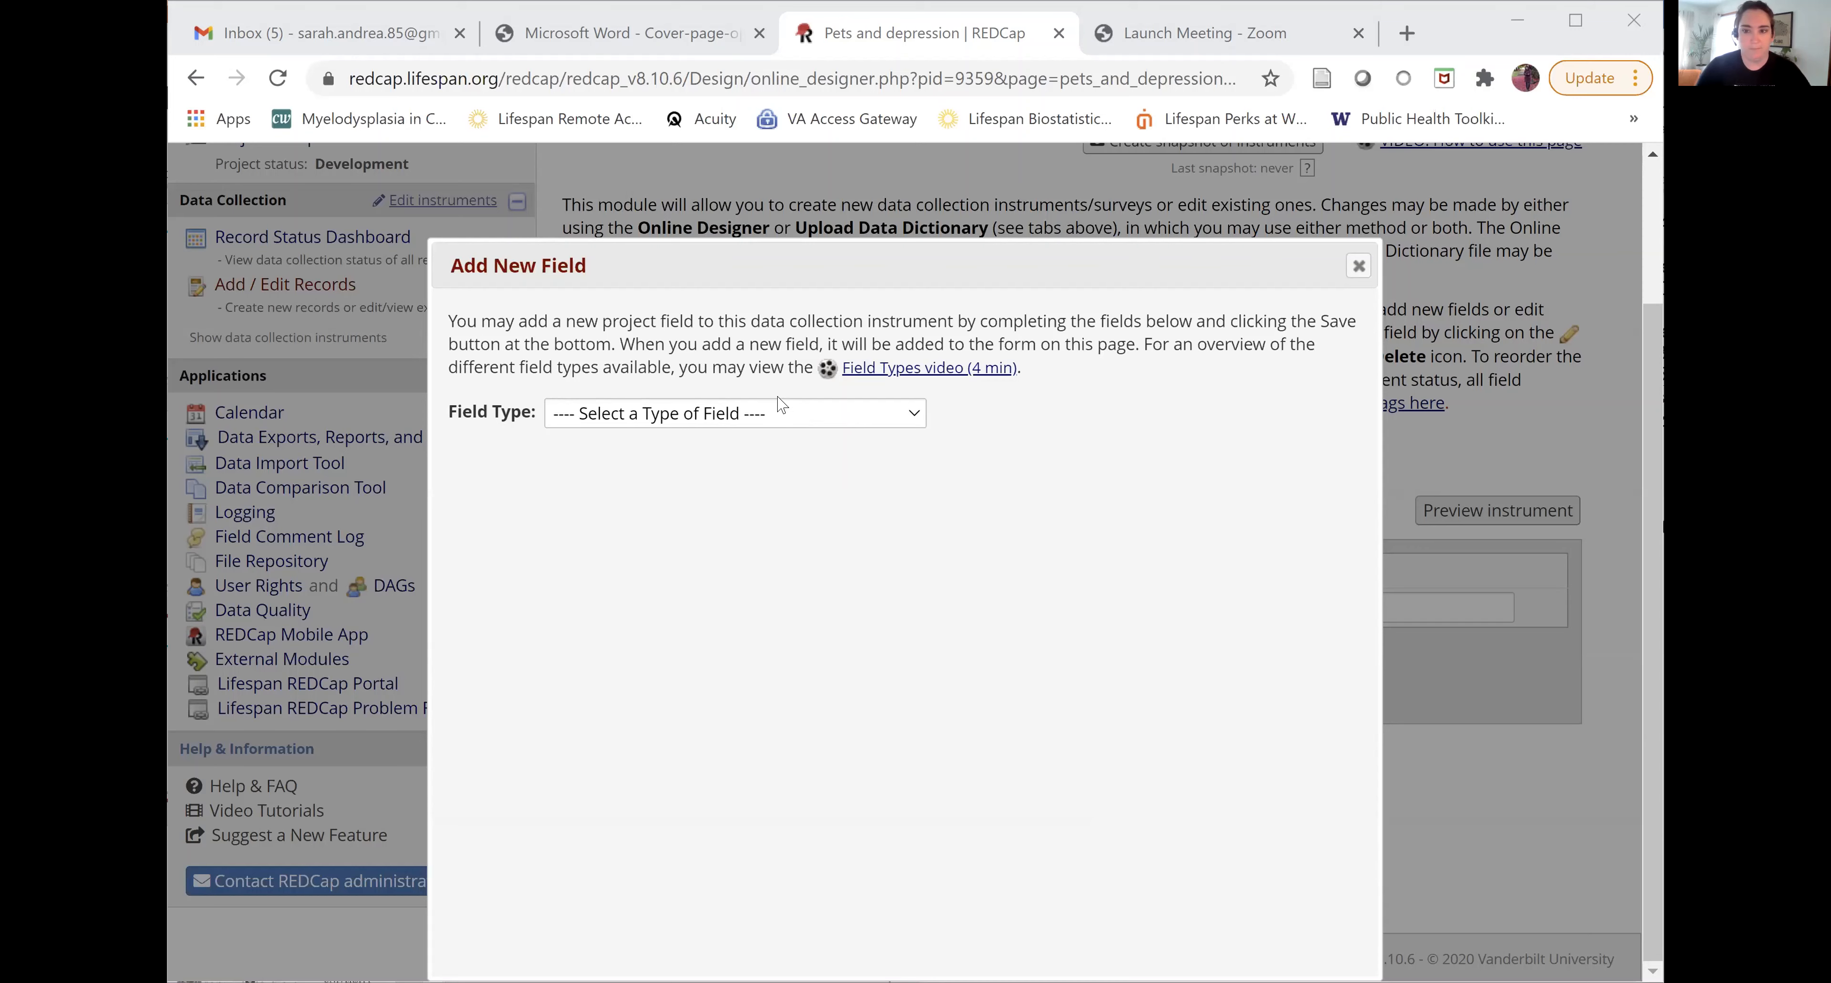
pyautogui.click(740, 413)
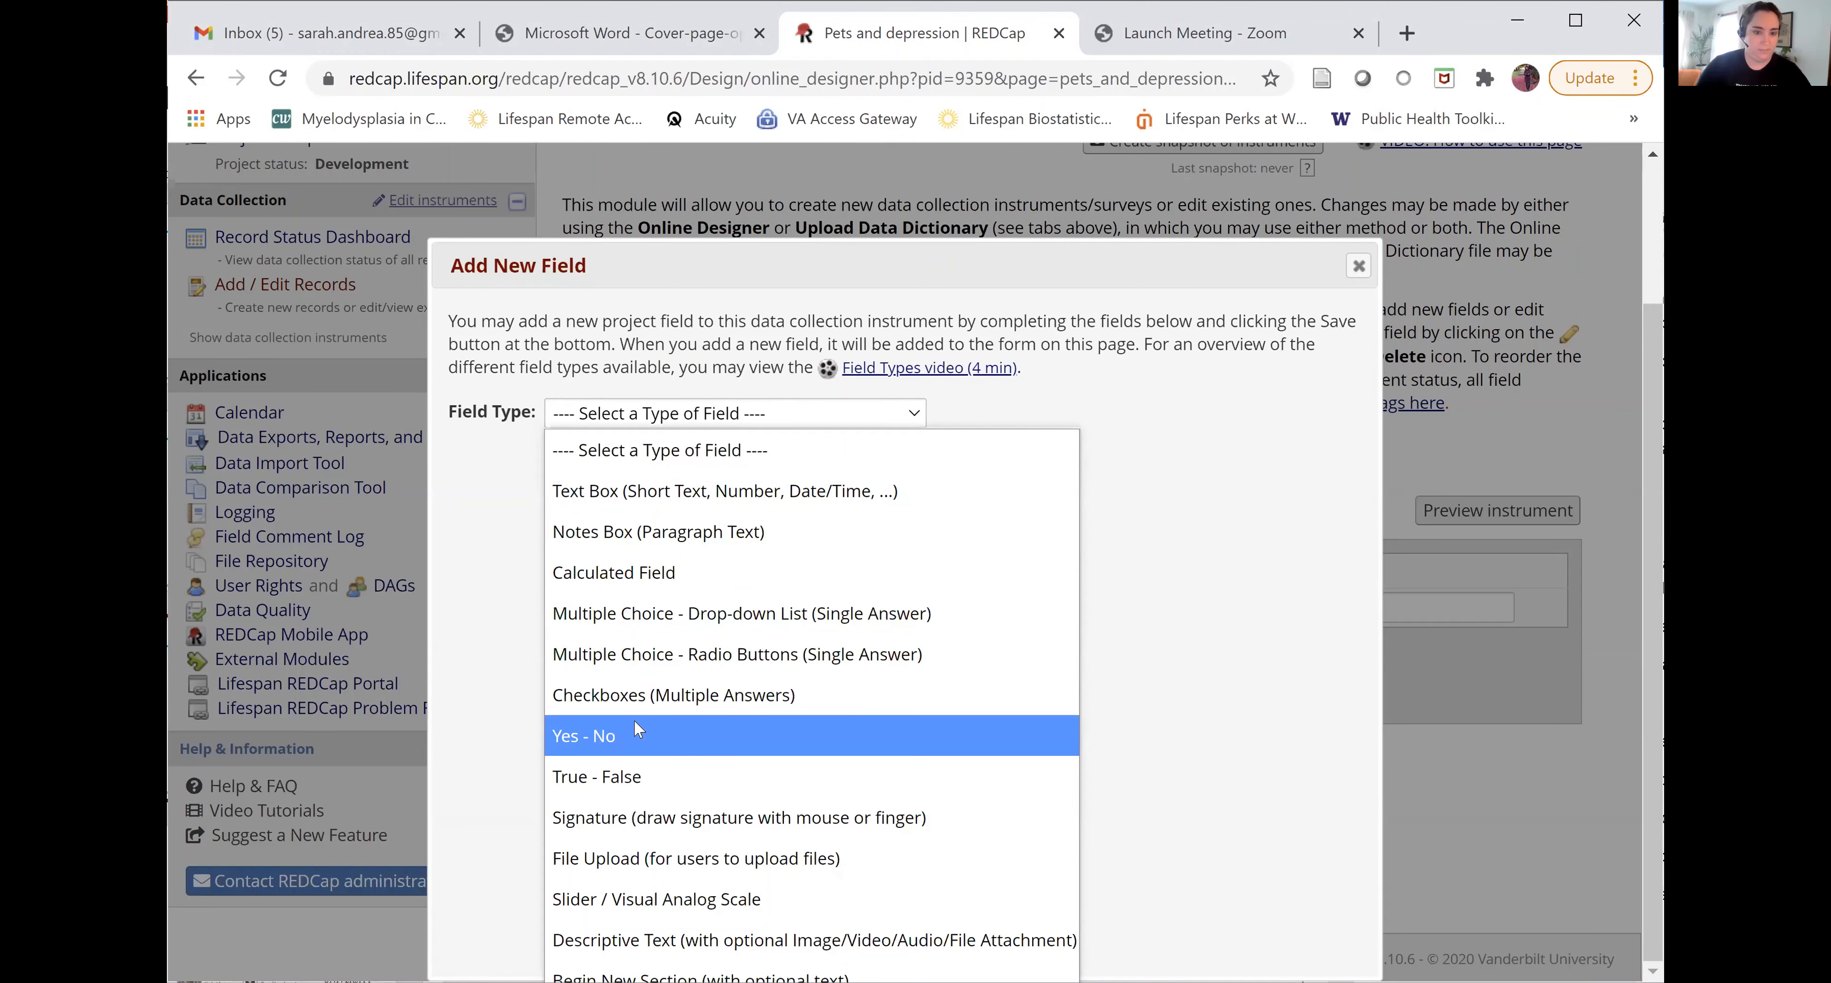
pyautogui.click(637, 732)
# Step: Label the Yes - No field "Do you have any pets?" and check its fixed choices
pyautogui.write('DO yo')
pyautogui.press('BackSpace')
pyautogui.press('BackSpace')
pyautogui.press('BackSpace')
pyautogui.press('BackSpace')
pyautogui.write('you')
pyautogui.press('BackSpace')
pyautogui.press('BackSpace')
pyautogui.press('BackSpace')
pyautogui.write('o')
pyautogui.press('BackSpace')
pyautogui.press('BackSpace')
pyautogui.write('o')
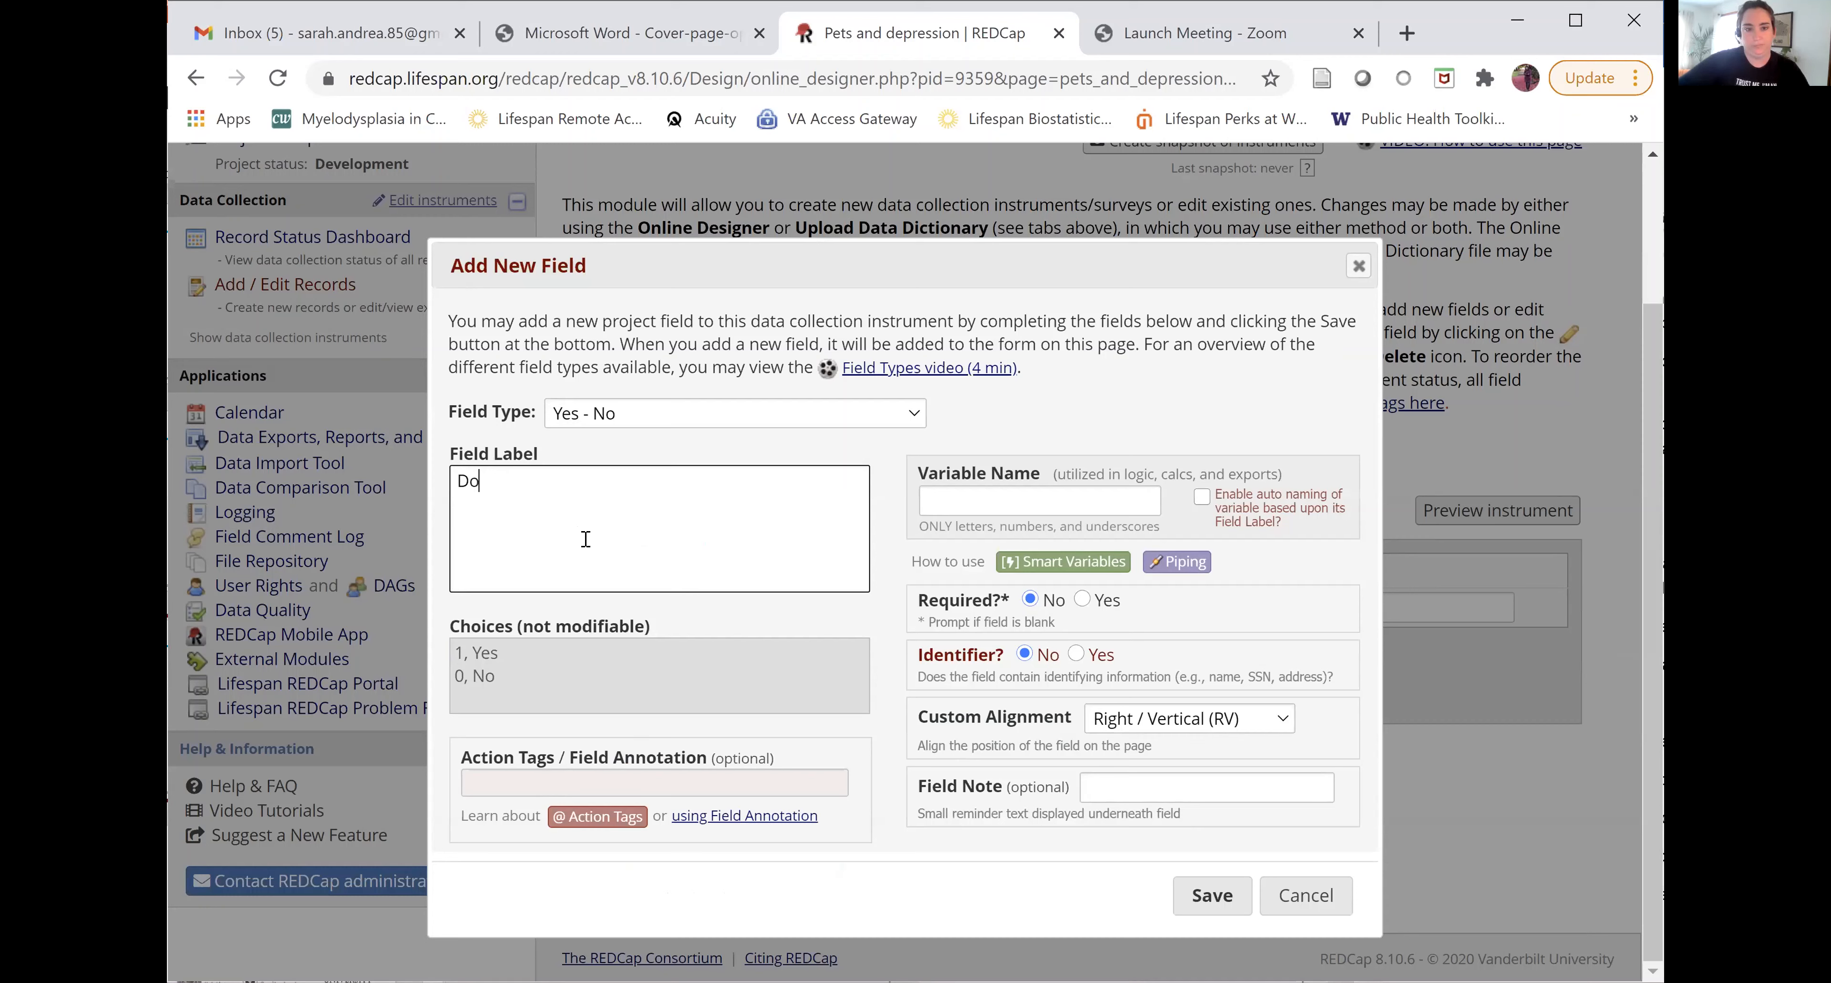
pyautogui.write(' you have an')
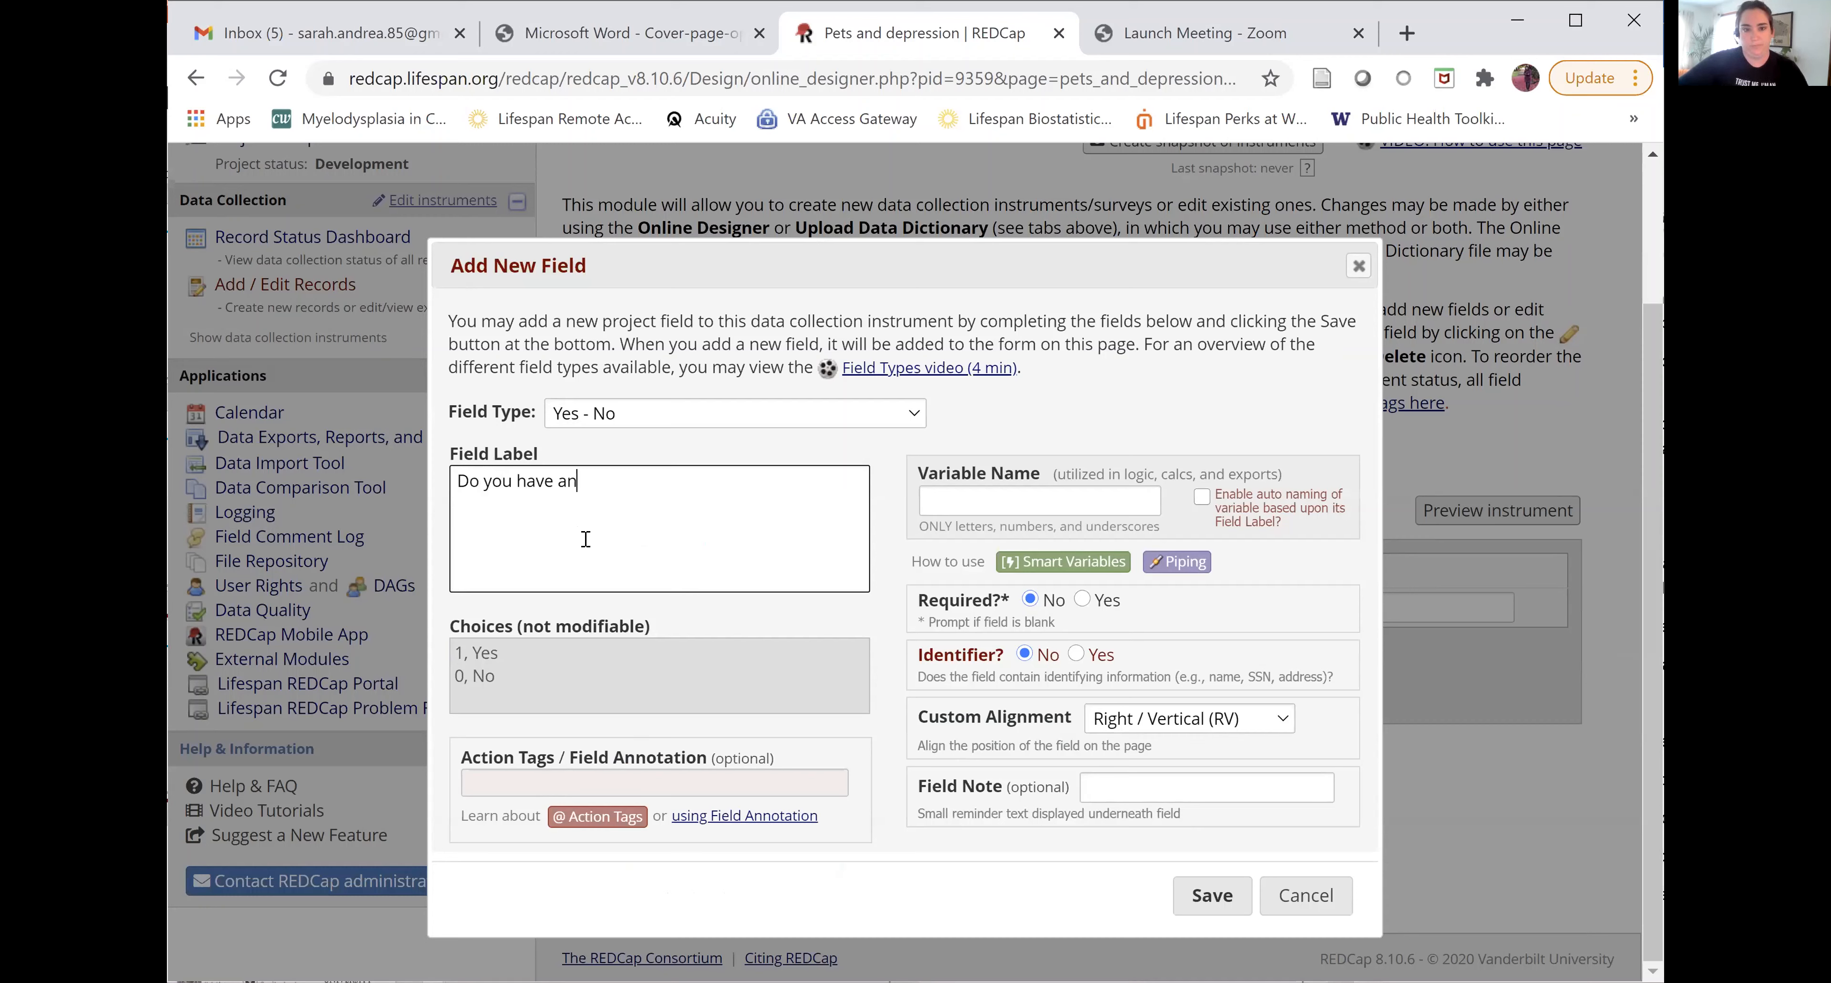
pyautogui.write('y pets?')
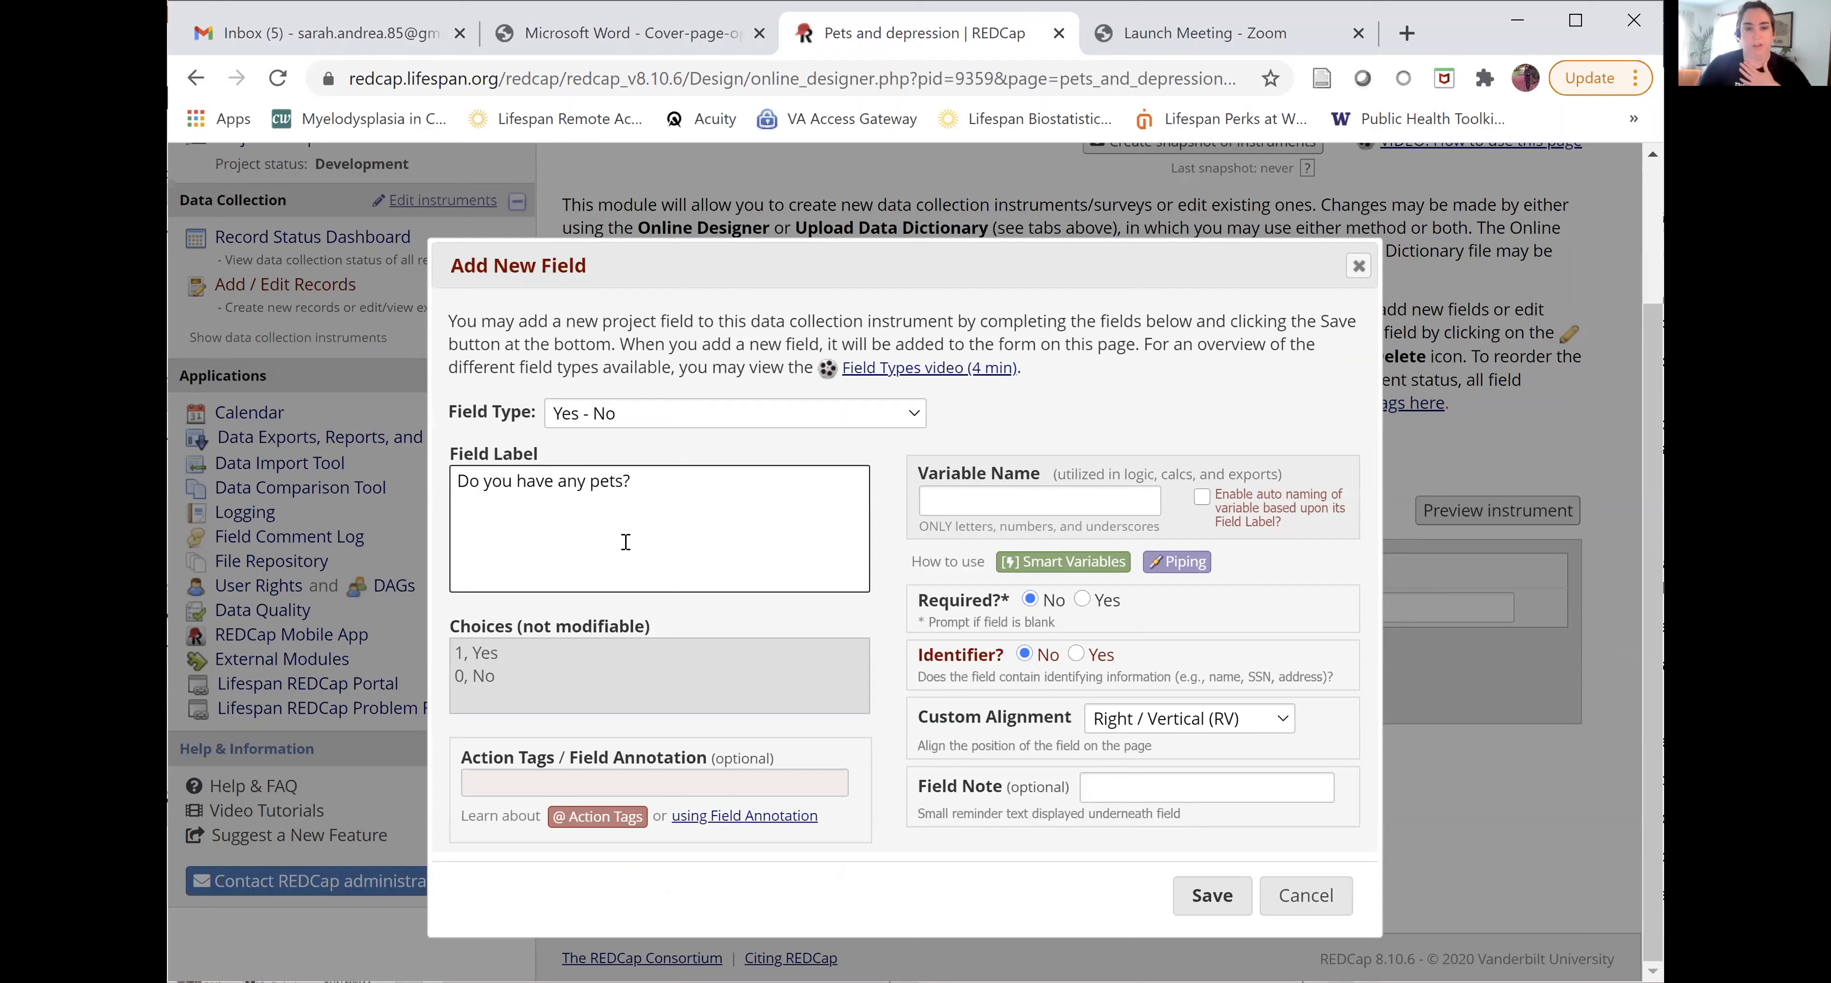
pyautogui.moveTo(632, 483); pyautogui.dragTo(426, 480)
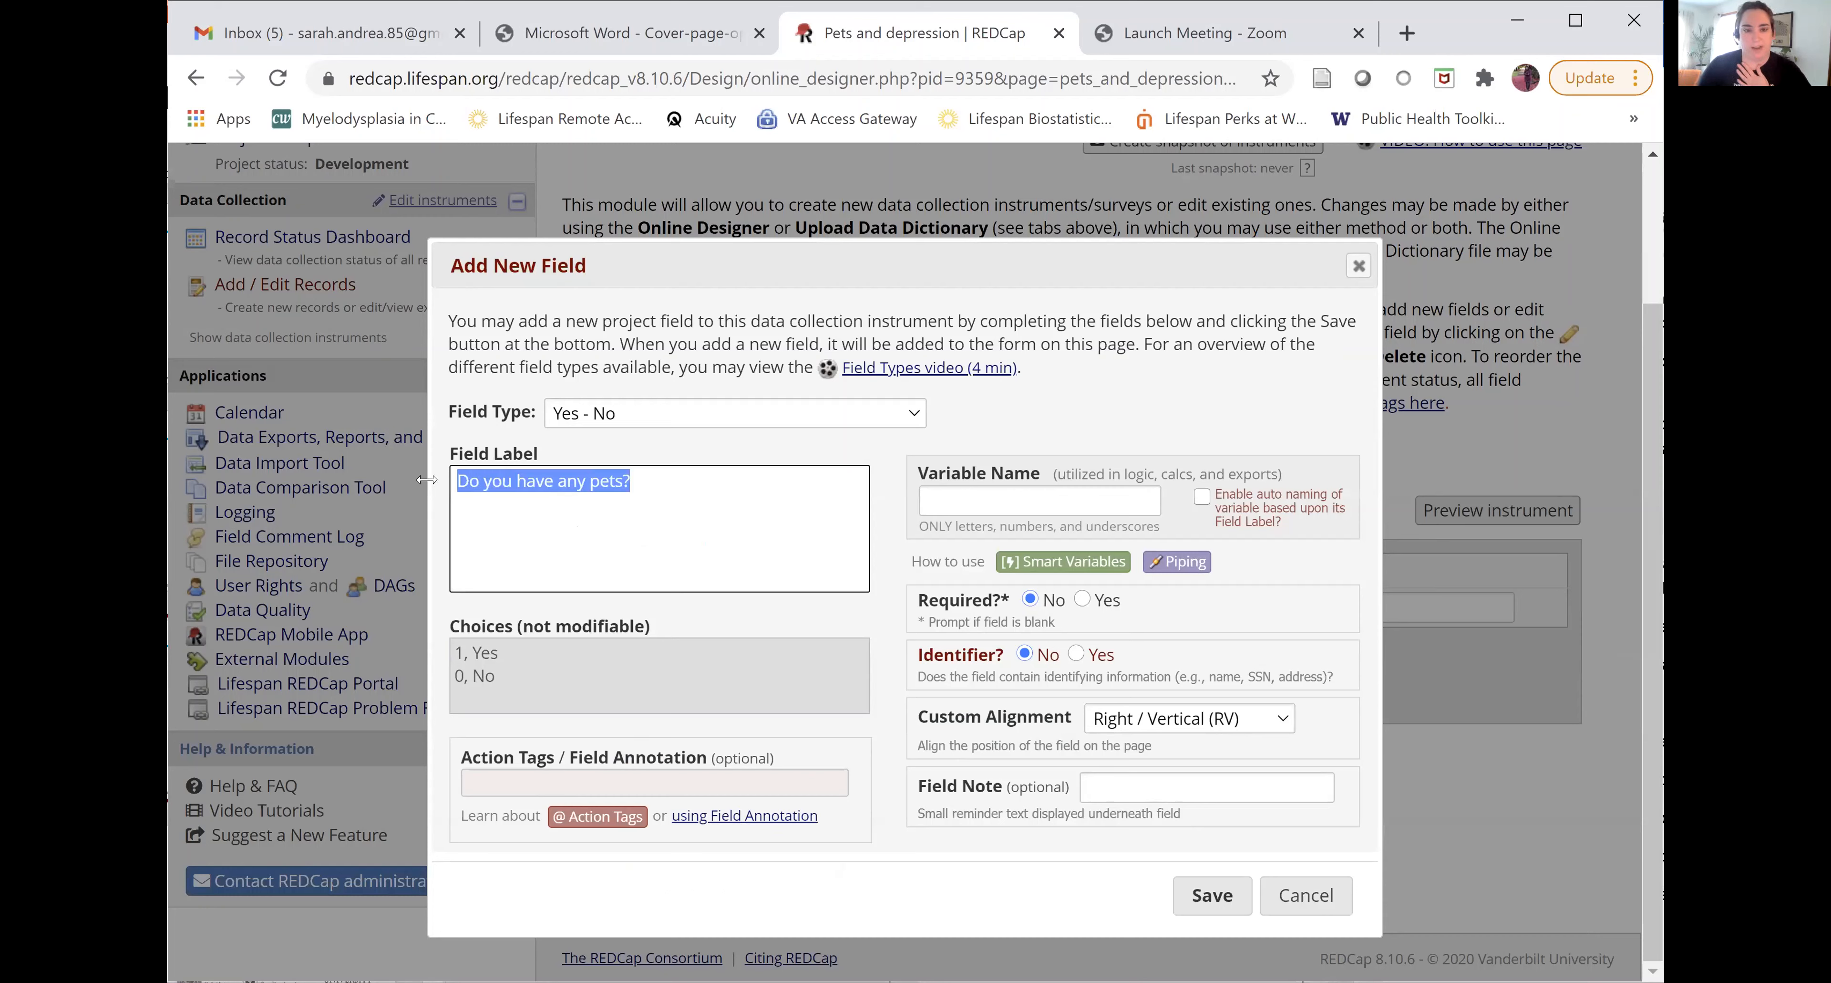
pyautogui.click(674, 501)
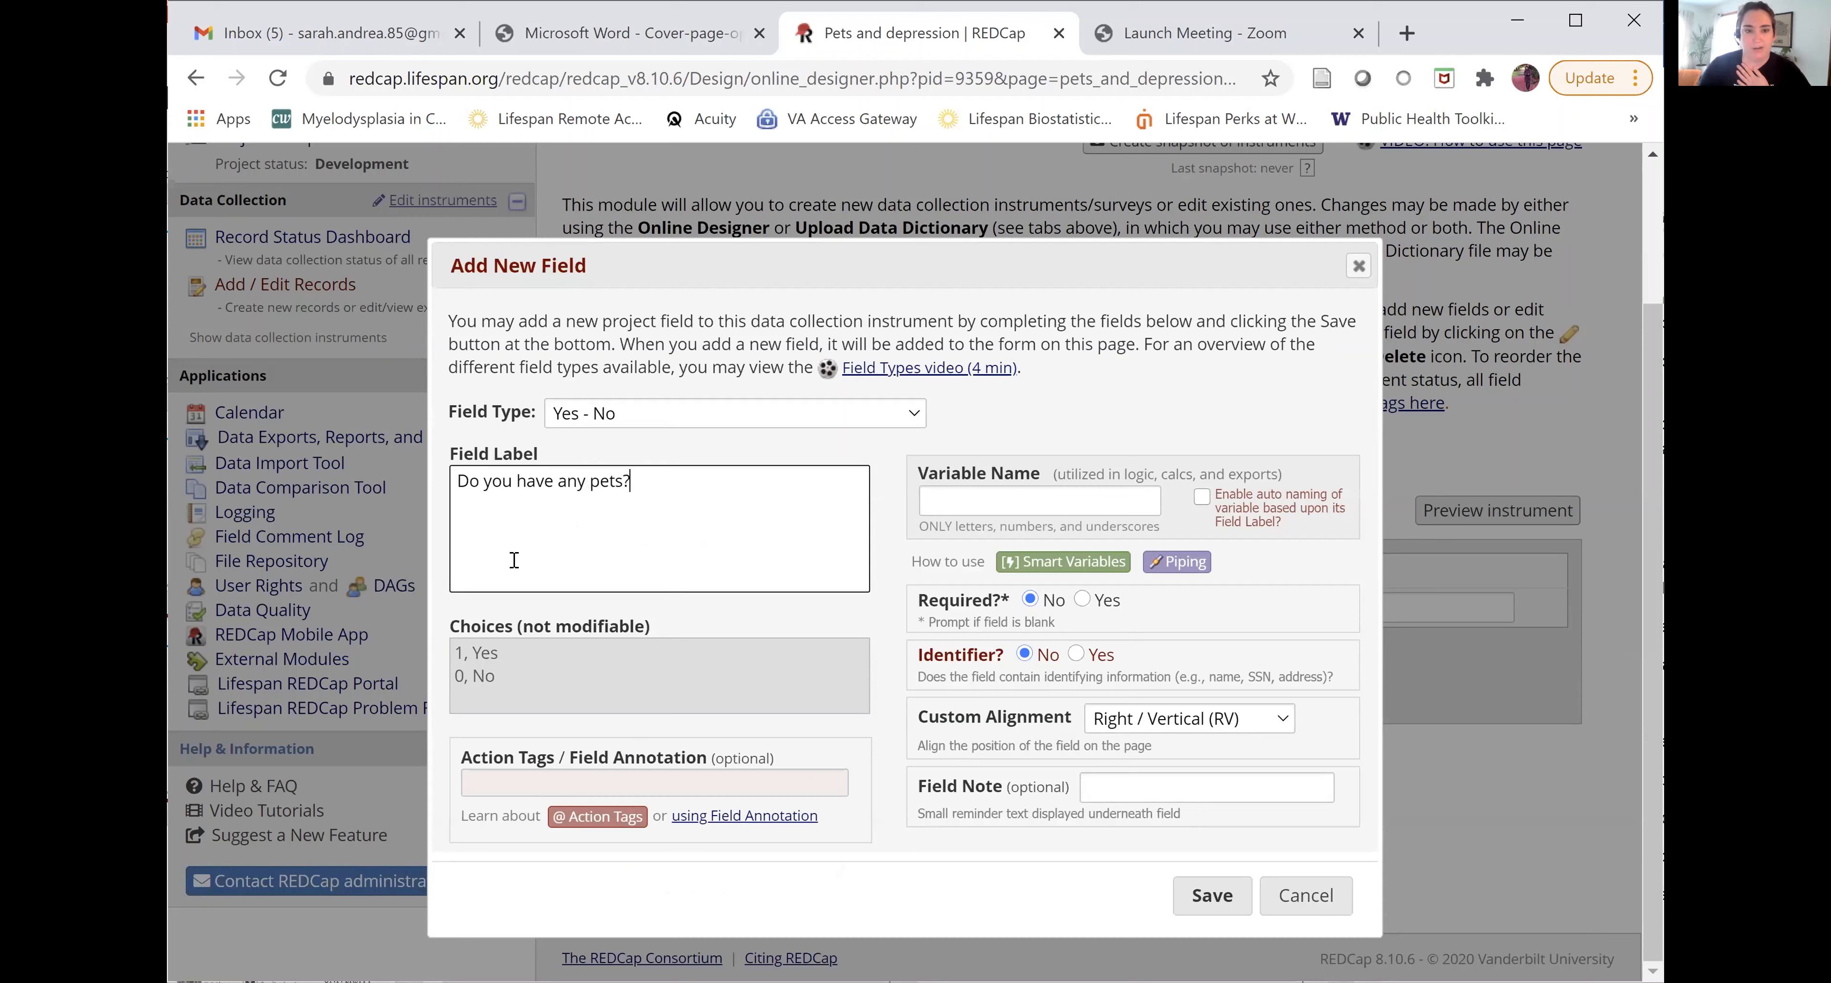
pyautogui.click(464, 652)
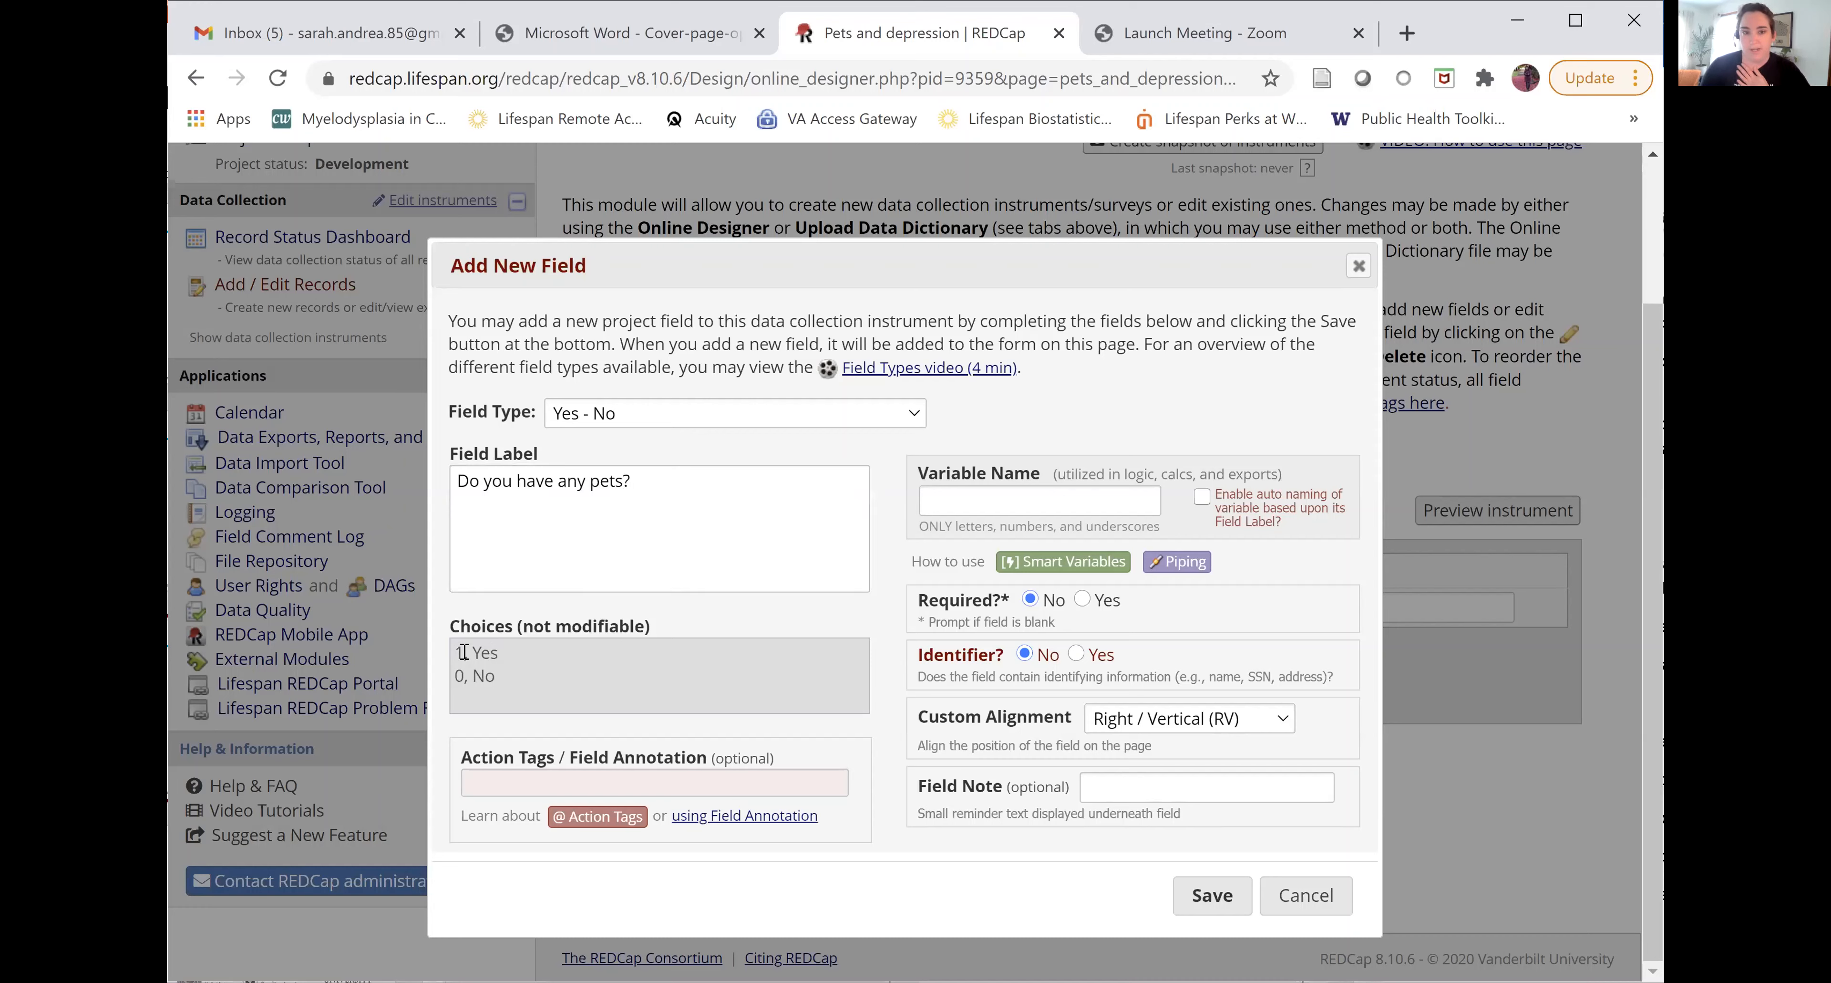
# Step: Name the pet ownership field's variable any_pets
pyautogui.click(983, 496)
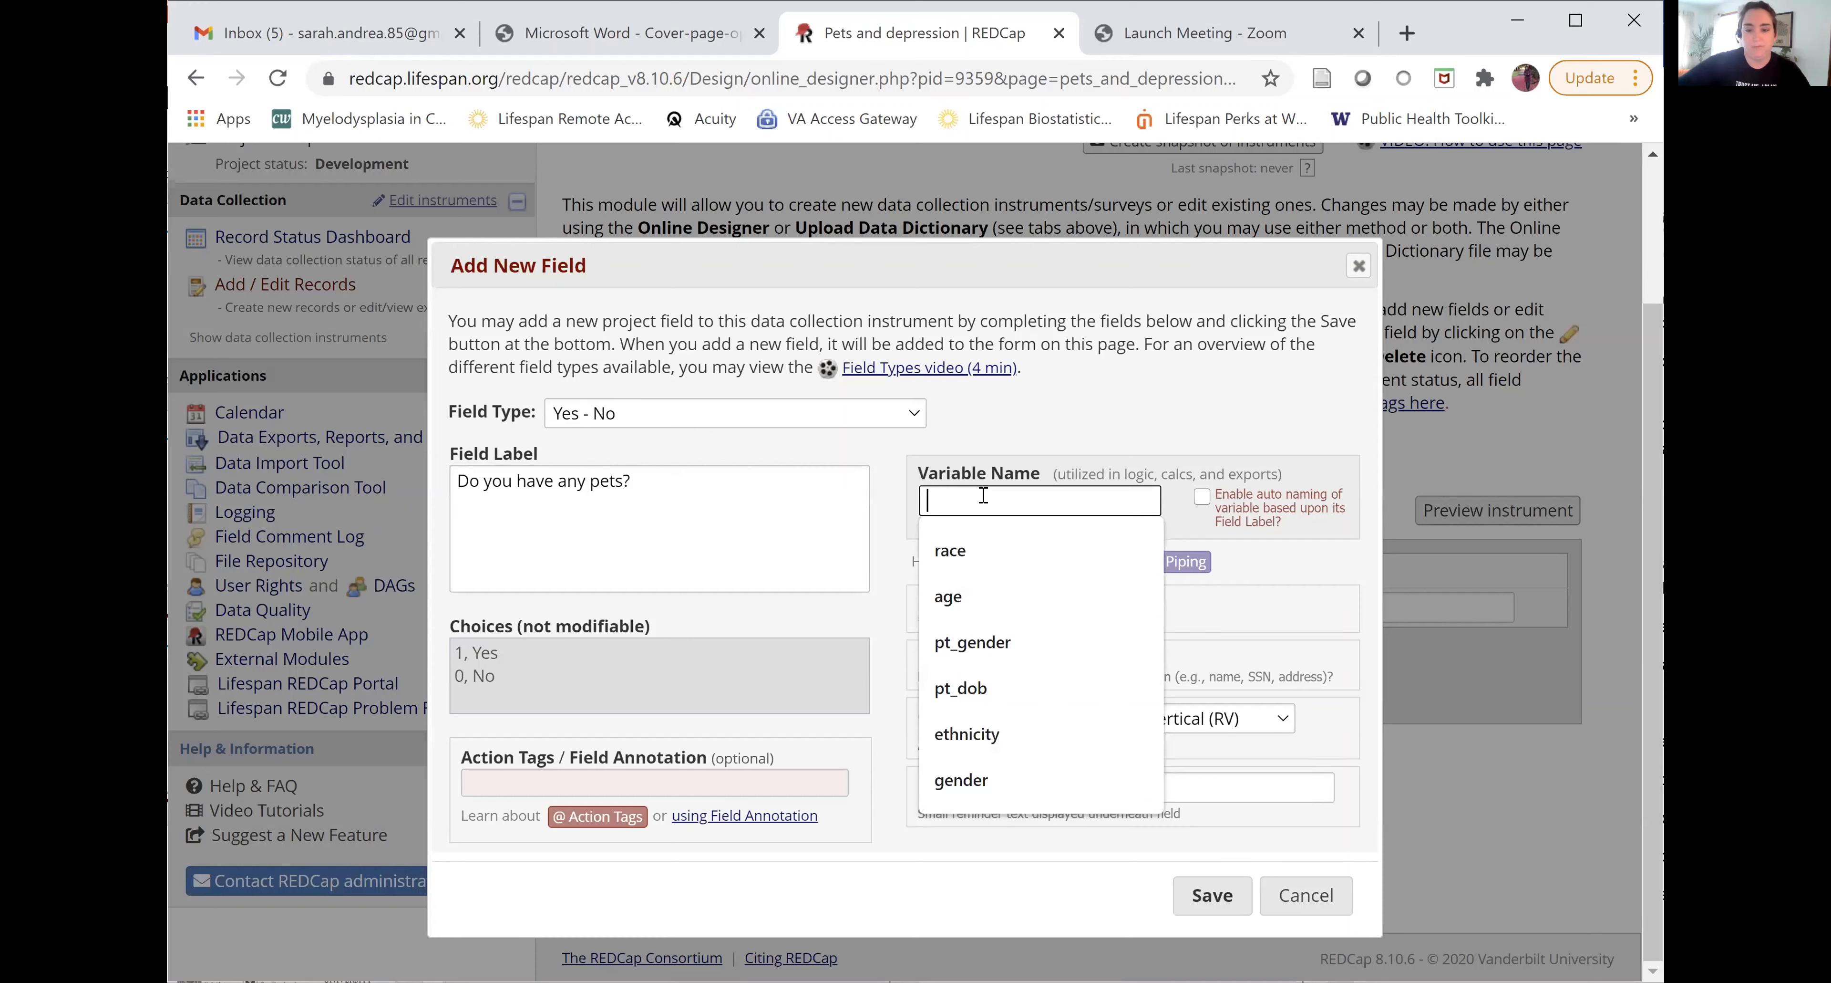
pyautogui.write('any_')
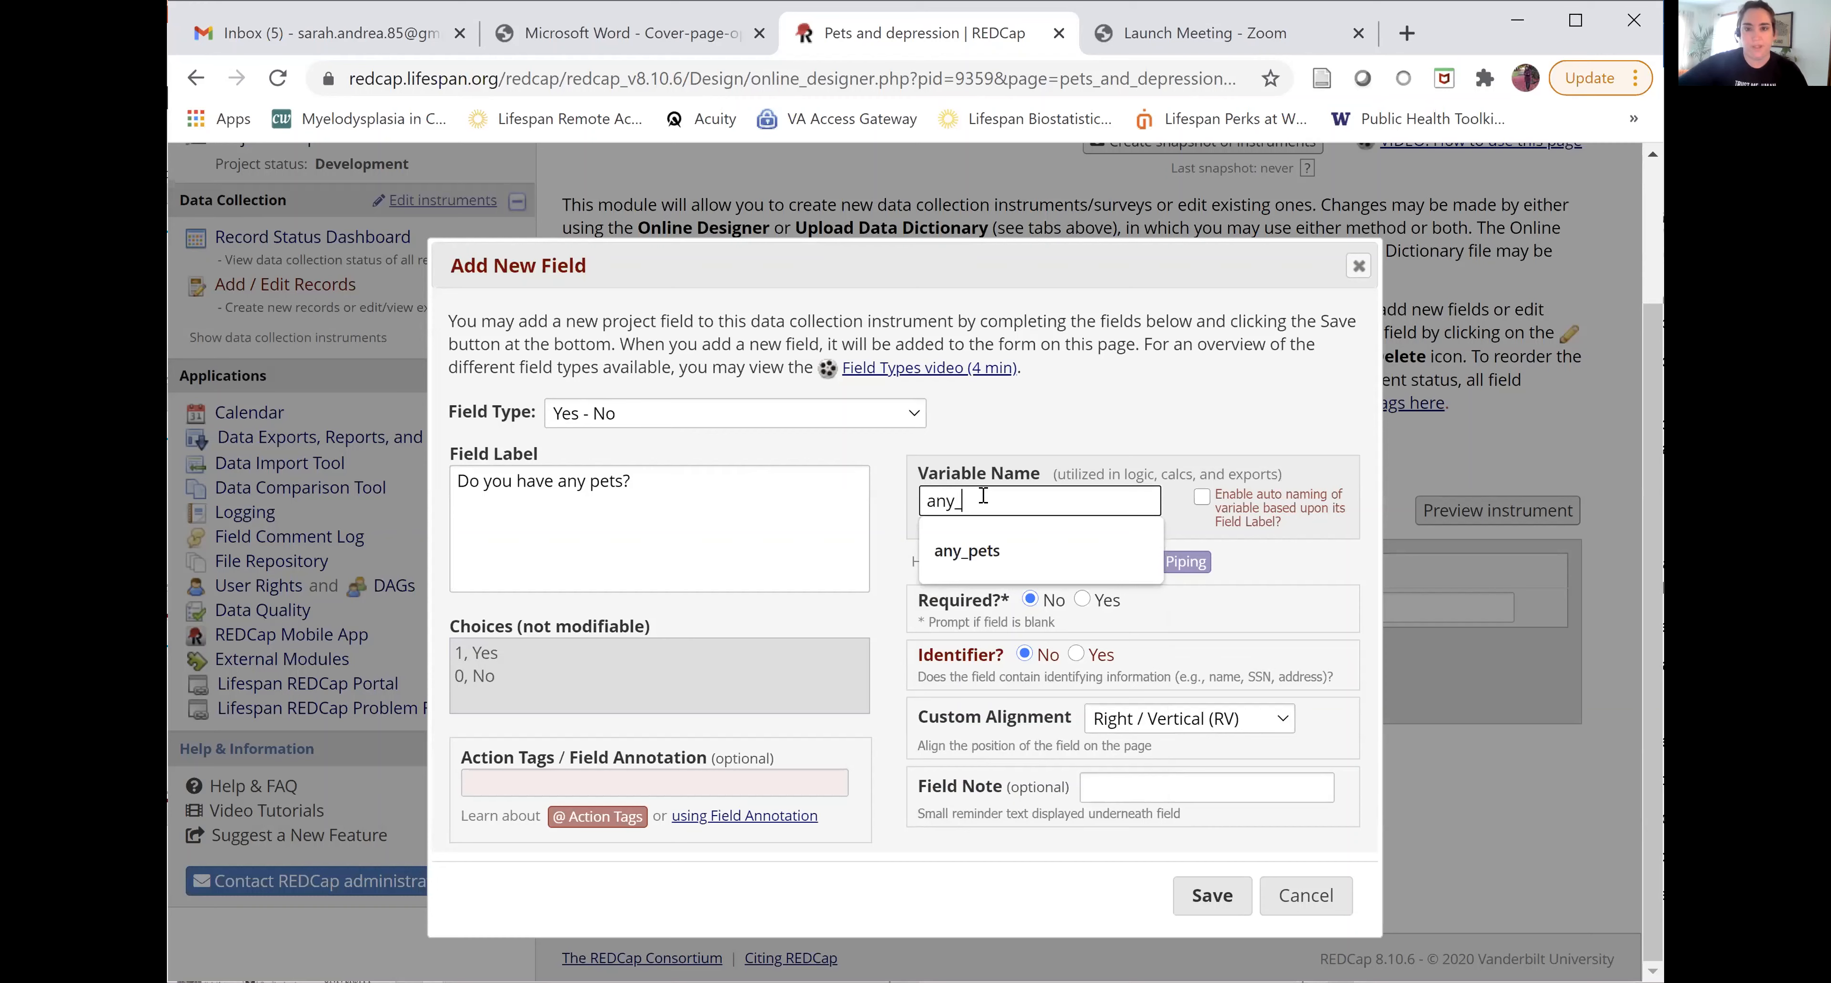
pyautogui.write('pets')
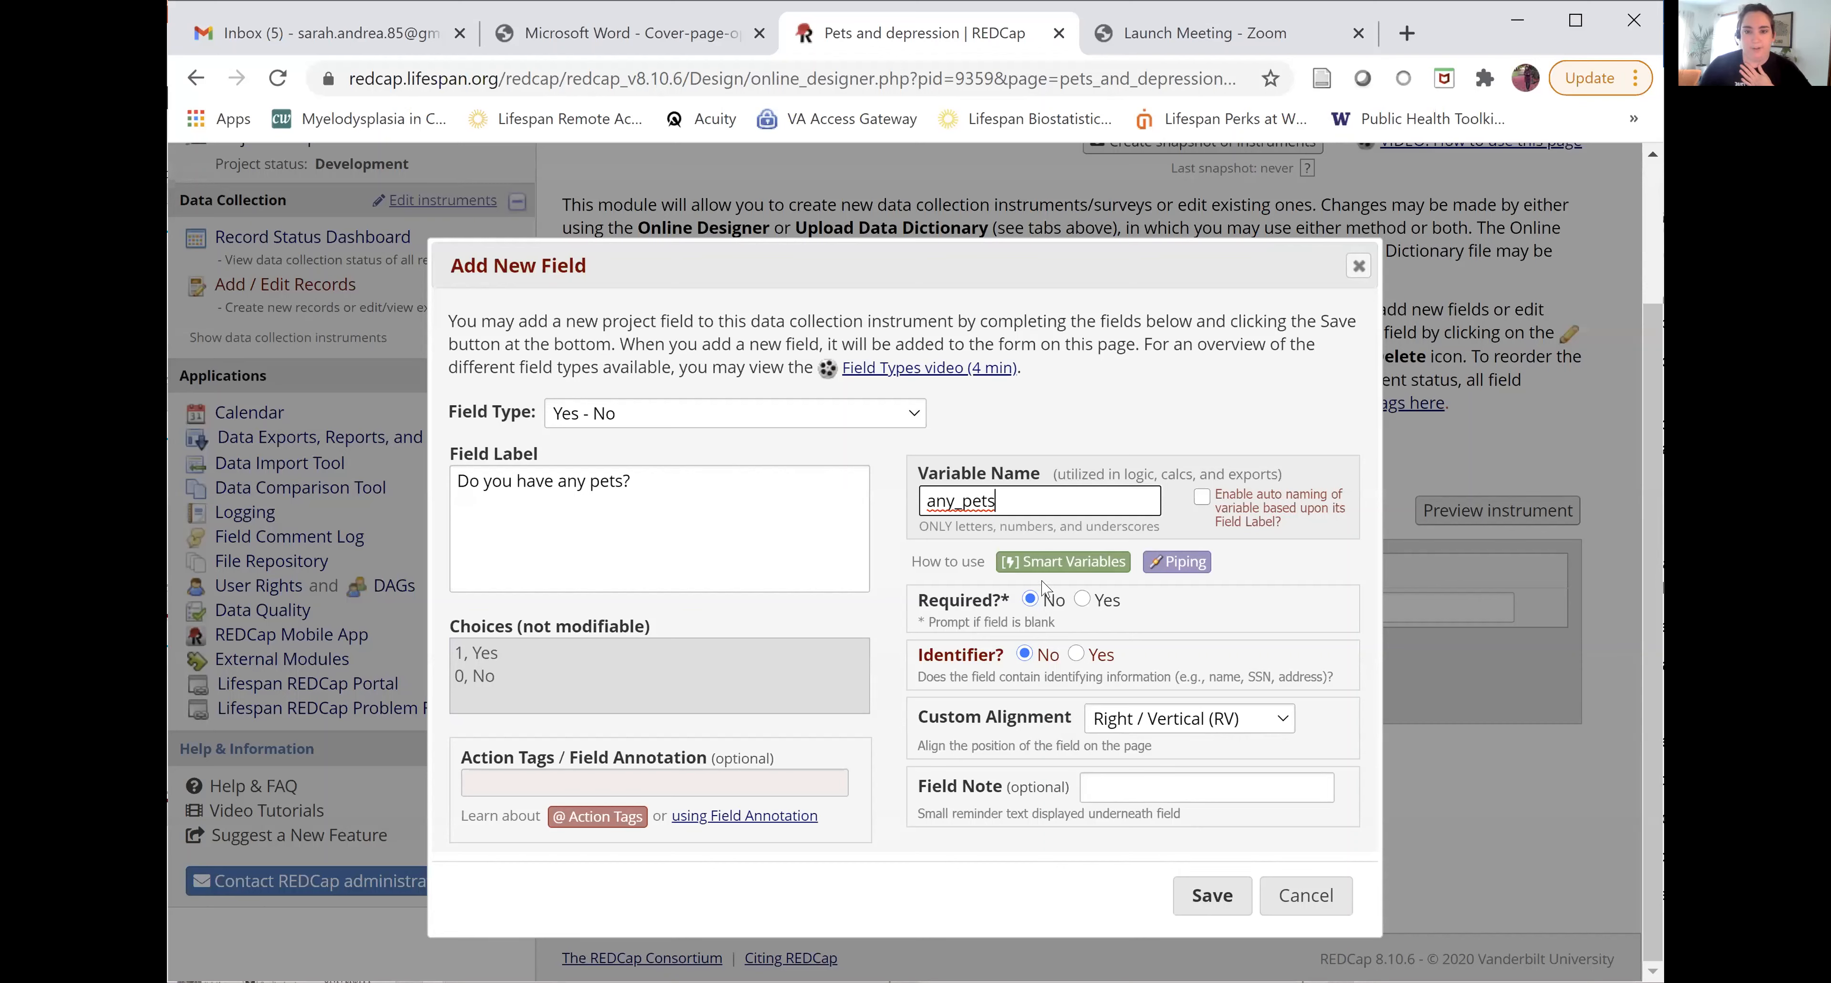
# Step: Set the field's custom alignment to Left / Horizontal (LH) and save the field
pyautogui.click(1125, 720)
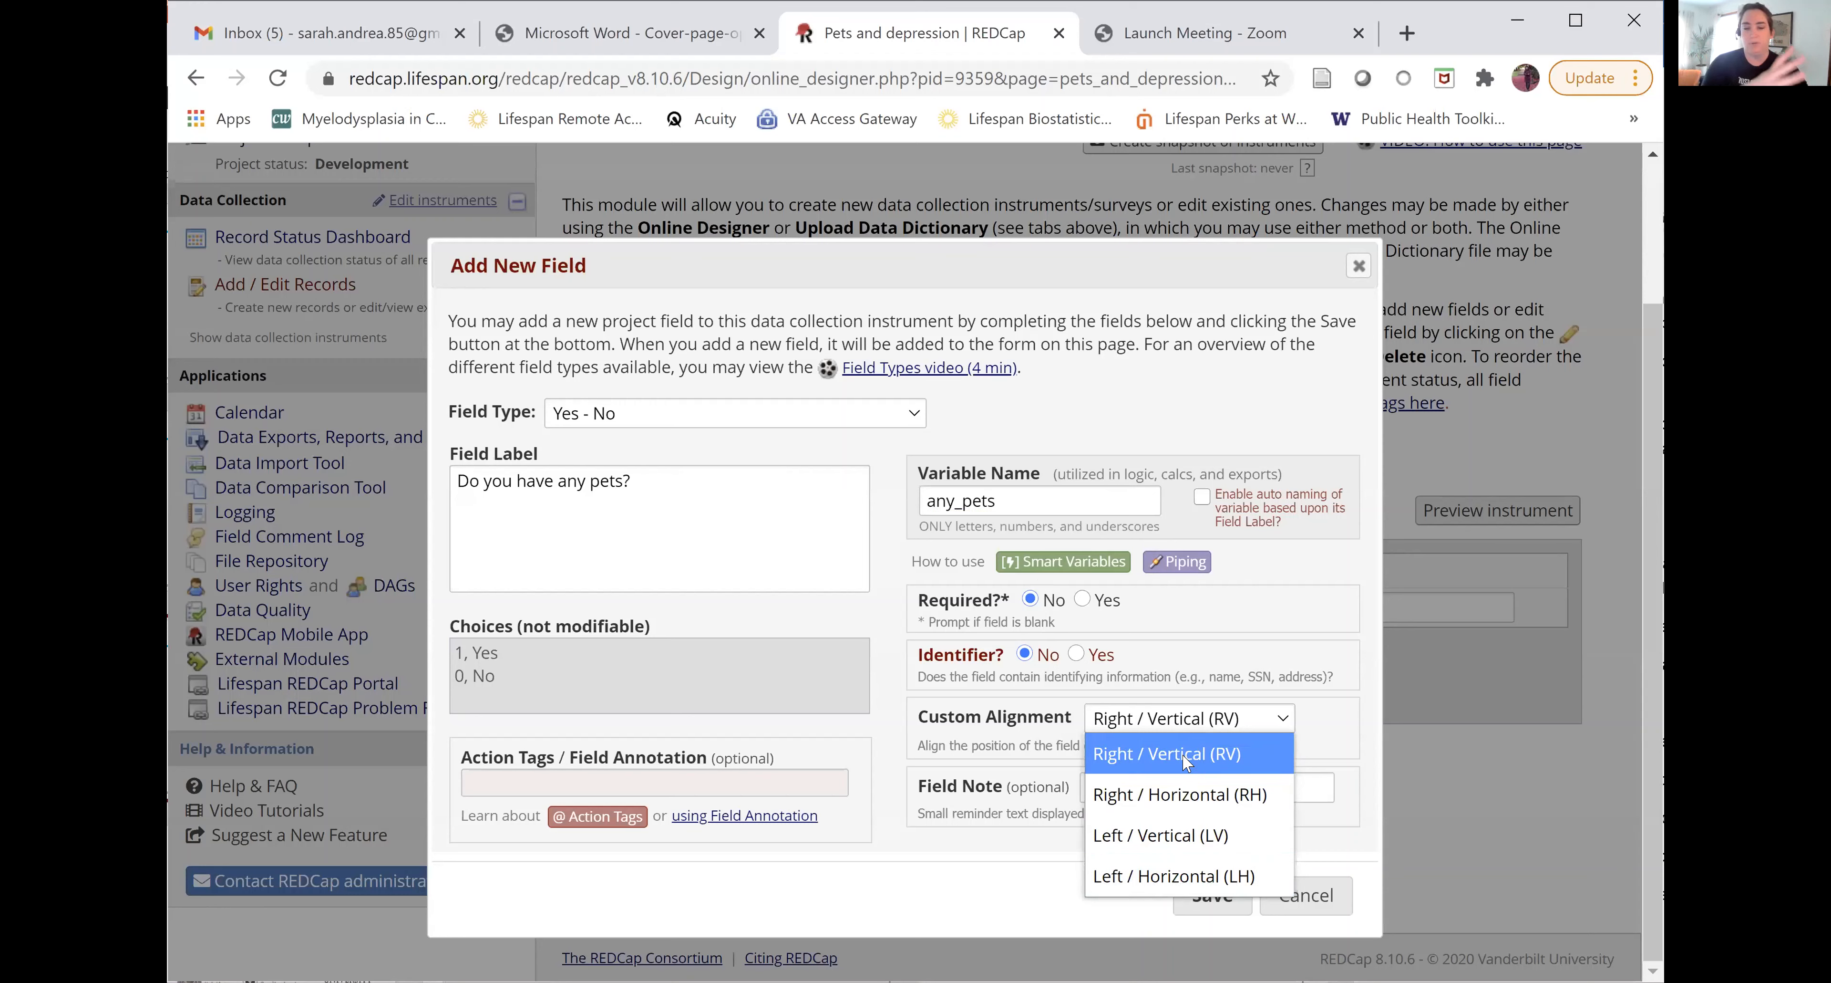
pyautogui.click(1158, 865)
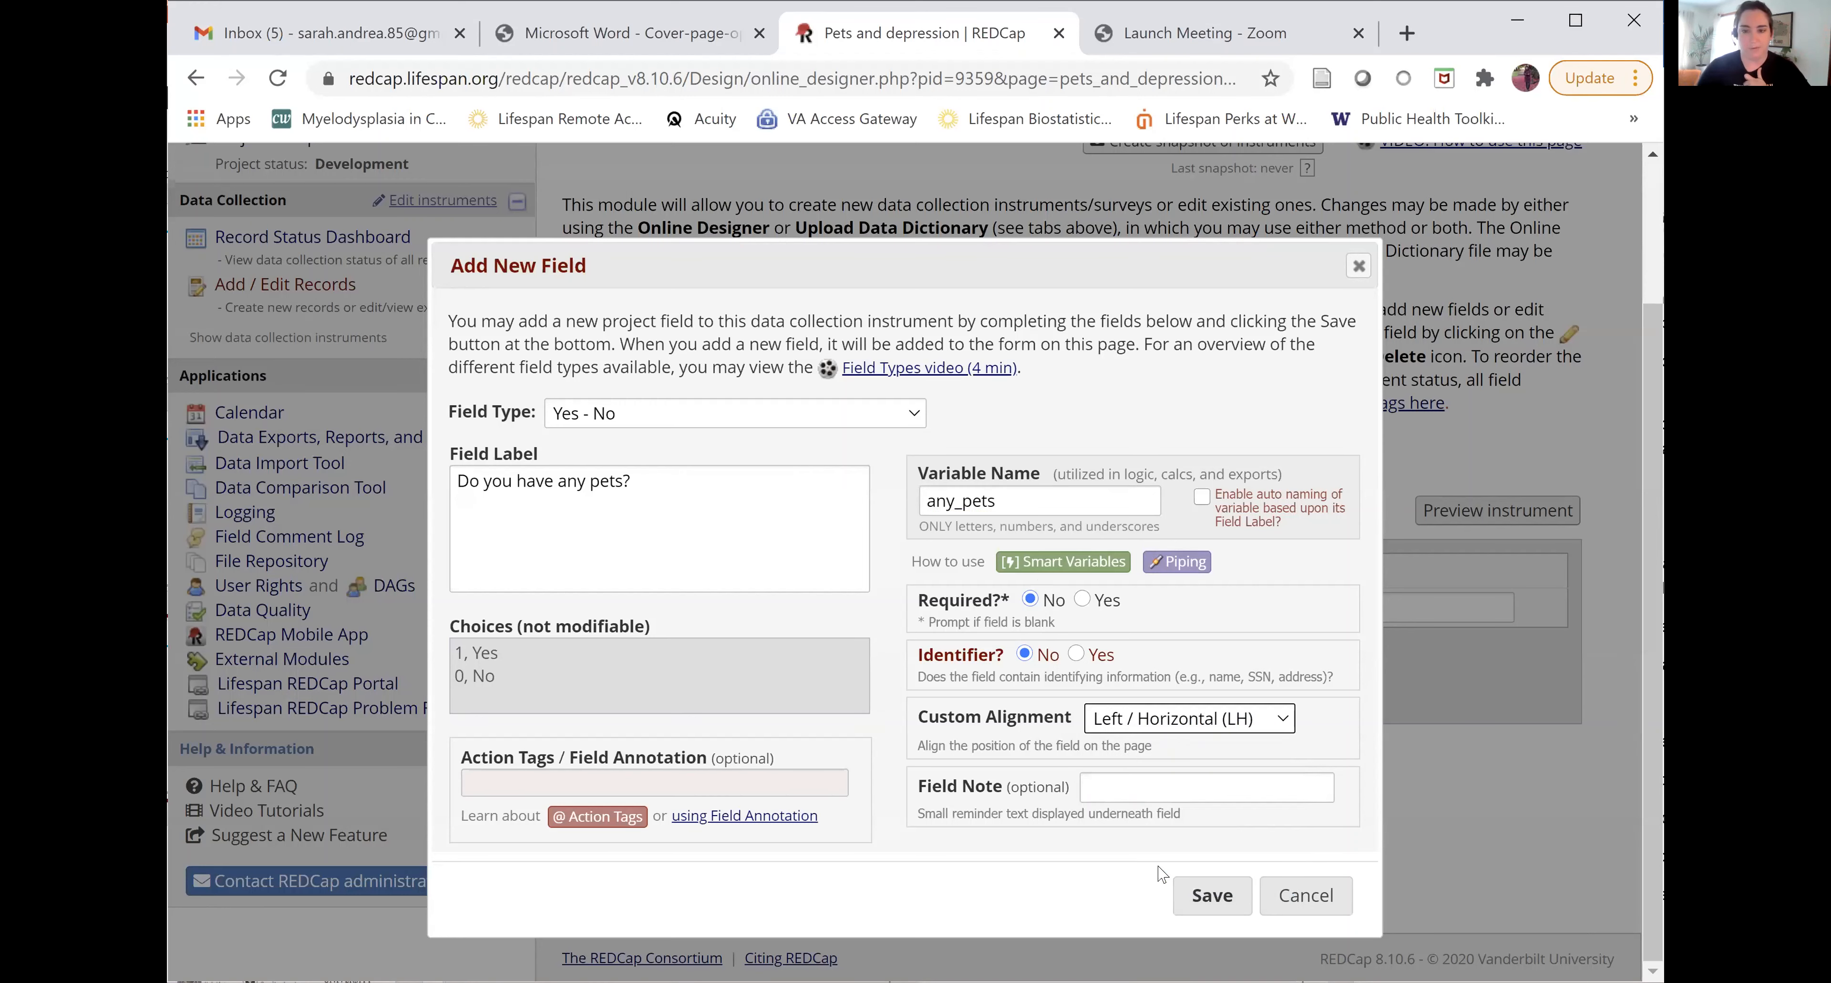
pyautogui.click(1222, 909)
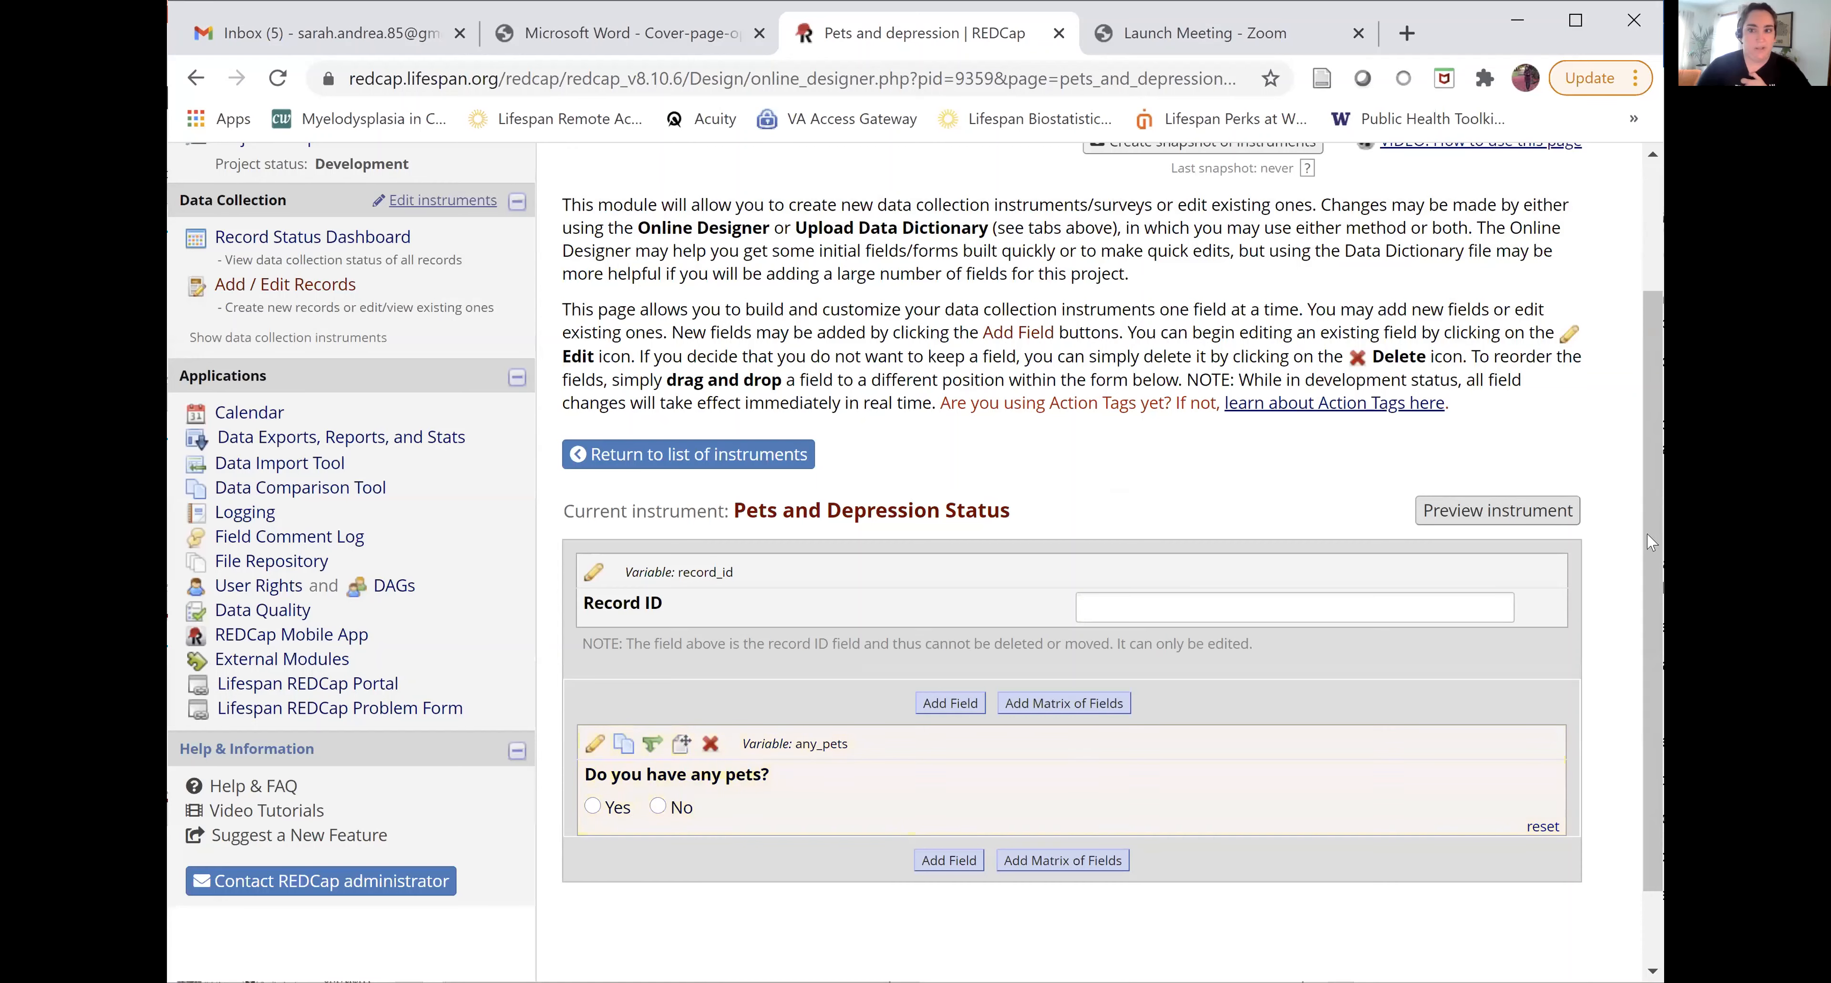
# Step: Start a Checkboxes (Multiple Answers) field below the any_pets question and label it "What kind(s) of pets do you have?"
pyautogui.moveTo(1646, 549); pyautogui.dragTo(1630, 637)
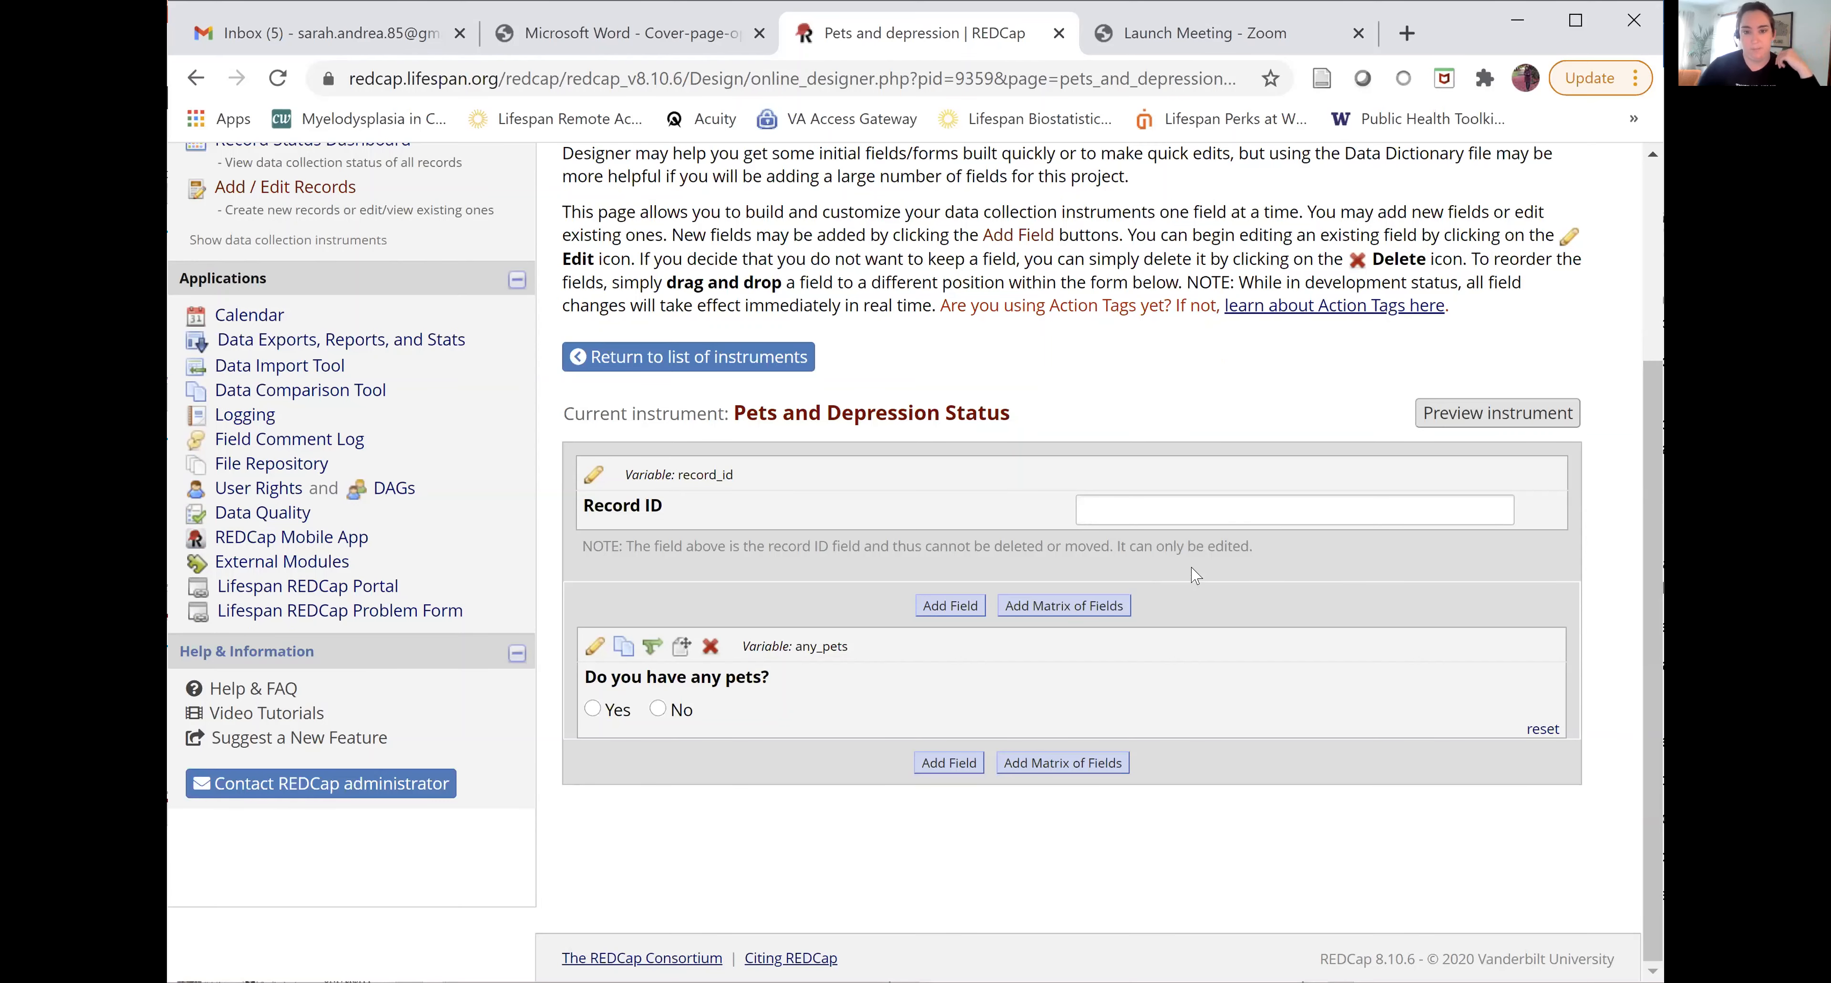
pyautogui.click(930, 766)
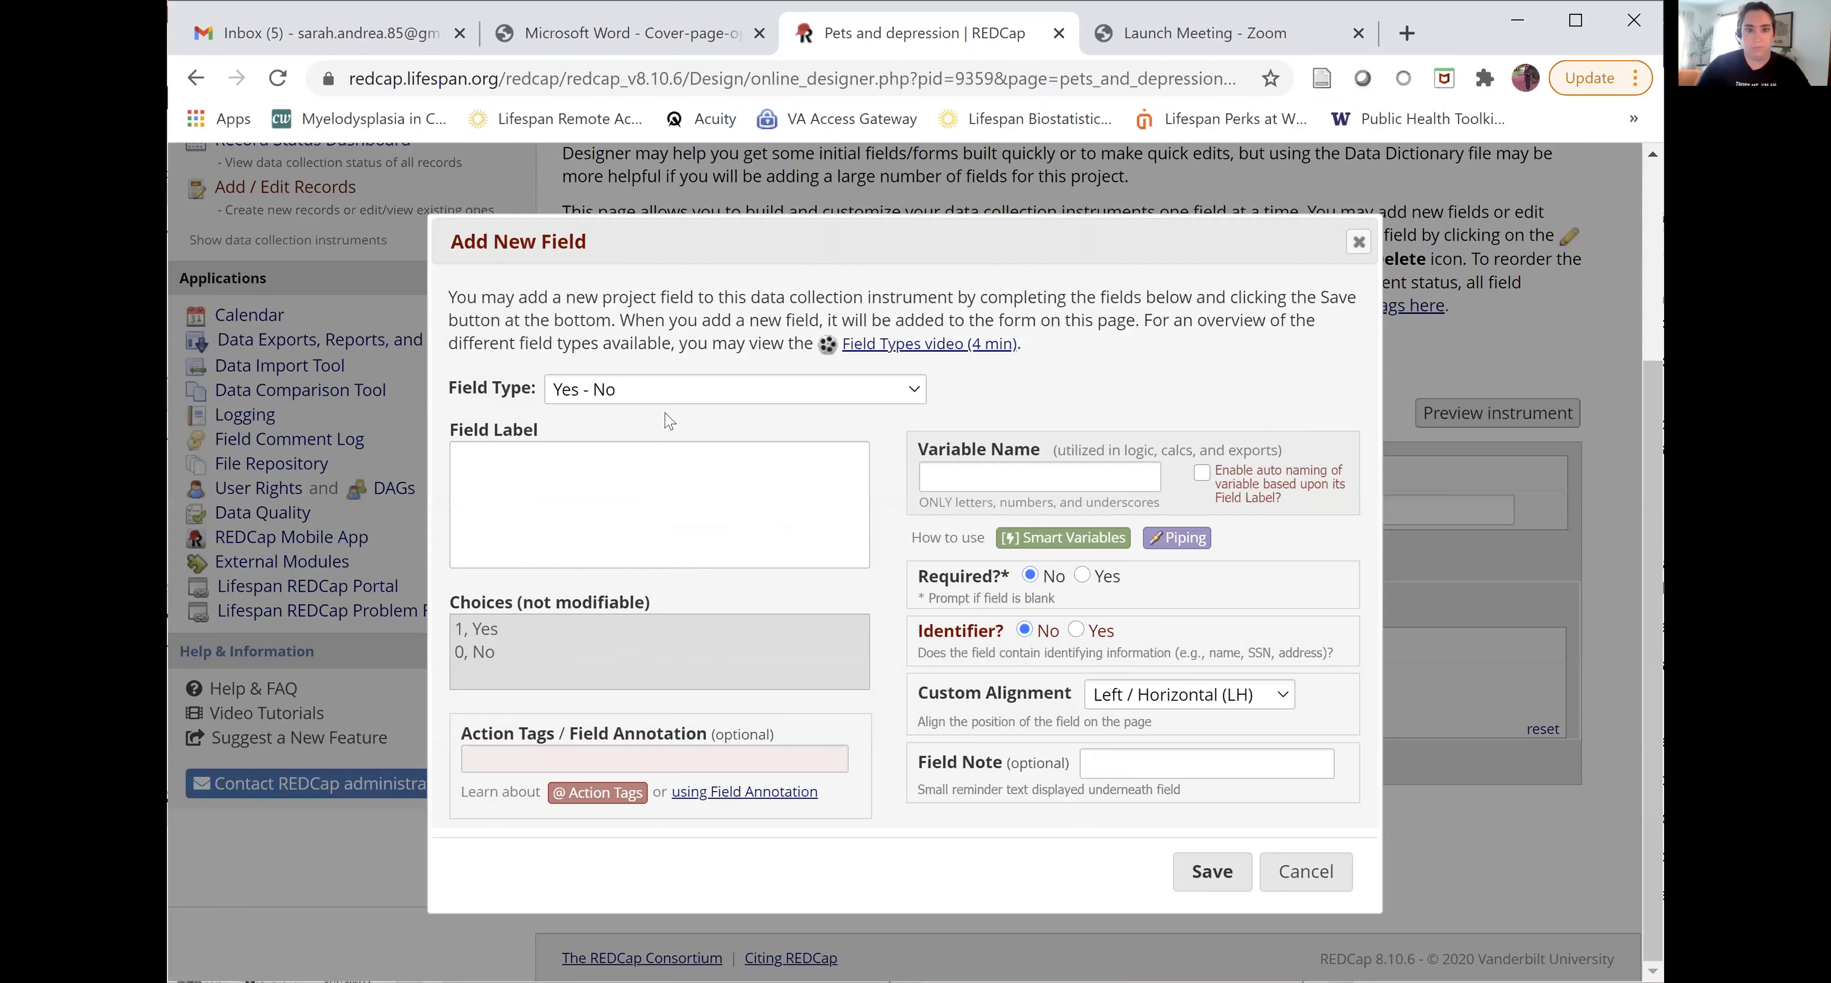
pyautogui.click(676, 390)
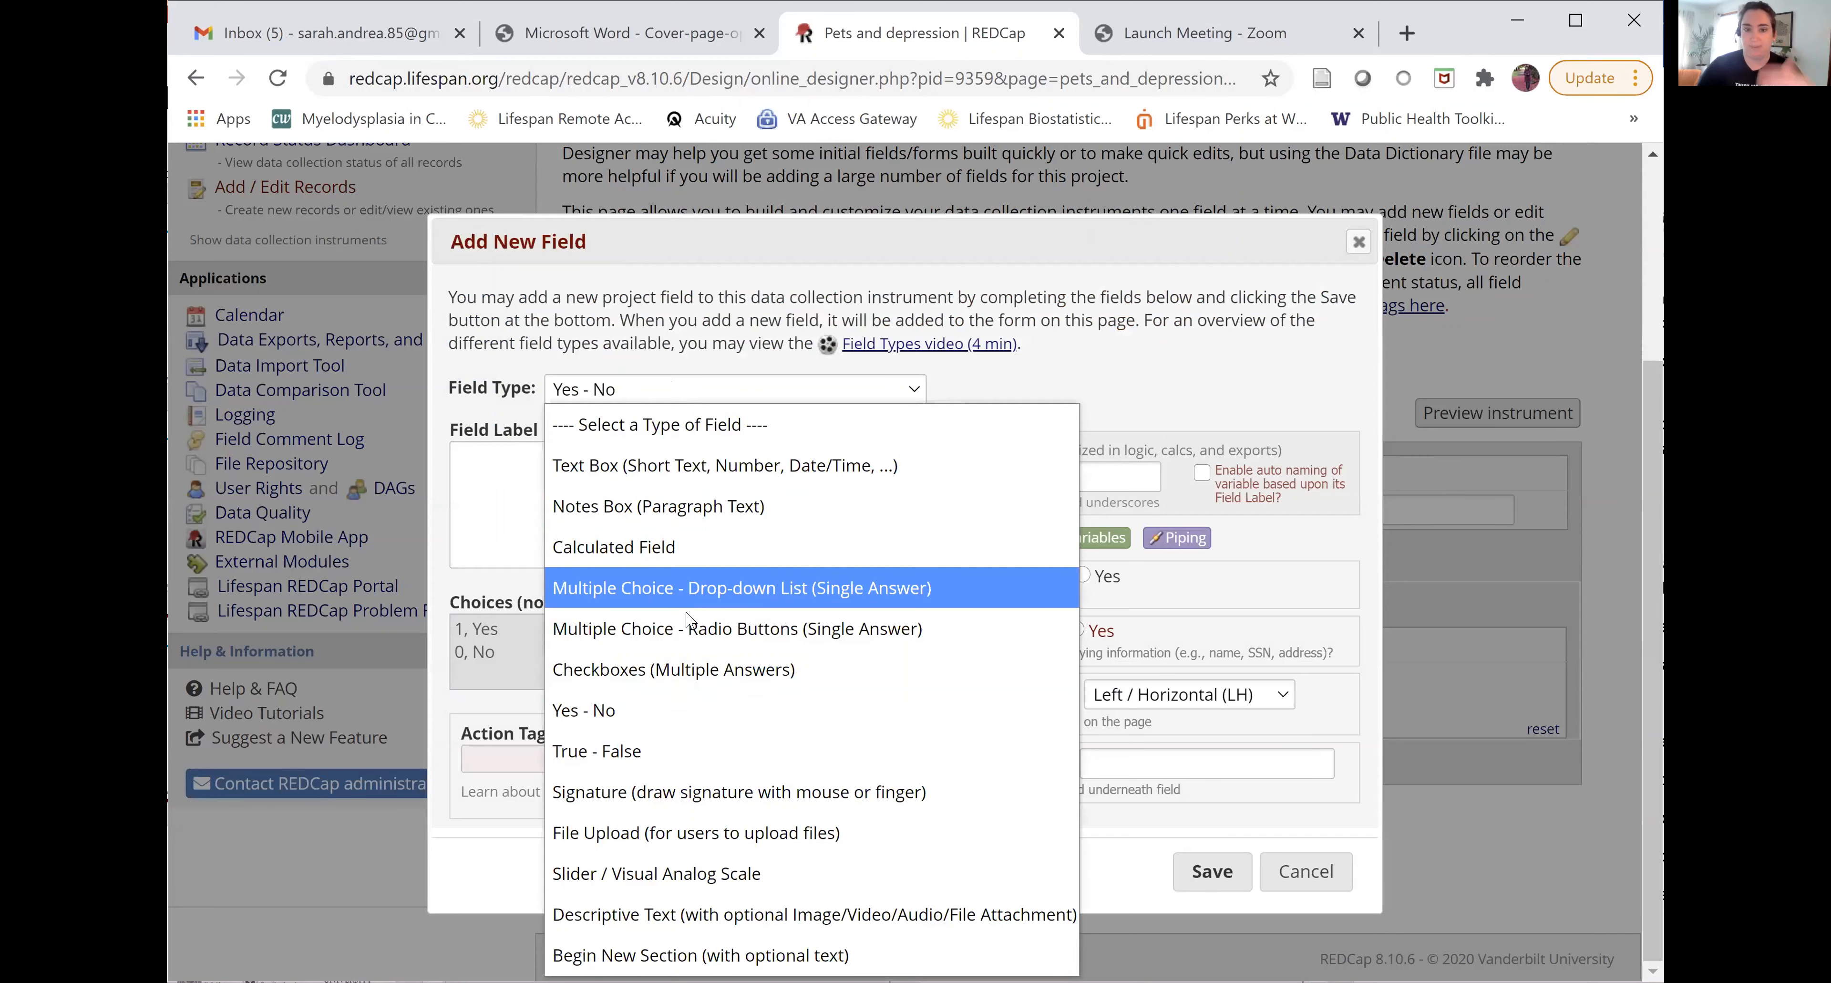
pyautogui.click(697, 669)
pyautogui.click(610, 509)
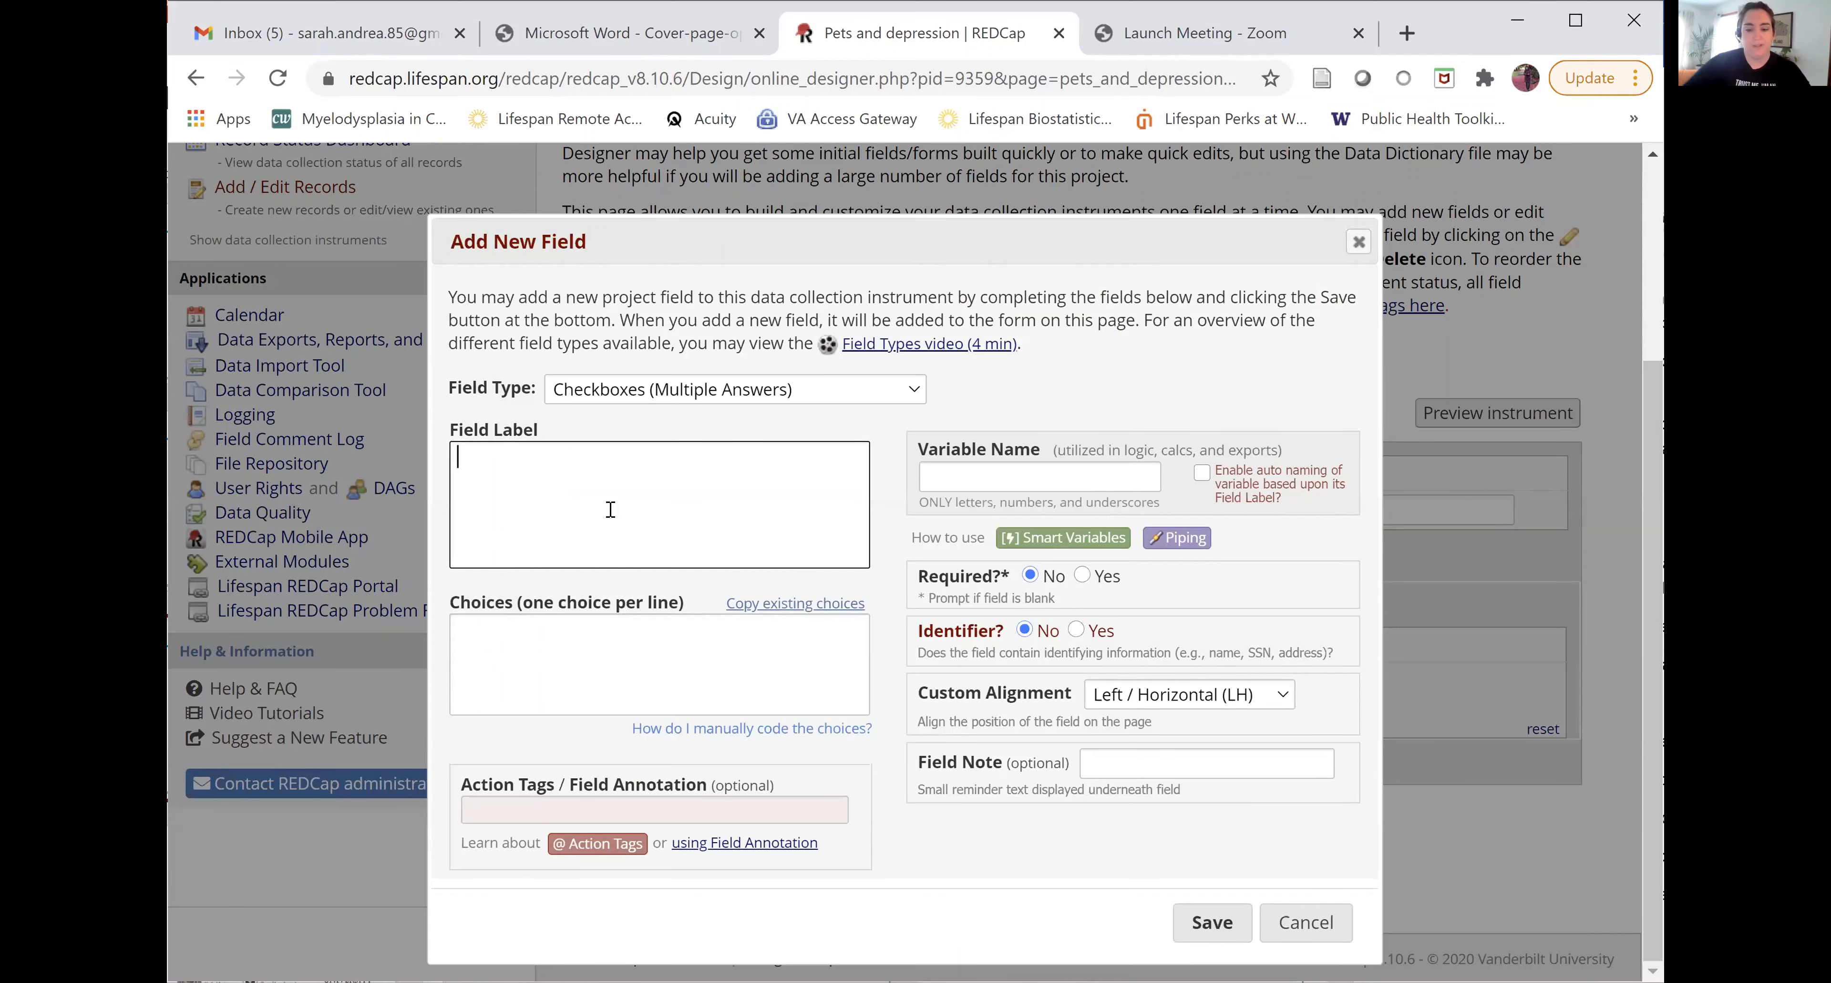
pyautogui.write('What k')
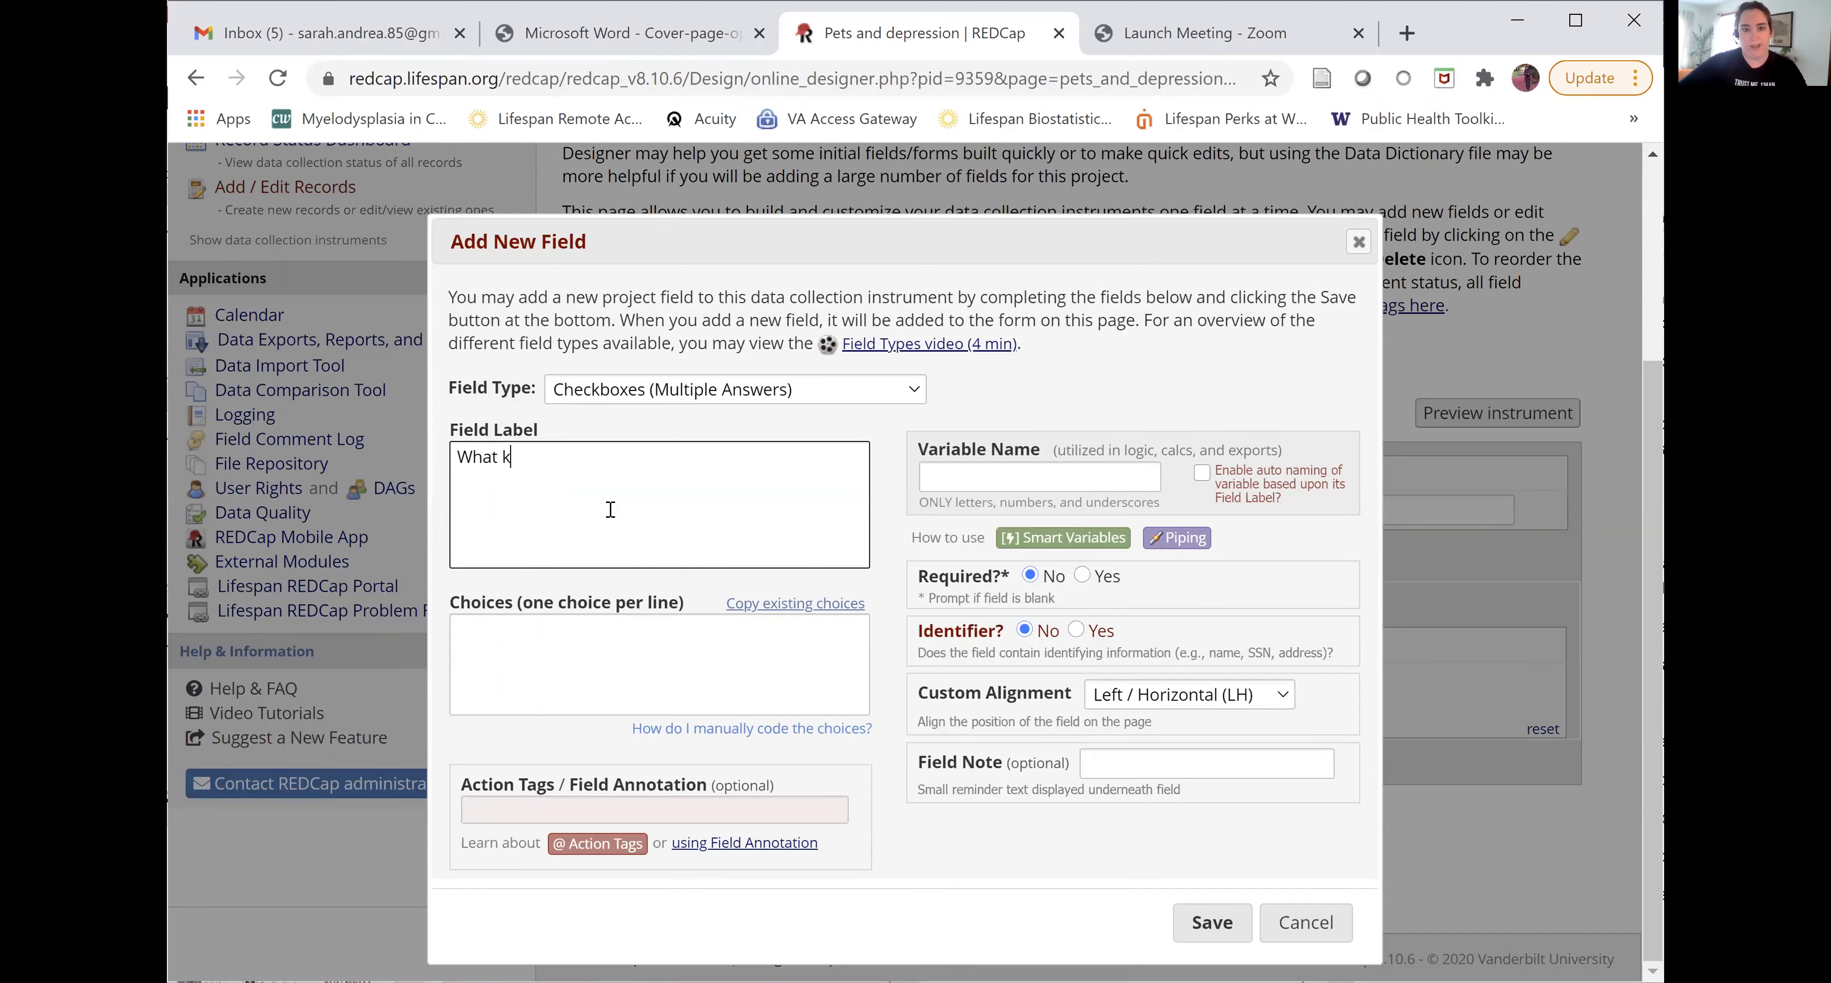
pyautogui.write('ind(s) of pets do you have?')
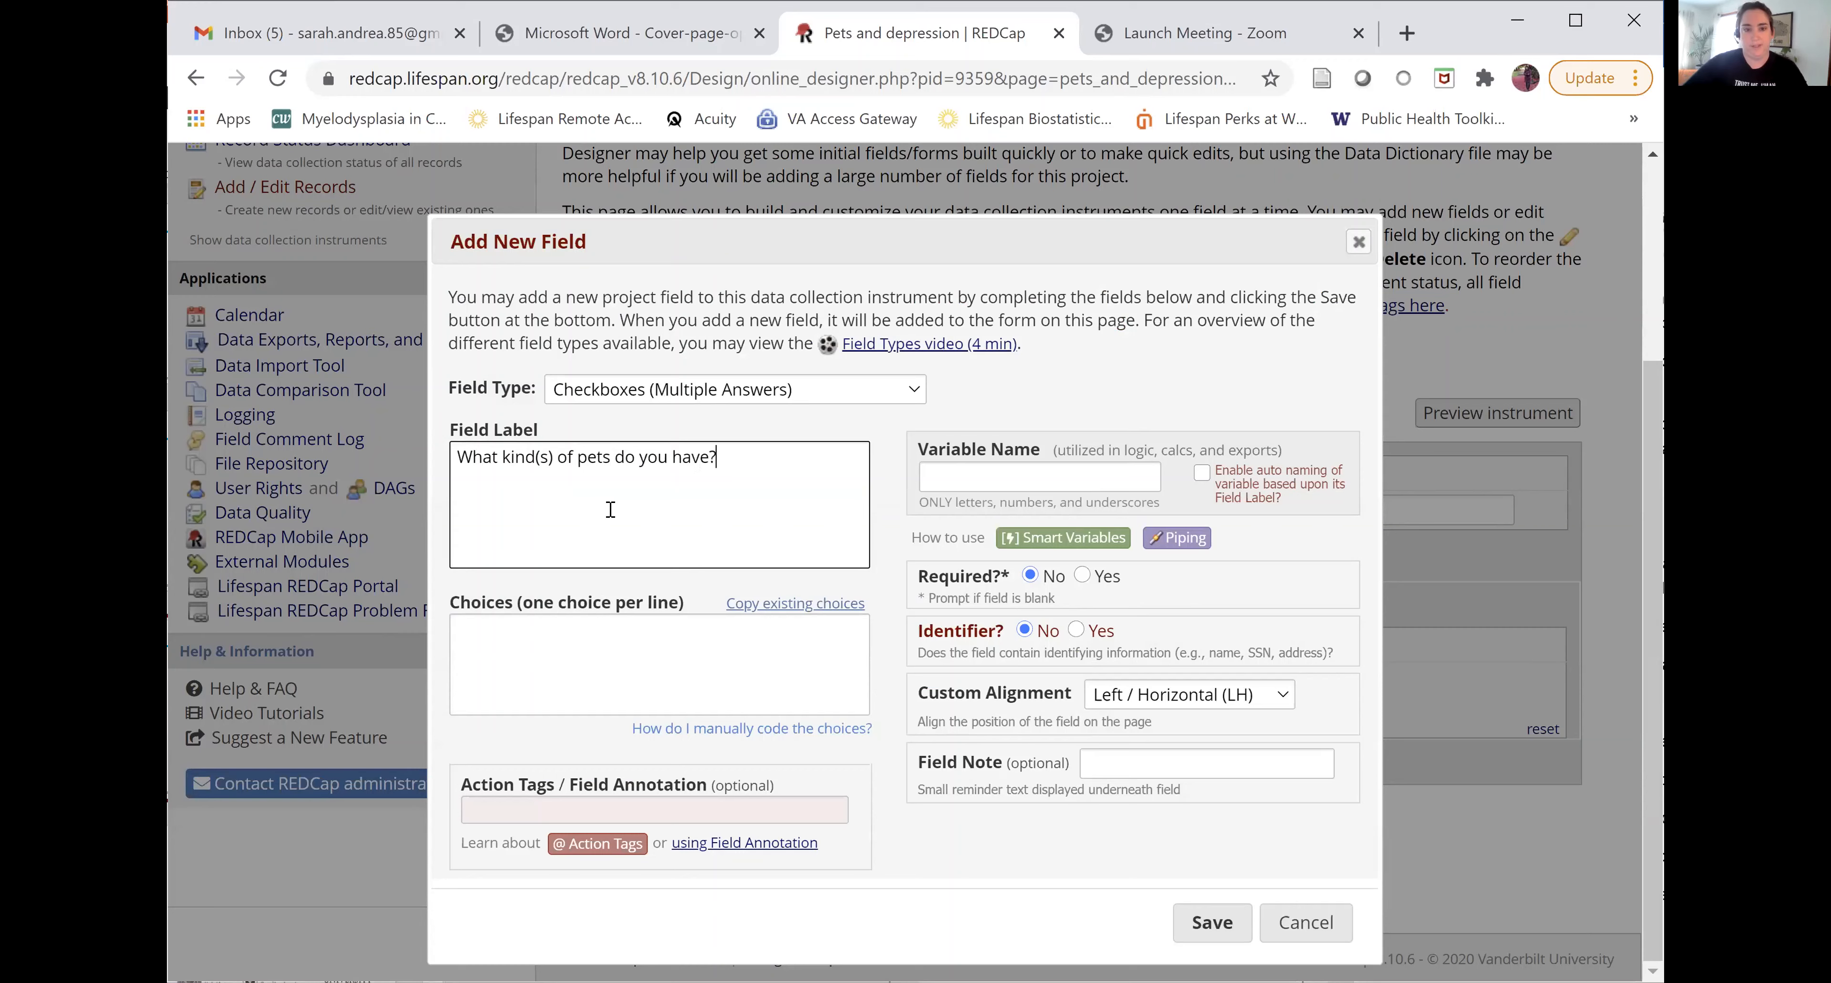
# Step: Give the checkbox field the auto-coded choices cat, dog, bird and fish, and name its variable kind_pets
pyautogui.click(632, 643)
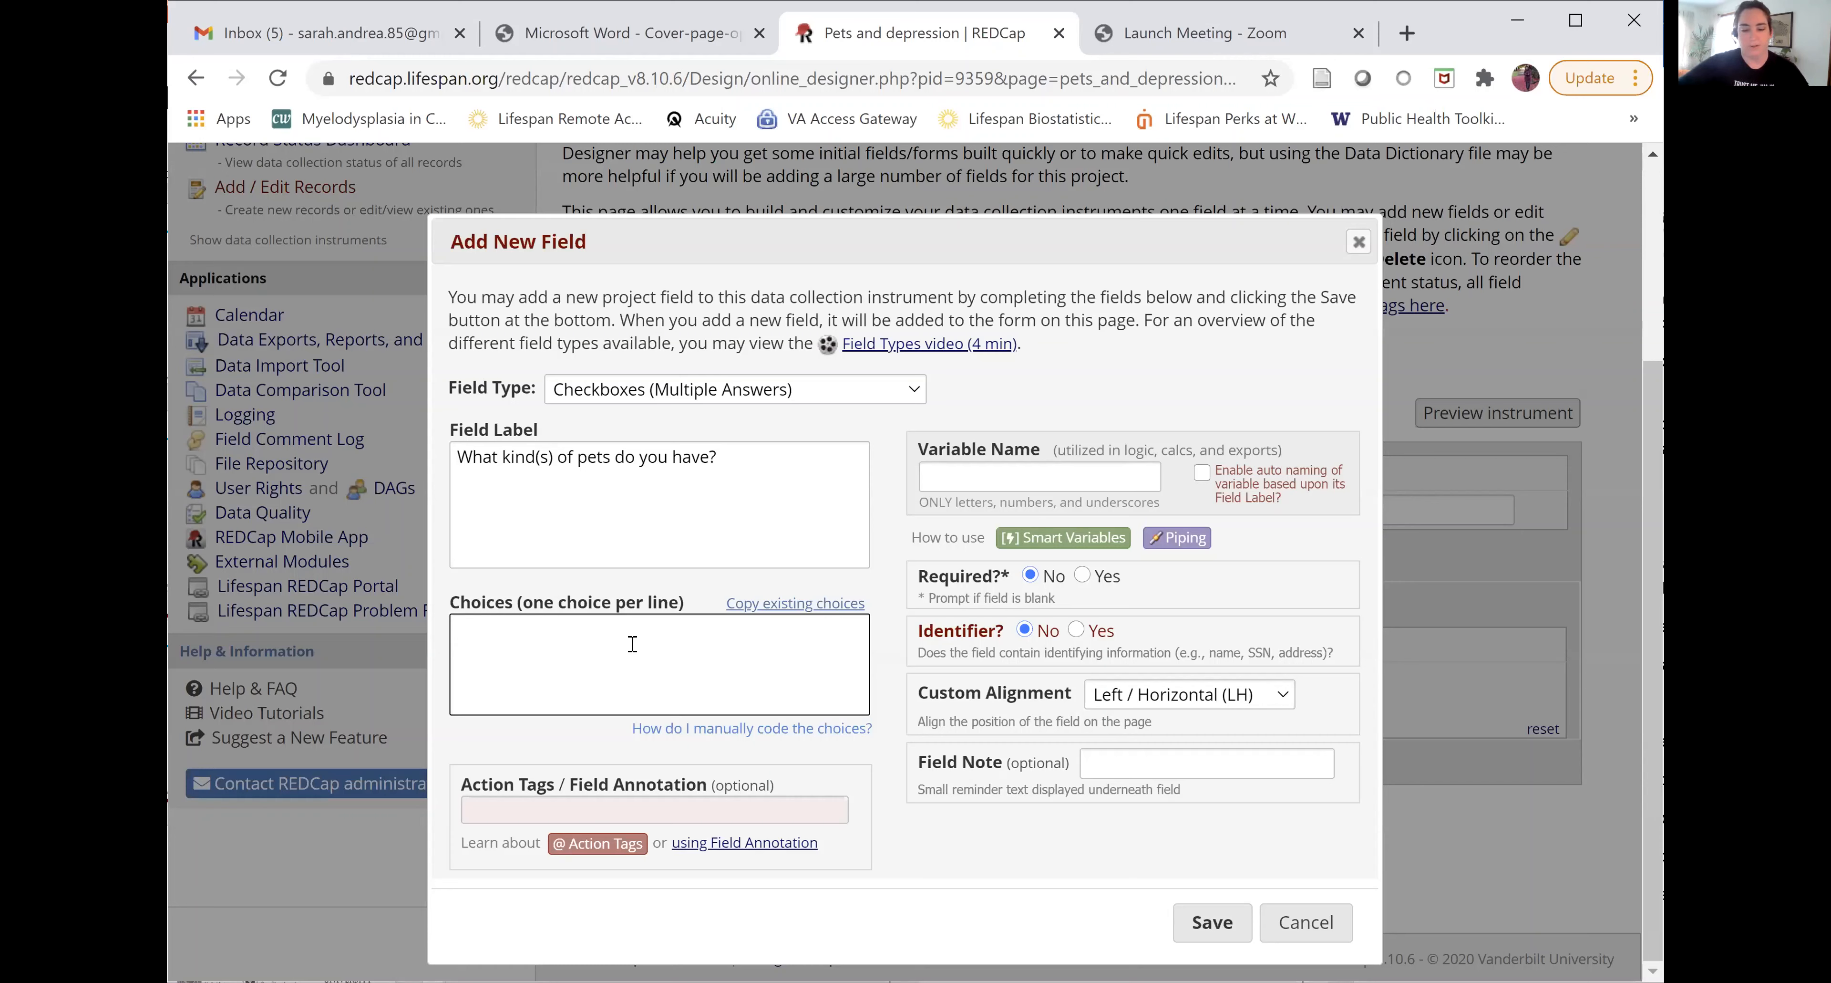
pyautogui.write('cat dog')
pyautogui.press('Return')
pyautogui.write('b')
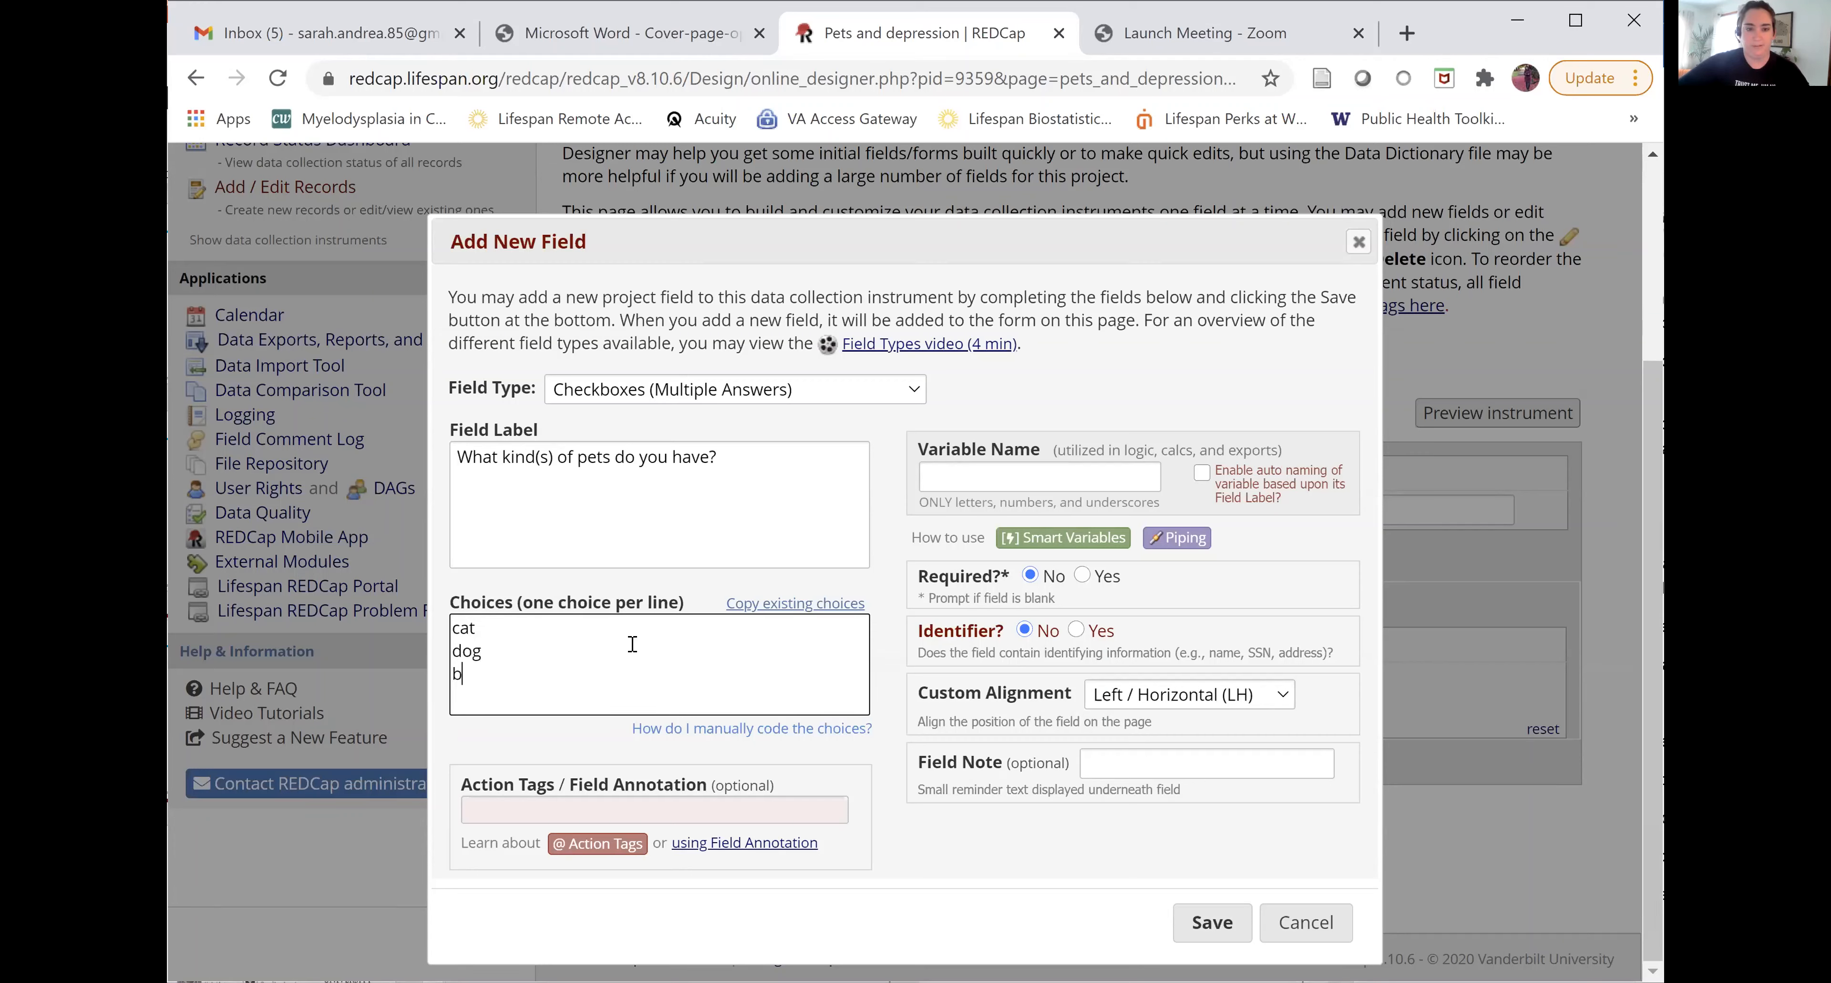
pyautogui.write('ird fi')
pyautogui.write('fish')
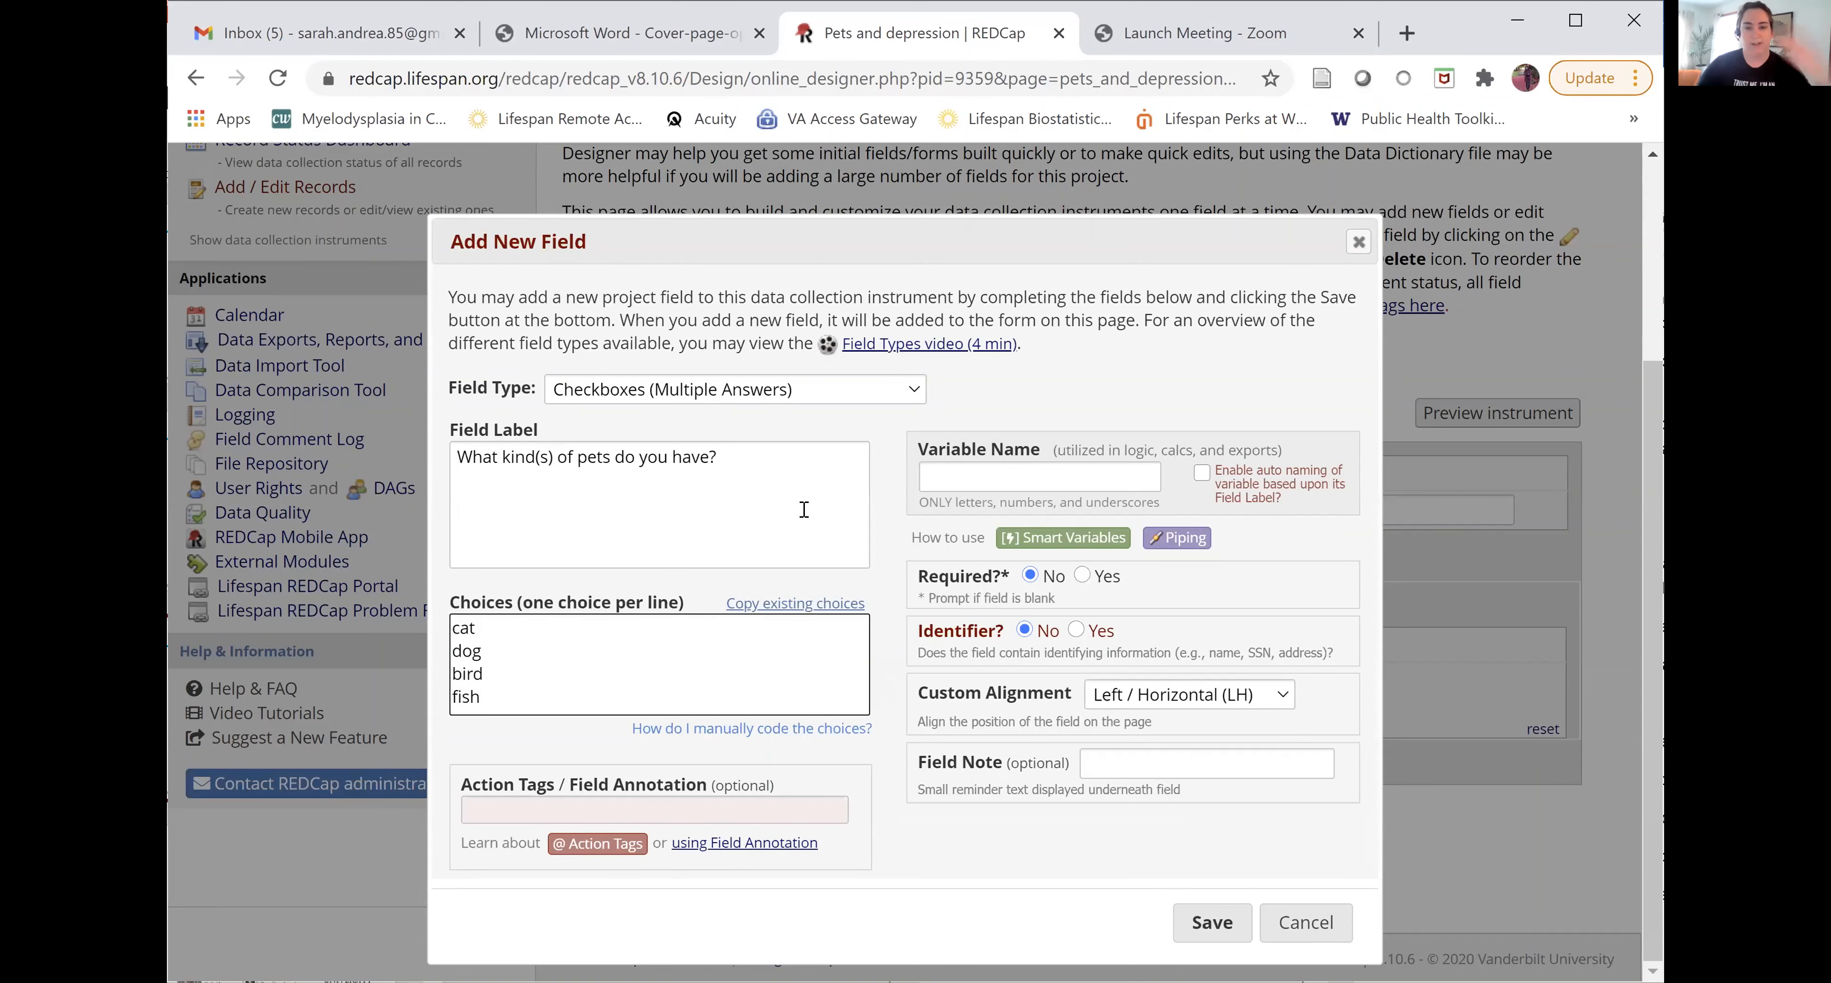
pyautogui.click(805, 508)
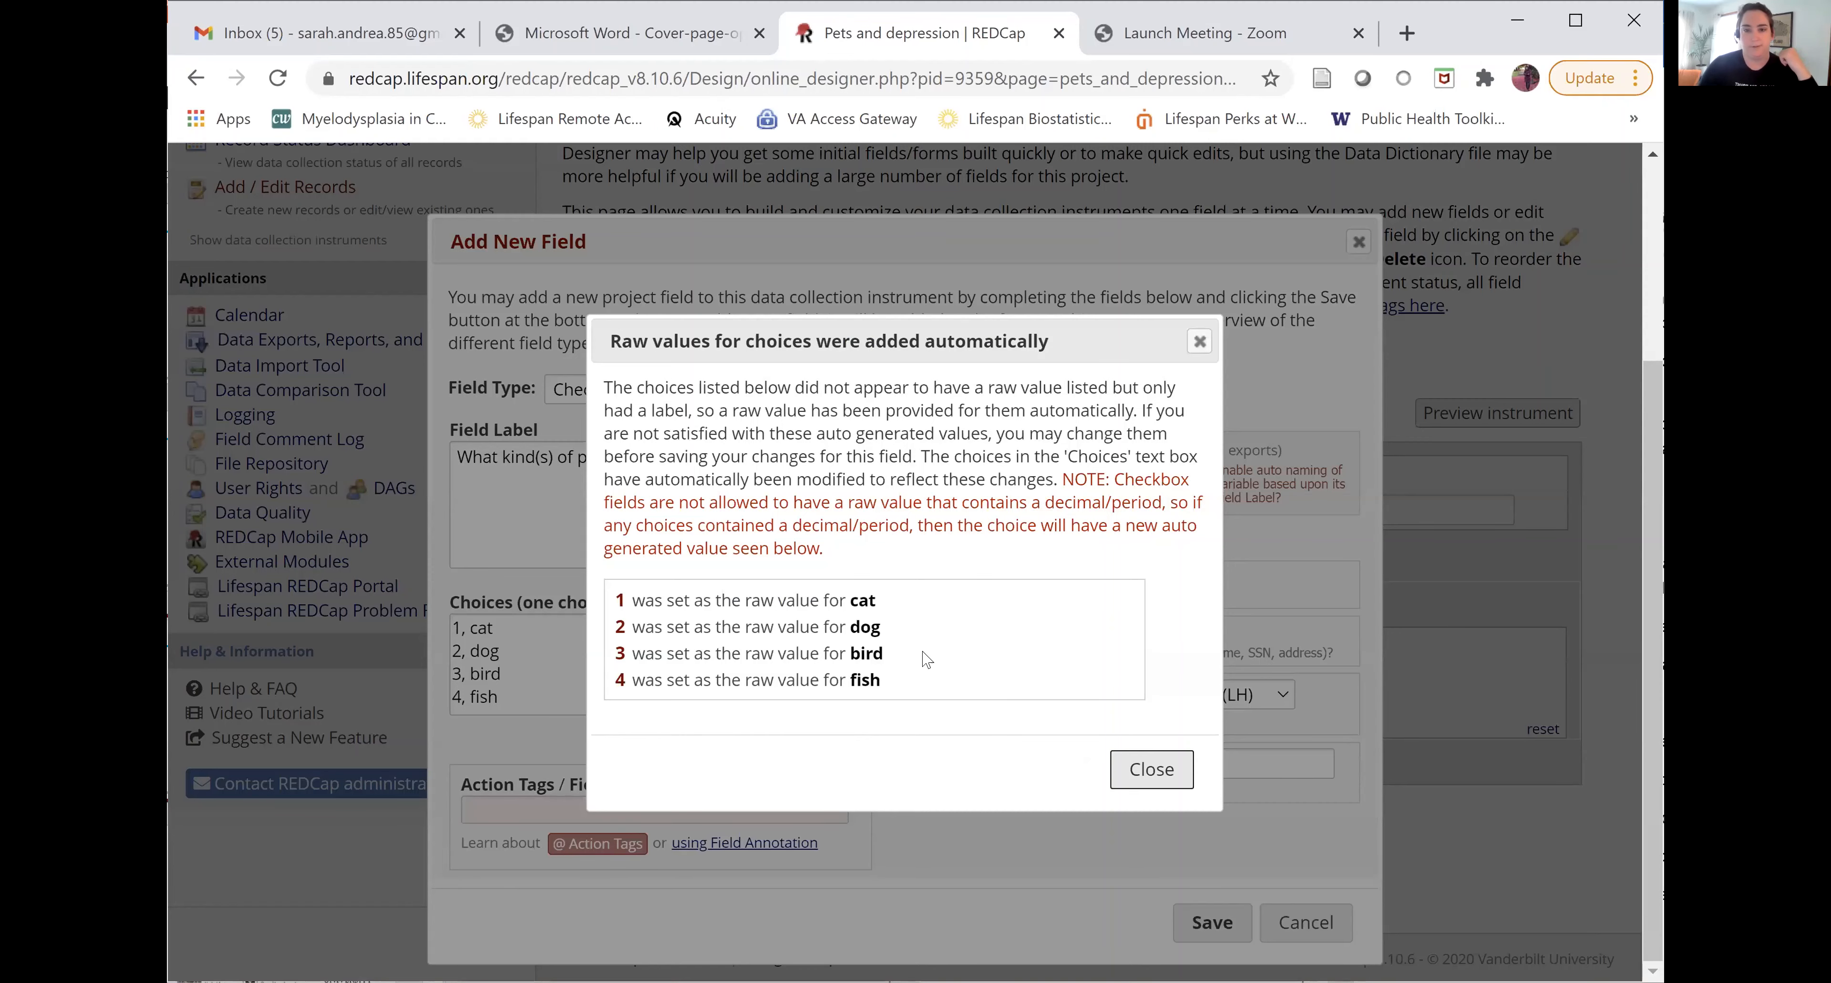
pyautogui.press('Escape')
pyautogui.click(1021, 473)
pyautogui.write('kind_pets')
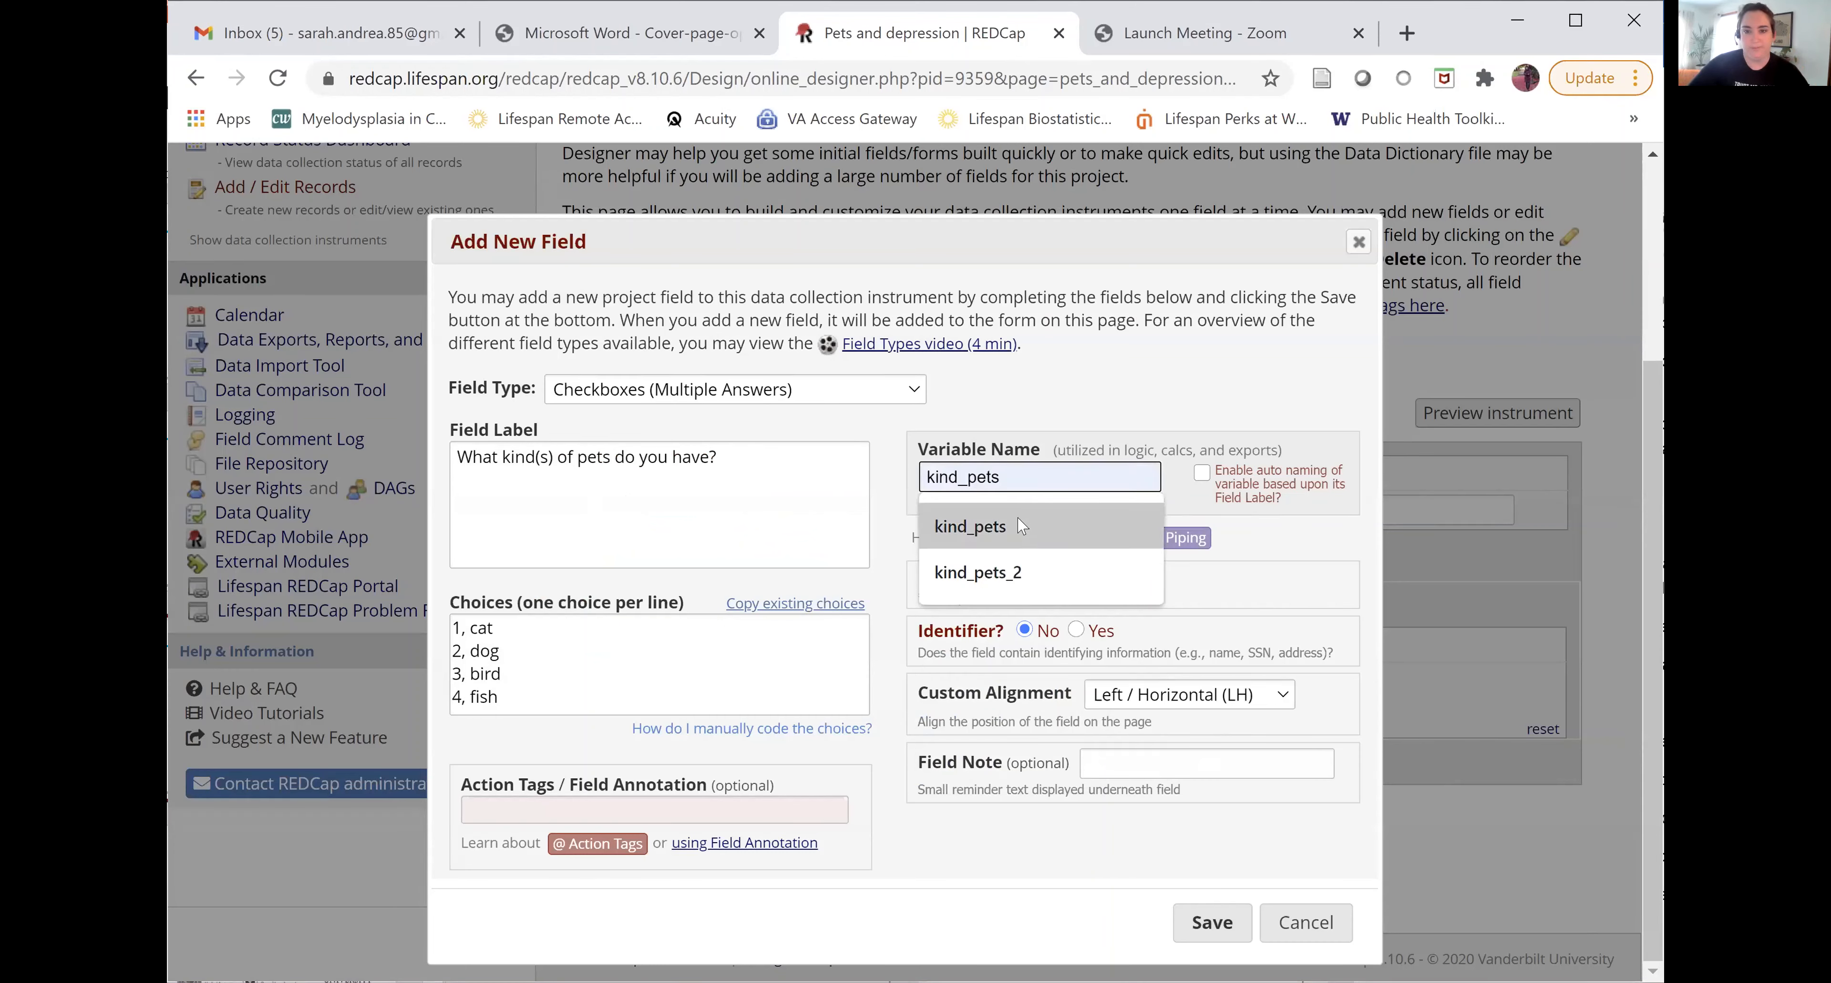
# Step: Name the checkbox field's variable kind_pets, set its custom alignment to Left / Horizontal (LH), and save the field
pyautogui.click(1022, 526)
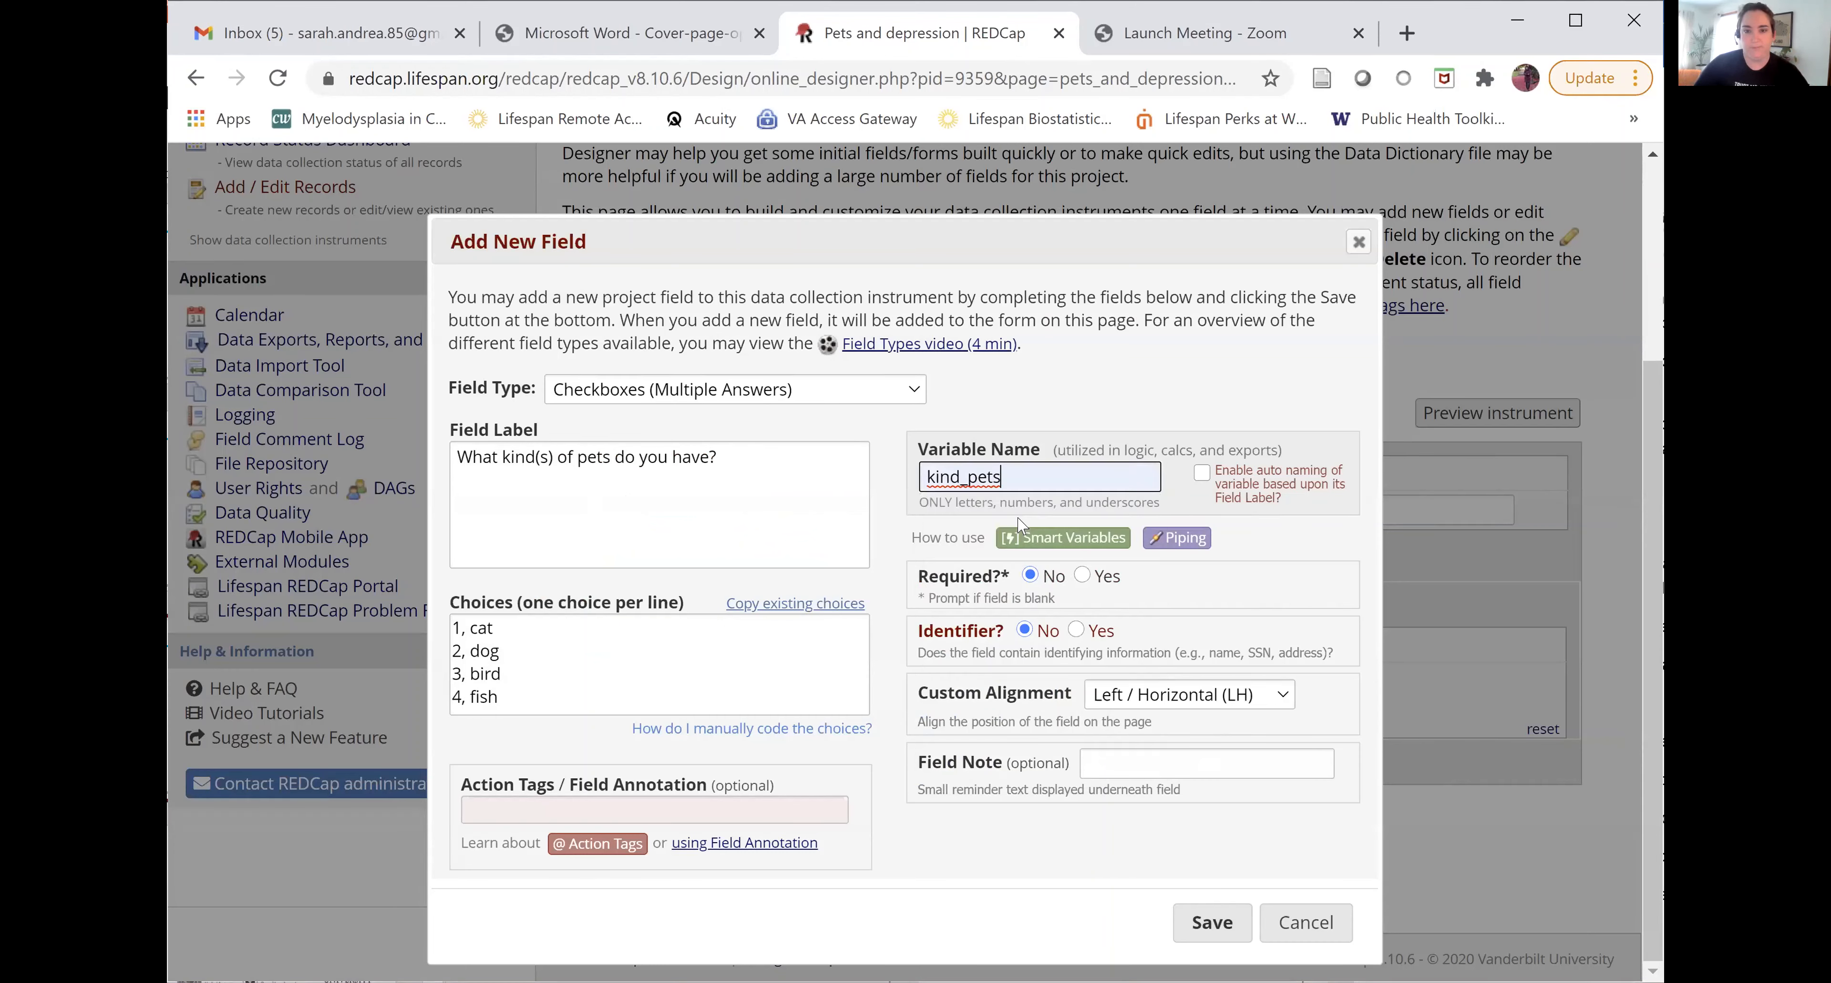
pyautogui.click(1167, 695)
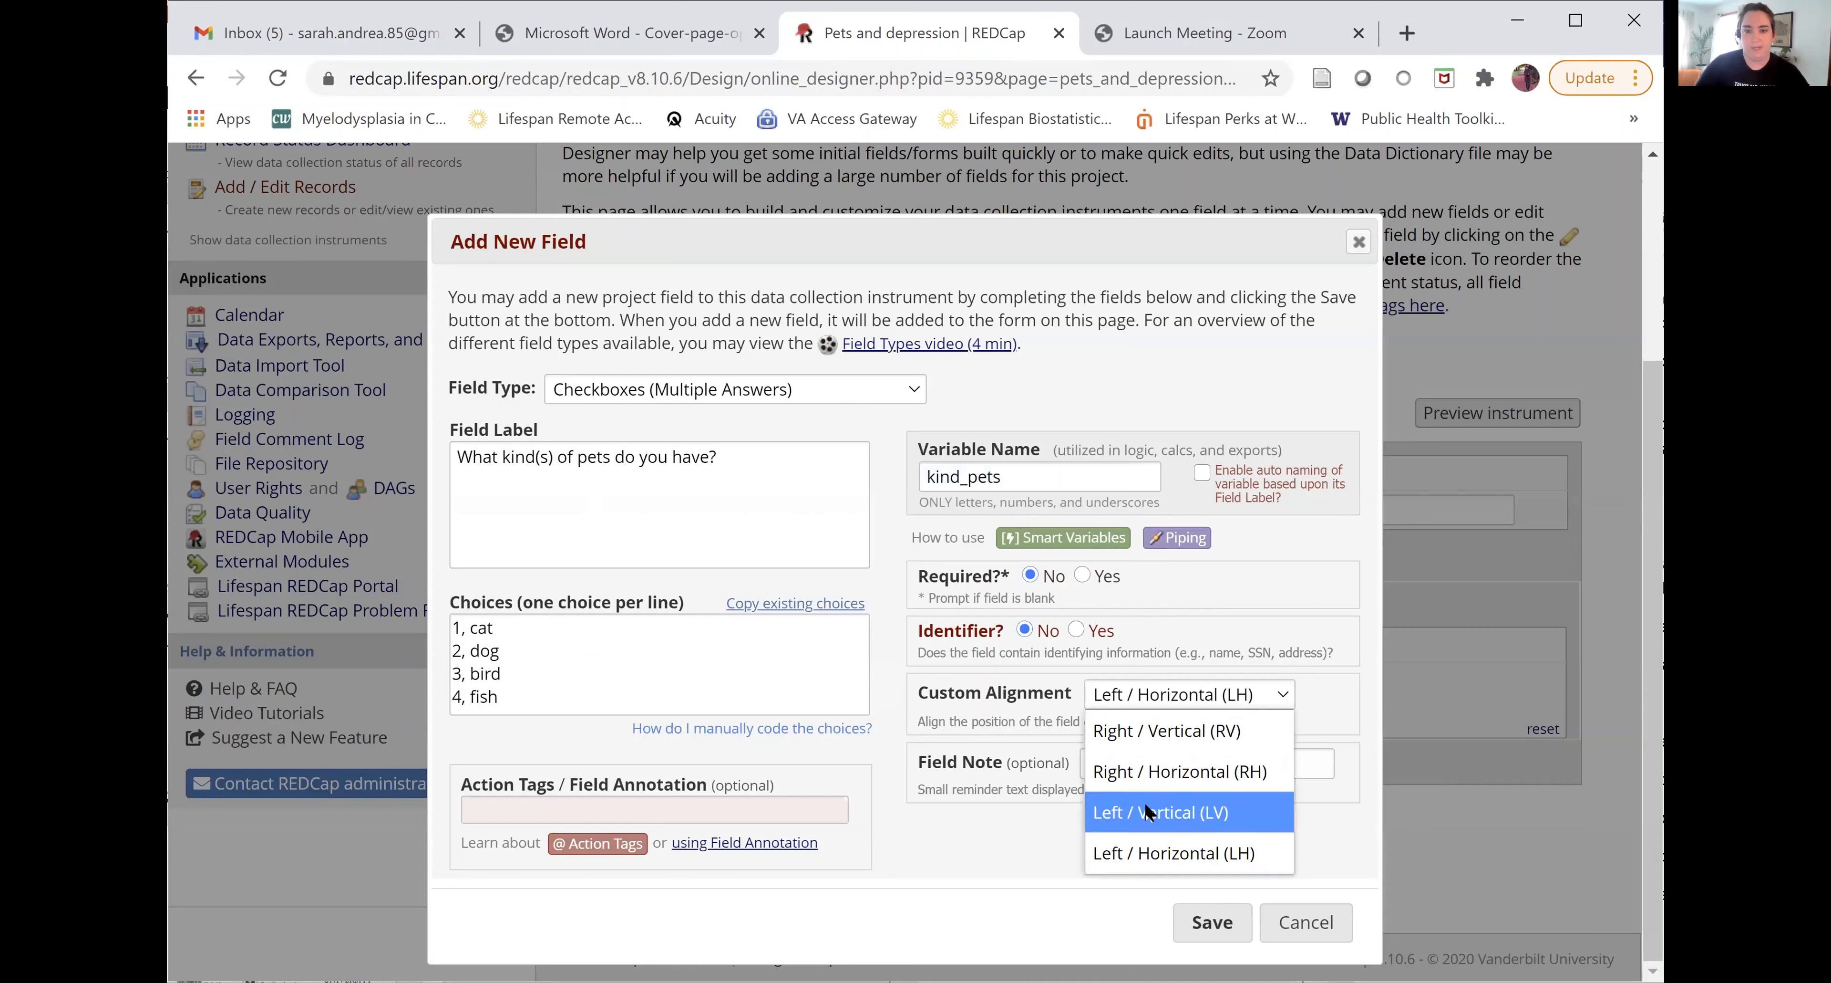
pyautogui.click(1148, 855)
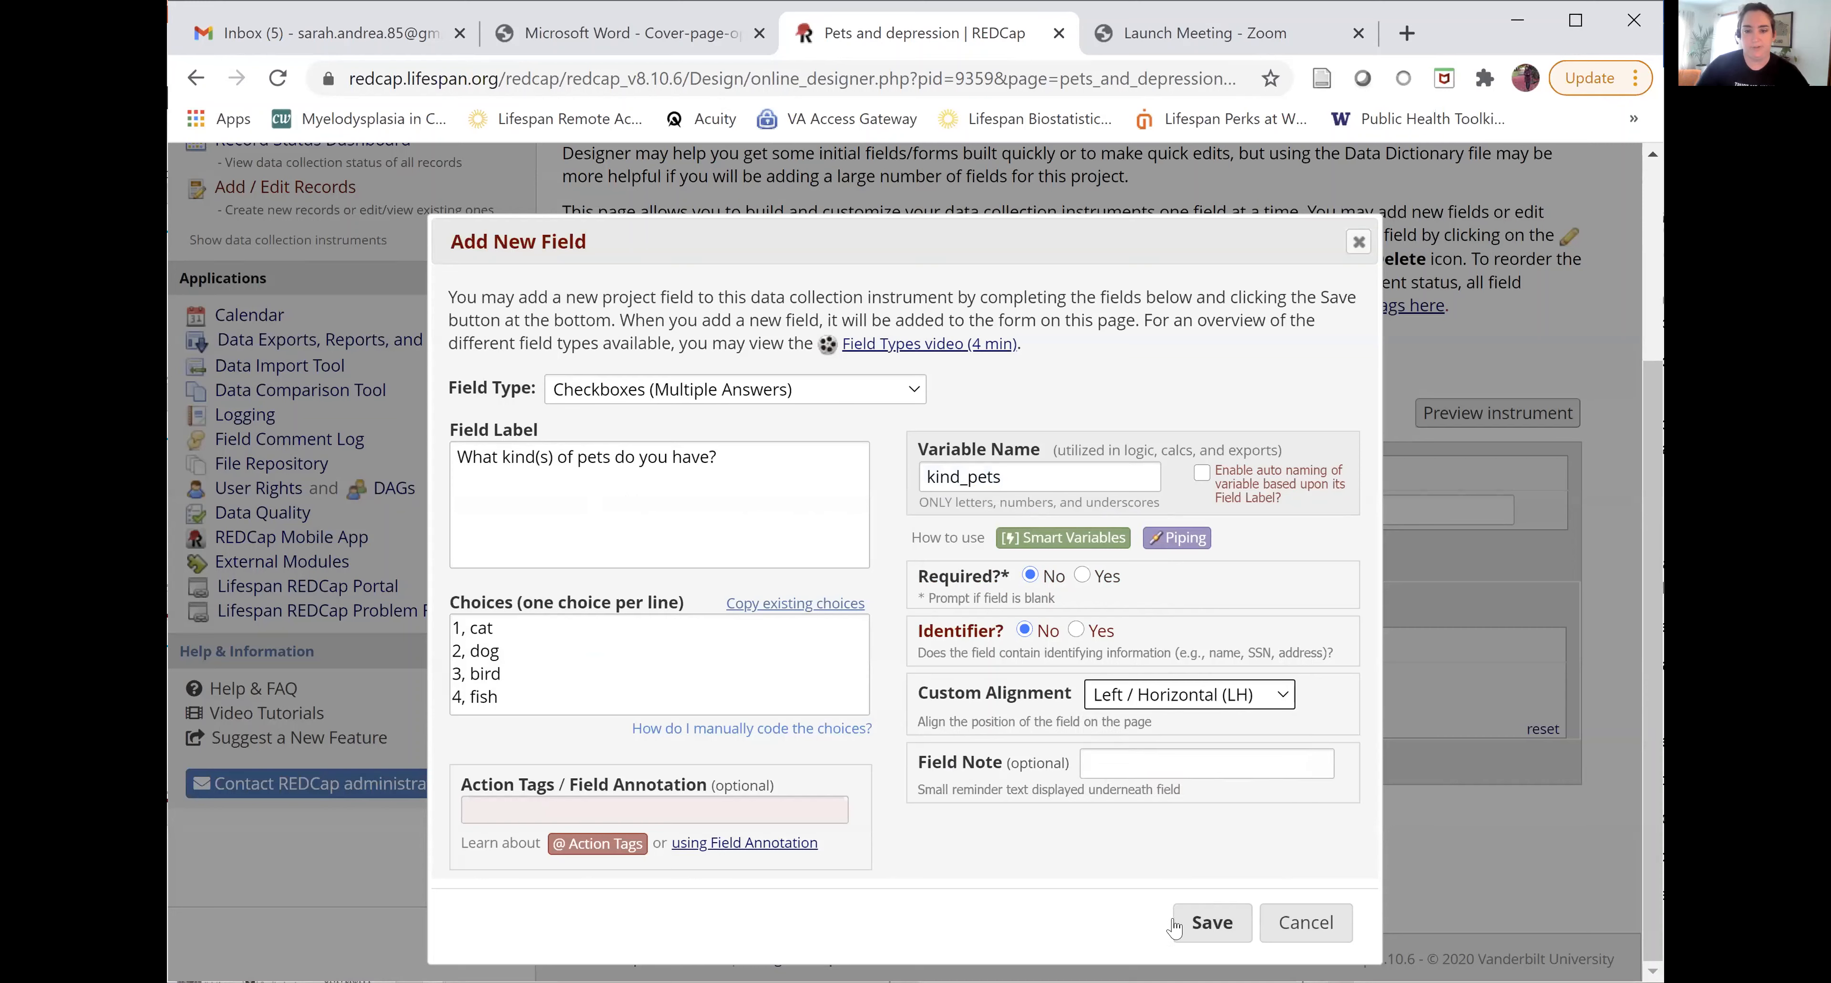
pyautogui.click(1207, 935)
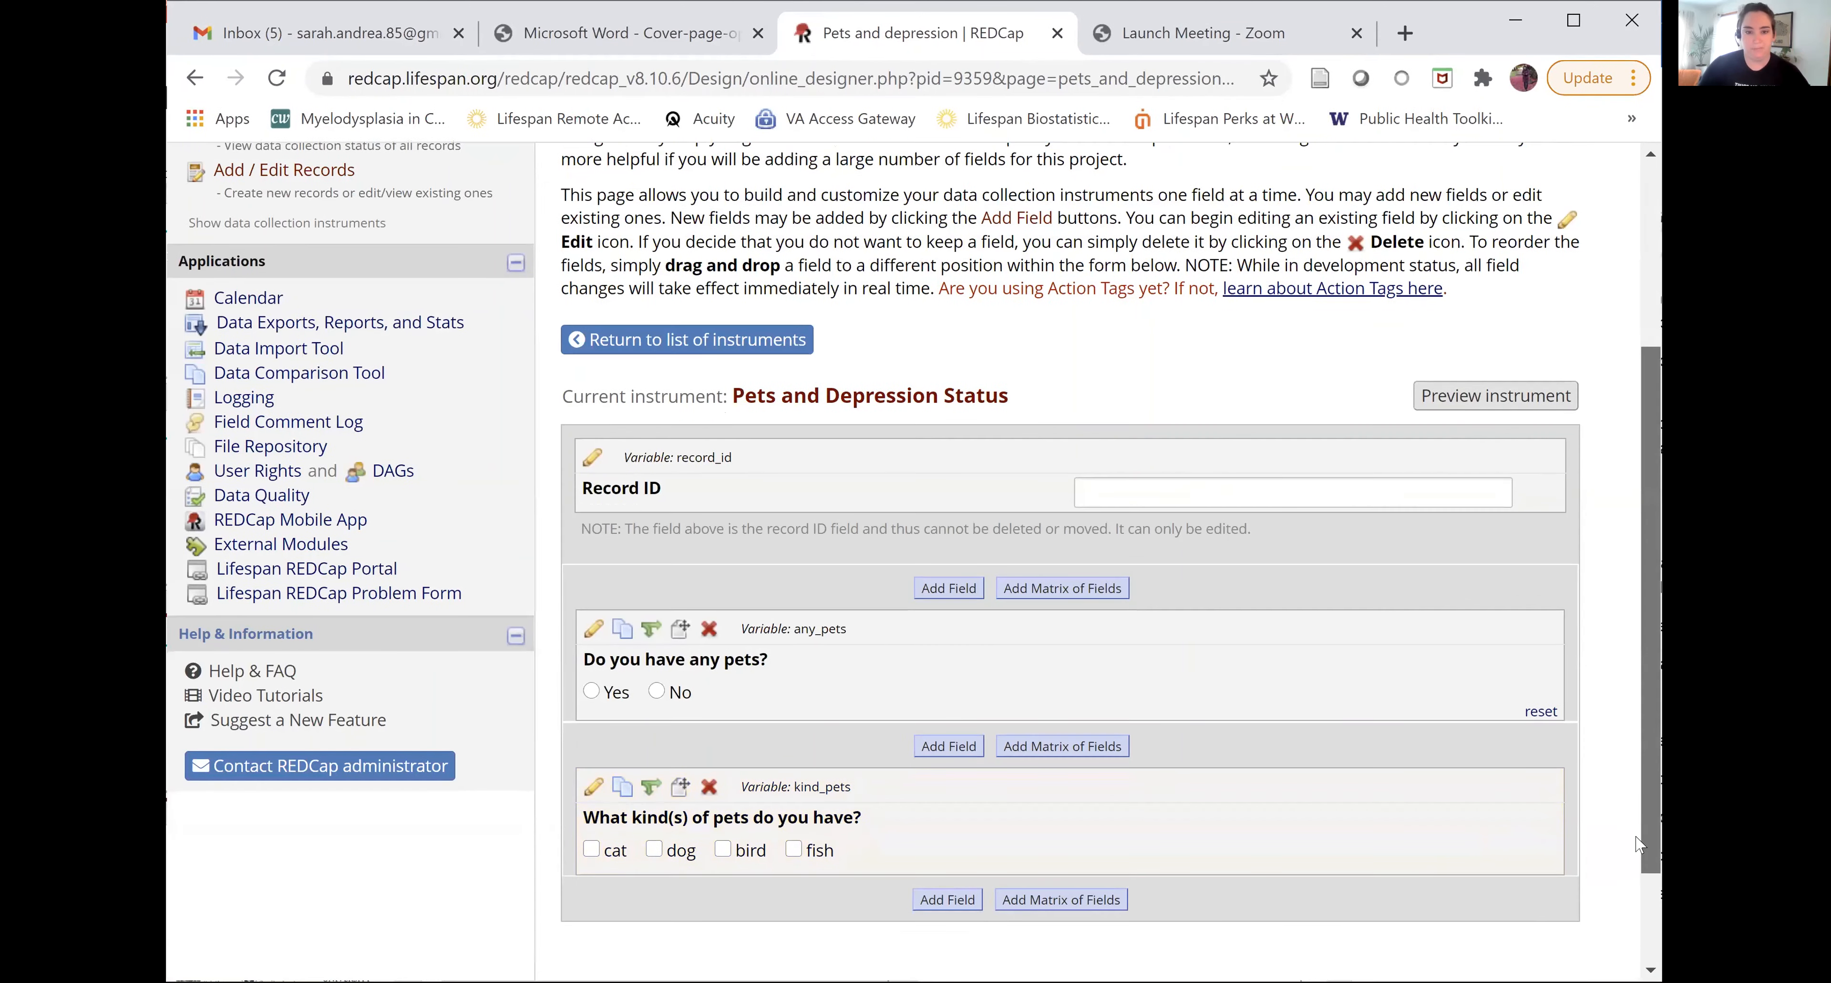
# Step: Open the branching logic of the kind_pets field and choose the Drag-N-Drop Logic Builder method
pyautogui.scroll(-2, 606, 602)
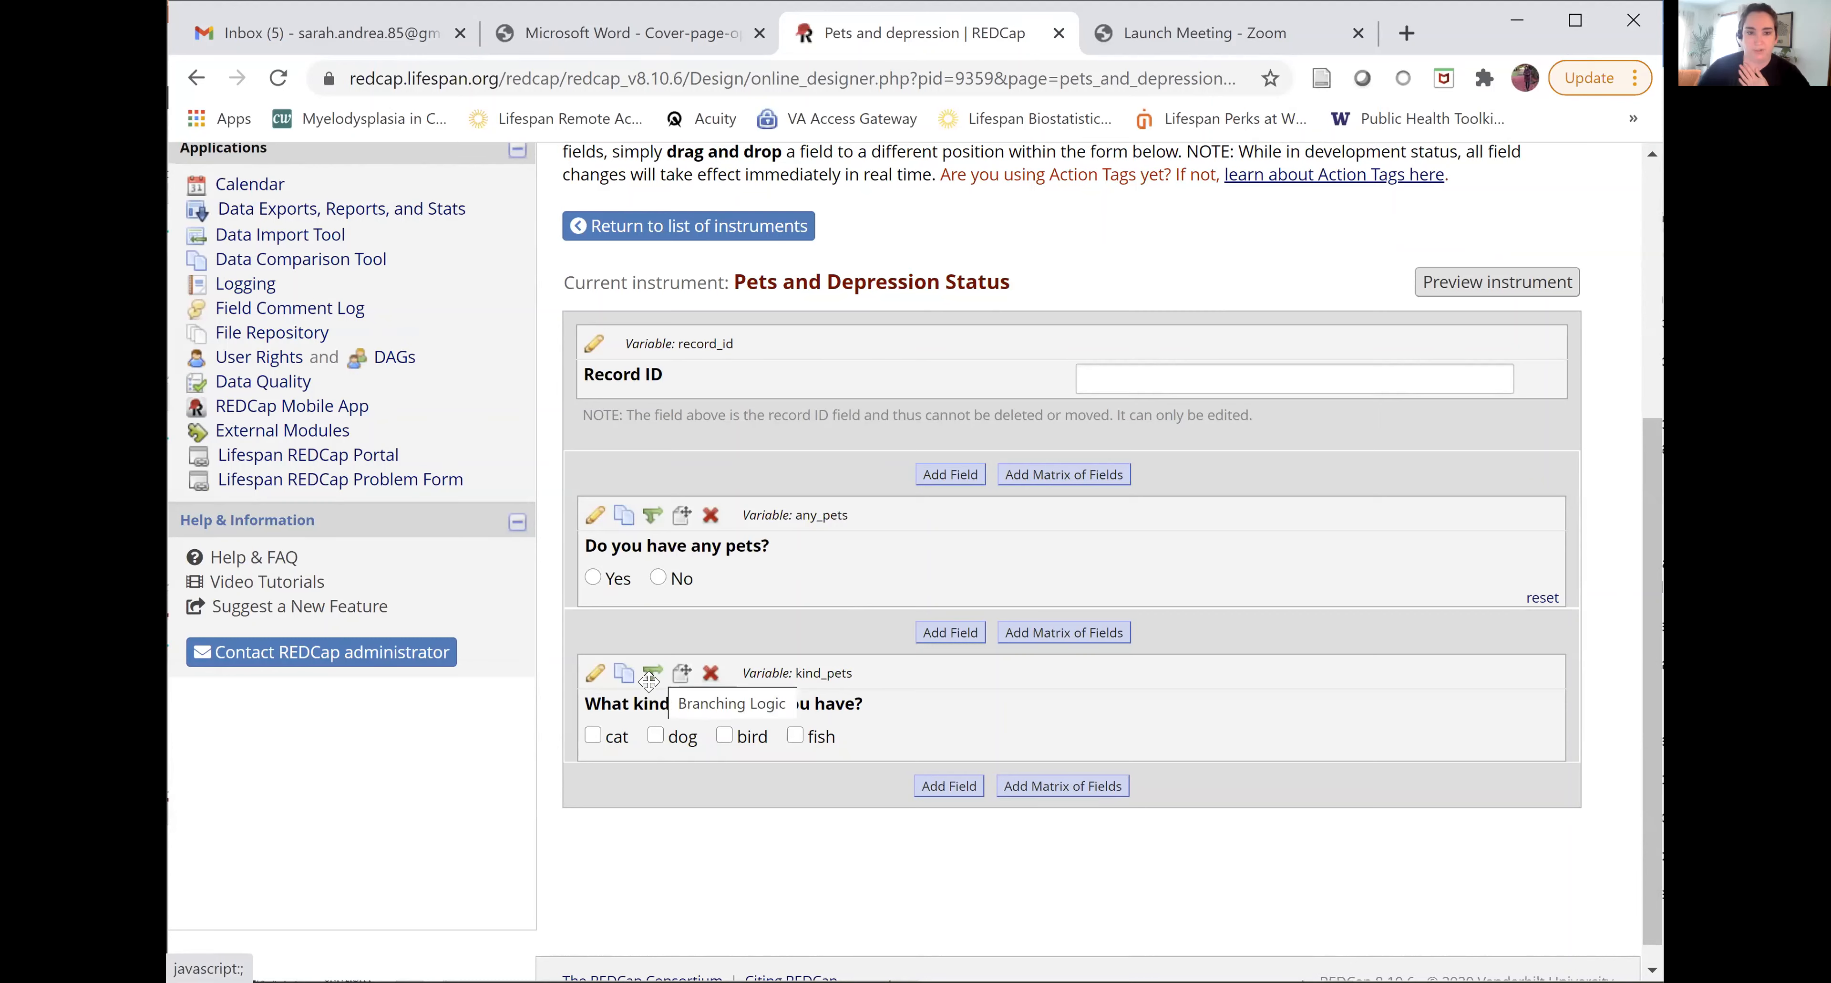
pyautogui.click(649, 677)
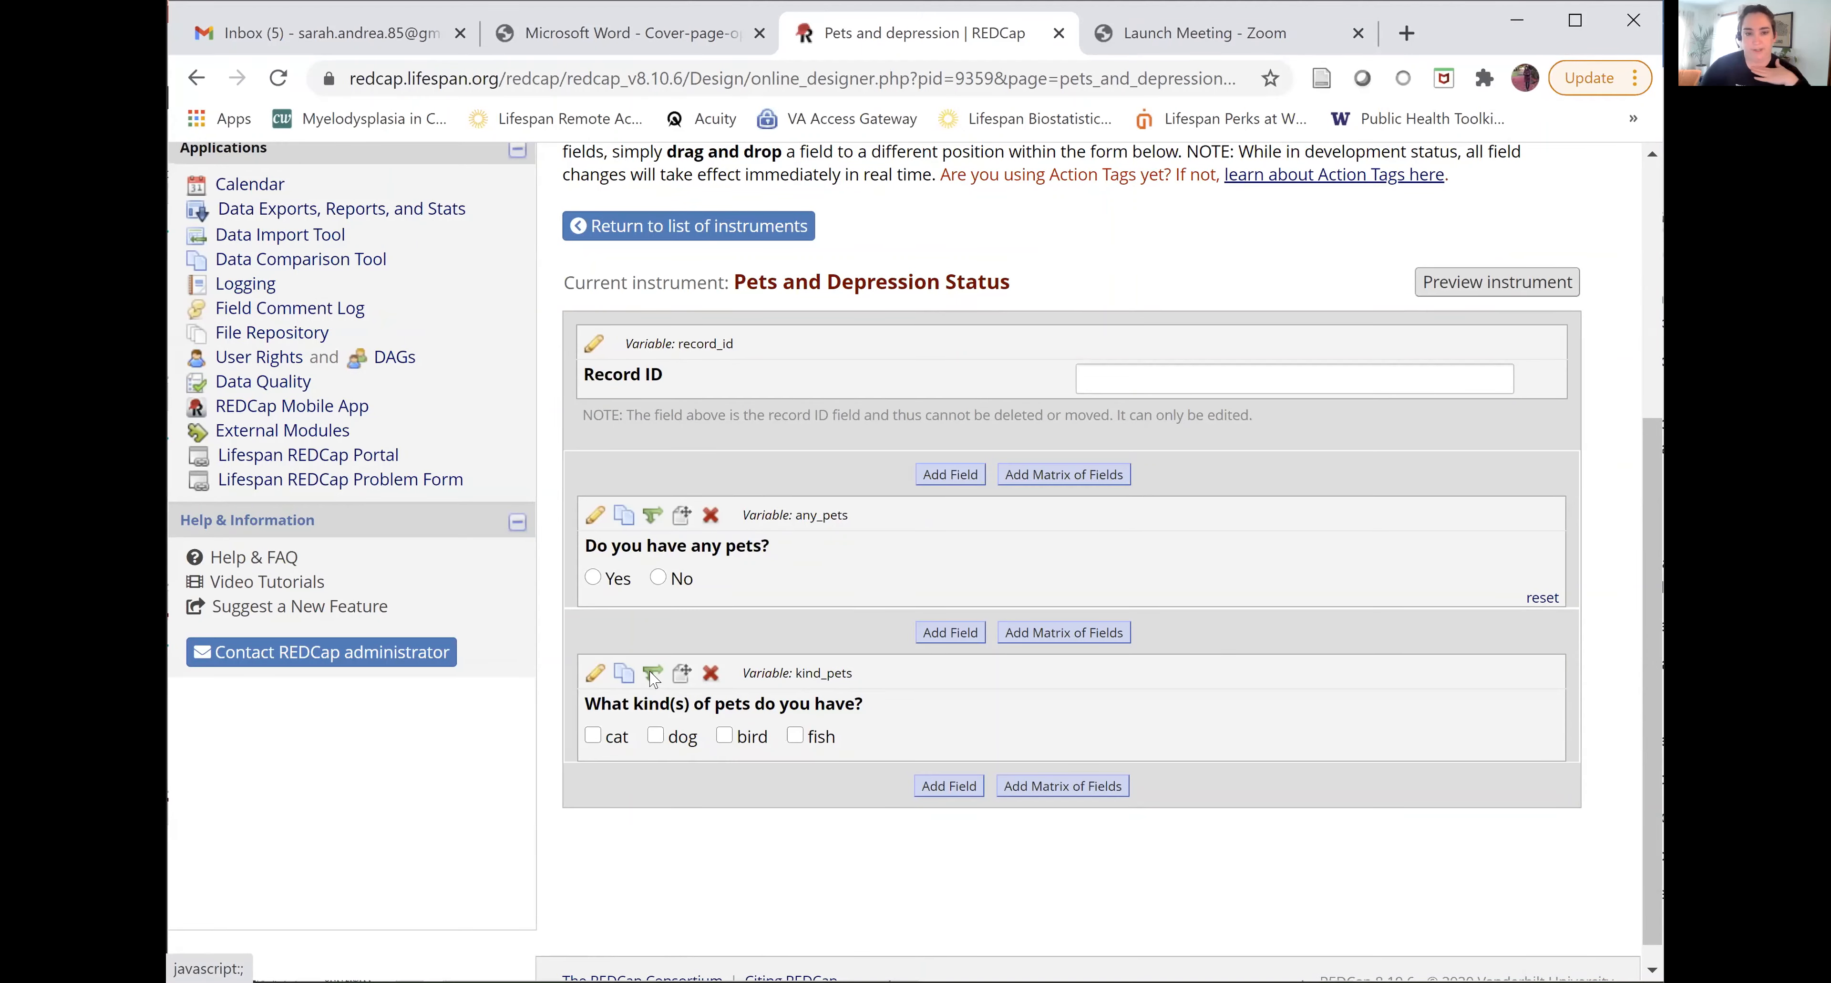
pyautogui.click(650, 676)
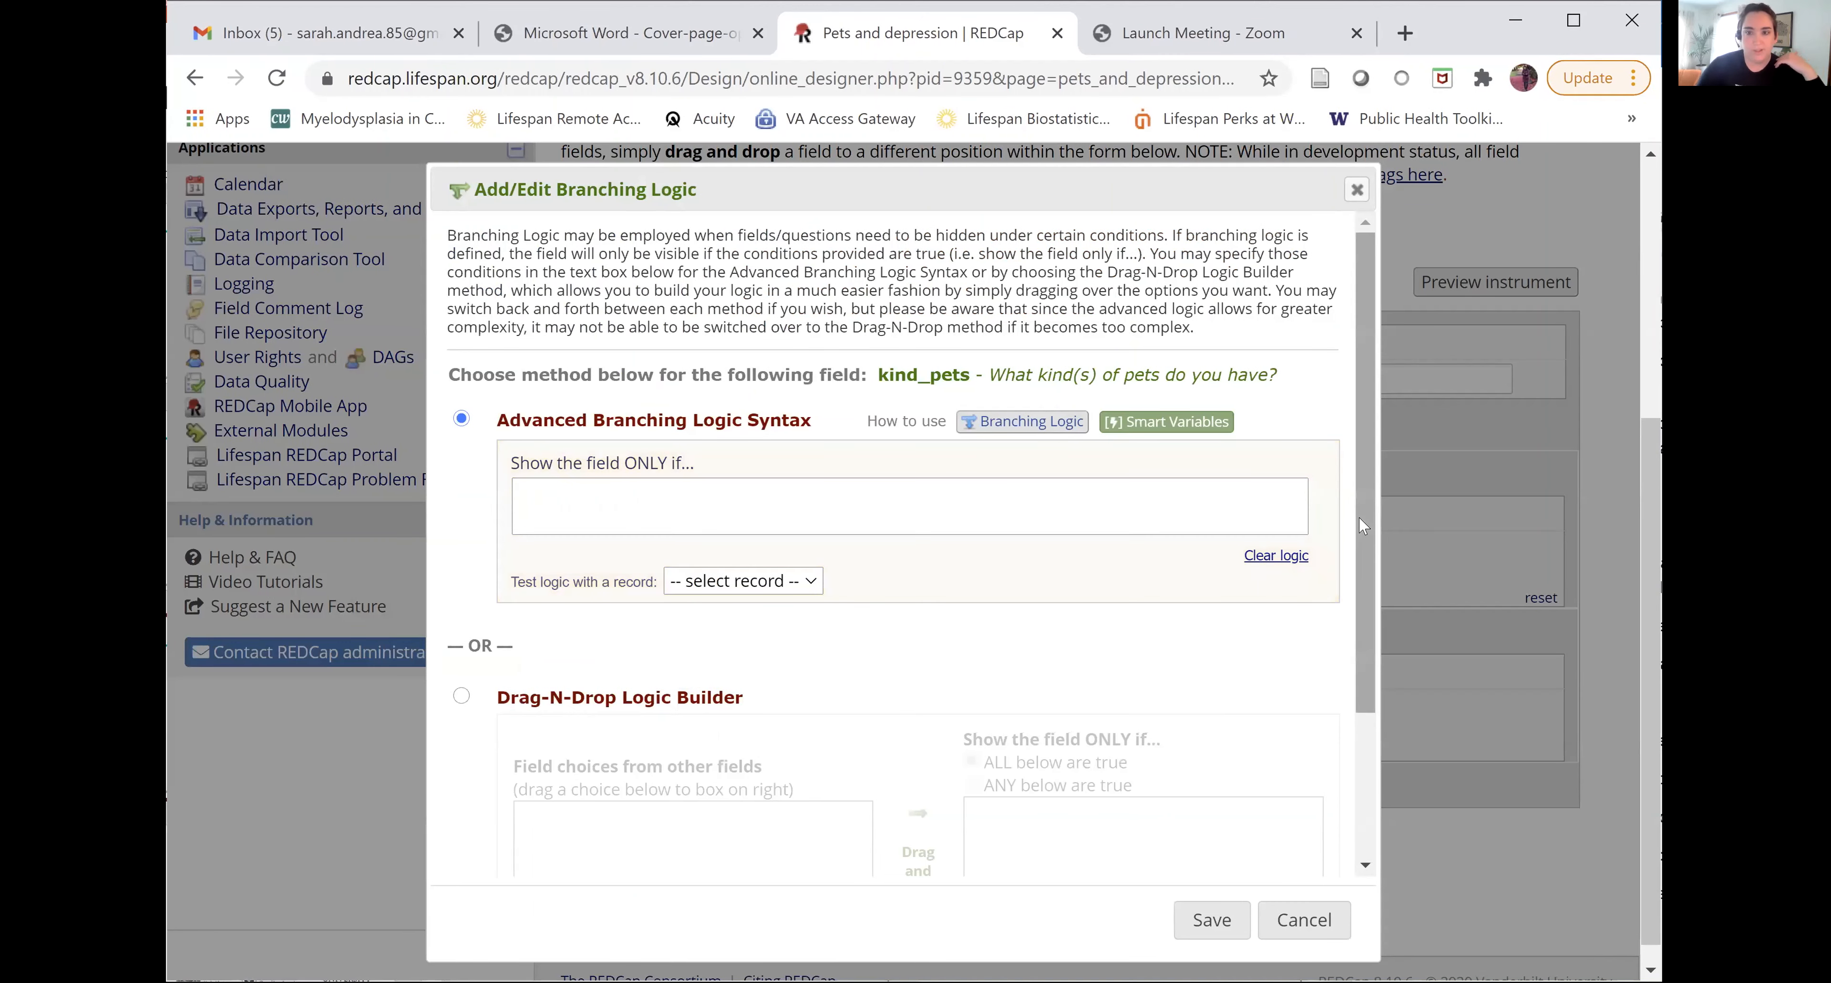
pyautogui.scroll(-1, 1356, 527)
pyautogui.scroll(-3, 1343, 583)
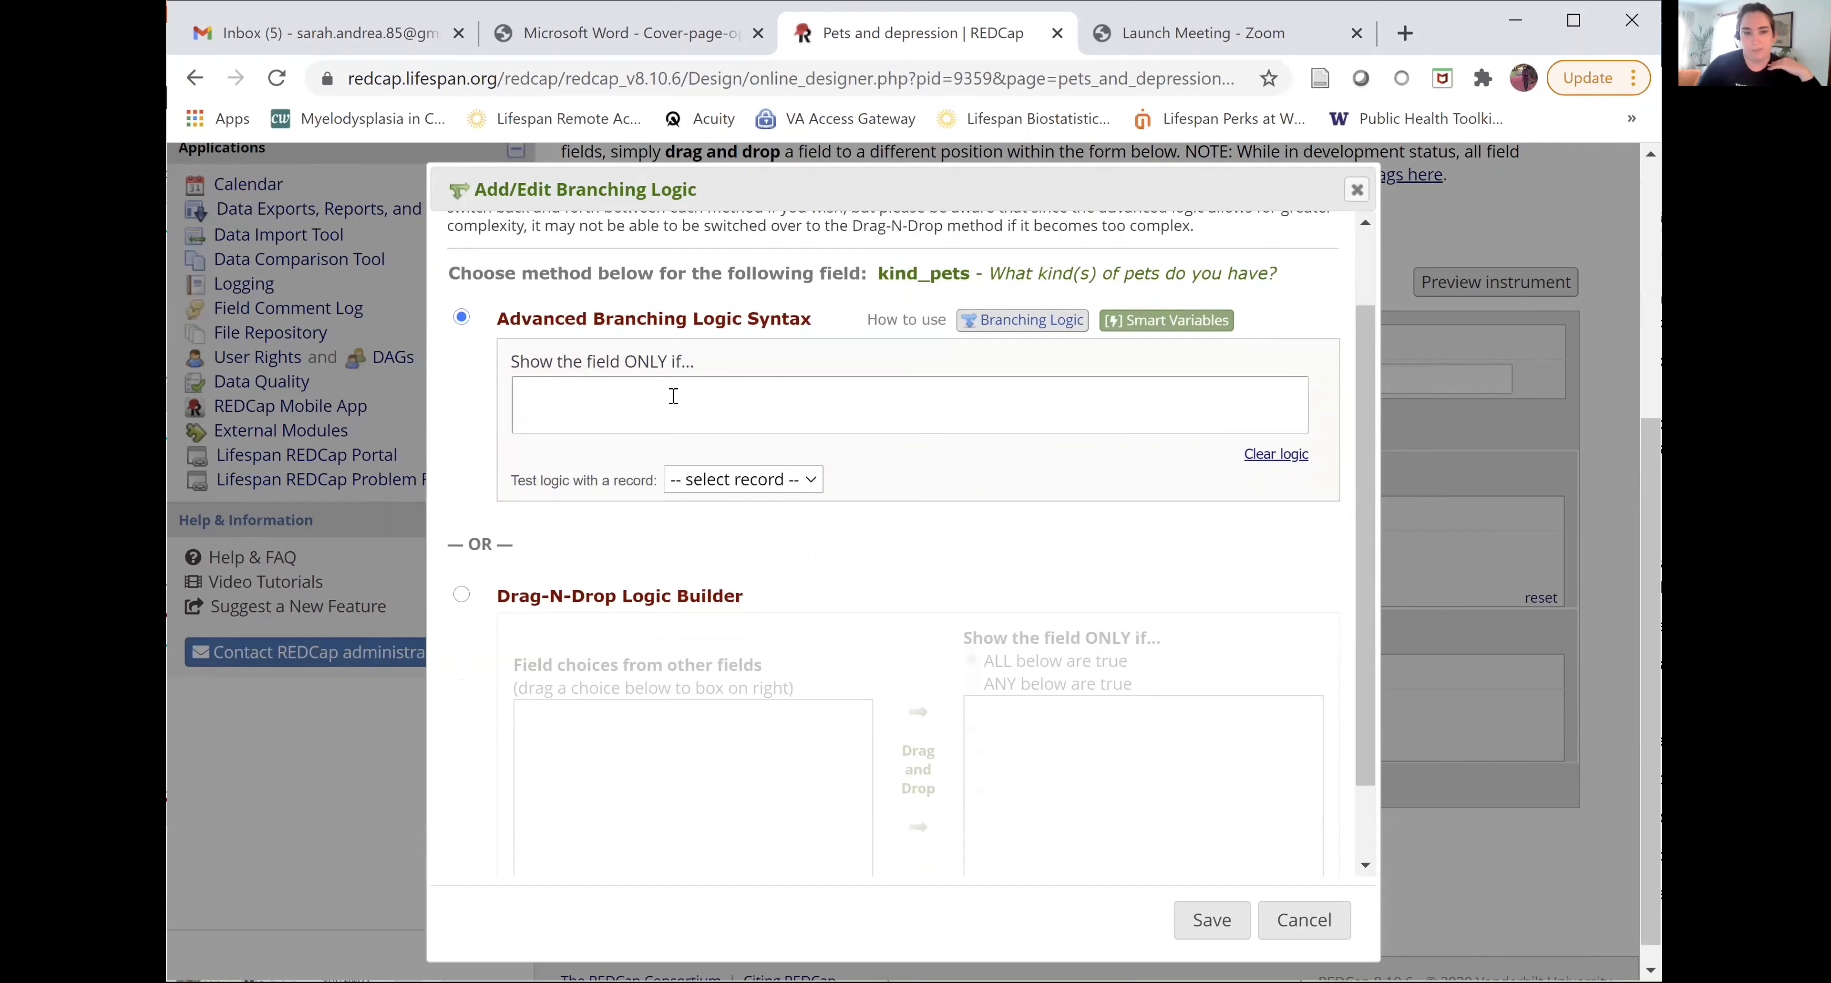
pyautogui.click(462, 597)
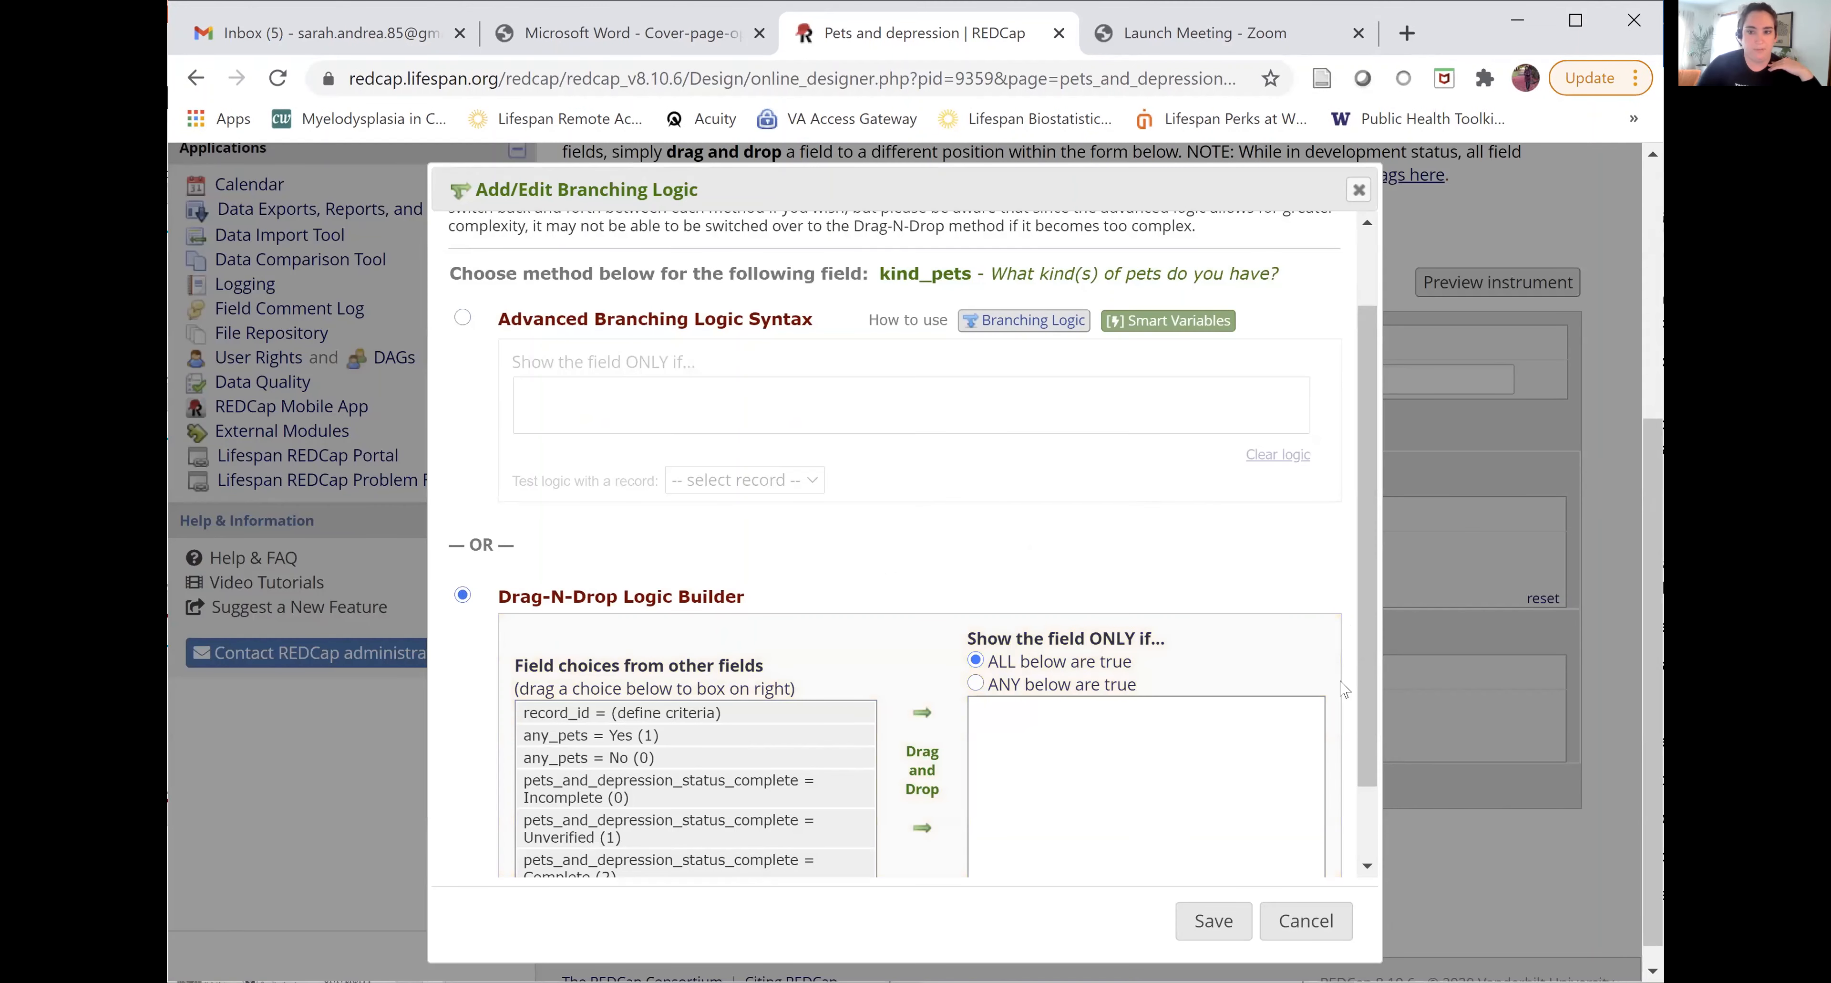
# Step: Set kind_pets to show only if any_pets = Yes (1) and save the branching logic
pyautogui.rightClick(1343, 736)
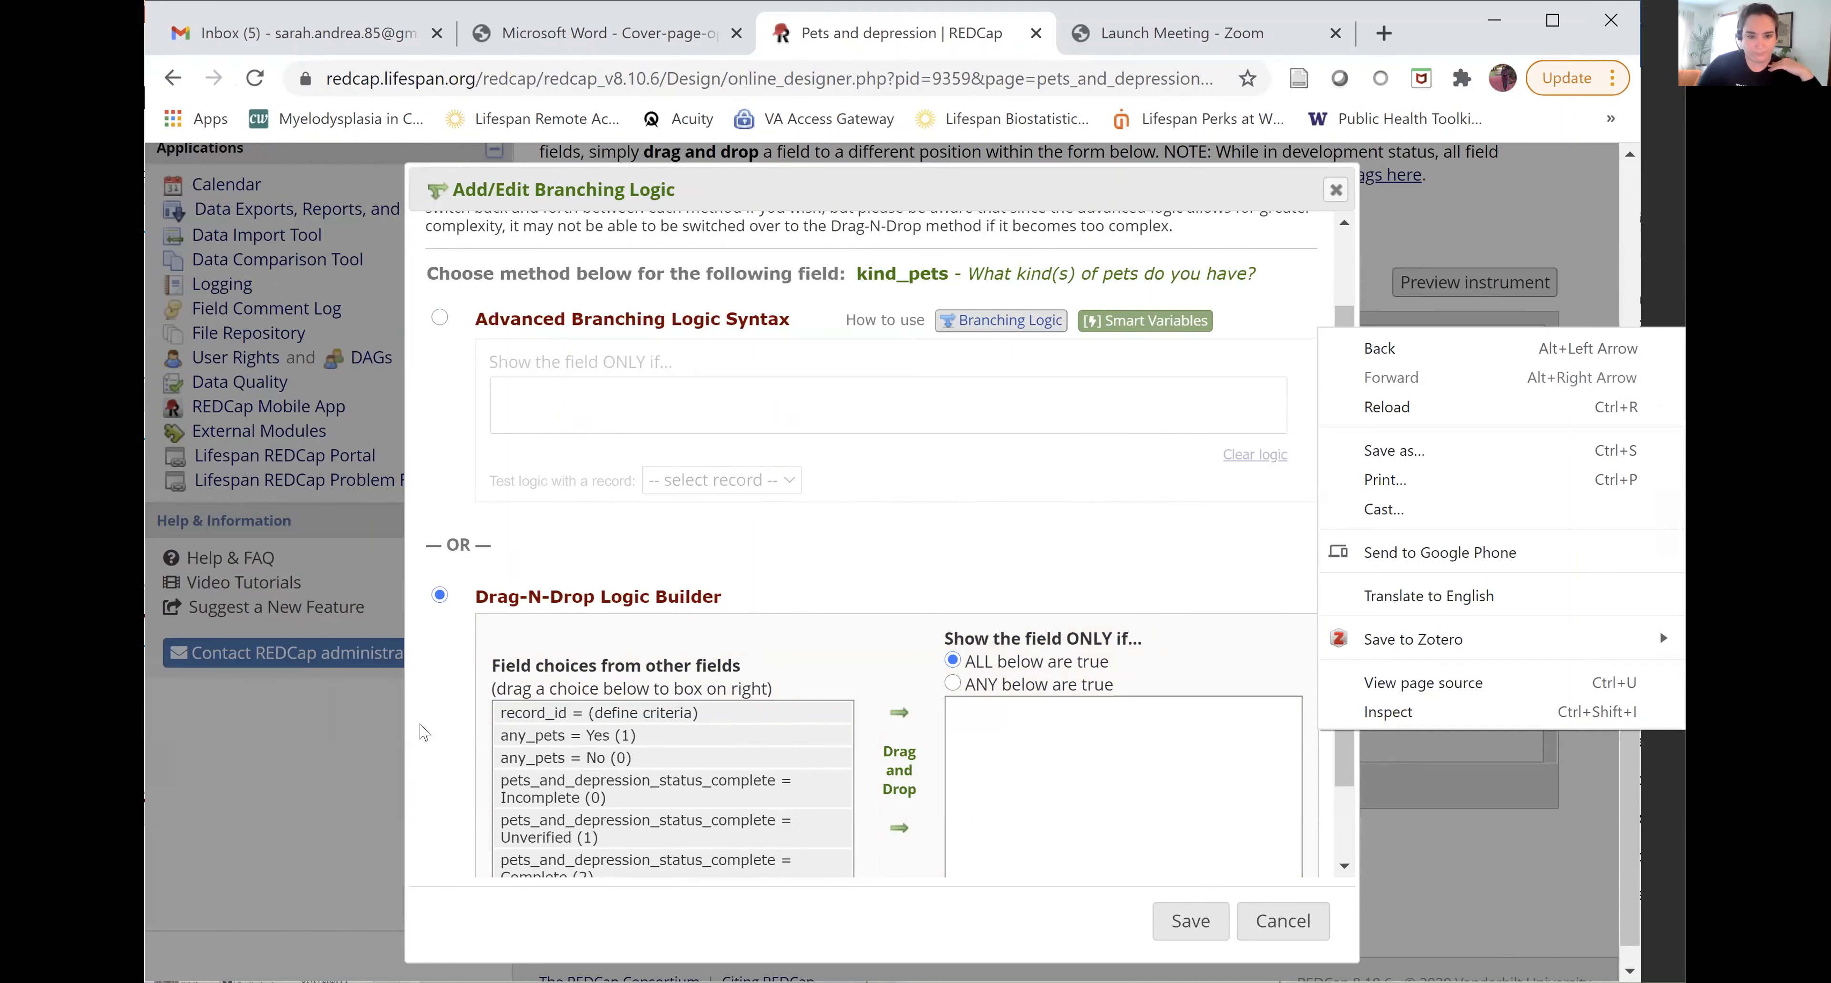
pyautogui.click(498, 732)
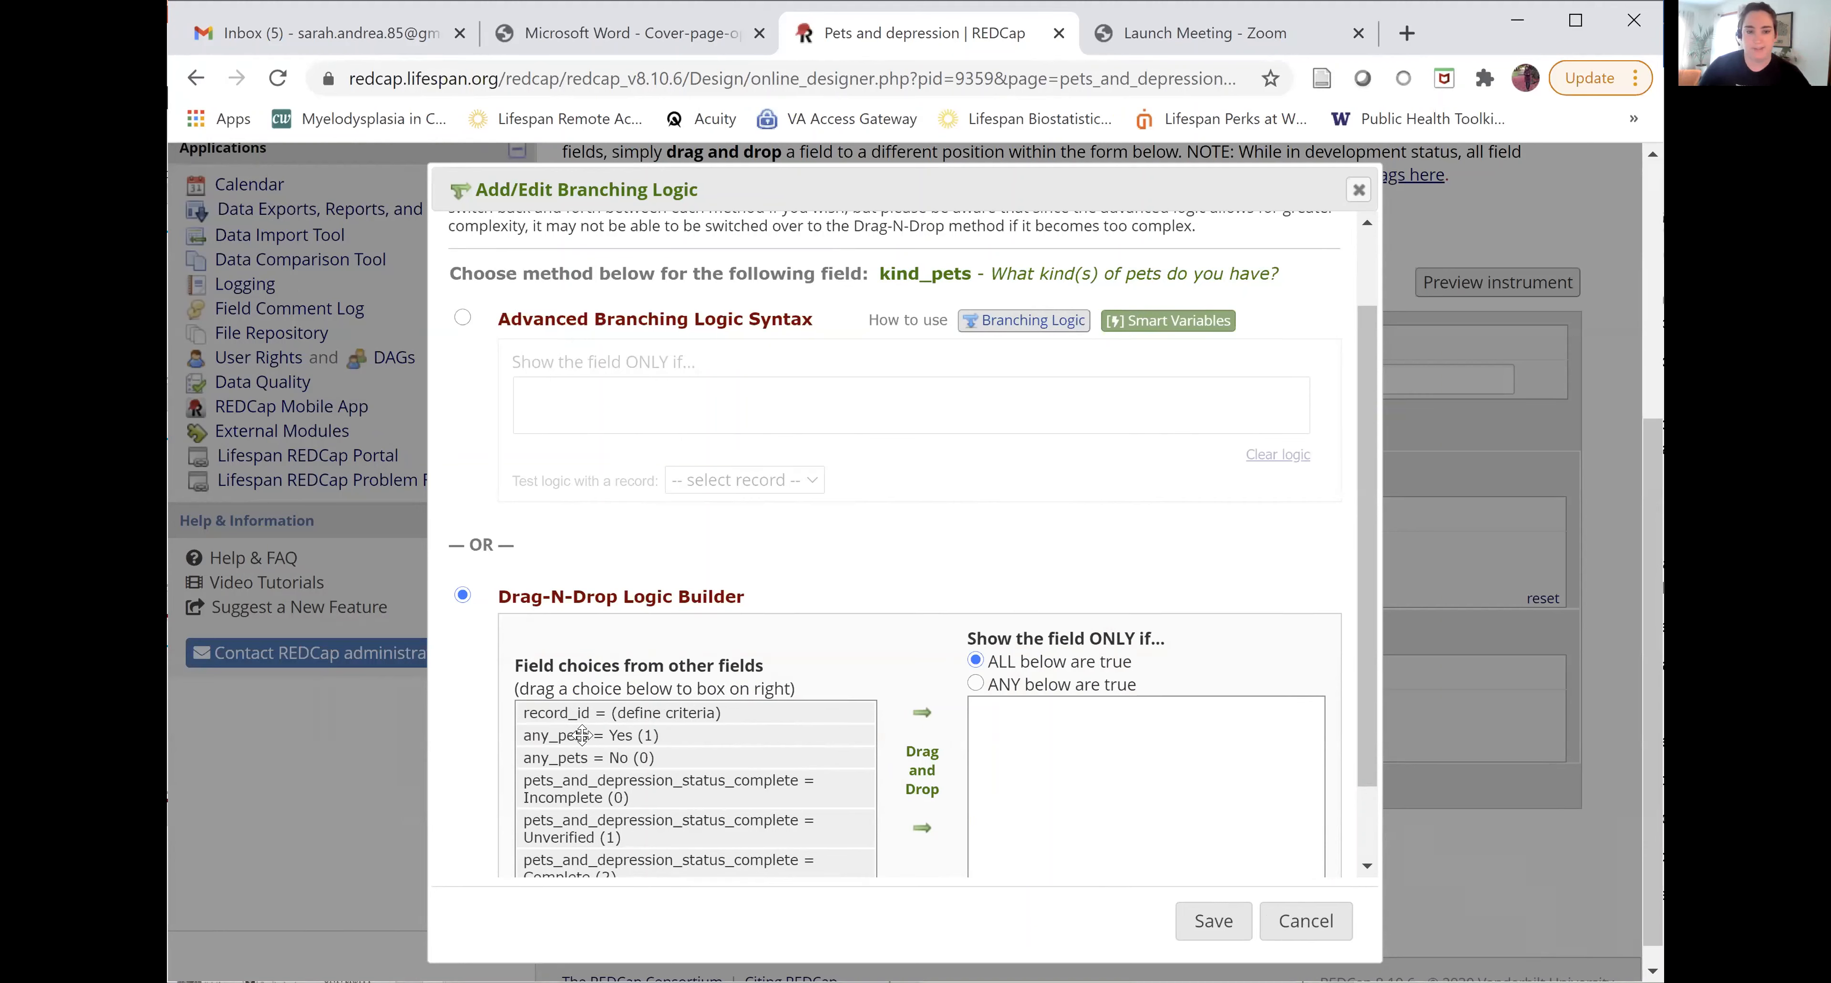
pyautogui.moveTo(581, 734); pyautogui.dragTo(1081, 711)
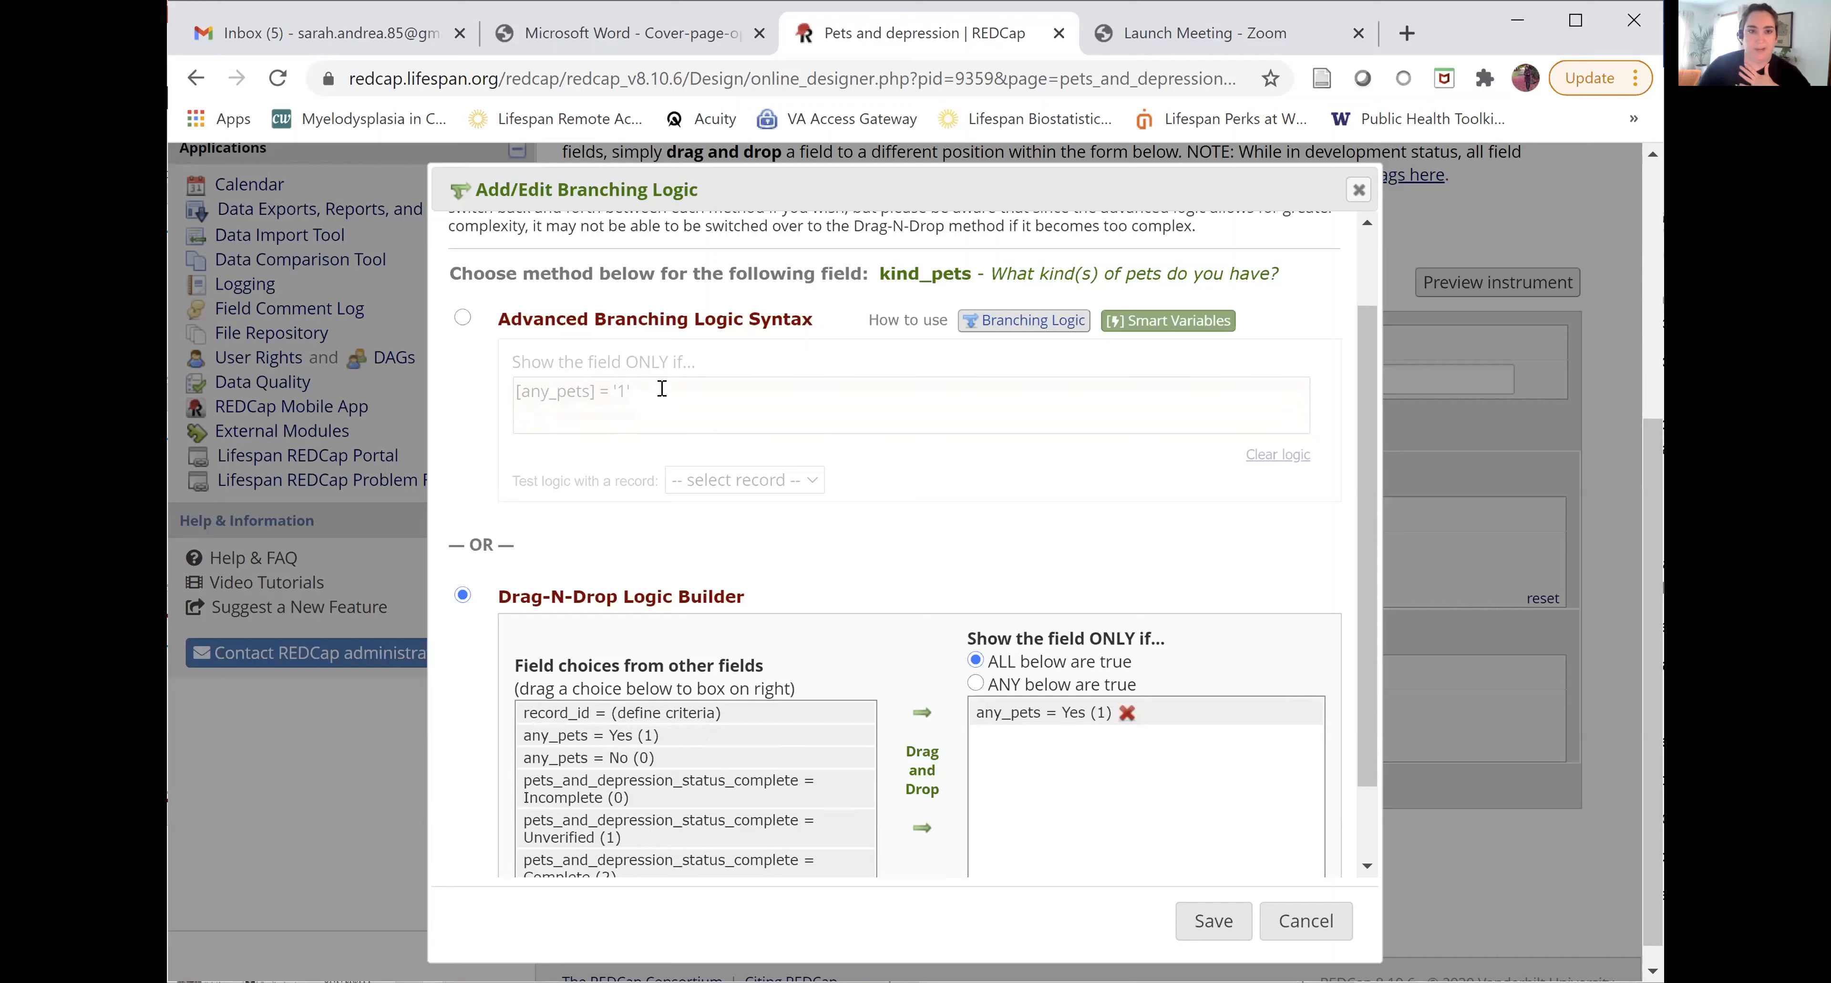
pyautogui.moveTo(630, 390); pyautogui.dragTo(498, 396)
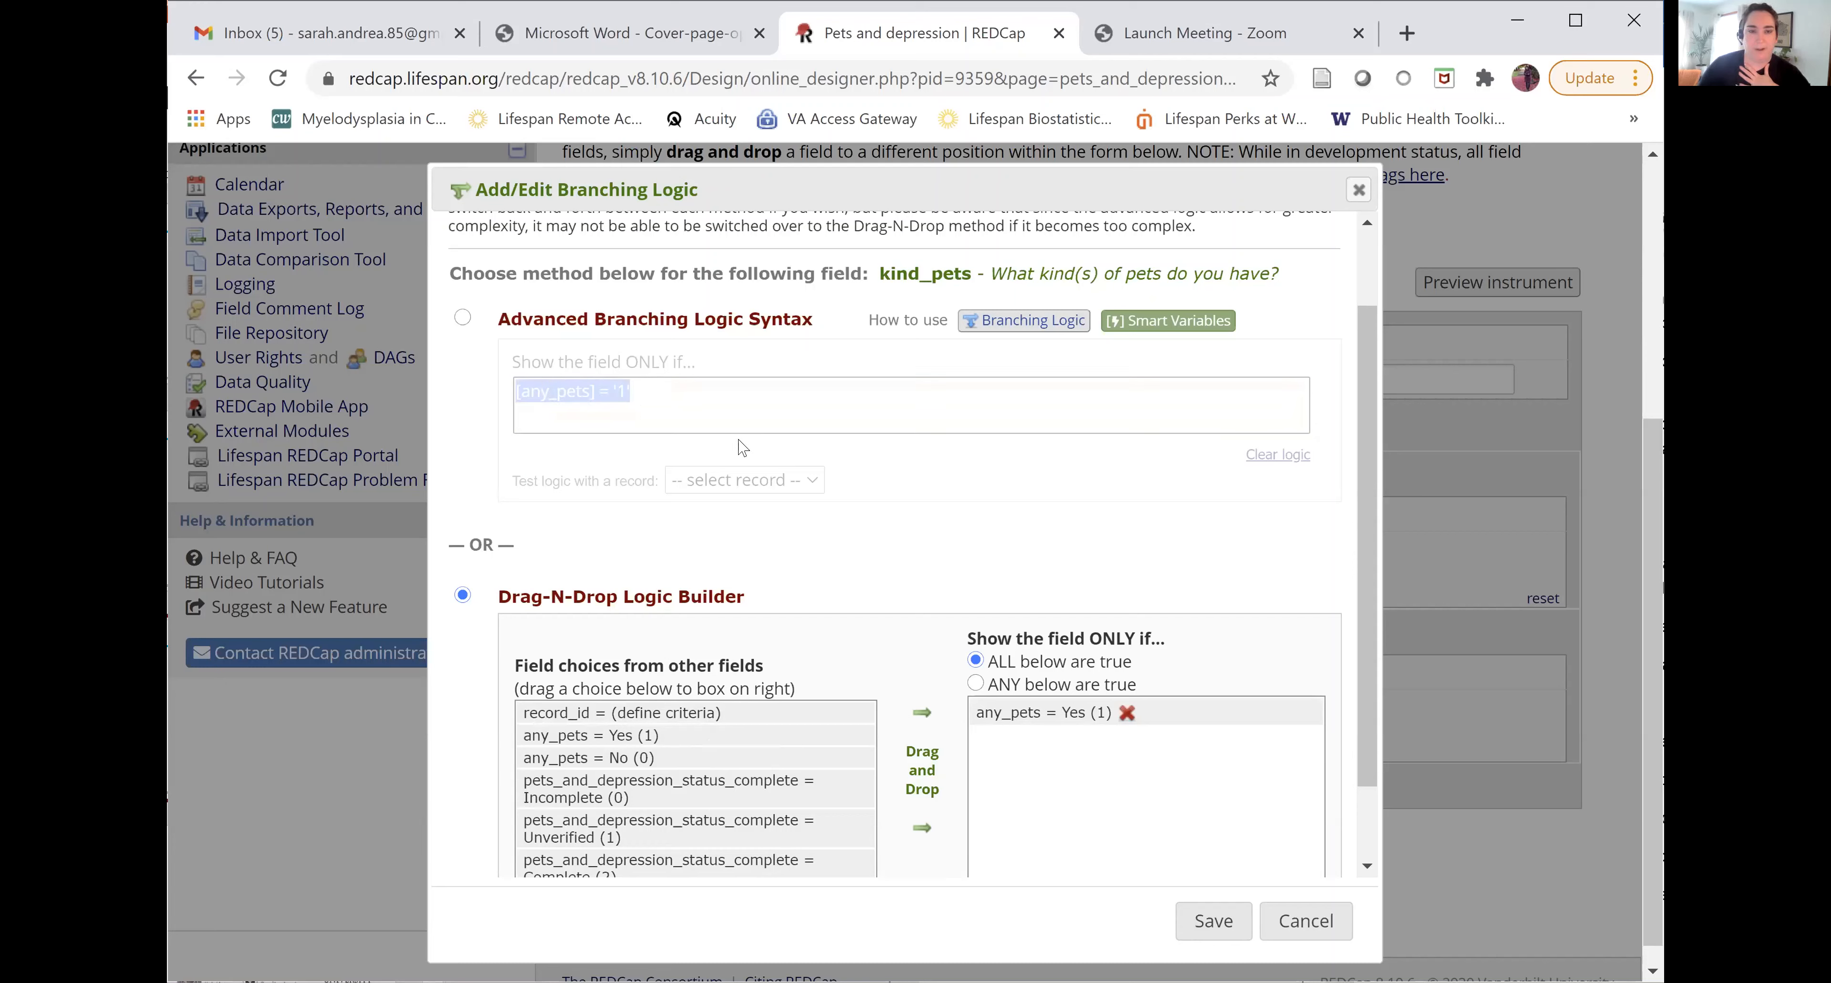
pyautogui.click(681, 382)
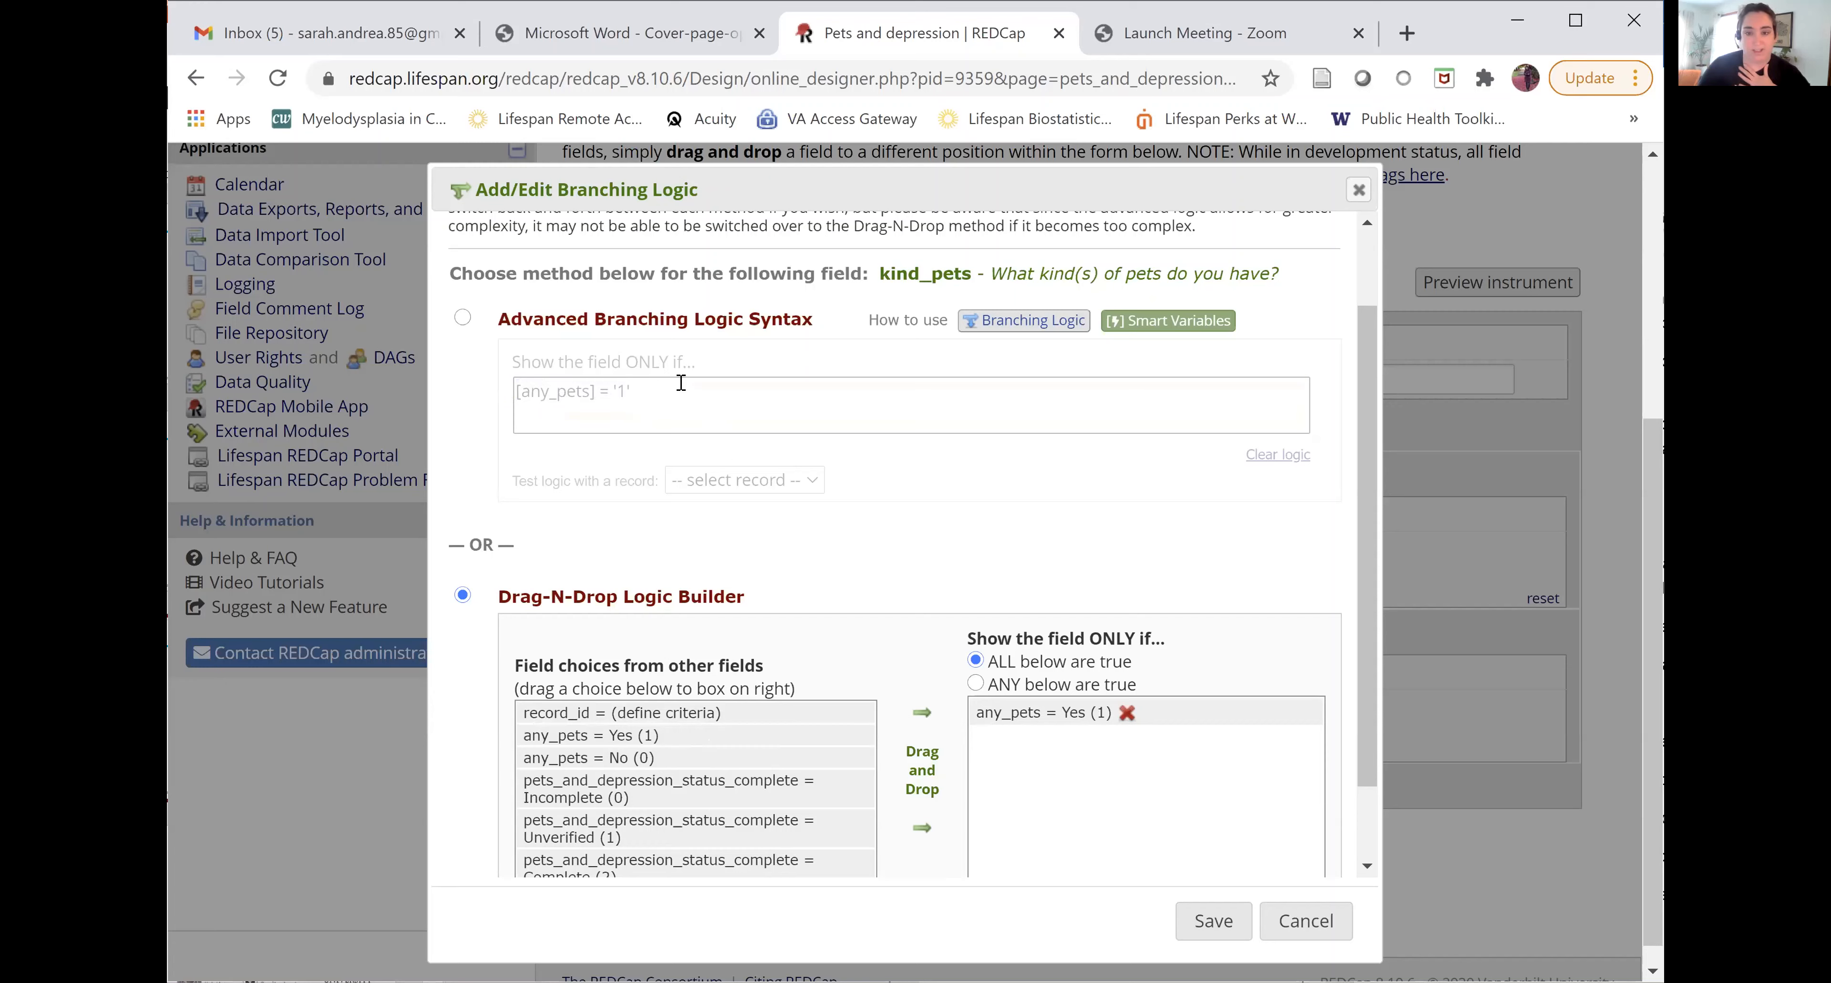
pyautogui.click(1214, 921)
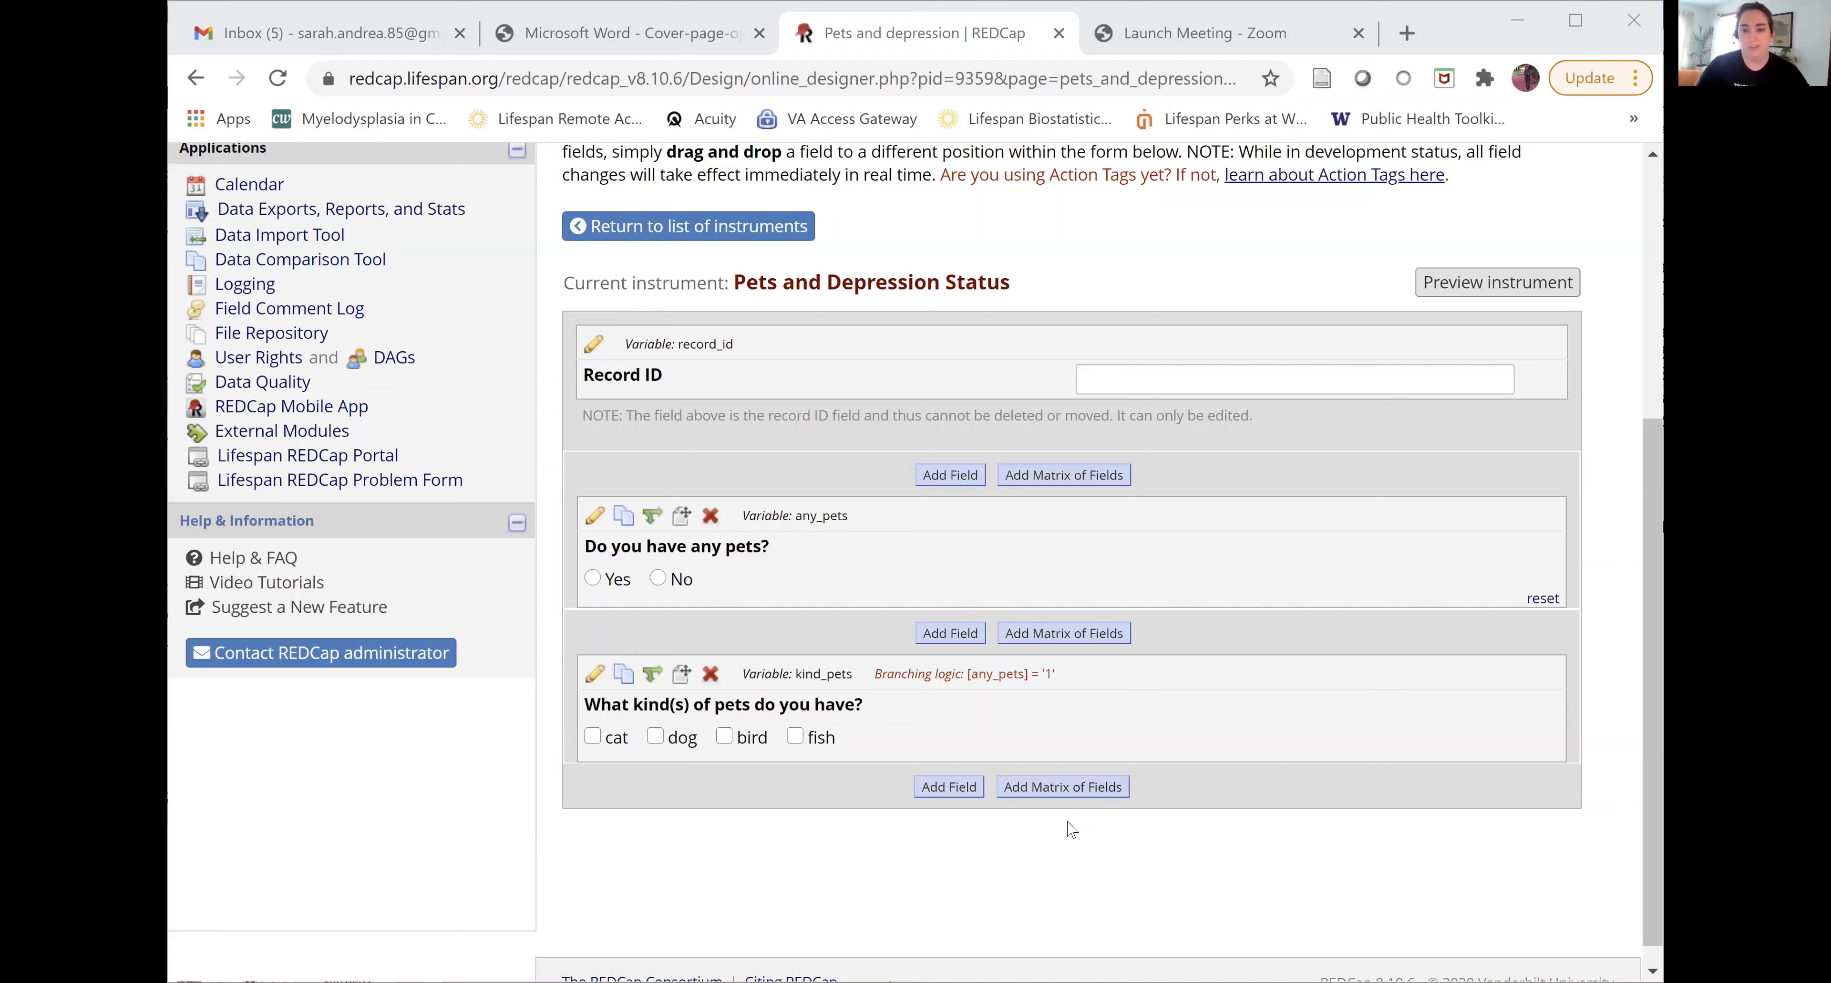
# Step: Start a matrix of fields below the kind_pets question with the header "Over the last 2 weeks, how often have you been bothered by the following?"
pyautogui.click(1058, 787)
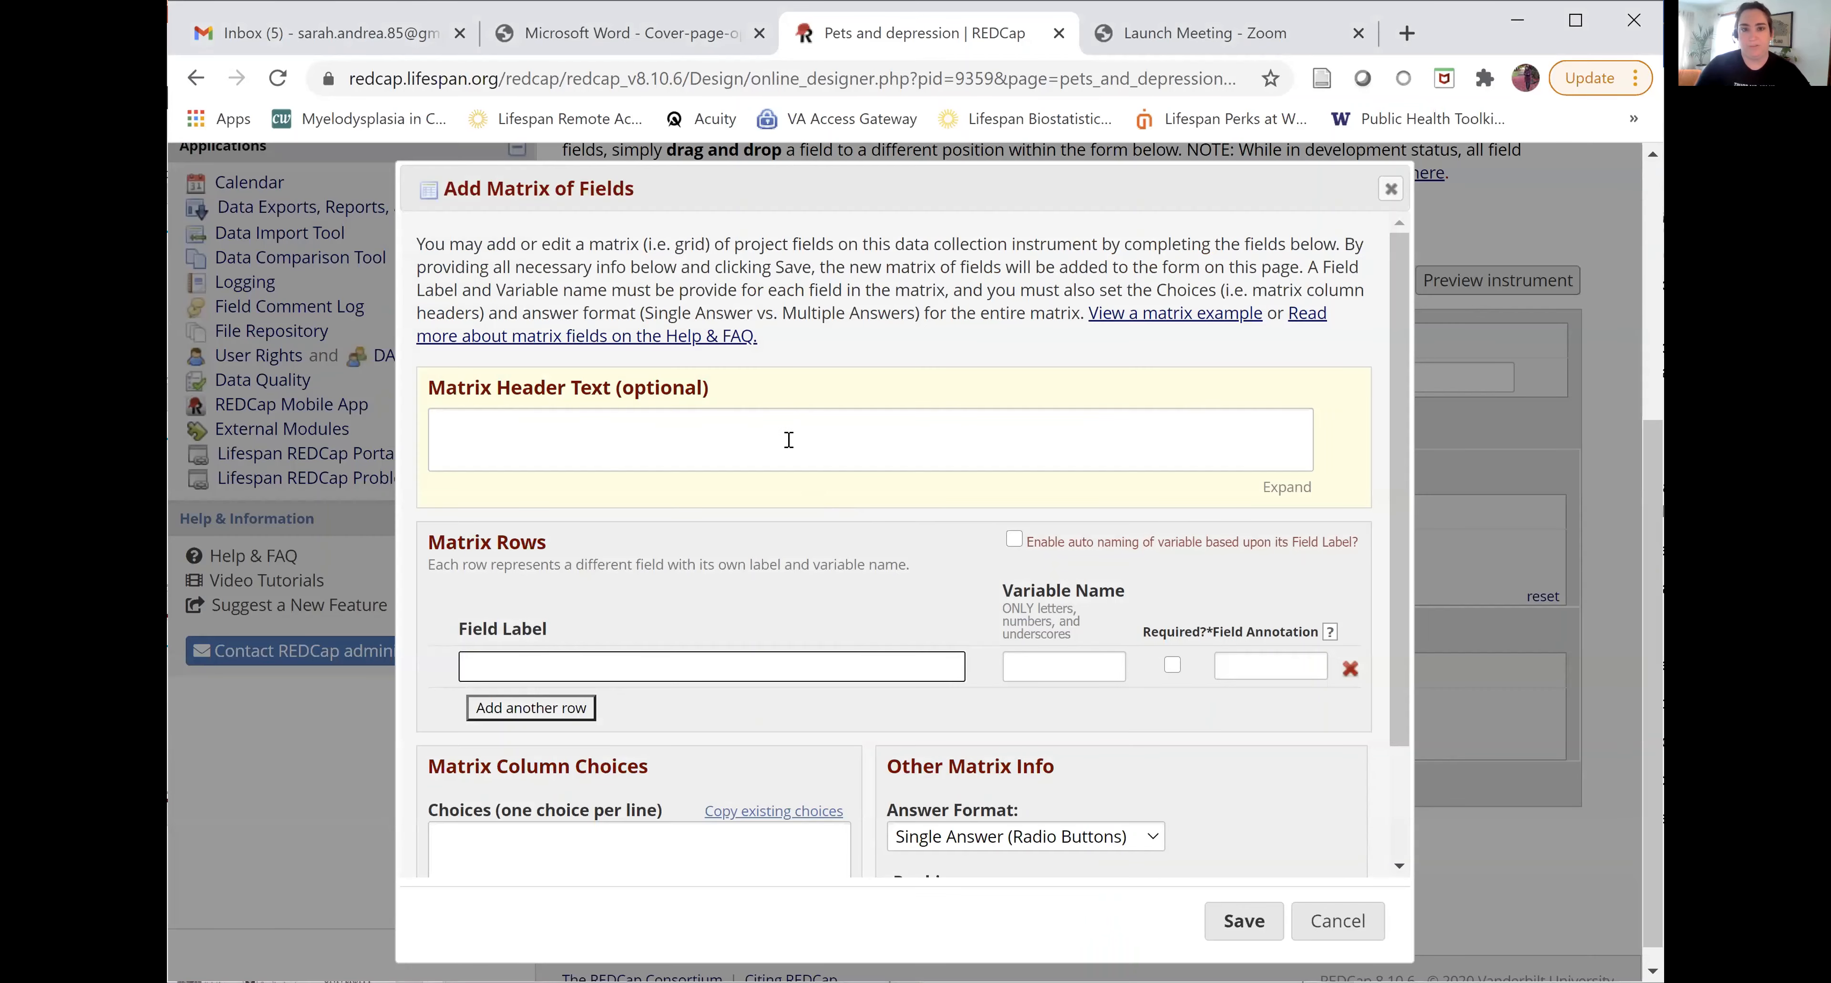
pyautogui.click(788, 439)
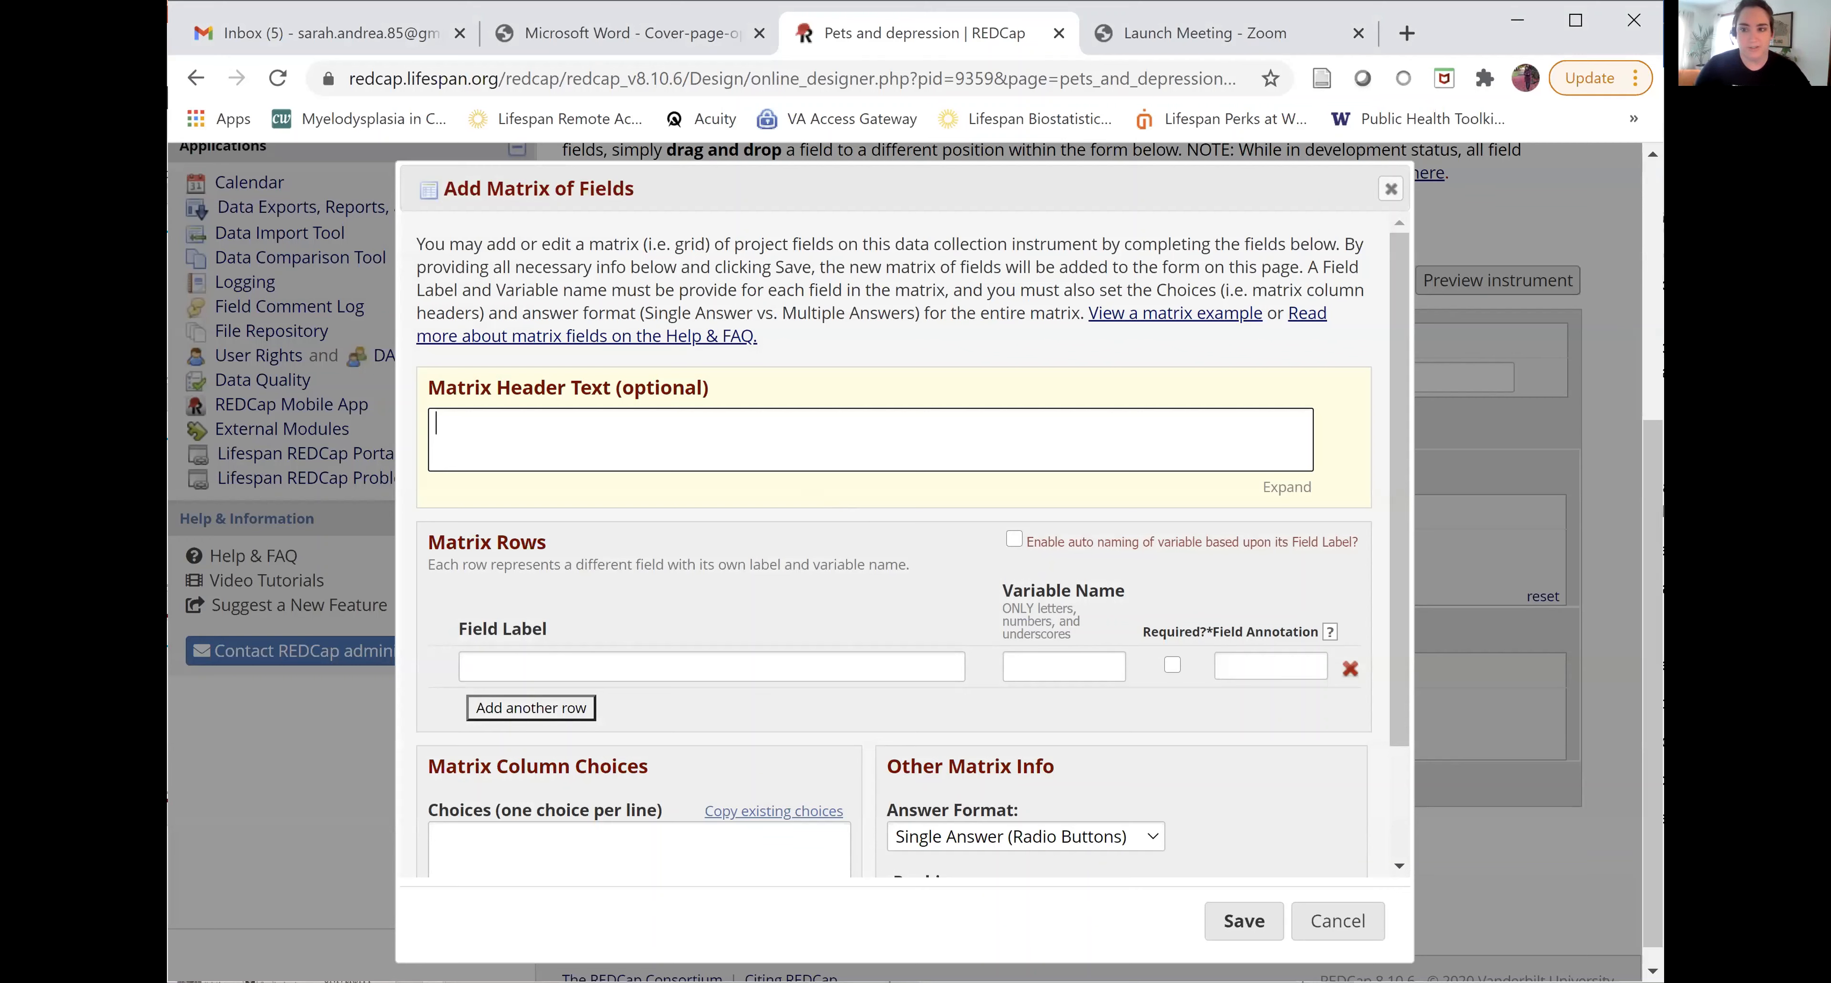
pyautogui.click(1613, 702)
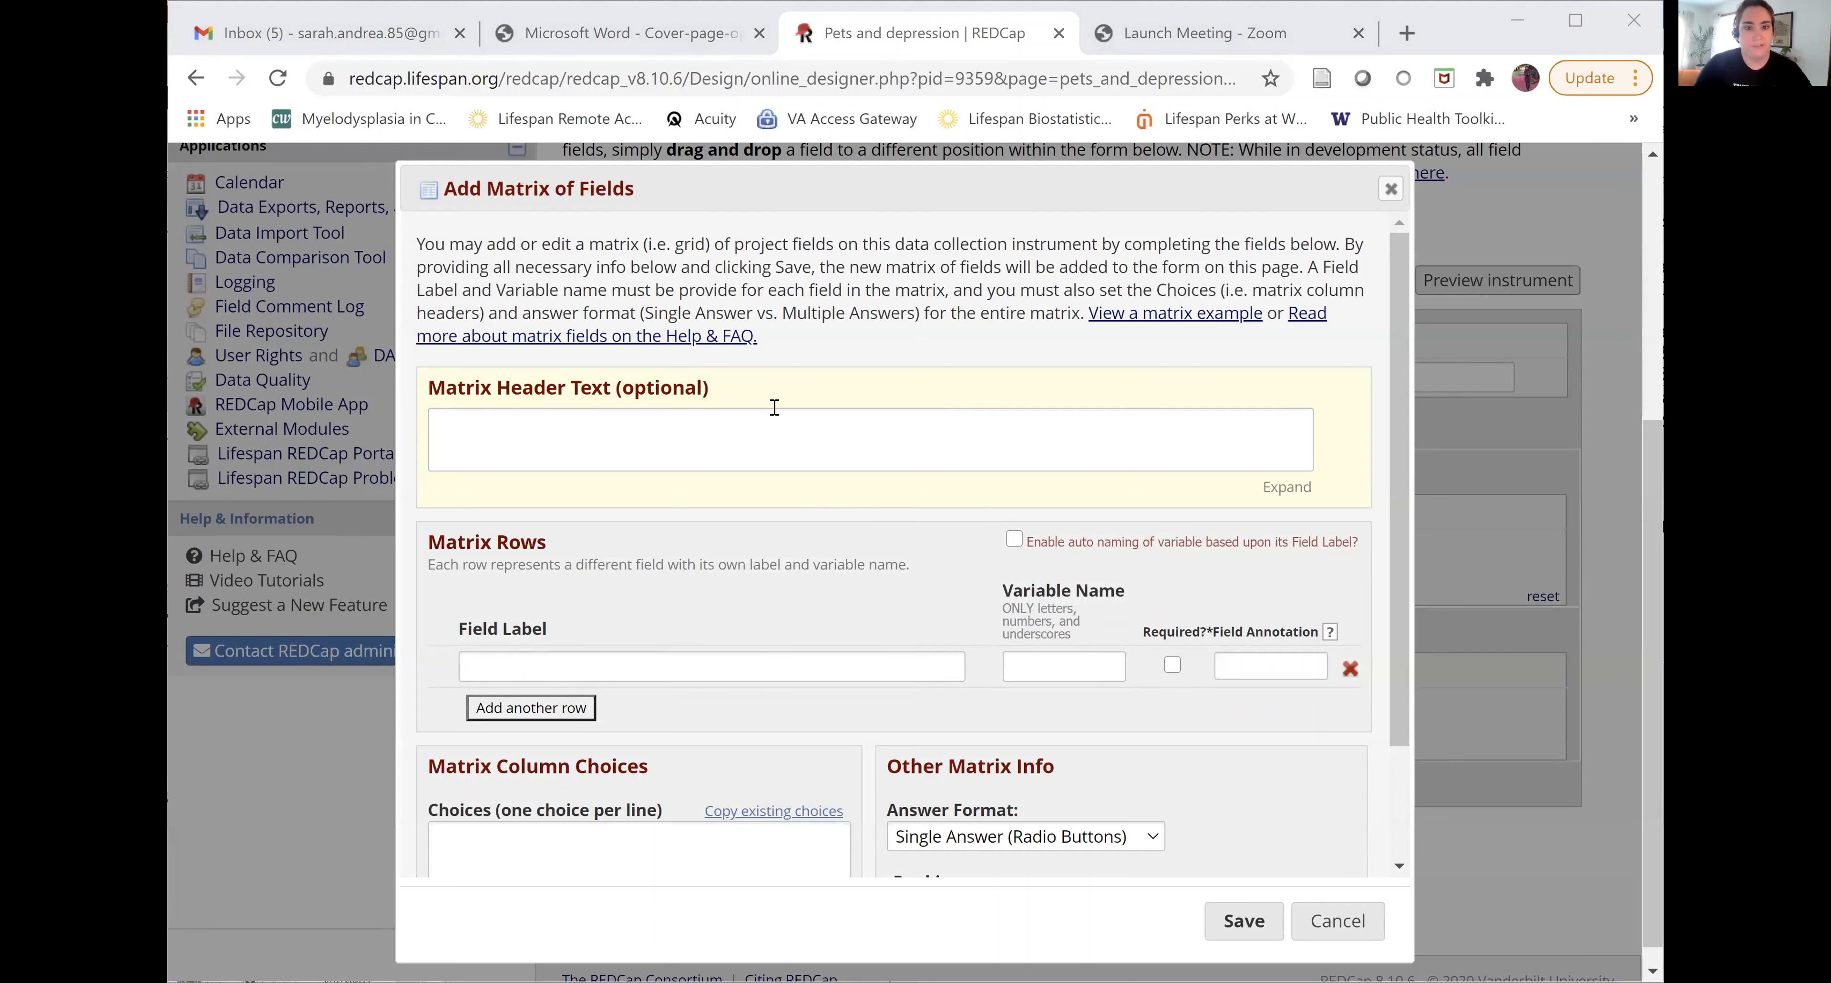
pyautogui.click(777, 429)
pyautogui.write('Over the last 2 weeks, how often have you been bothered by the following?')
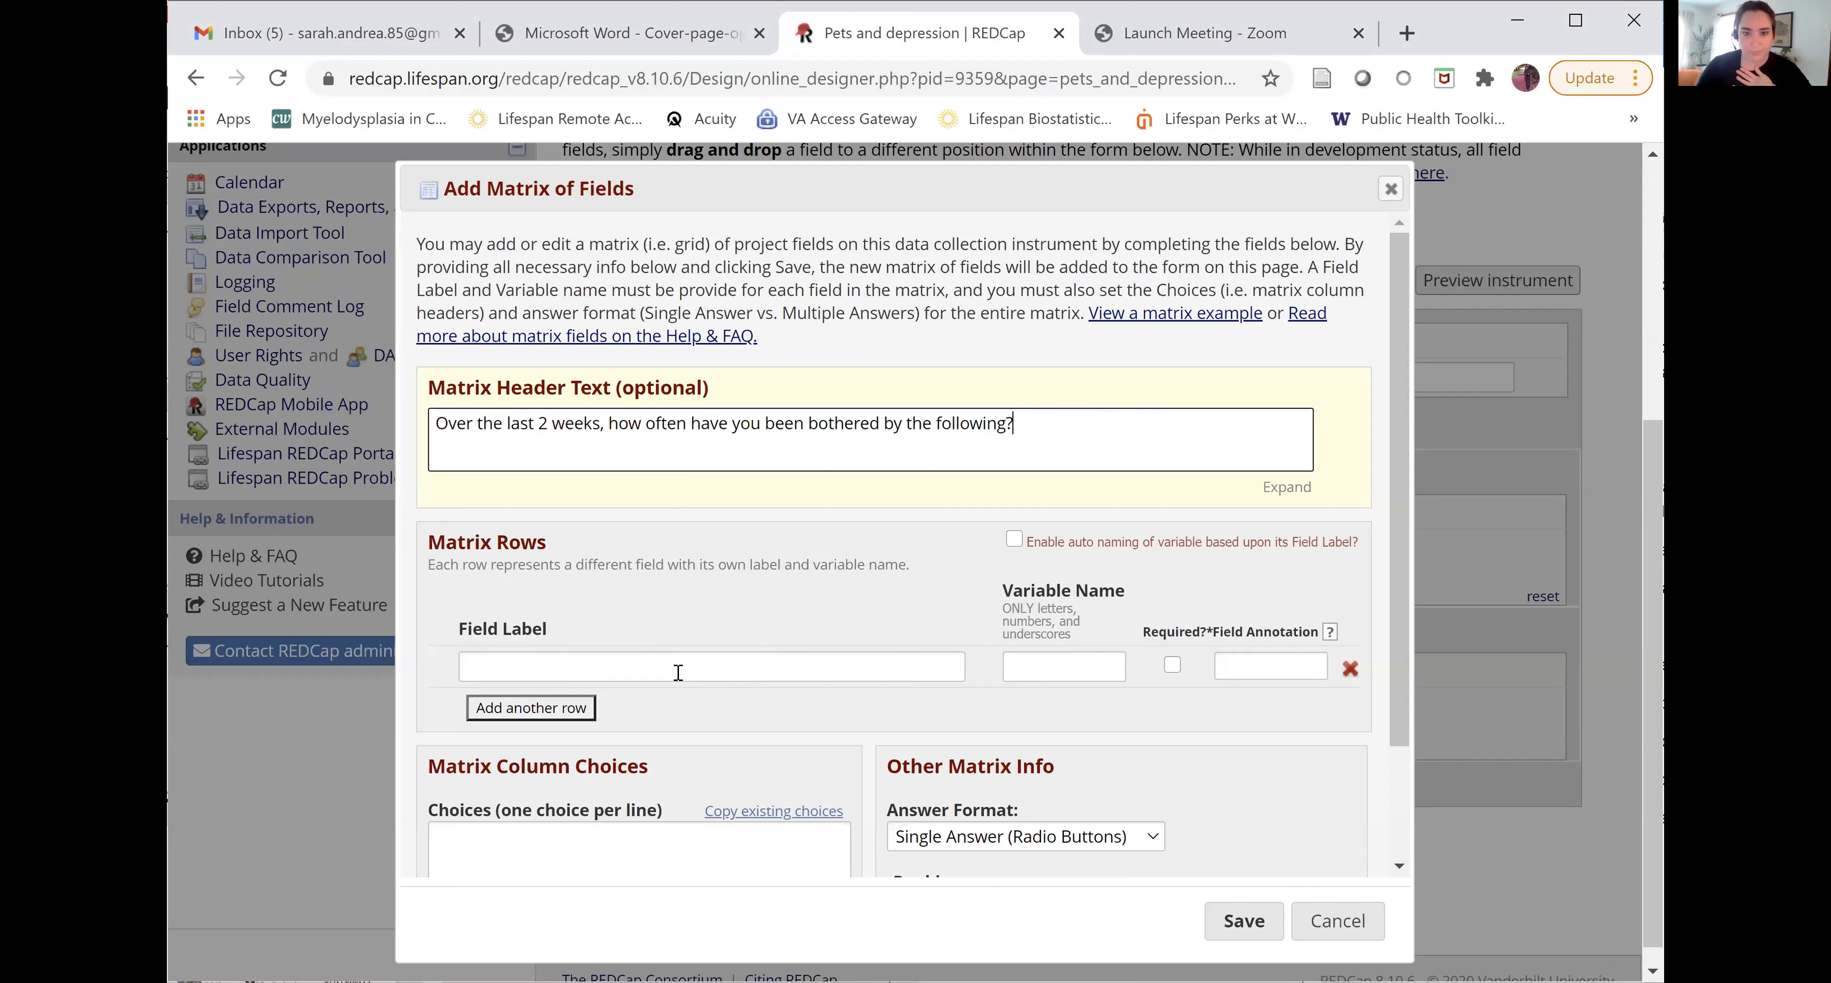
# Step: Give the matrix two rows labelled "Little interest or pleasure in doing things" and "Feeling down, depressed, or hopeless"
pyautogui.click(494, 655)
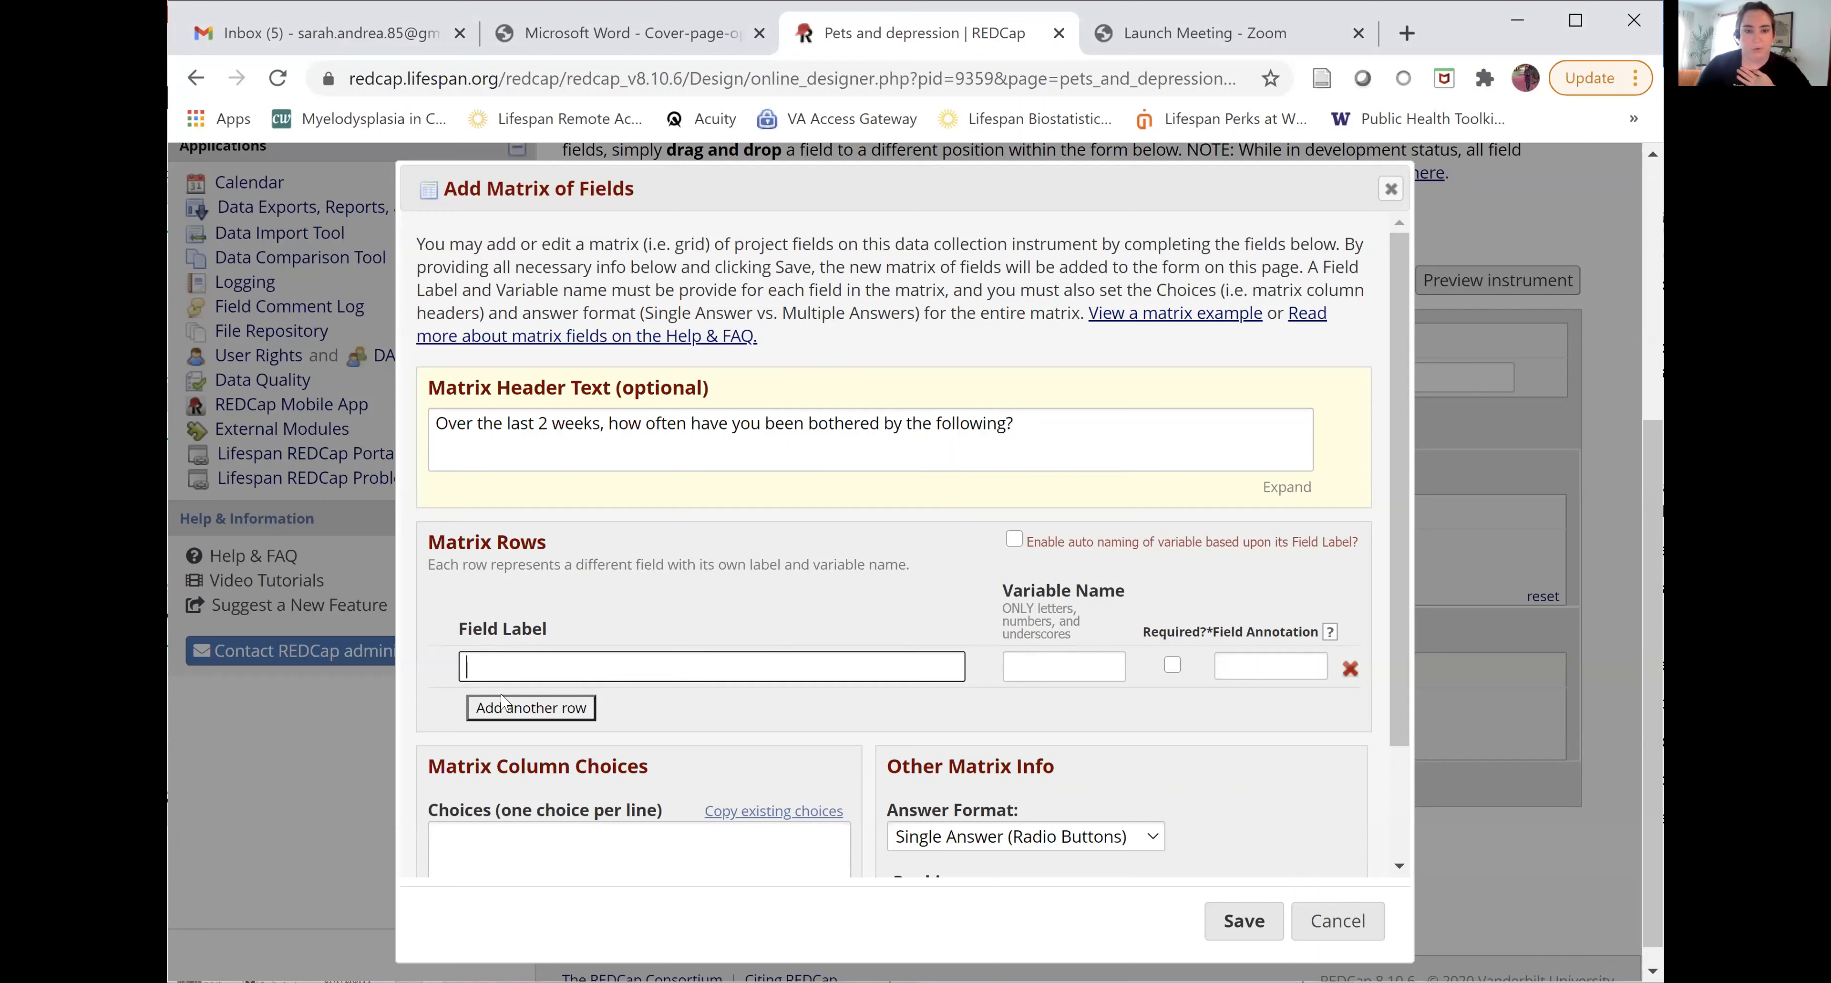
pyautogui.click(506, 709)
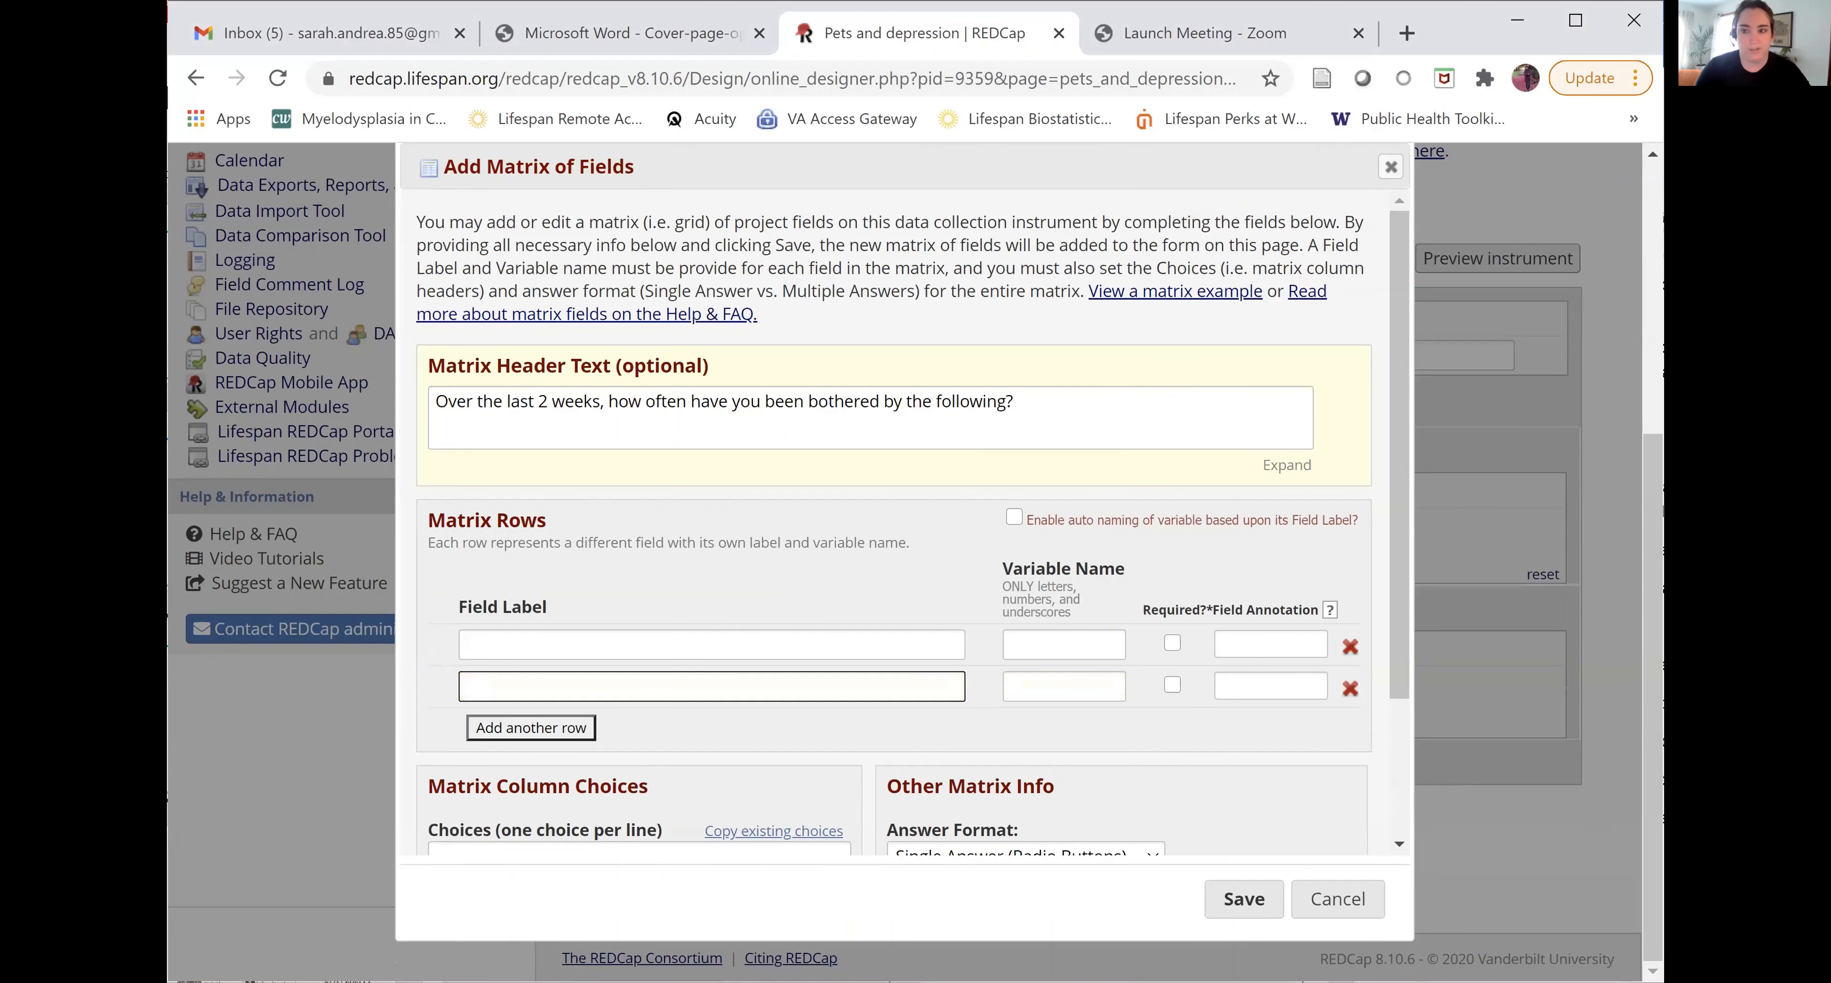
pyautogui.hotkey('alt', 'Tab')
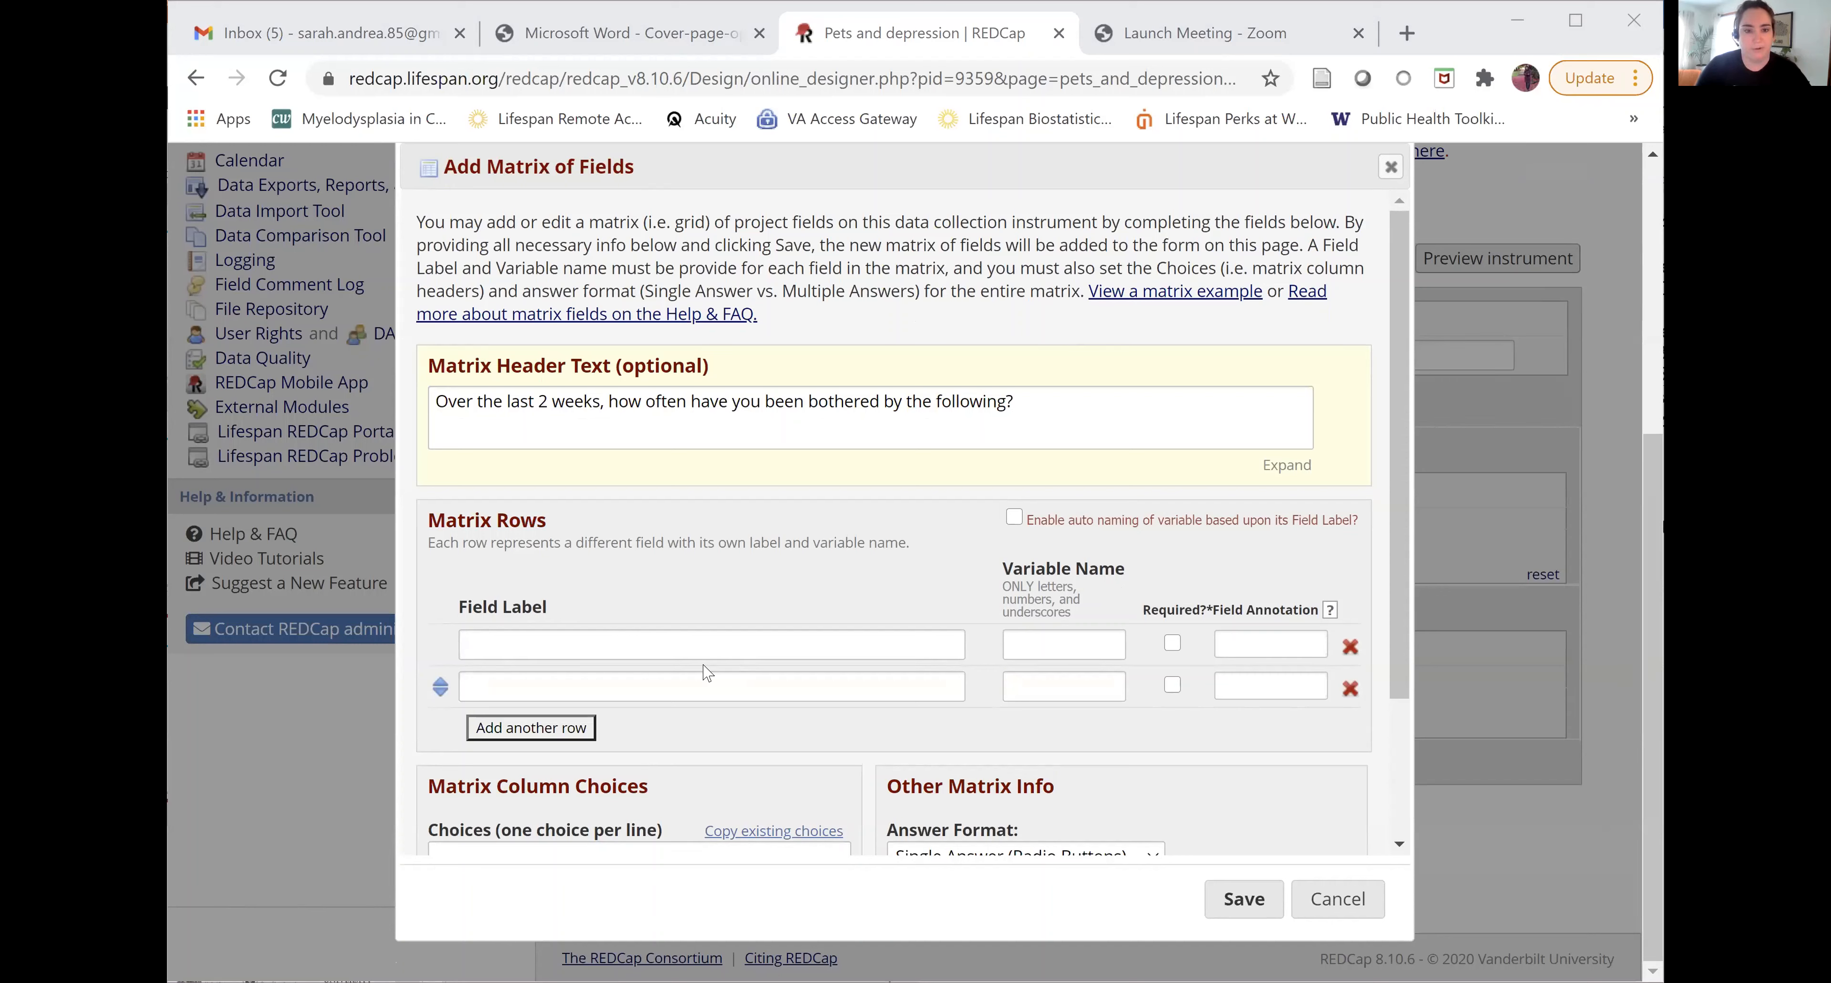
pyautogui.click(703, 649)
pyautogui.write('Little interest or pleasure in doing things')
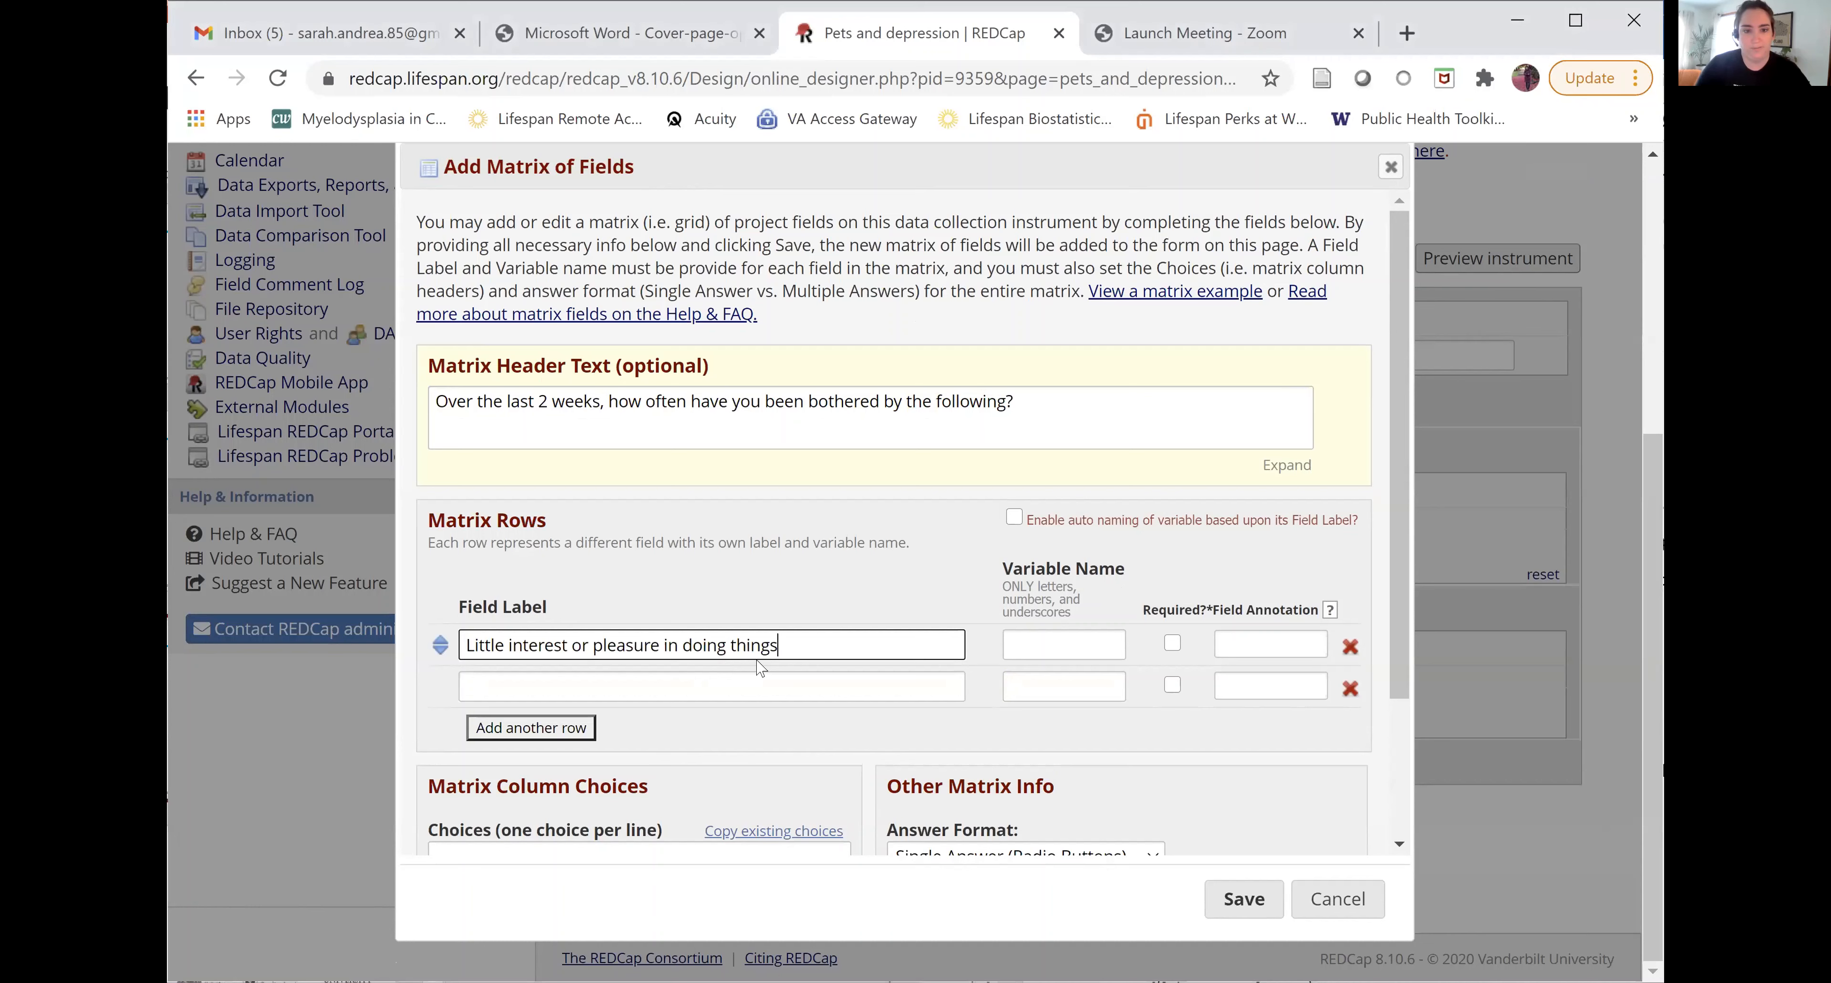
pyautogui.click(1391, 833)
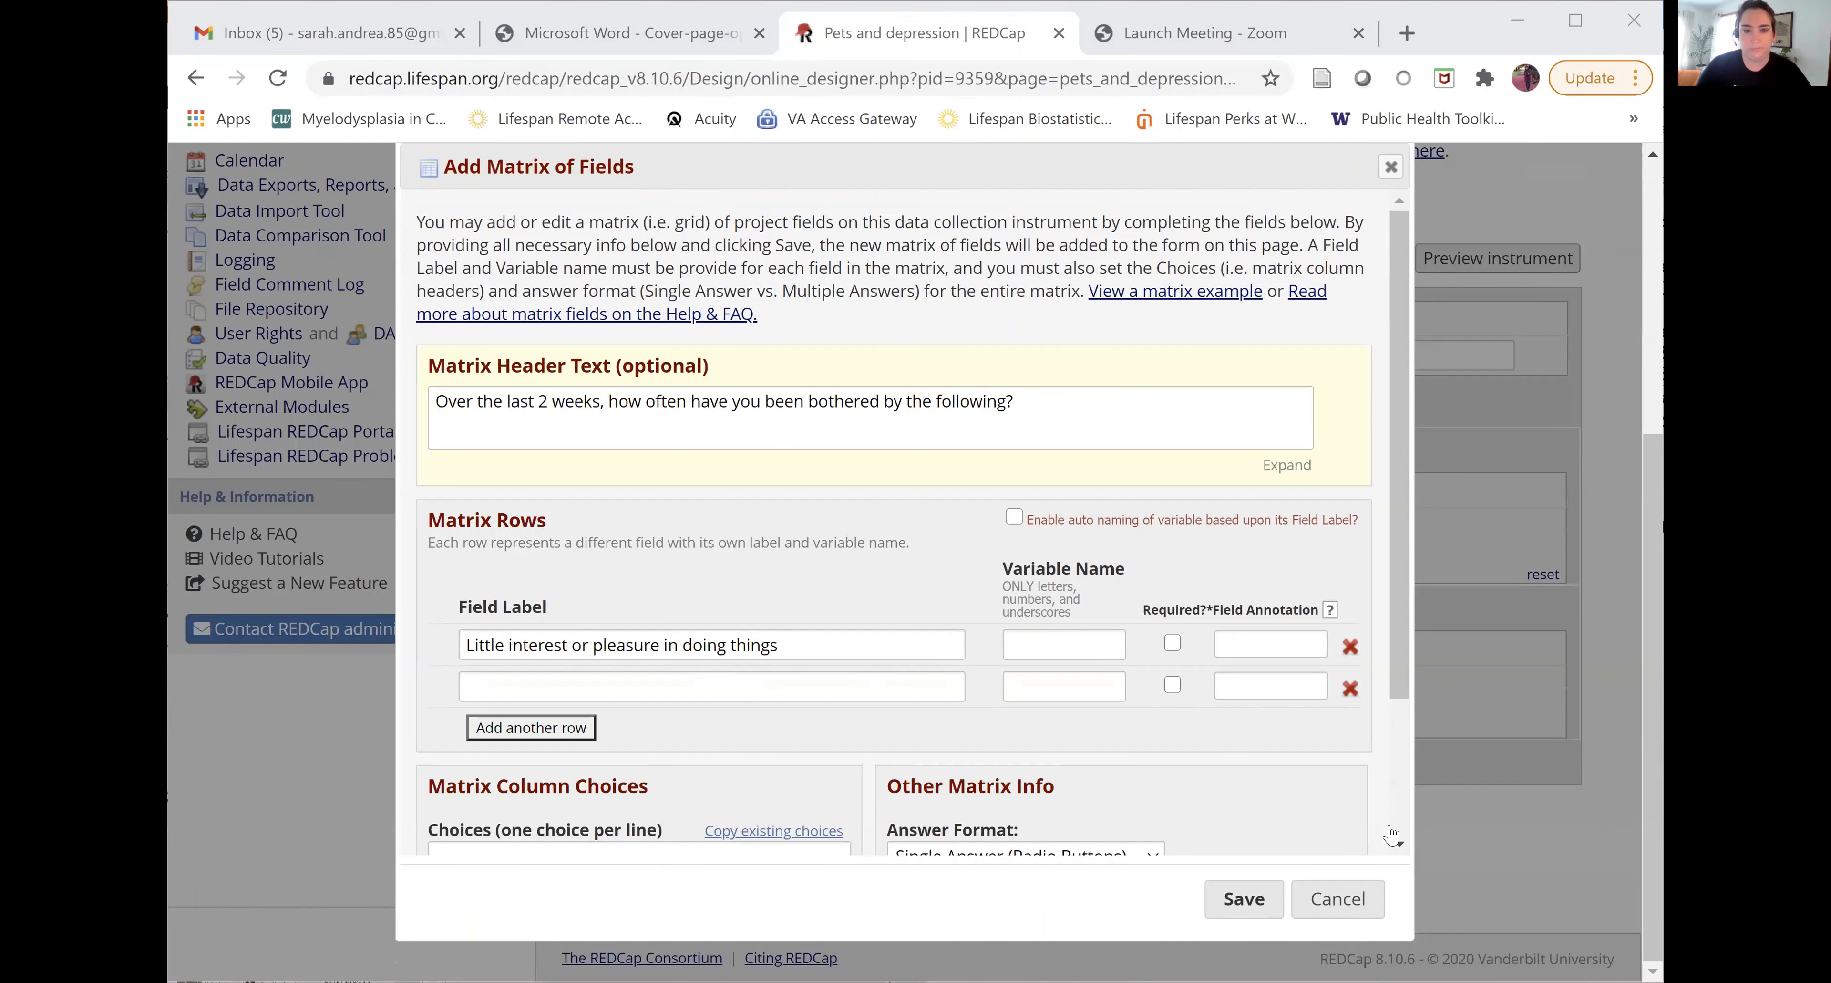
pyautogui.click(876, 685)
pyautogui.write('Feeling down, depressed, or hopeless')
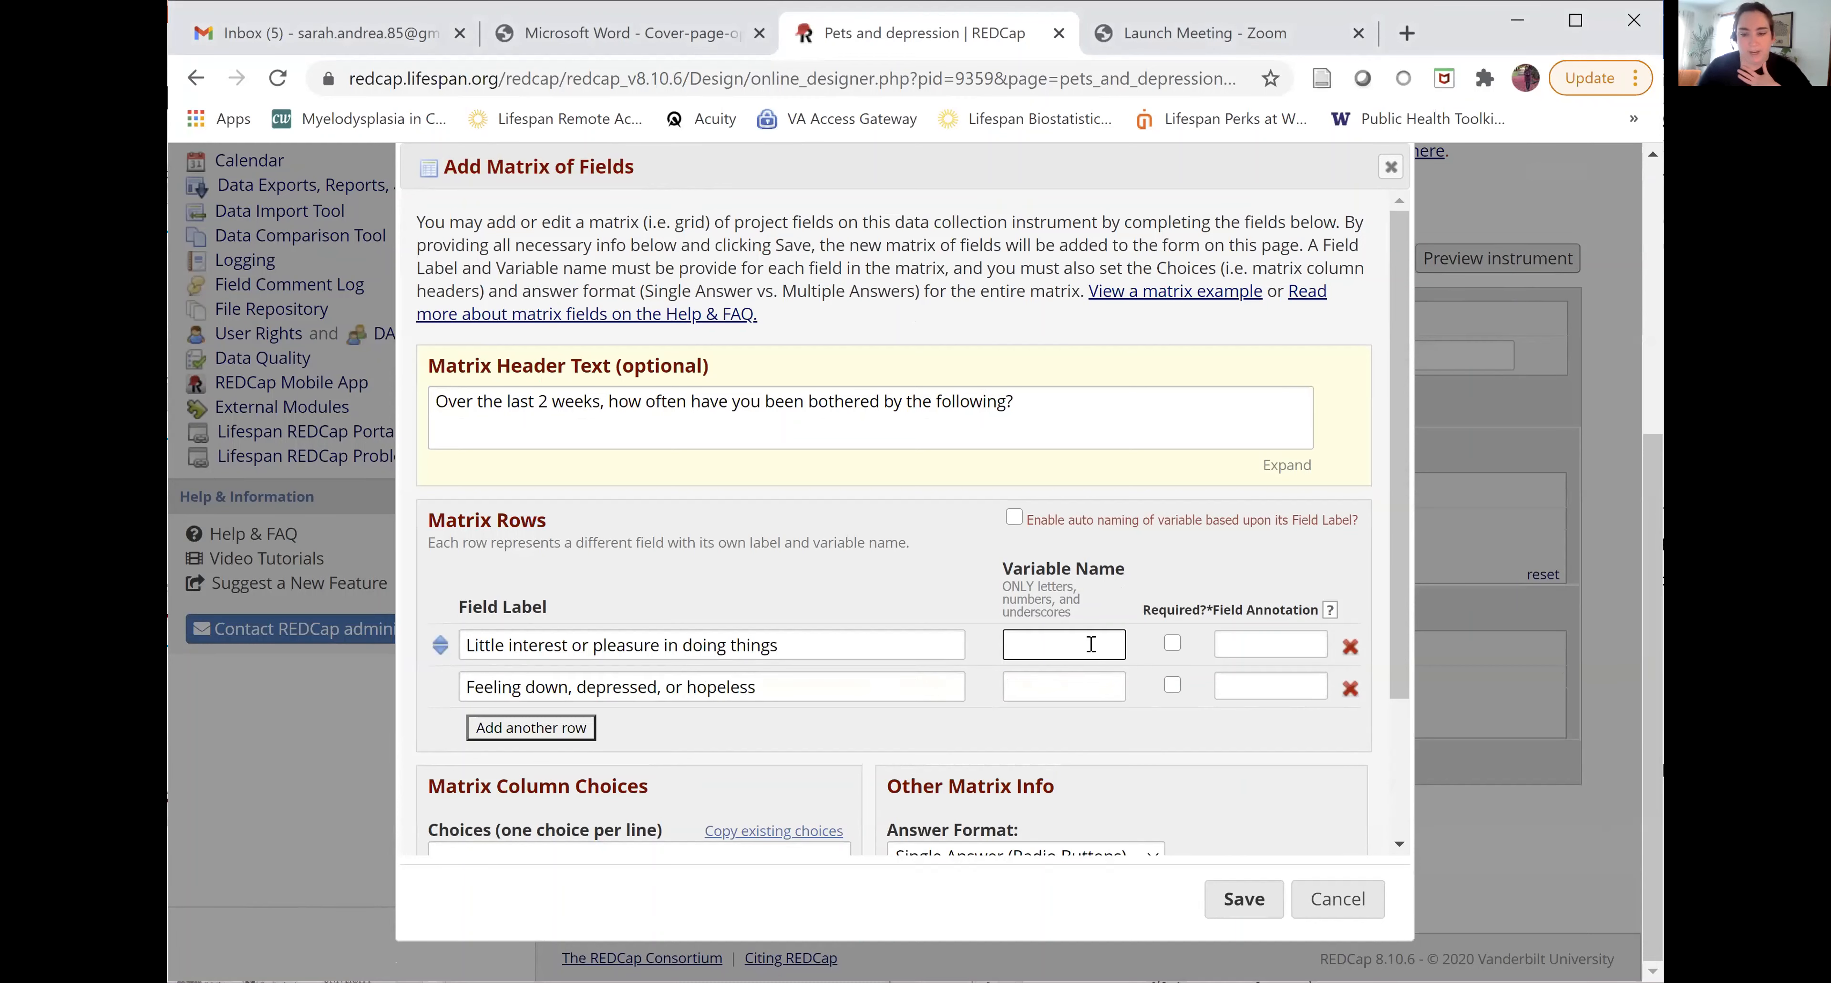
# Step: Name the variables of the two matrix rows phq2a and phq2b
pyautogui.write('phg')
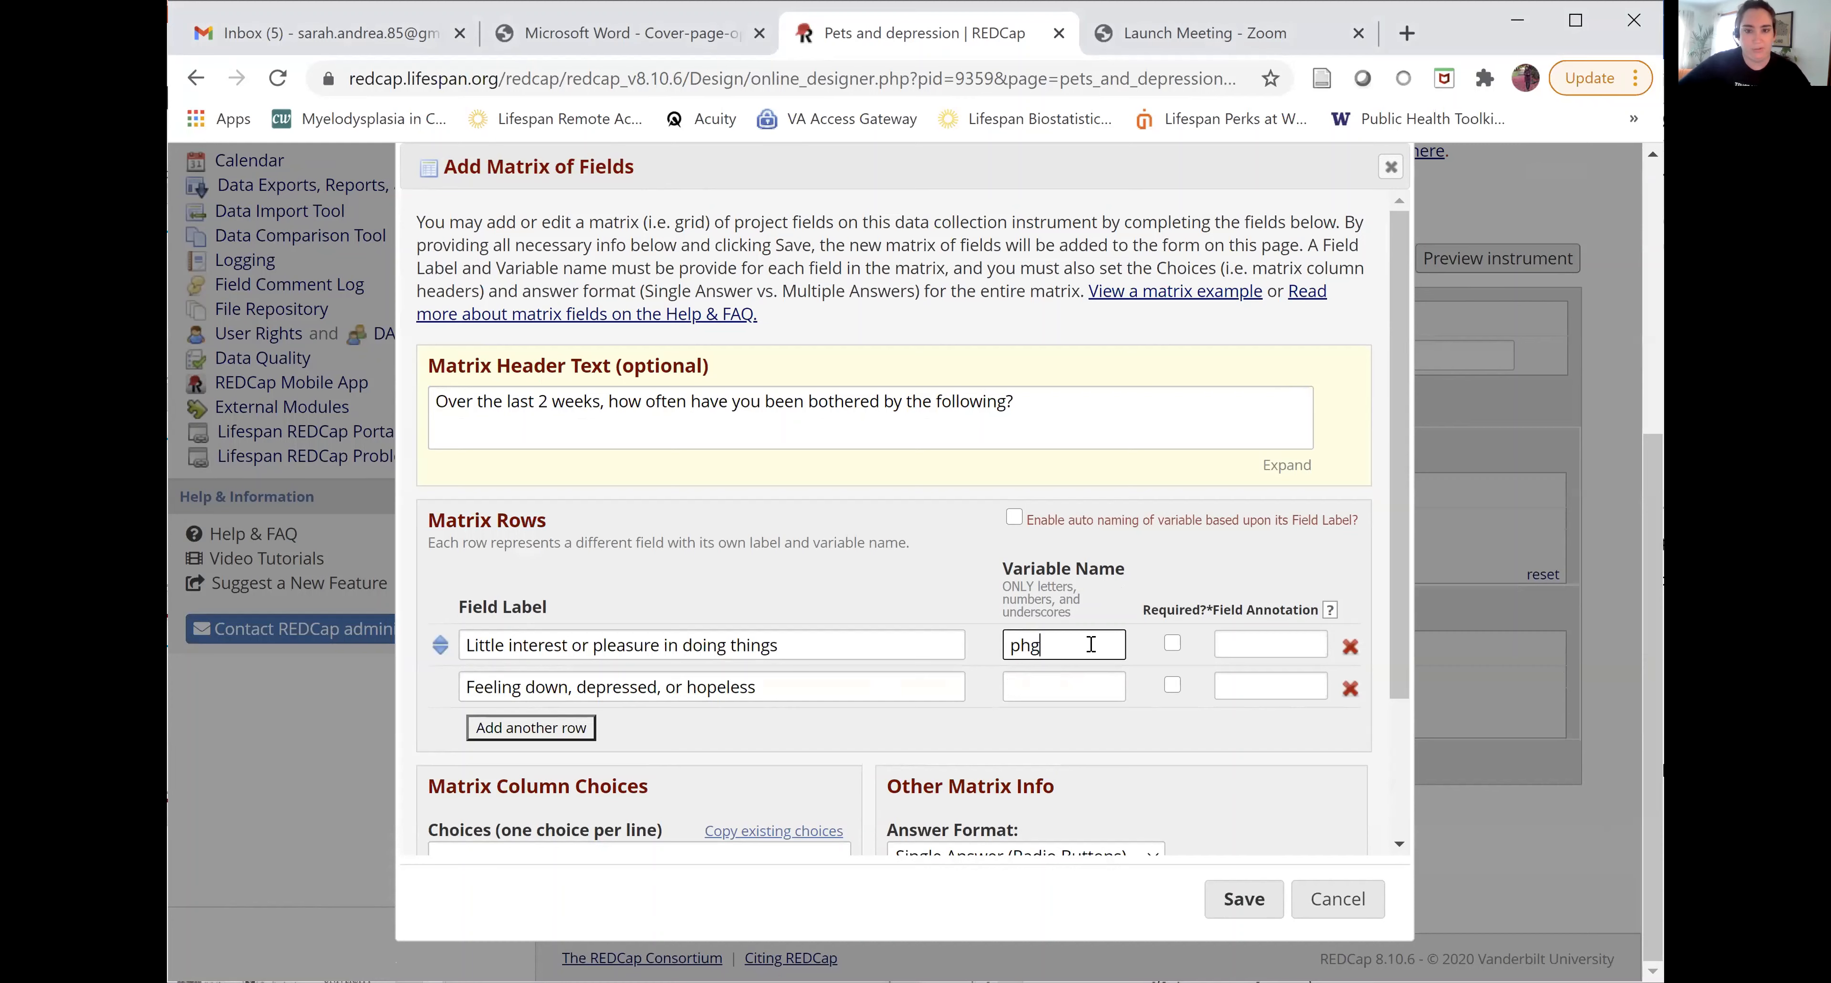
pyautogui.press('BackSpace')
pyautogui.write('q2a')
pyautogui.click(1079, 685)
pyautogui.write('ph')
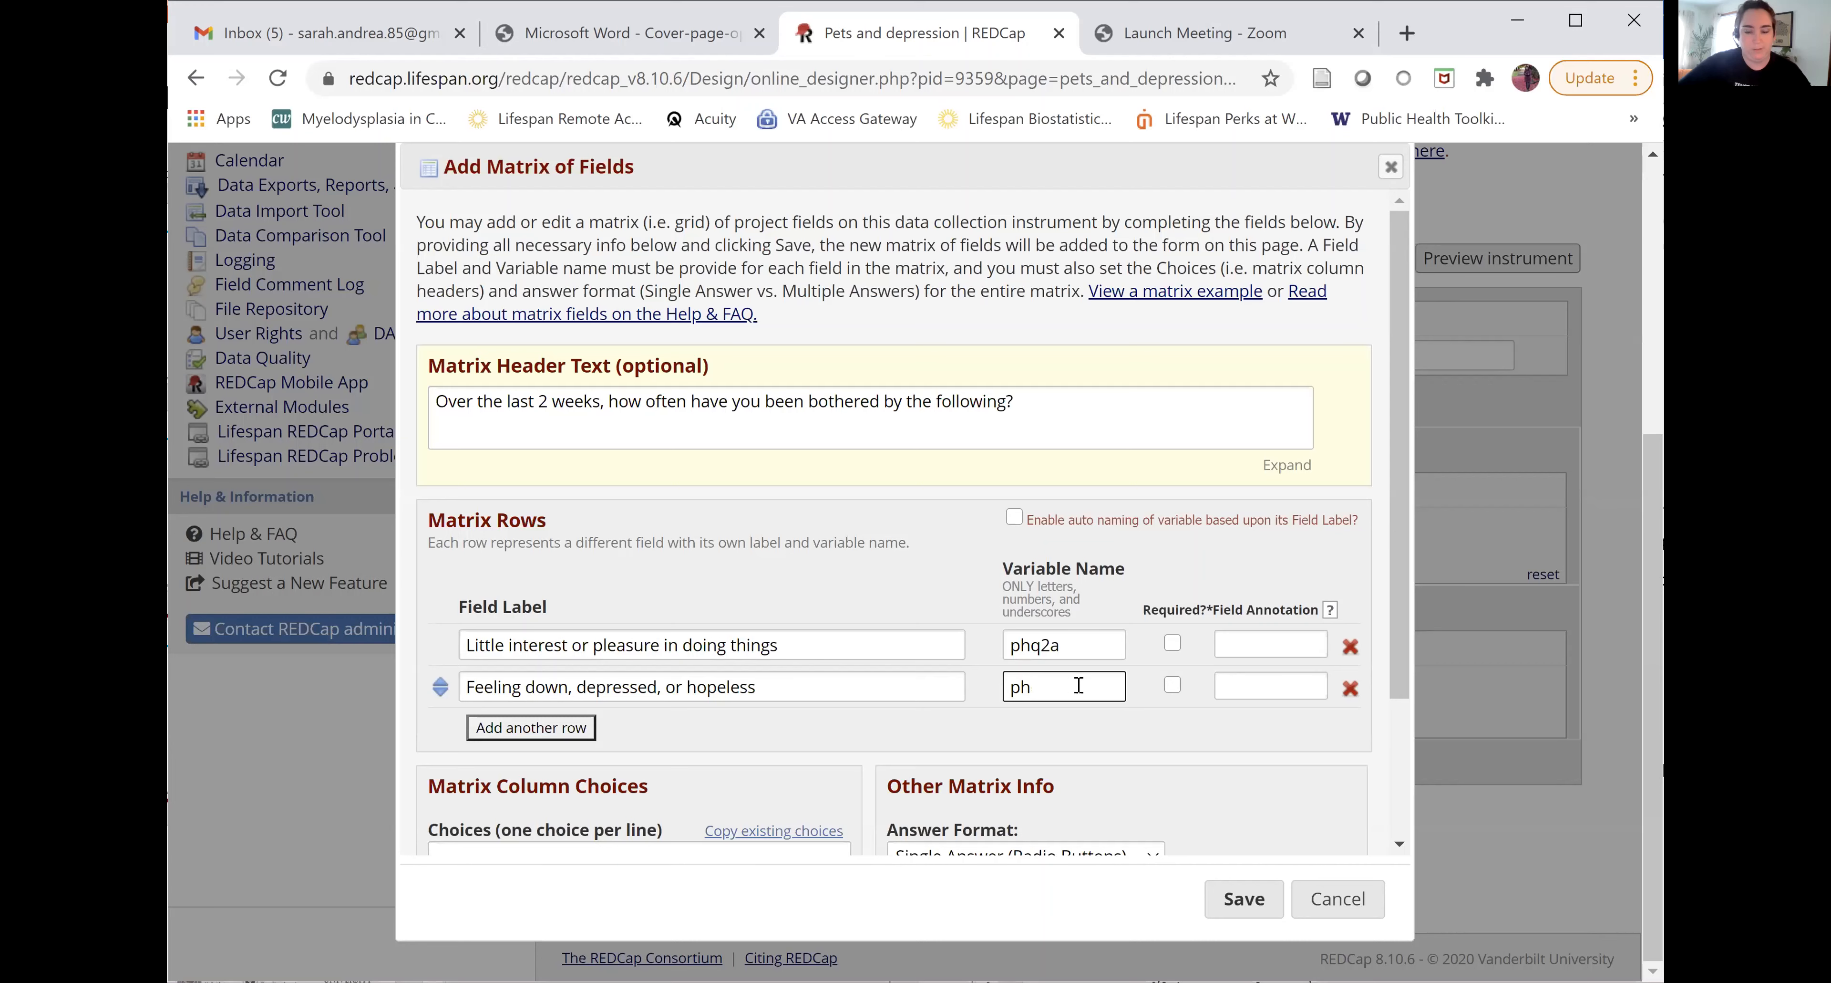
pyautogui.write('q2b')
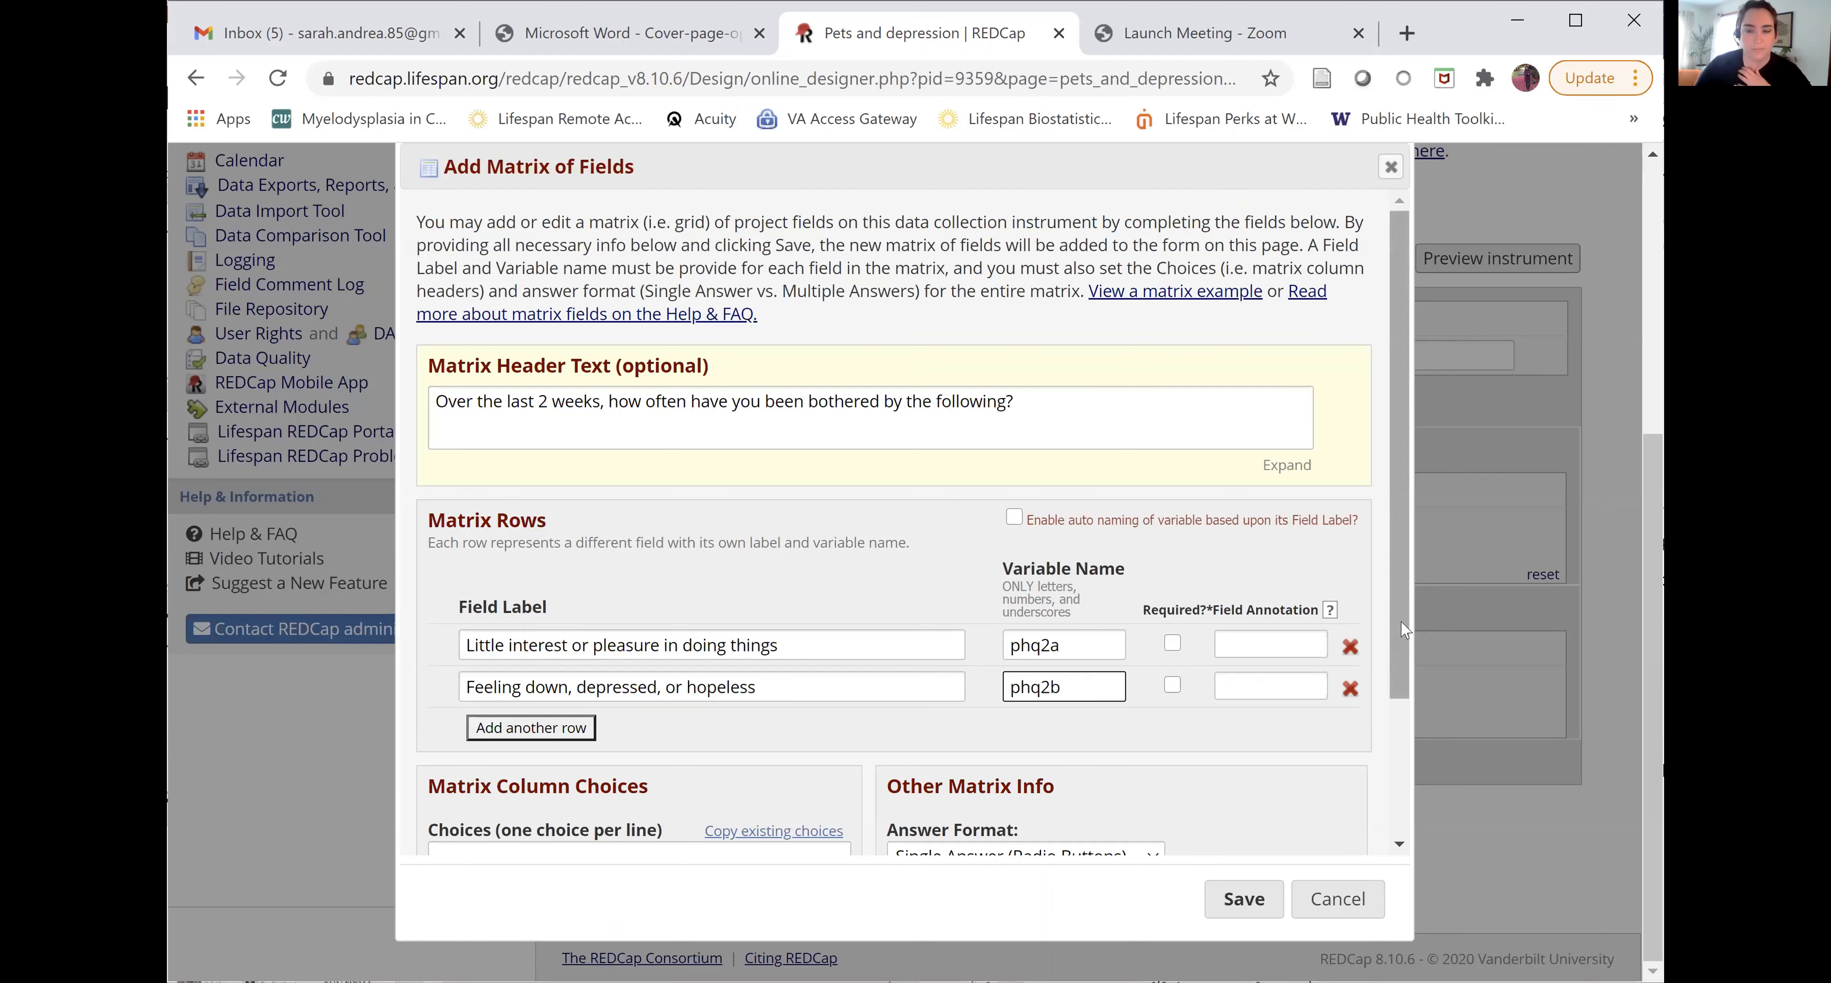
# Step: Enter the first two matrix column choices as "0, not at all" and "1, several days"
pyautogui.moveTo(1399, 661); pyautogui.dragTo(1400, 764)
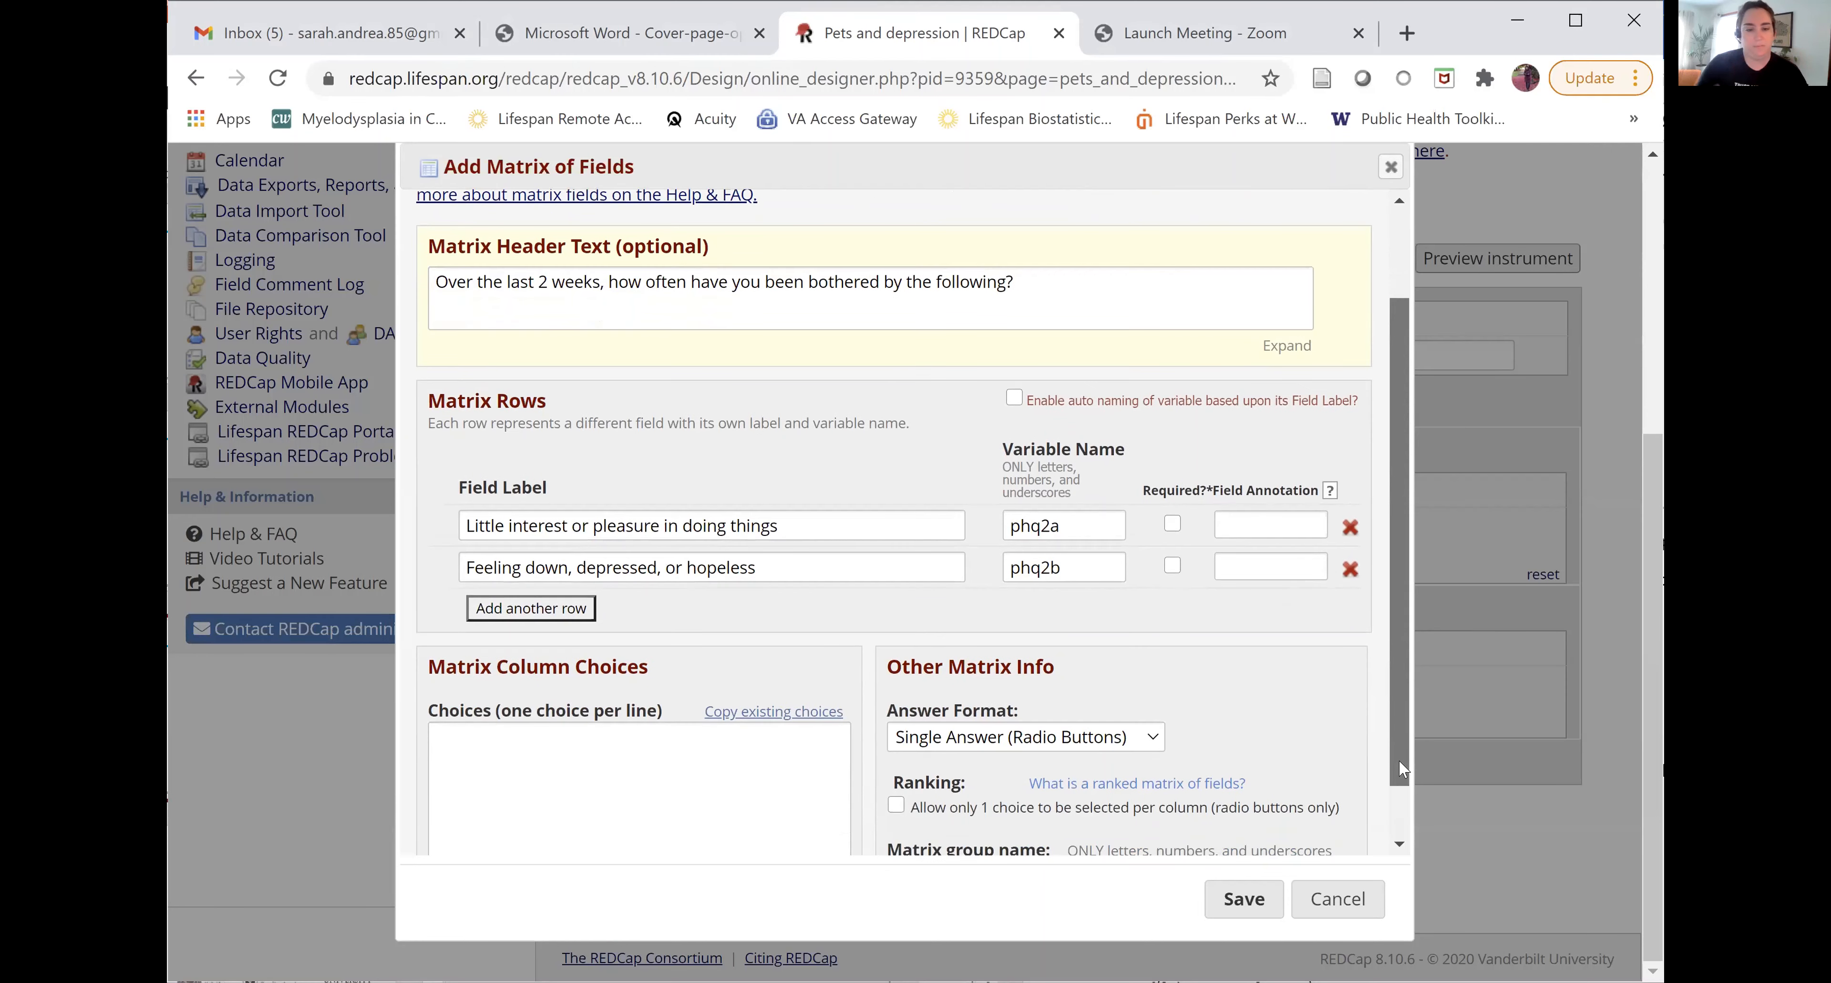
pyautogui.scroll(-1, 1400, 765)
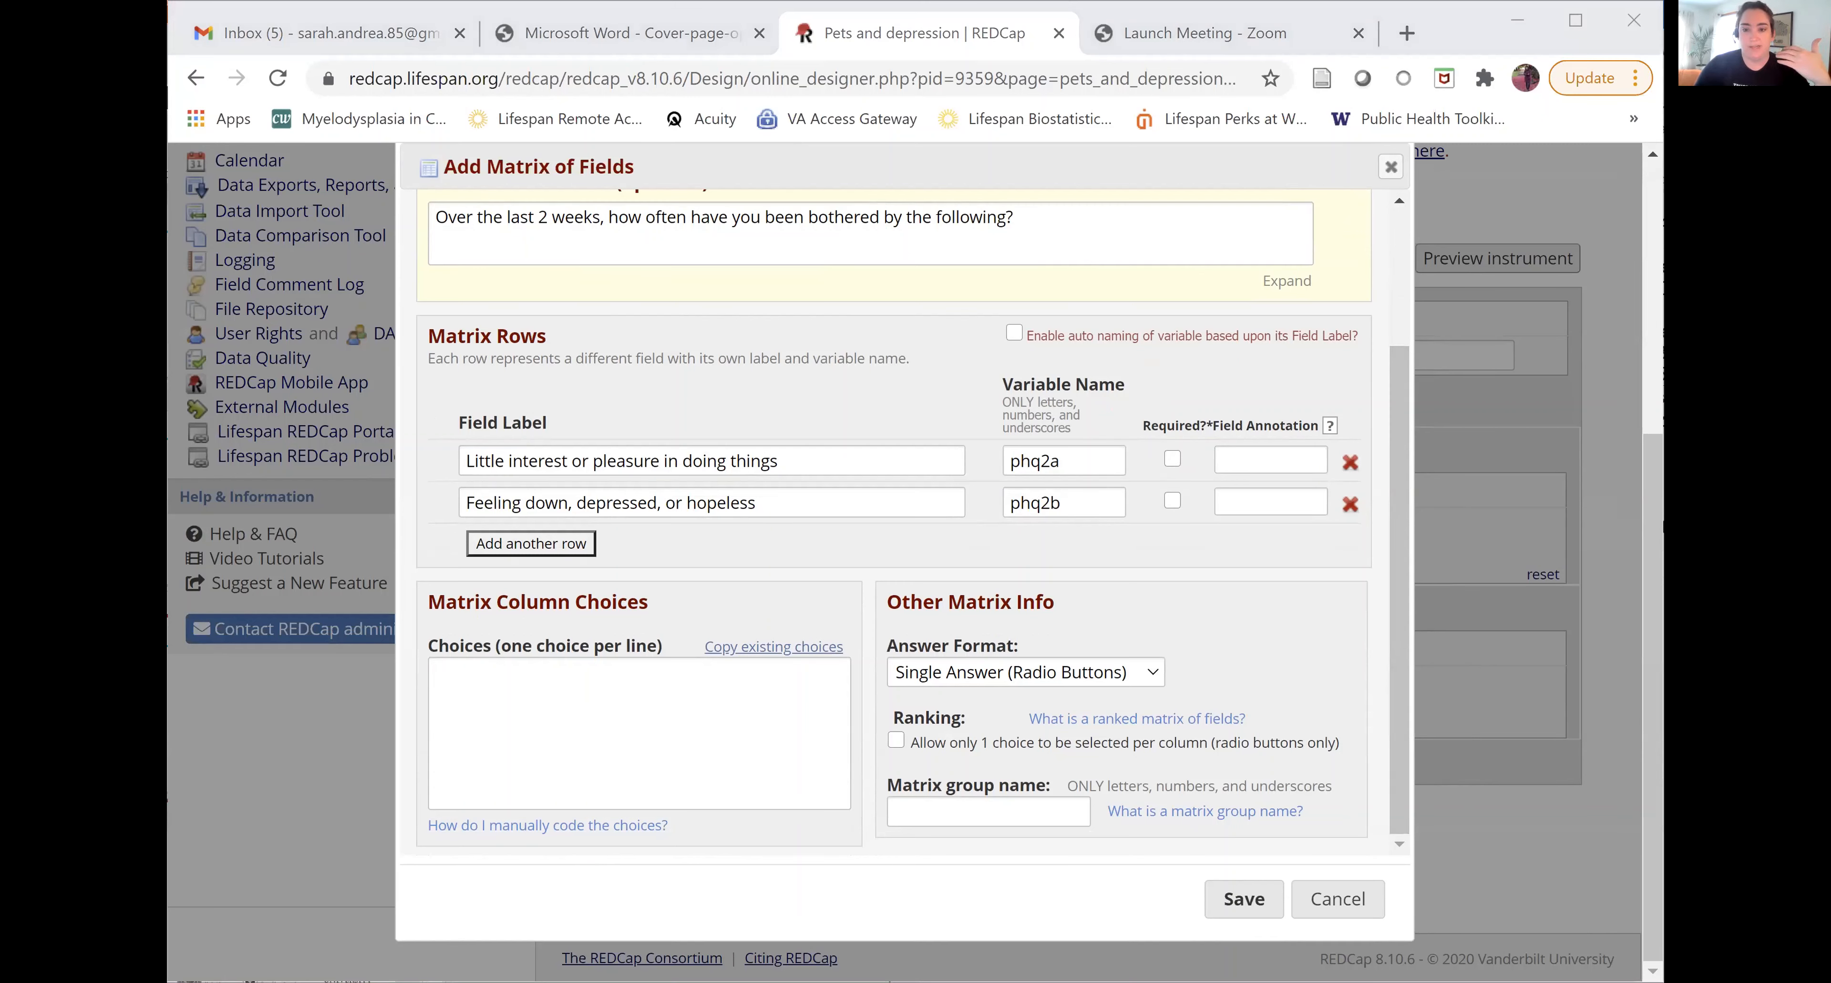
pyautogui.click(692, 710)
pyautogui.write('0, not at all')
pyautogui.press('Return')
pyautogui.write('1,')
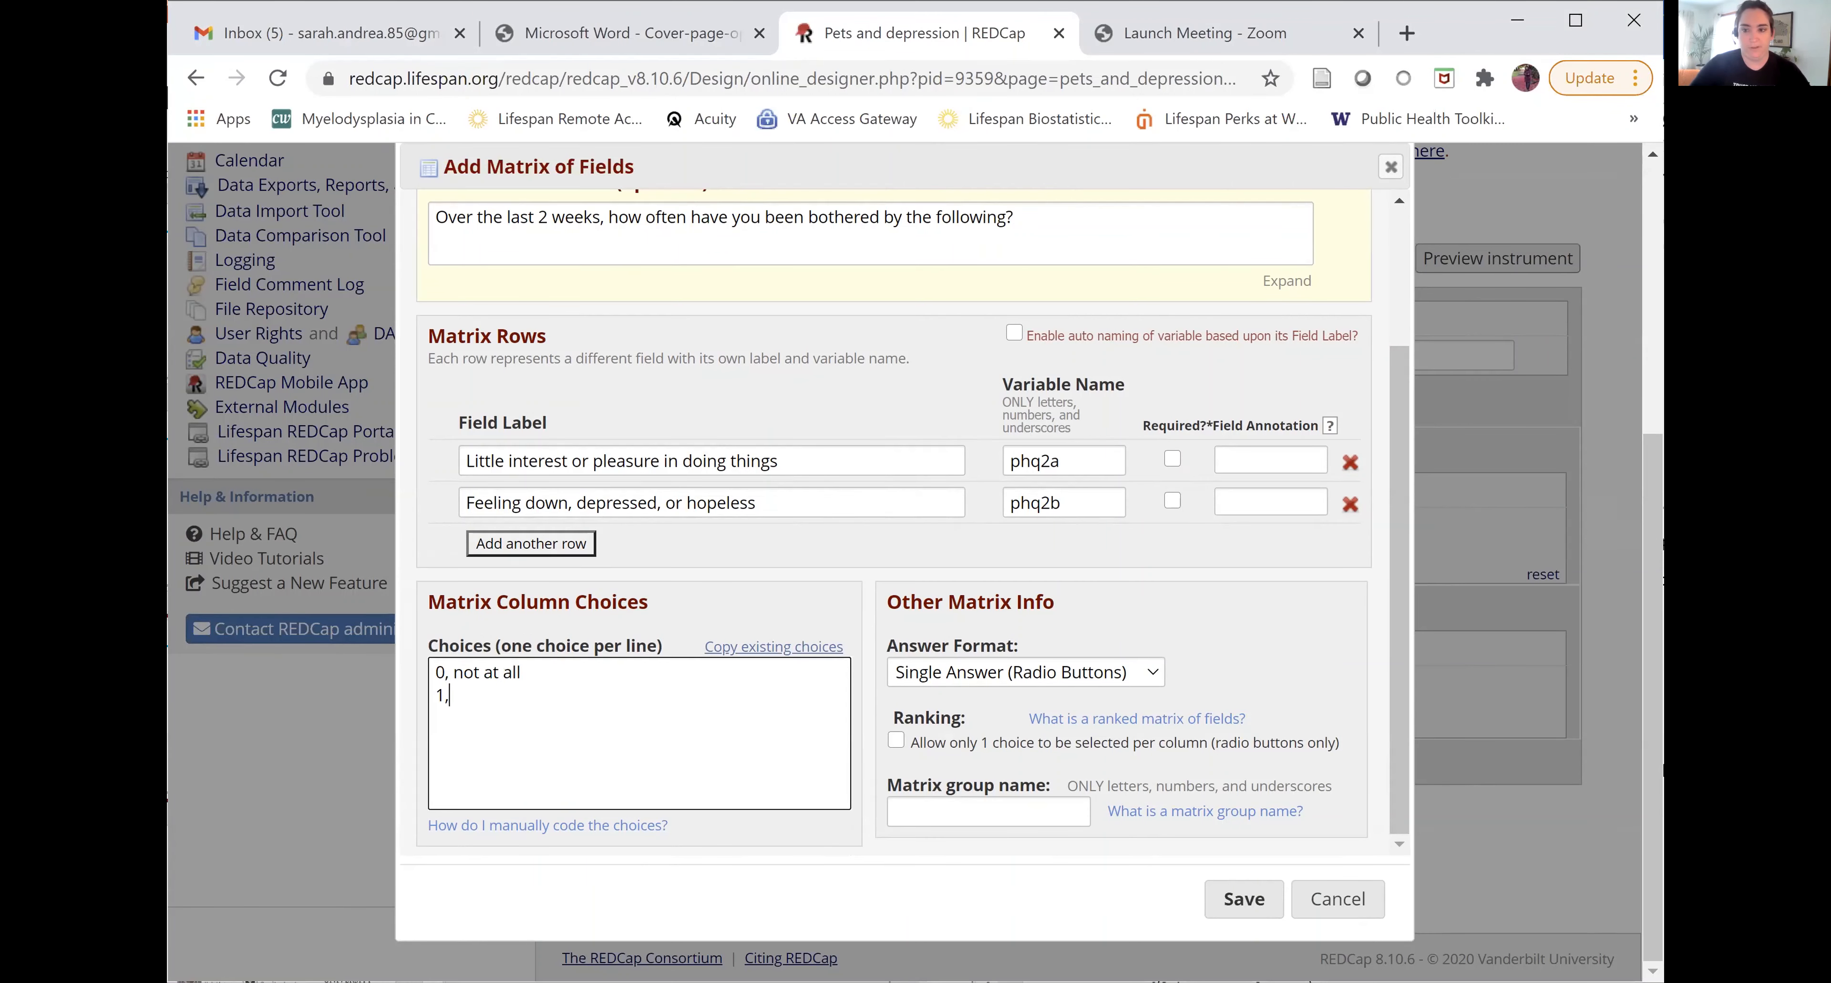
pyautogui.click(690, 725)
pyautogui.write('several days')
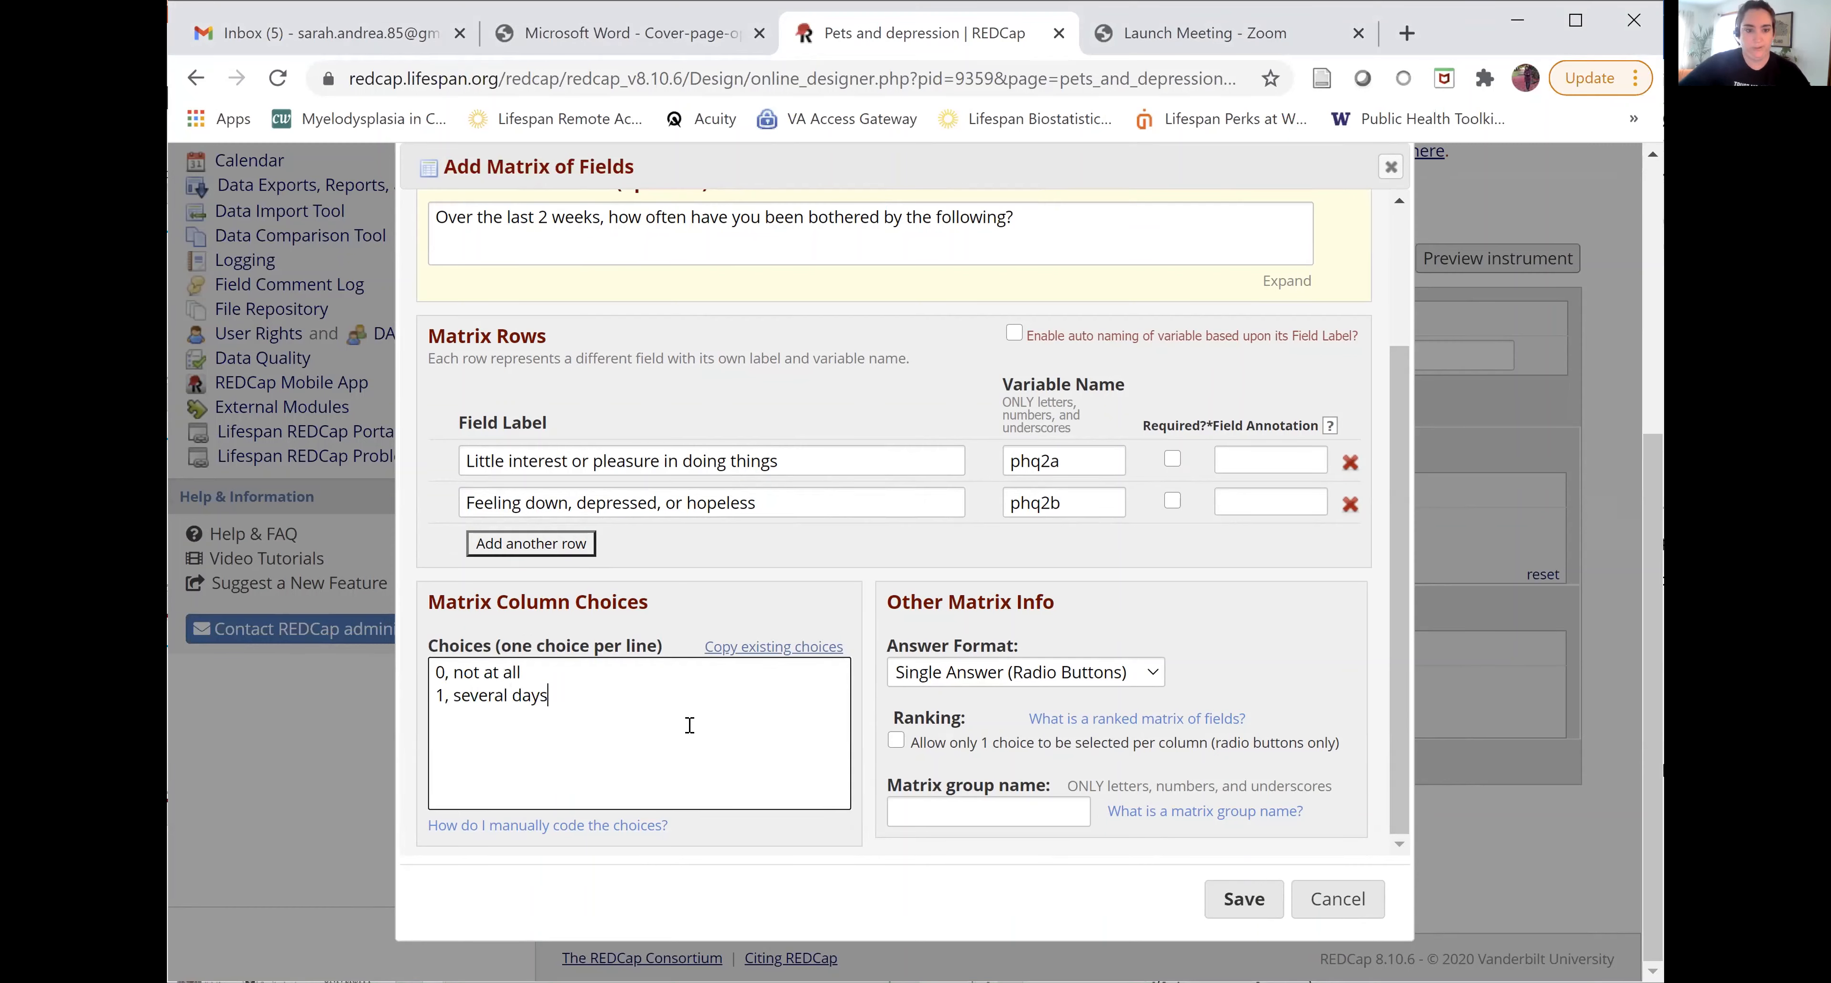
# Step: Add the matrix column choices "2, more than half the days" and "3, nearly every day"
pyautogui.press('Return')
pyautogui.write('2, more than h')
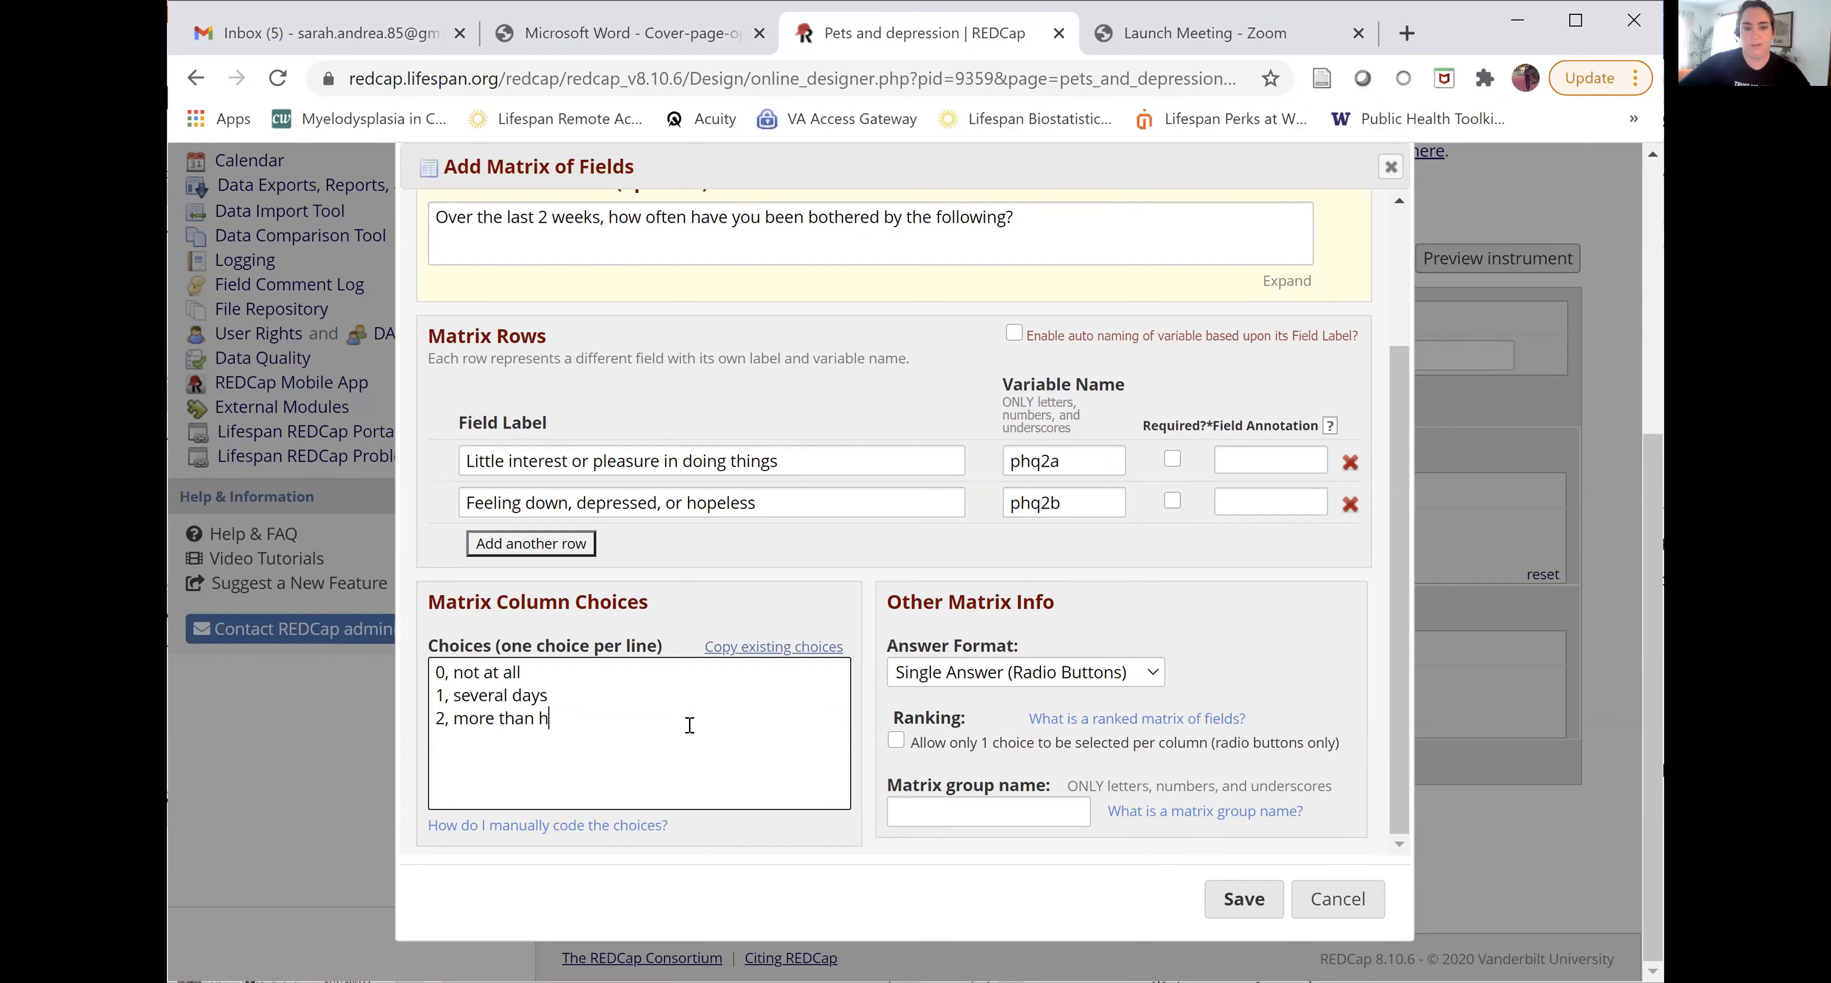
pyautogui.write('alf the days')
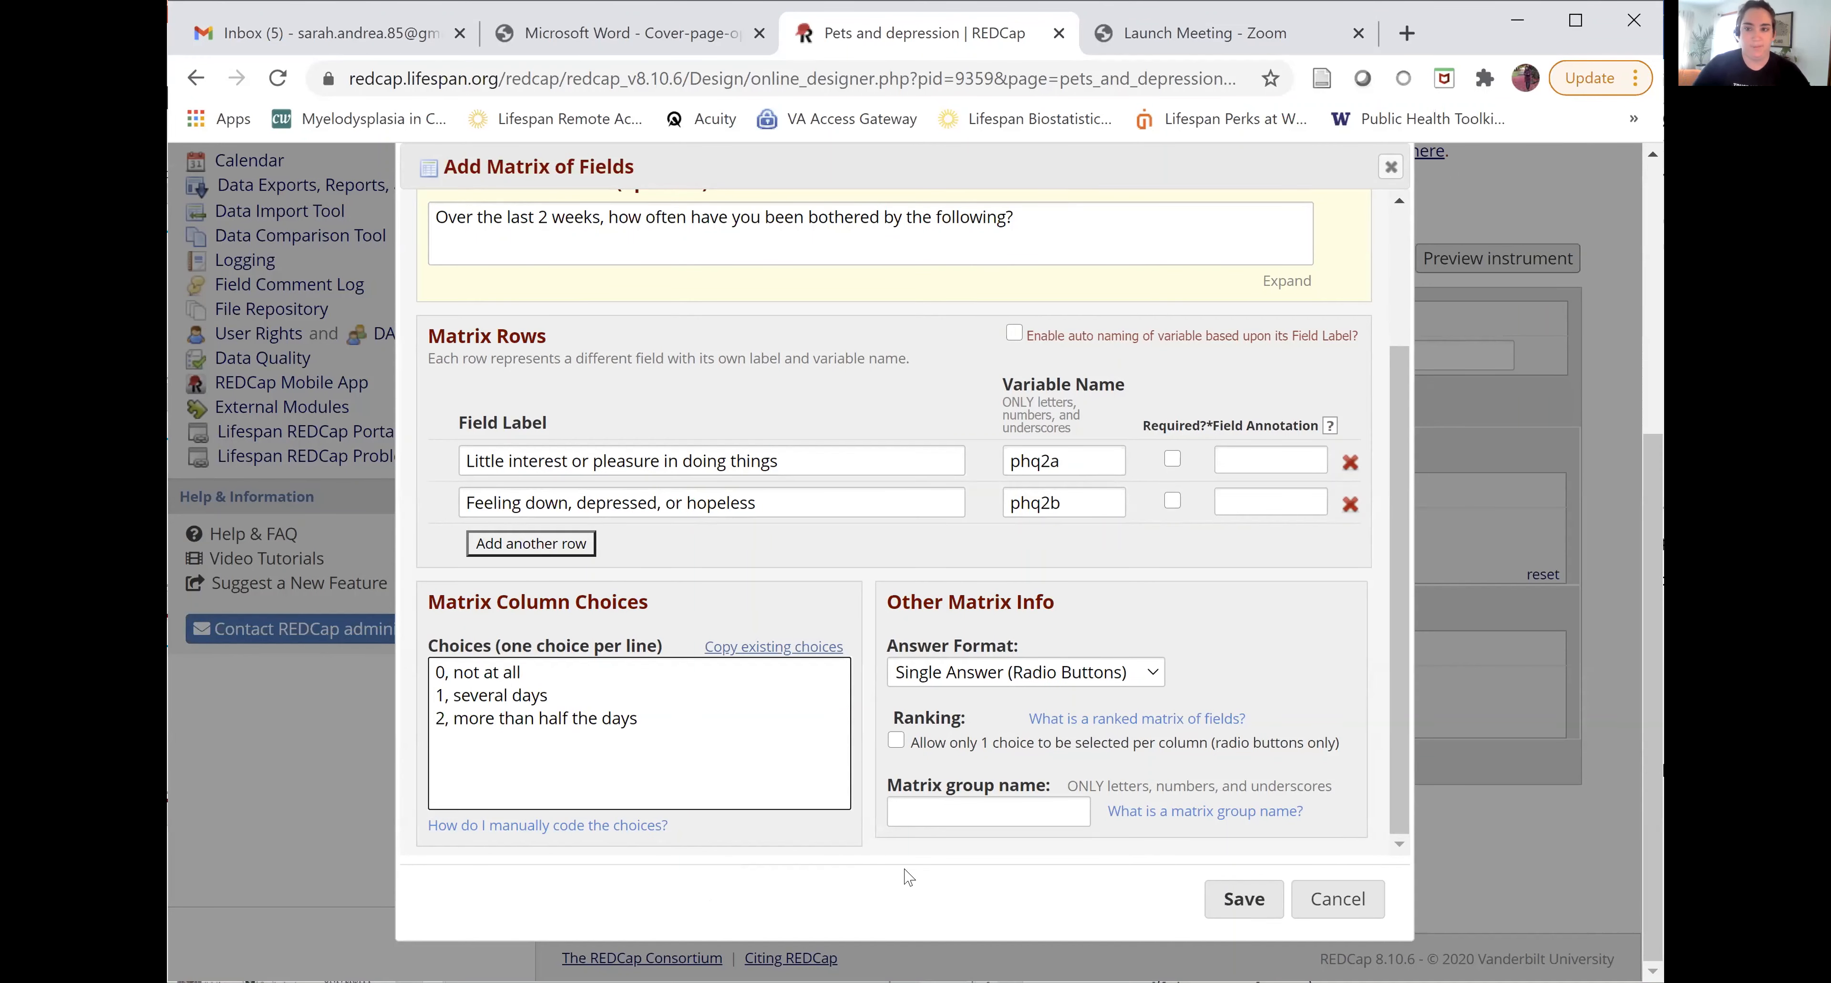
pyautogui.hotkey('alt', 'Tab')
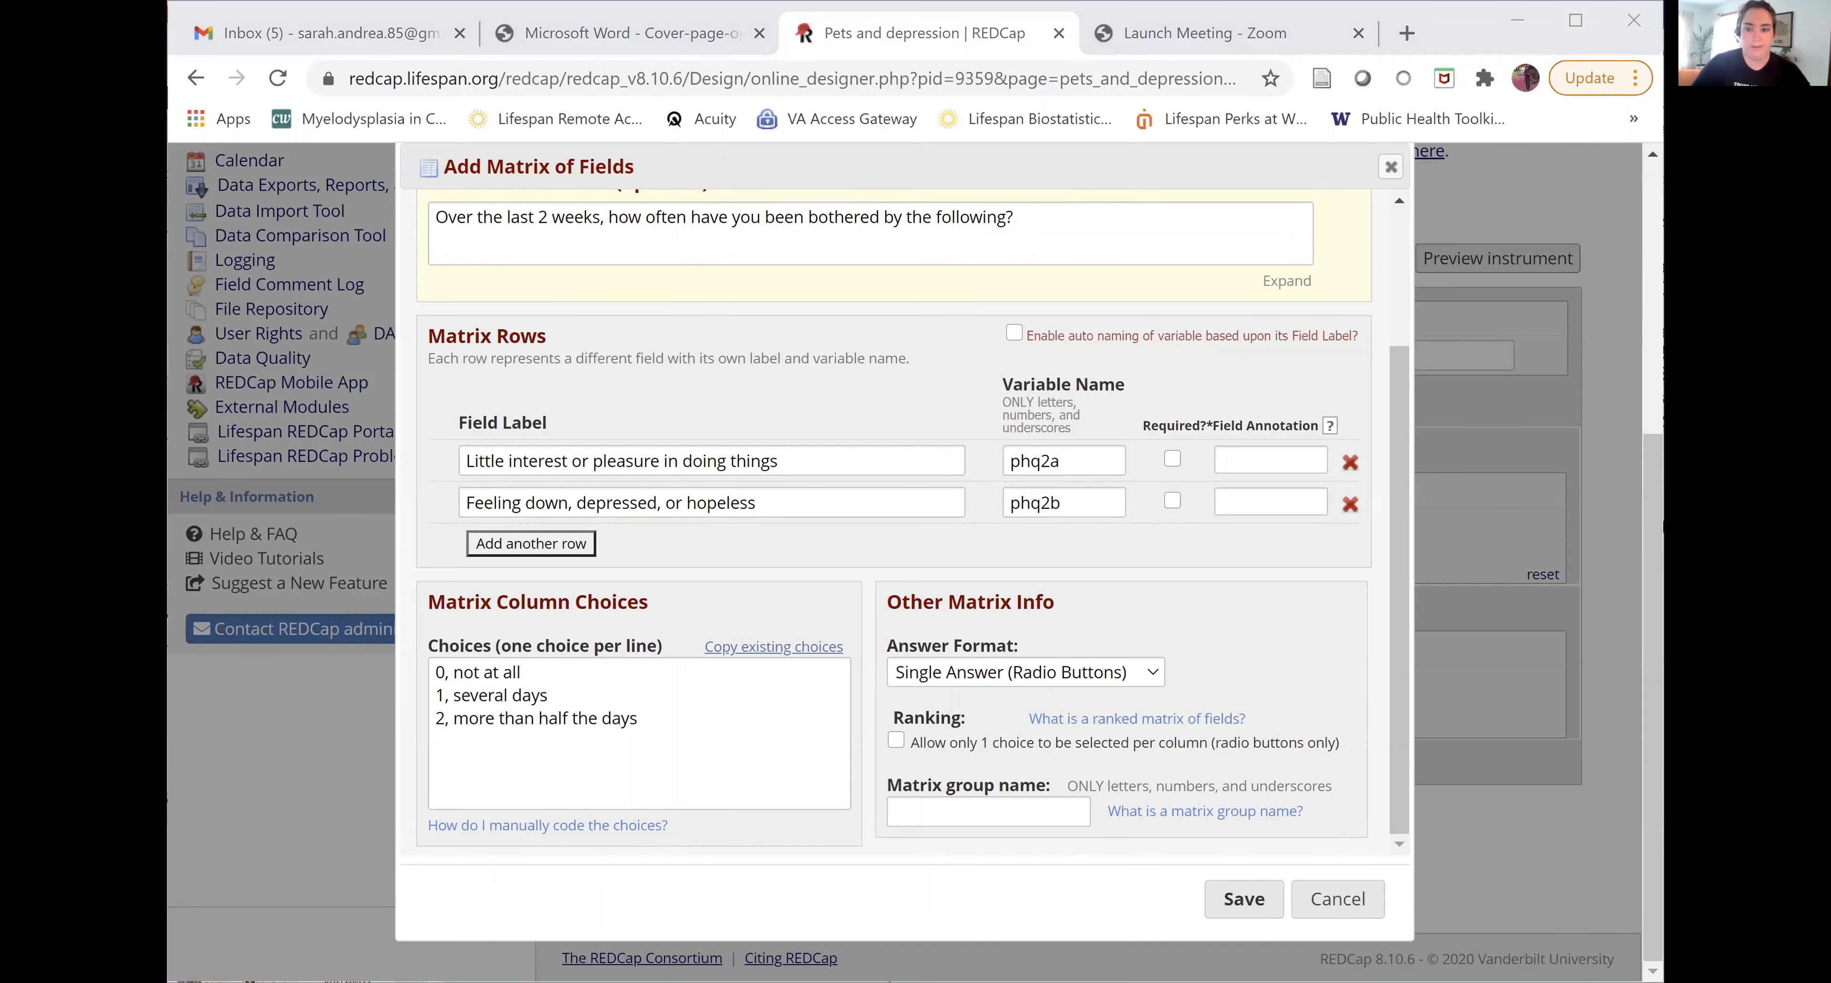
pyautogui.click(782, 766)
pyautogui.write('3, nea')
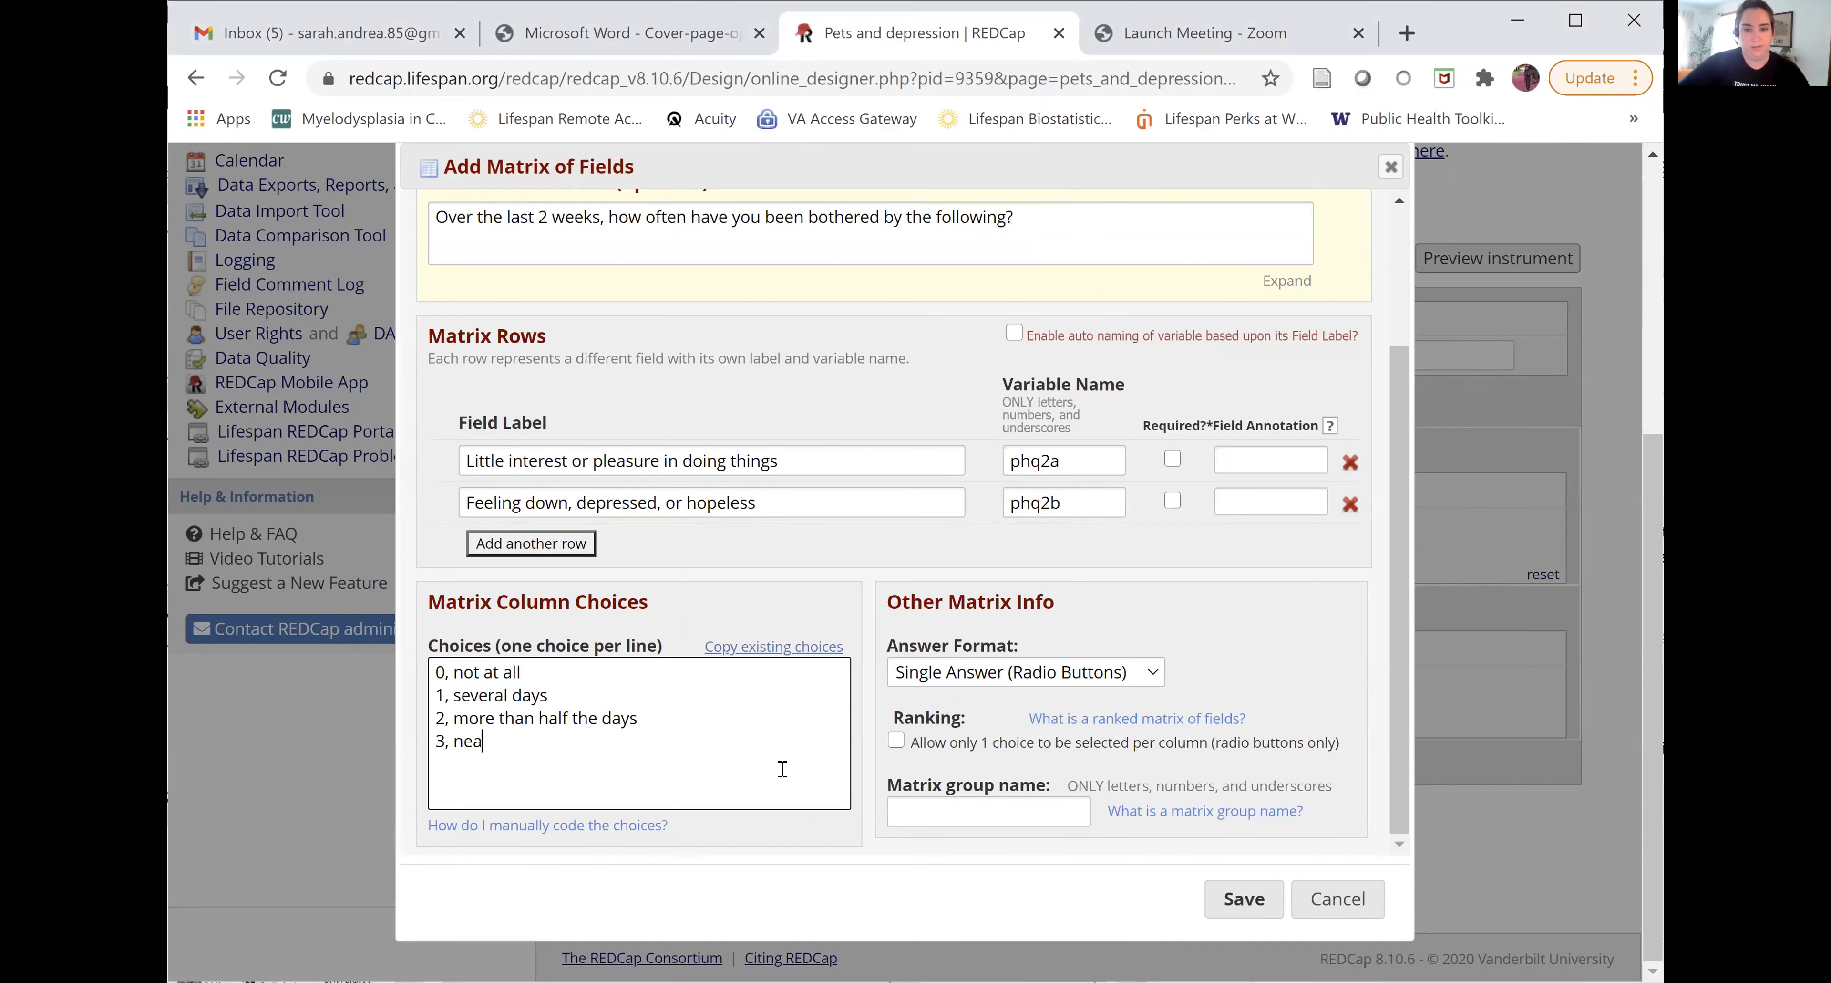
pyautogui.write('rly everyda')
pyautogui.press('BackSpace')
pyautogui.press('BackSpace')
pyautogui.write('day')
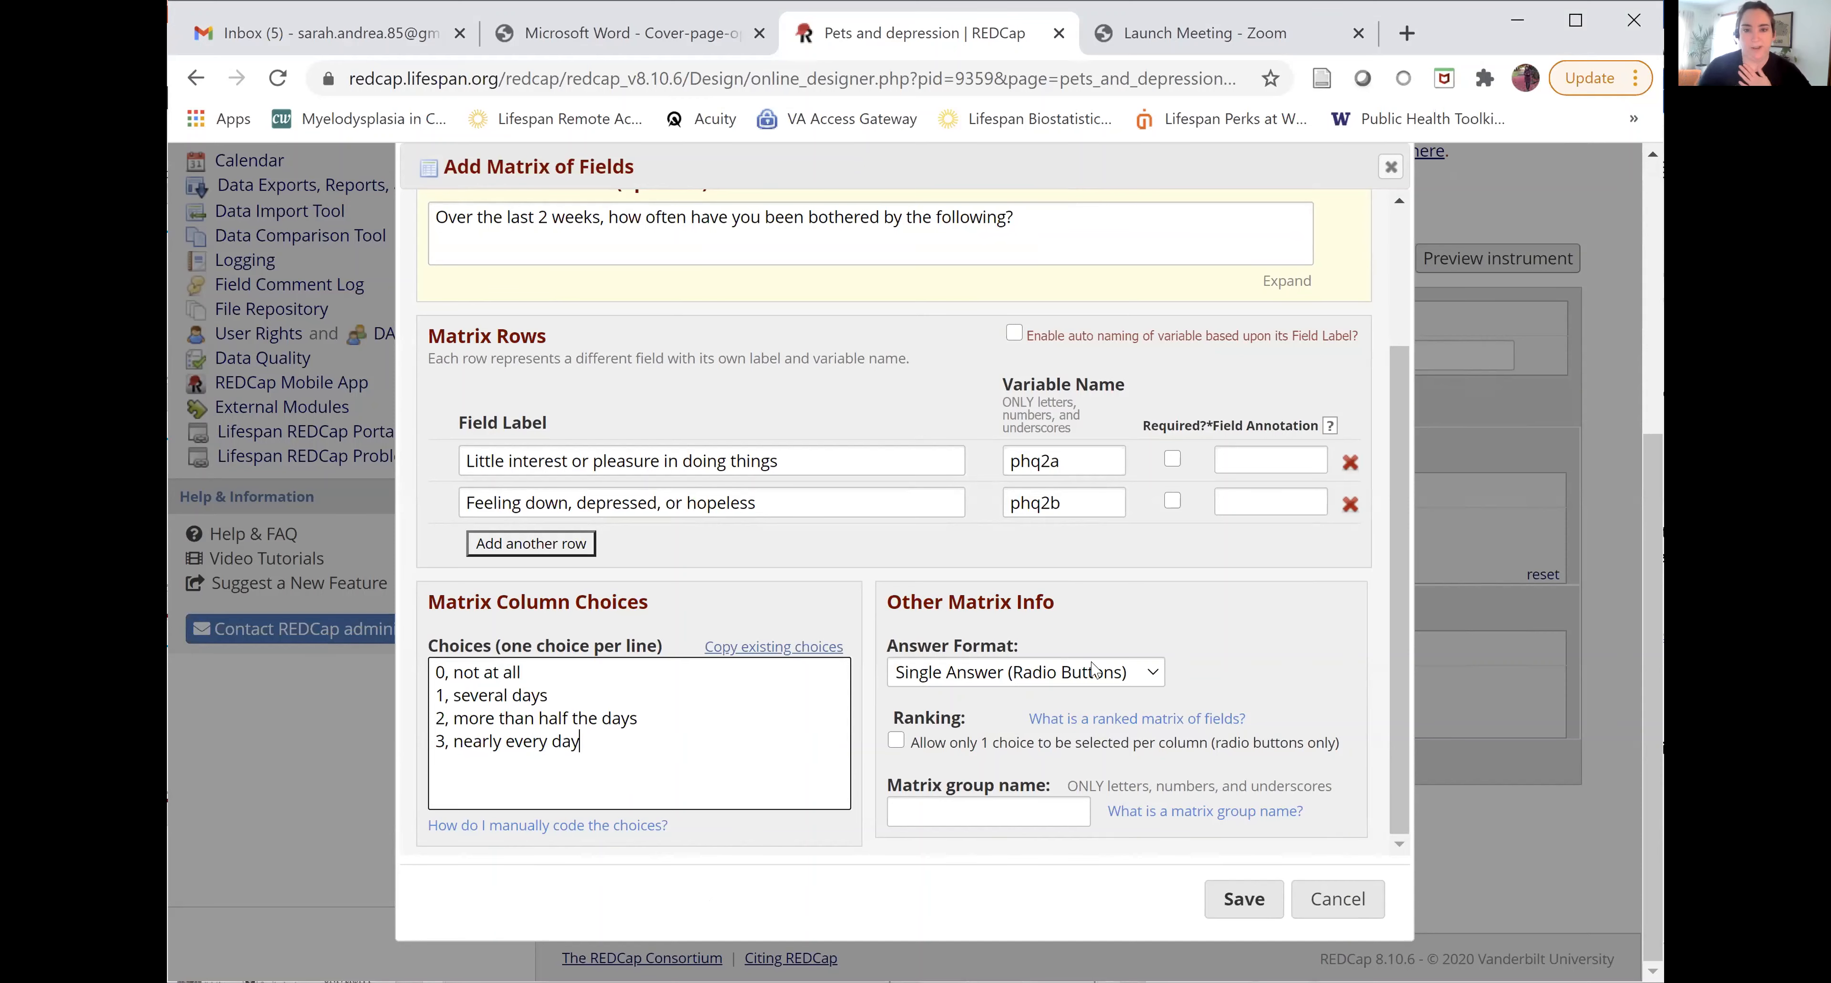
# Step: Name the matrix group phq2 and save the matrix of fields
pyautogui.moveTo(1405, 589); pyautogui.dragTo(1408, 700)
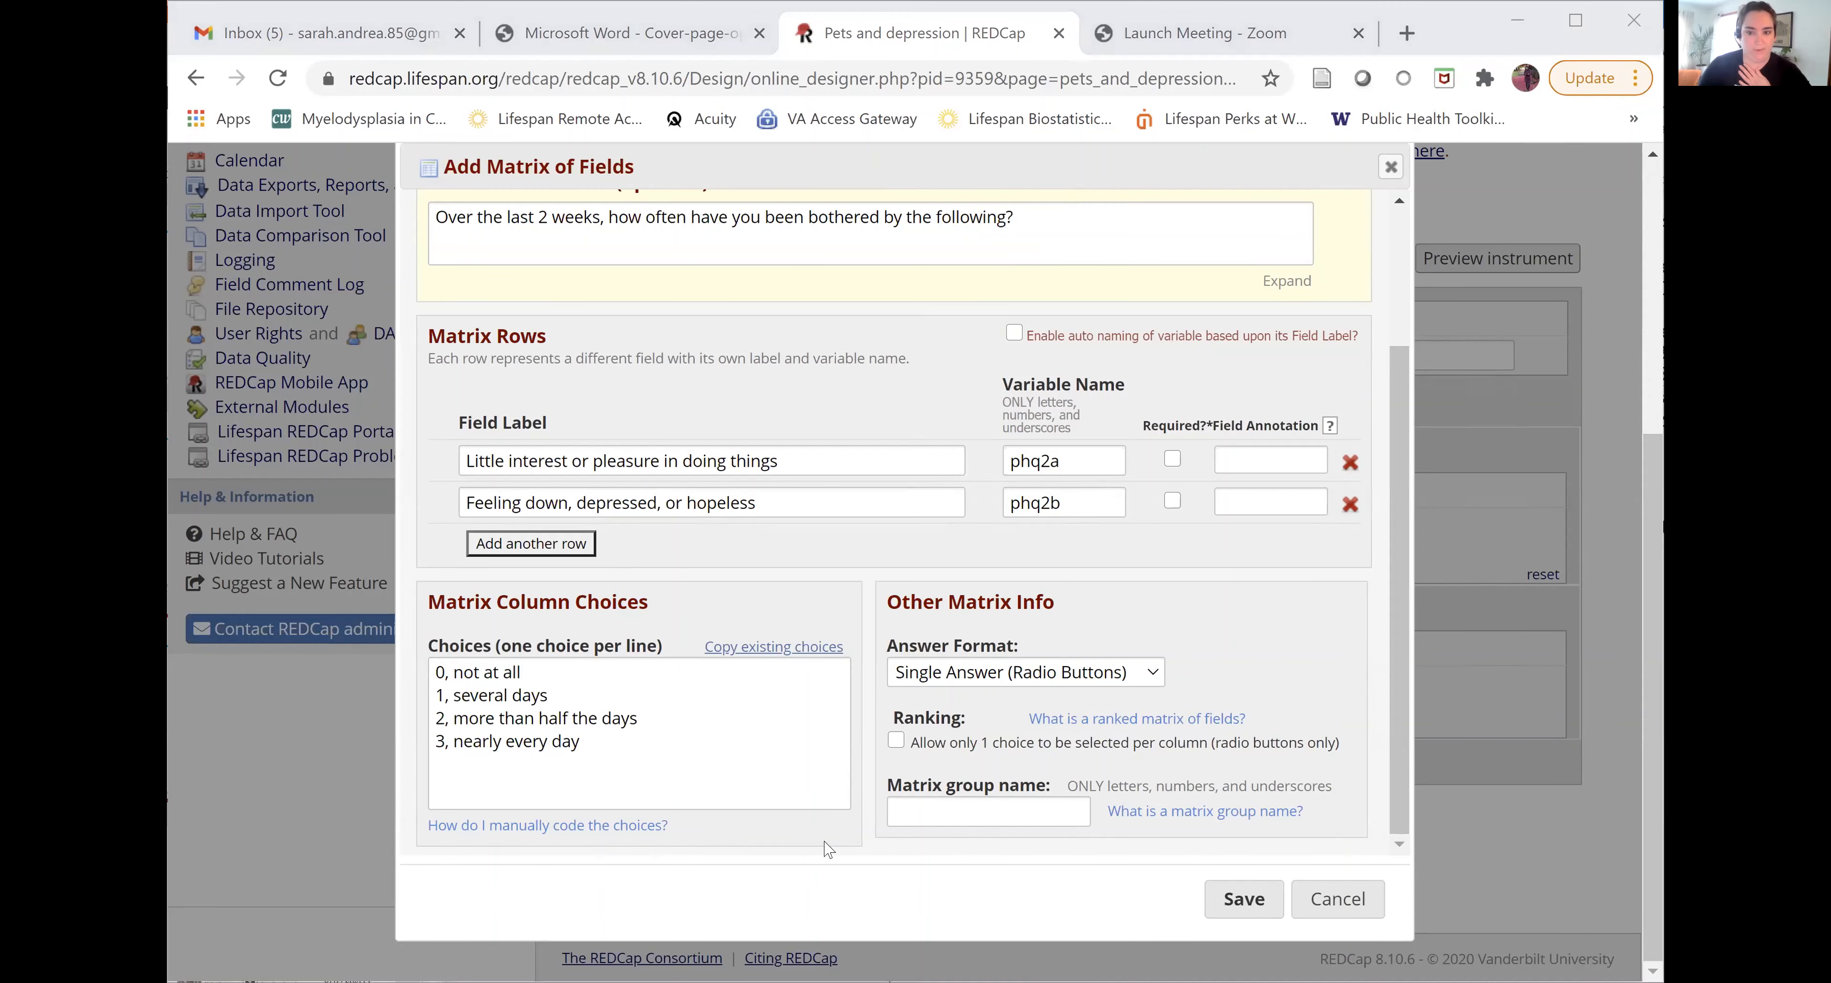
pyautogui.click(928, 816)
pyautogui.write('phq2')
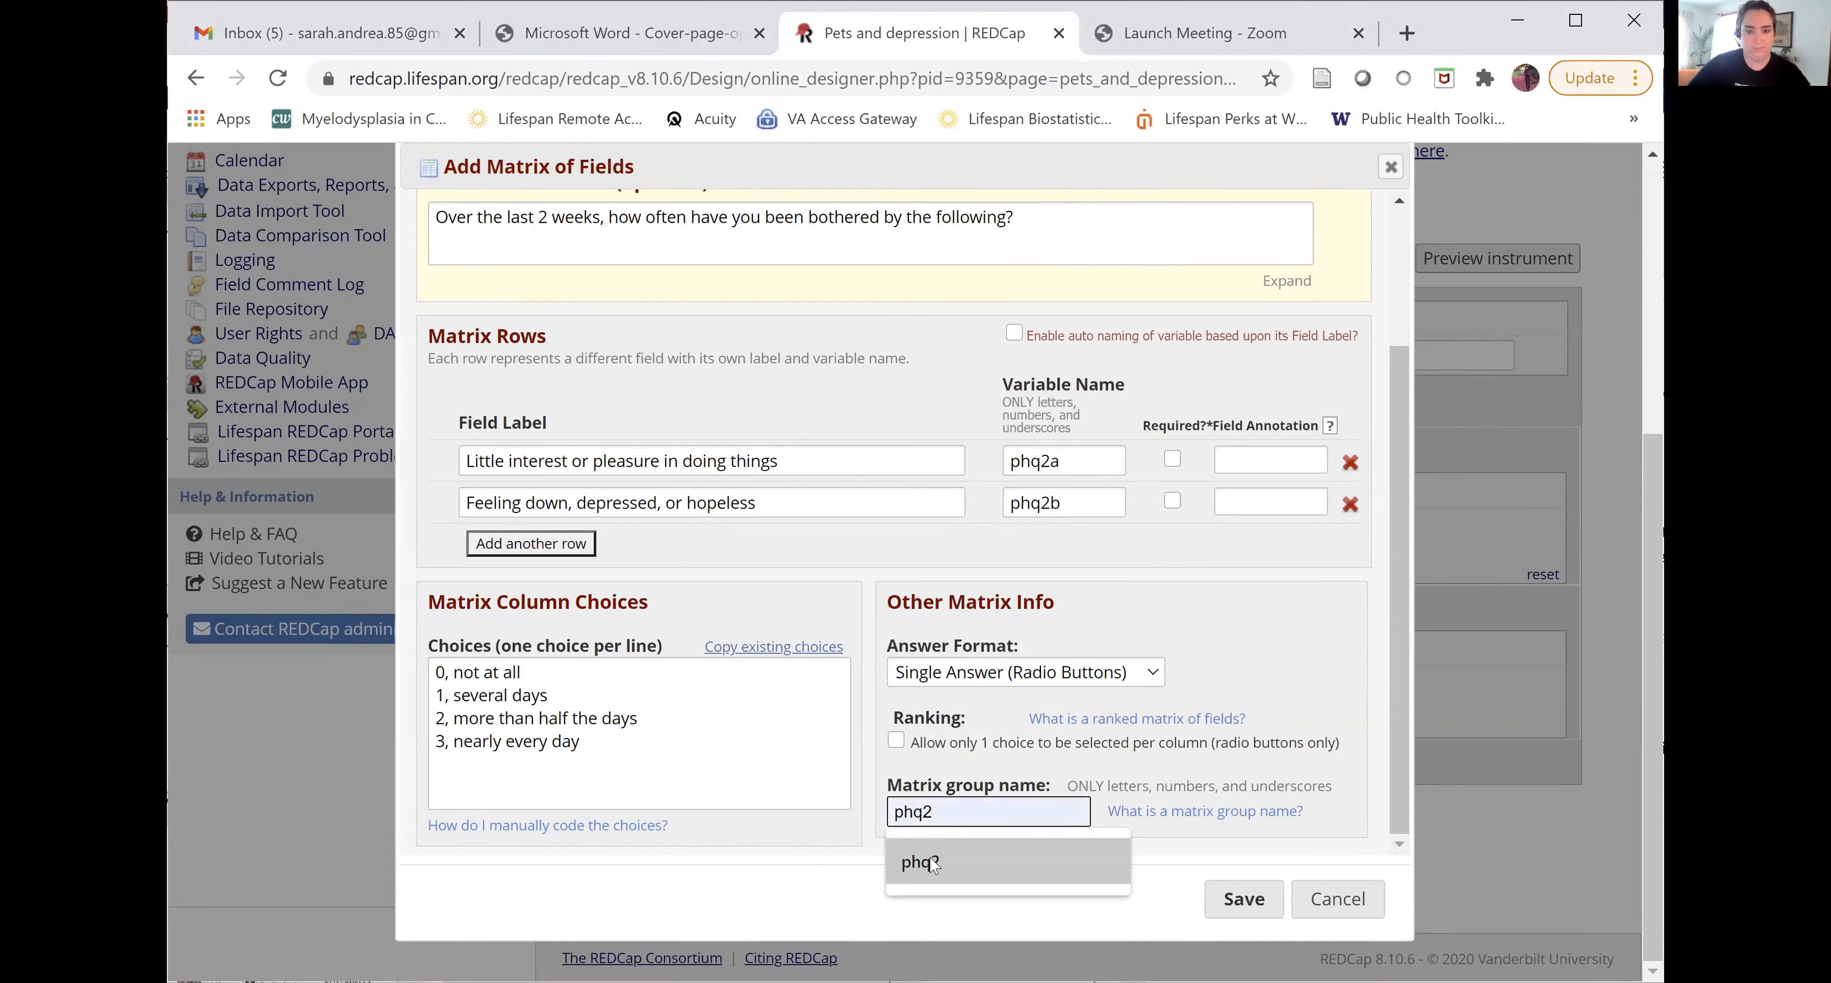
pyautogui.click(925, 862)
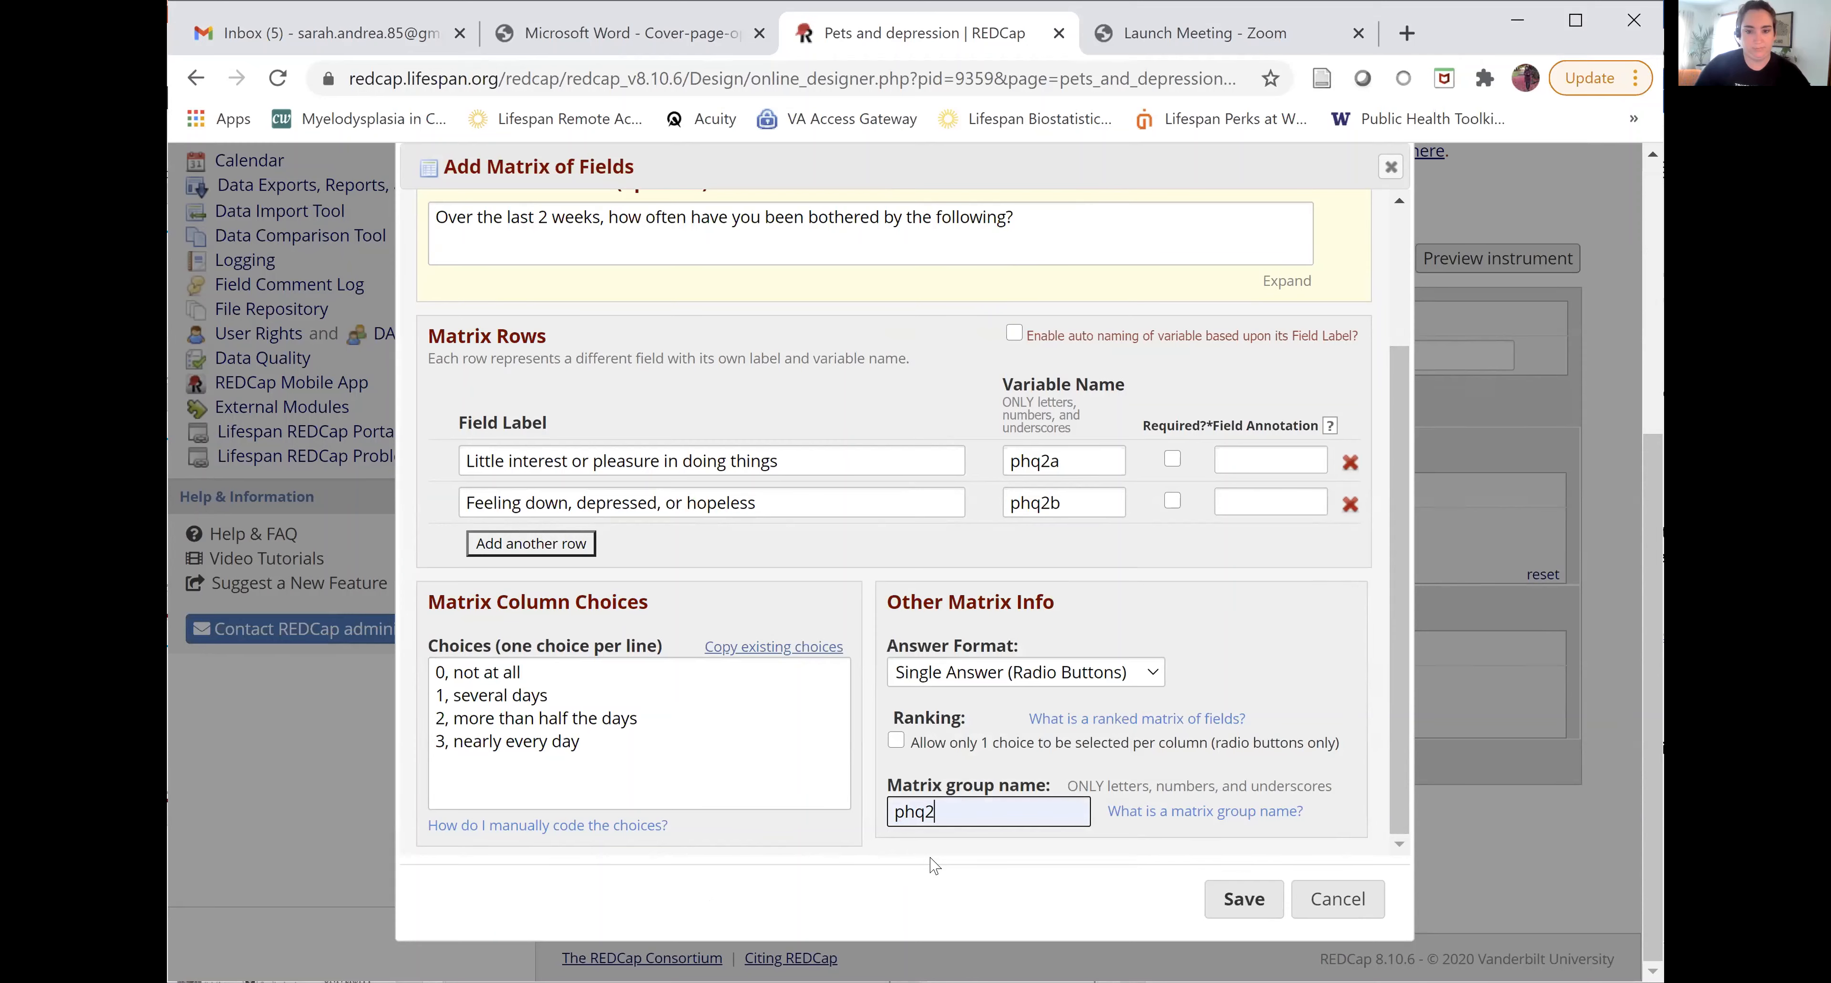
pyautogui.click(1243, 899)
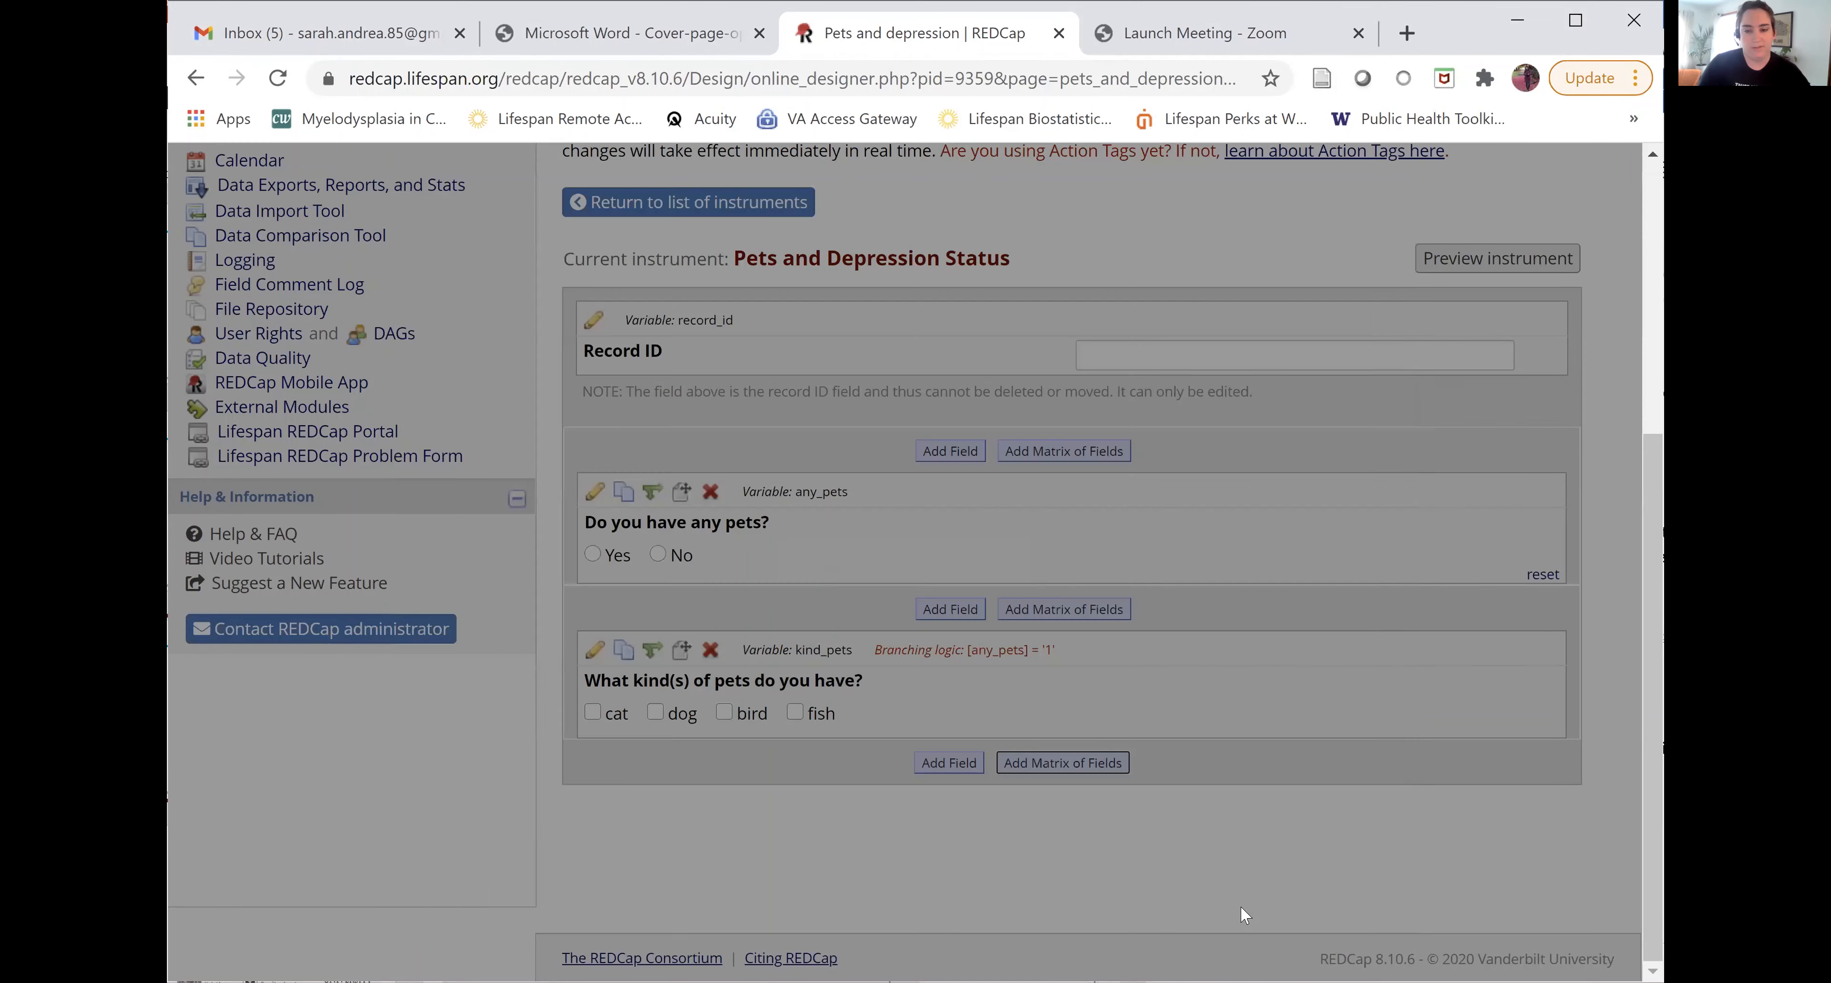
# Step: Start a calculated field below the phq2 matrix with the label "PHQ-2 Score" and the variable name phq2_score
pyautogui.scroll(-5, 1656, 783)
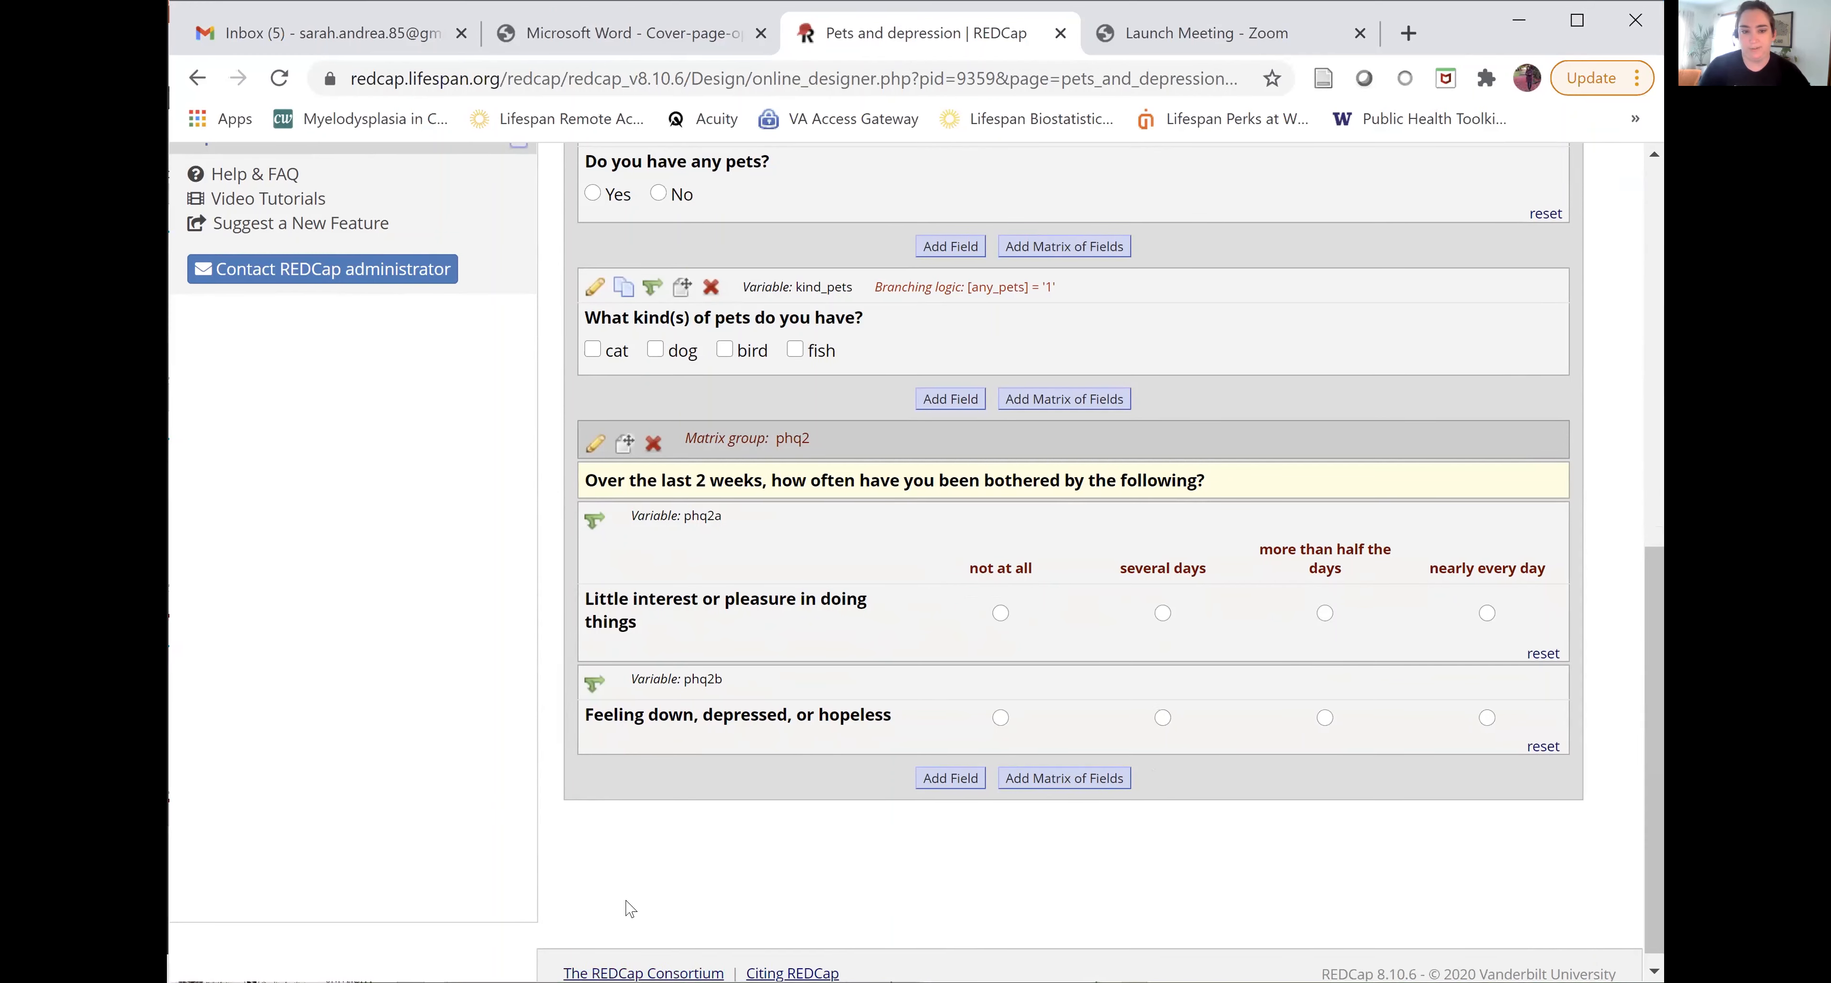
pyautogui.click(938, 782)
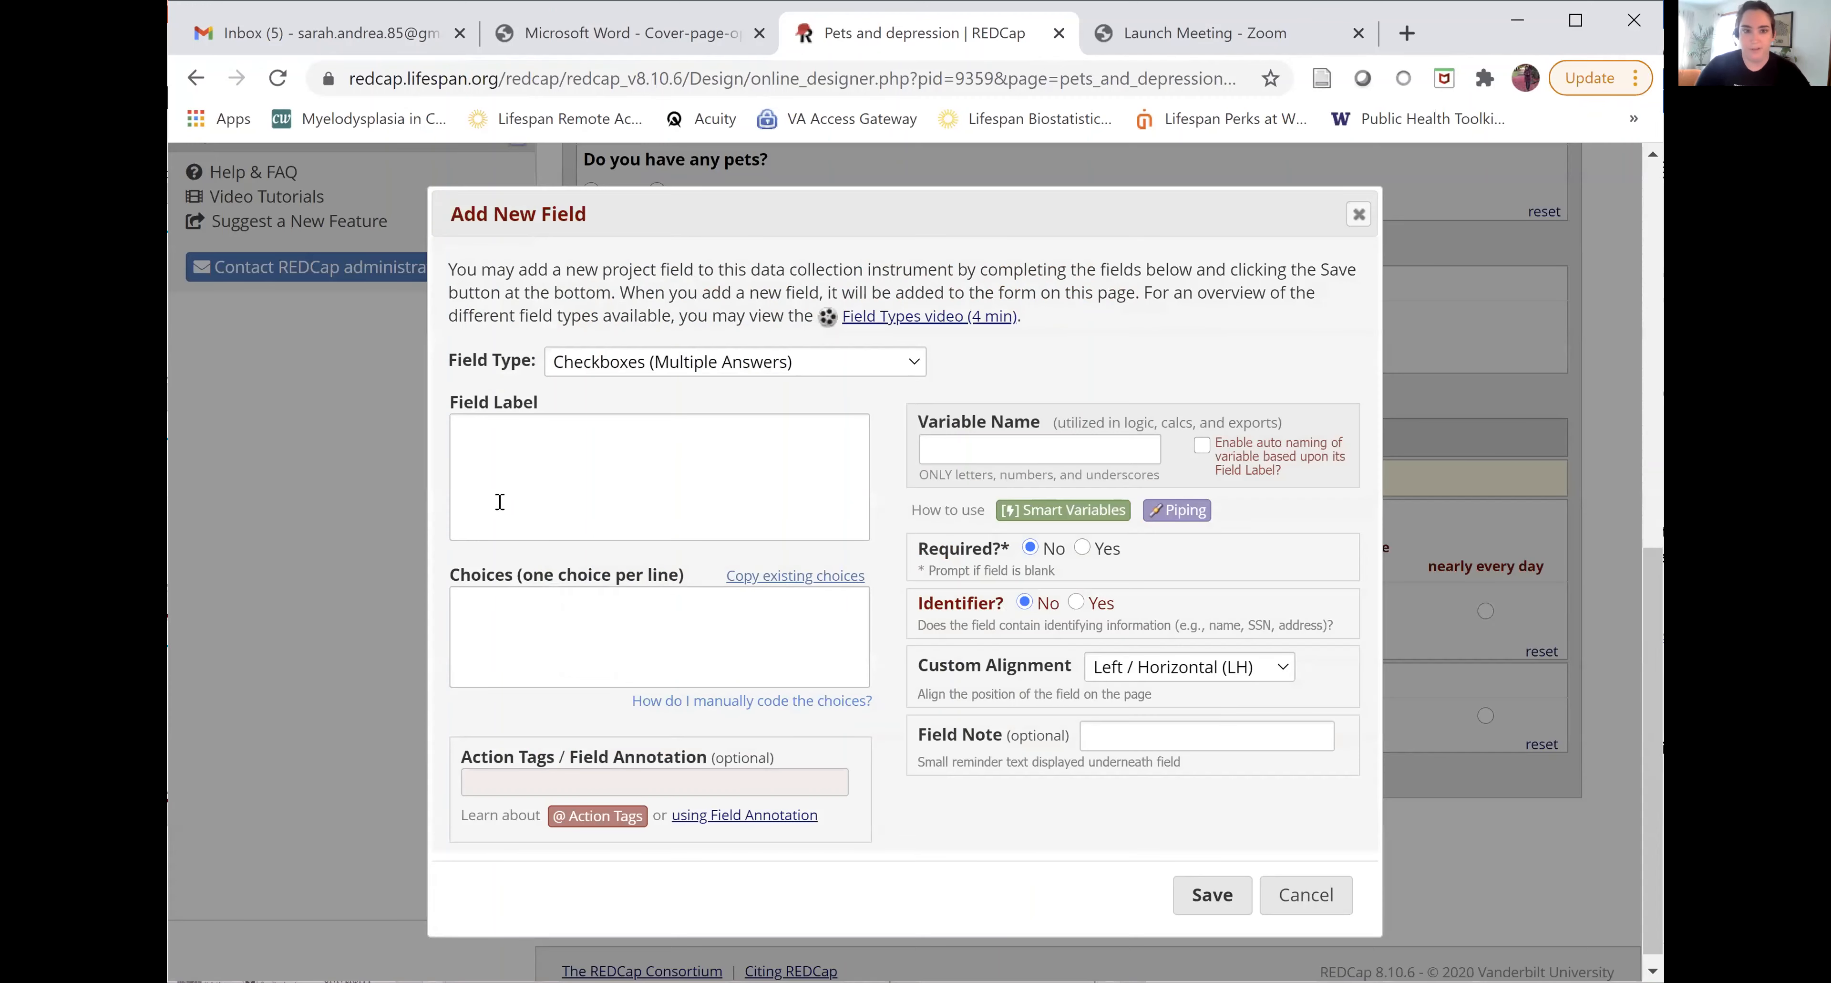
pyautogui.click(729, 364)
pyautogui.click(683, 506)
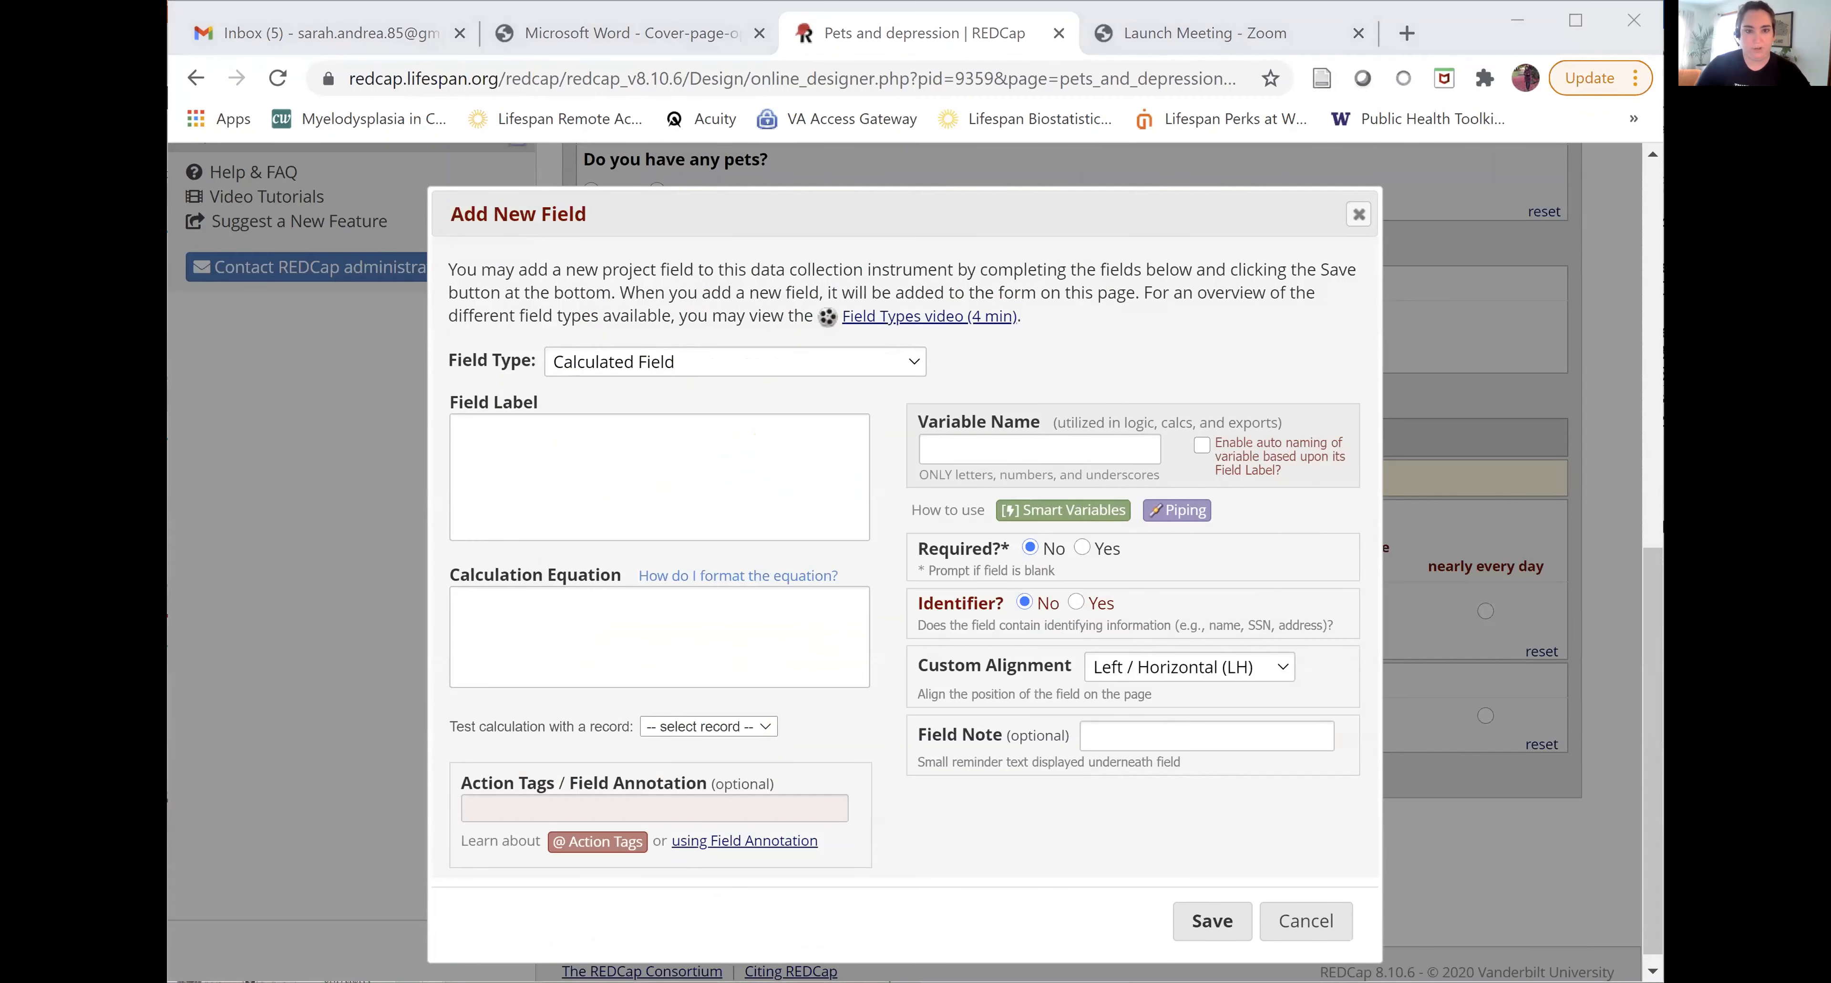
pyautogui.click(687, 471)
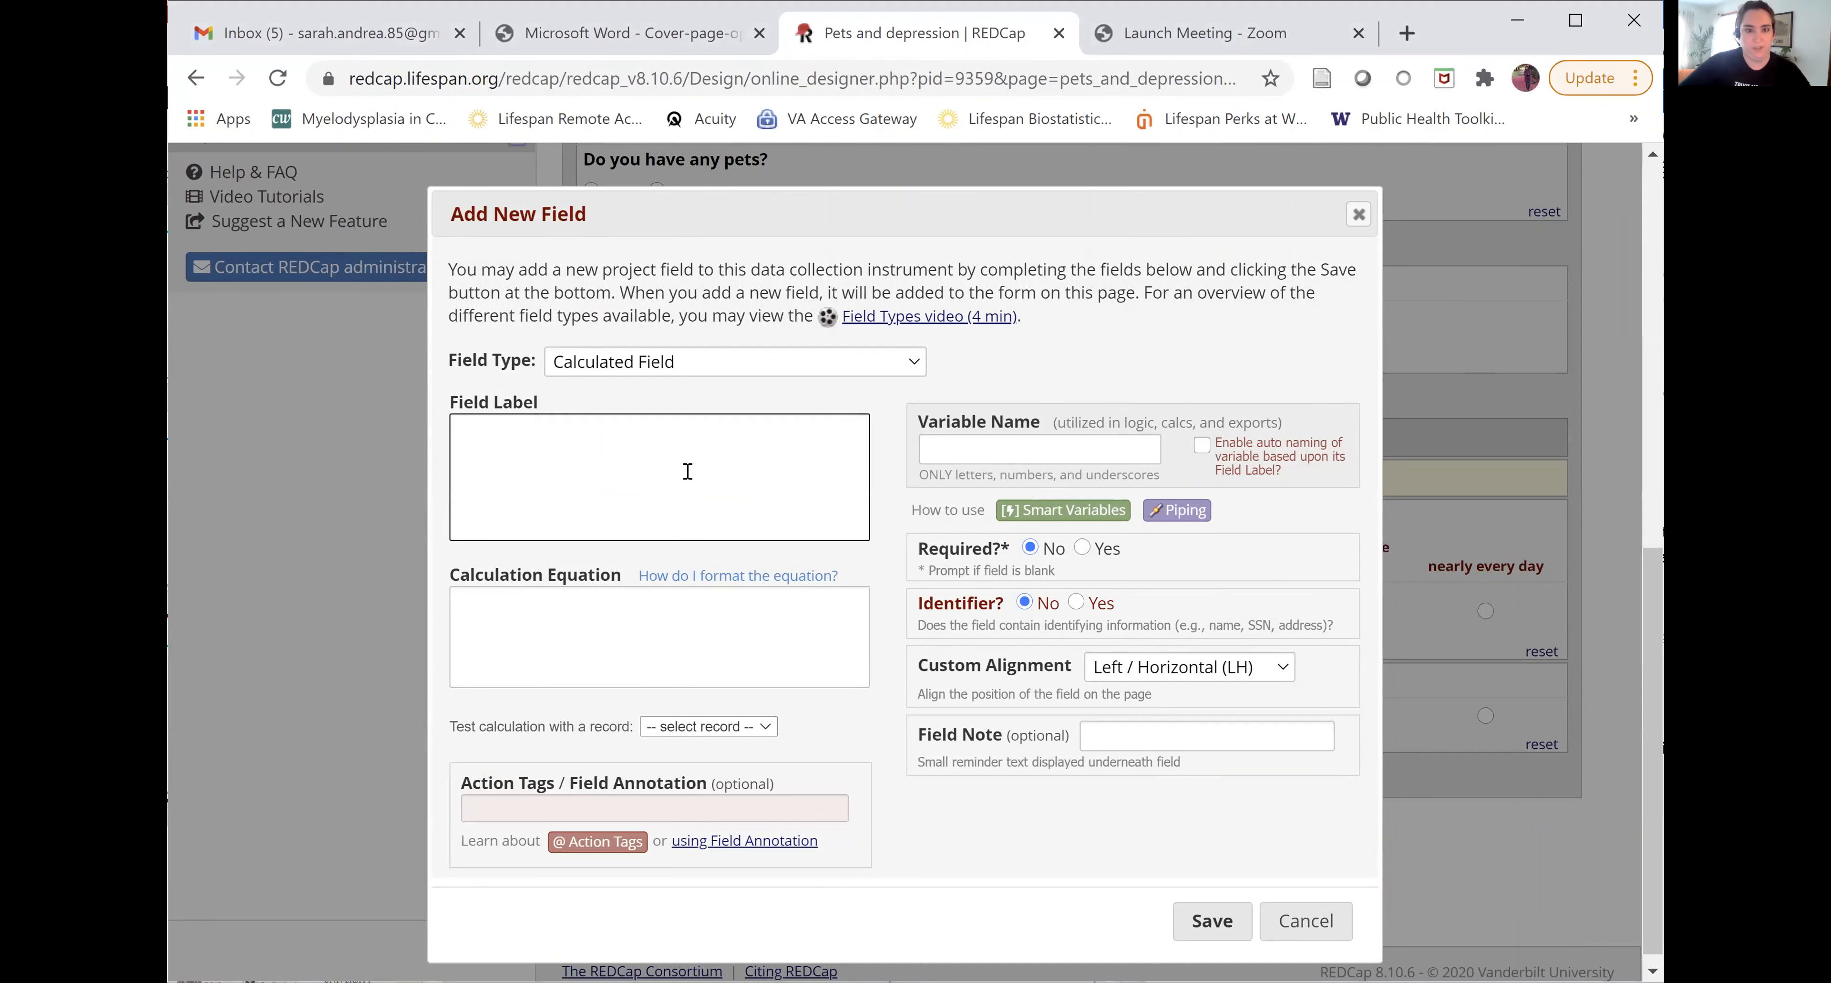
pyautogui.write('Ph')
pyautogui.write('HQ-2')
pyautogui.write(' Score')
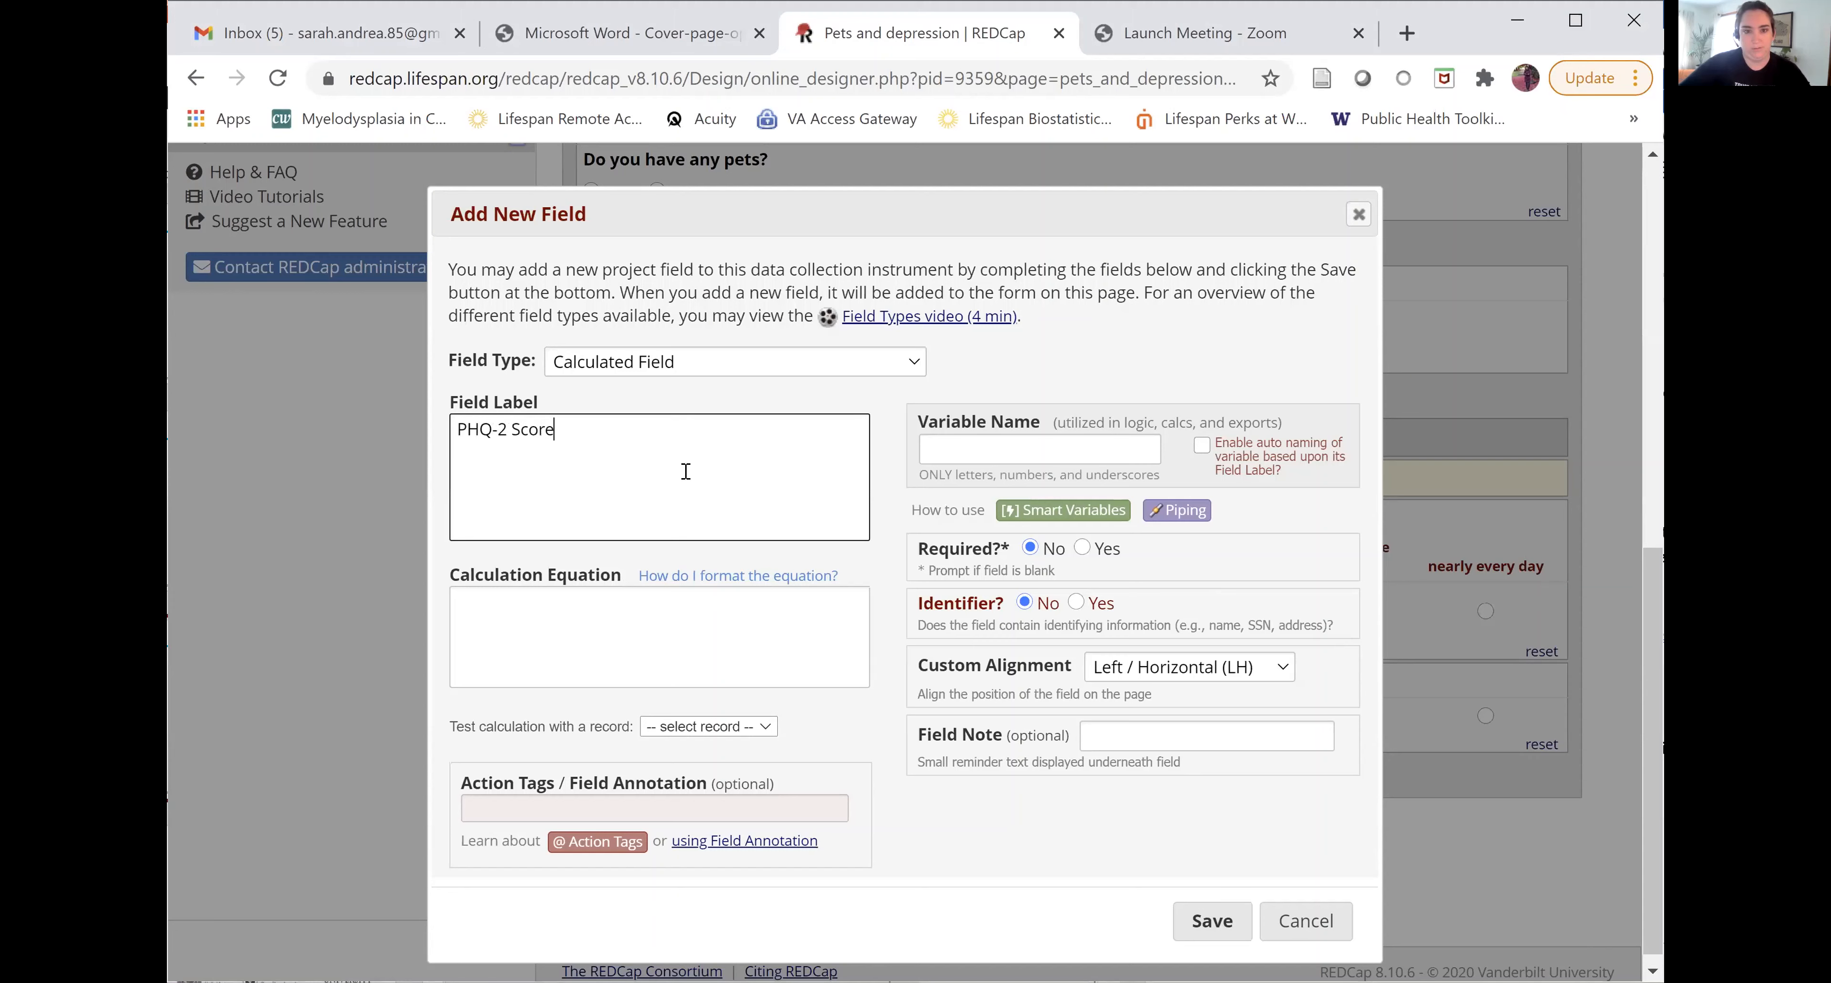
pyautogui.click(970, 448)
pyautogui.write('ph')
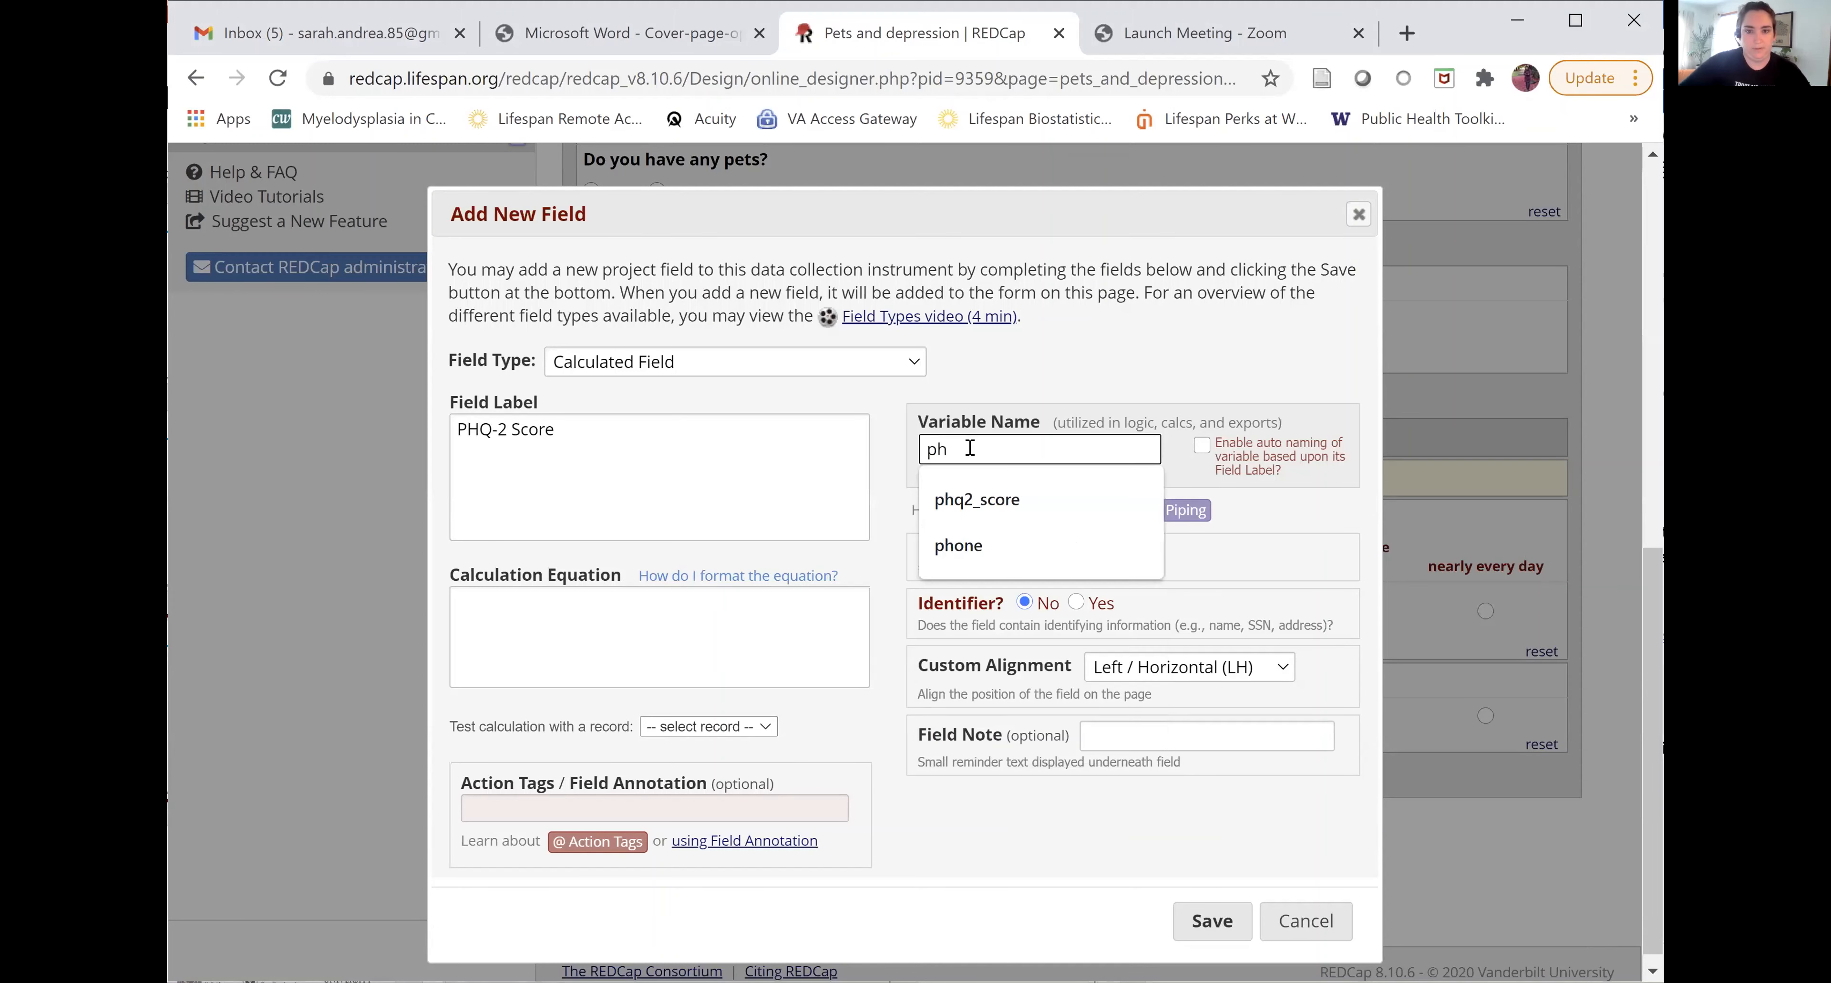
pyautogui.click(978, 499)
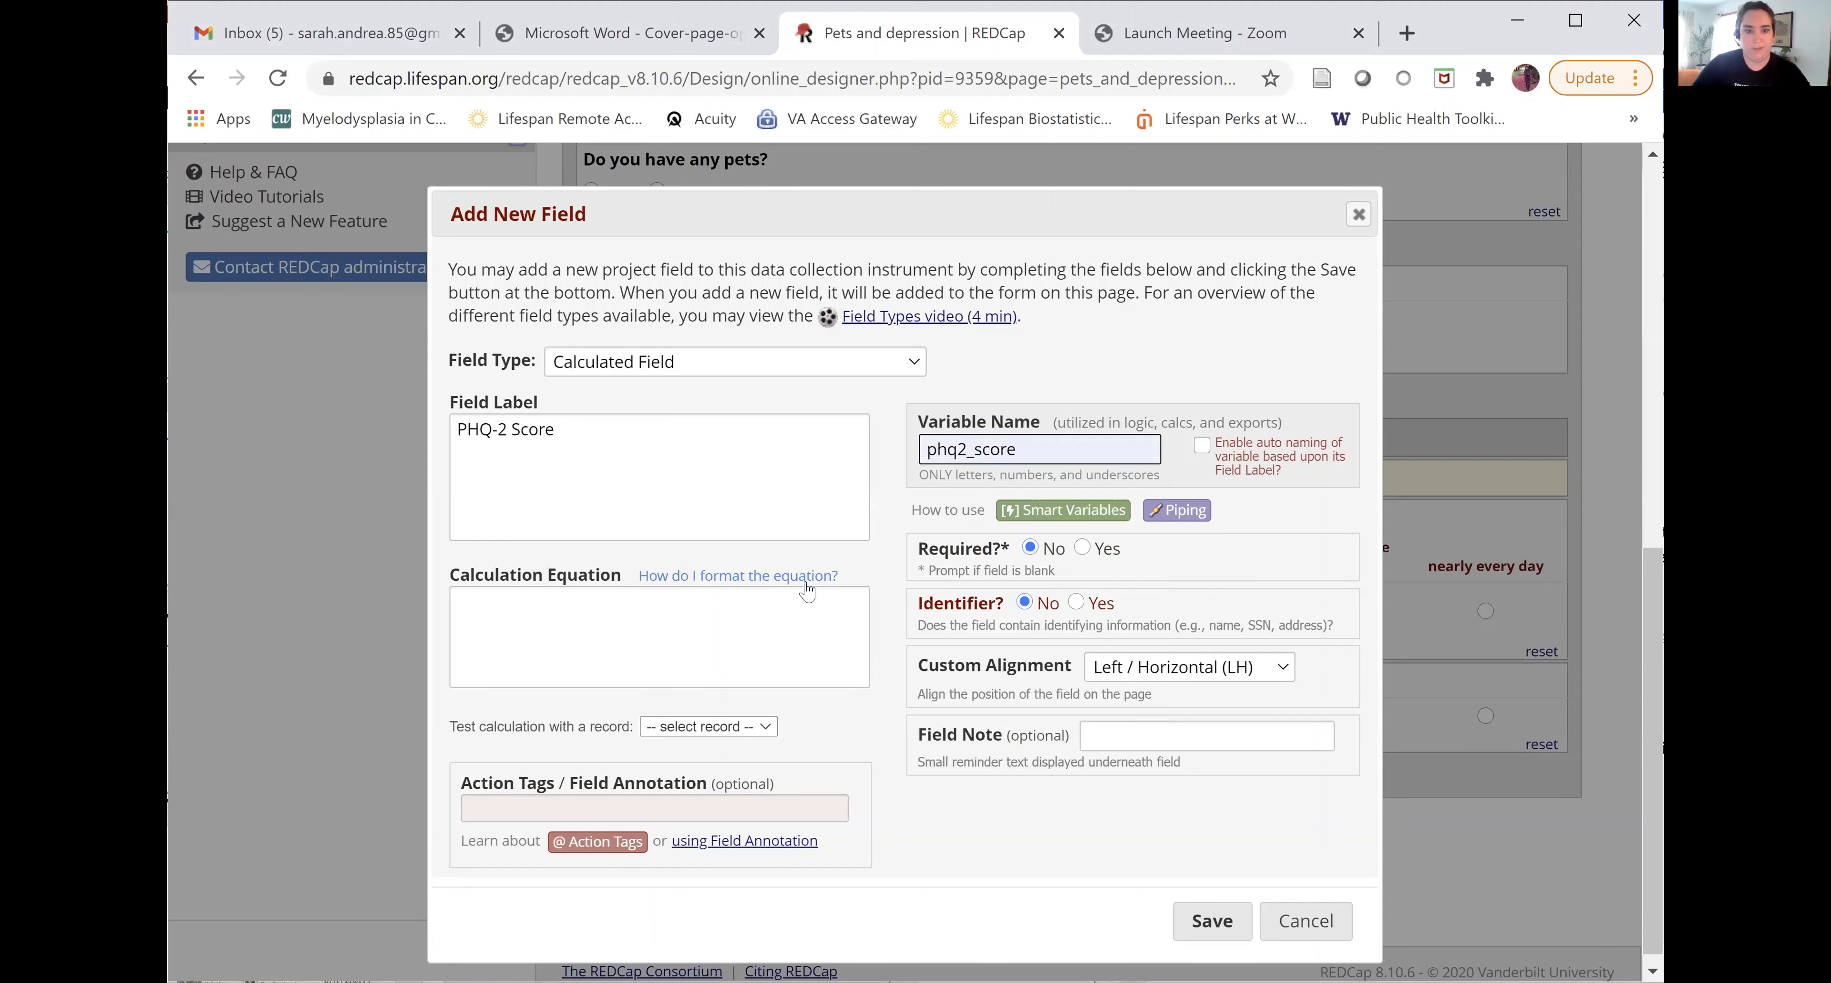
# Step: Set the PHQ-2 Score calculation equation to [phq2a]+[phq2b] and save the field
pyautogui.click(775, 624)
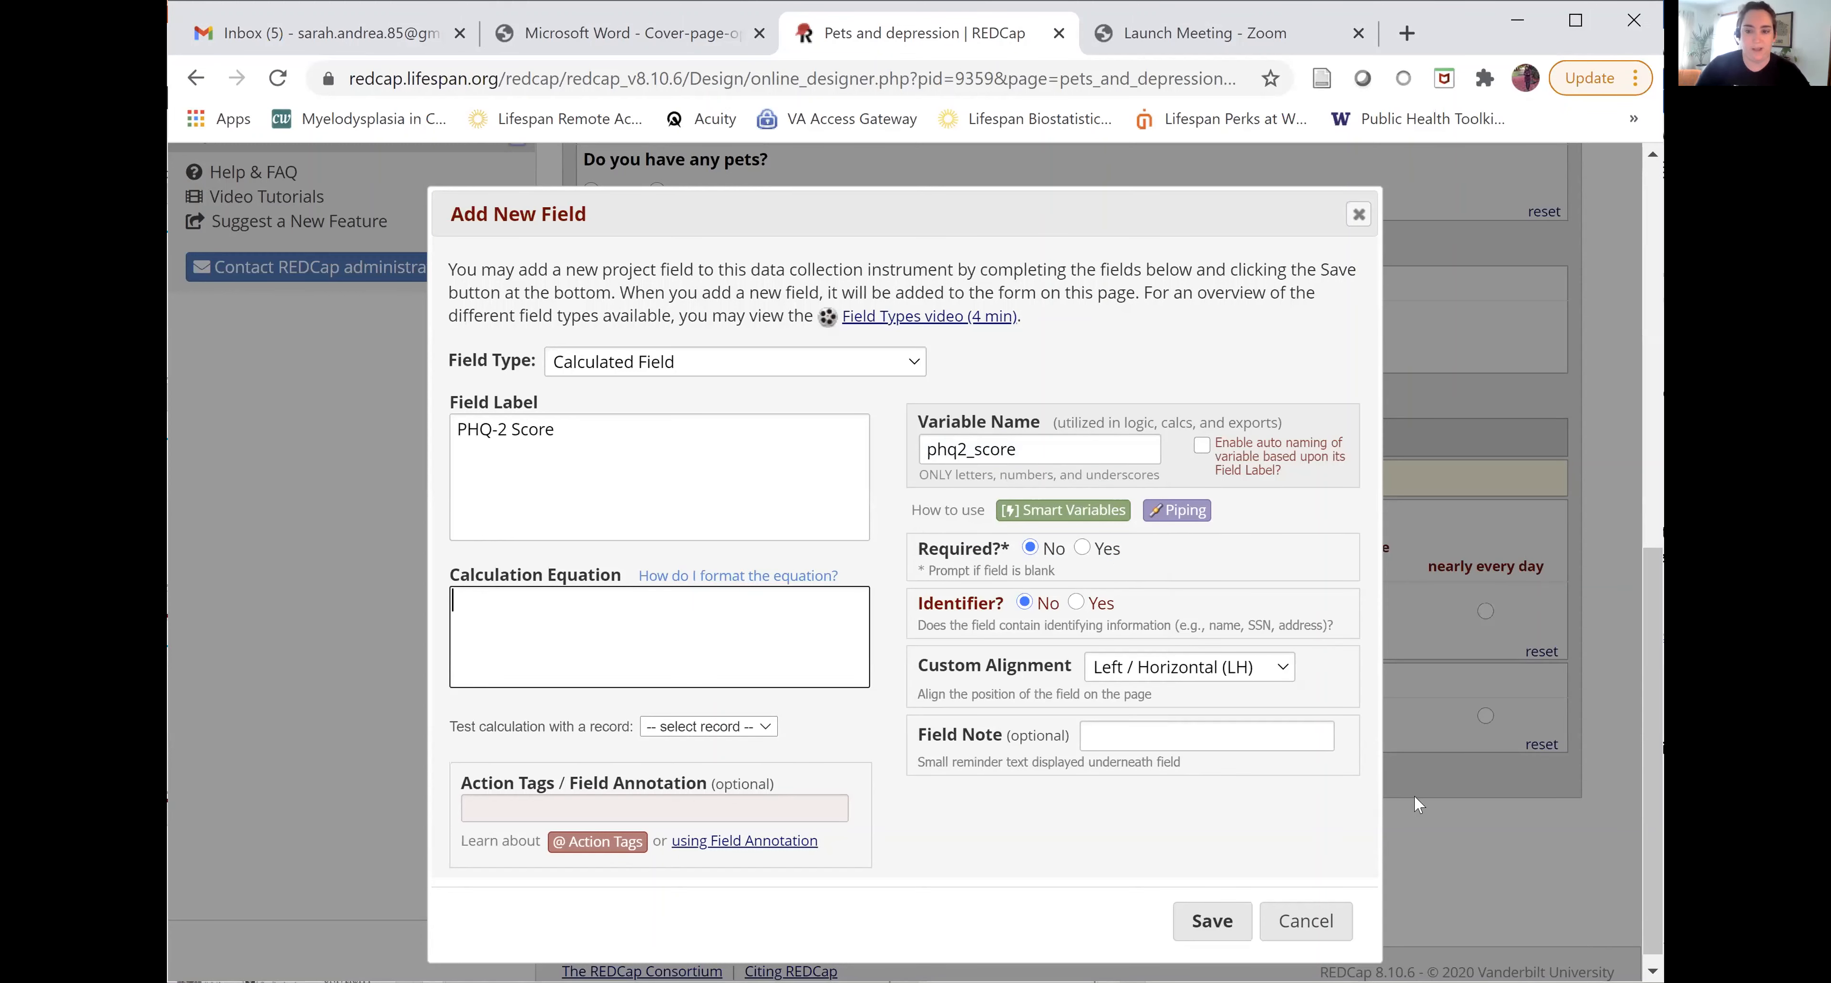
pyautogui.hotkey('alt', 'Tab')
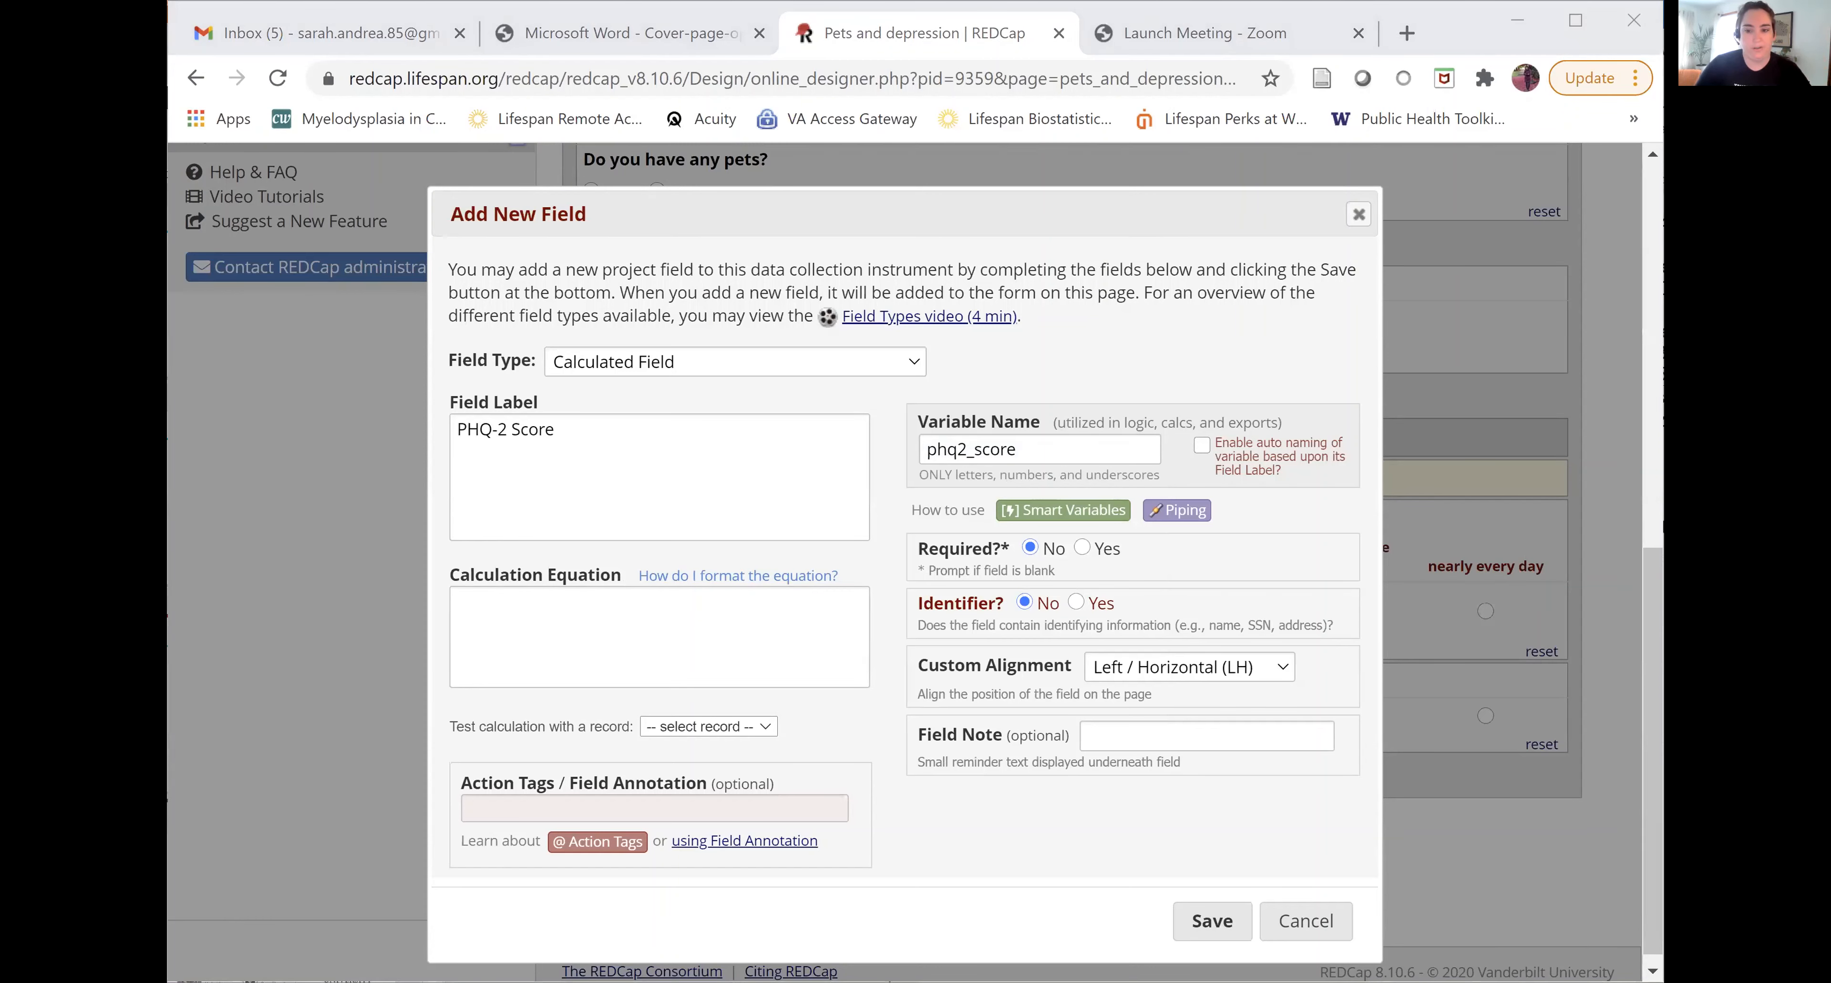
pyautogui.click(643, 623)
pyautogui.write('[phq2a]+[phq2b]')
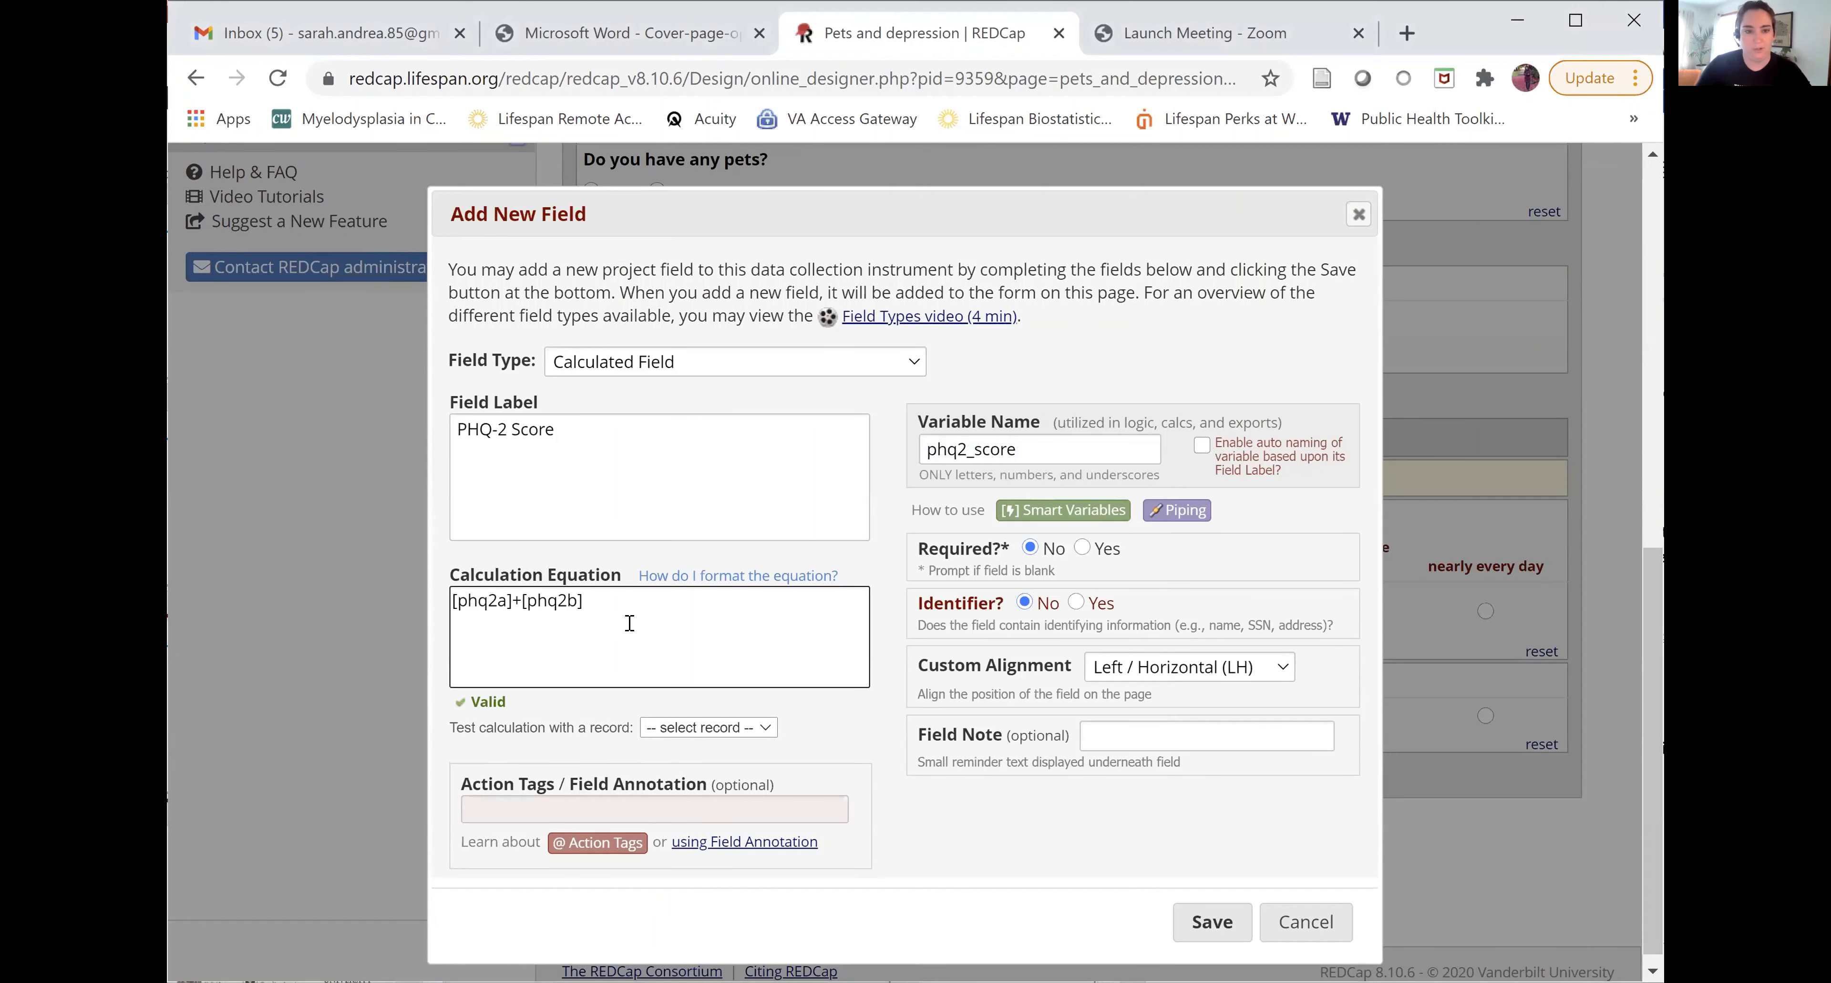
pyautogui.moveTo(452, 604); pyautogui.dragTo(512, 617)
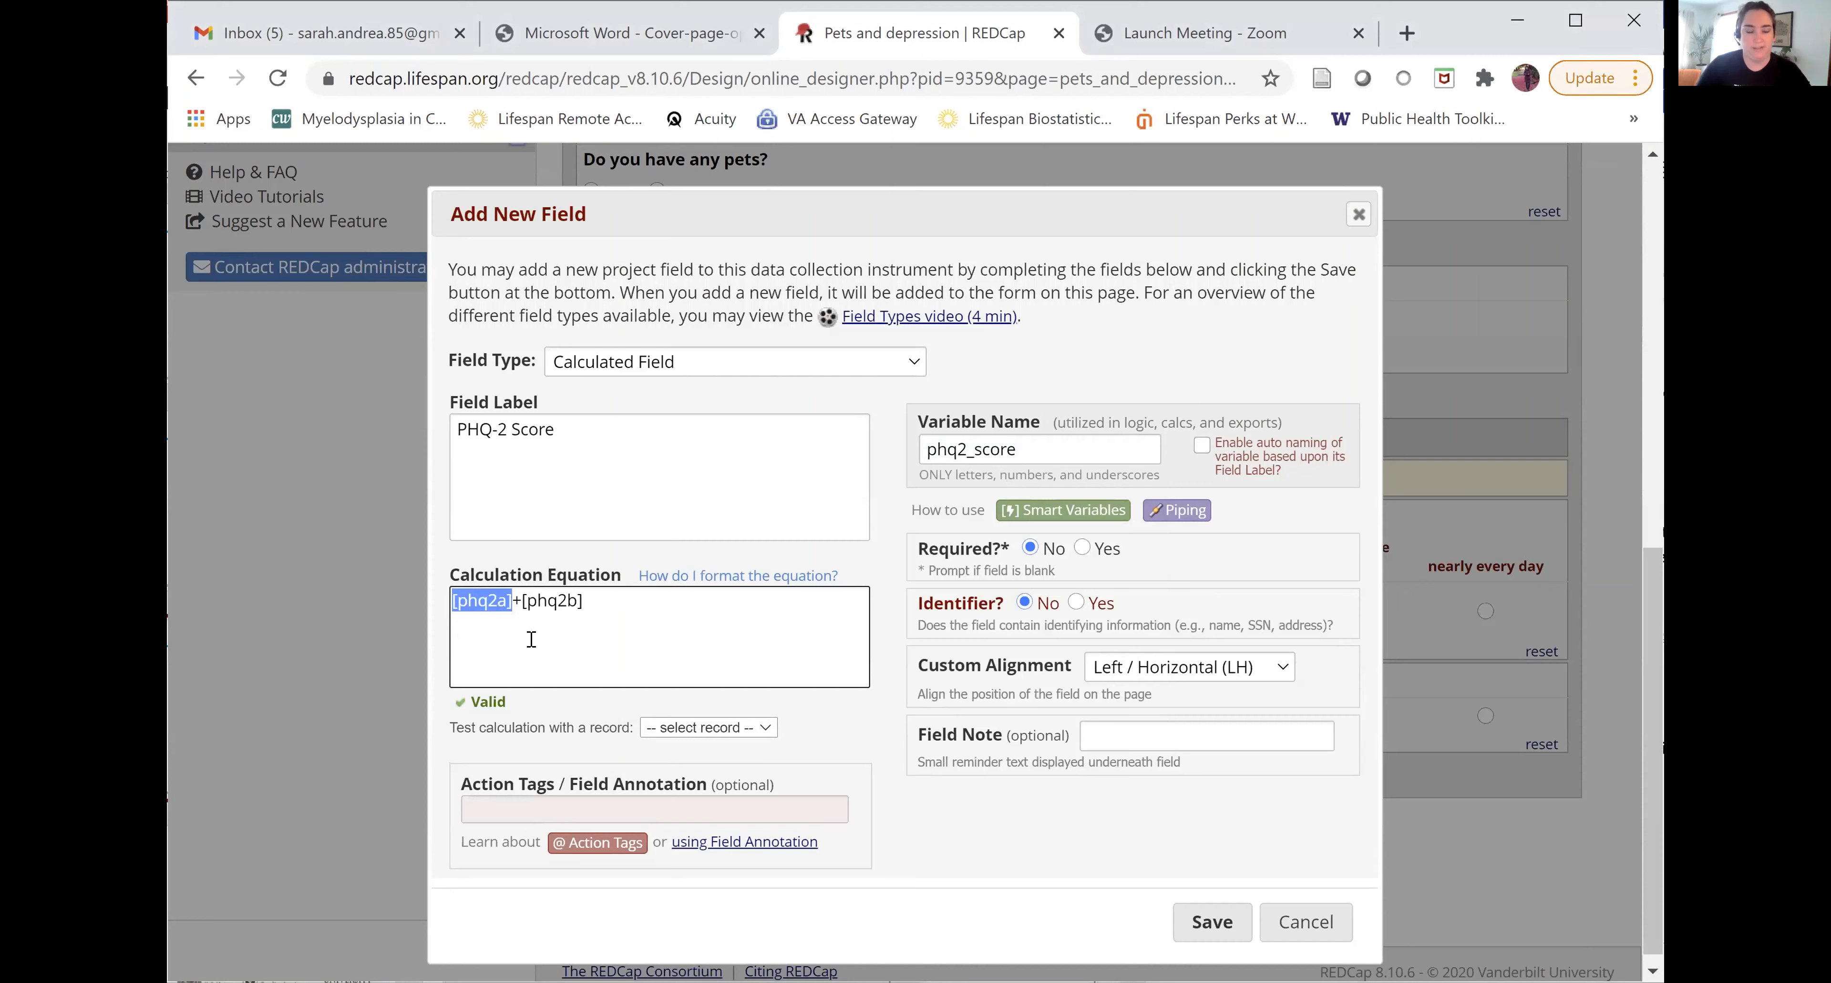
pyautogui.click(545, 599)
pyautogui.click(524, 600)
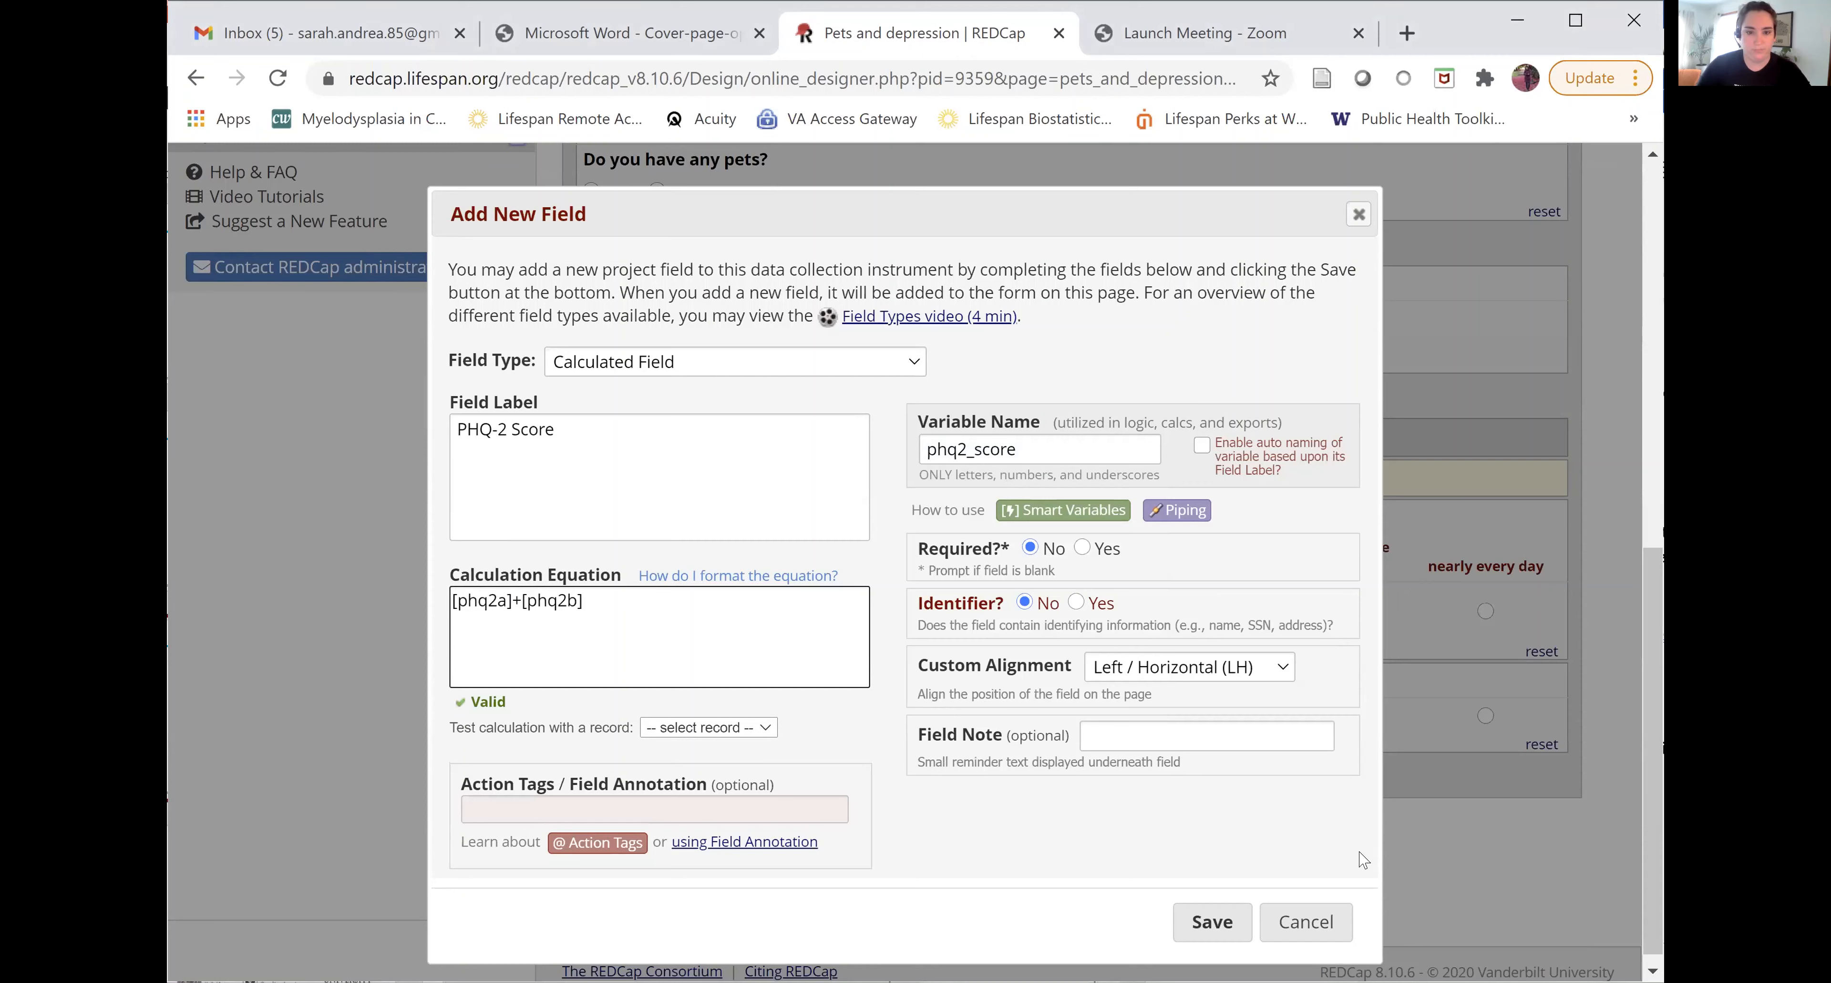
pyautogui.click(1220, 923)
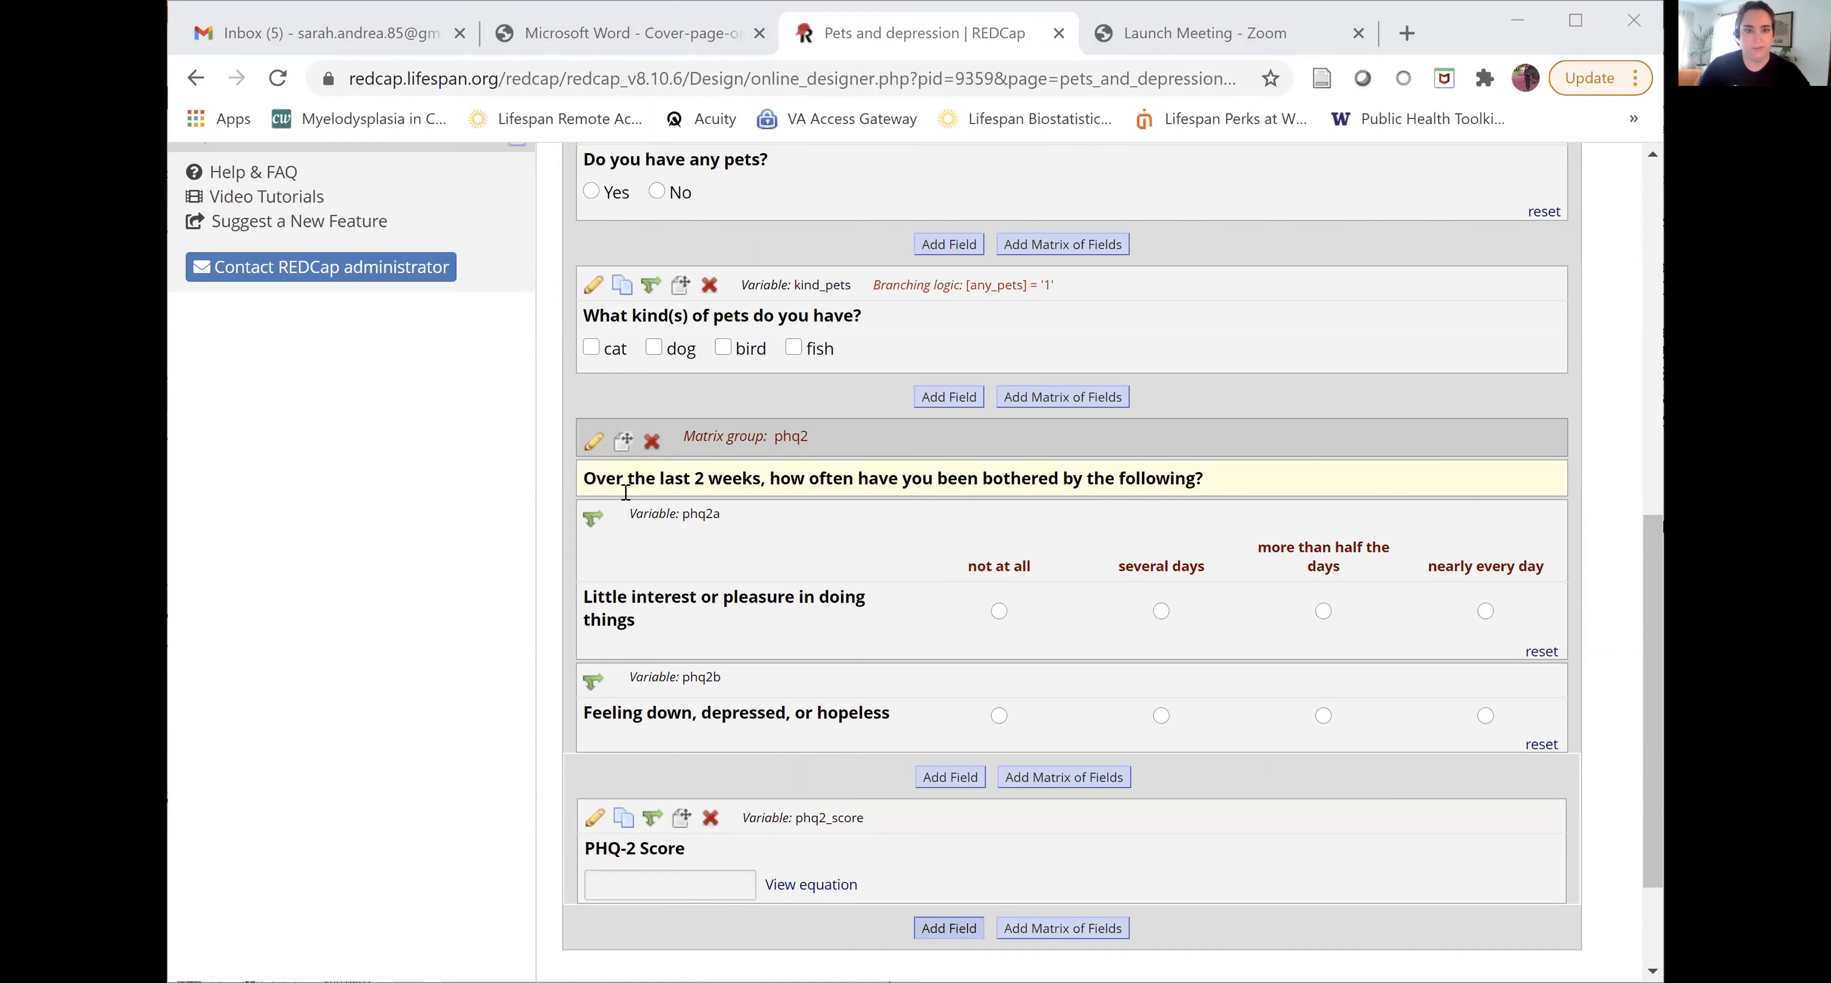
# Step: Start a calculated field below PHQ-2 Score labelled "Depressed?" with the equation if([phq2_score]>2,1,0)
pyautogui.write('De')
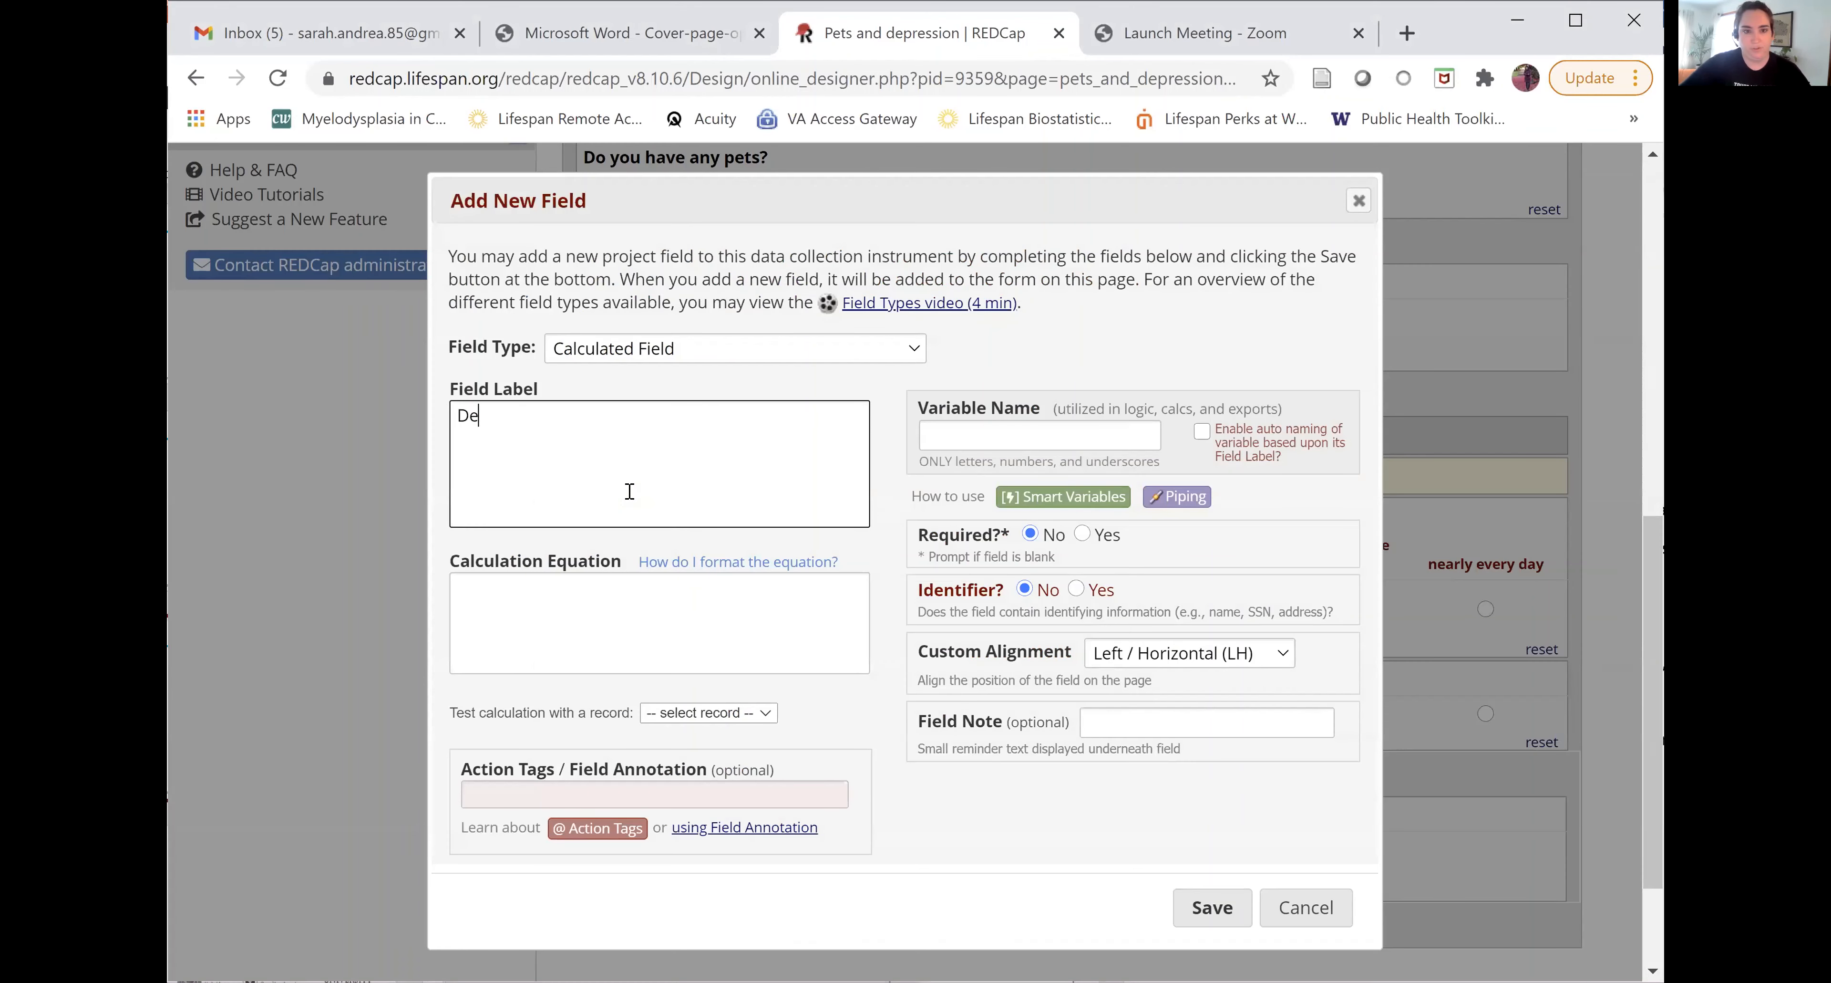
pyautogui.write('pressed?')
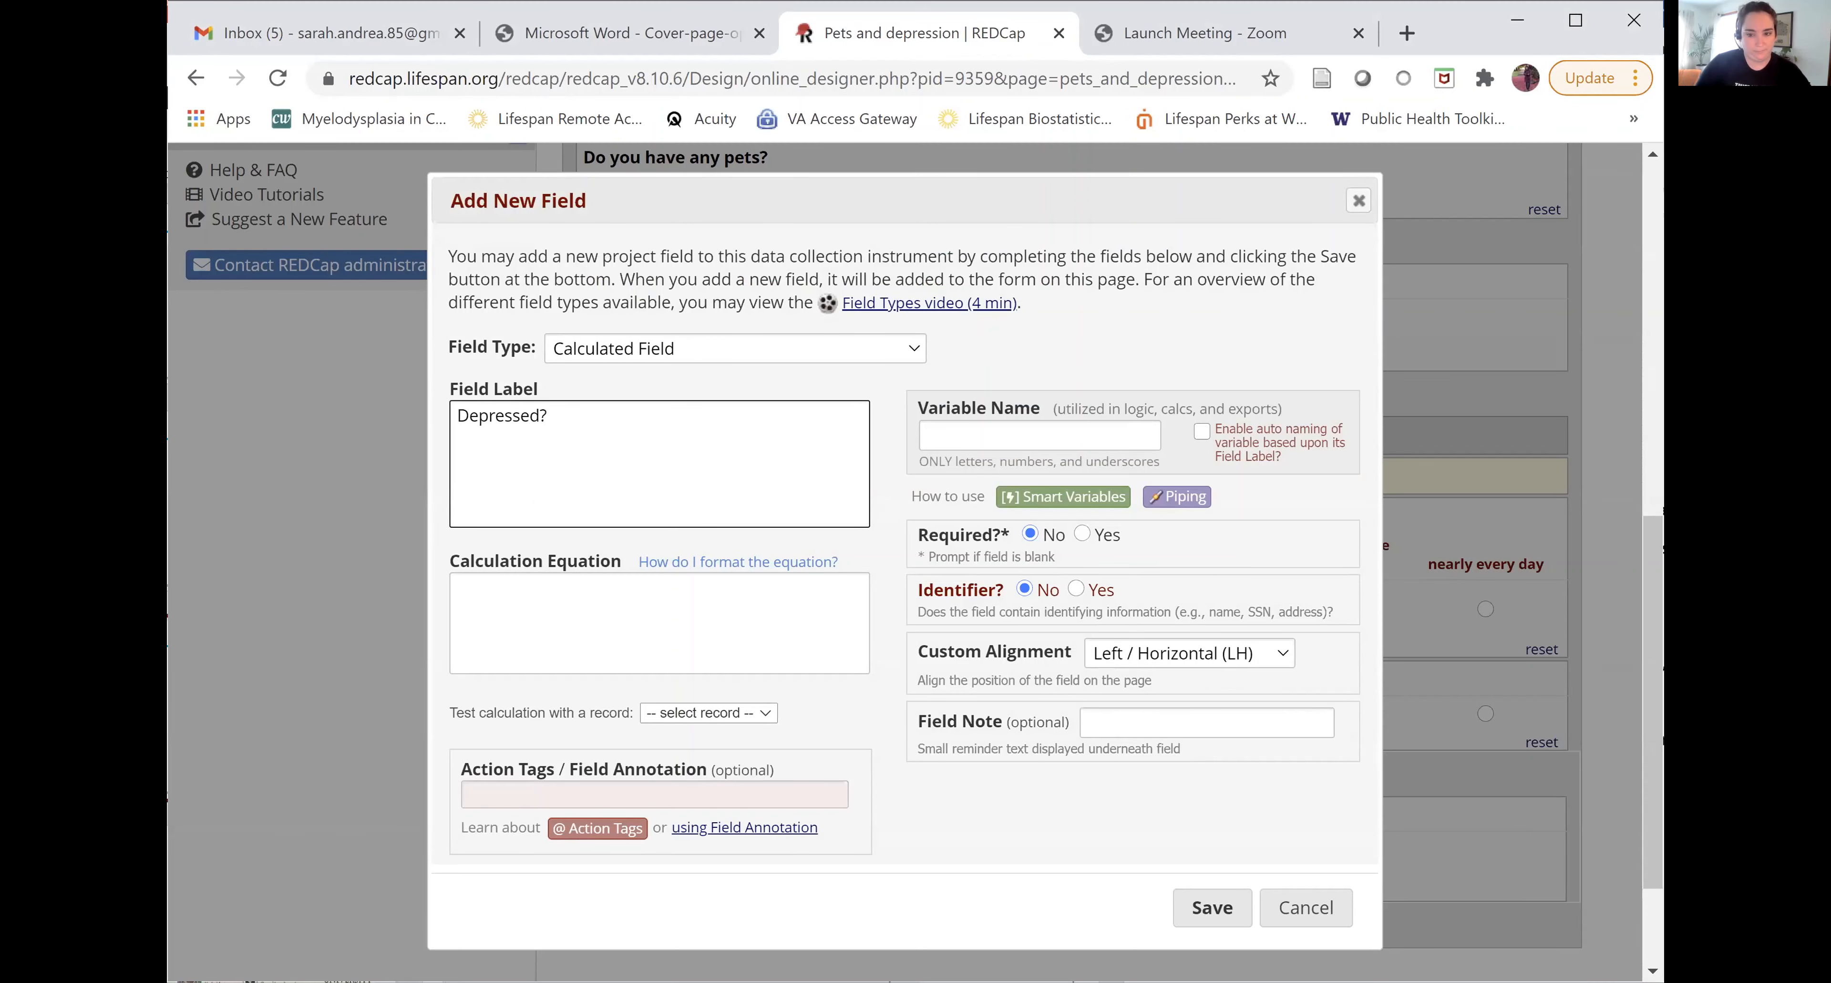
pyautogui.hotkey('alt', 'Tab')
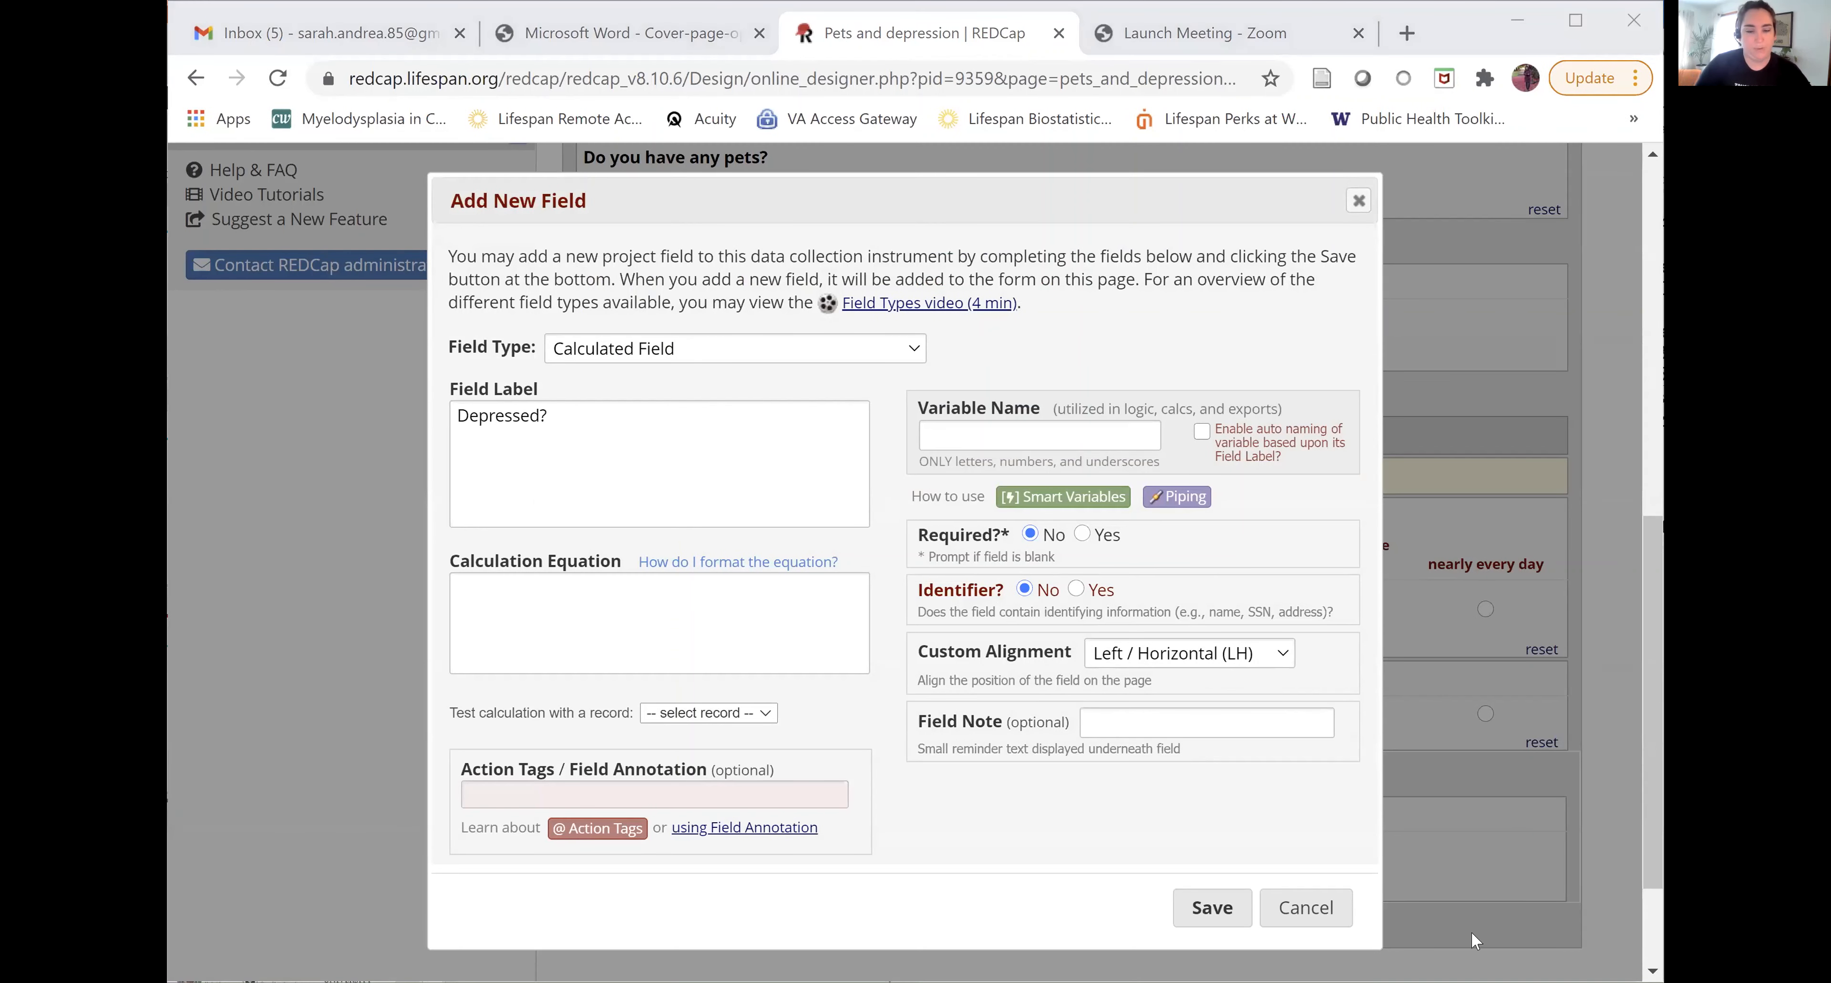
pyautogui.click(678, 614)
pyautogui.write('if([phq2_score]>2,1,0)')
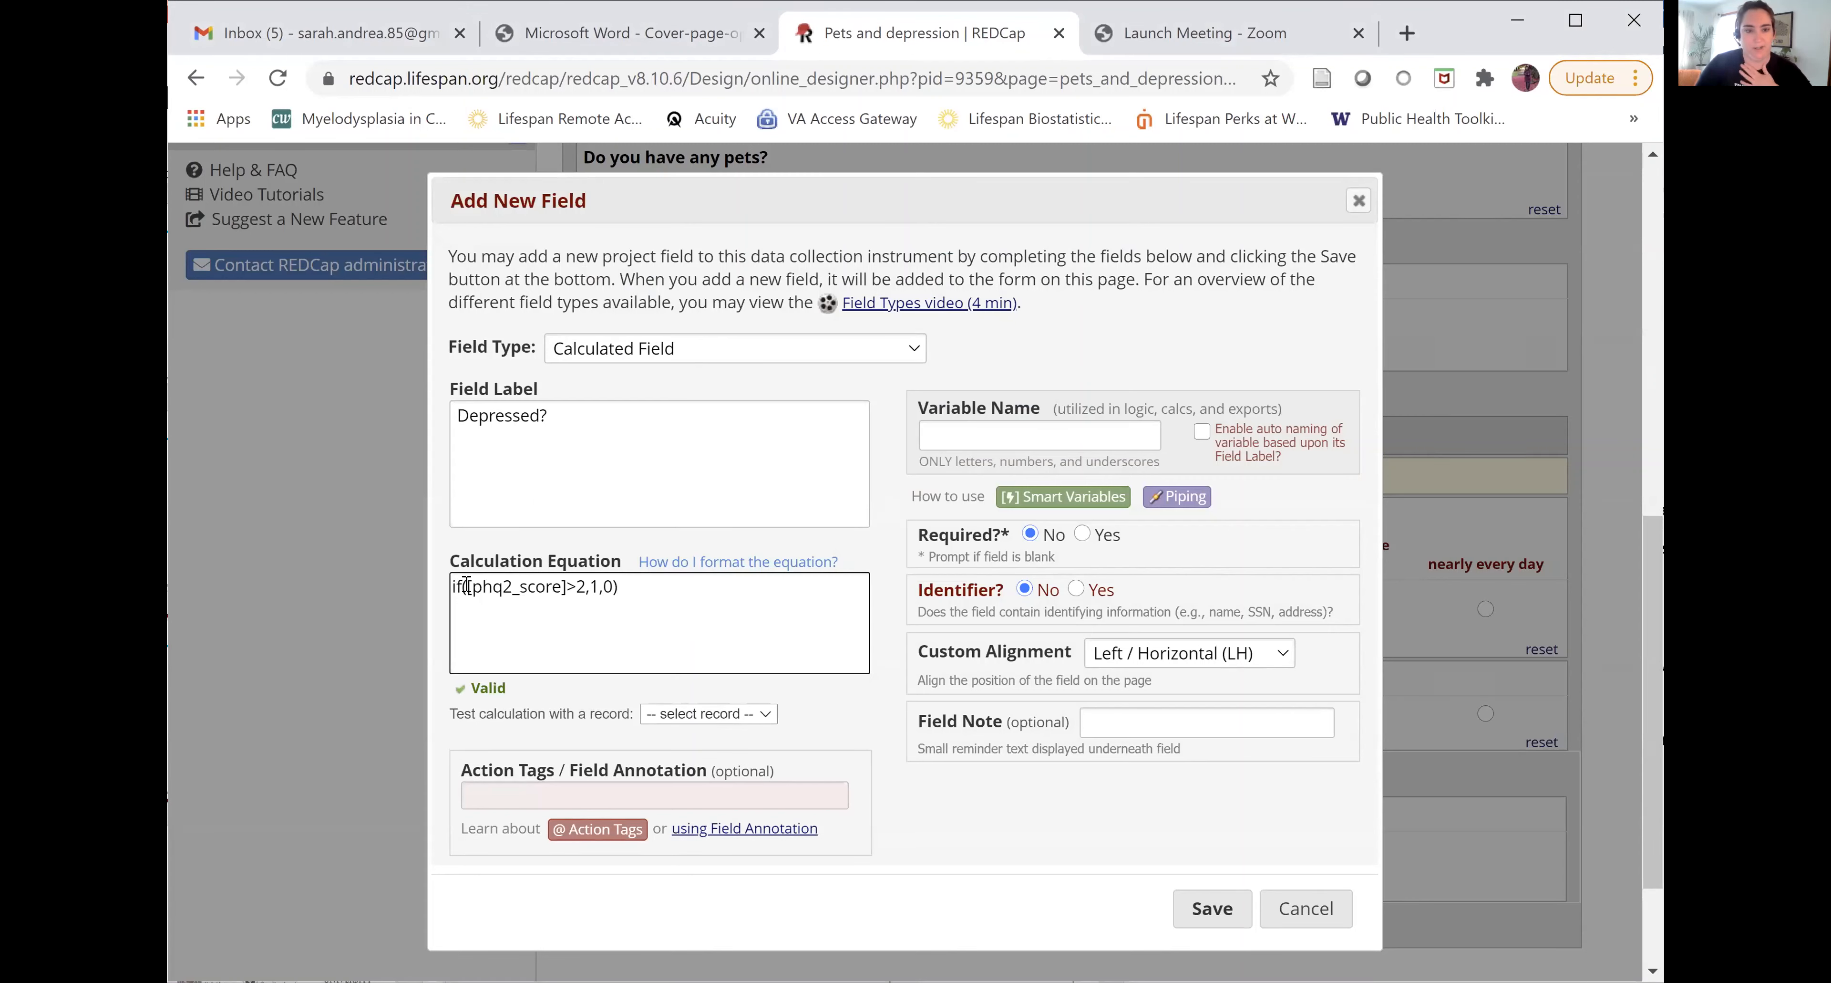
pyautogui.moveTo(484, 585); pyautogui.dragTo(535, 586)
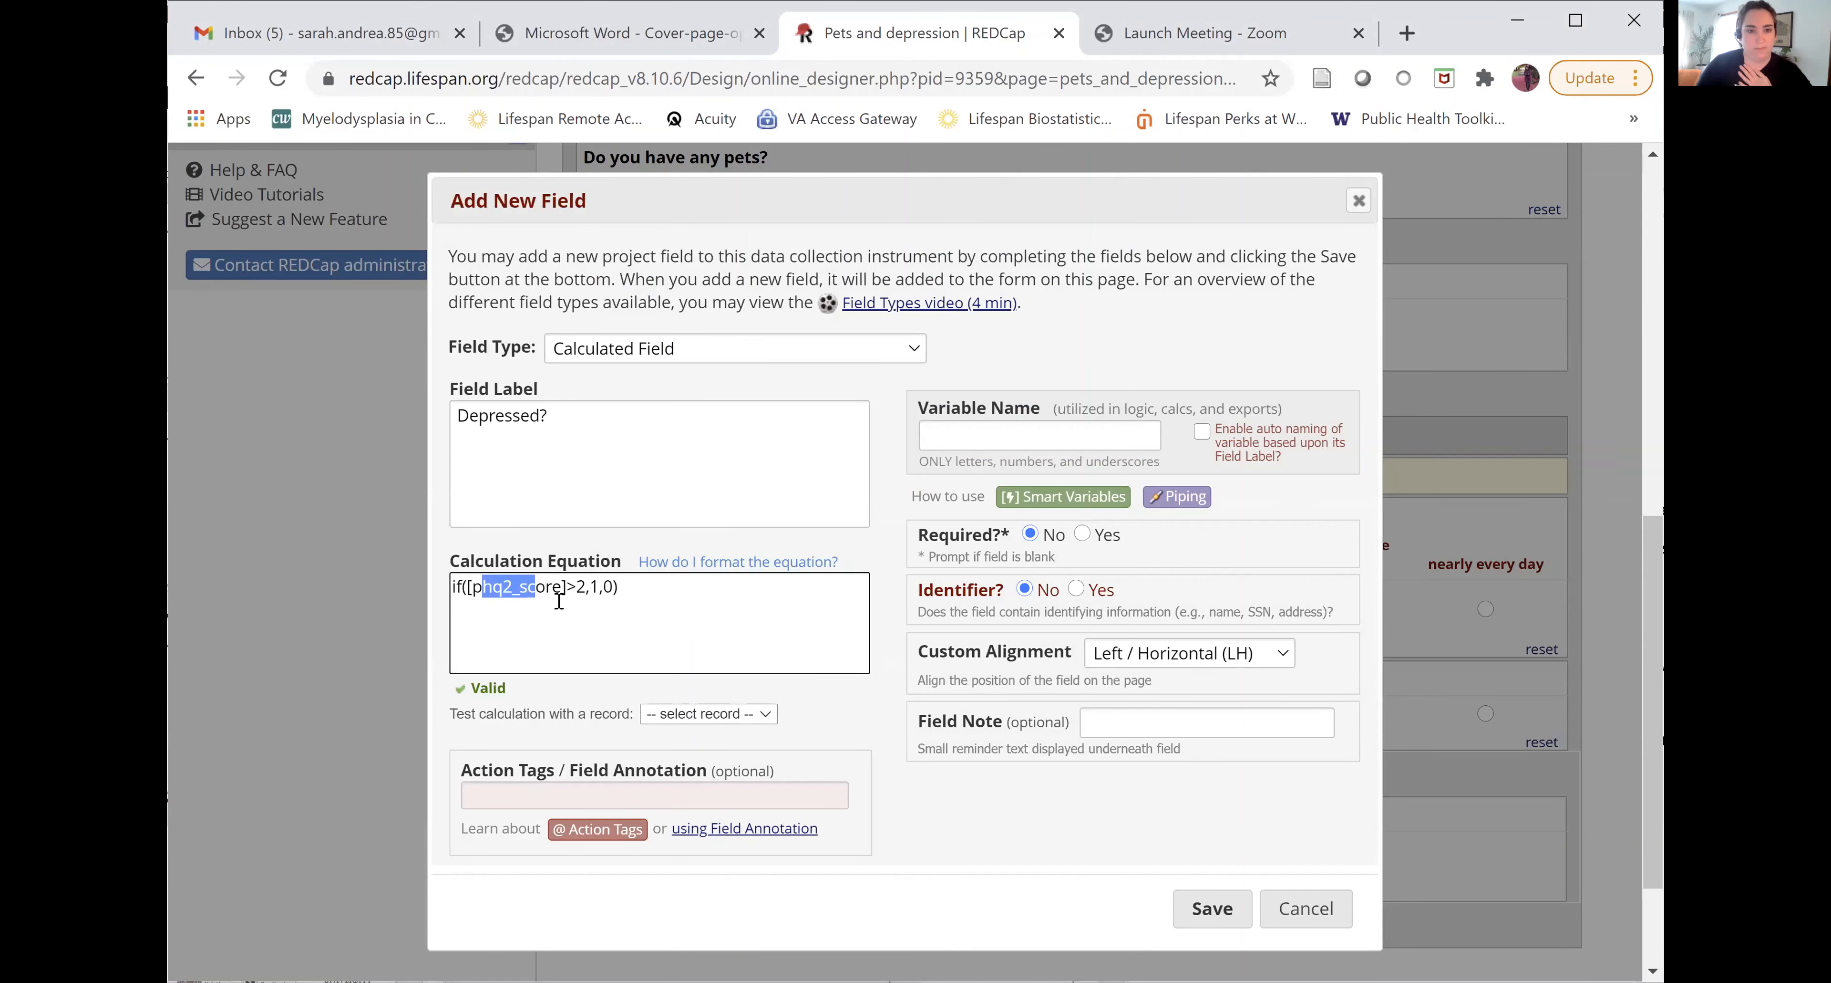
pyautogui.click(566, 585)
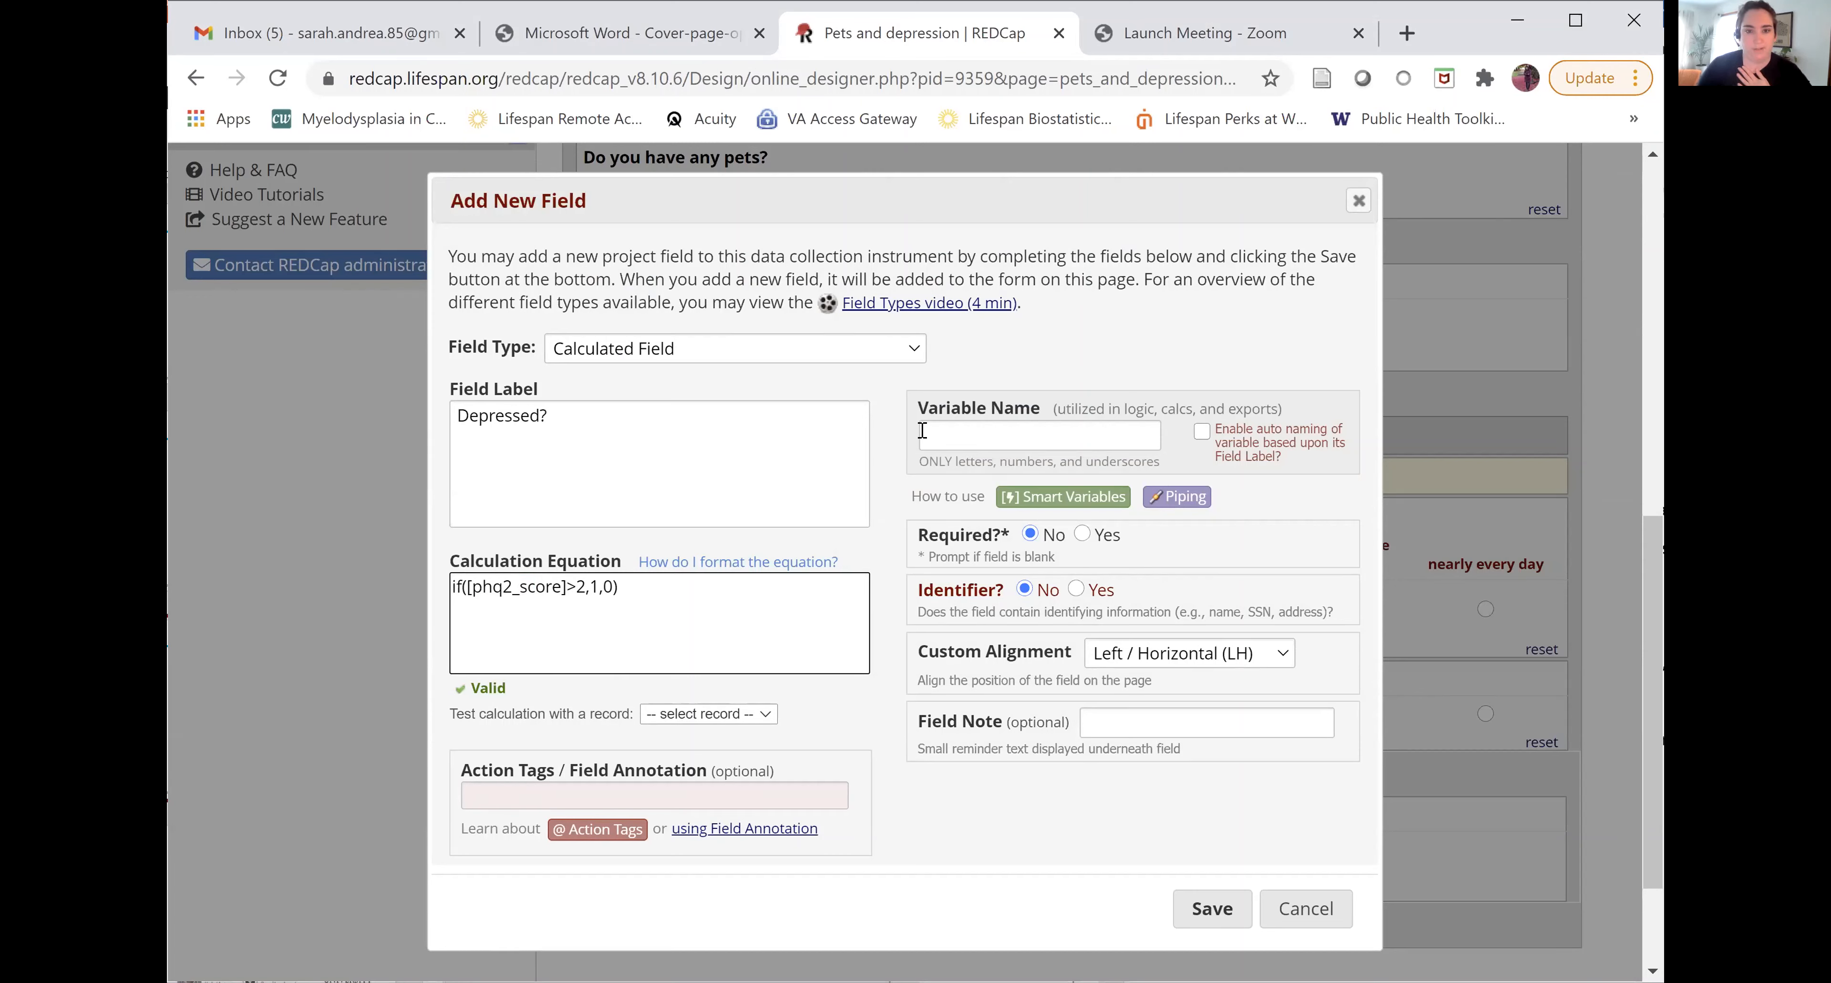
# Step: Give the "Depressed?" field the variable name depressed and save it
pyautogui.click(969, 439)
pyautogui.write('p')
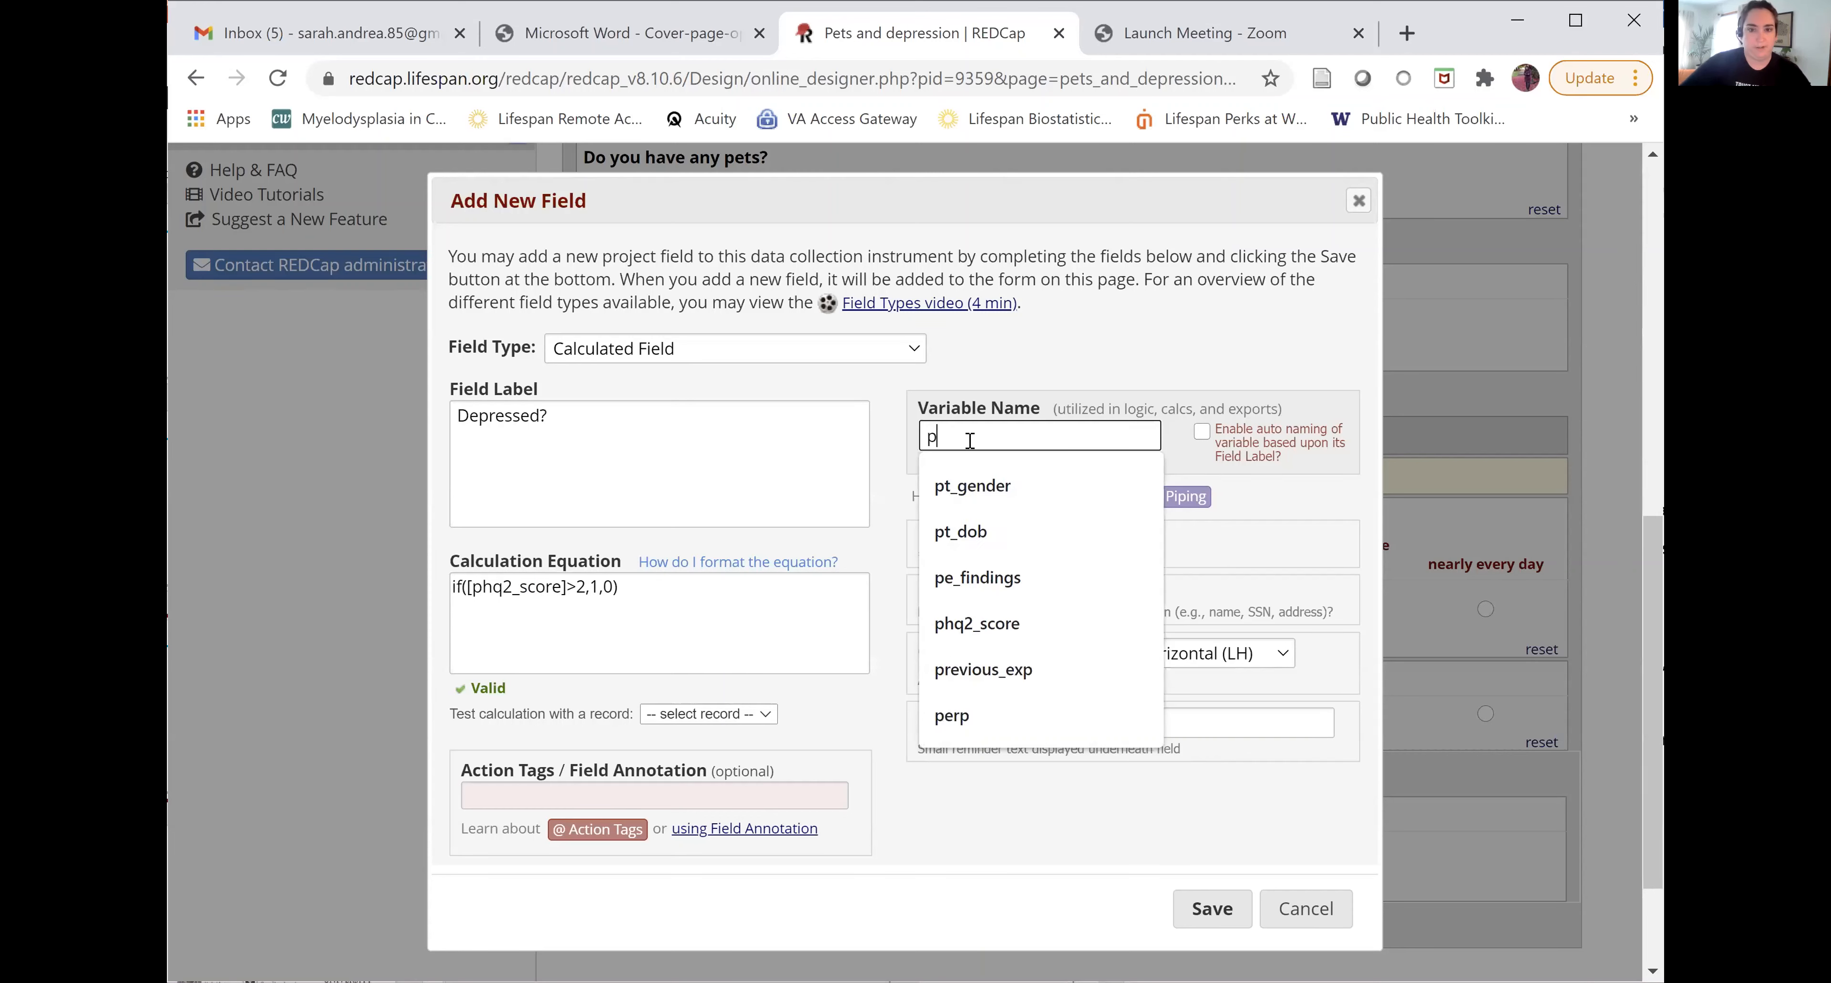
pyautogui.press('BackSpace')
pyautogui.write('depressed')
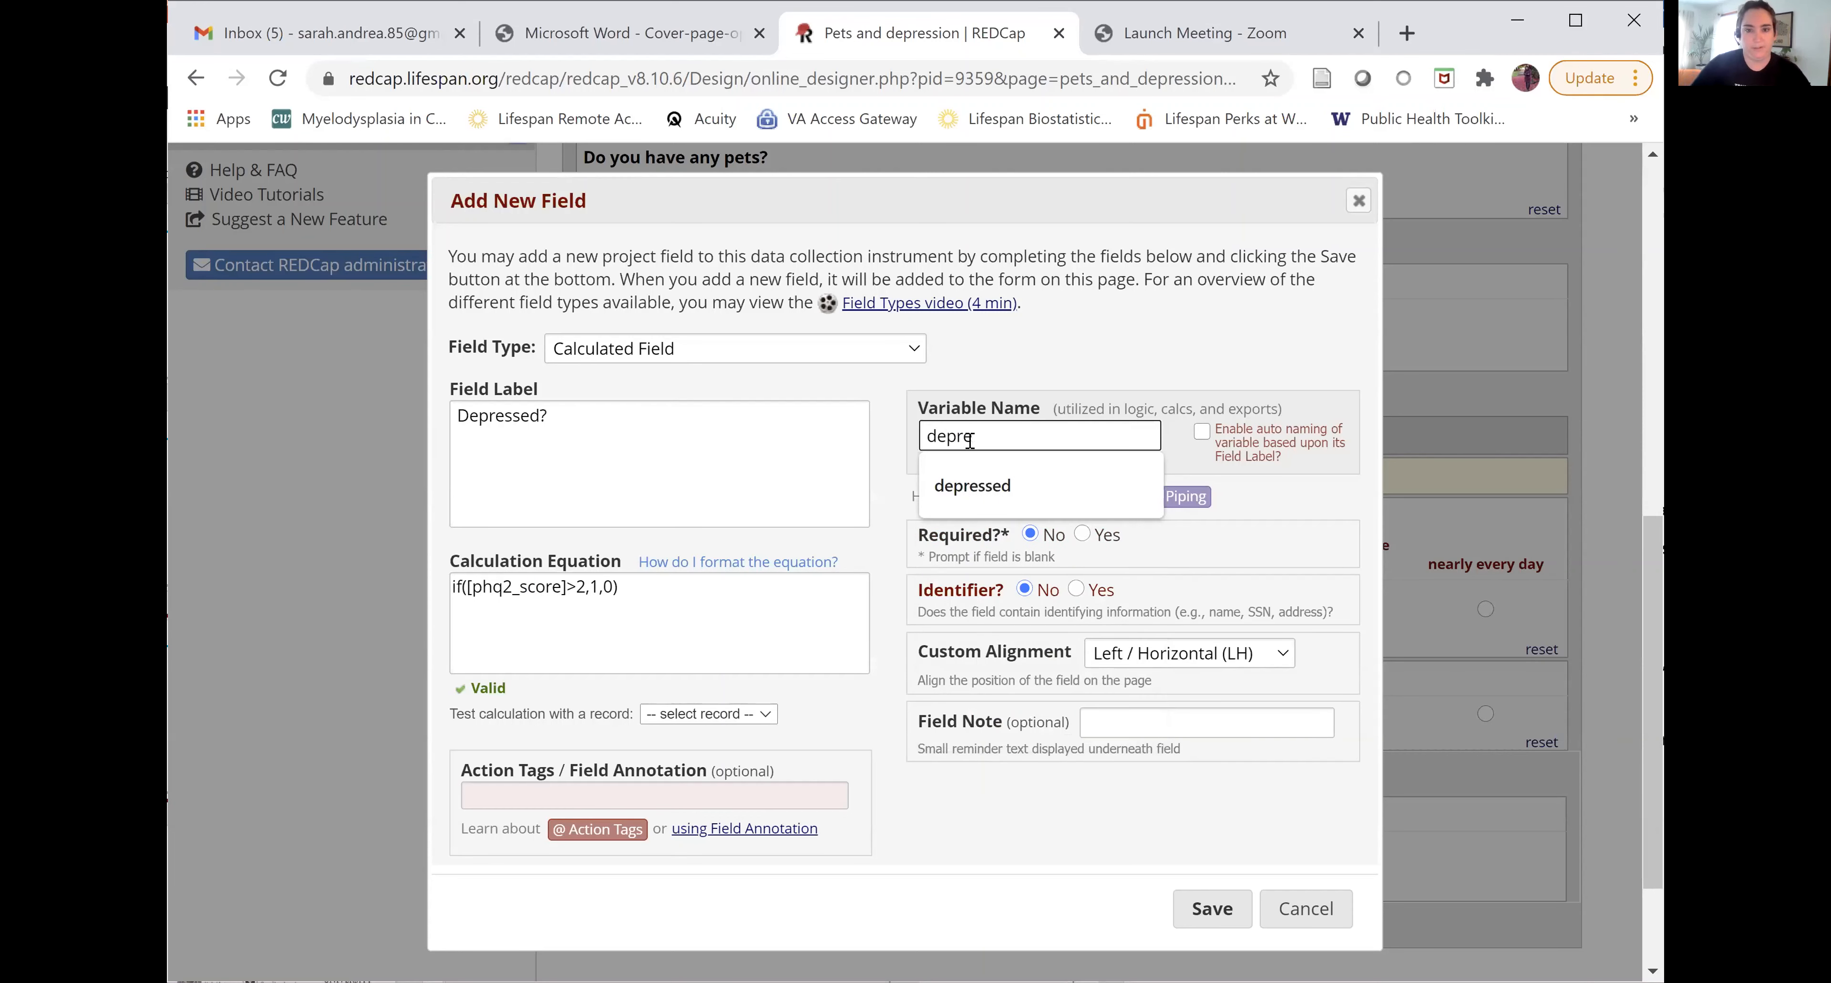
pyautogui.click(997, 487)
pyautogui.click(1216, 923)
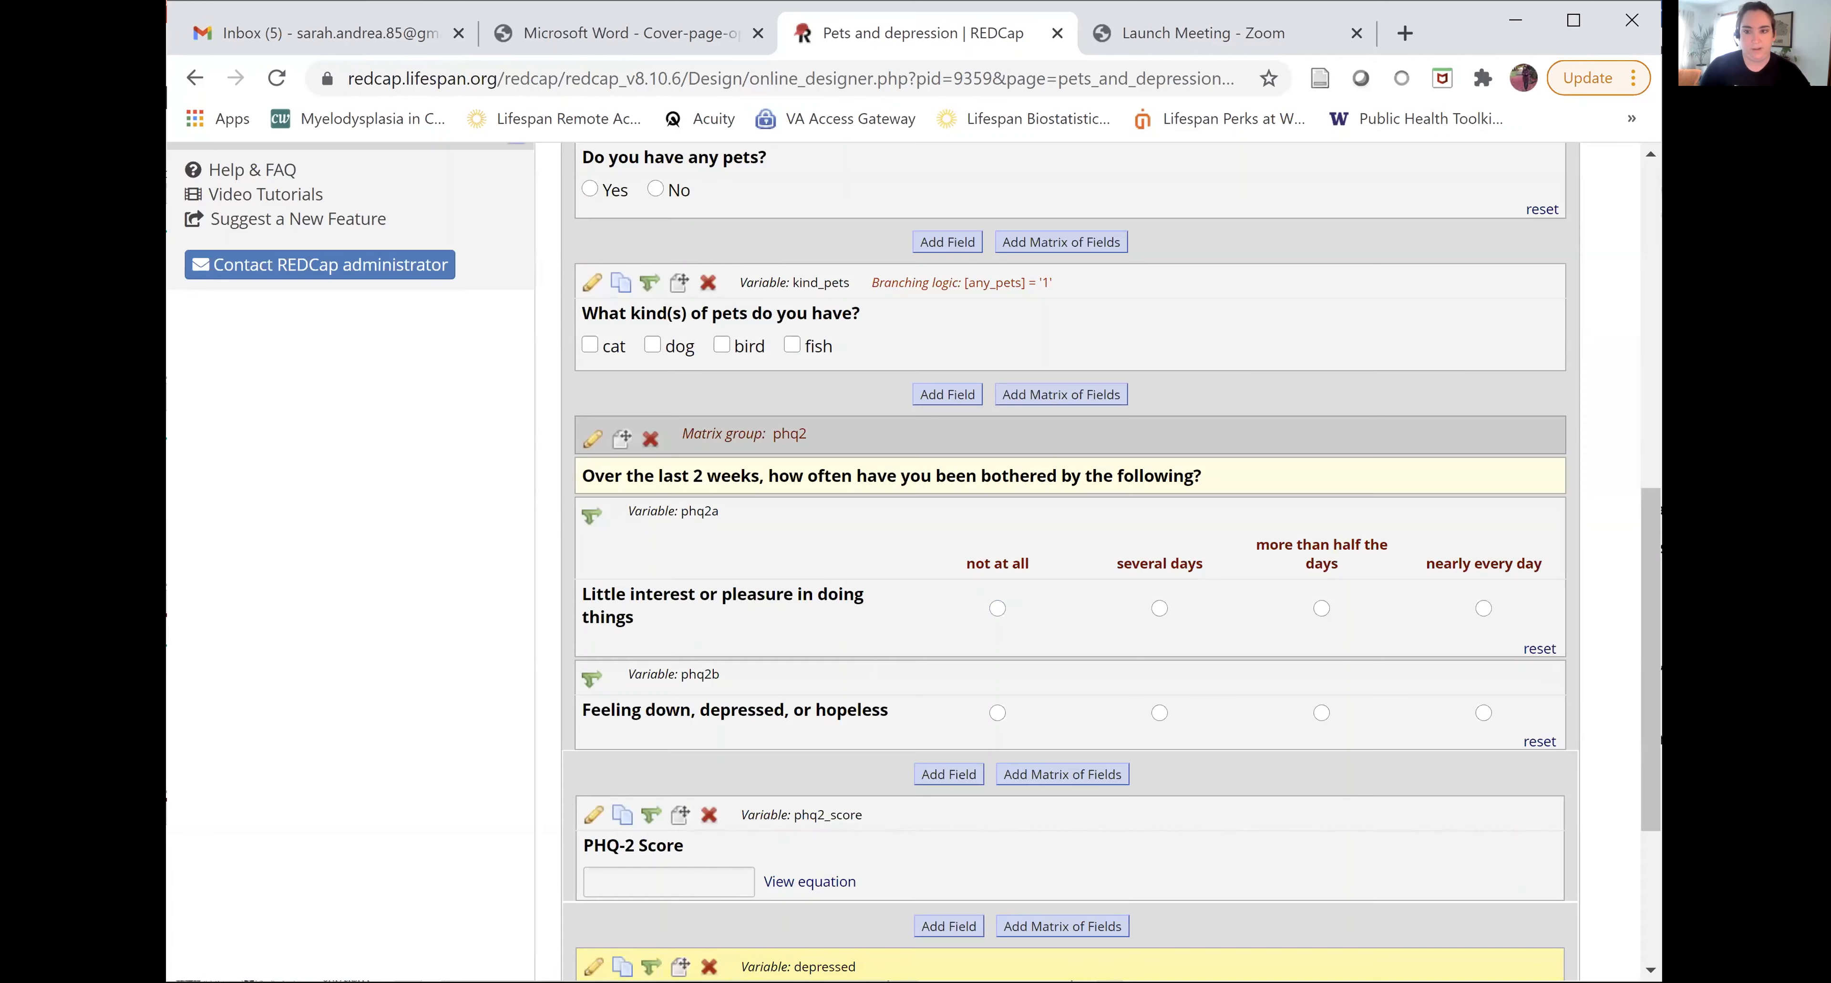
# Step: Start a new record for the Pets and depression project from the Add / Edit Records page
pyautogui.moveTo(1658, 759); pyautogui.dragTo(1627, 940)
pyautogui.scroll(-3, 1630, 947)
pyautogui.scroll(9, 332, 430)
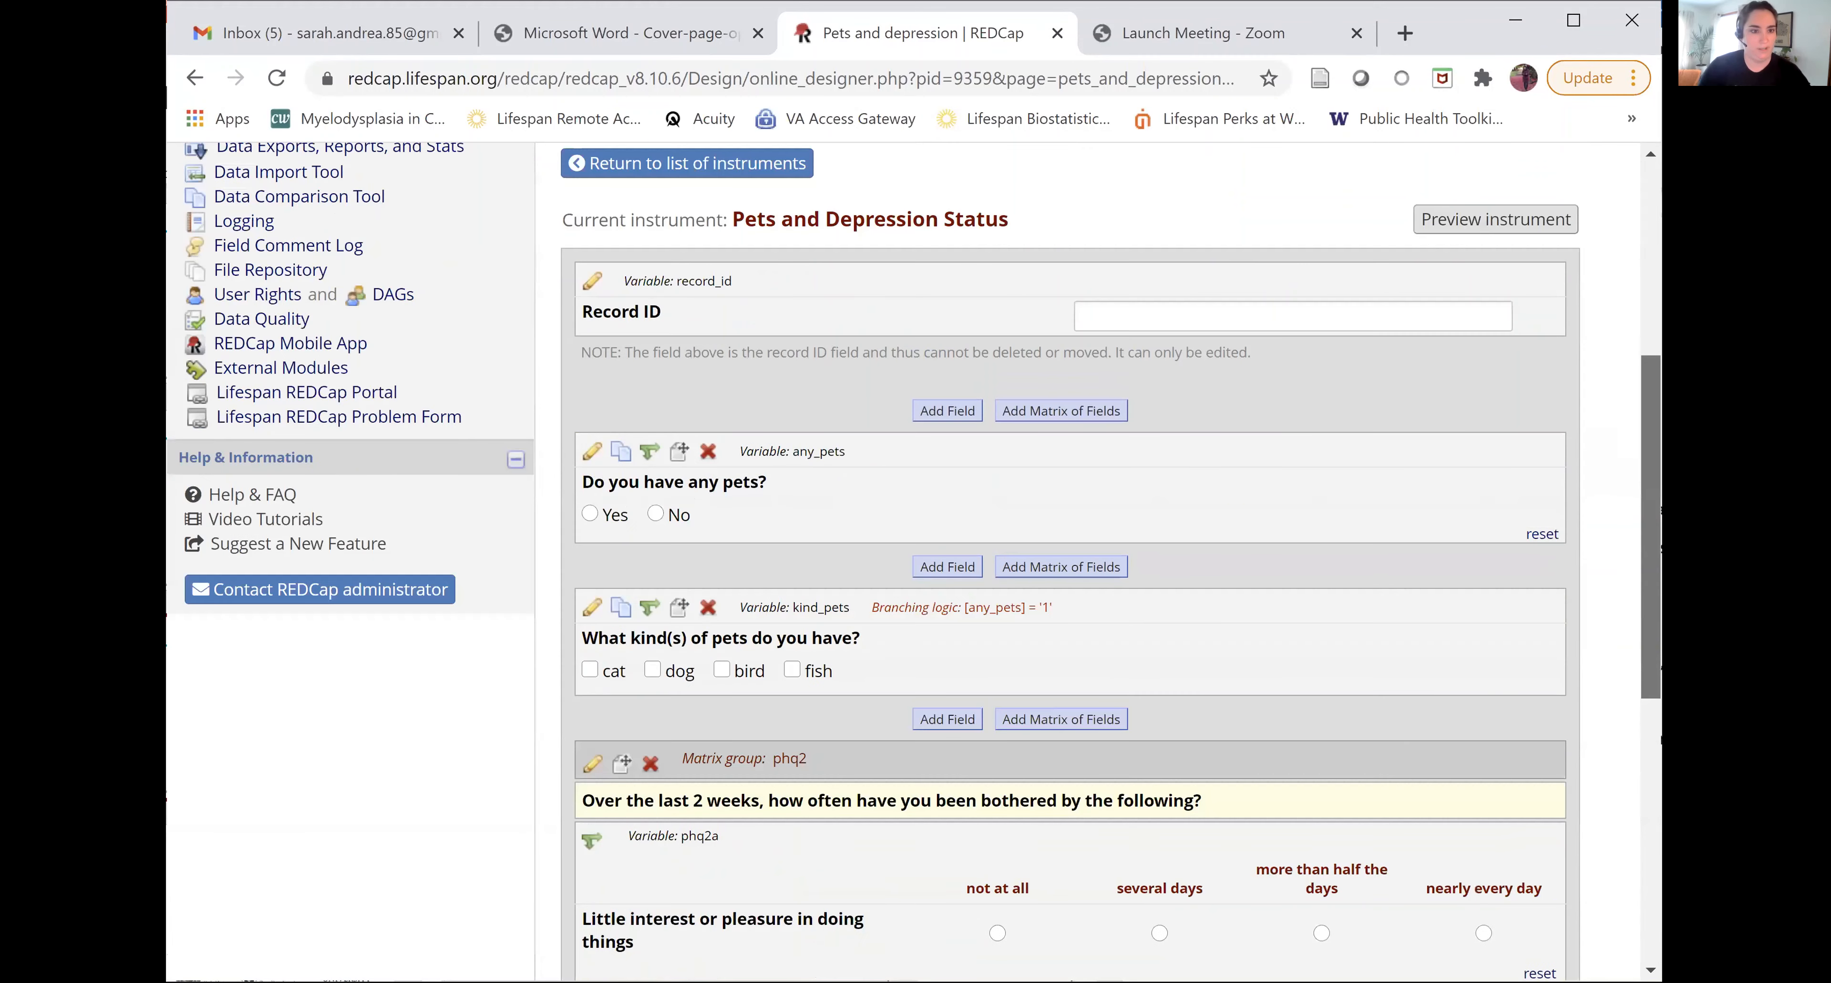
pyautogui.scroll(5, 365, 418)
pyautogui.click(366, 417)
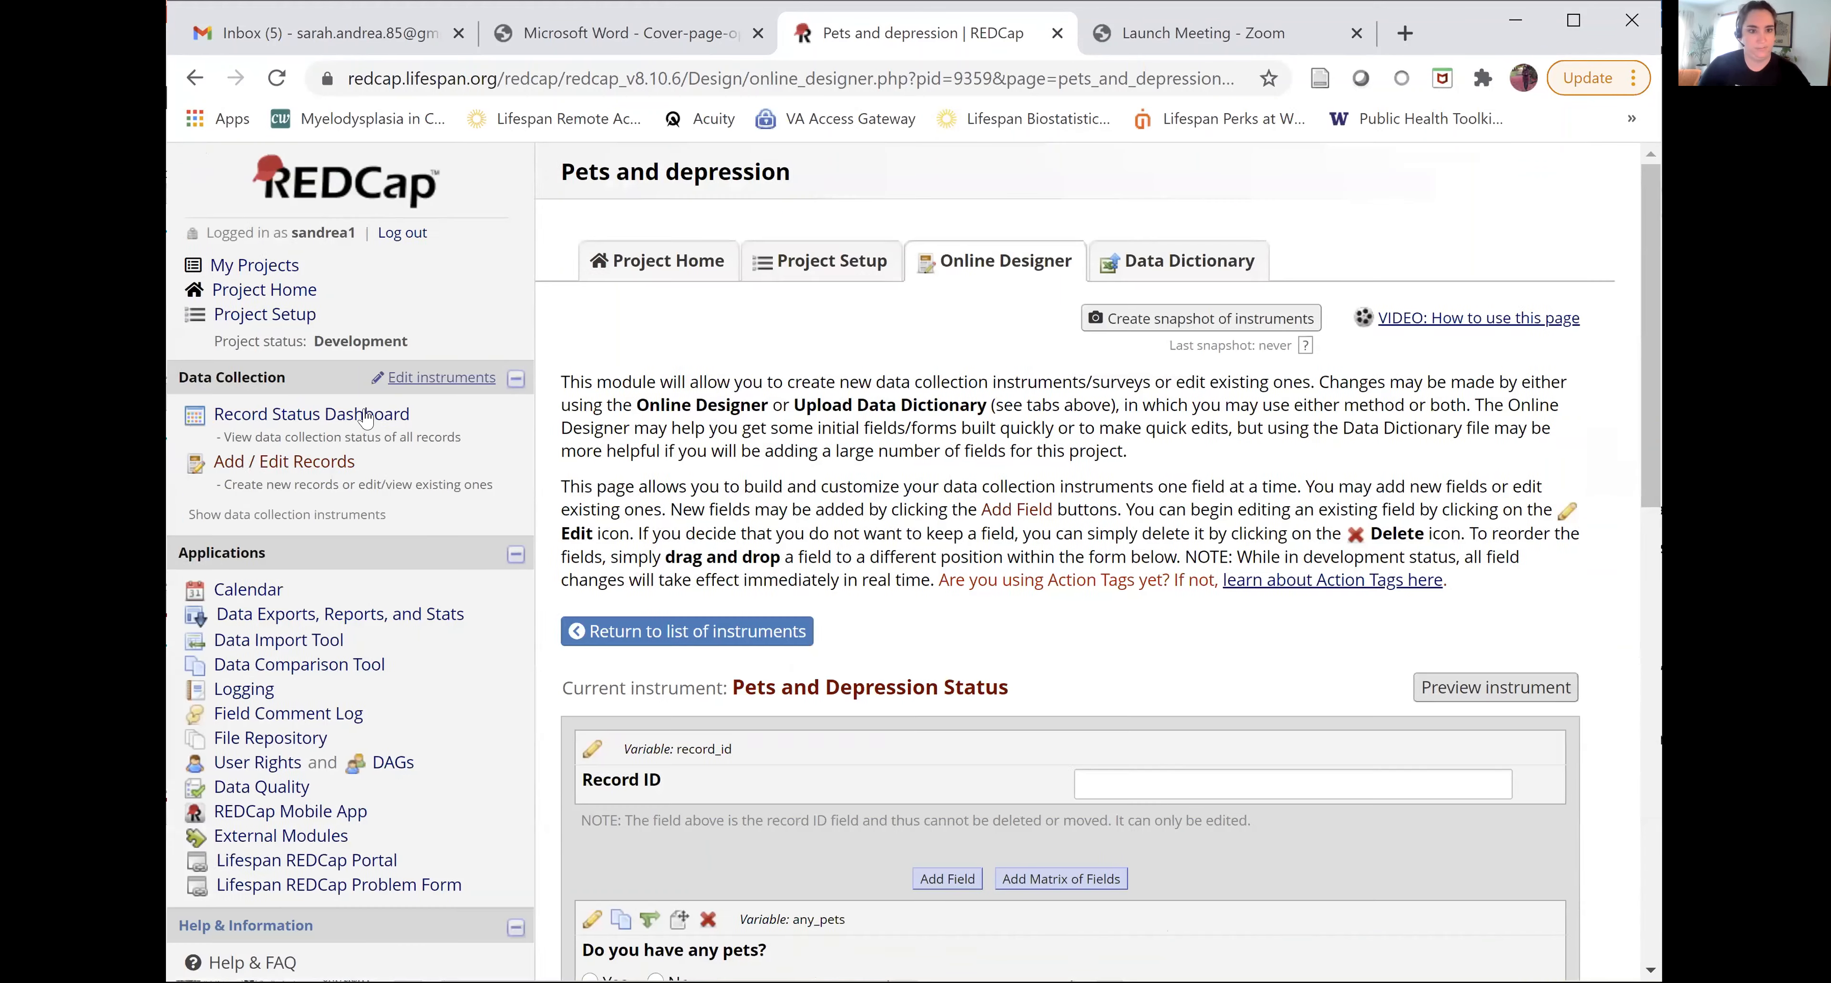
pyautogui.click(310, 471)
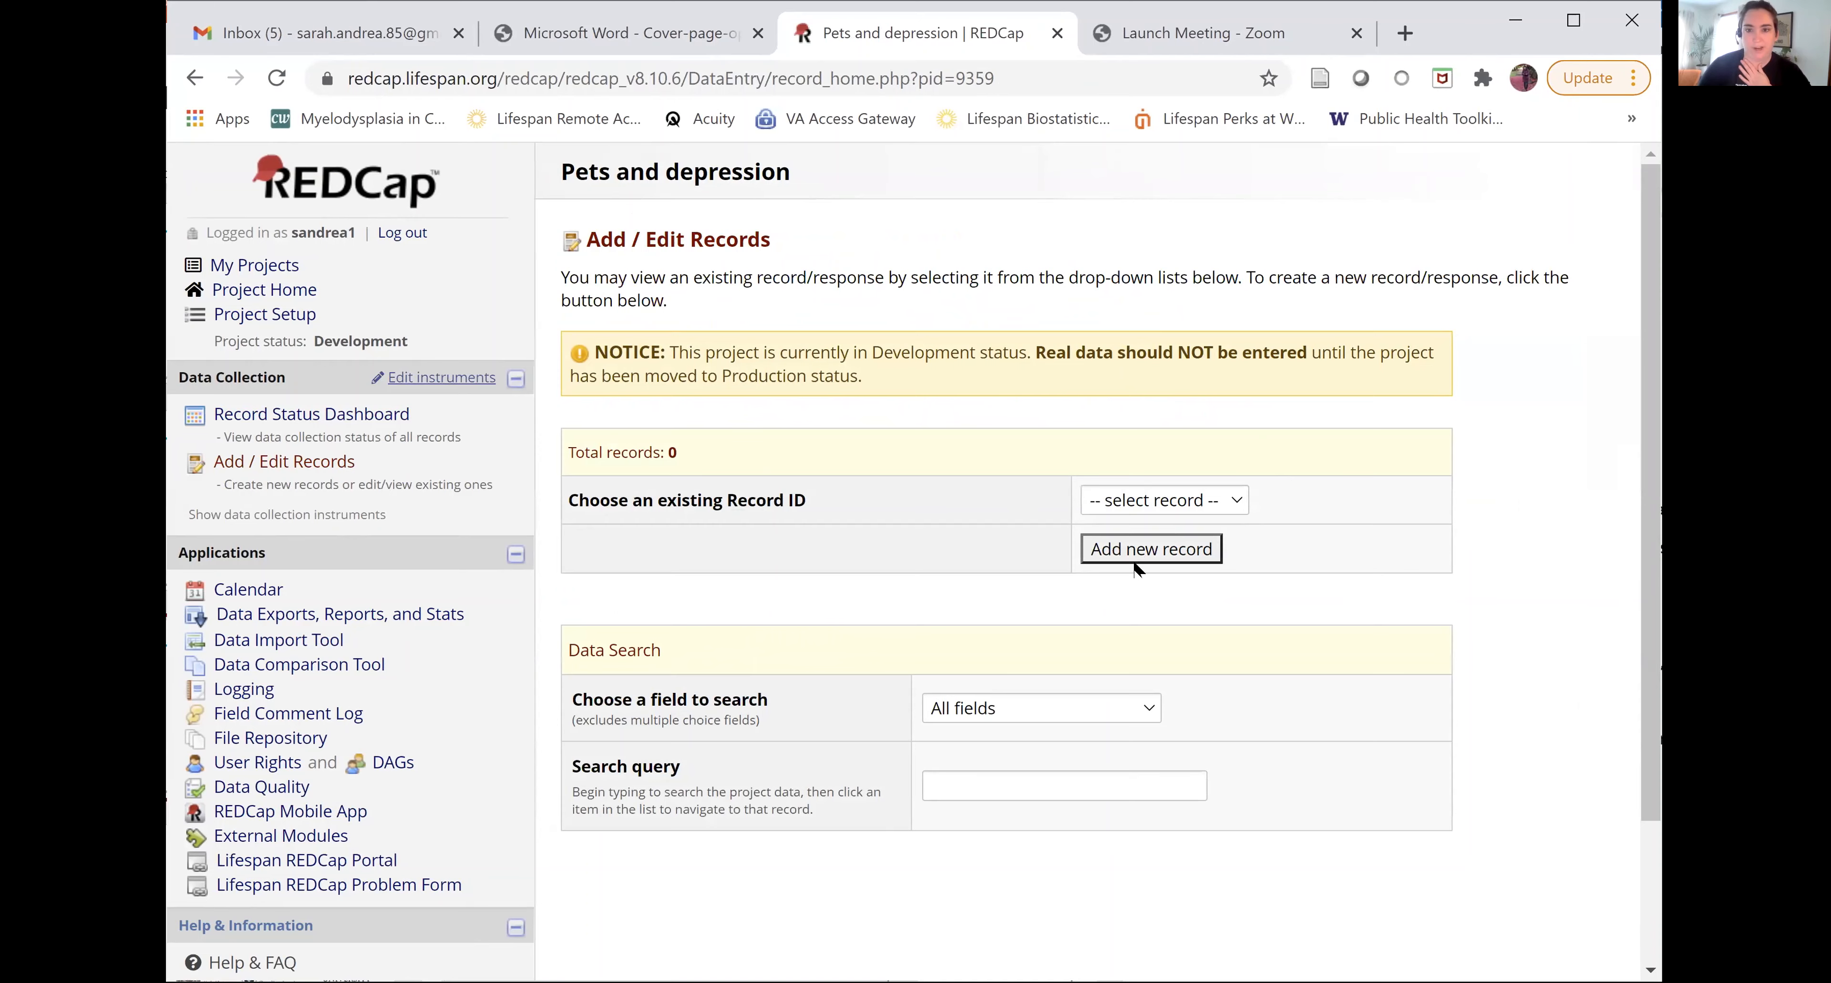
pyautogui.click(1135, 562)
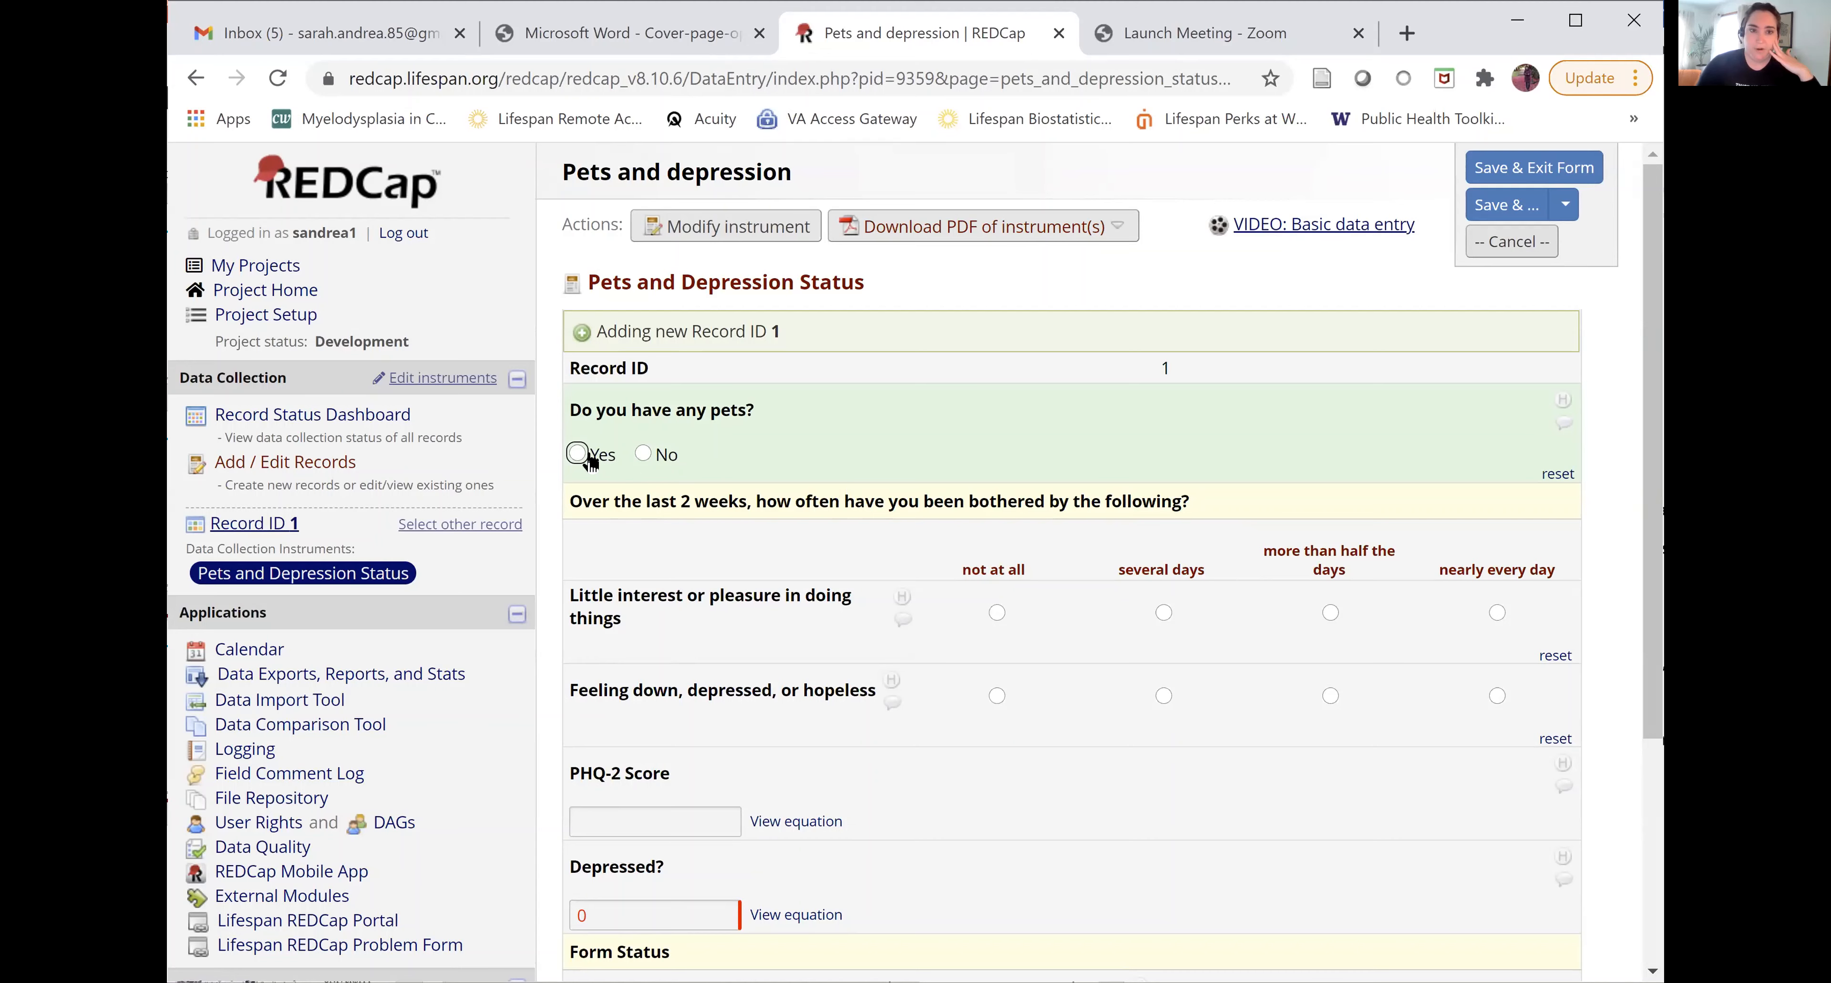
# Step: Switch the "Do you have any pets?" answer from No to Yes and rate both PHQ-2 items nearly every day
pyautogui.click(643, 454)
pyautogui.click(578, 453)
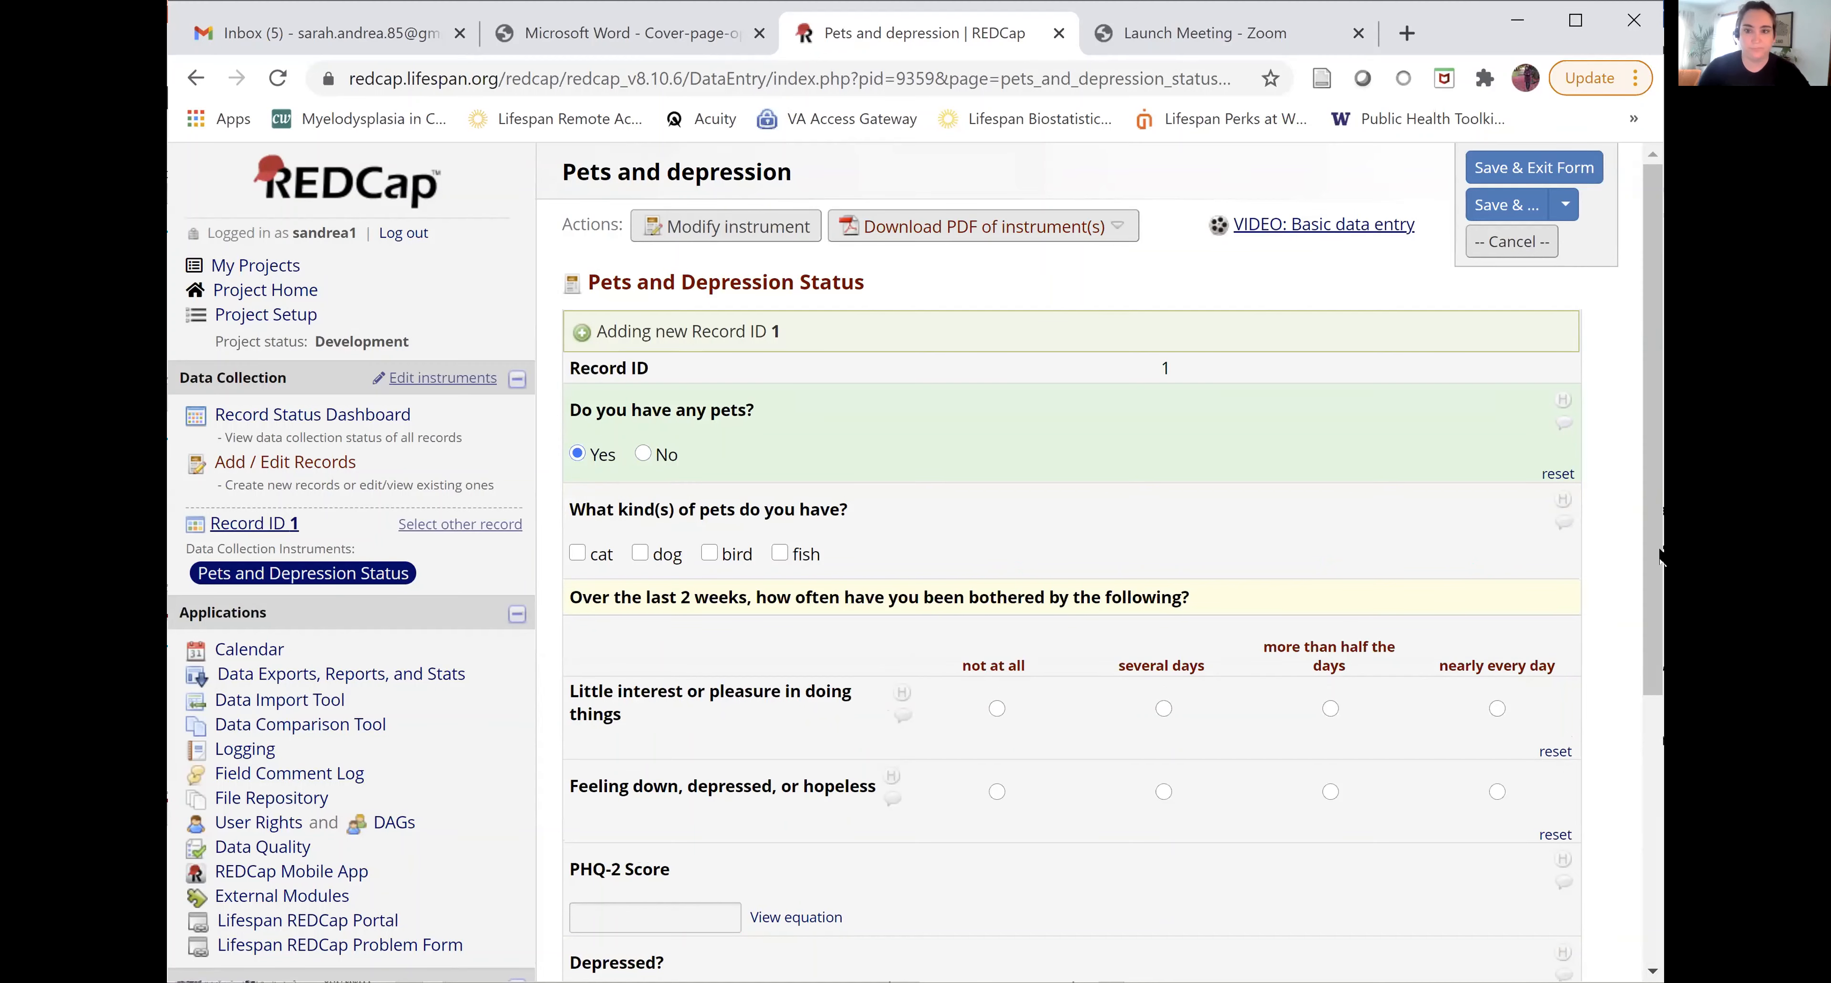
pyautogui.scroll(-2, 1657, 562)
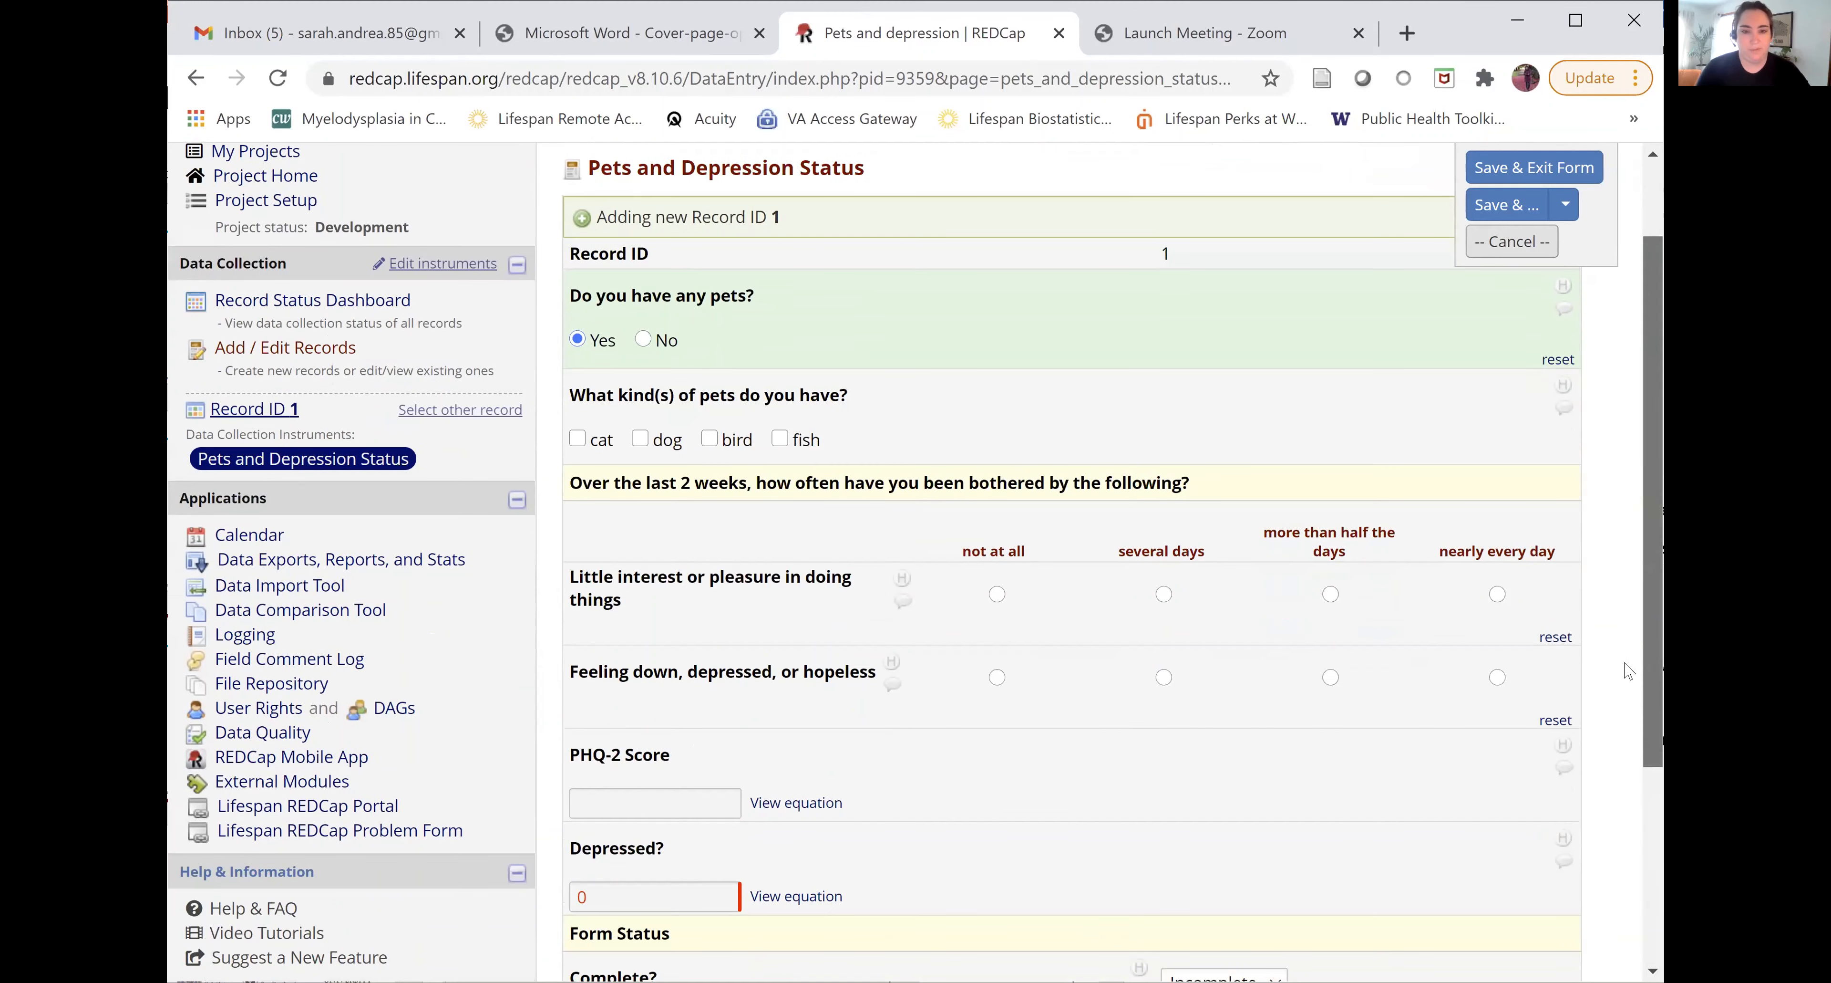
pyautogui.scroll(-1, 1629, 672)
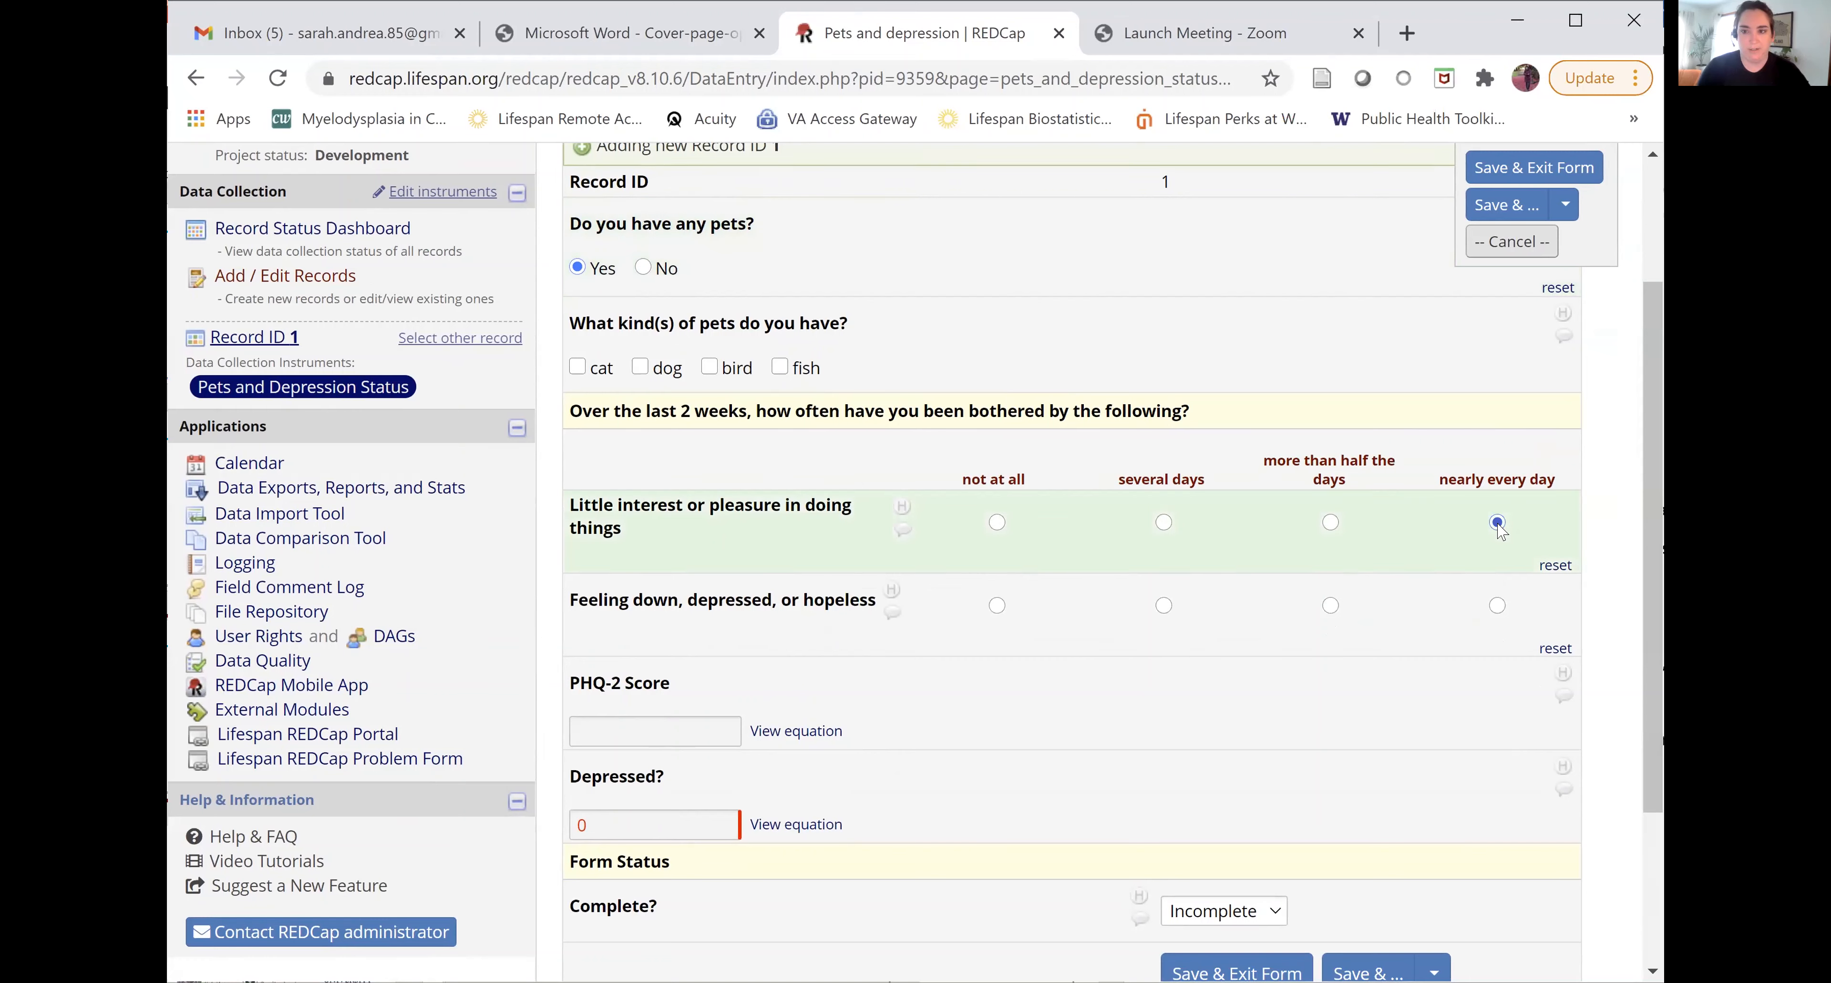
pyautogui.click(1498, 607)
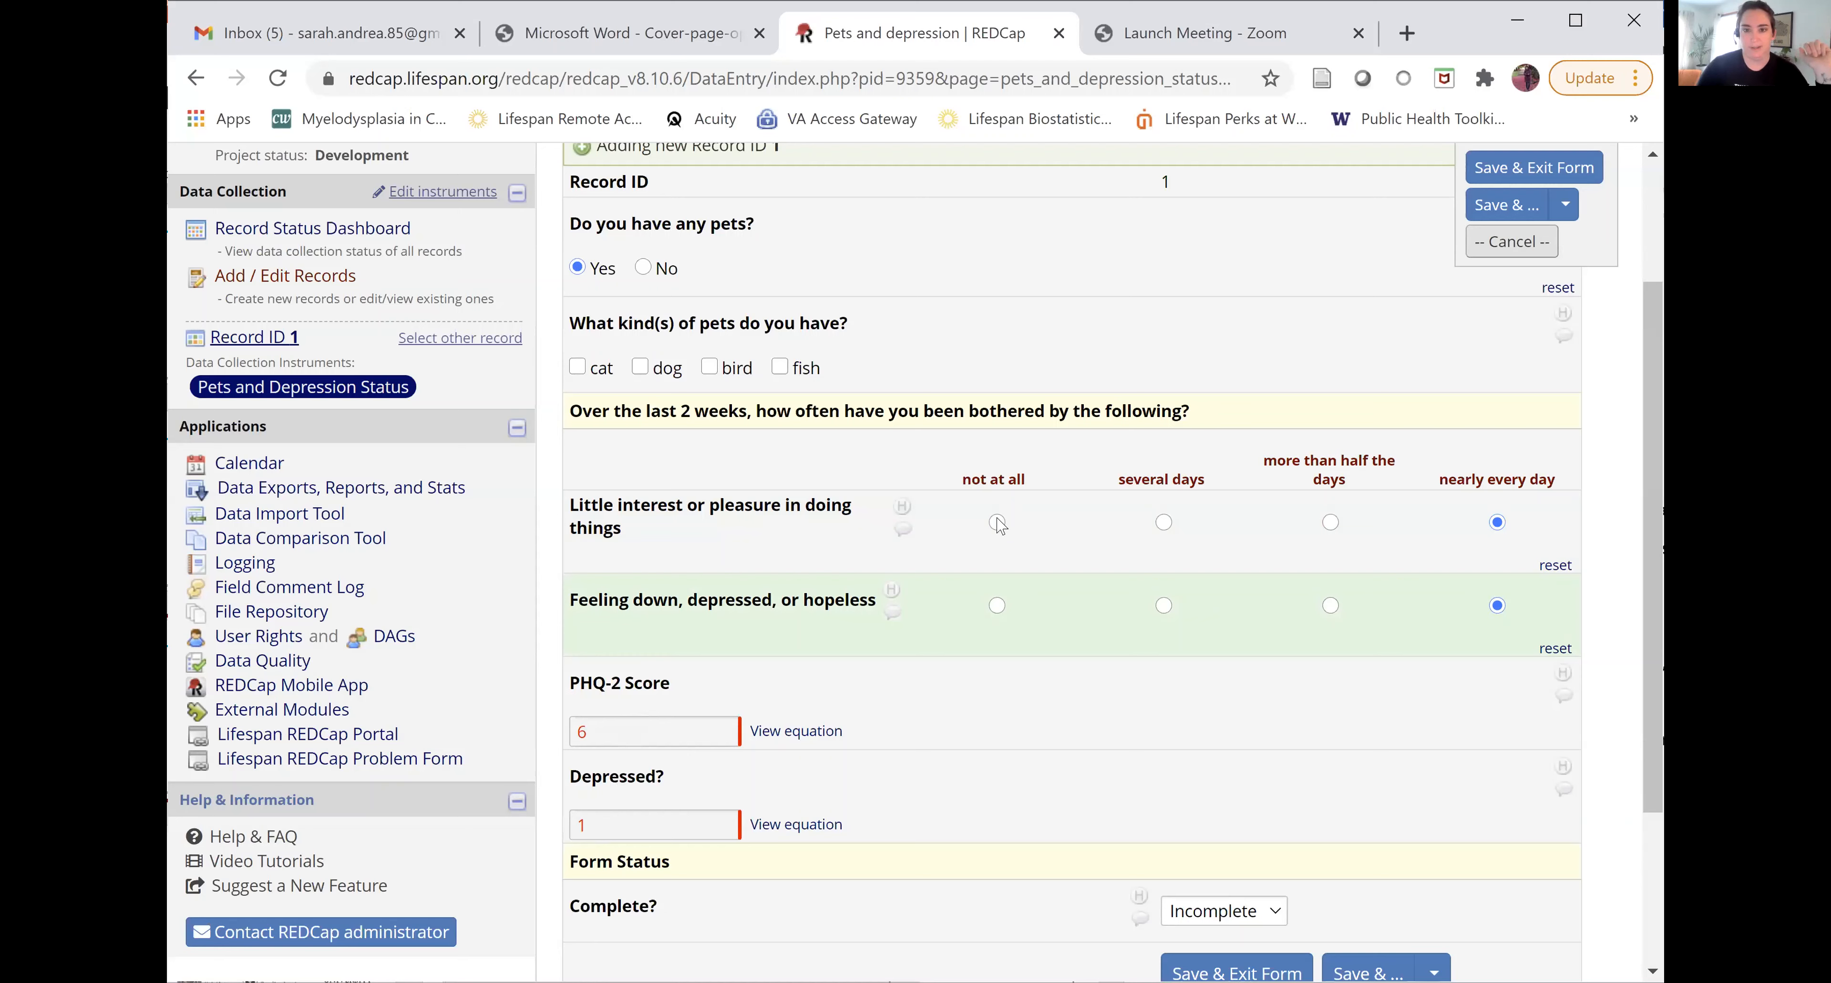
# Step: Change little interest to several days and feeling down to not at all, and save and exit the record
pyautogui.click(1157, 525)
pyautogui.click(999, 604)
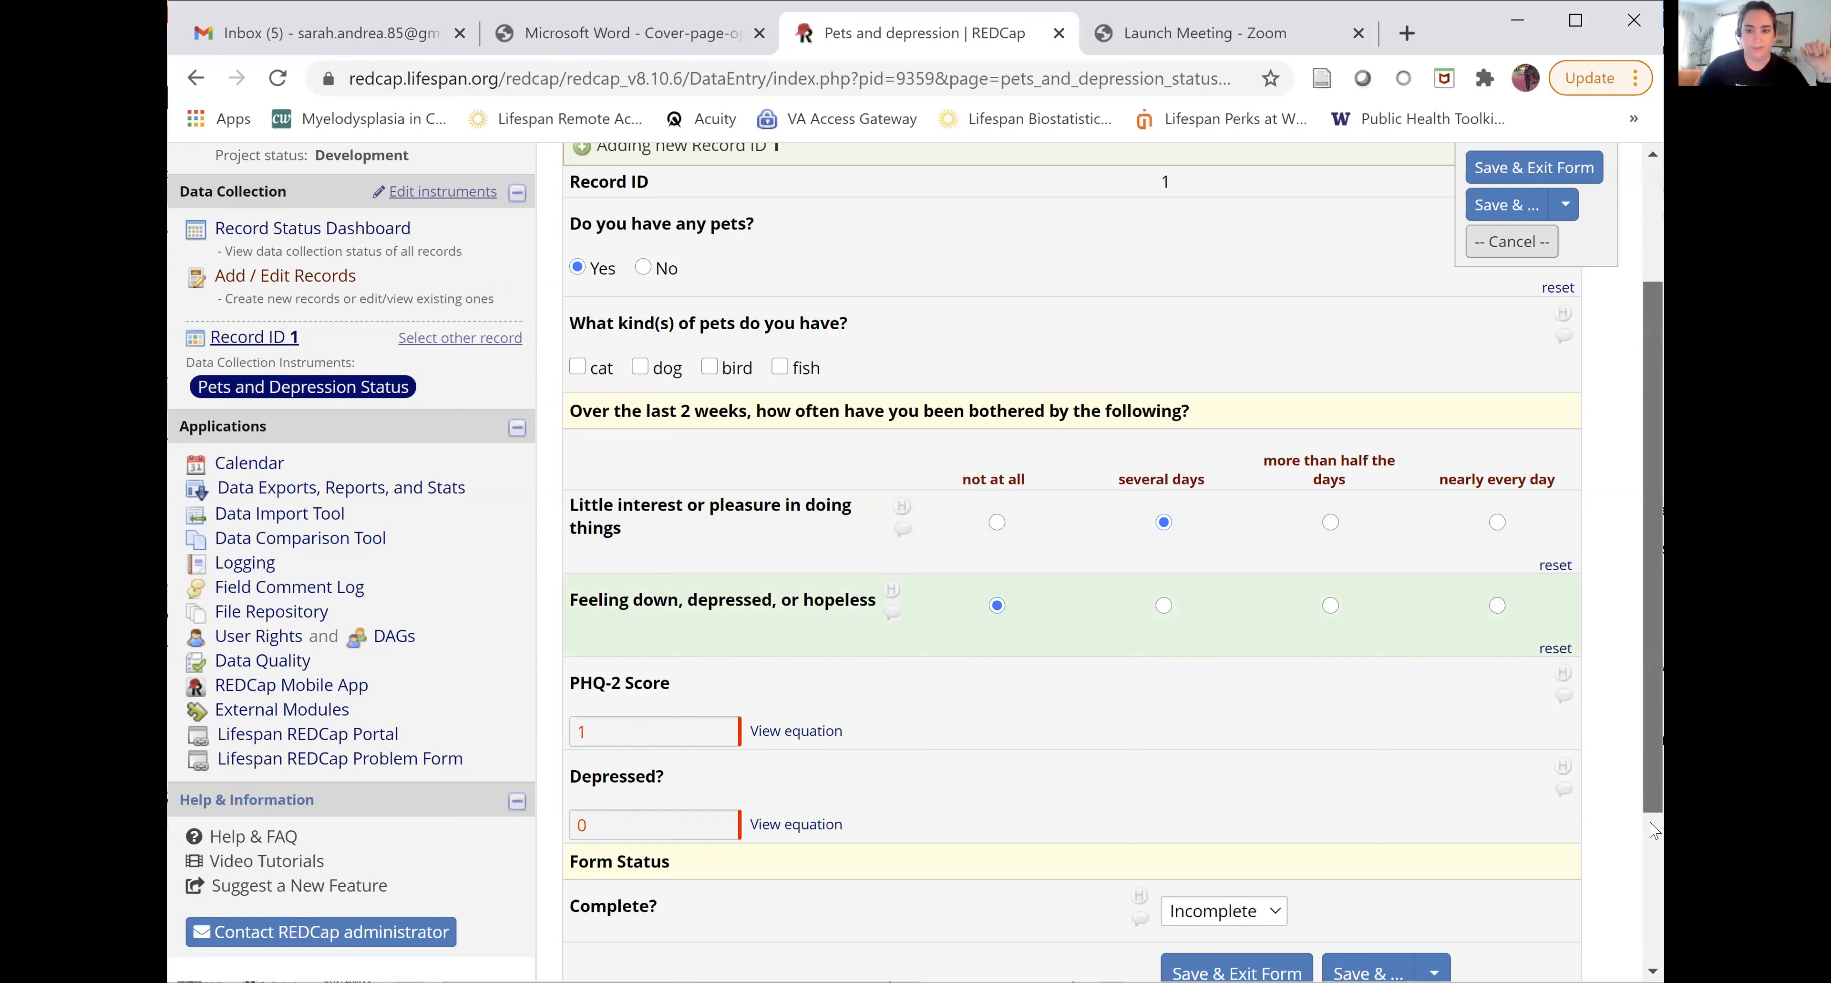
pyautogui.scroll(-1, 1655, 829)
pyautogui.click(1247, 914)
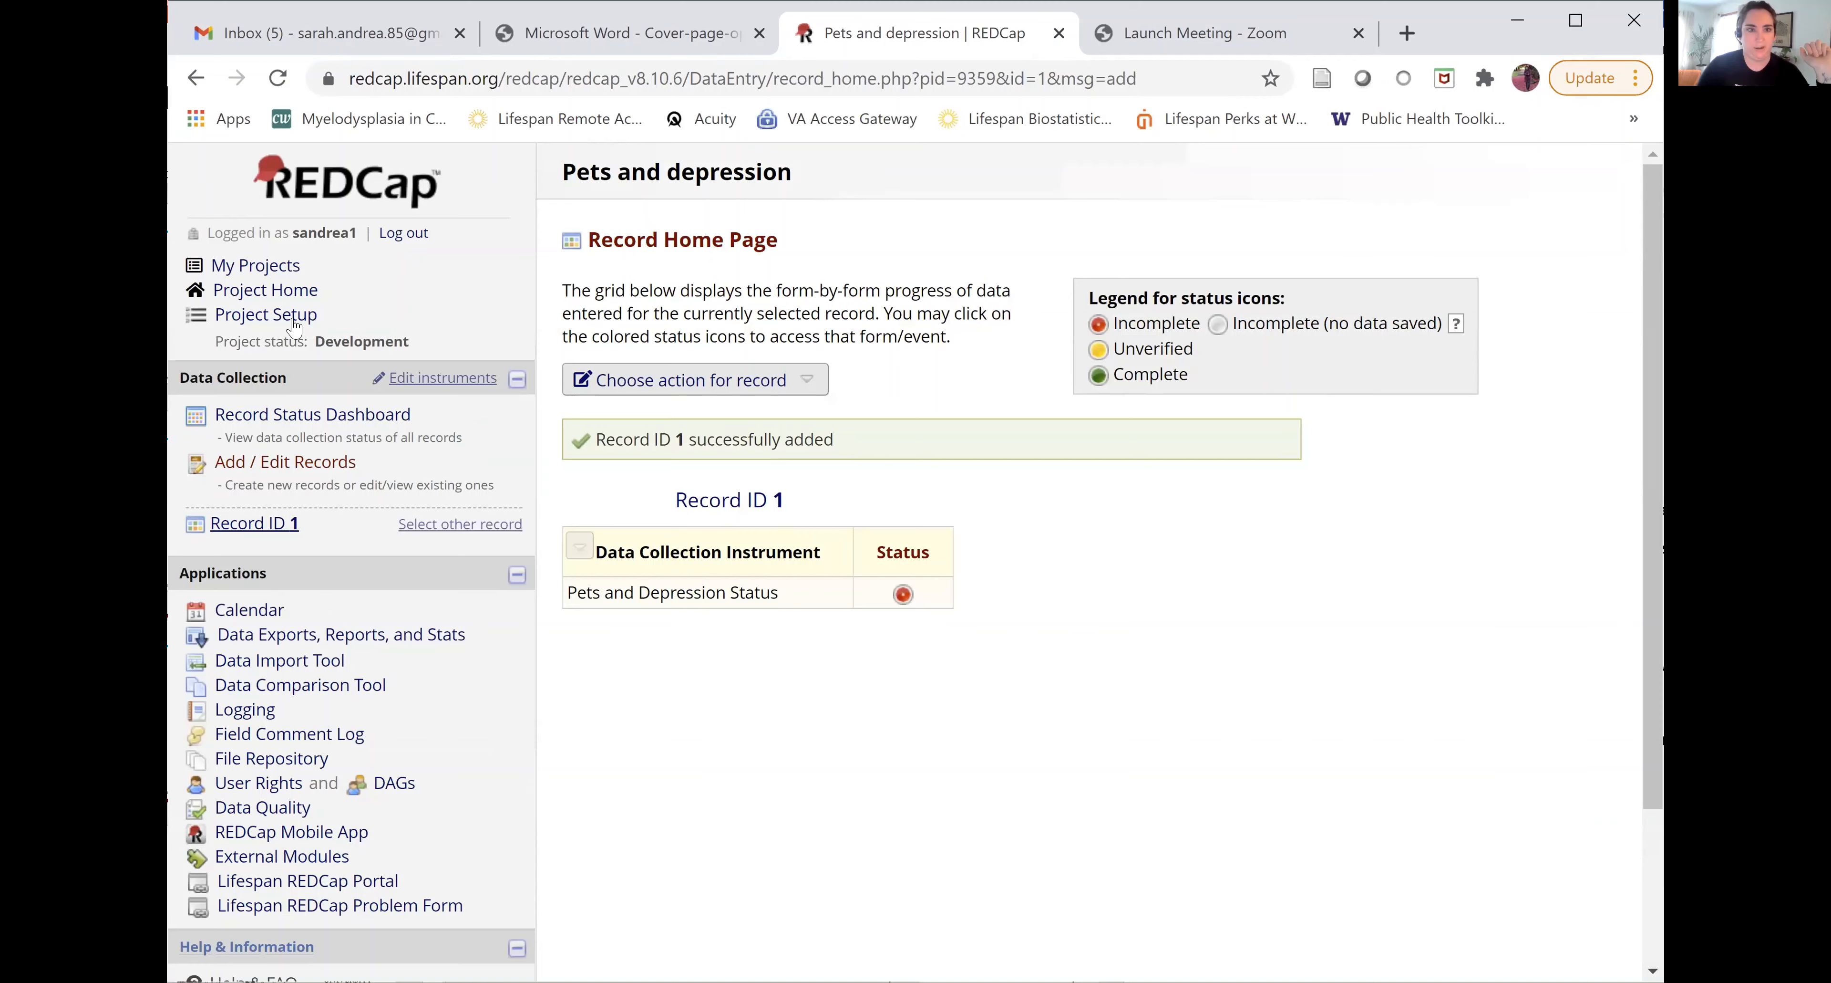
# Step: Open the Record Status Dashboard of the "Longitudinal study of pets and depression" project
pyautogui.click(243, 265)
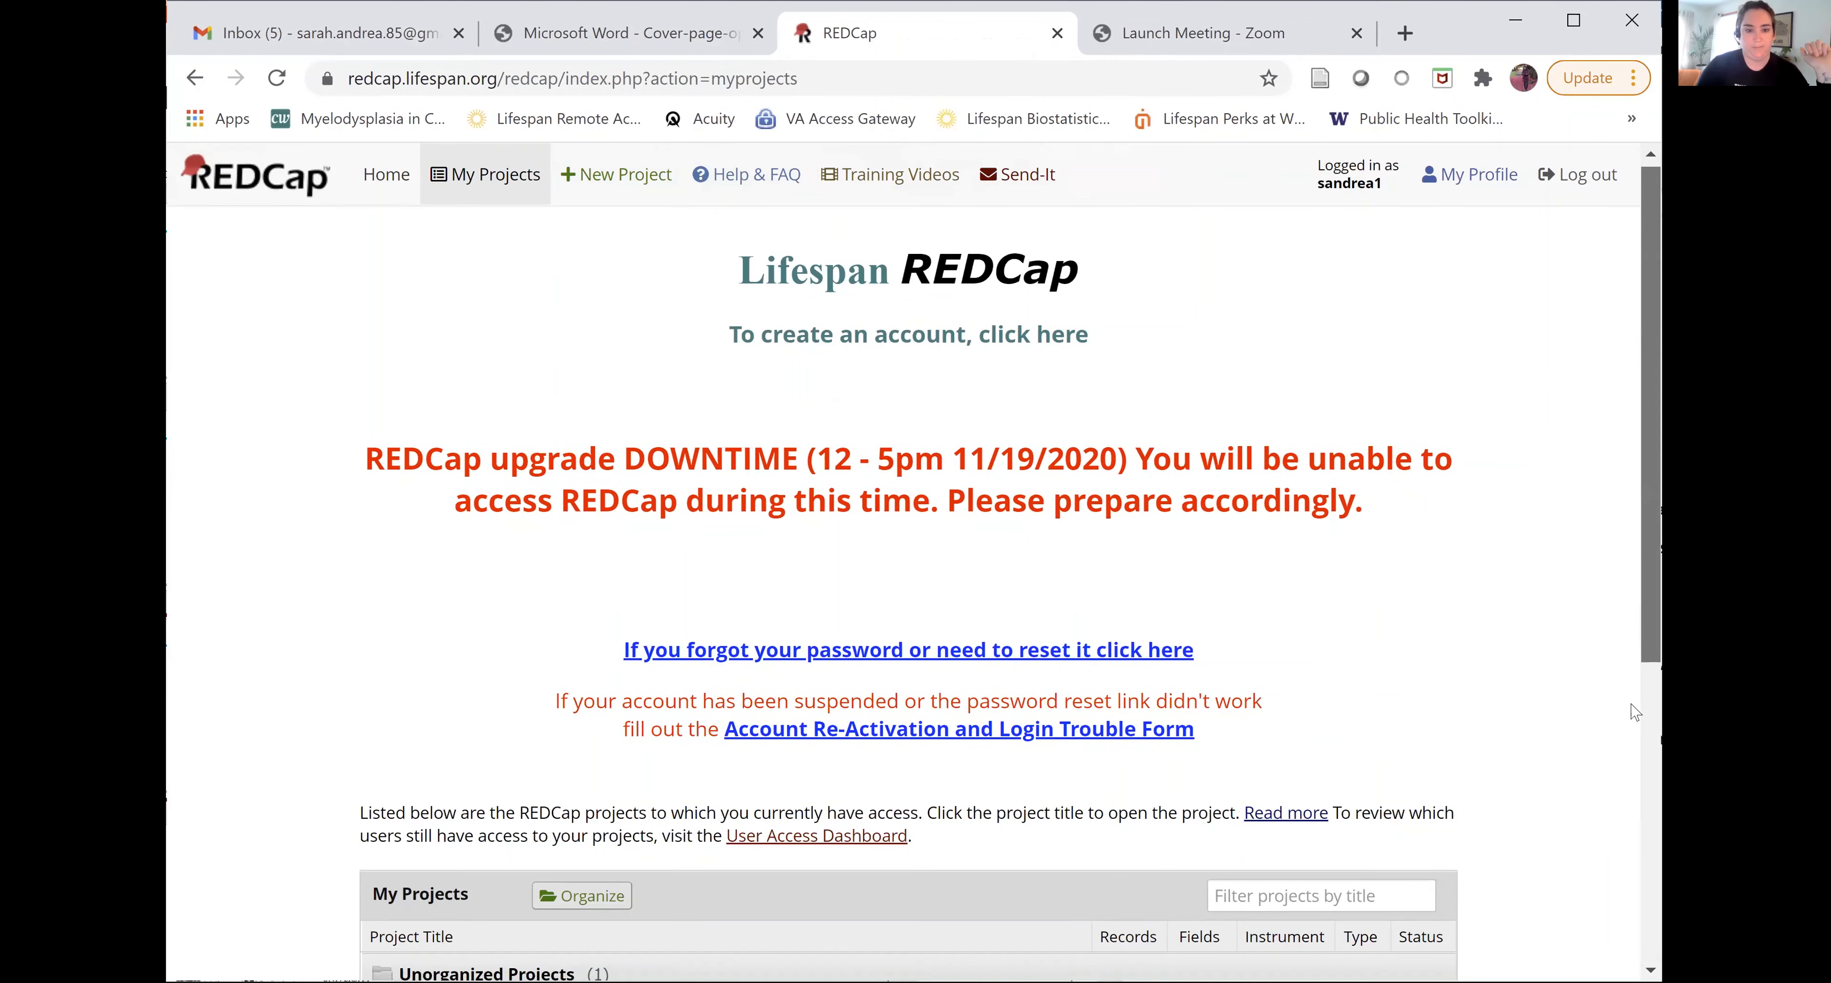
pyautogui.scroll(-3, 1634, 739)
pyautogui.scroll(-5, 1628, 846)
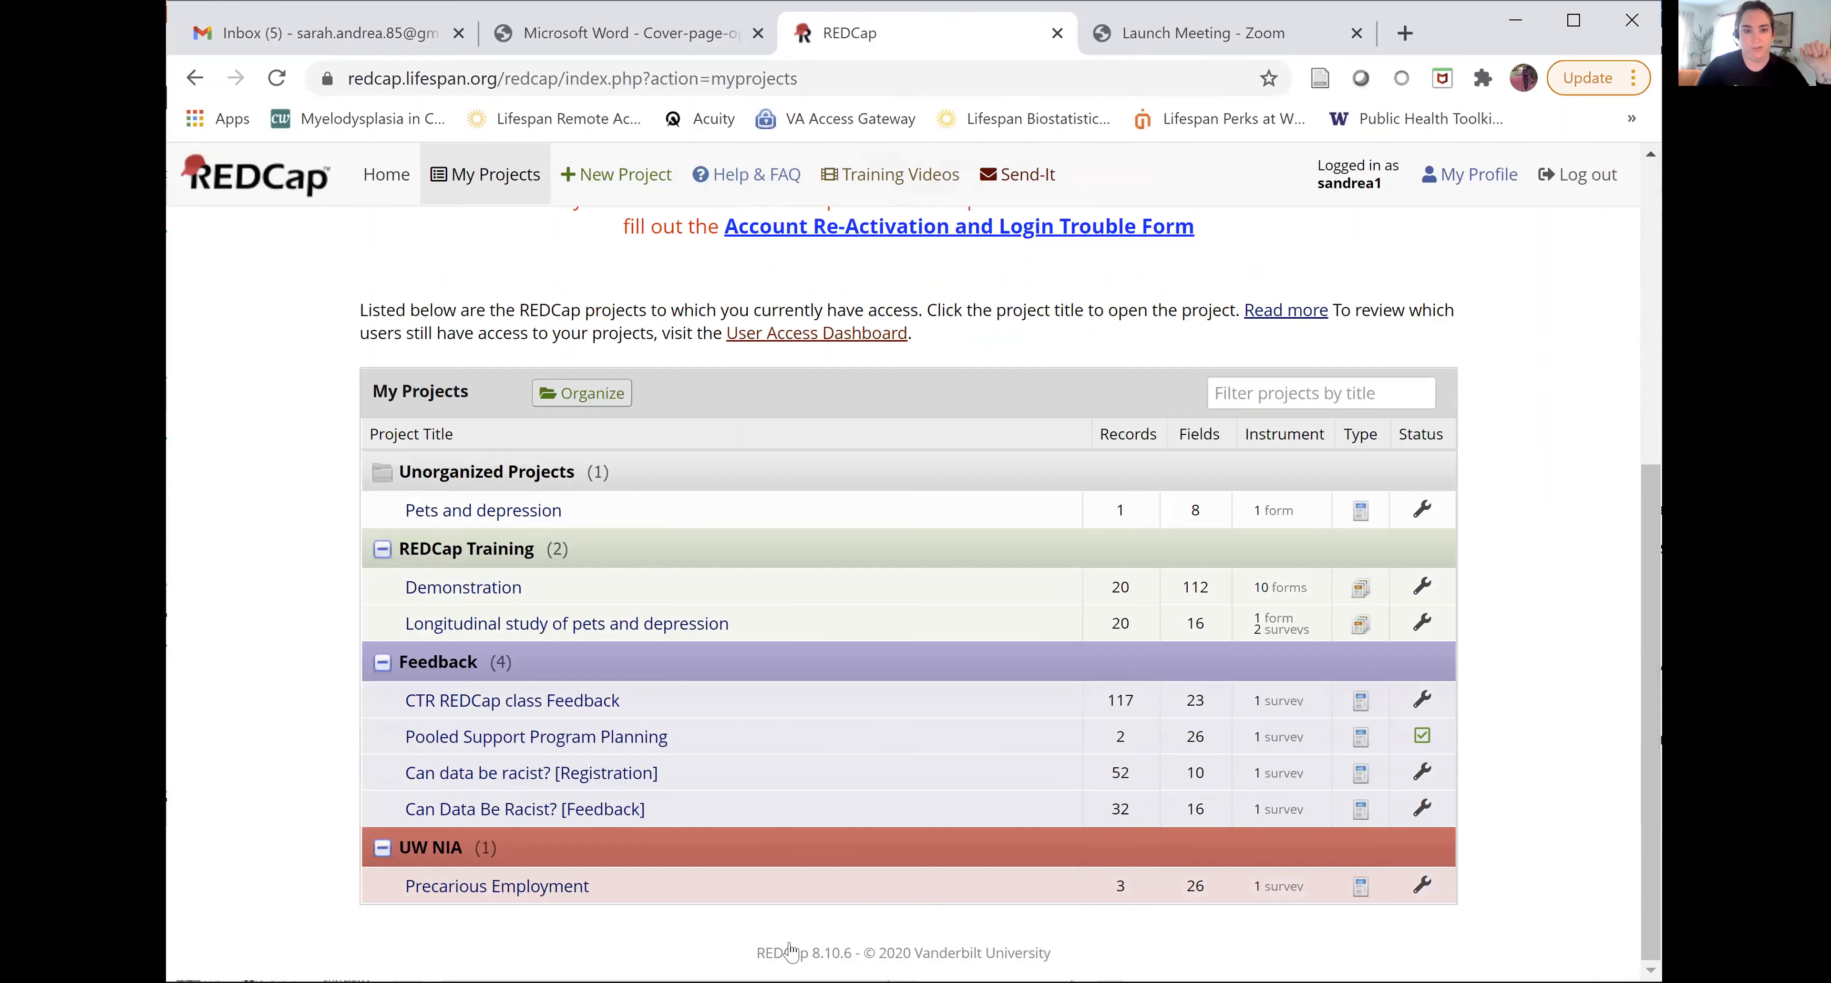
pyautogui.click(507, 626)
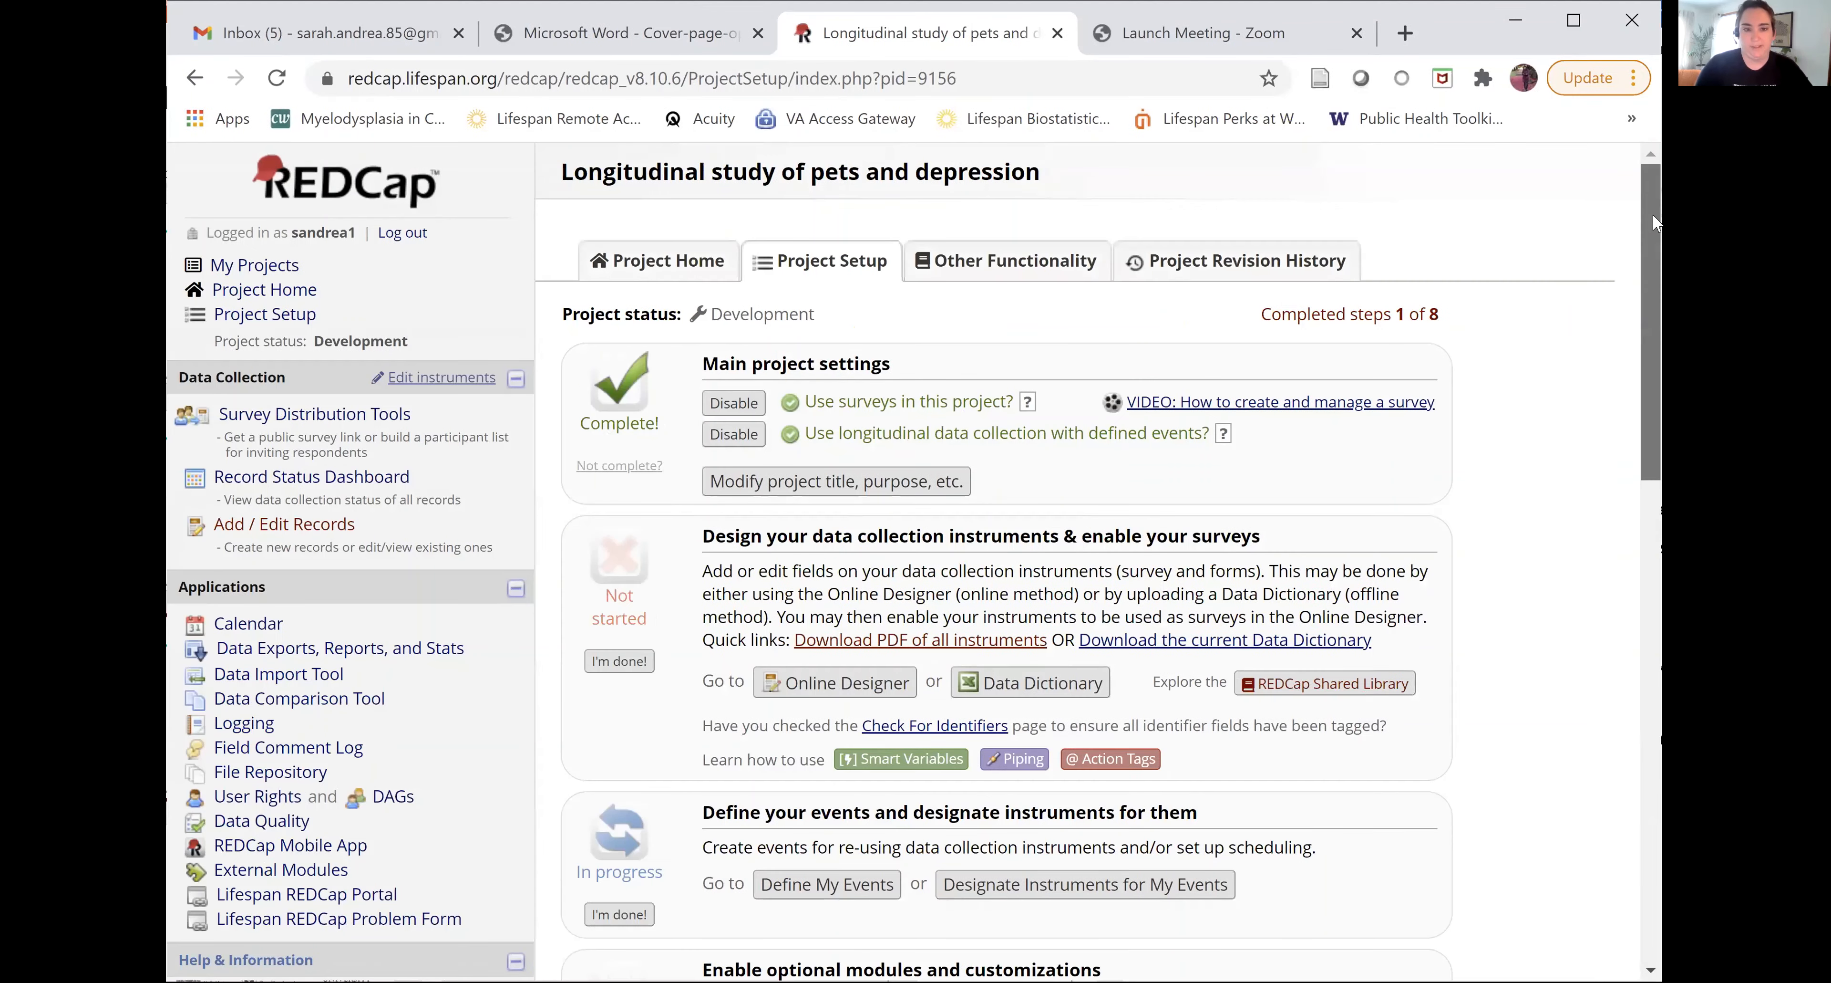
pyautogui.scroll(-1, 1639, 263)
pyautogui.scroll(-1, 1639, 264)
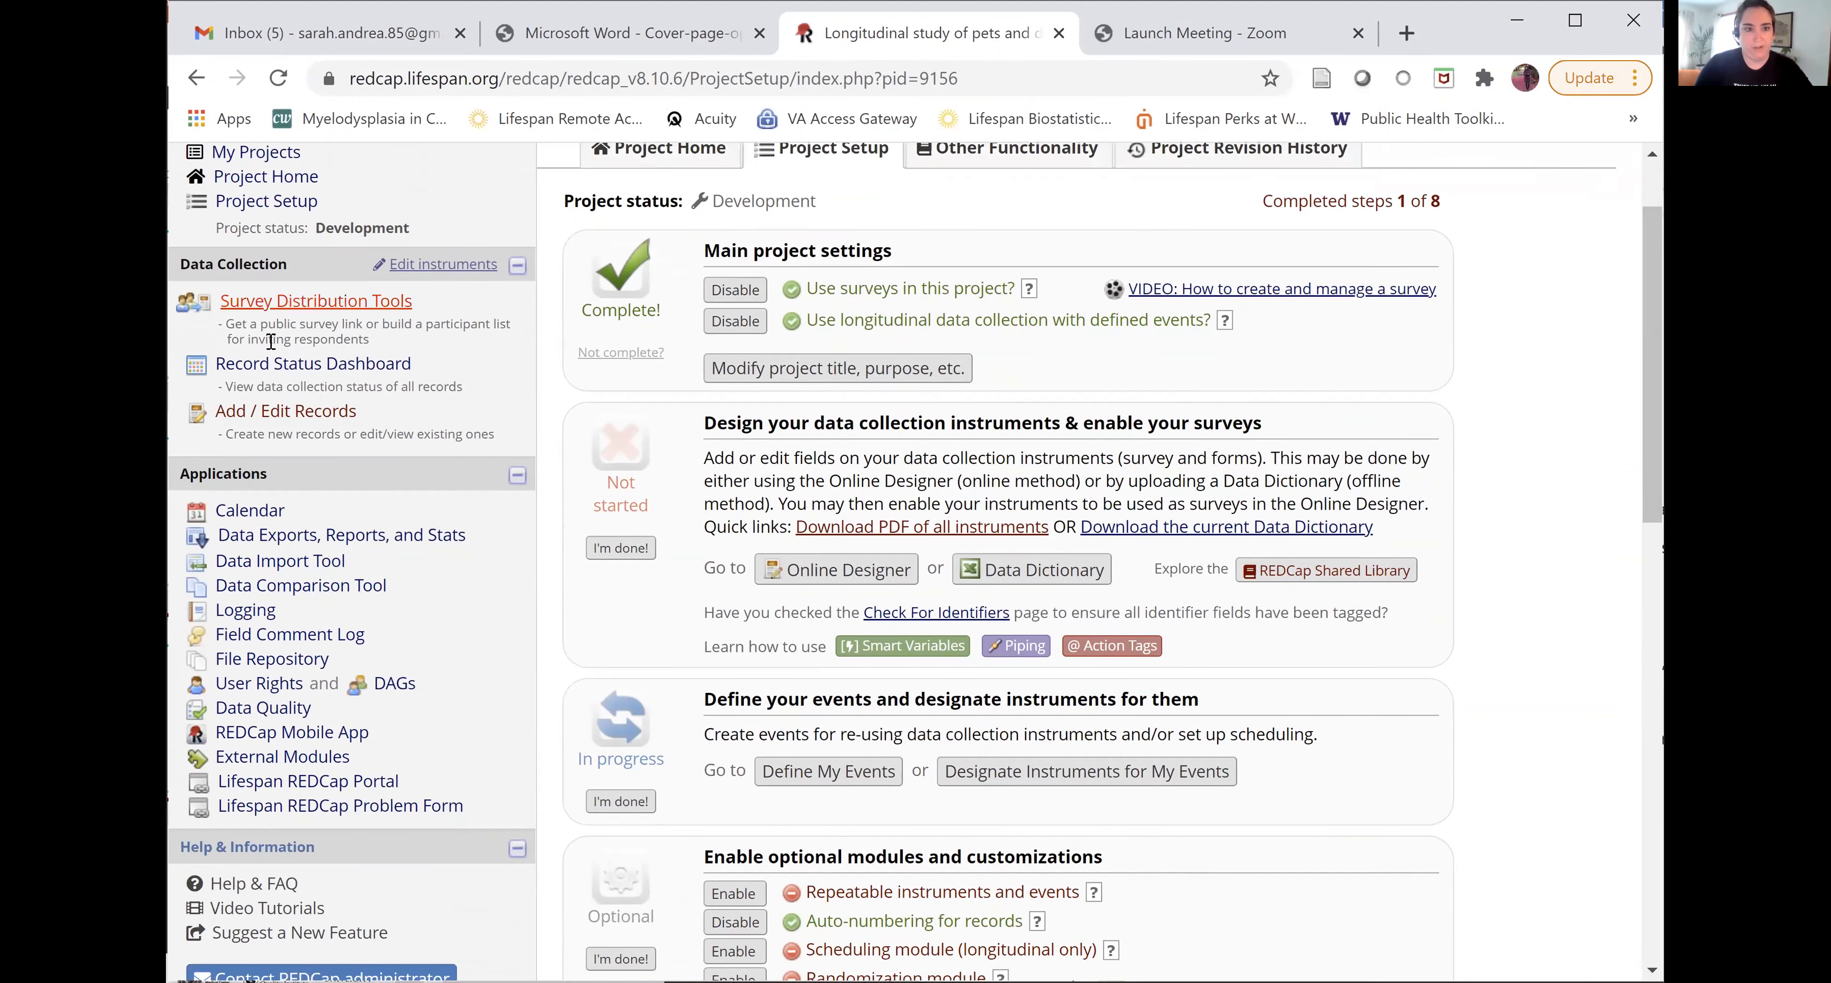
pyautogui.click(277, 363)
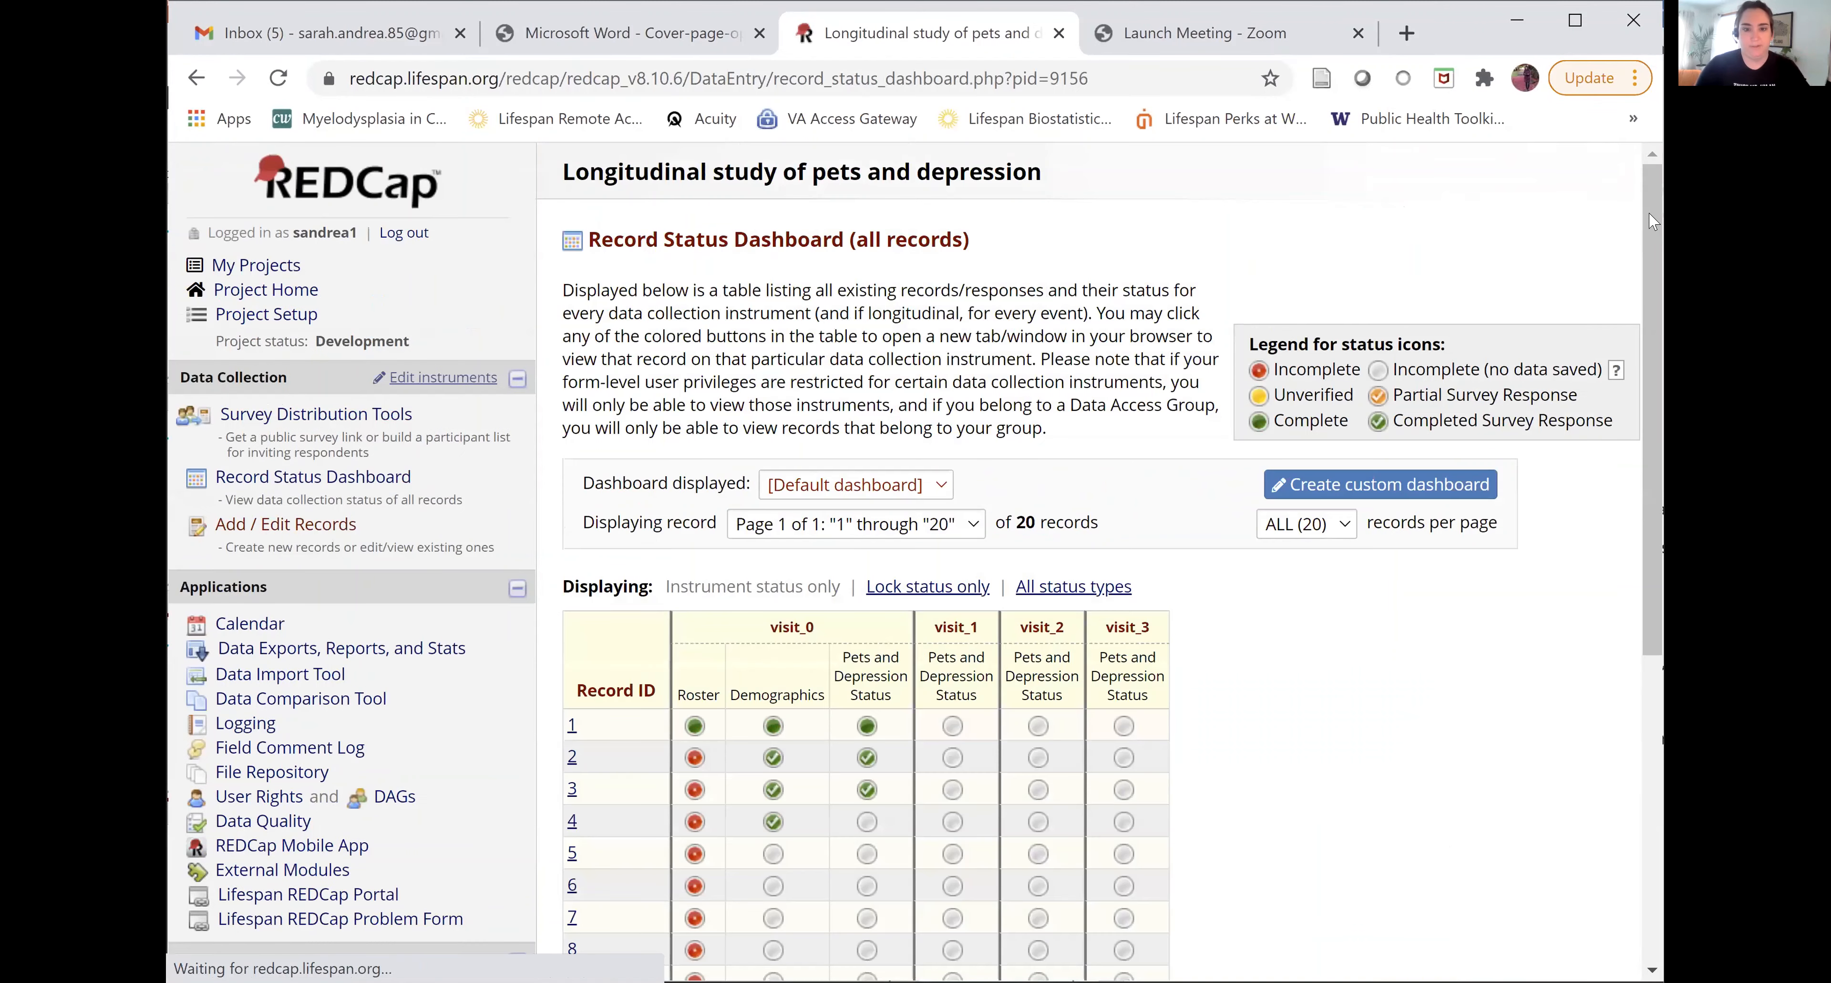
# Step: Examine the instrument completion statuses of all records across visit_0 to visit_3 on the dashboard
pyautogui.scroll(-2, 1642, 298)
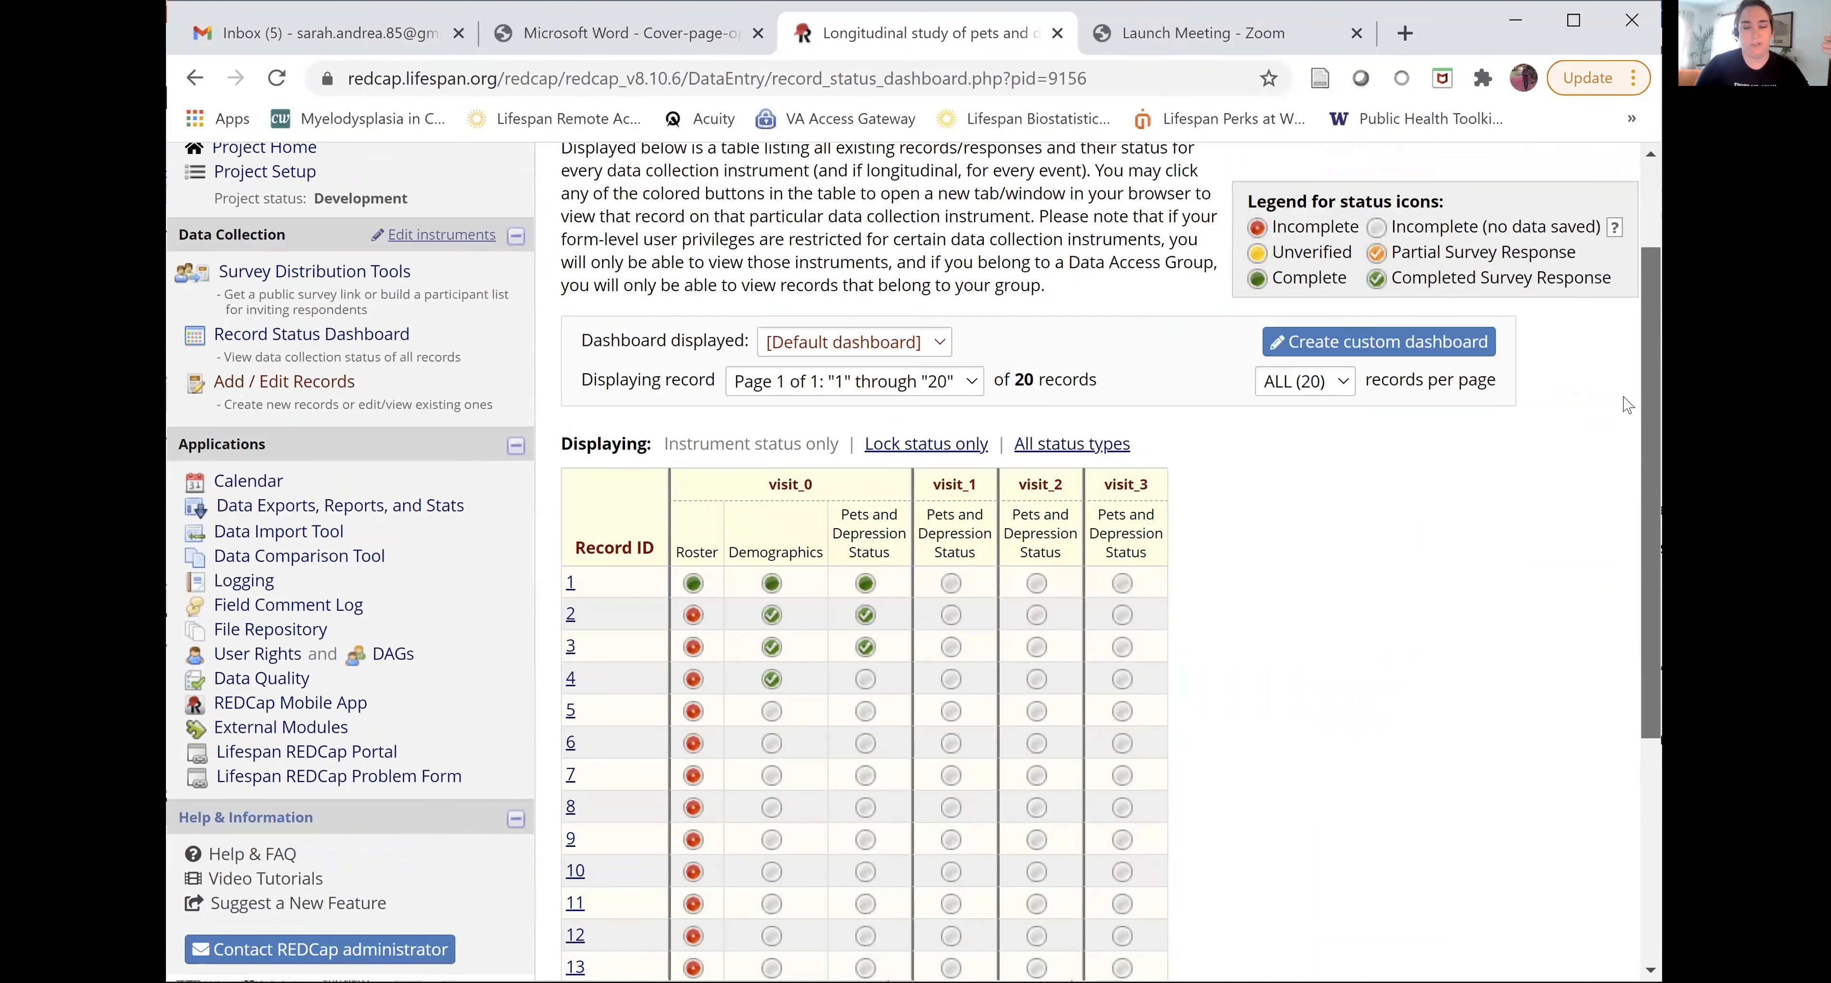
pyautogui.scroll(-3, 1621, 455)
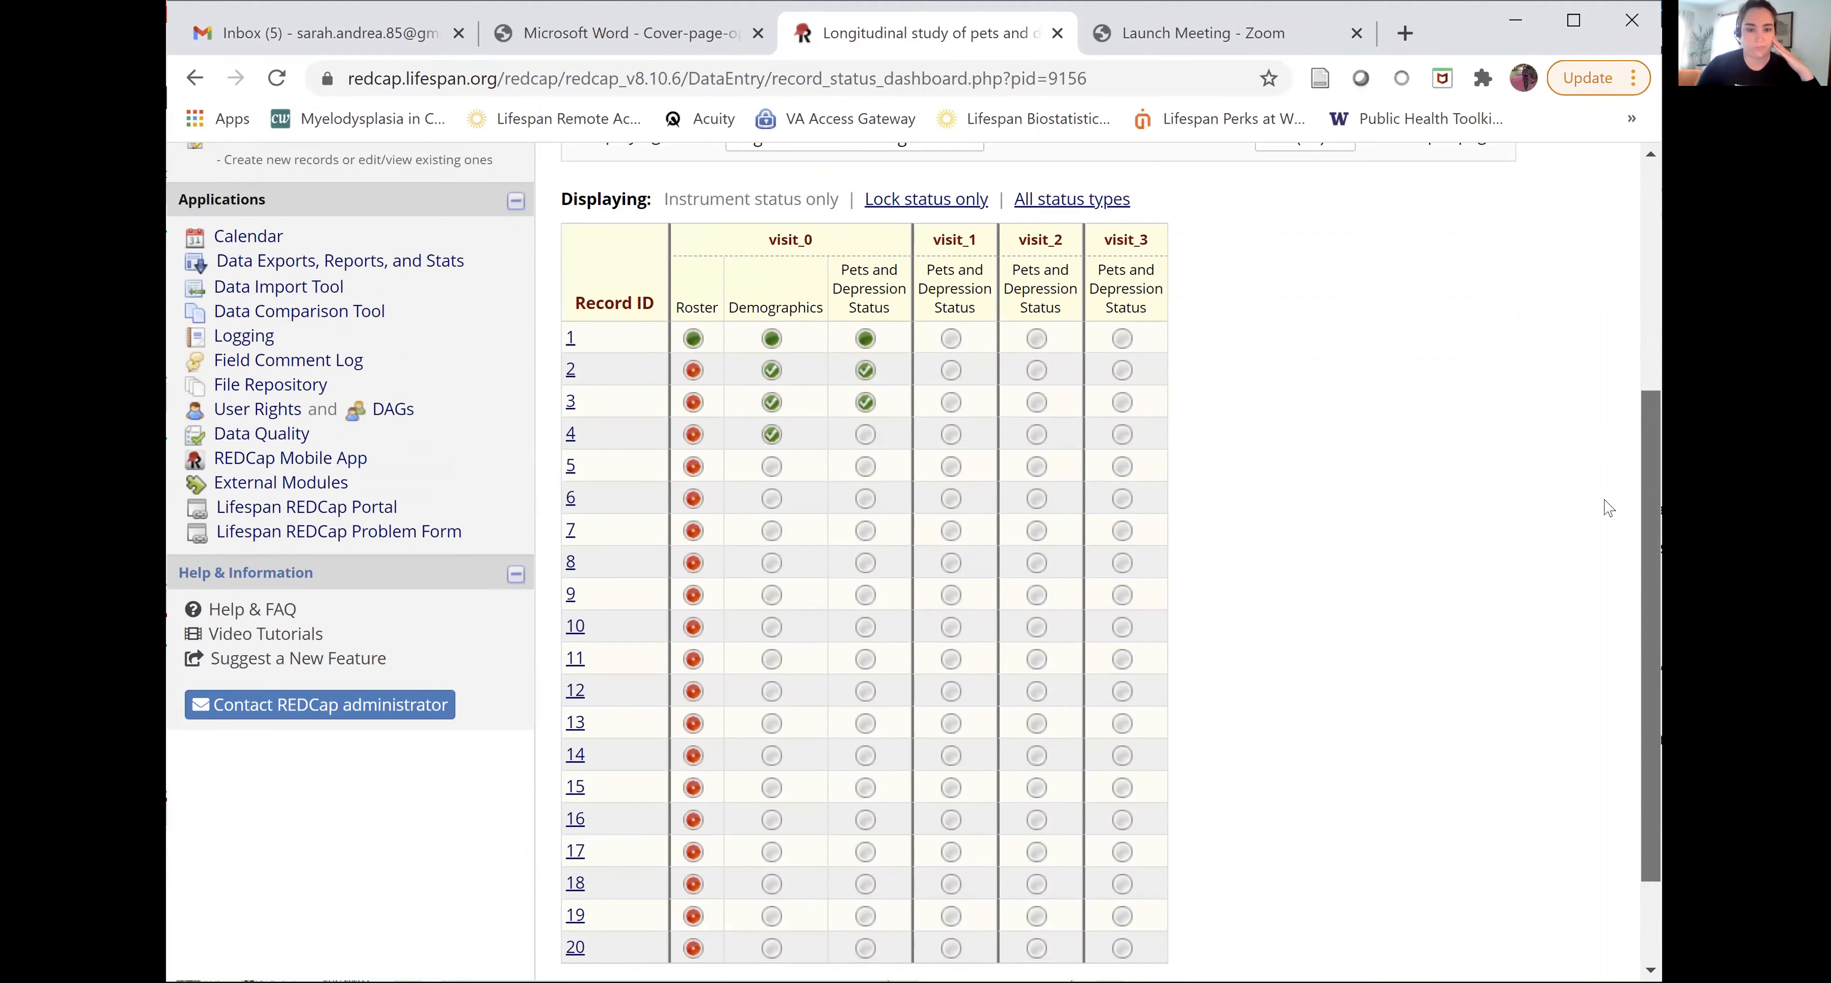
pyautogui.scroll(-2, 1608, 507)
pyautogui.scroll(2, 1602, 515)
pyautogui.scroll(-1, 1596, 497)
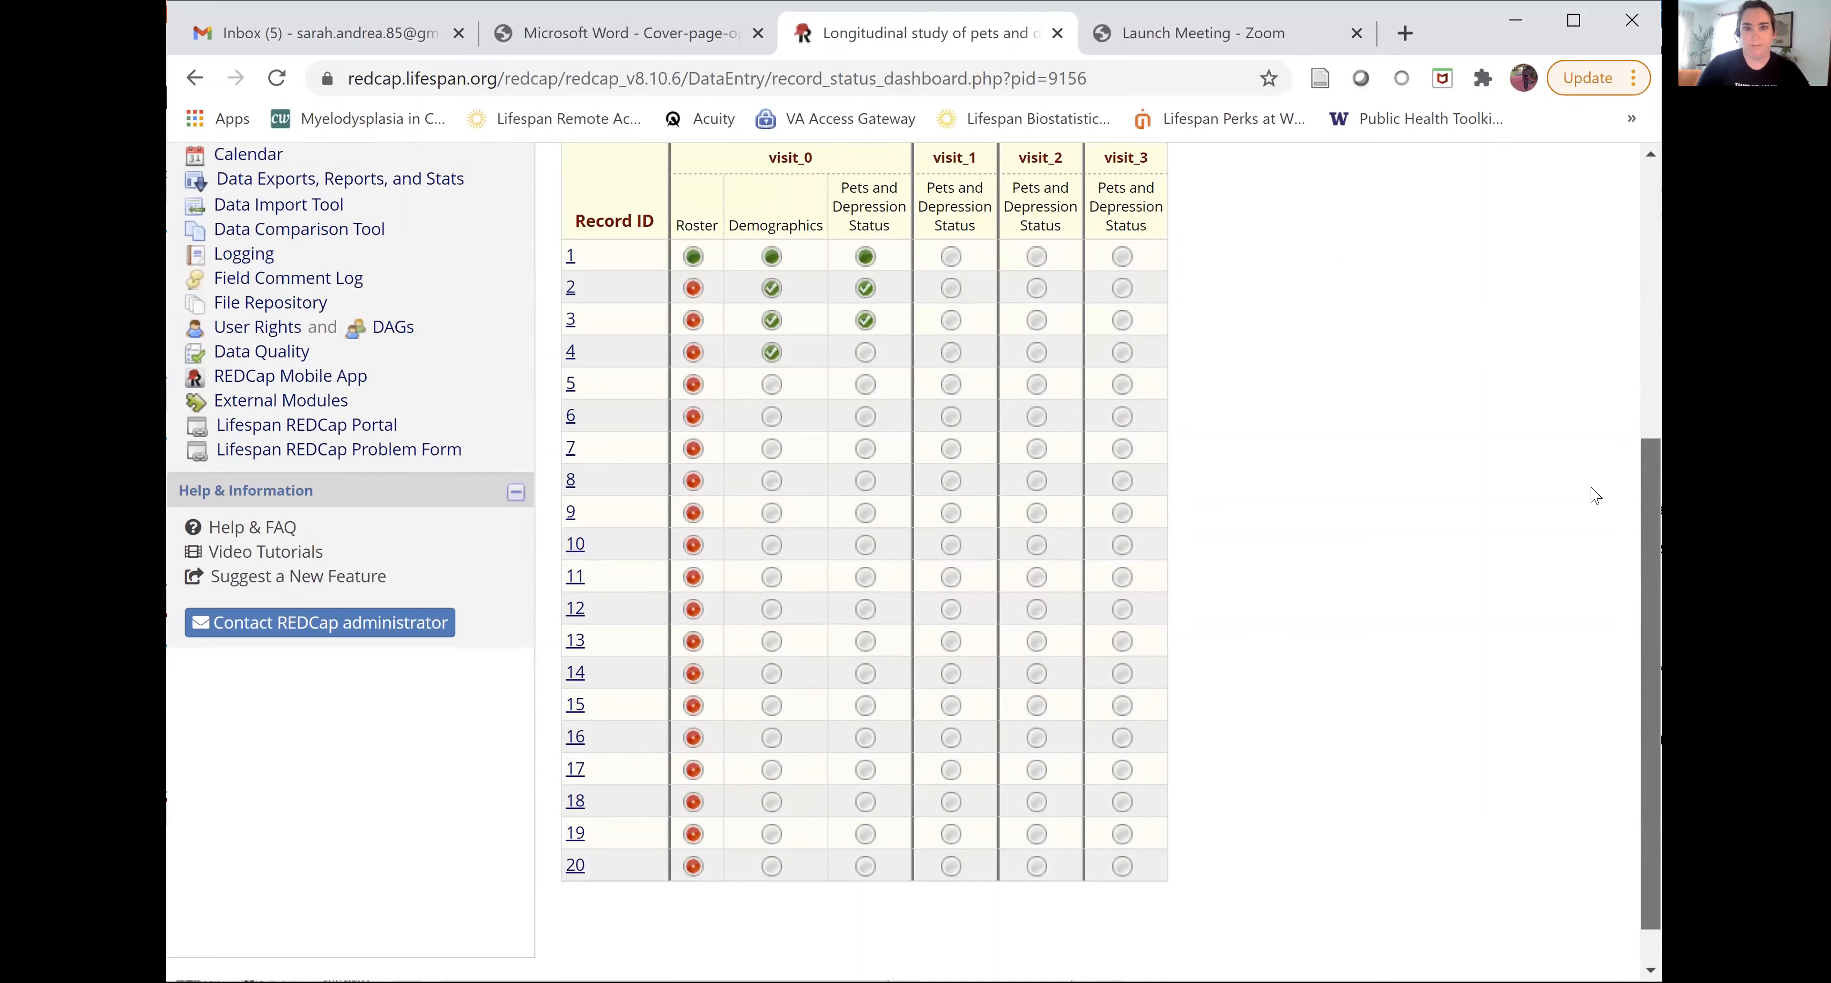
pyautogui.scroll(3, 1593, 427)
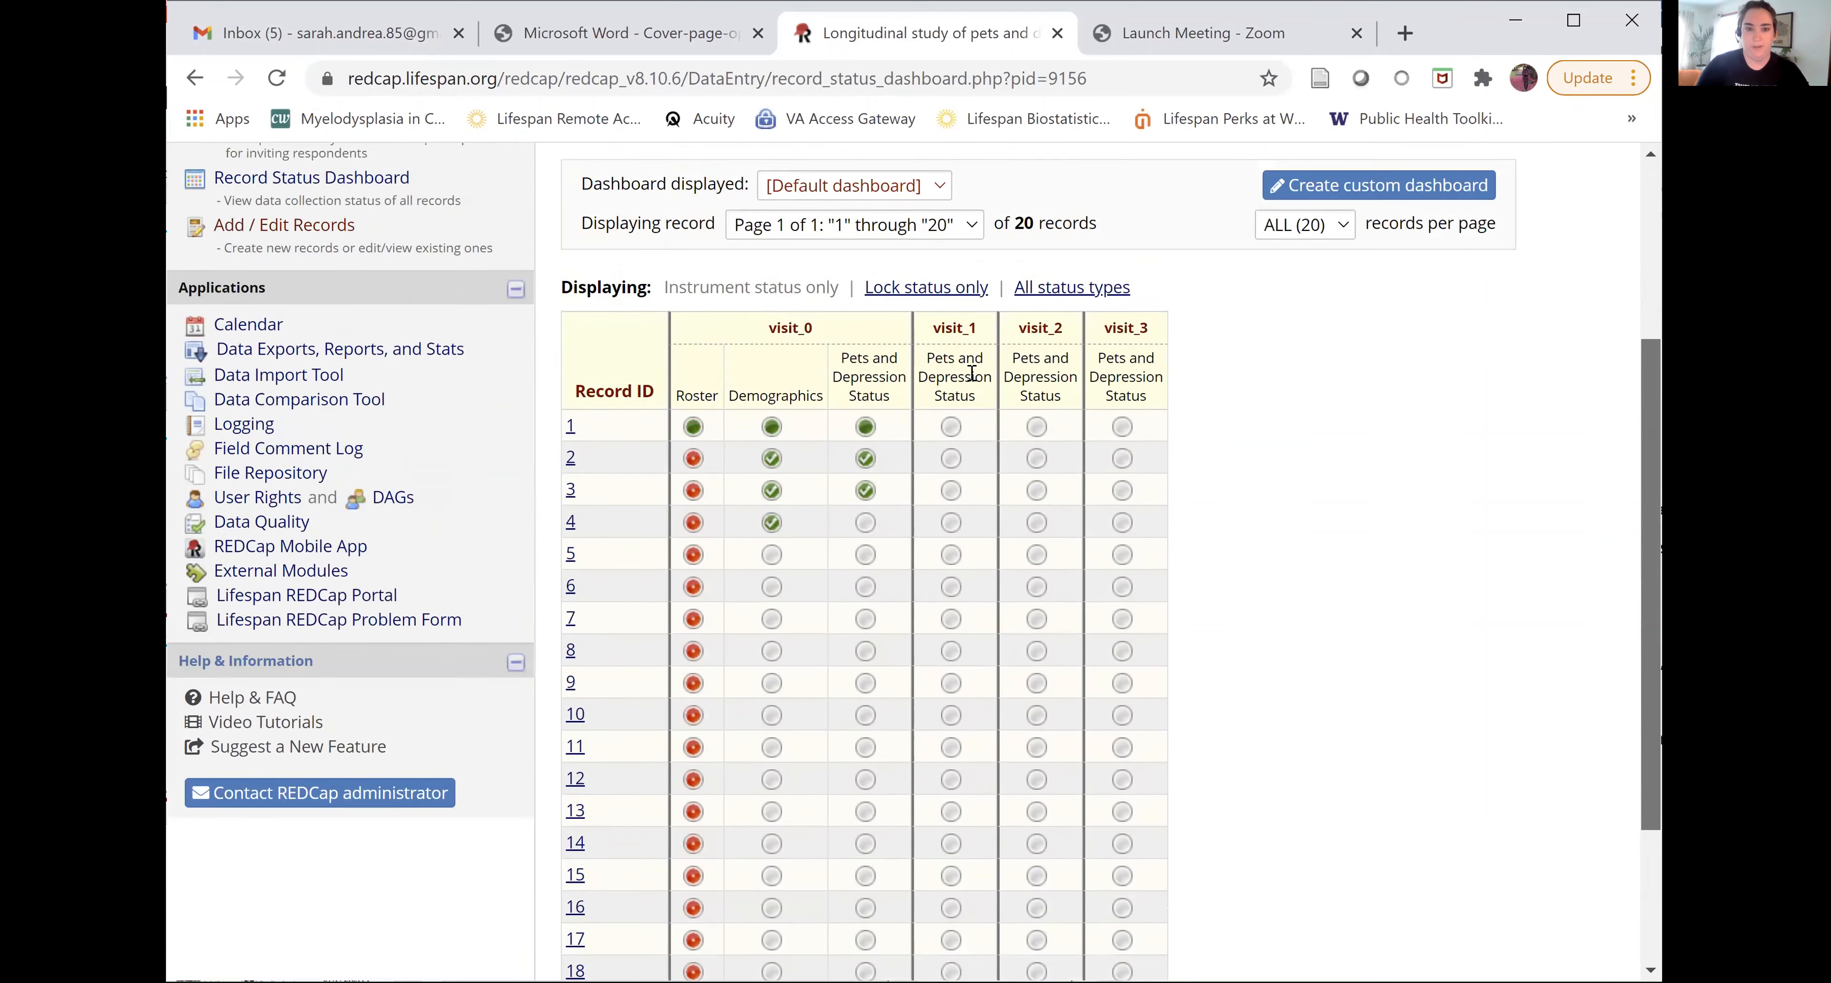
pyautogui.scroll(1, 972, 373)
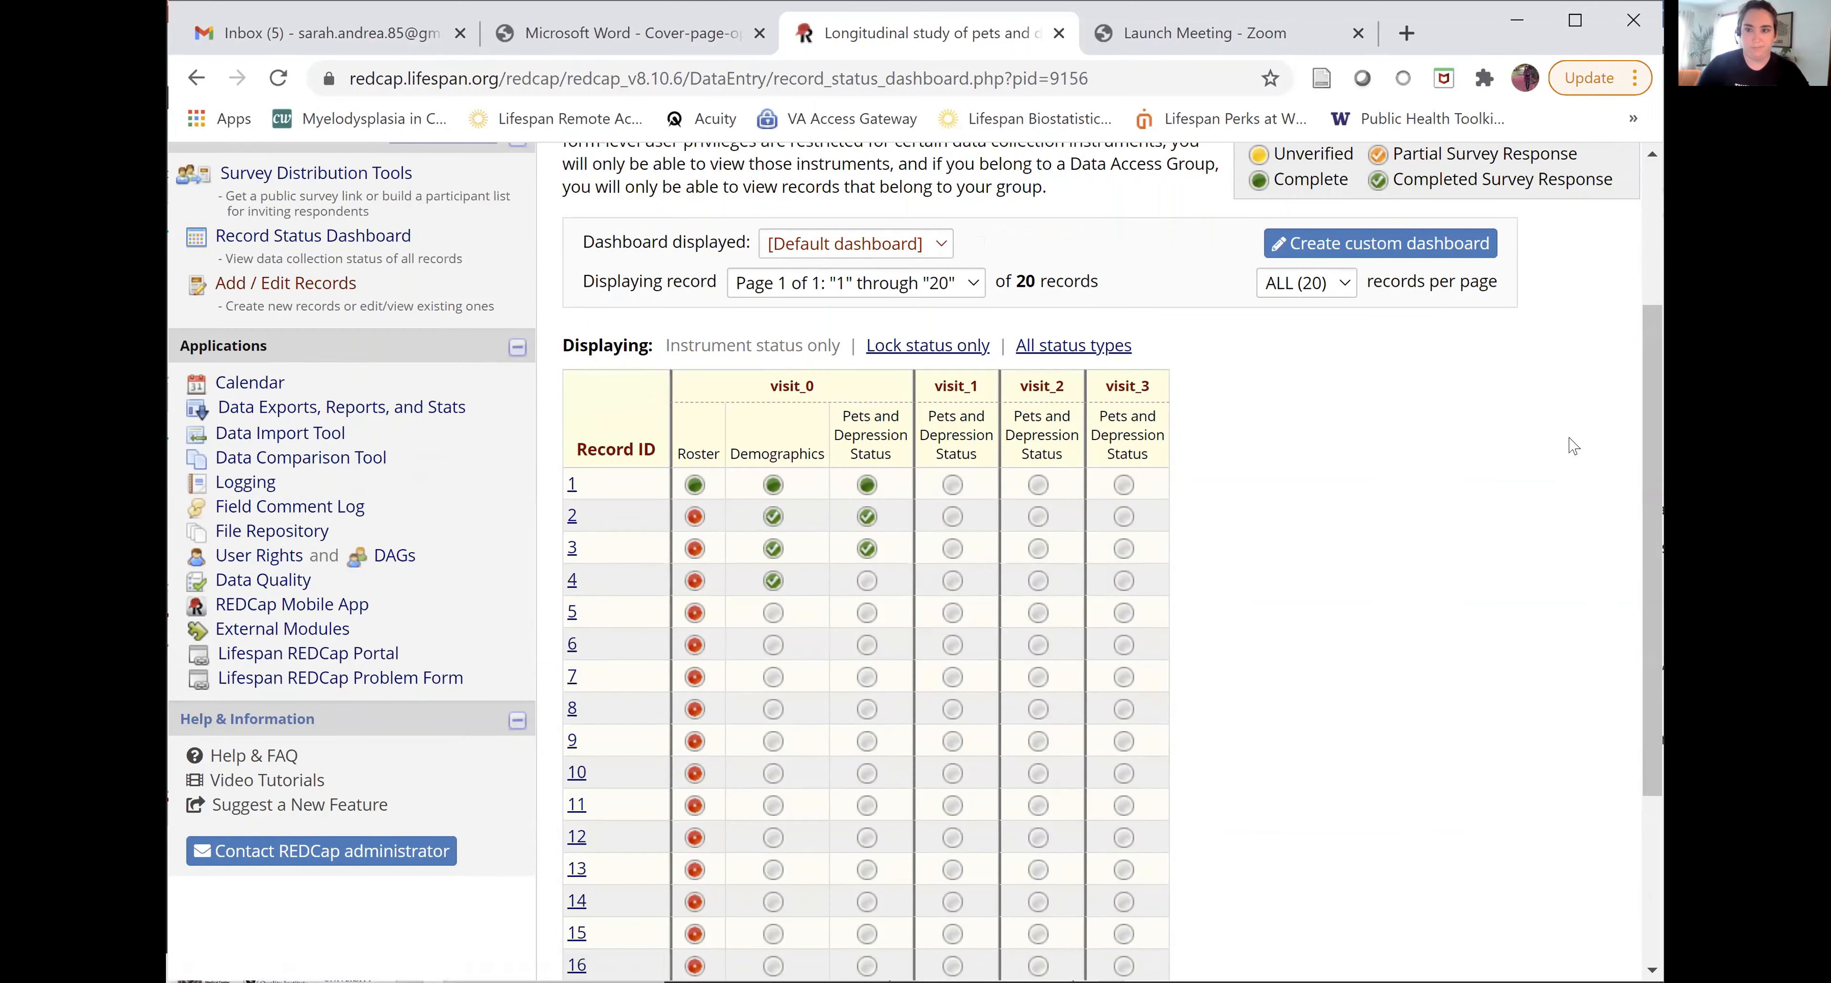
pyautogui.scroll(1, 1642, 456)
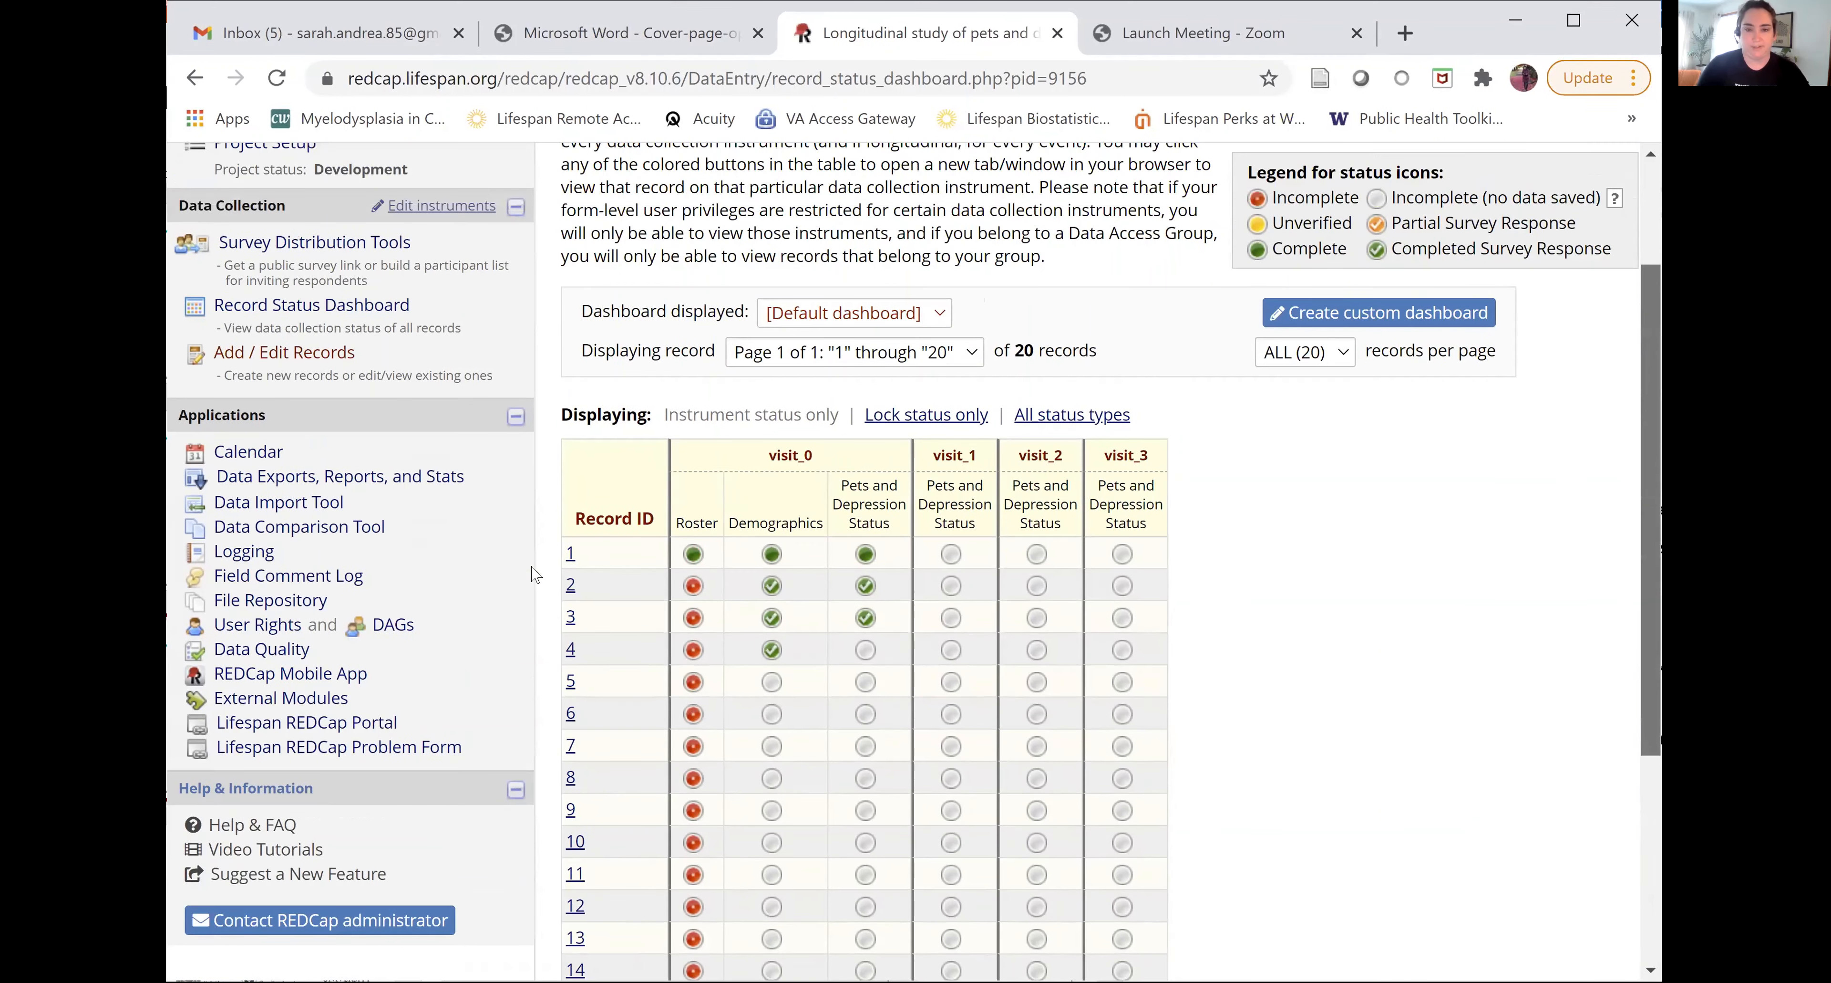
pyautogui.scroll(1, 746, 626)
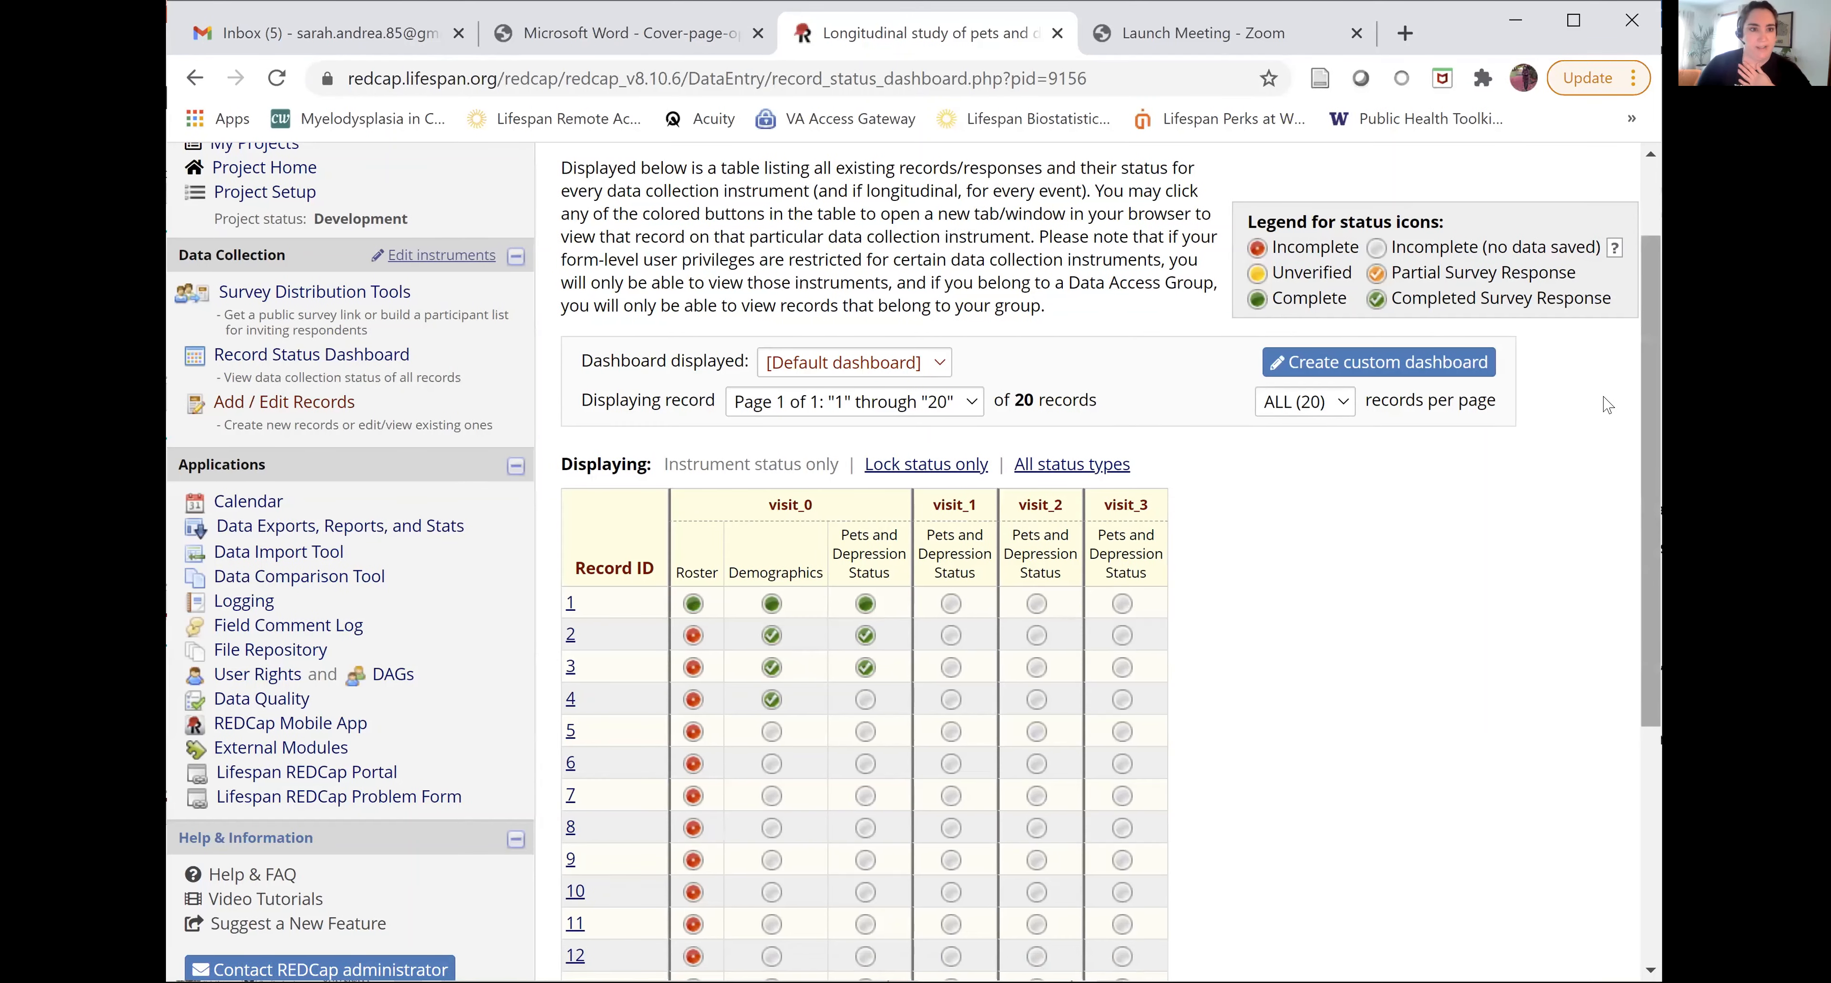
pyautogui.scroll(2, 1608, 404)
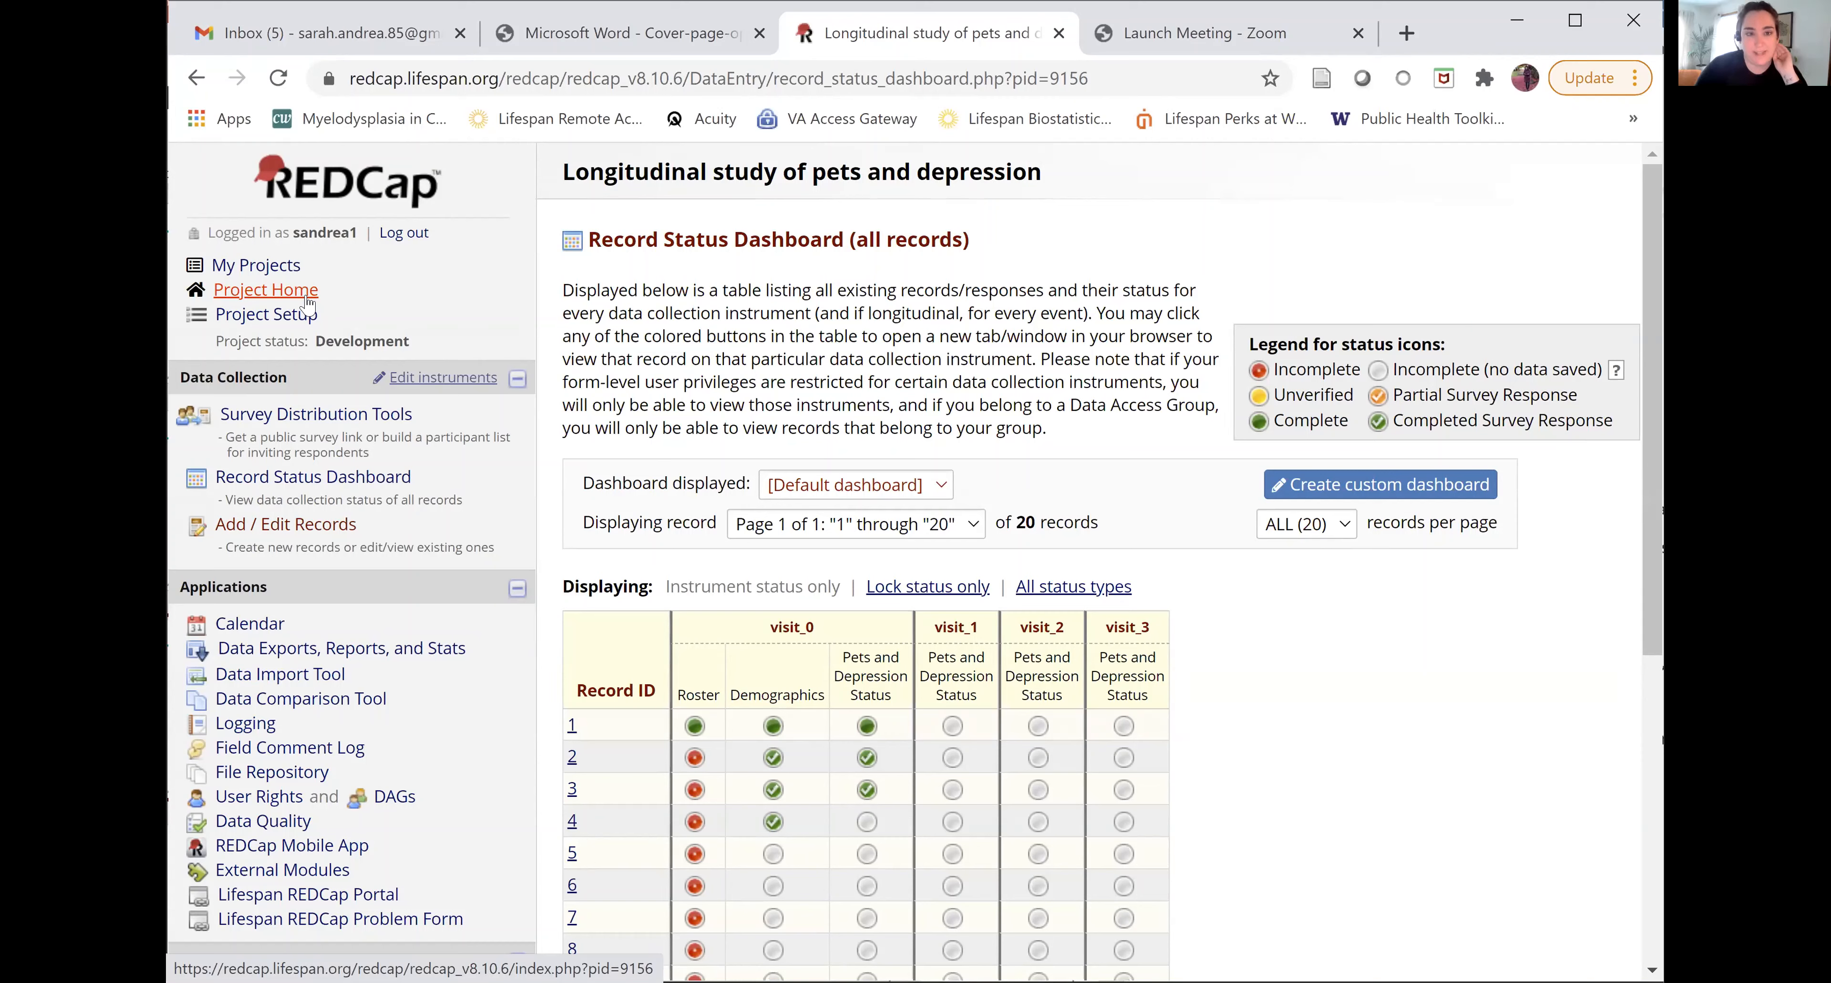
# Step: Return to the "Pets and depression" project and open the Pets and Depression Status instrument in the Online Designer
pyautogui.click(306, 297)
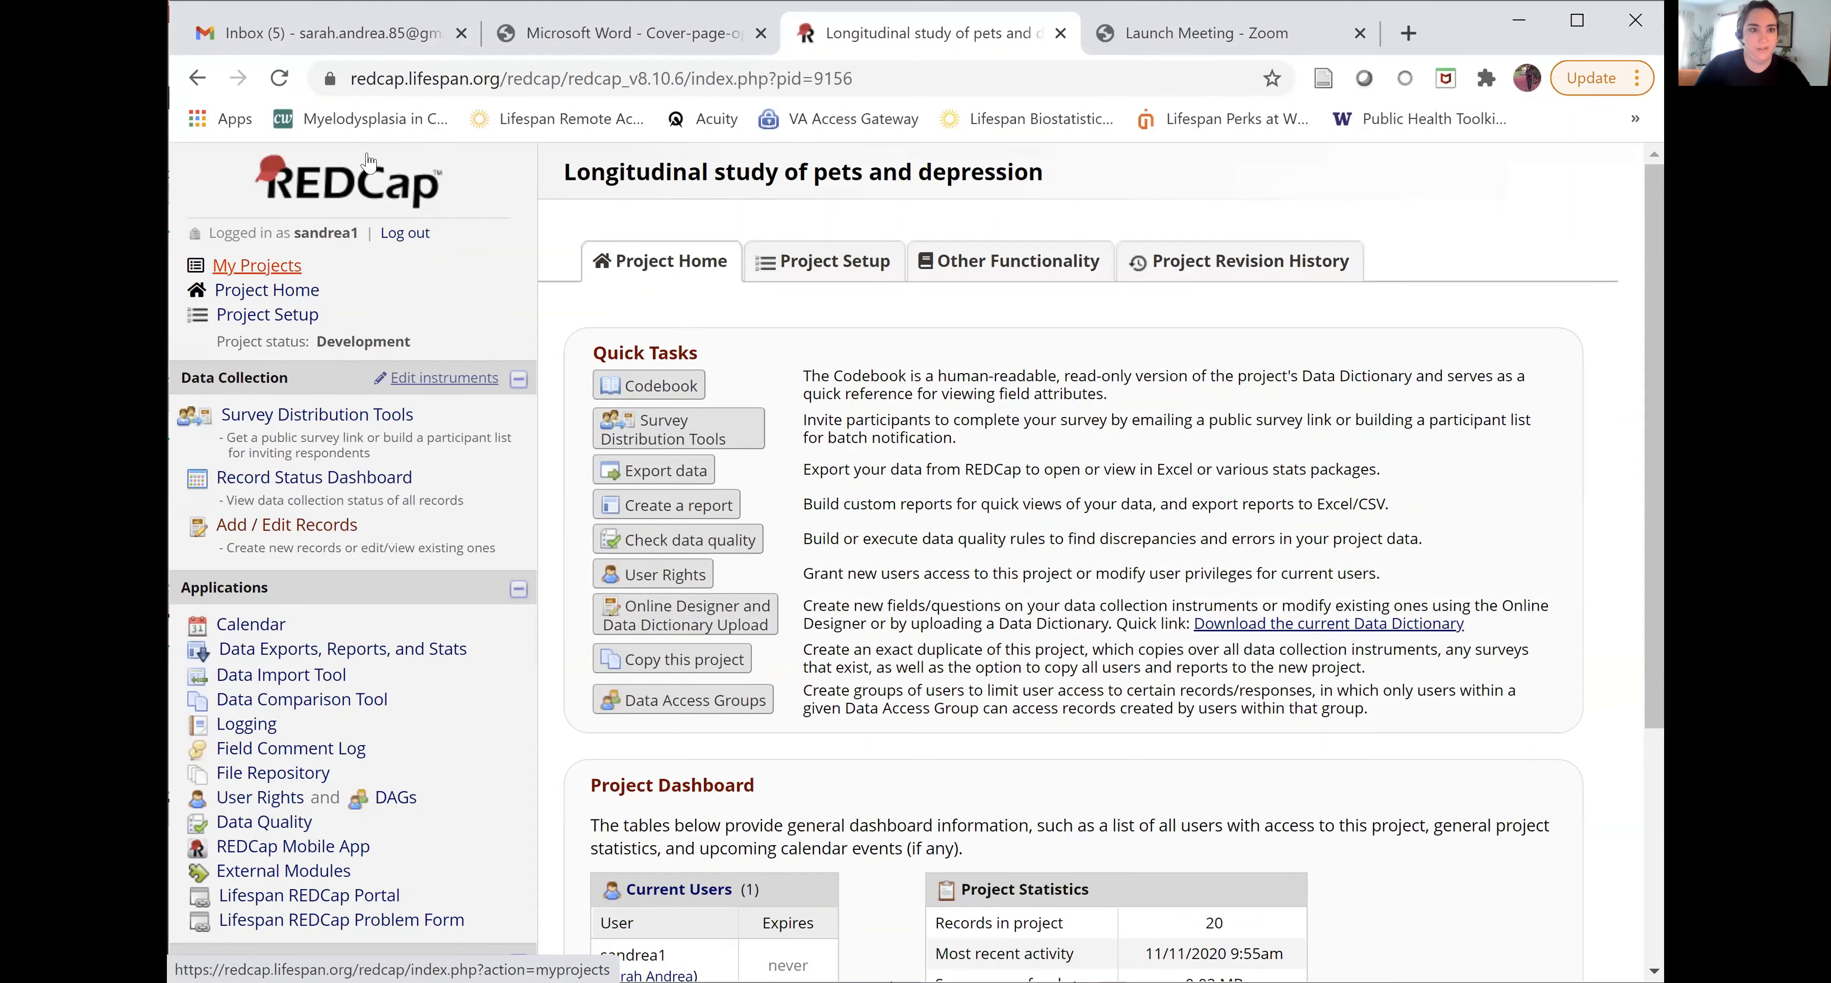
pyautogui.click(258, 265)
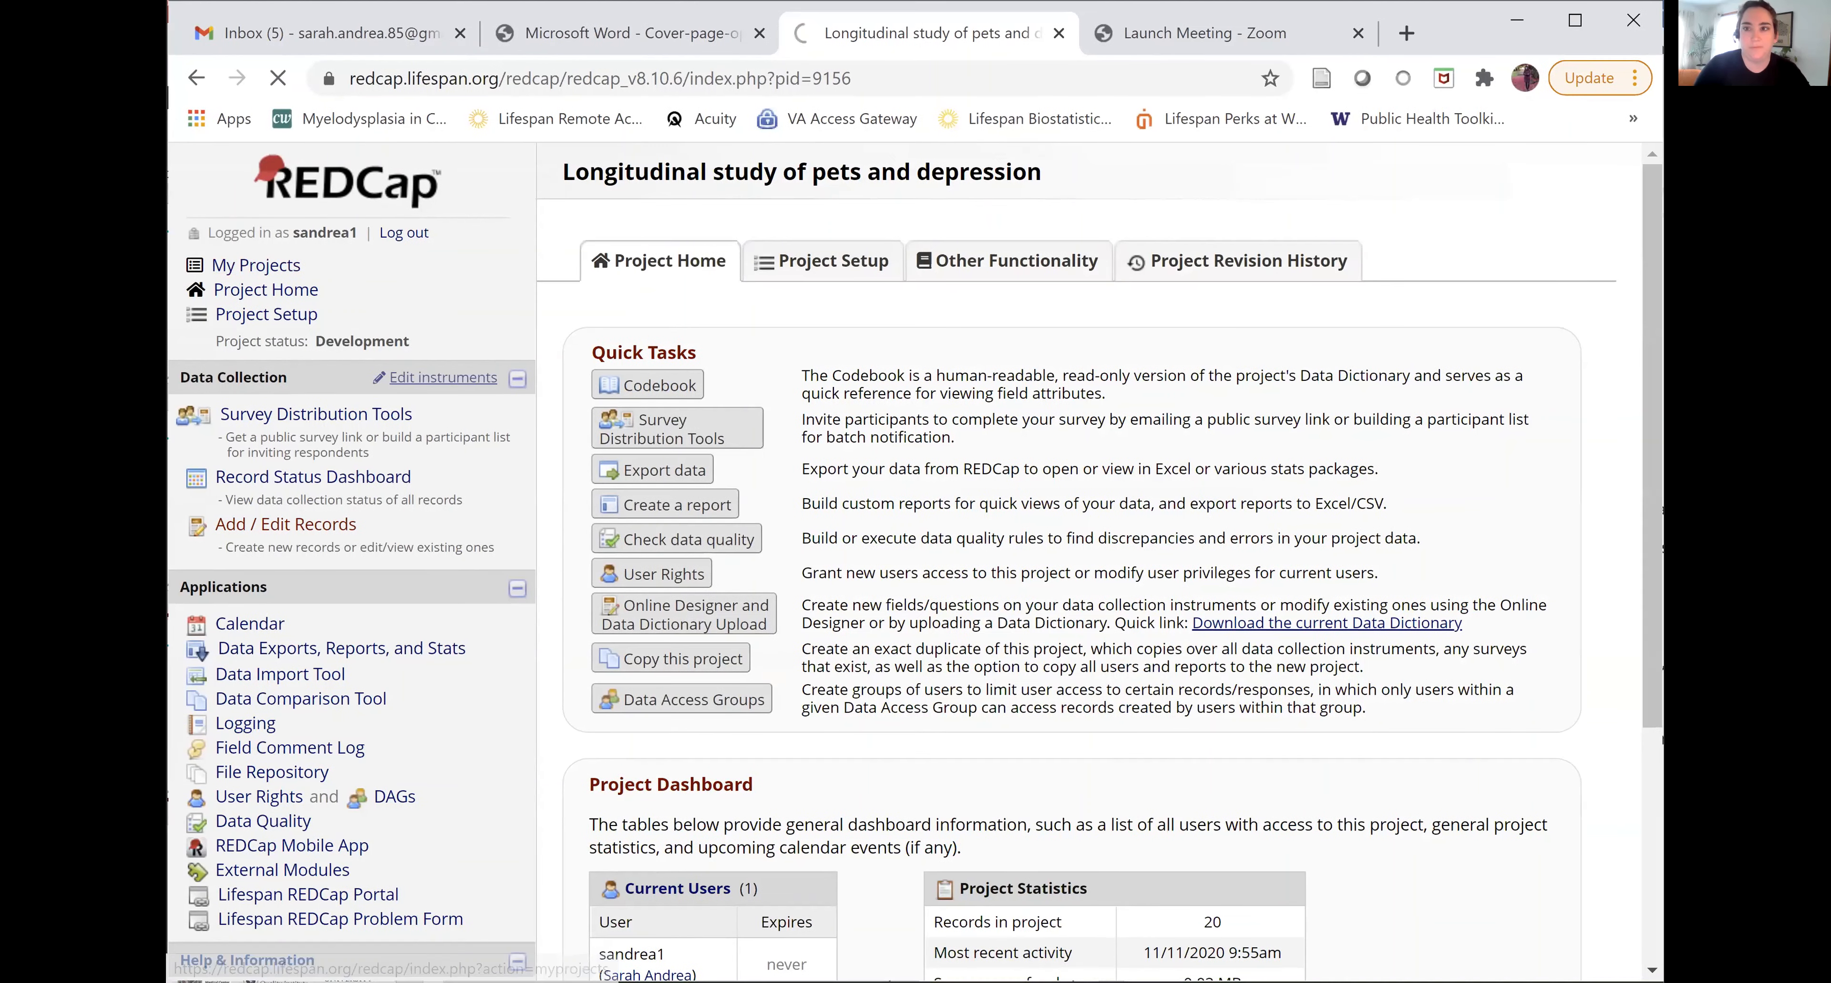
pyautogui.moveTo(1655, 213); pyautogui.dragTo(1655, 230)
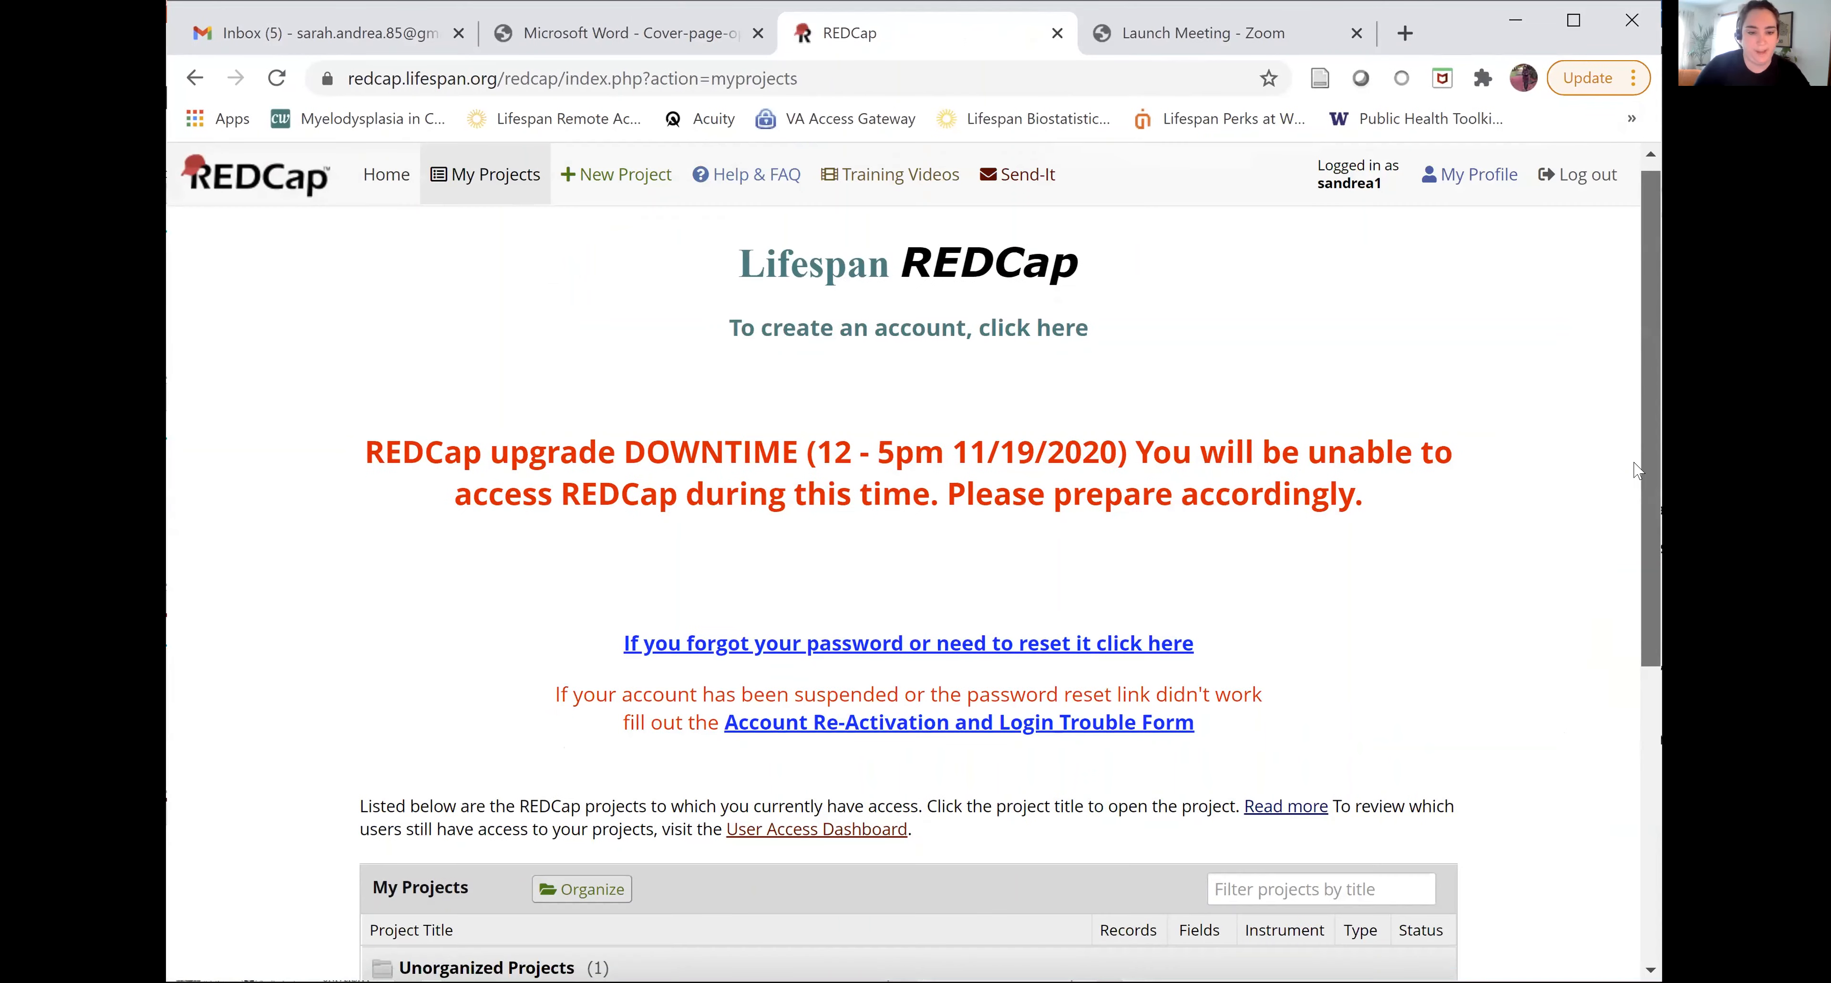
pyautogui.scroll(-6, 626, 577)
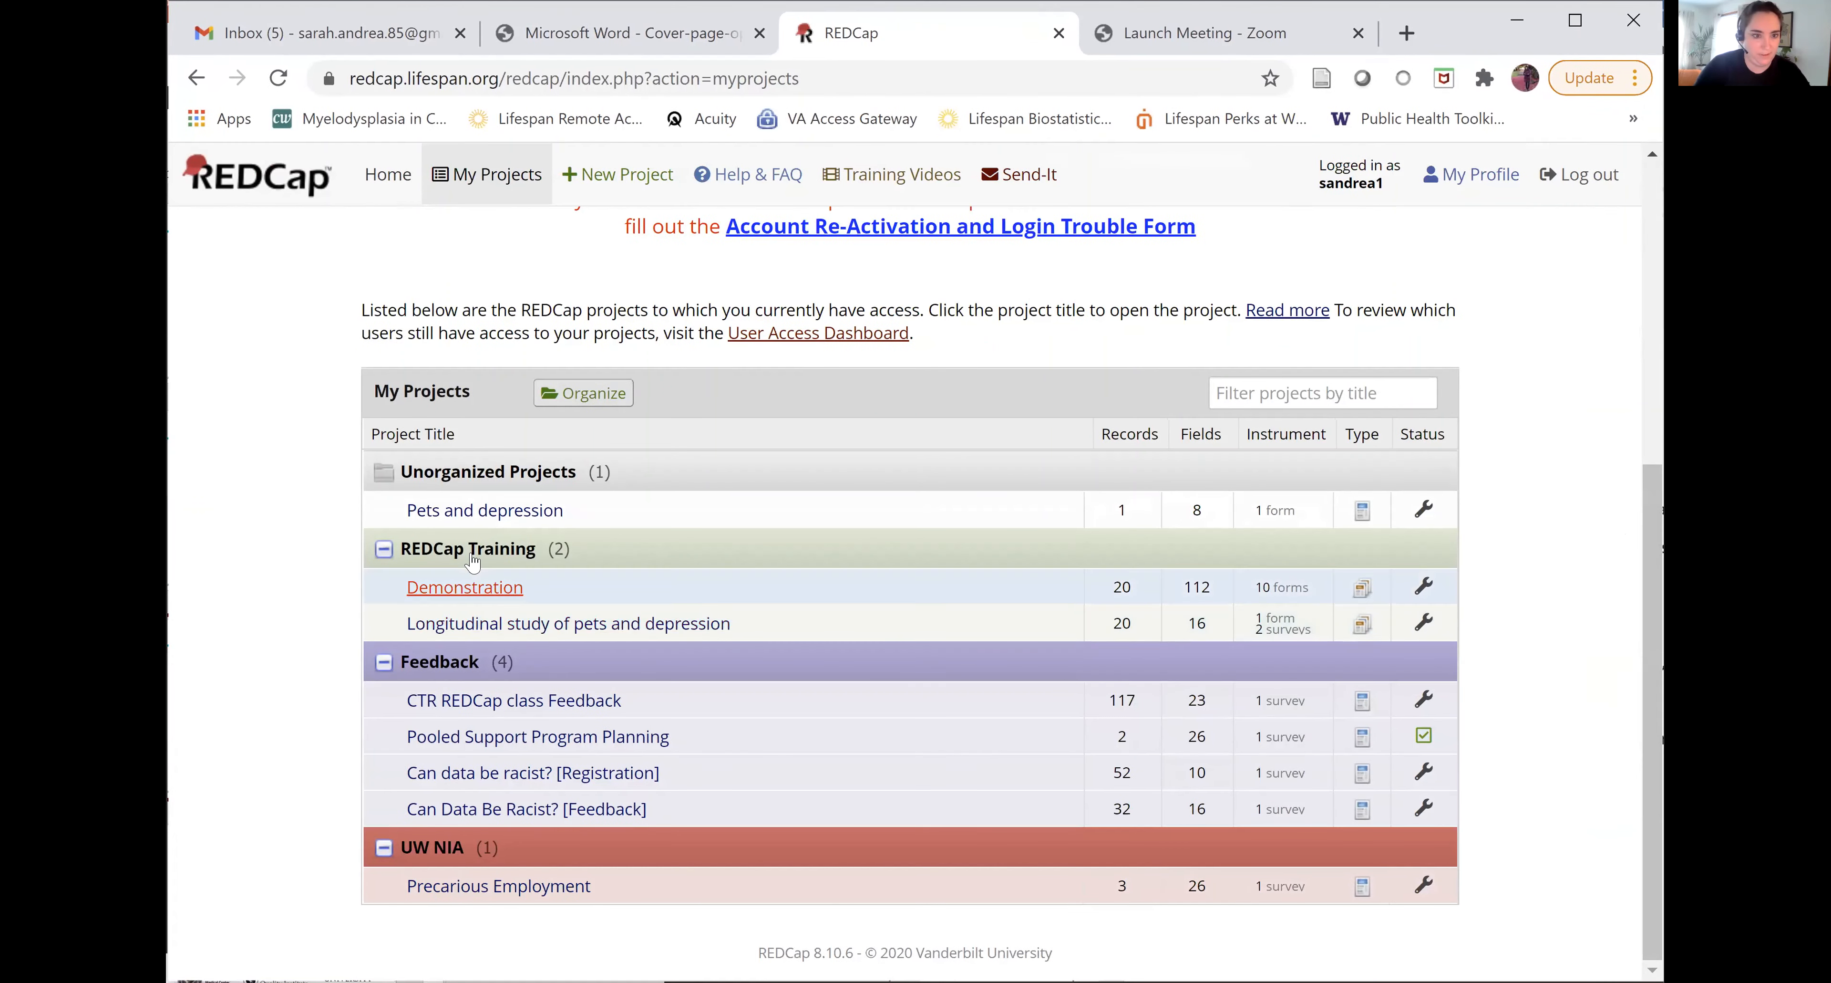
pyautogui.click(467, 517)
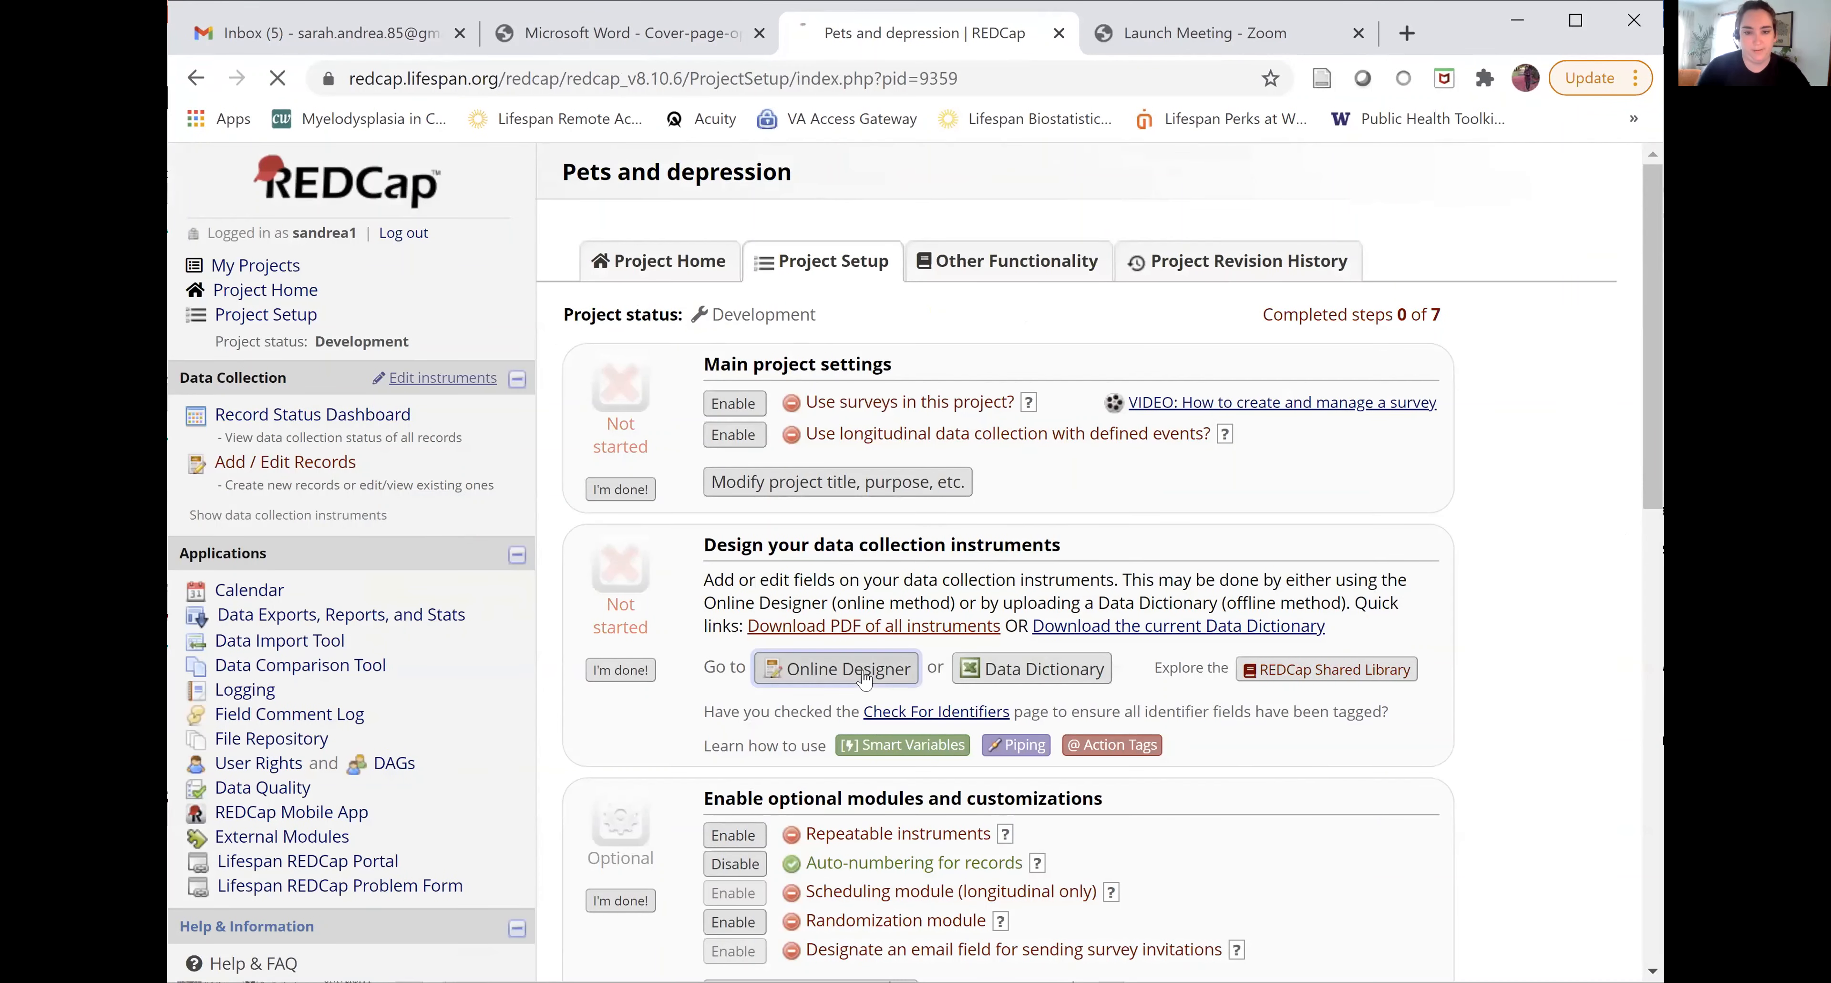
pyautogui.click(865, 680)
pyautogui.click(762, 626)
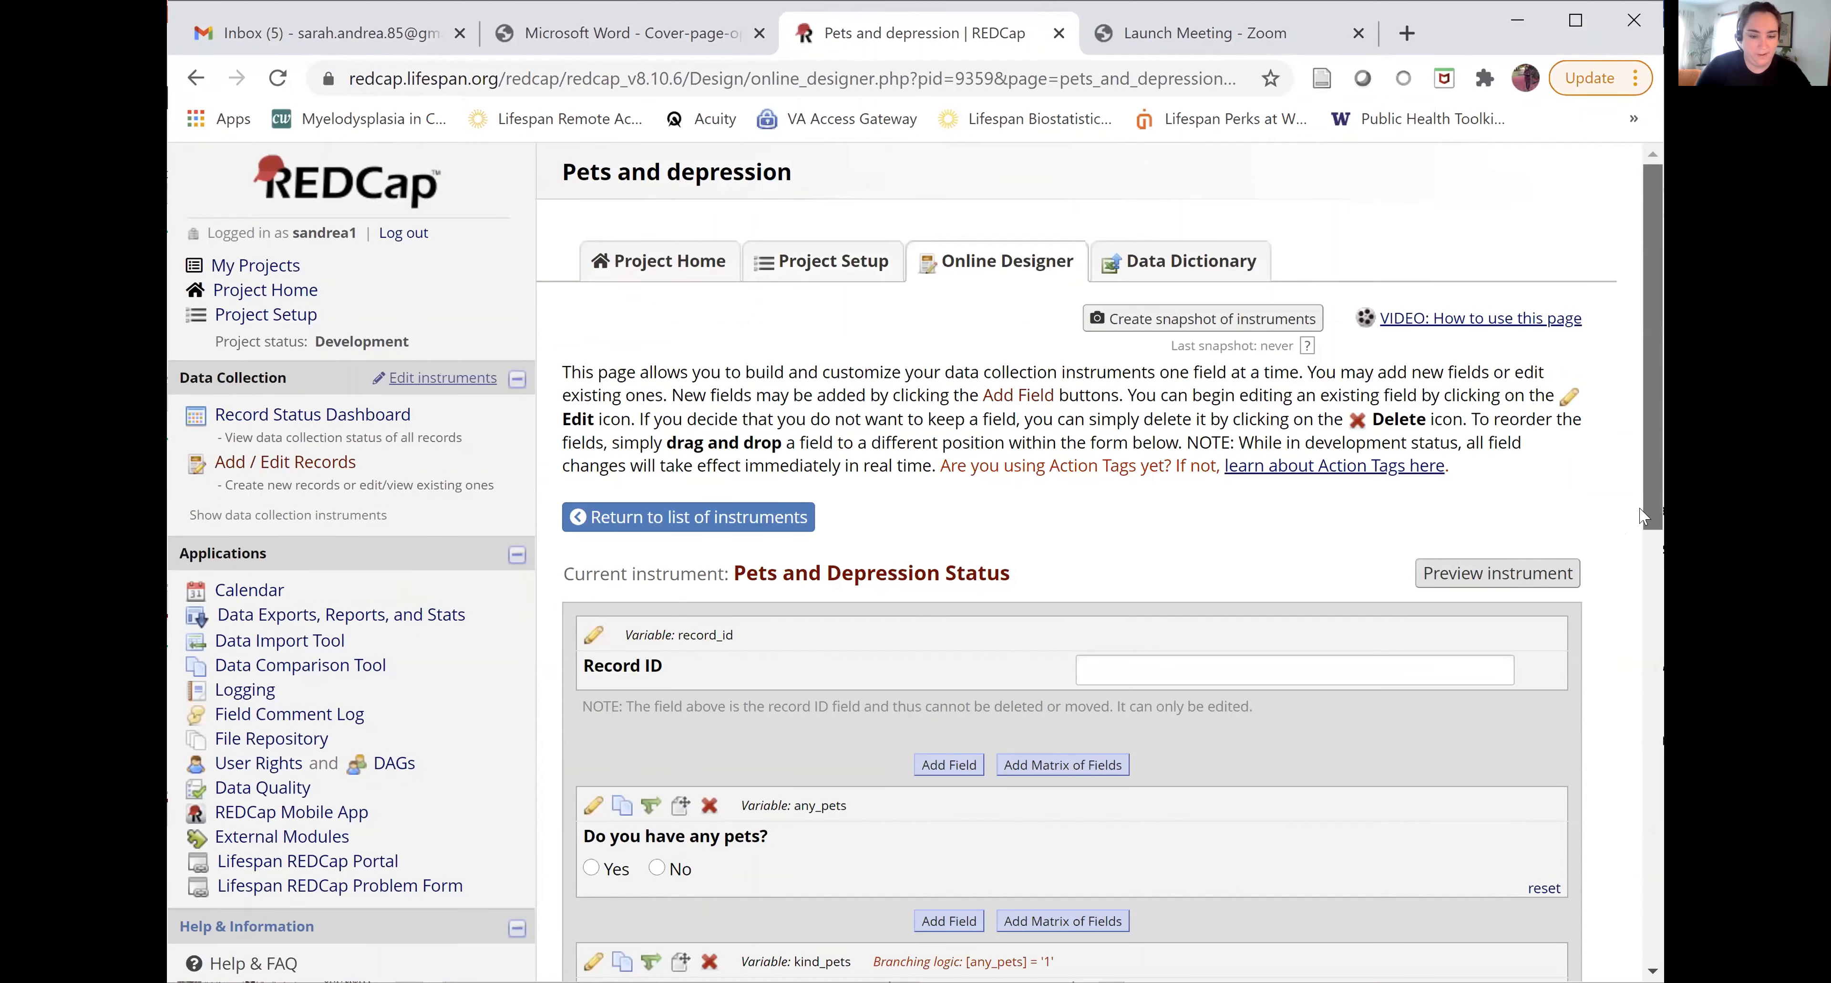
# Step: Add the choice "5, not listed - specify" to the kind_pets checkbox field and save it
pyautogui.scroll(-5, 598, 549)
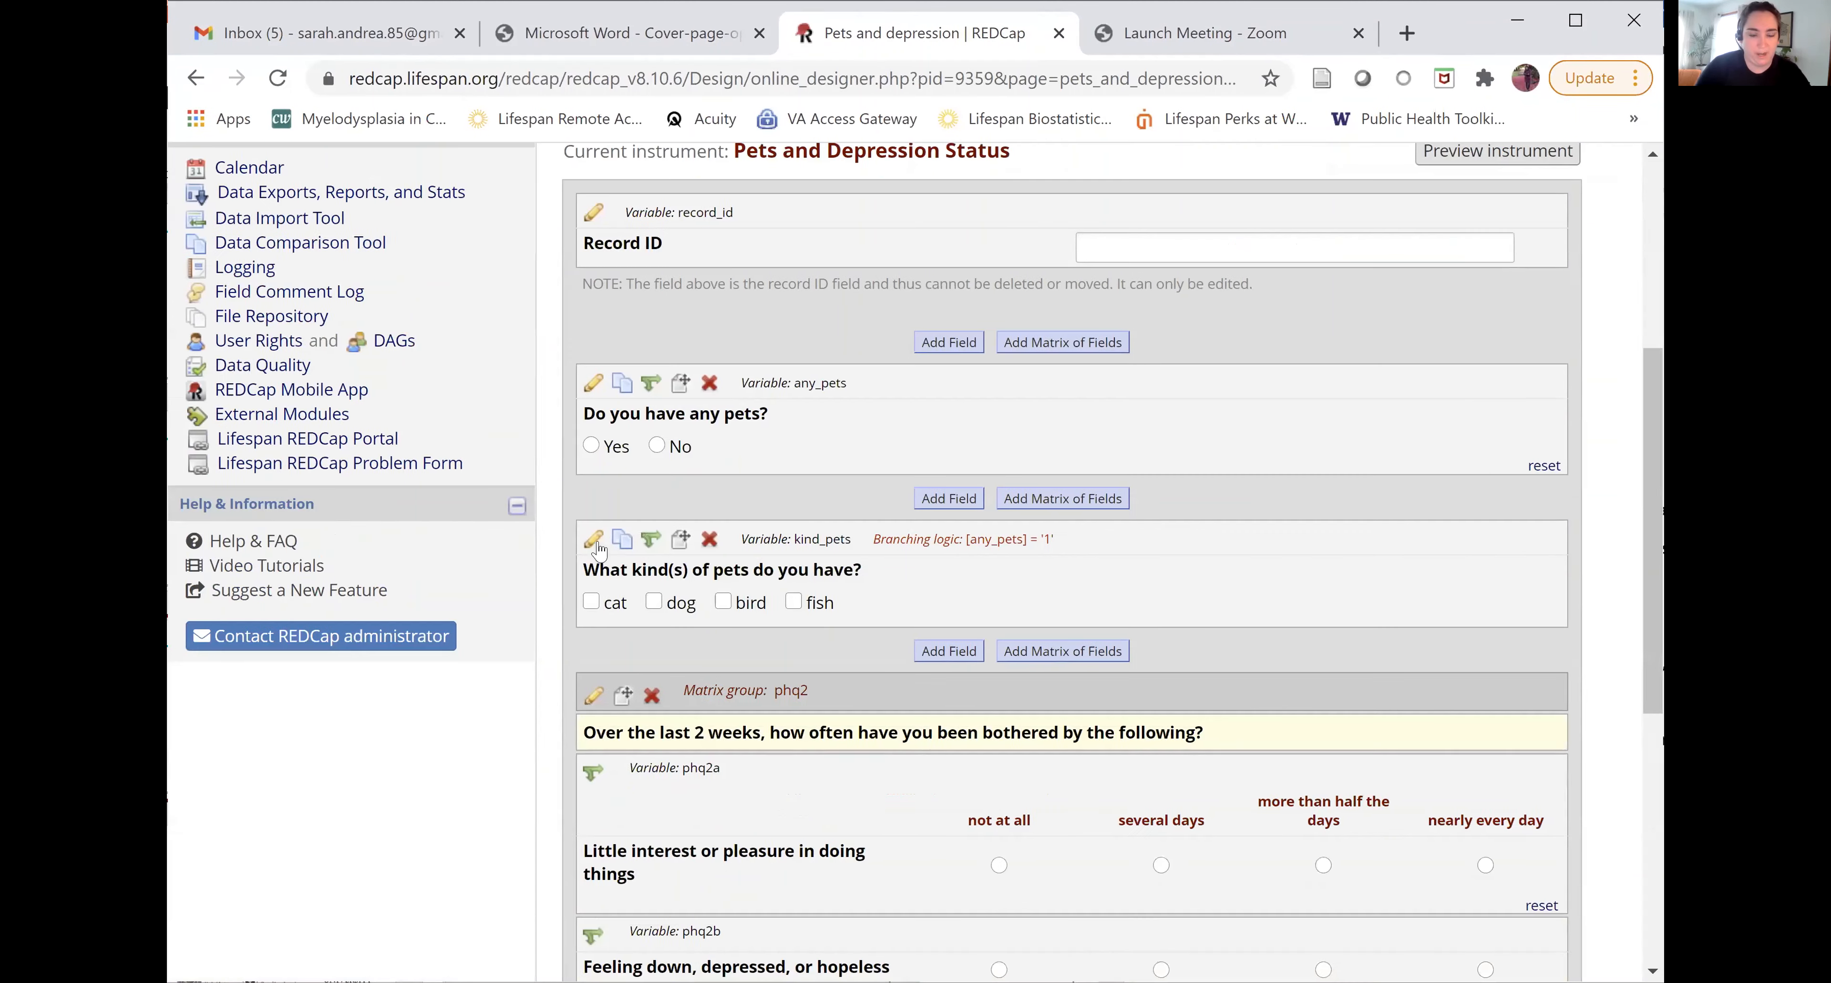
pyautogui.click(595, 541)
pyautogui.click(581, 646)
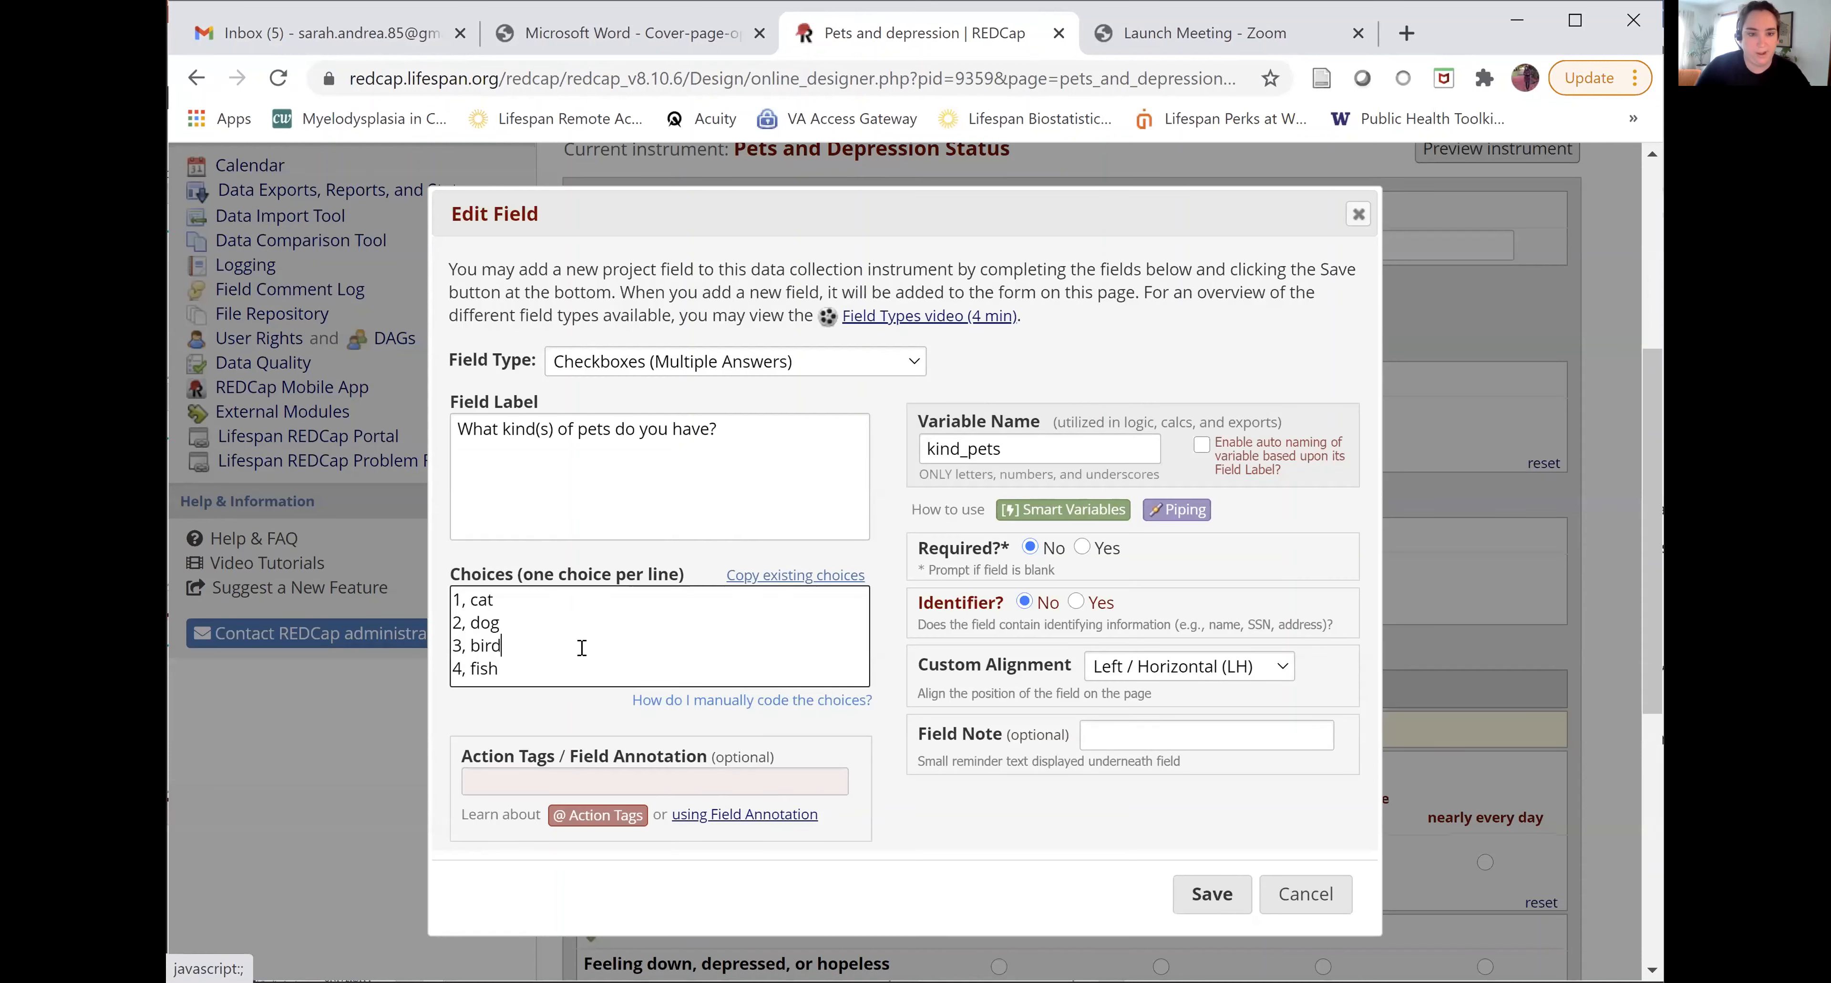
pyautogui.click(575, 671)
pyautogui.press('Return')
pyautogui.write('5, not listed')
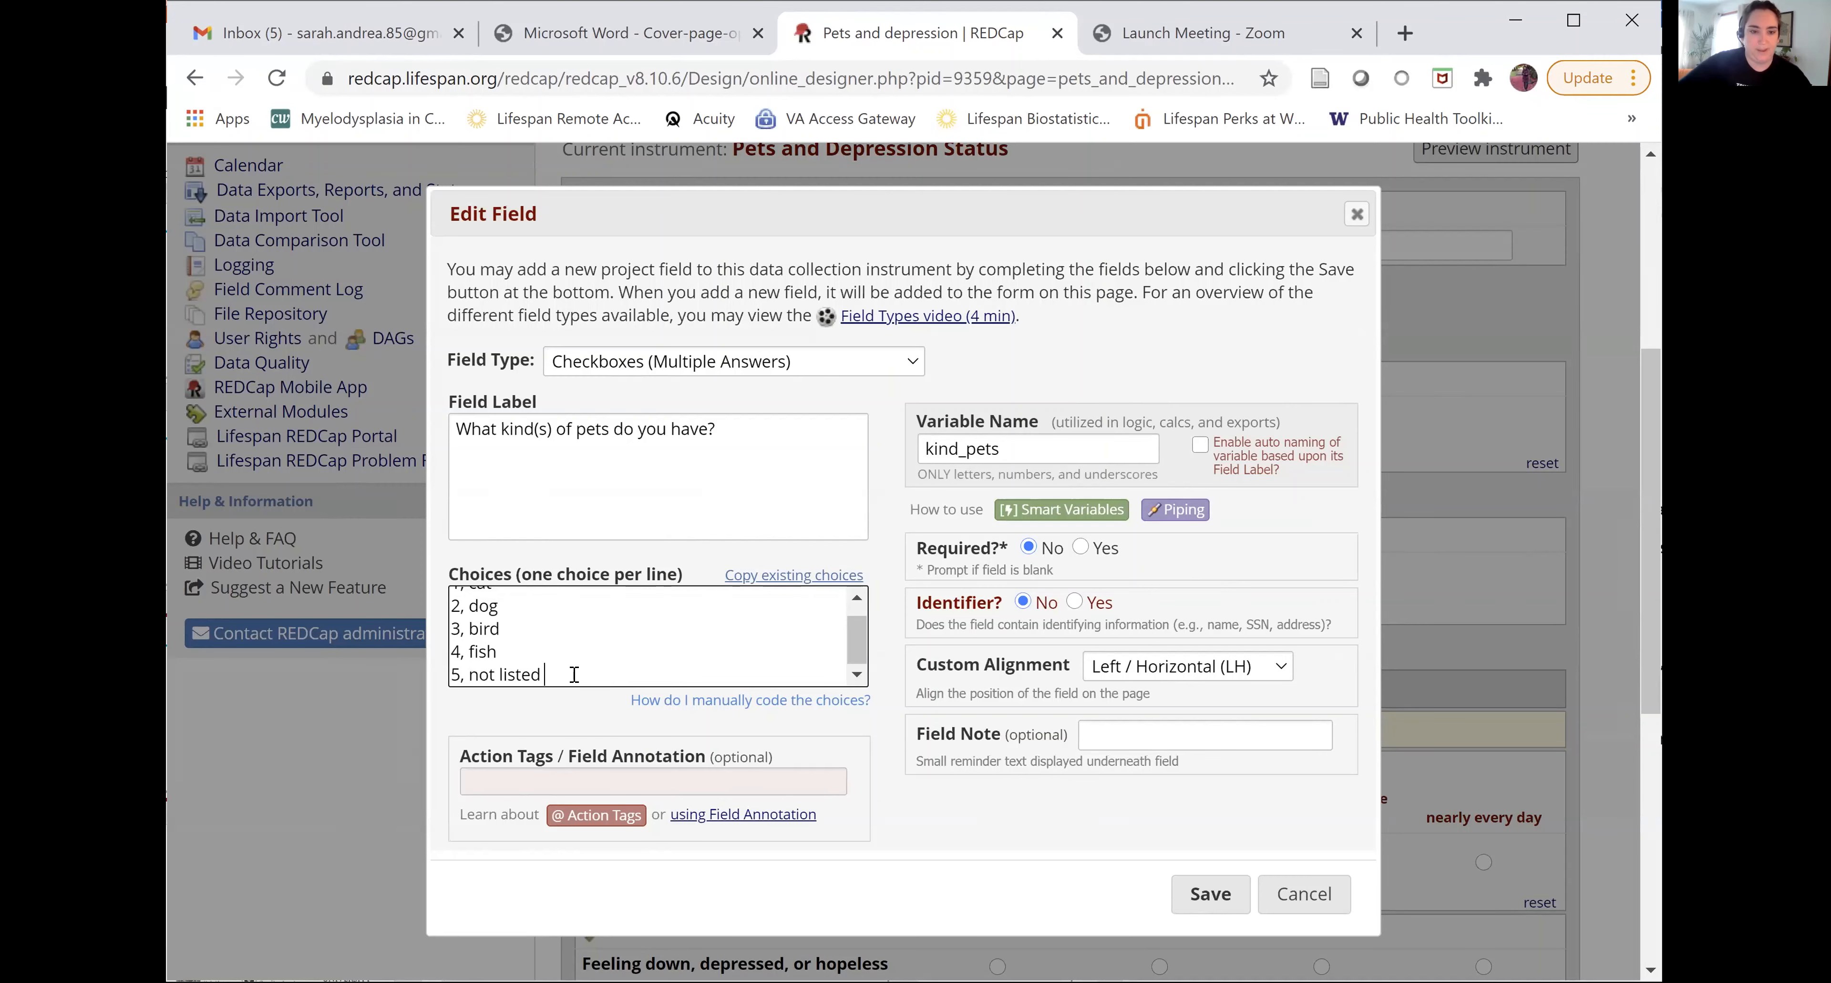
pyautogui.write(' - specify')
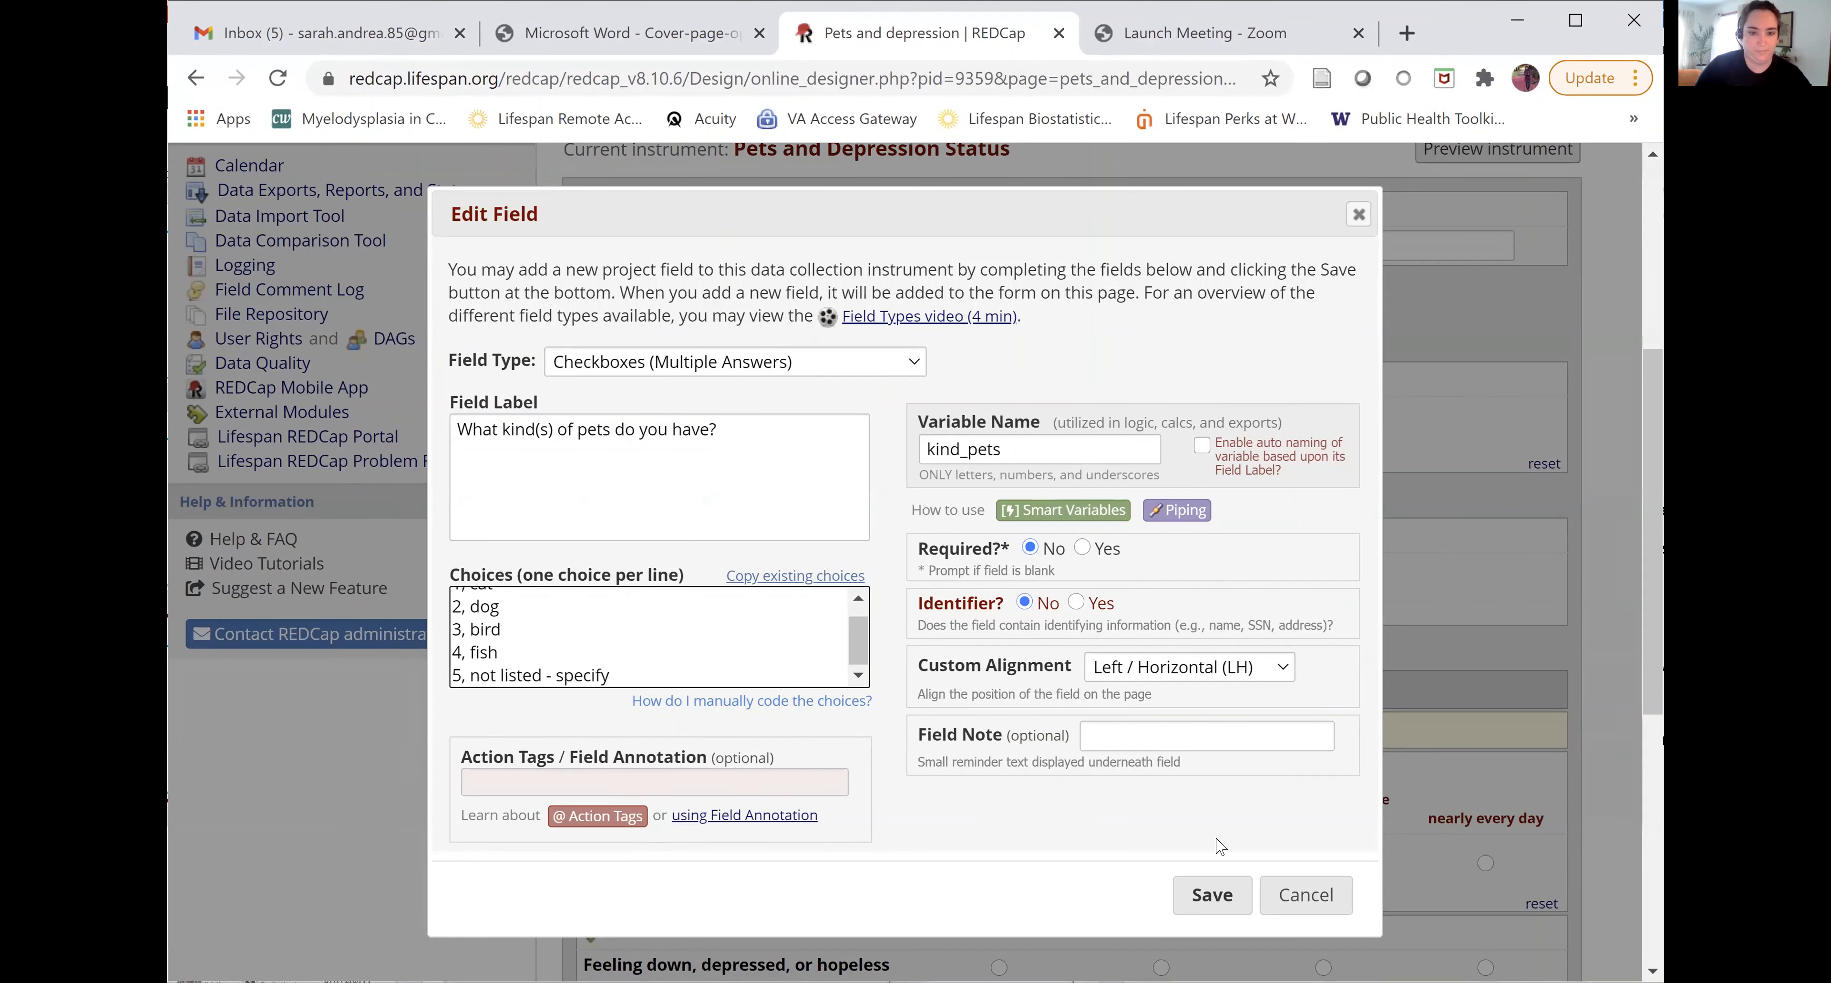
pyautogui.click(1222, 894)
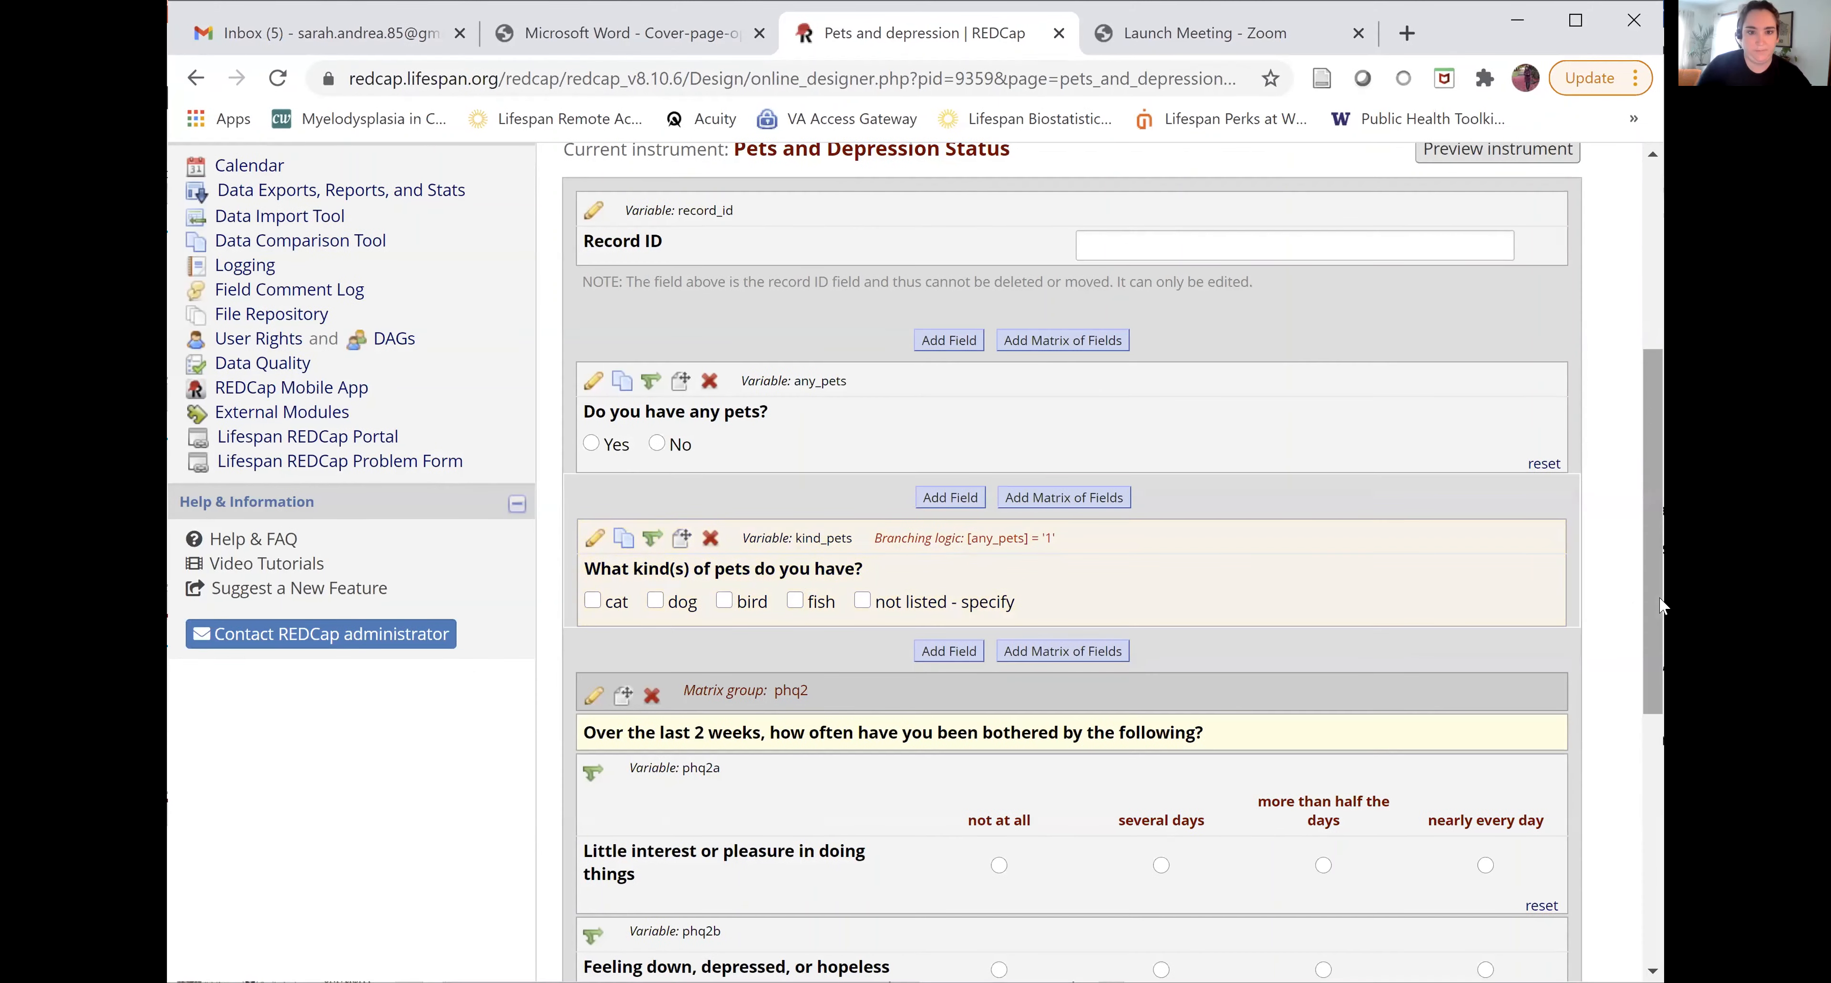
pyautogui.scroll(-3, 1639, 714)
pyautogui.scroll(-3, 1620, 818)
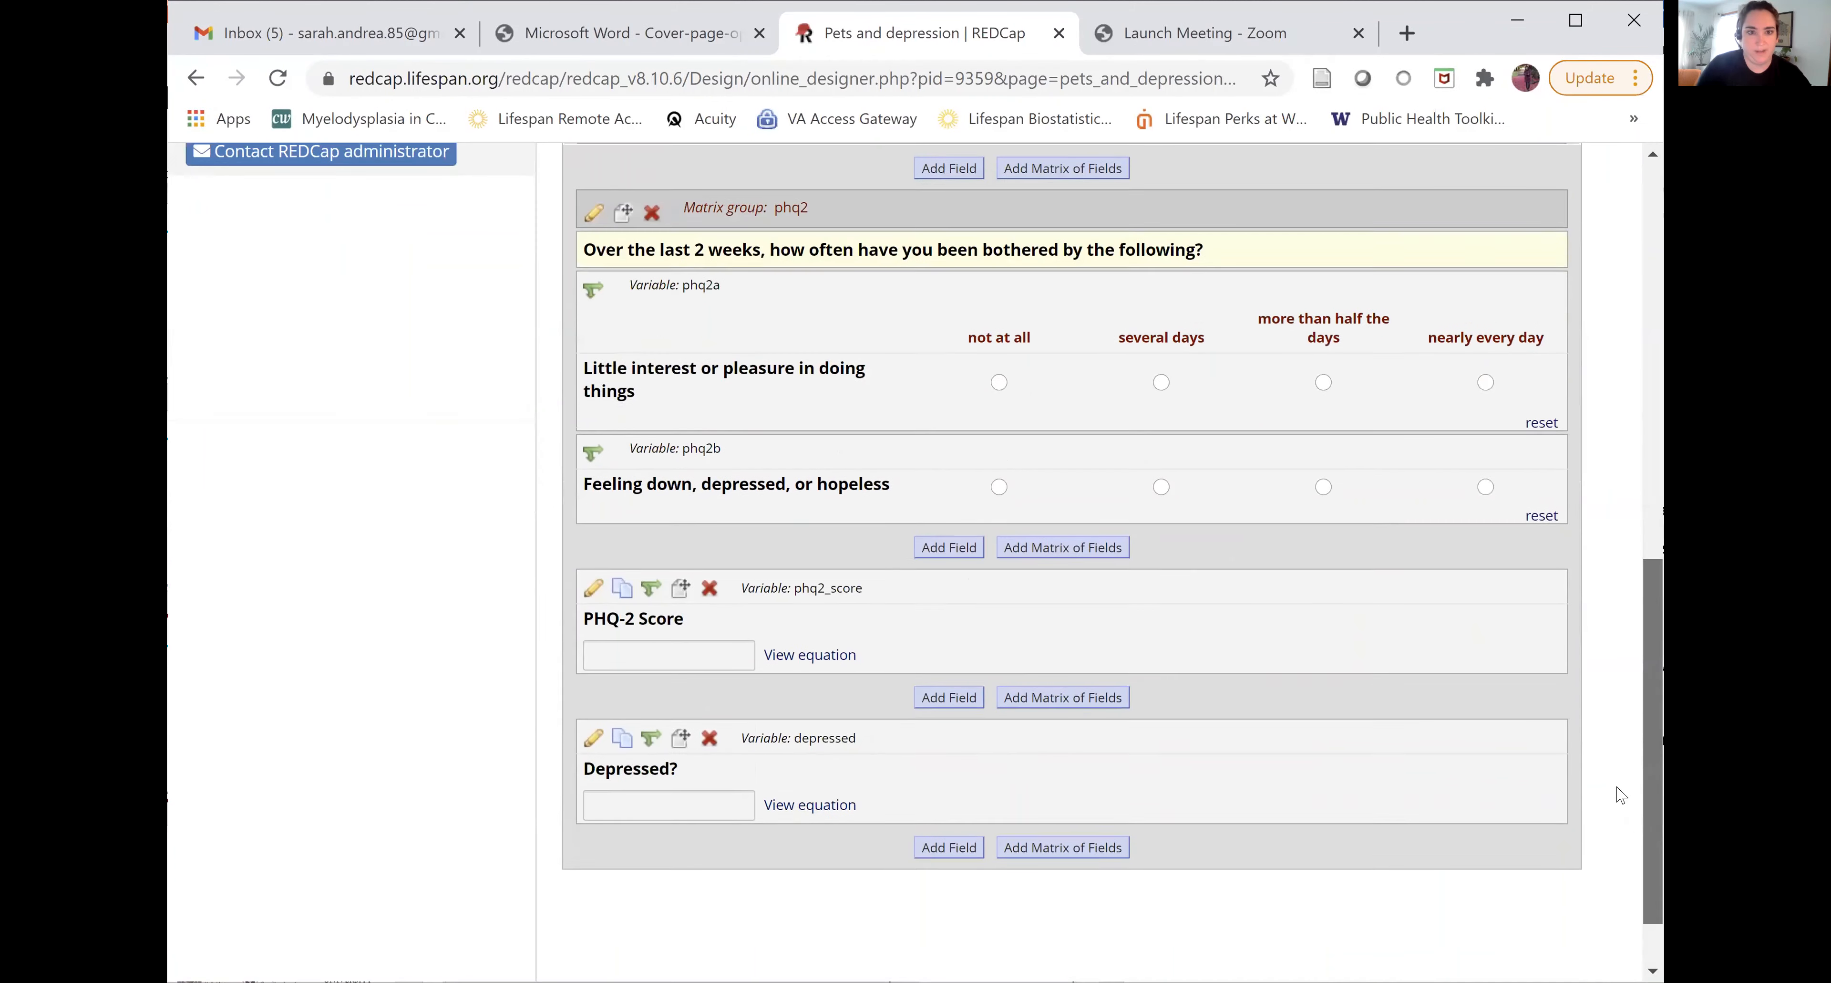
# Step: Start a new text box field directly below the kind_pets question with the label "Specify other kind of pet"
pyautogui.scroll(5, 1606, 761)
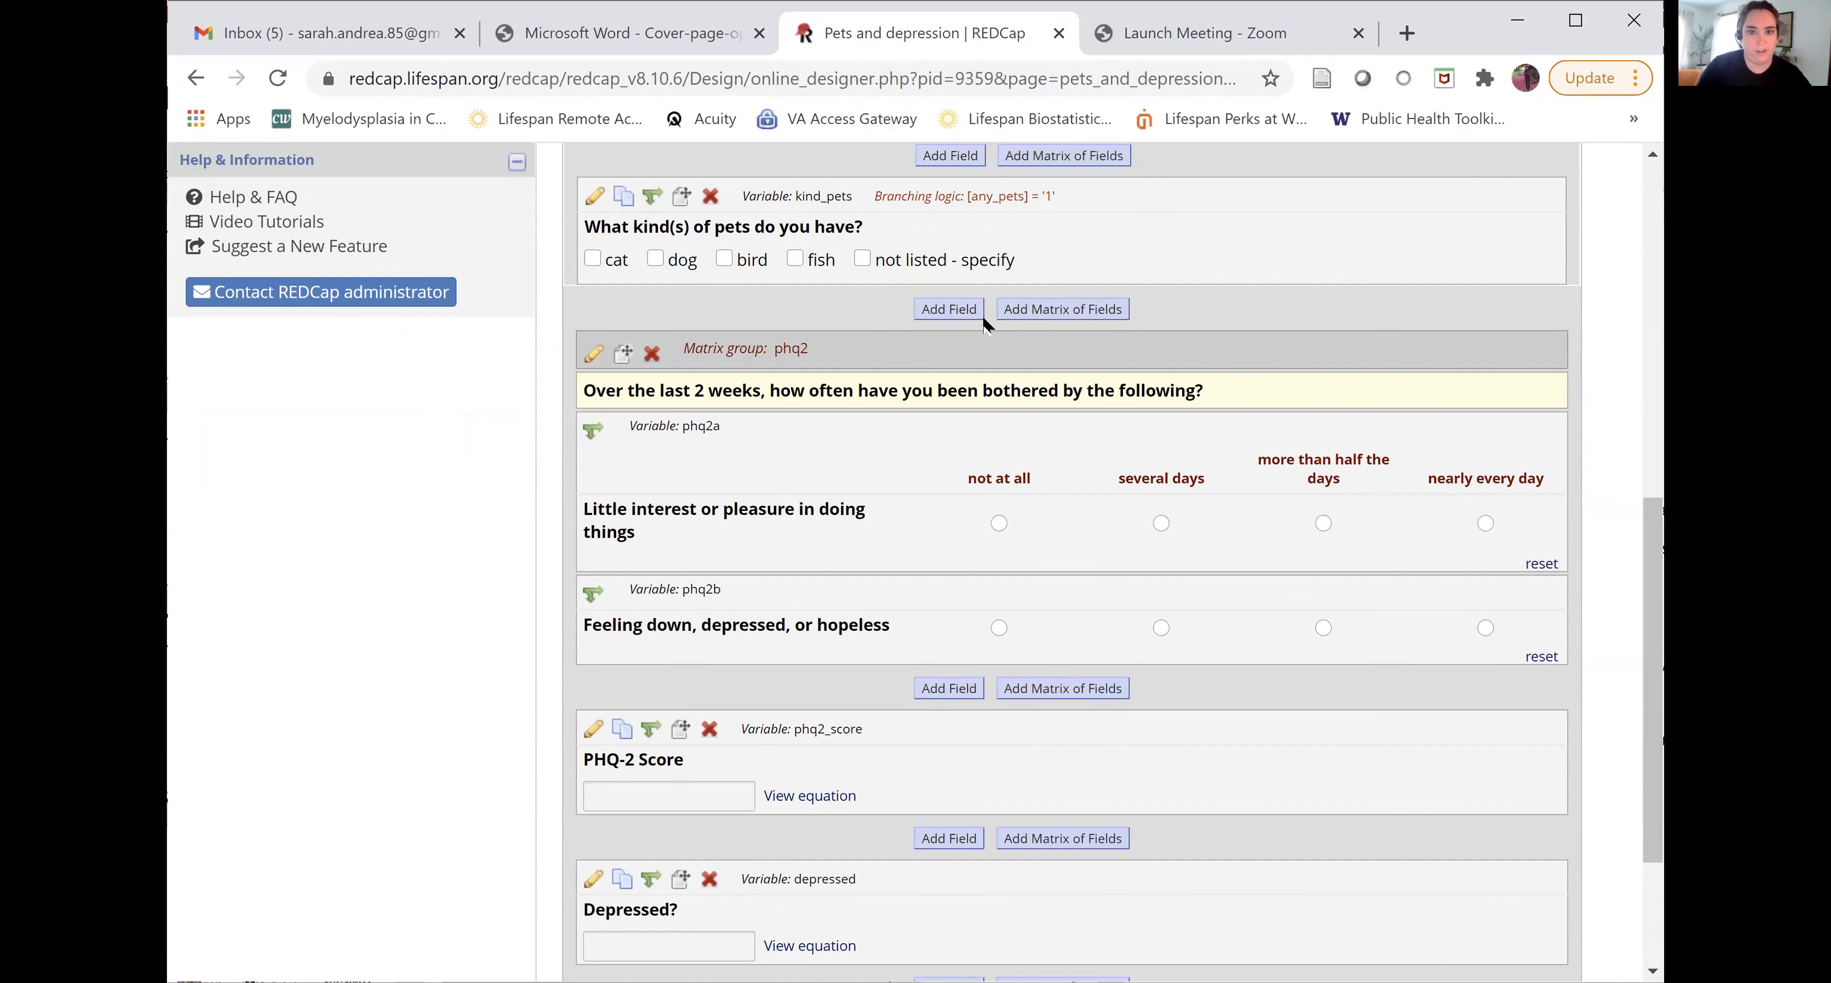
pyautogui.click(960, 316)
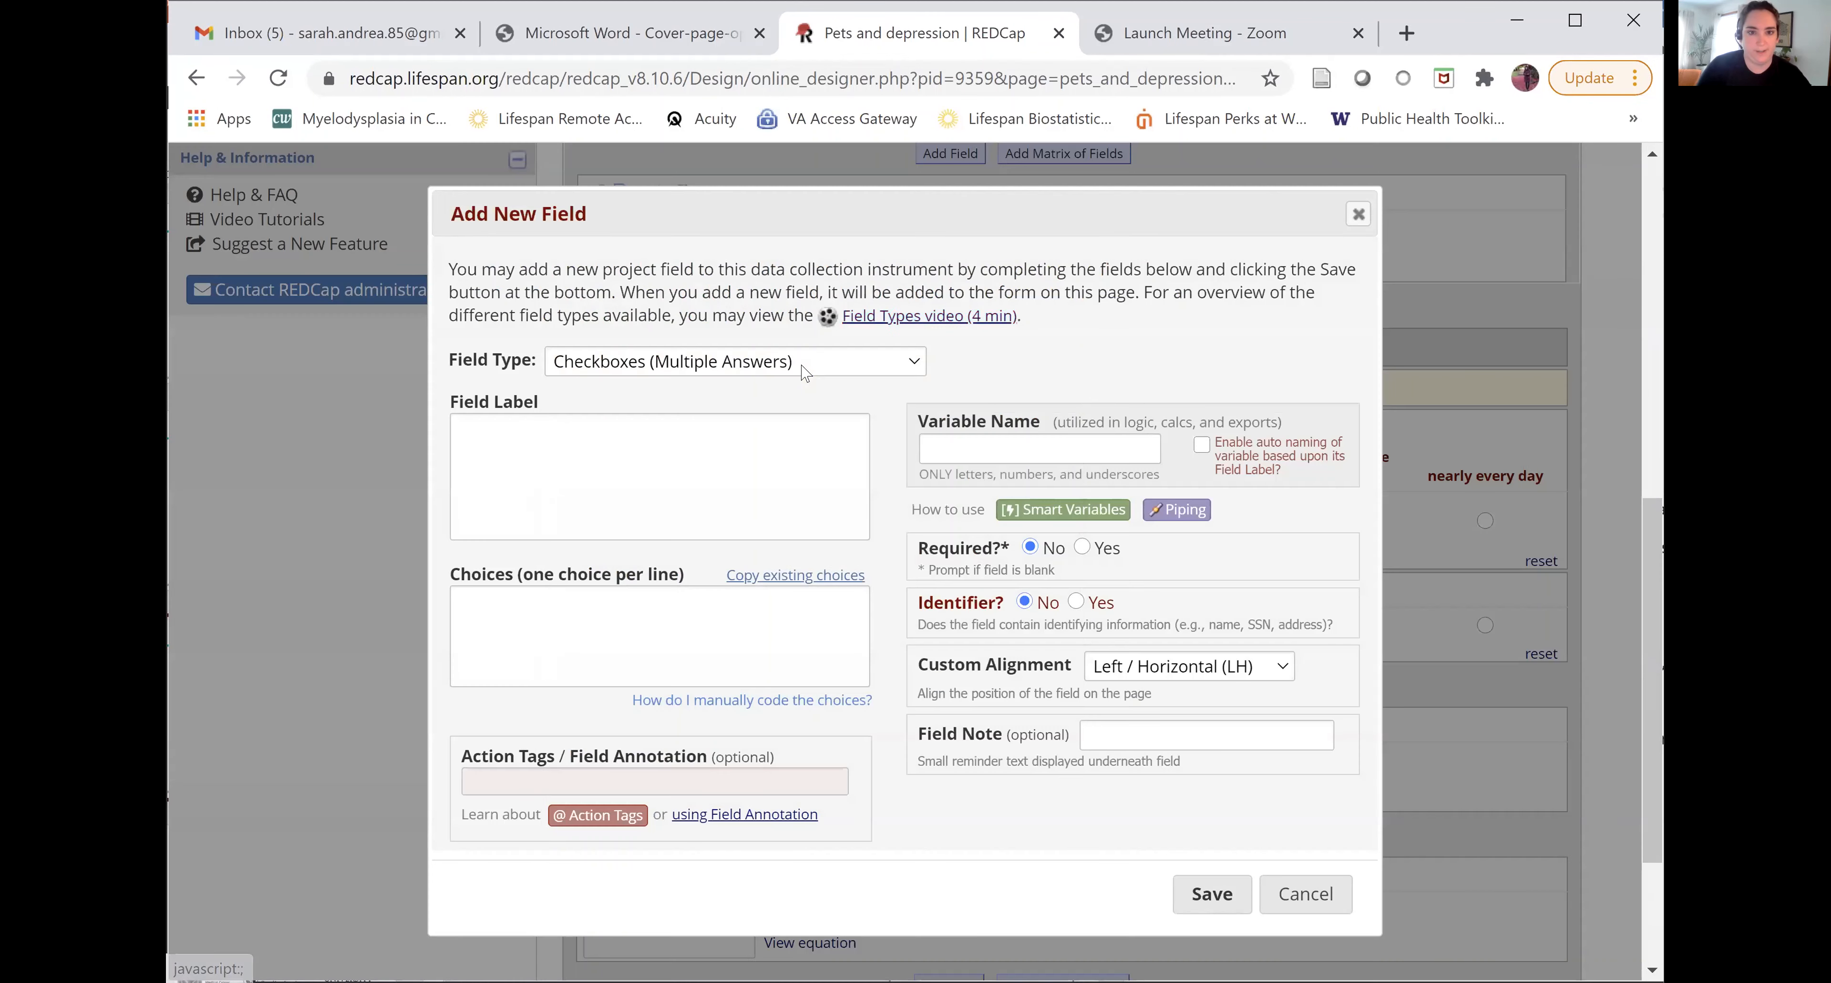
pyautogui.click(753, 361)
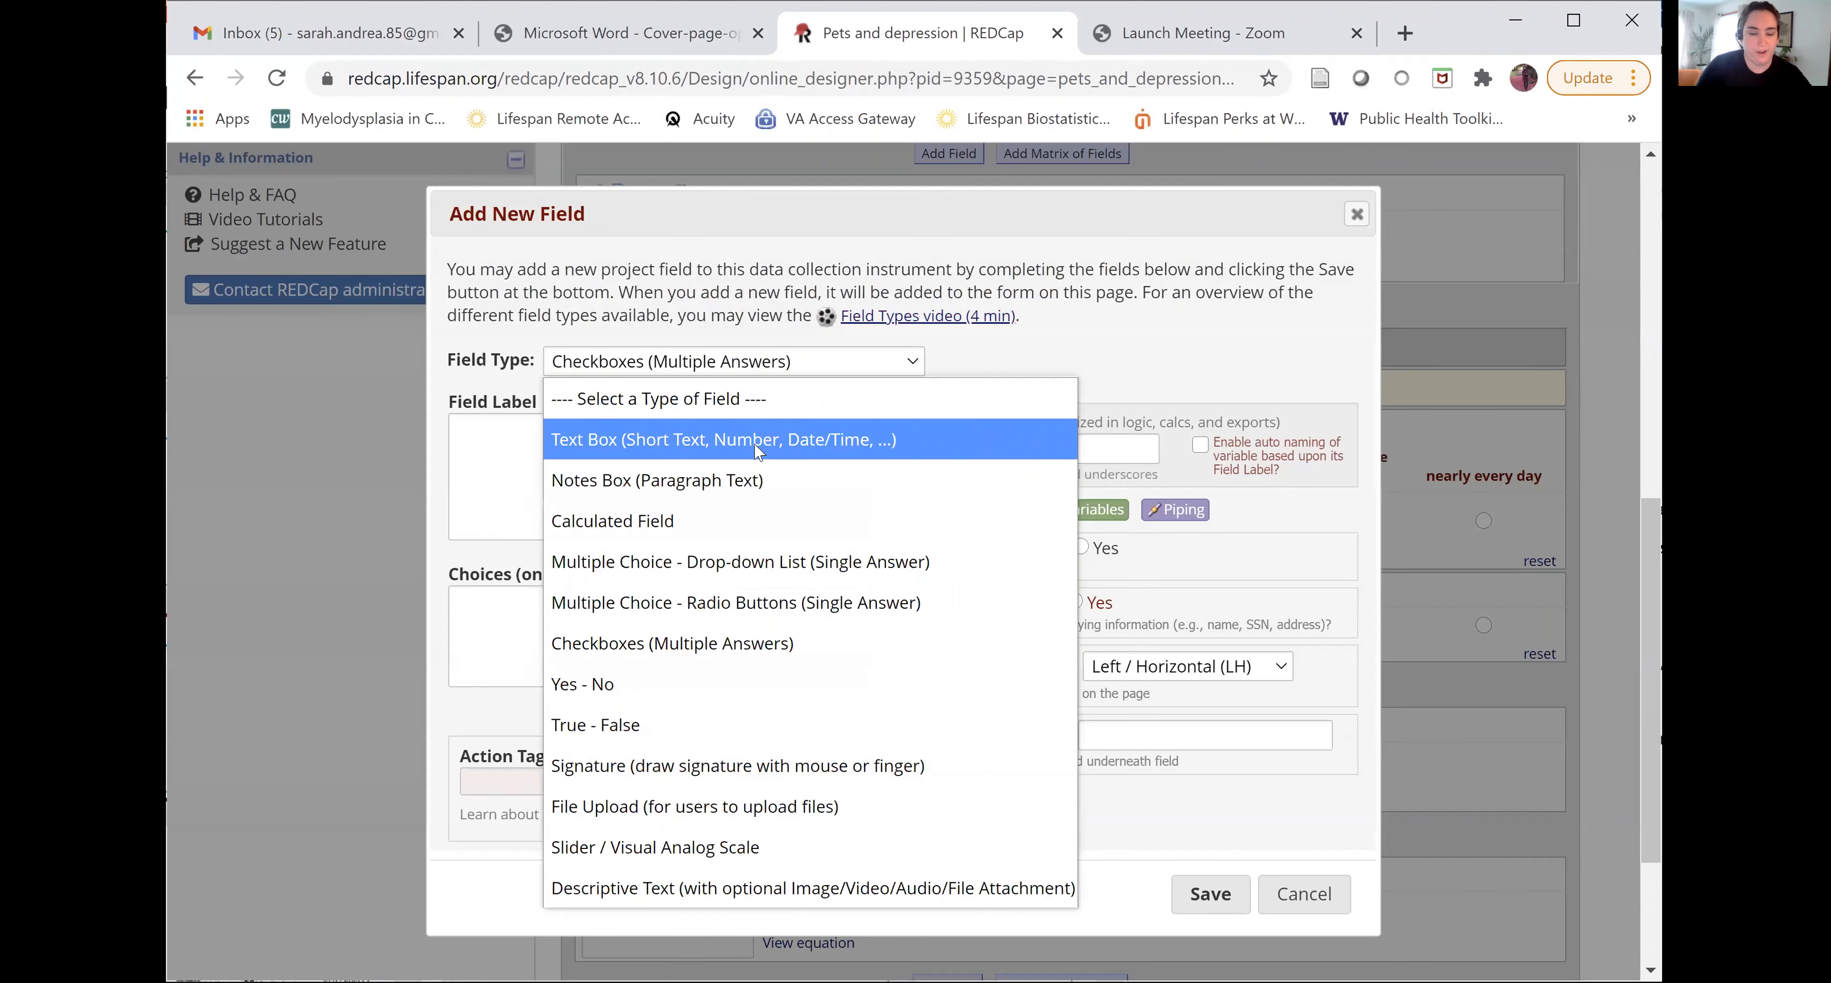
pyautogui.click(757, 449)
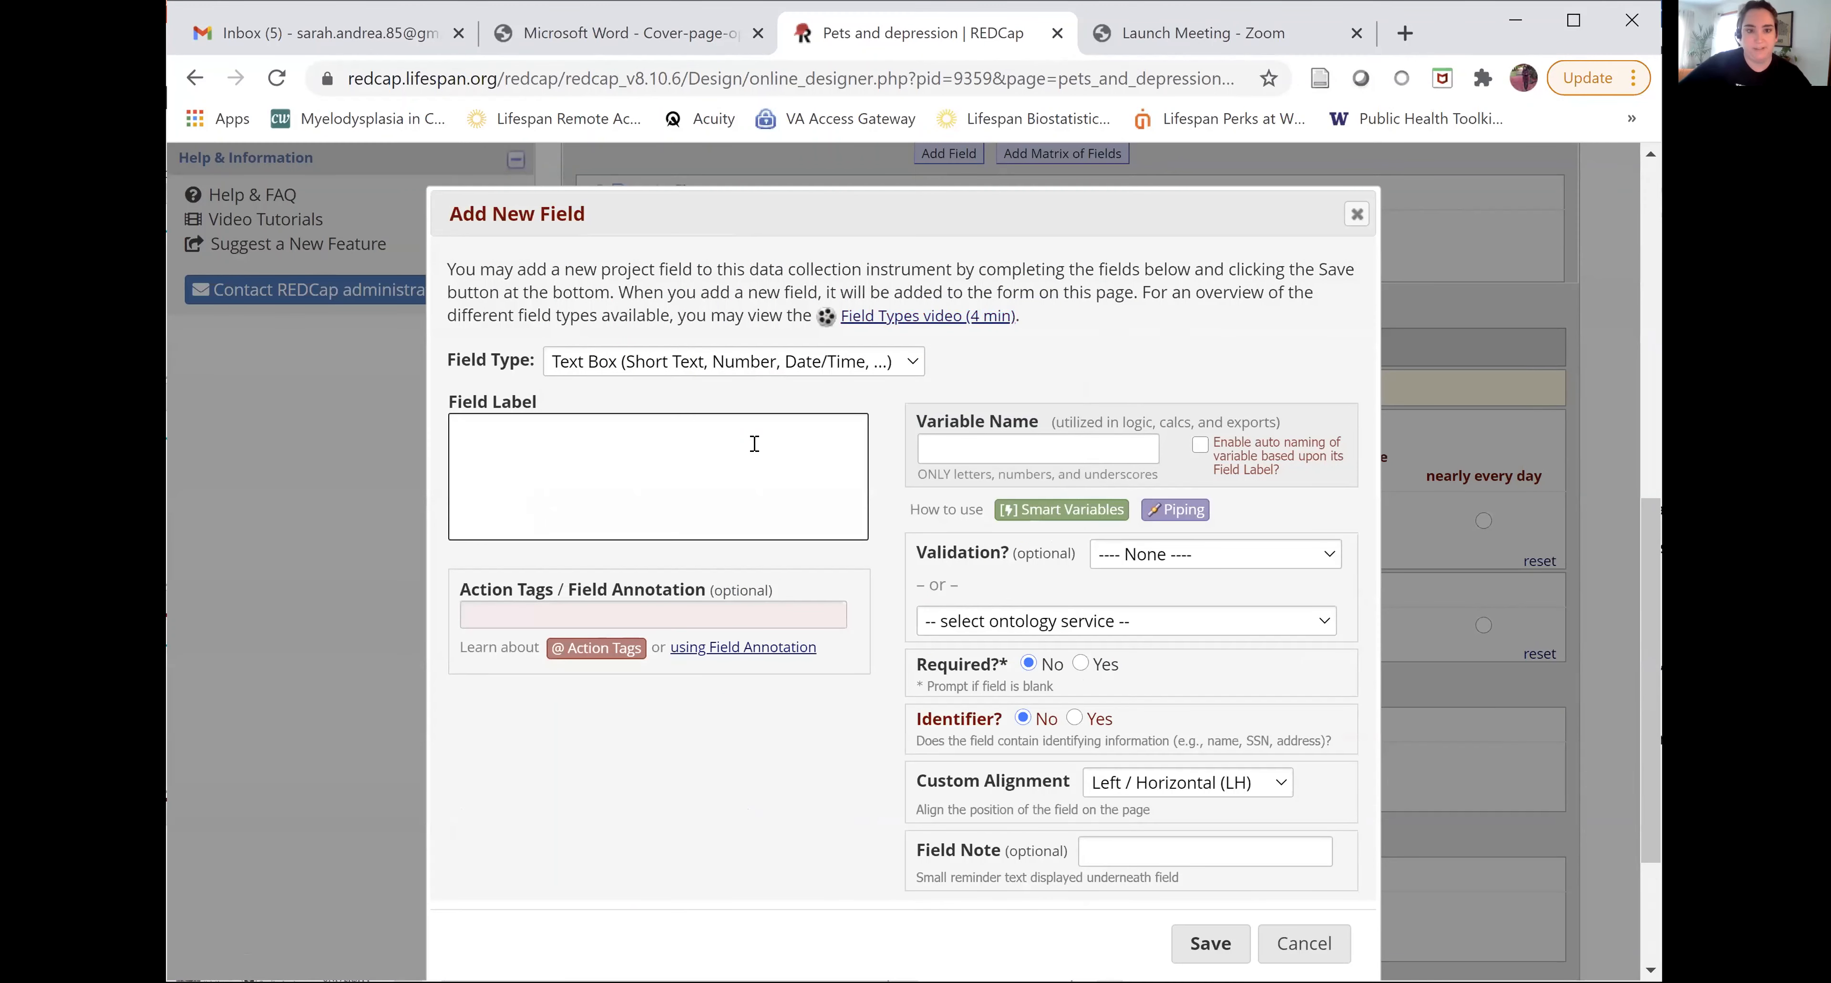
pyautogui.write('Specify other ')
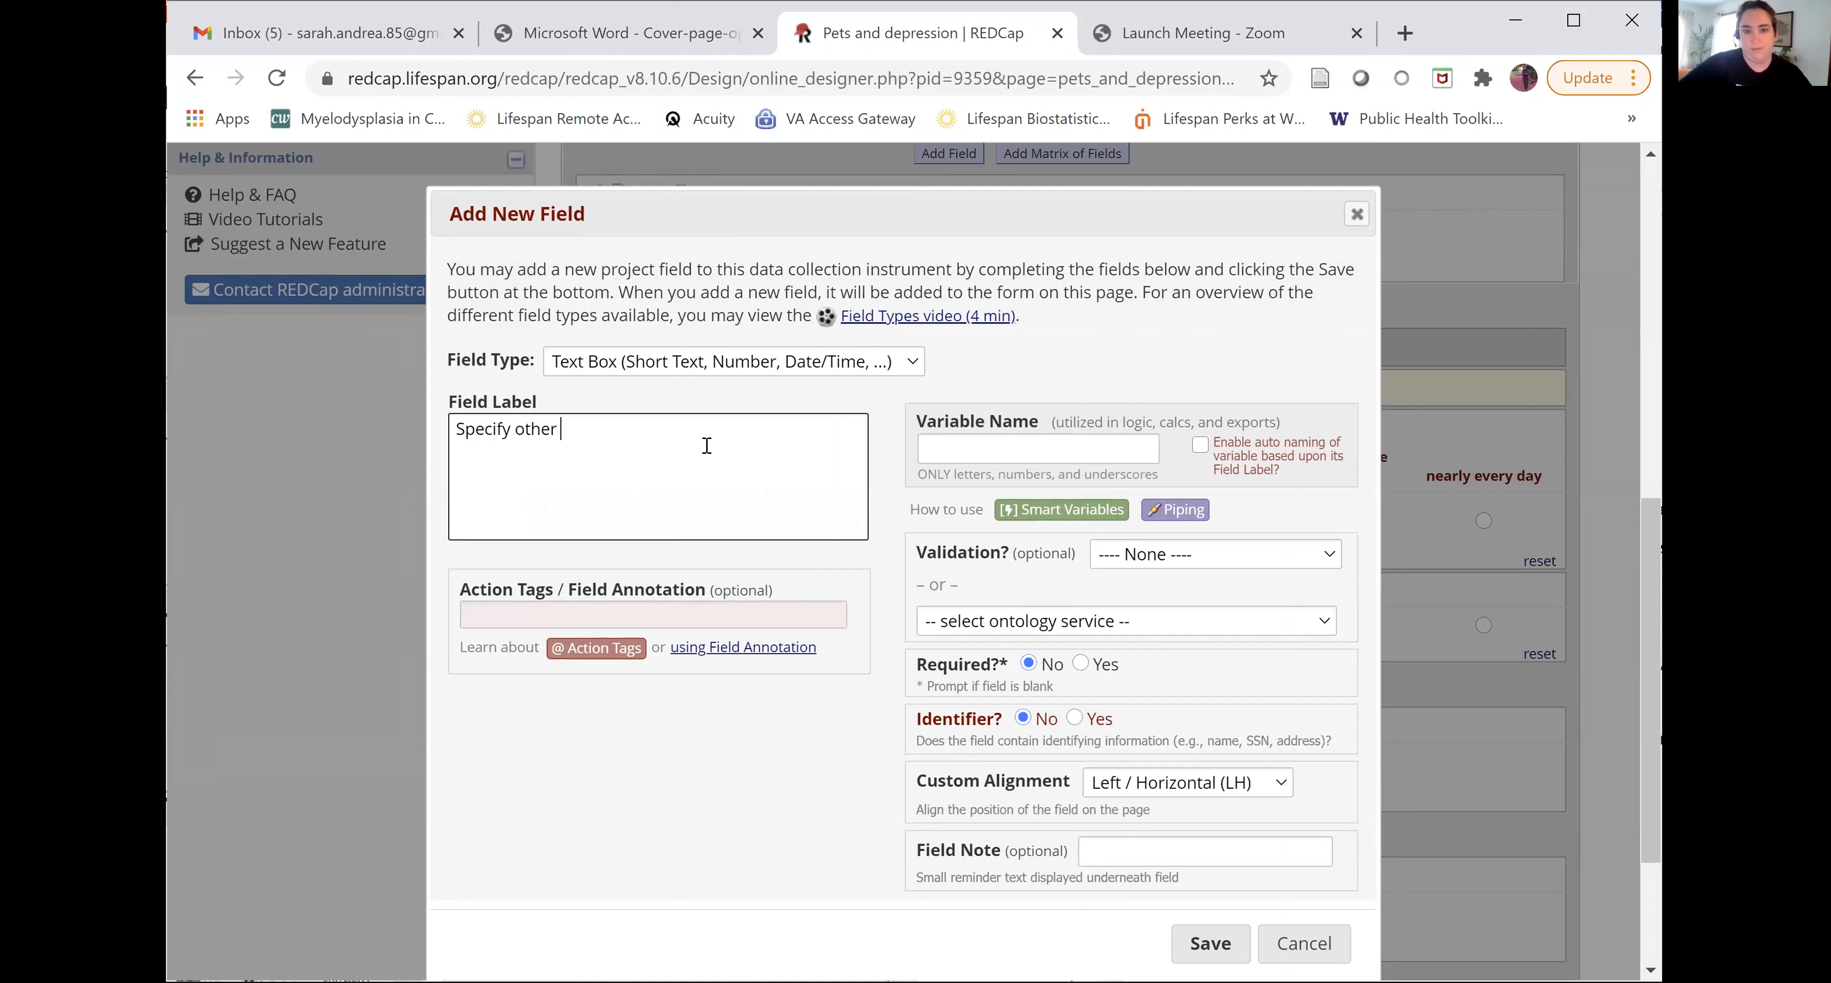
pyautogui.write('kind of pet')
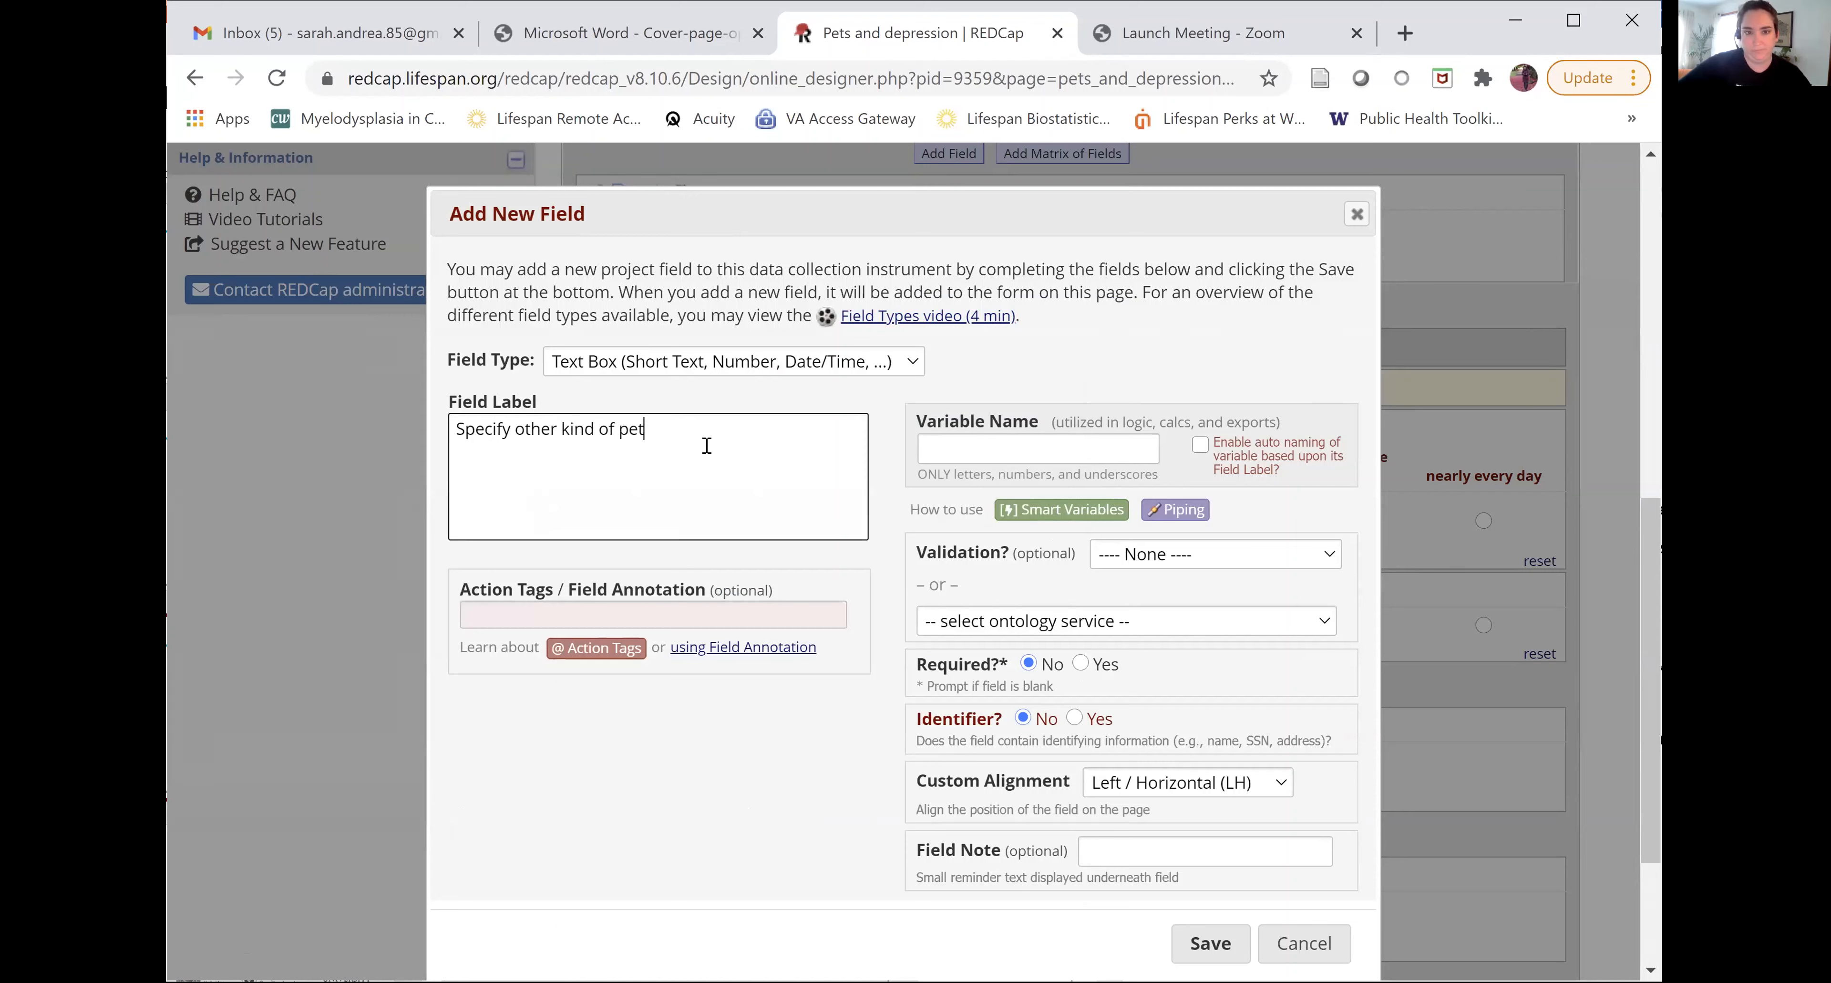
# Step: Give the new text box field the variable name pet_other and save it
pyautogui.click(956, 440)
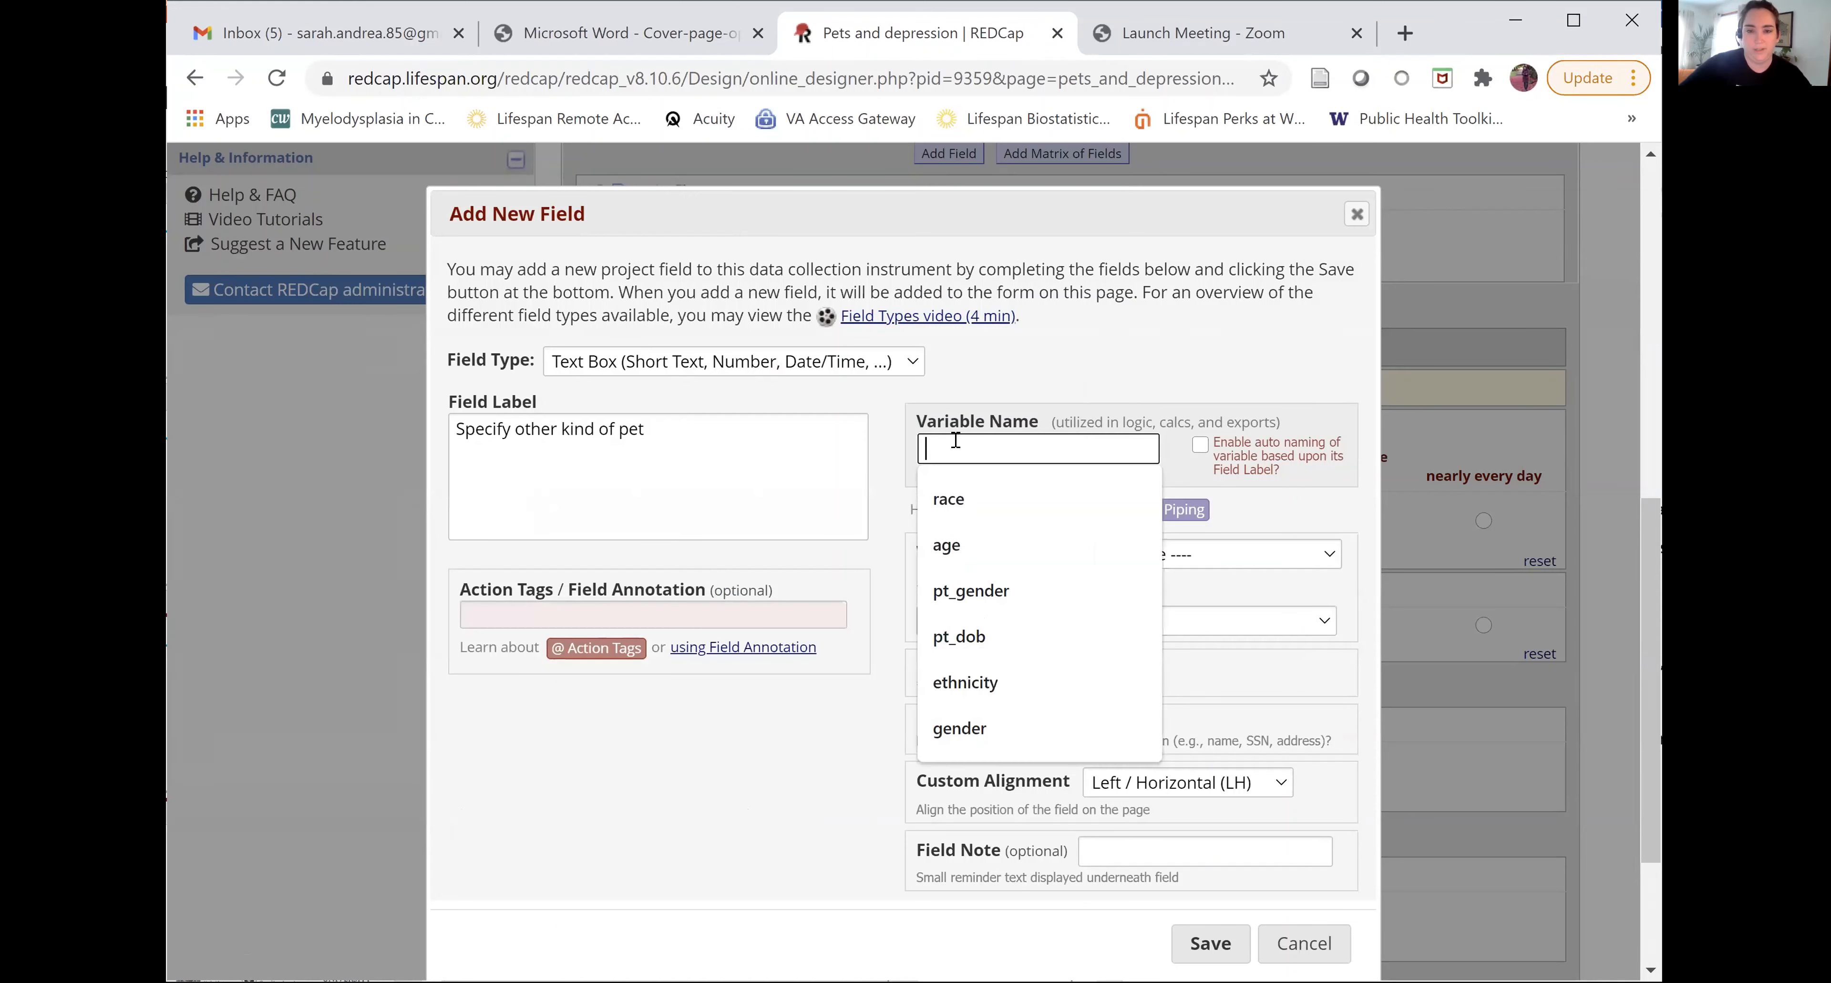
pyautogui.write('oth')
pyautogui.press('BackSpace')
pyautogui.press('BackSpace')
pyautogui.press('BackSpace')
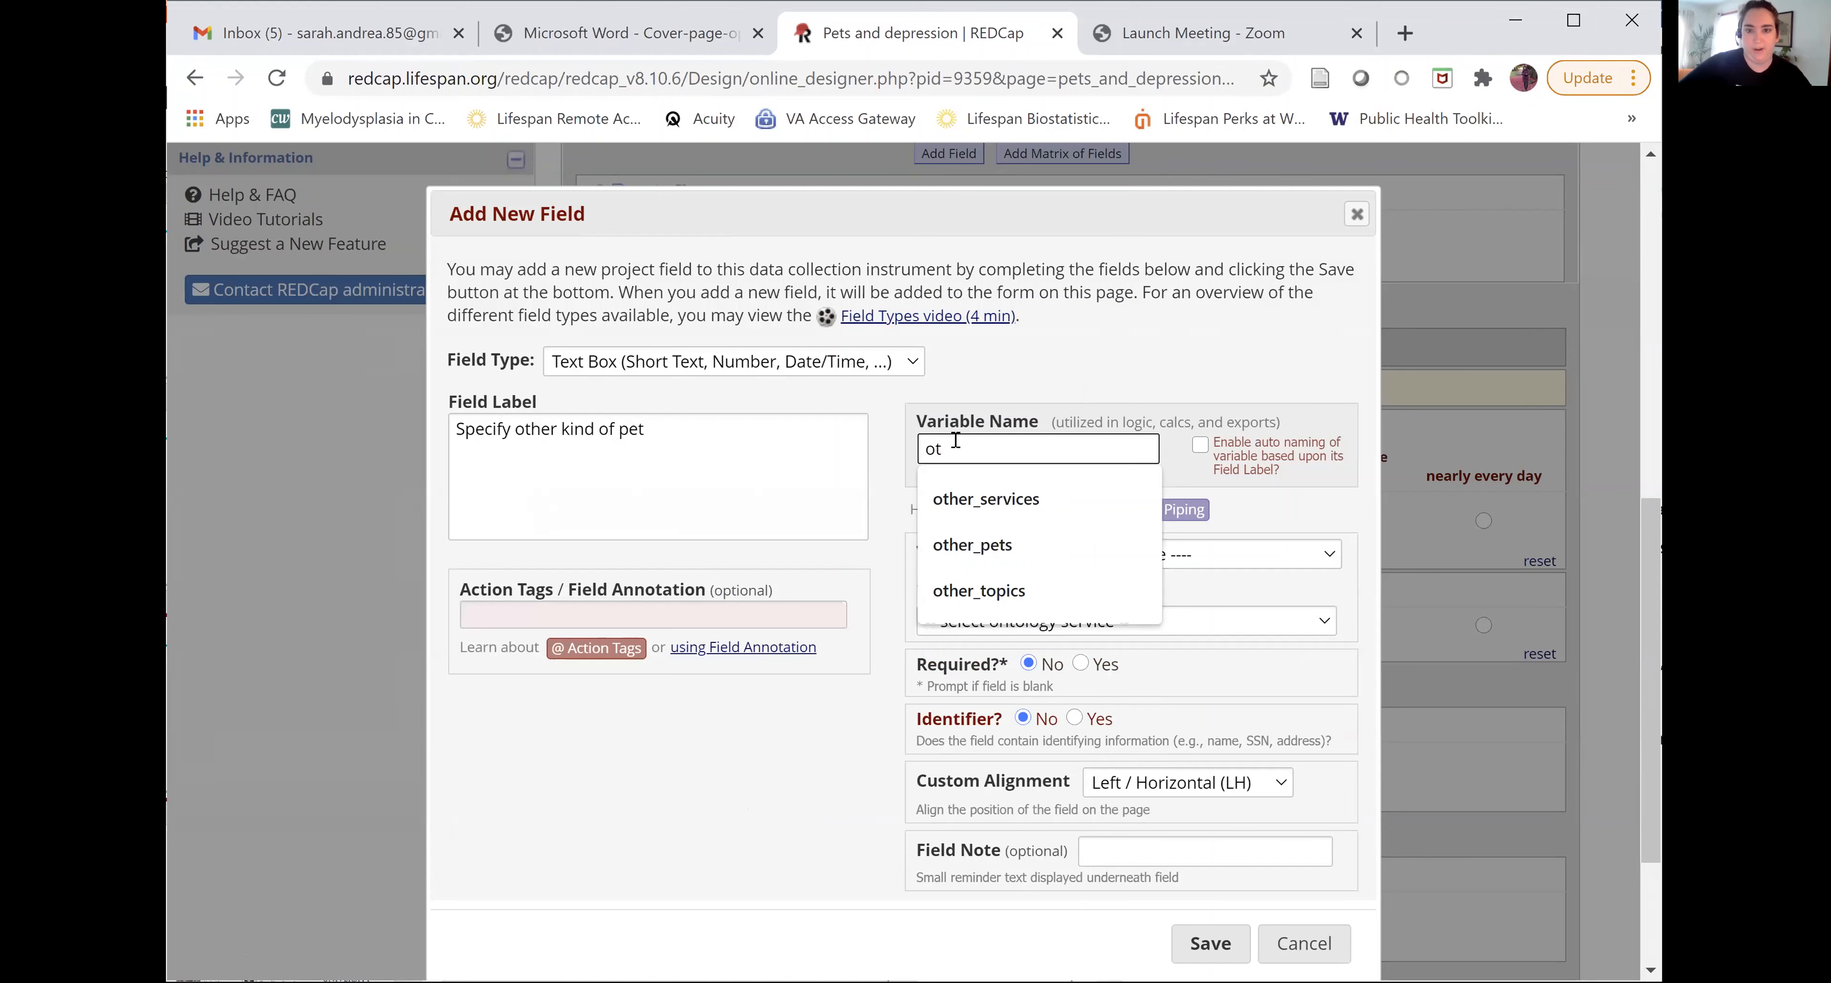
pyautogui.write('pet_')
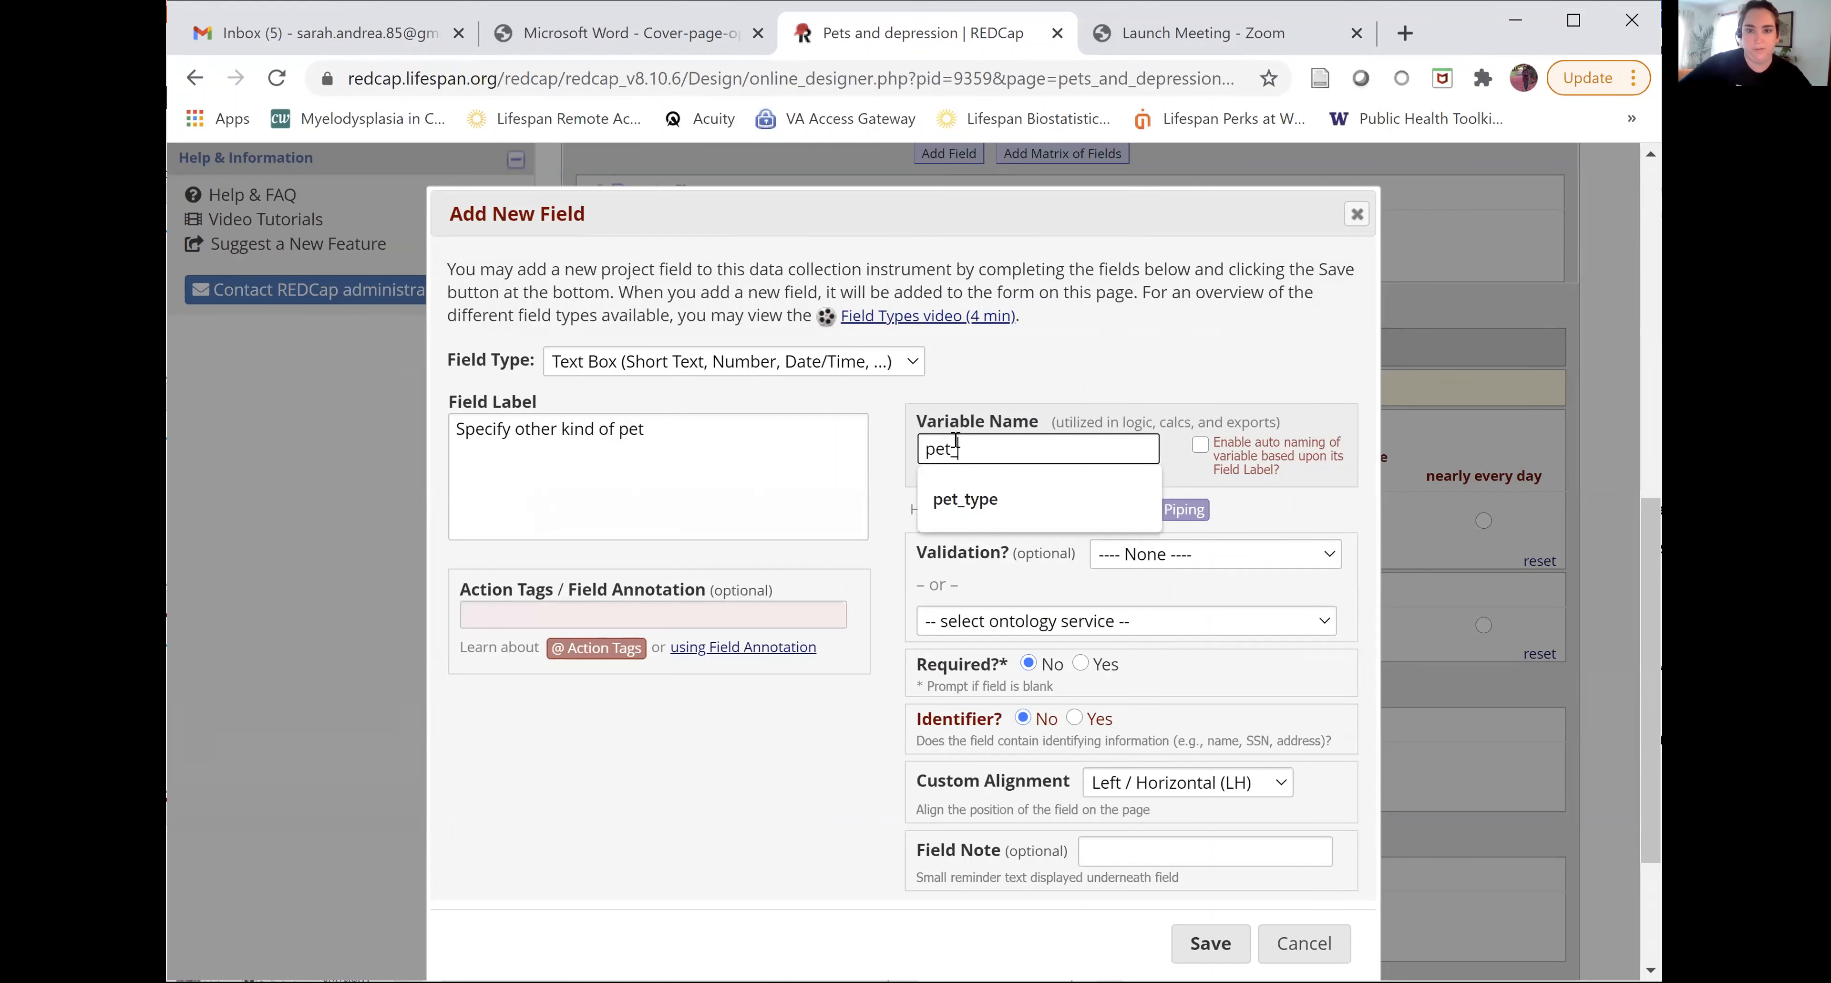
pyautogui.write('other')
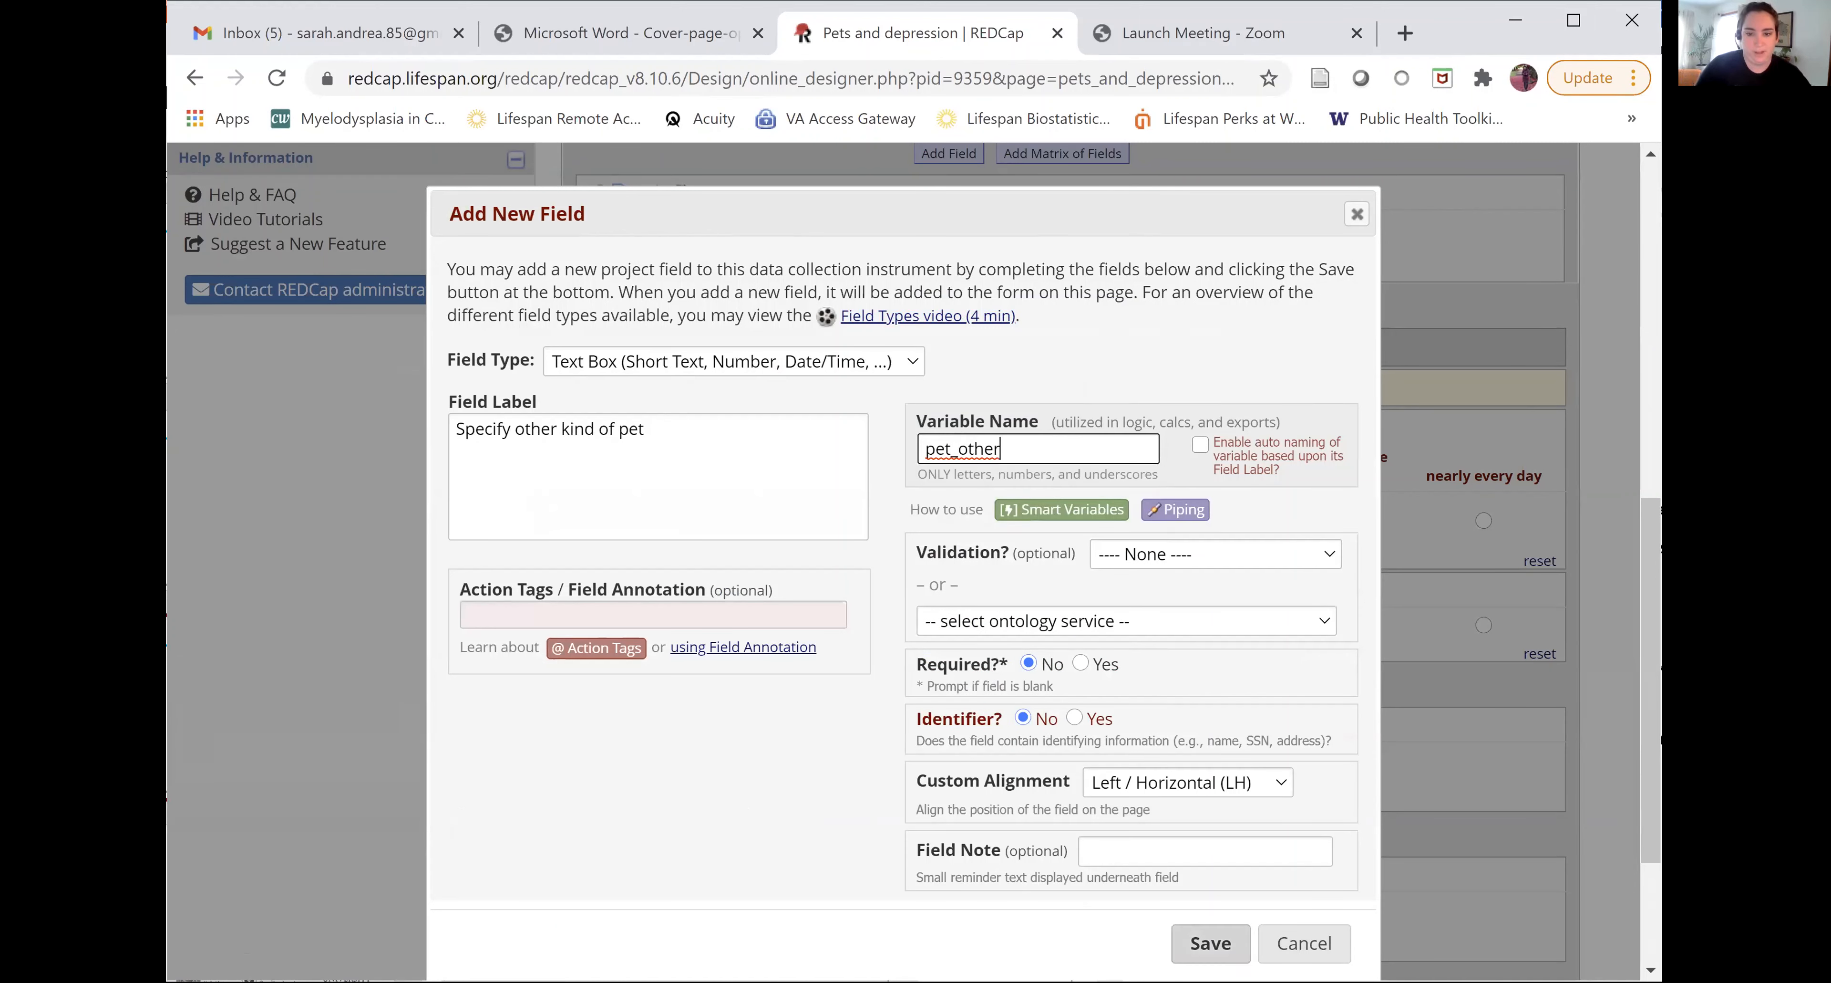
pyautogui.click(1227, 952)
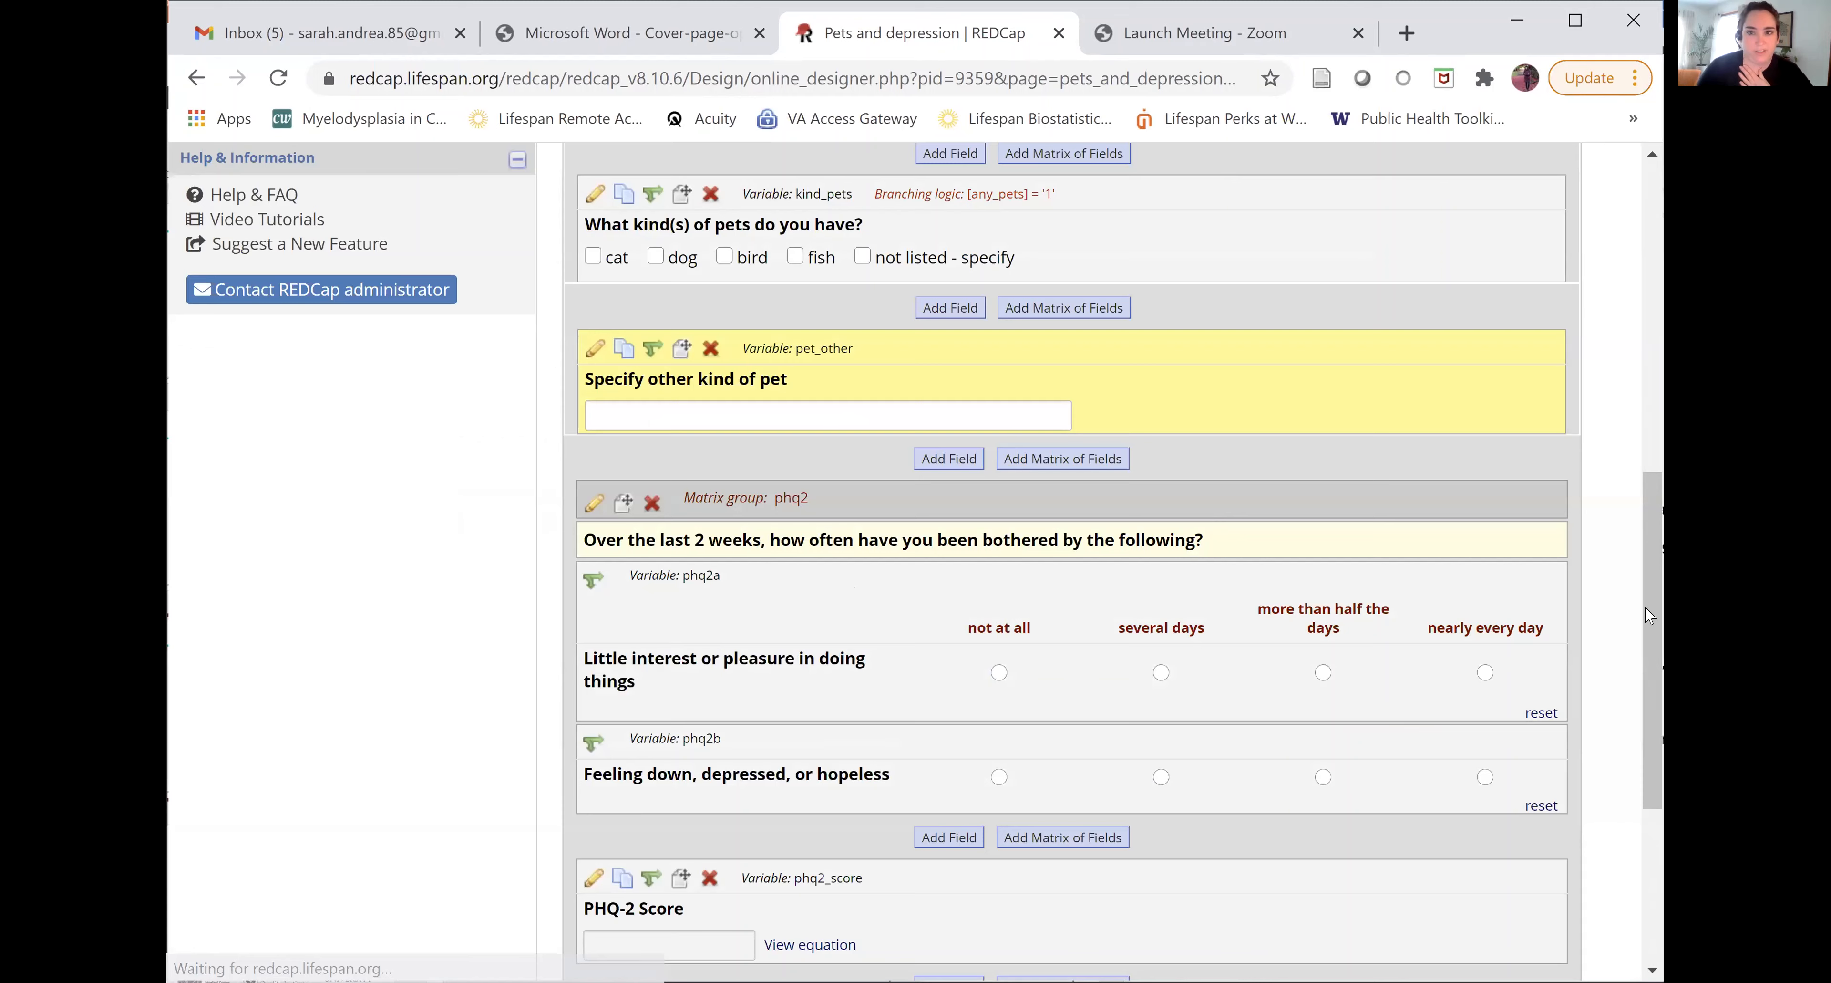
# Step: Add branching logic with the Drag-N-Drop Logic Builder to show pet_other only if kind_pets = not listed - specify (5), and save it
pyautogui.scroll(3, 688, 610)
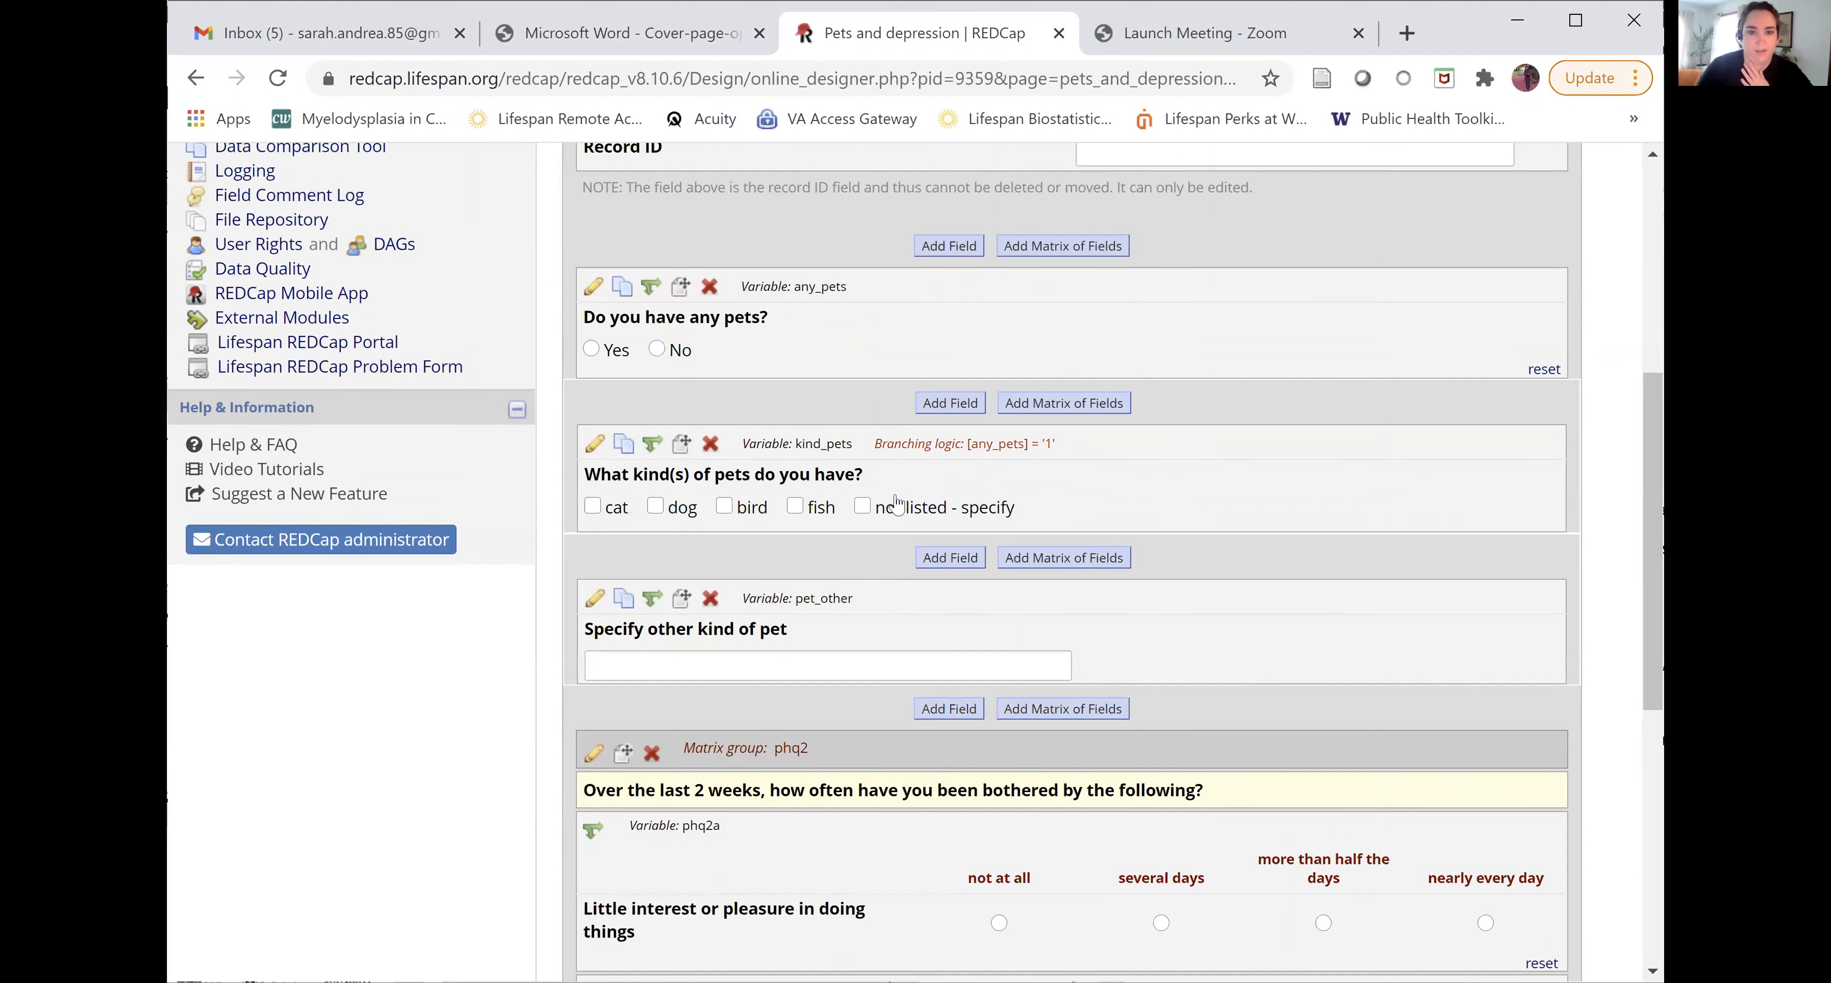
pyautogui.click(654, 599)
pyautogui.click(653, 510)
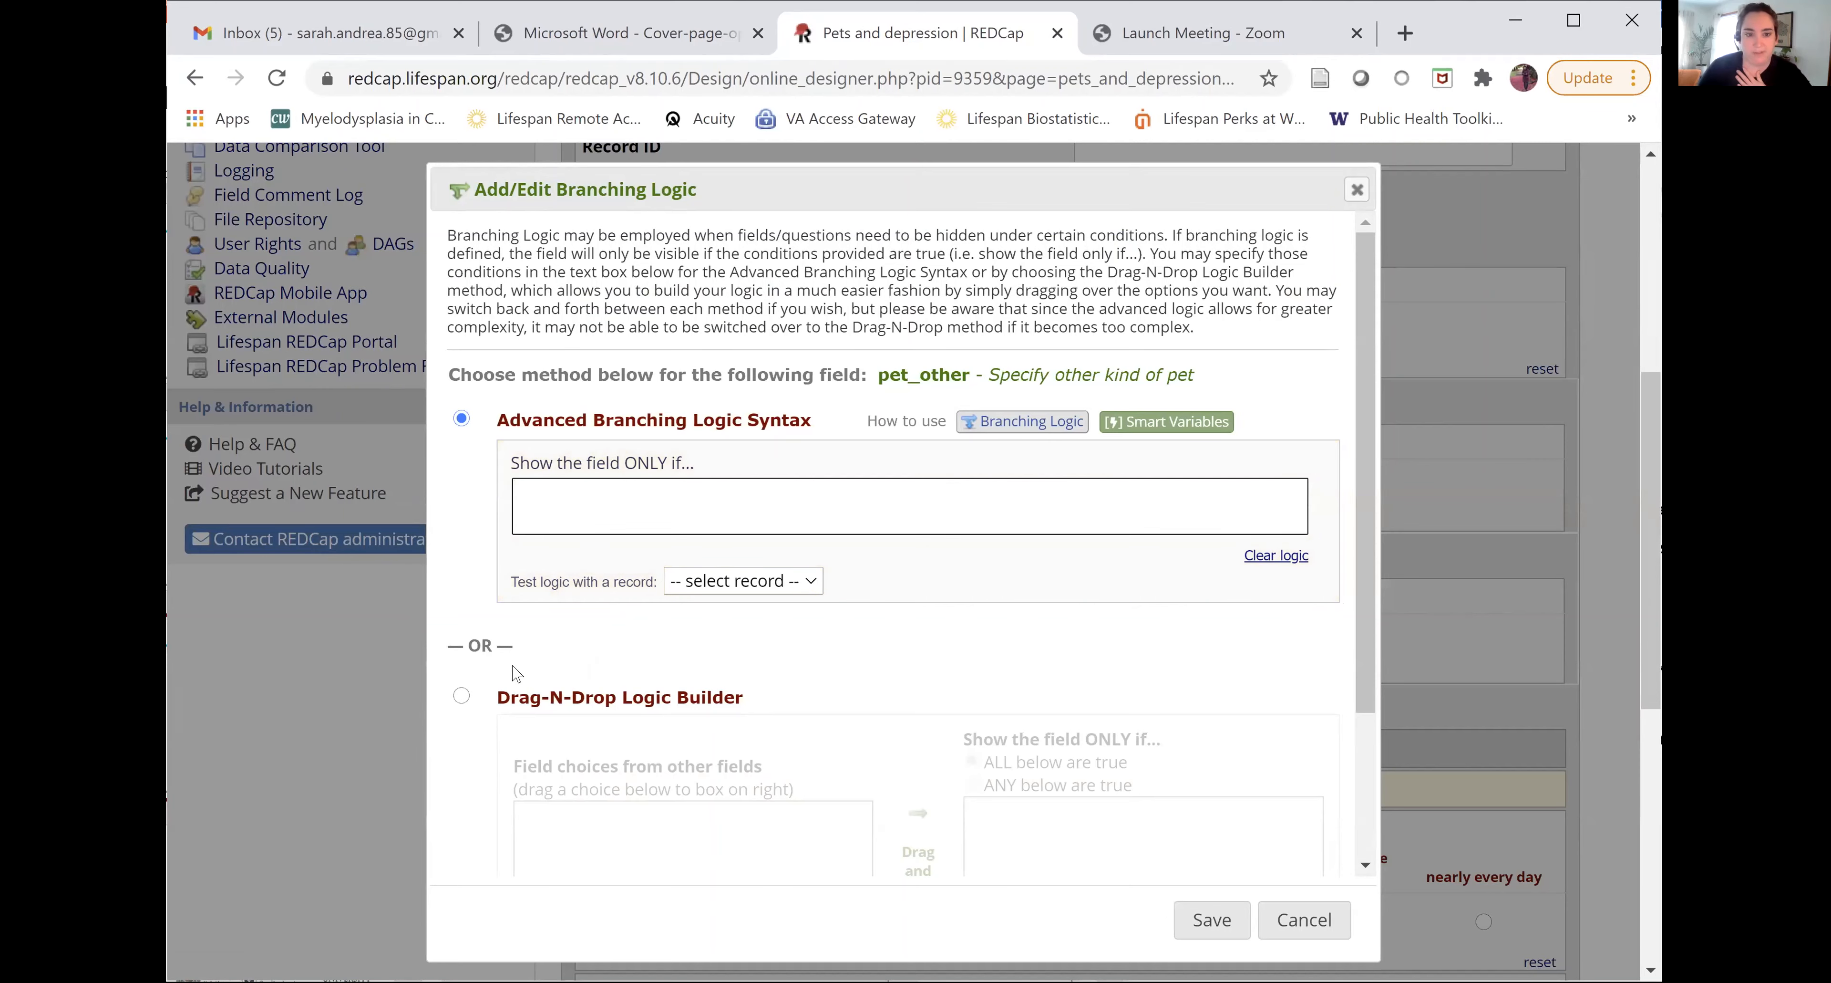
pyautogui.click(457, 708)
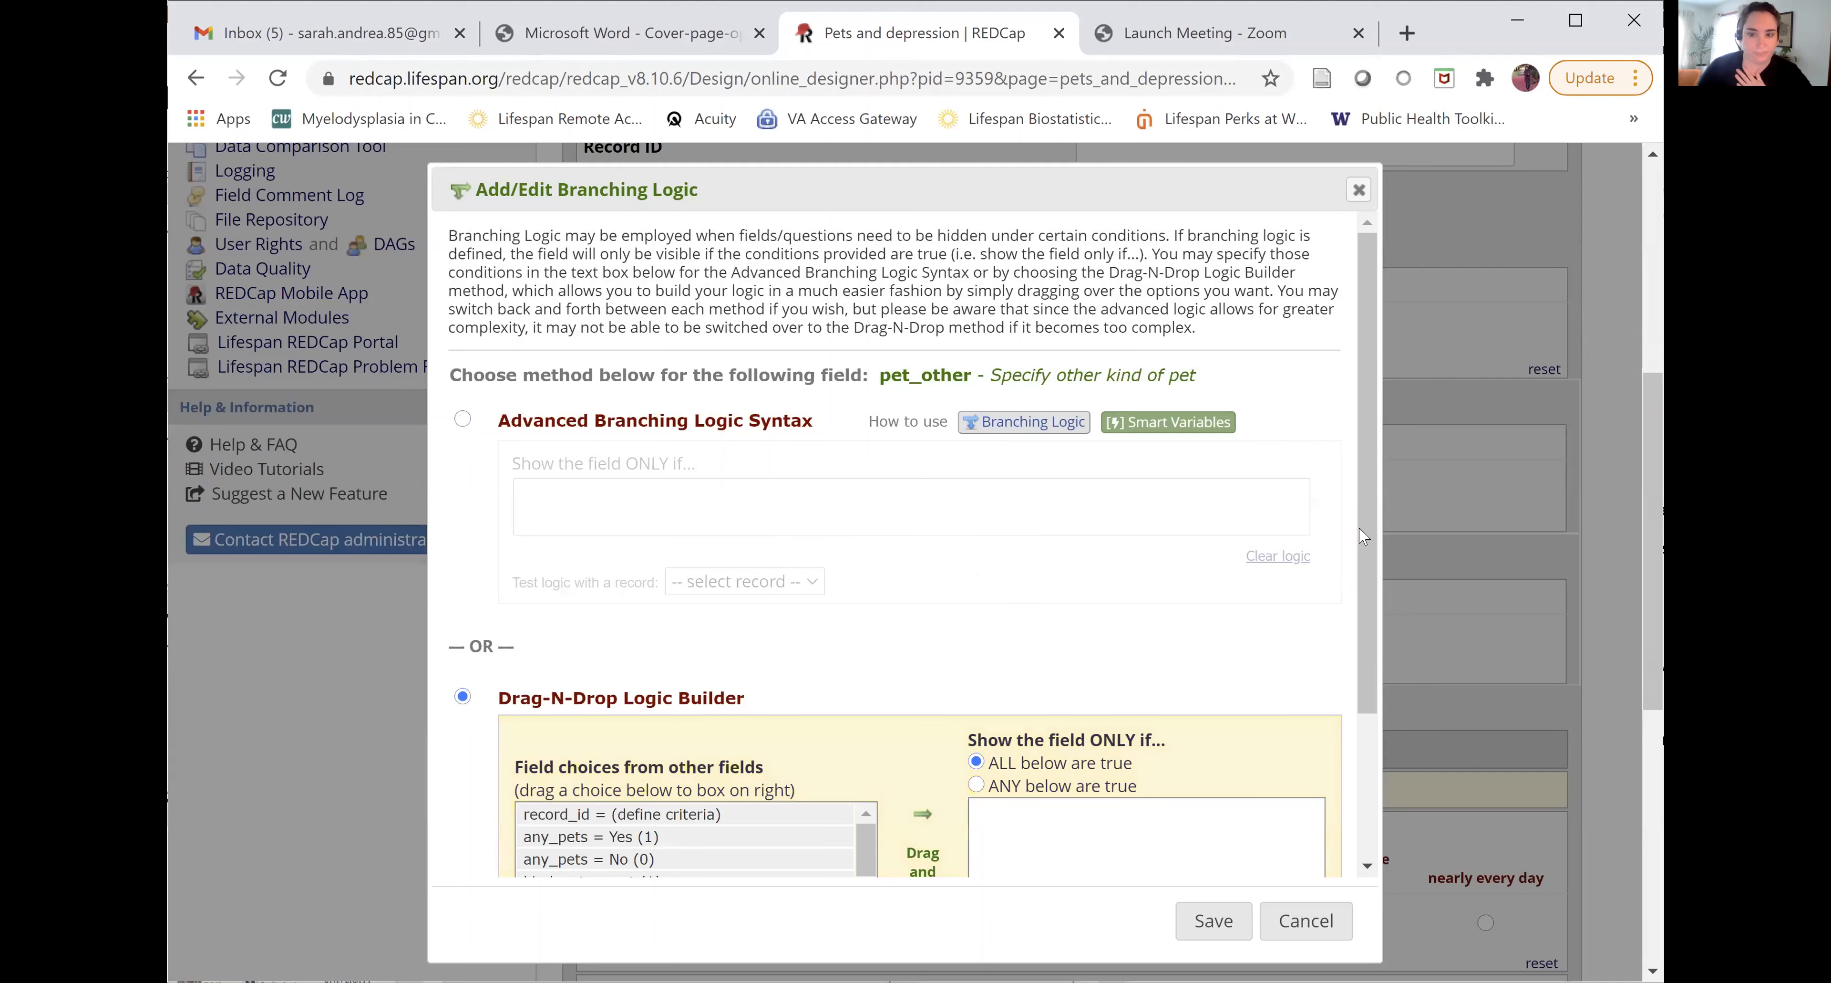
pyautogui.moveTo(1361, 535); pyautogui.dragTo(1331, 749)
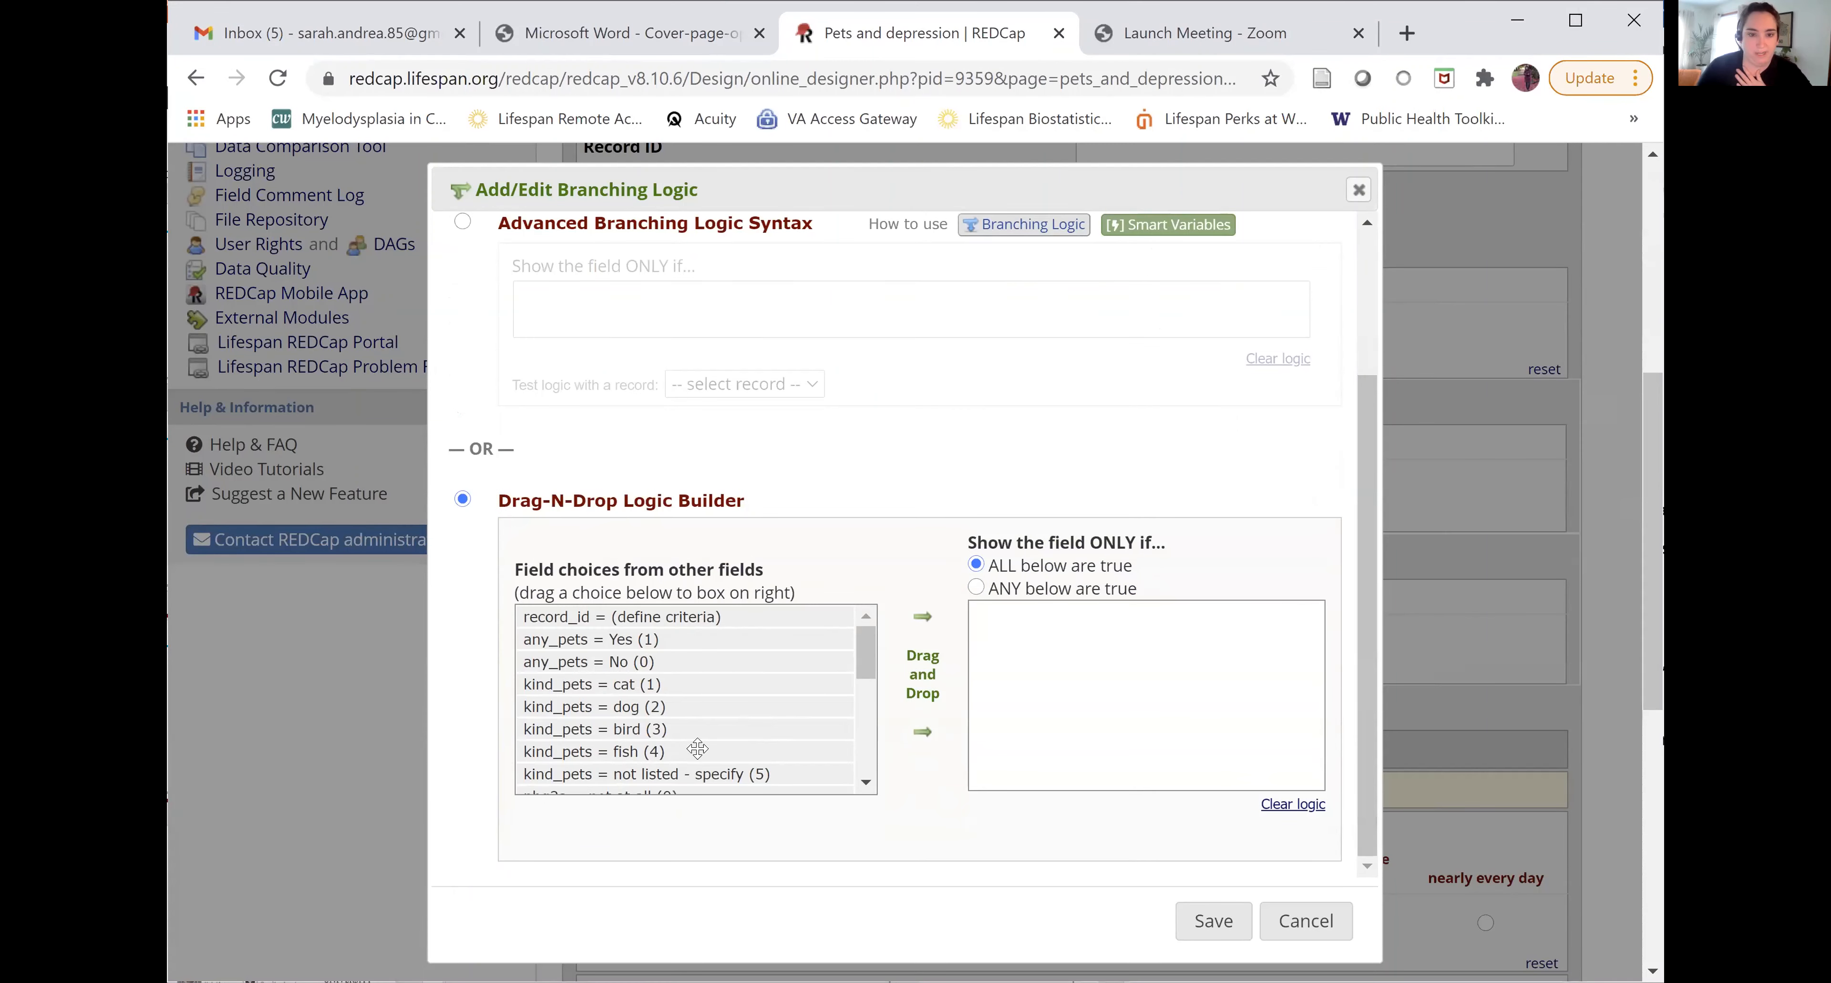
pyautogui.moveTo(644, 774); pyautogui.dragTo(1122, 636)
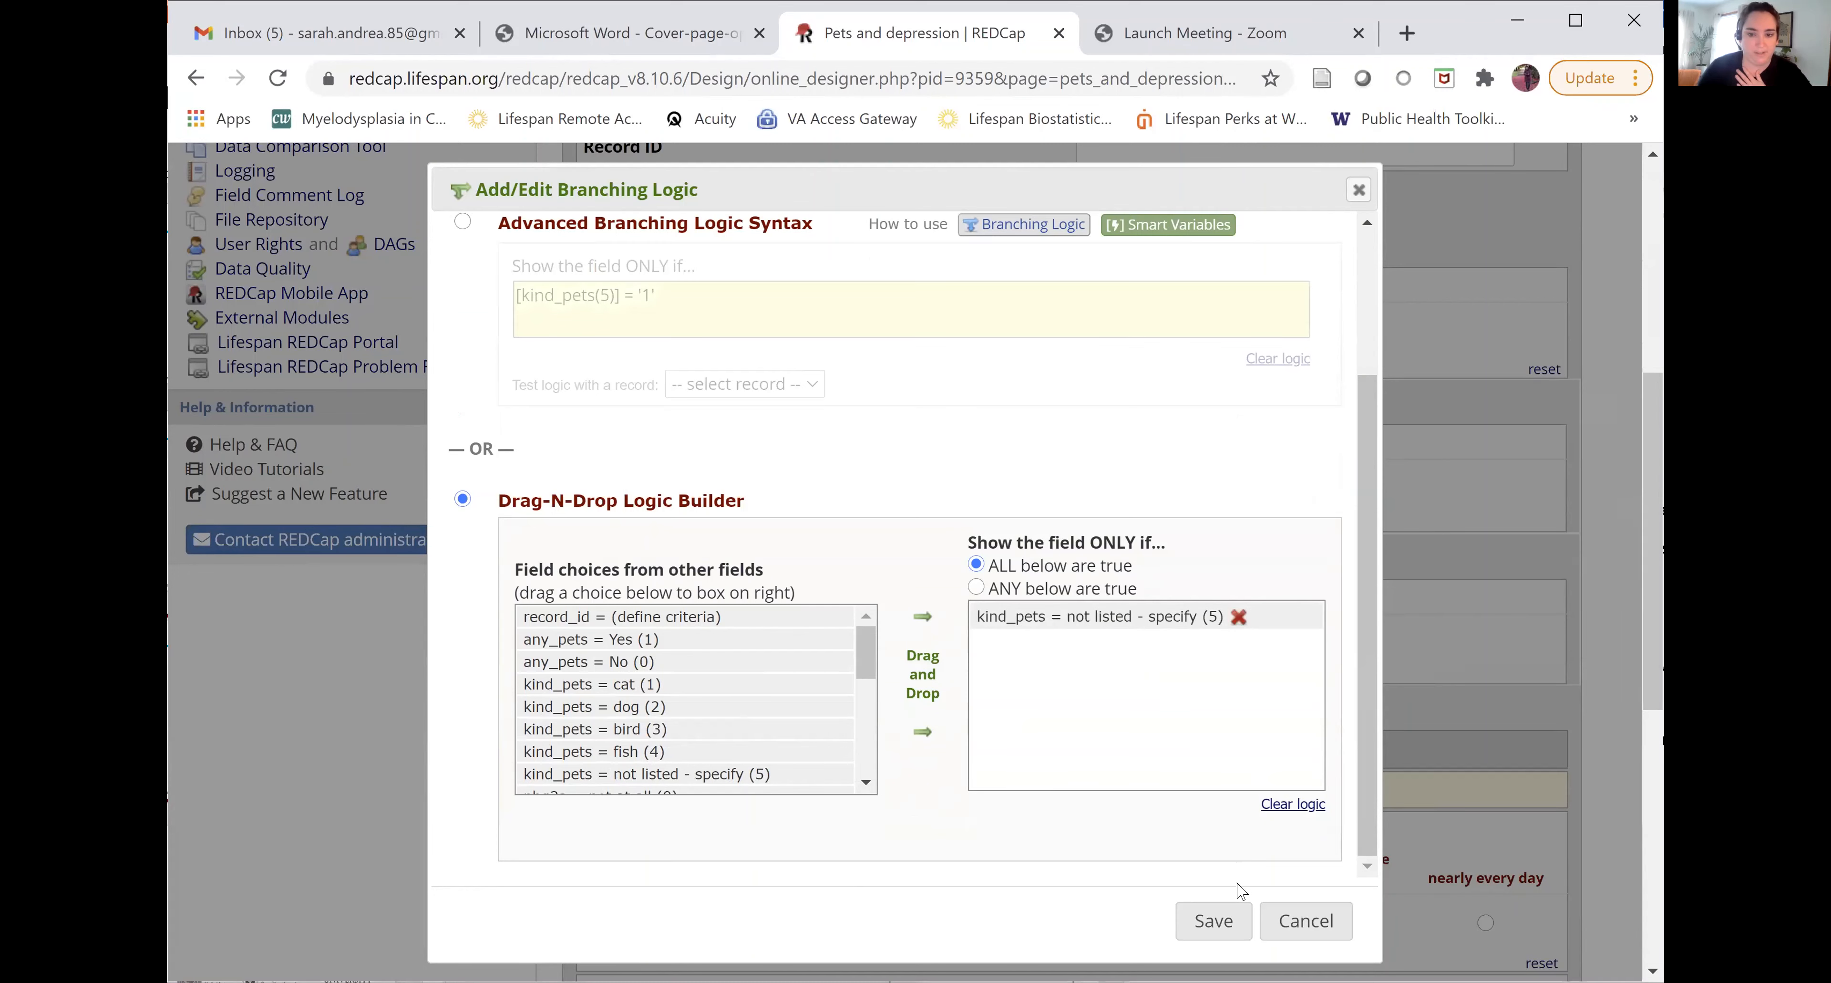
pyautogui.click(1214, 921)
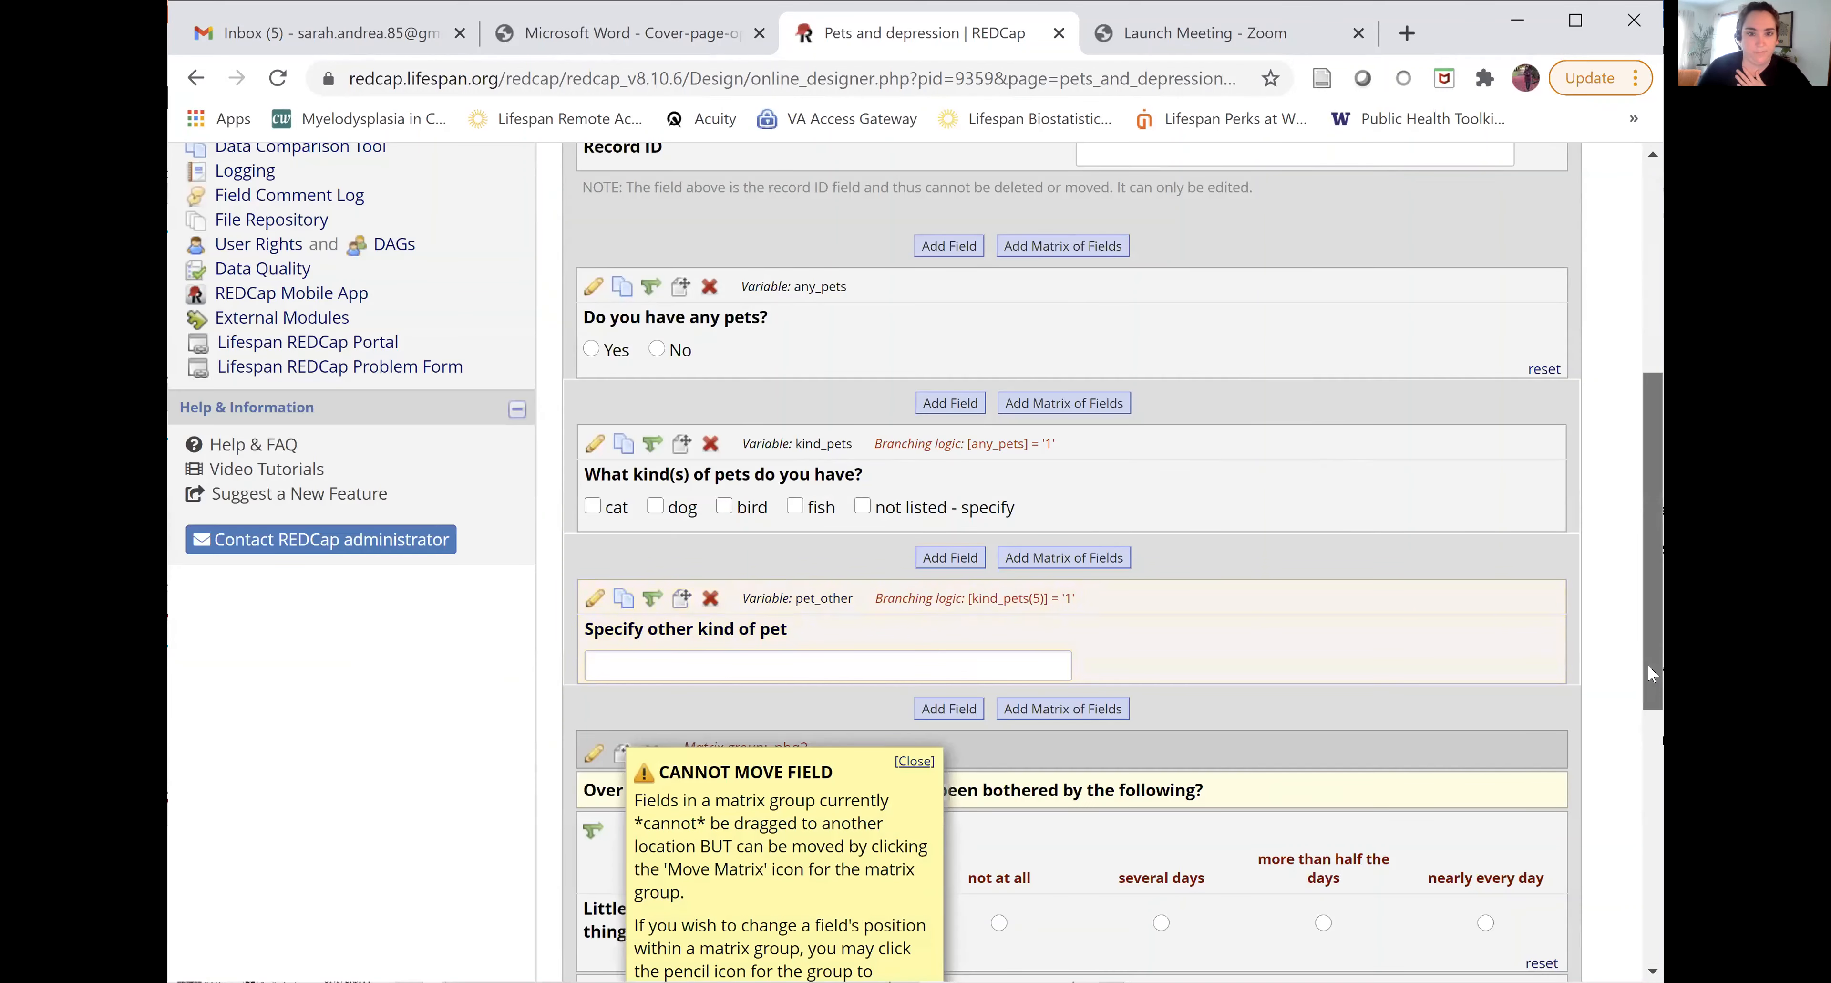
pyautogui.moveTo(1660, 659); pyautogui.dragTo(1660, 703)
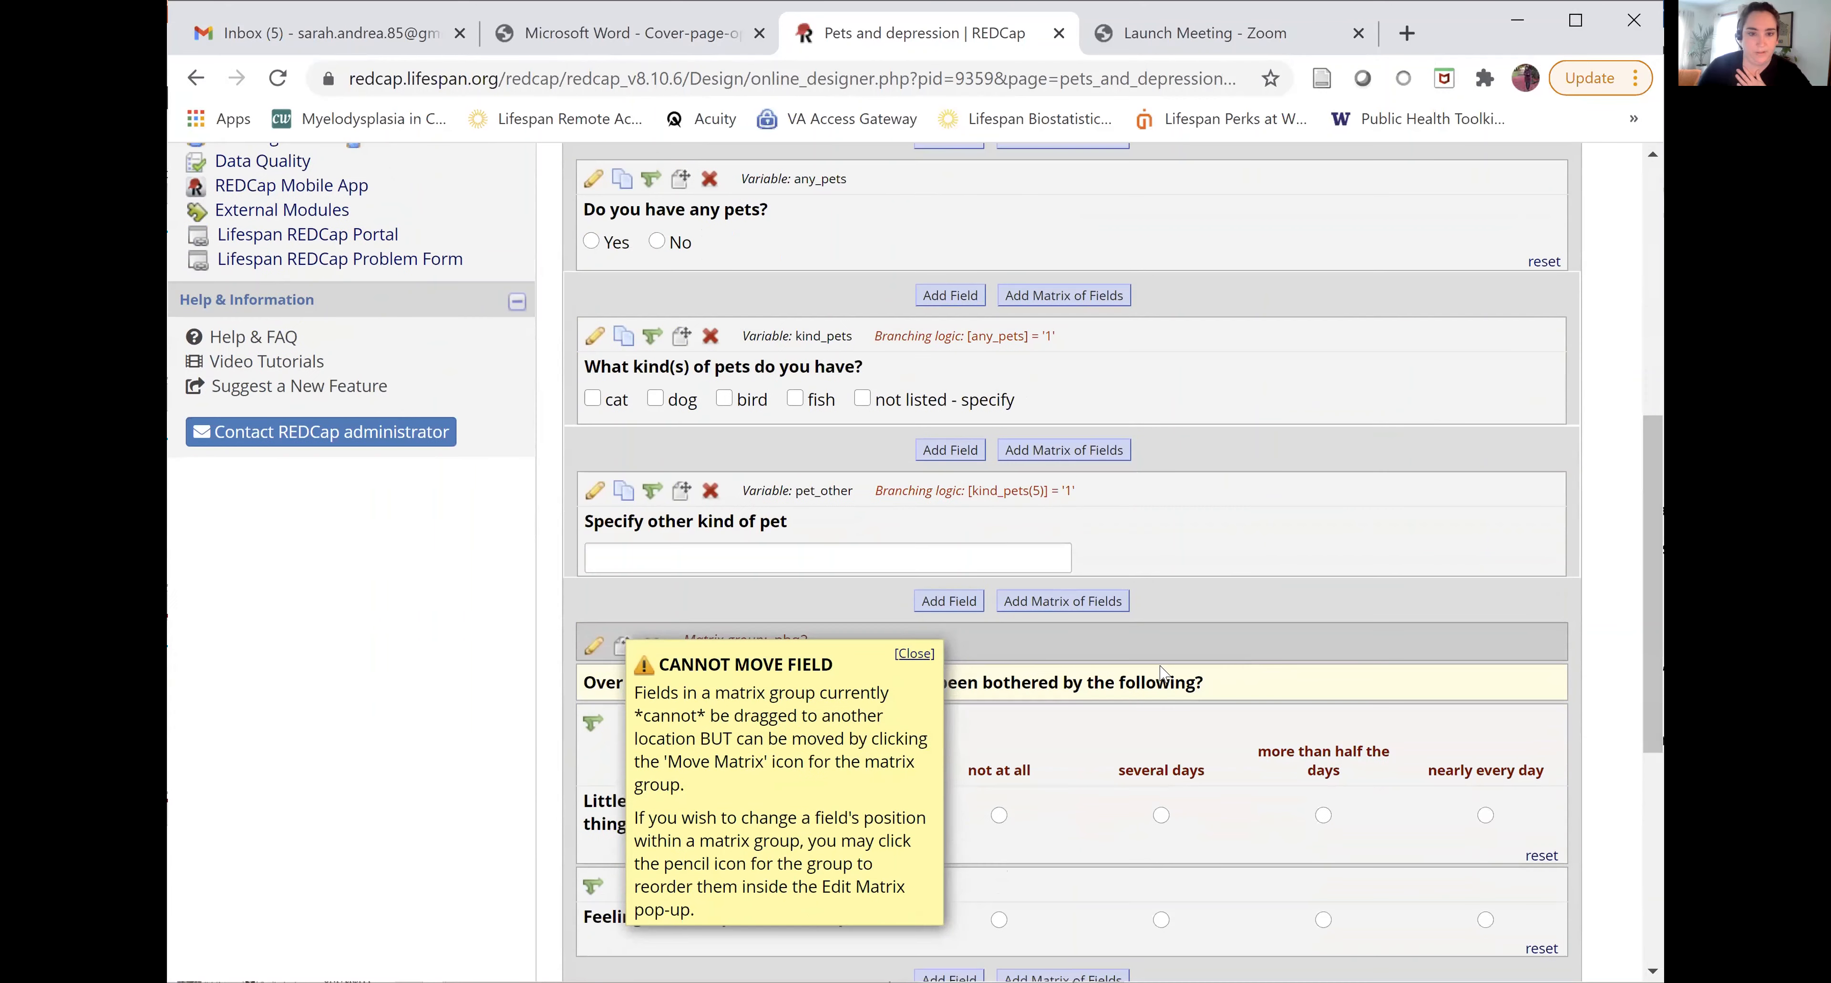
pyautogui.click(1207, 569)
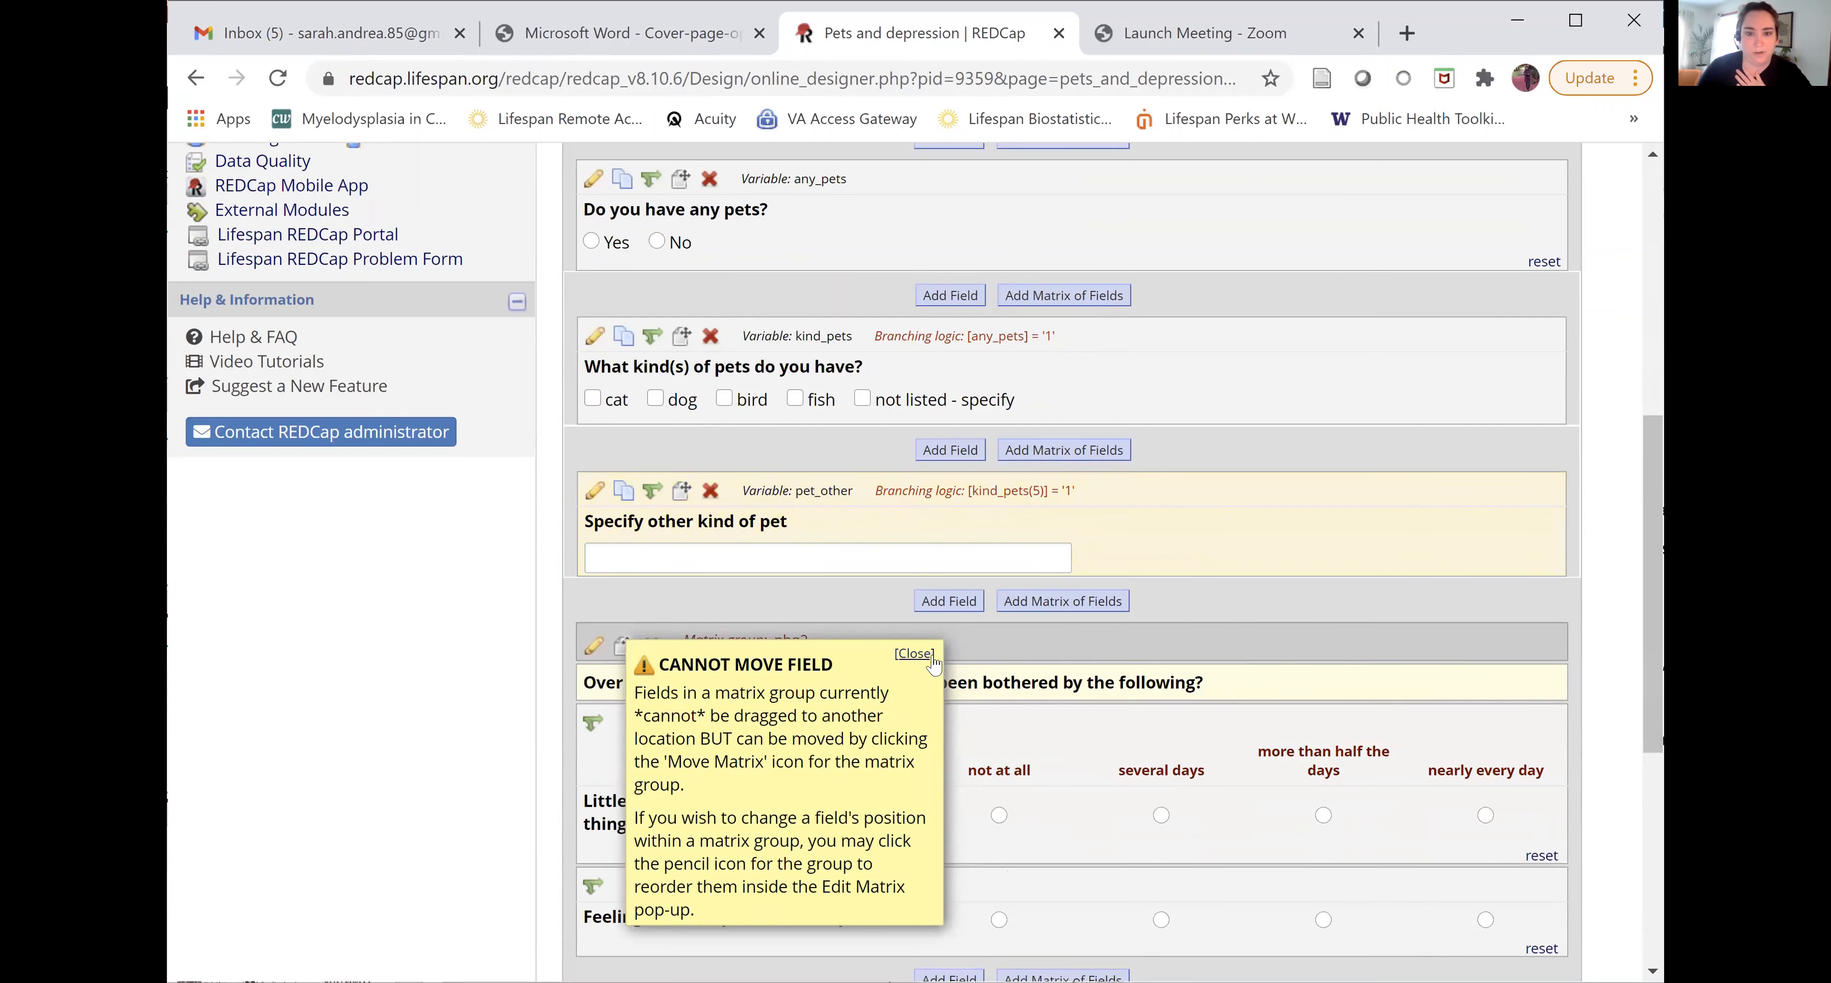
pyautogui.click(915, 654)
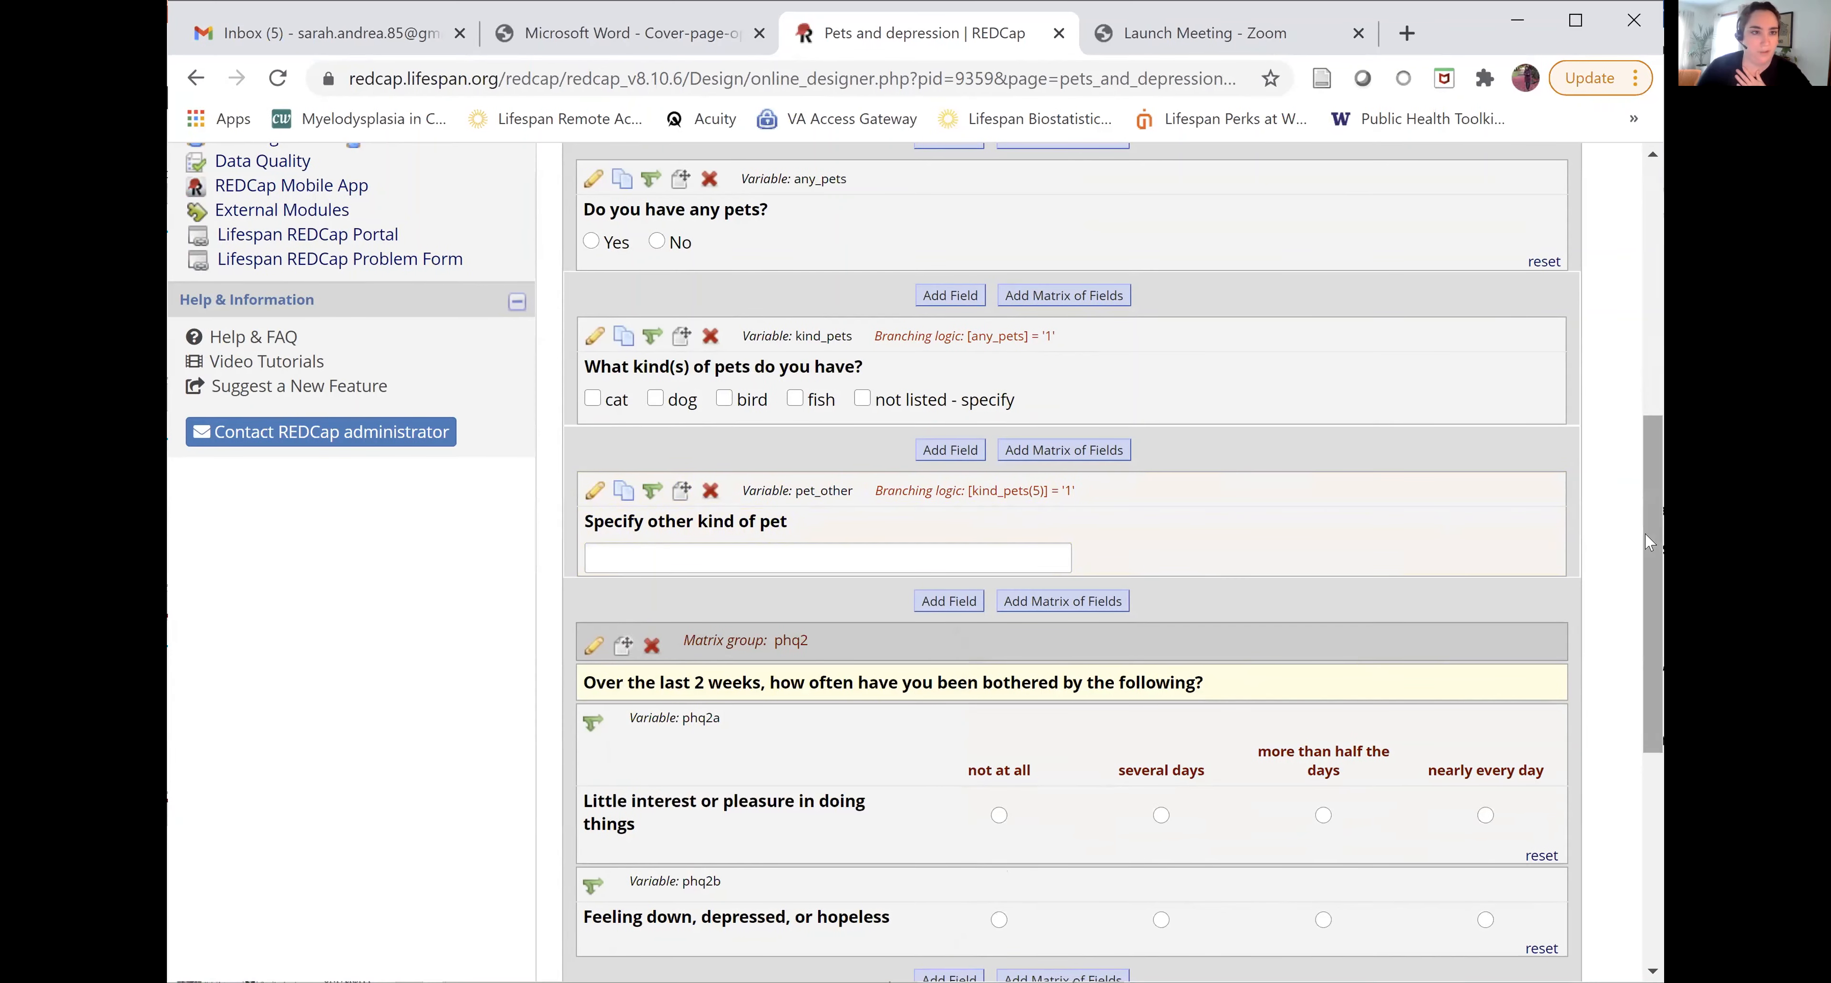
# Step: Add a new record to the project to open a blank Pets and Depression Status form
pyautogui.scroll(2, 1621, 356)
pyautogui.scroll(3, 294, 369)
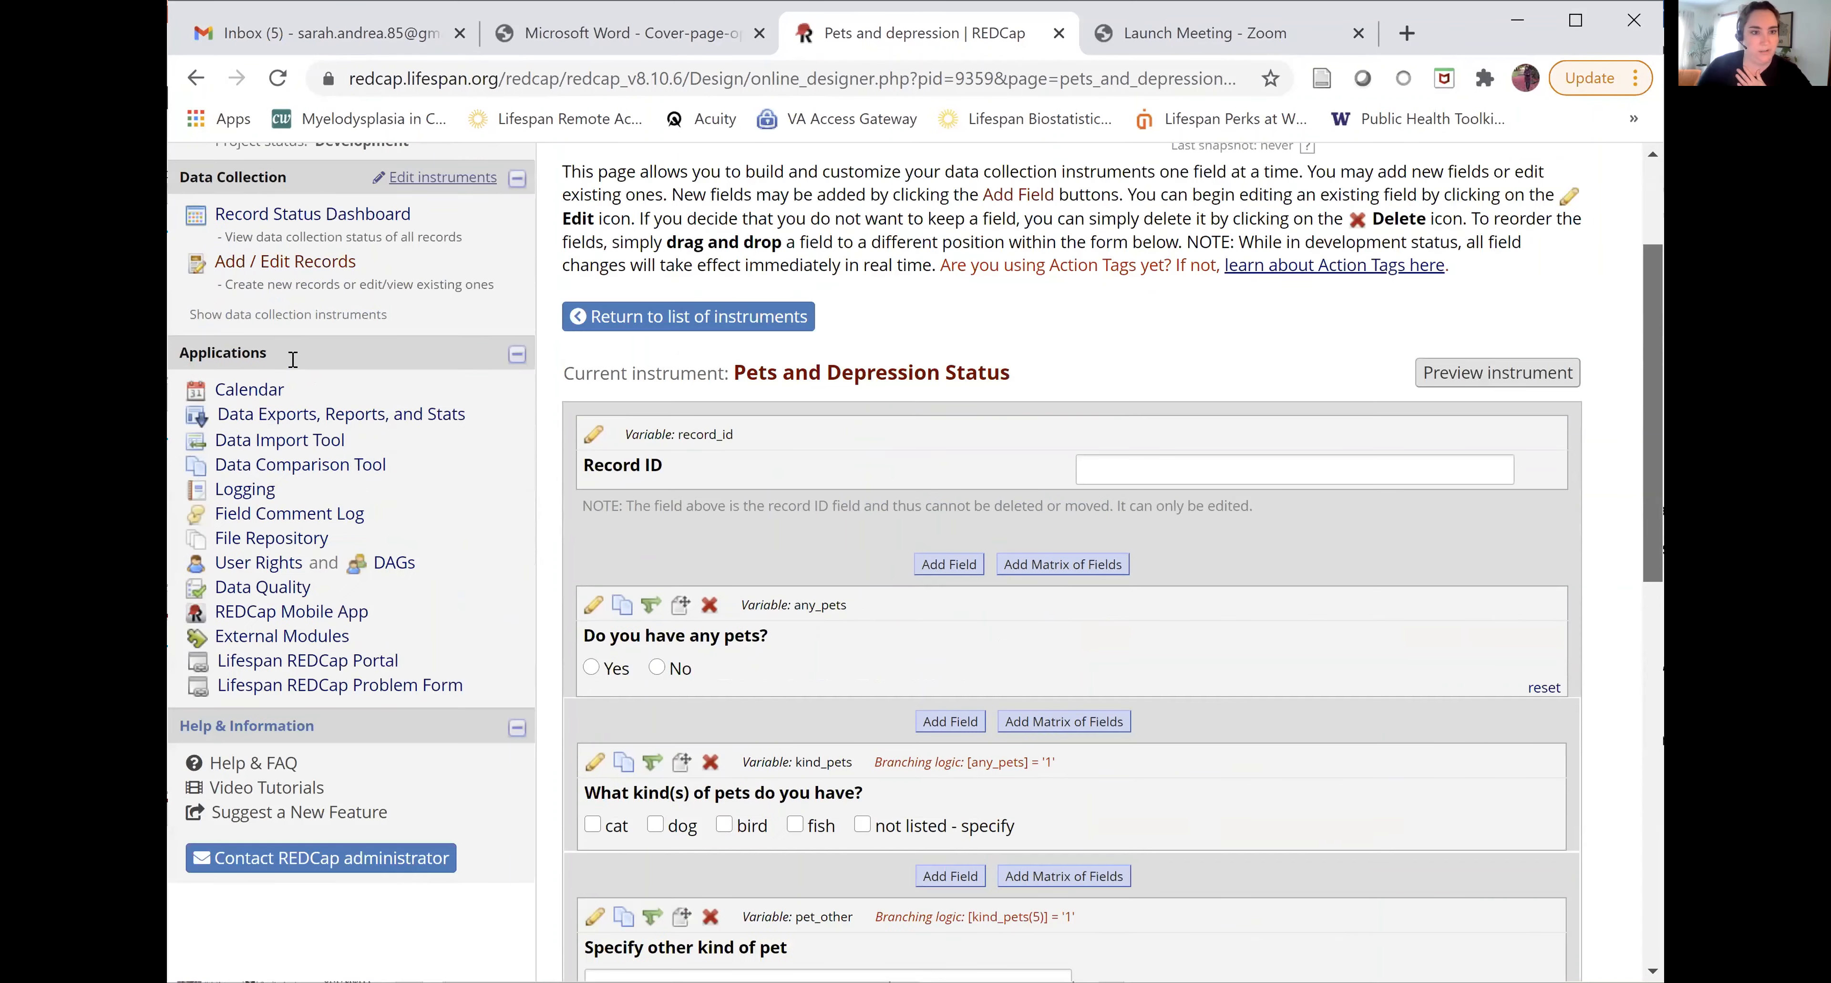
pyautogui.scroll(2, 309, 378)
pyautogui.click(308, 375)
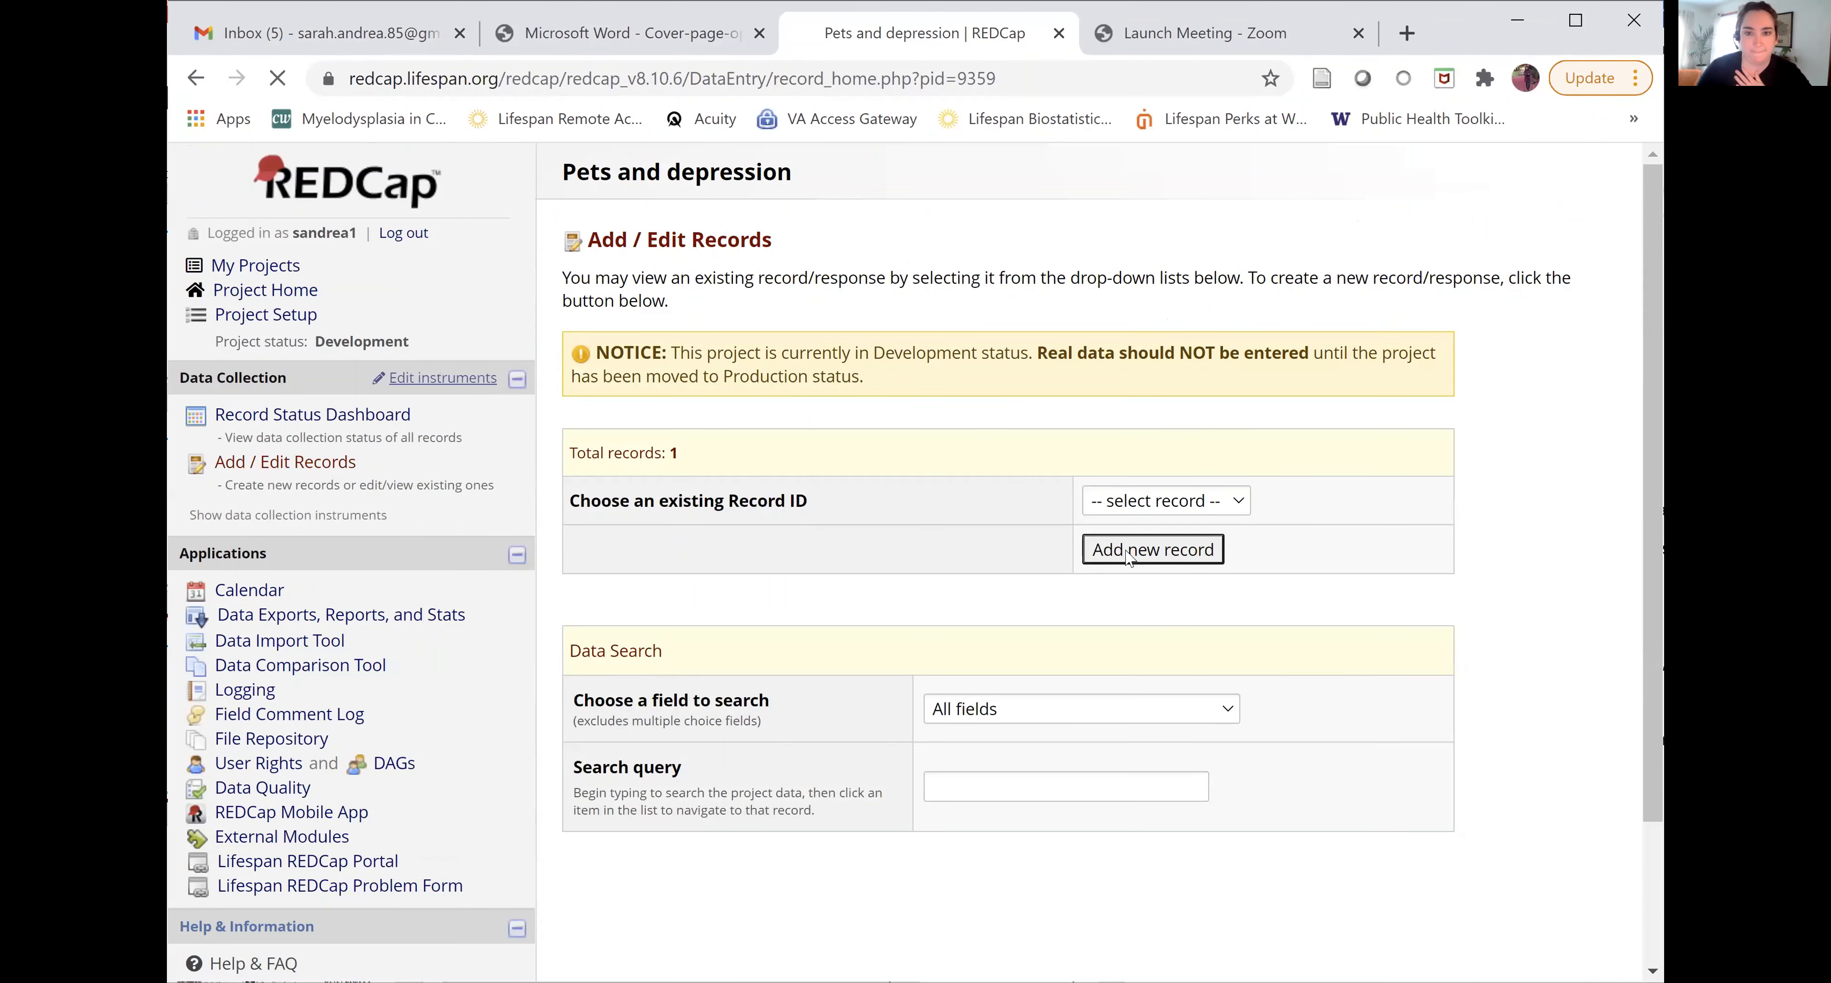
pyautogui.click(1127, 554)
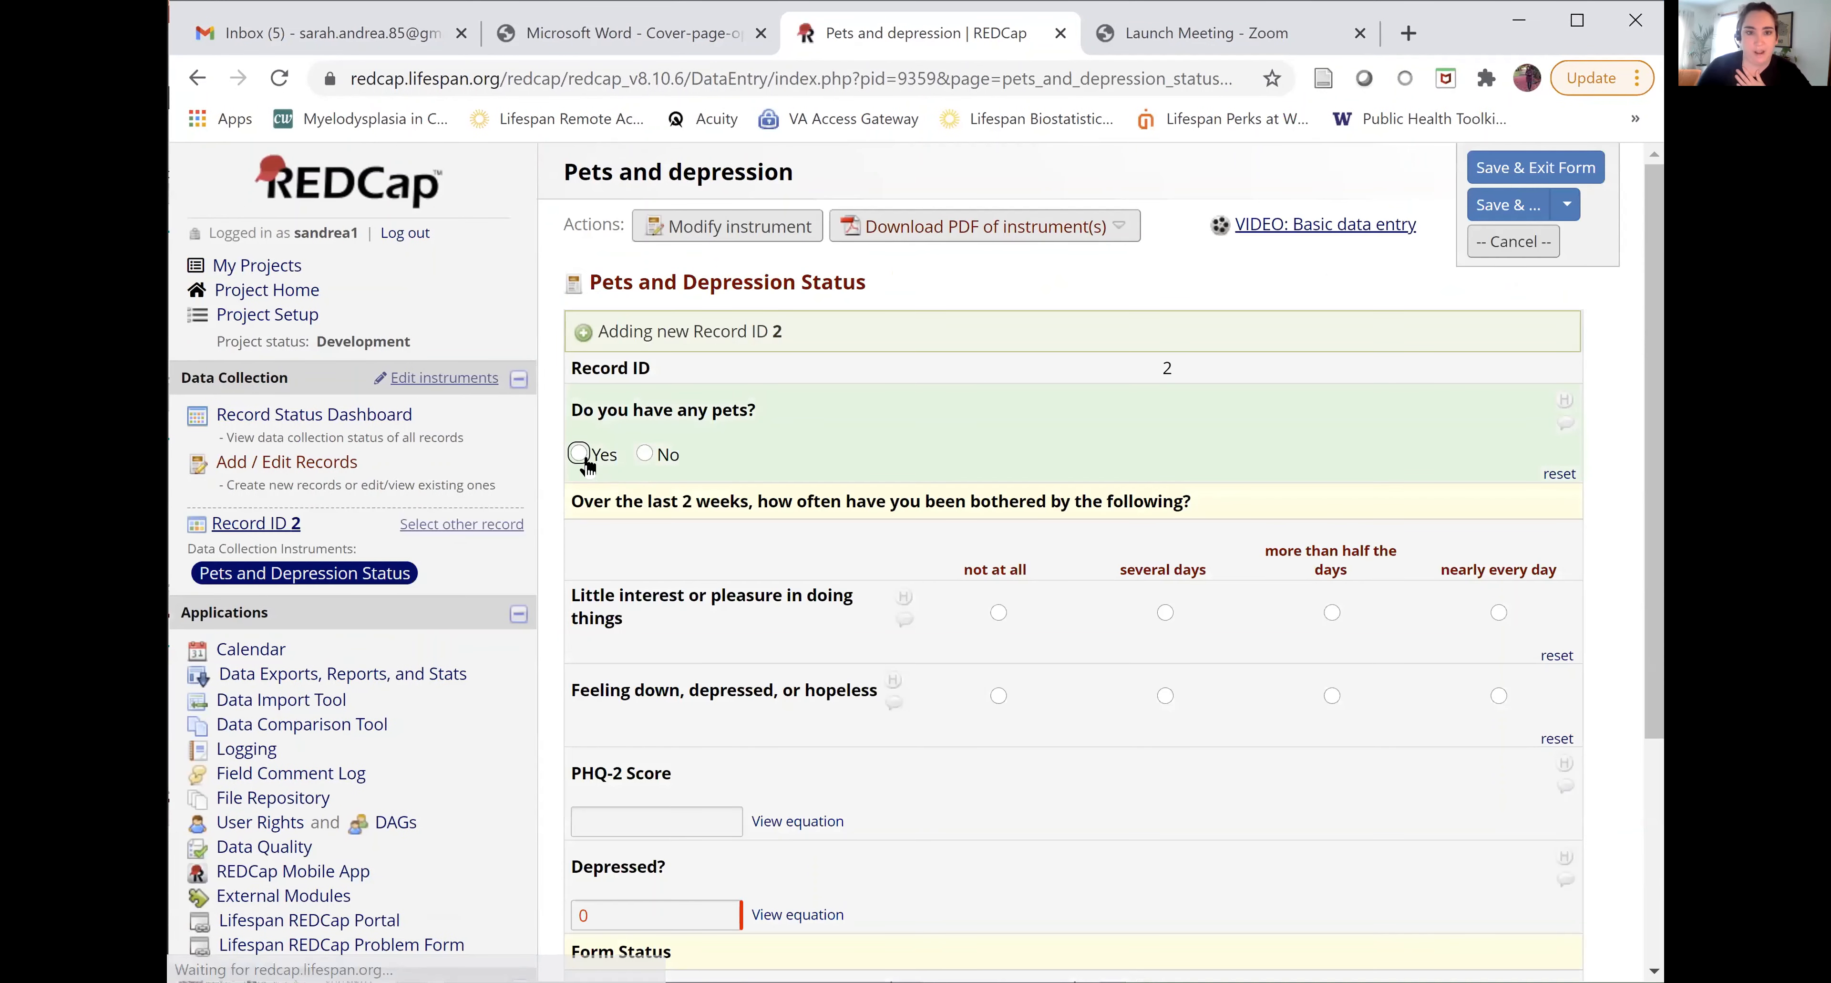
# Step: Answer Yes to having pets, select cat, dog, bird and not listed - specify, and activate the "Specify other kind of pet" field
pyautogui.click(580, 455)
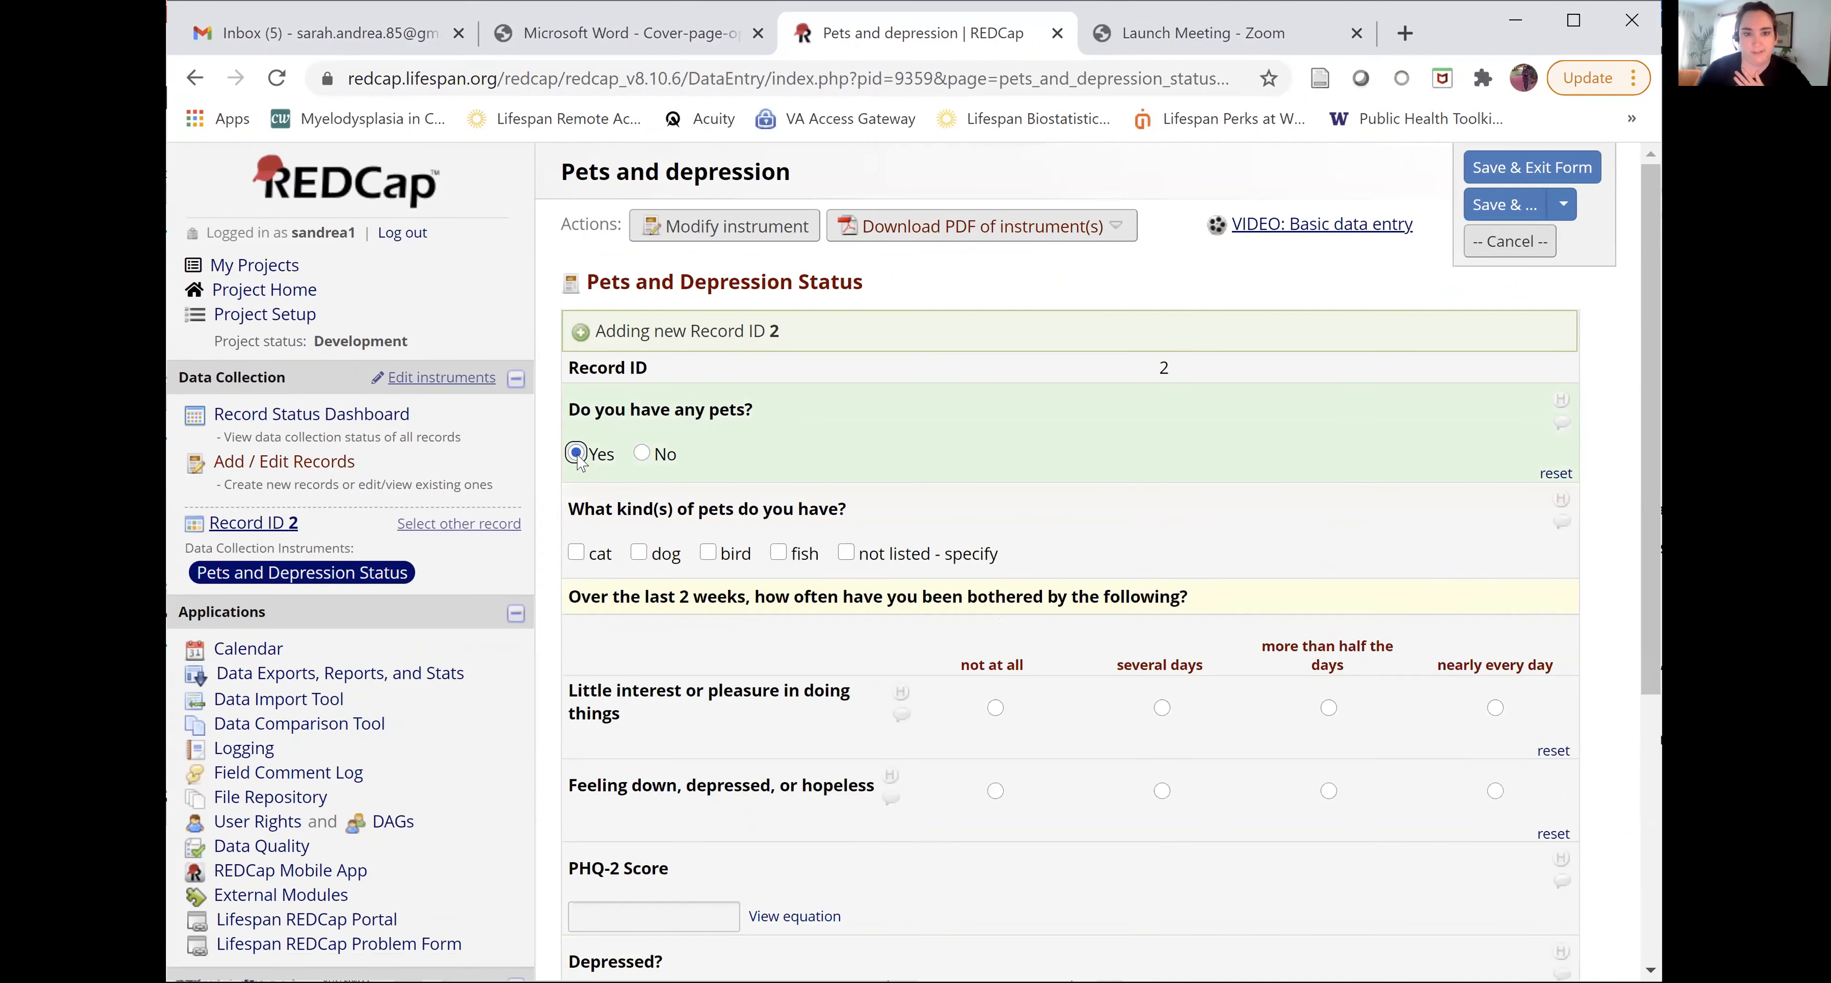
pyautogui.click(577, 553)
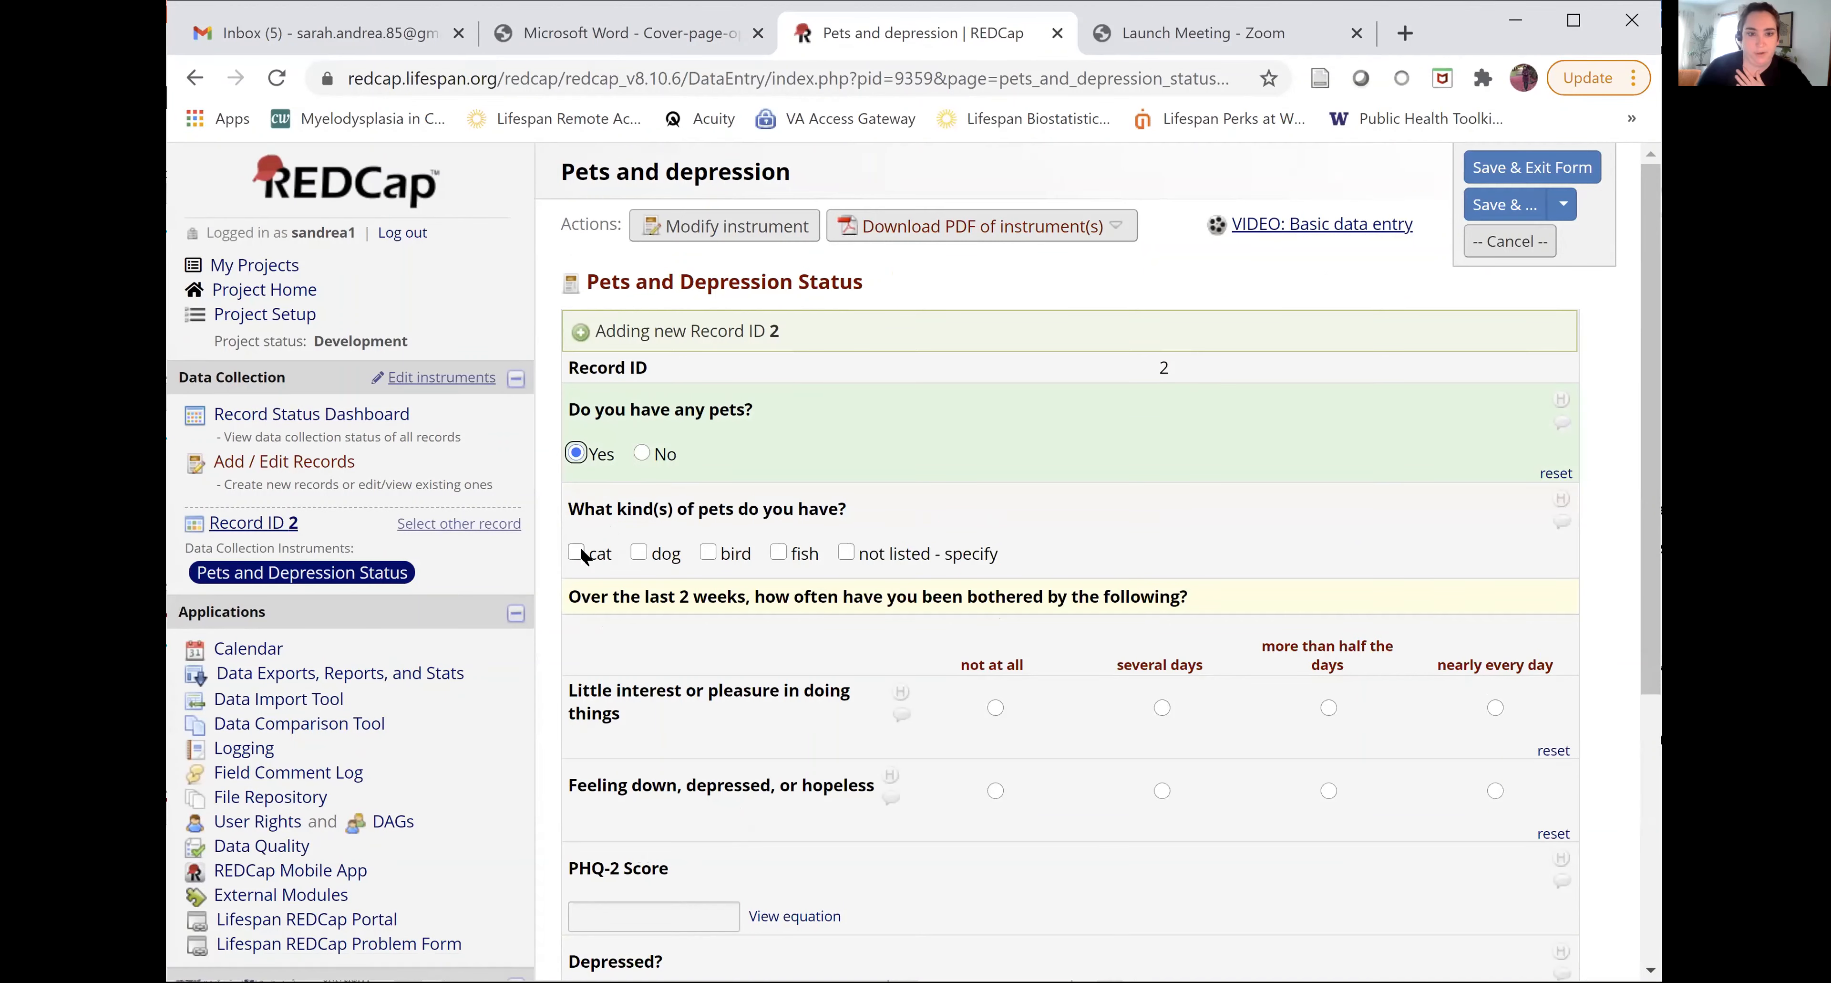
pyautogui.click(710, 555)
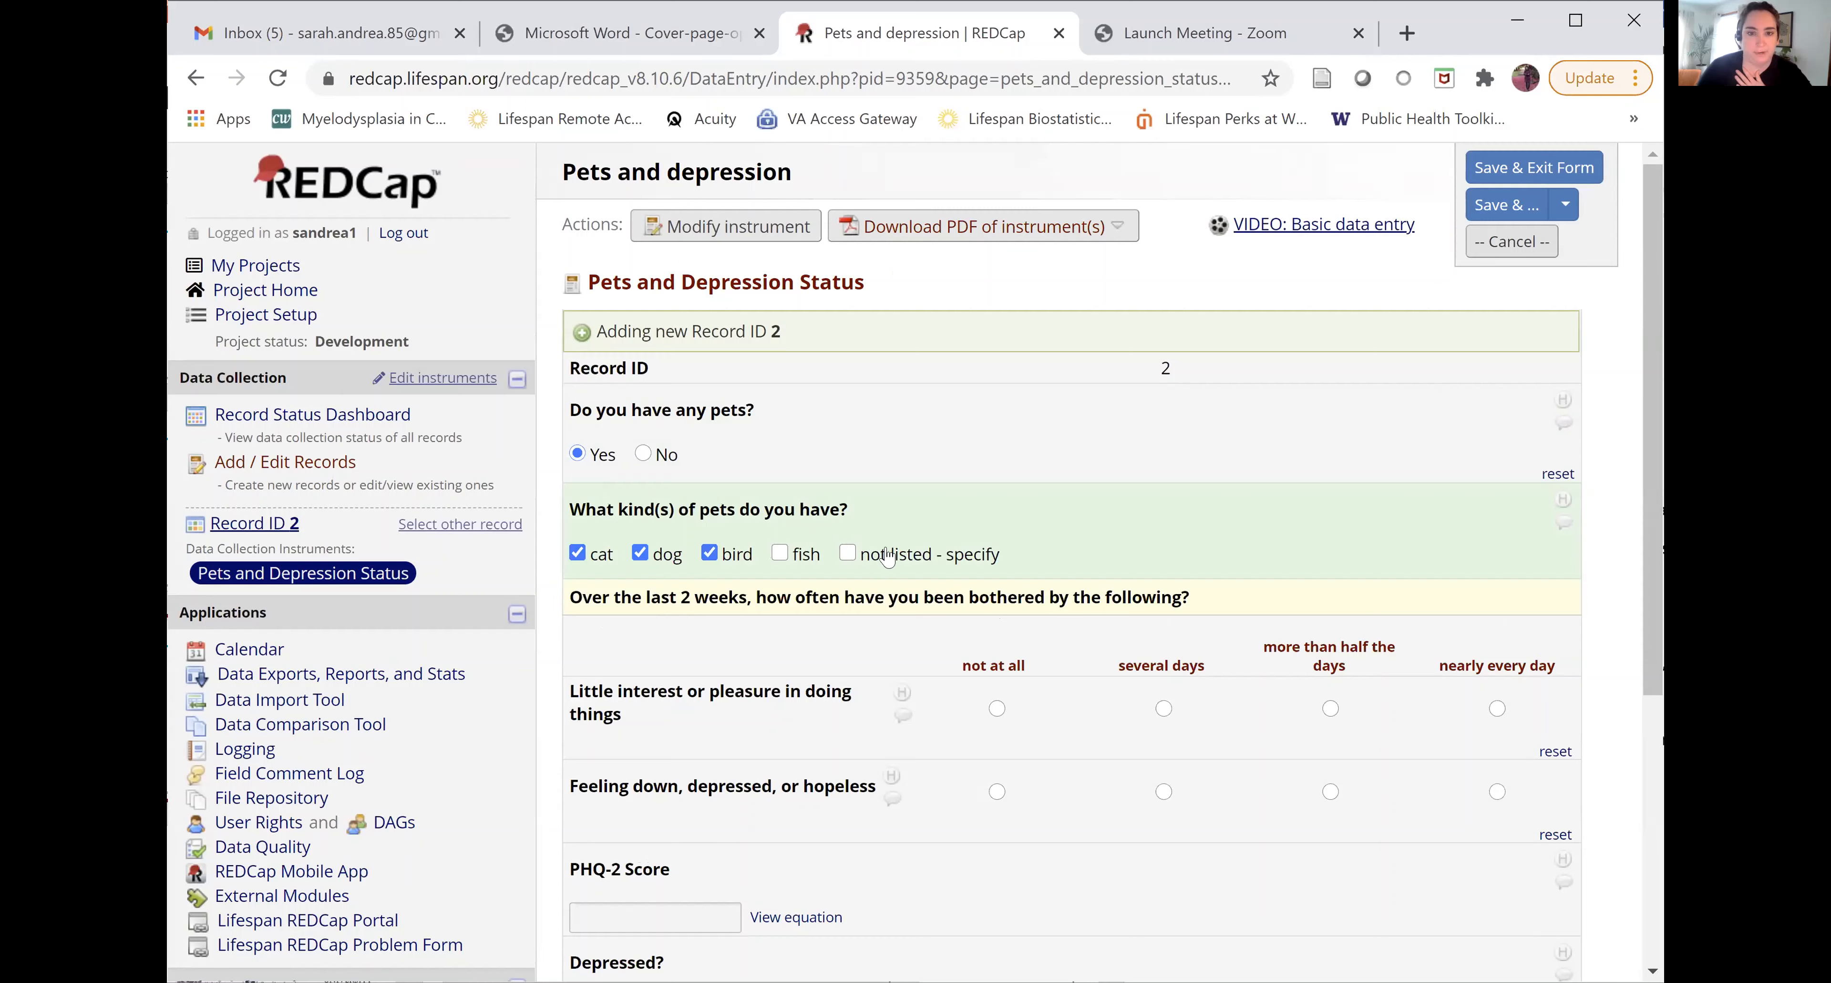
pyautogui.click(848, 553)
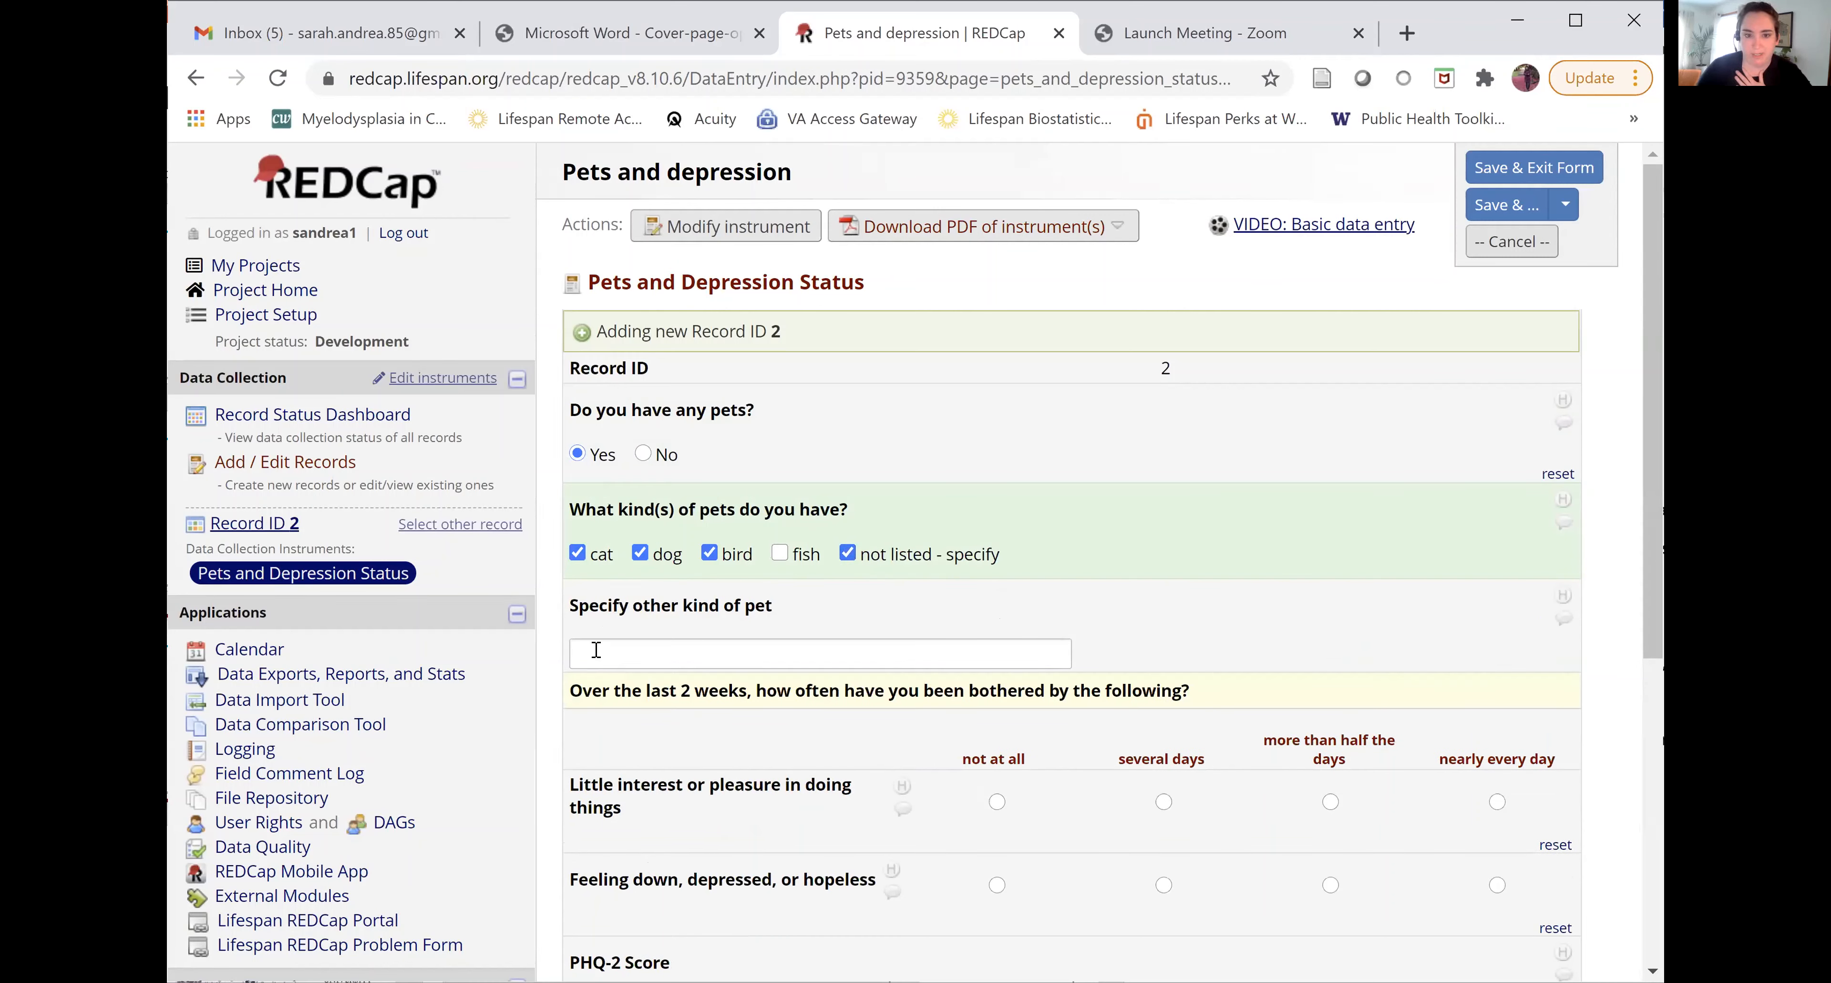
pyautogui.click(714, 665)
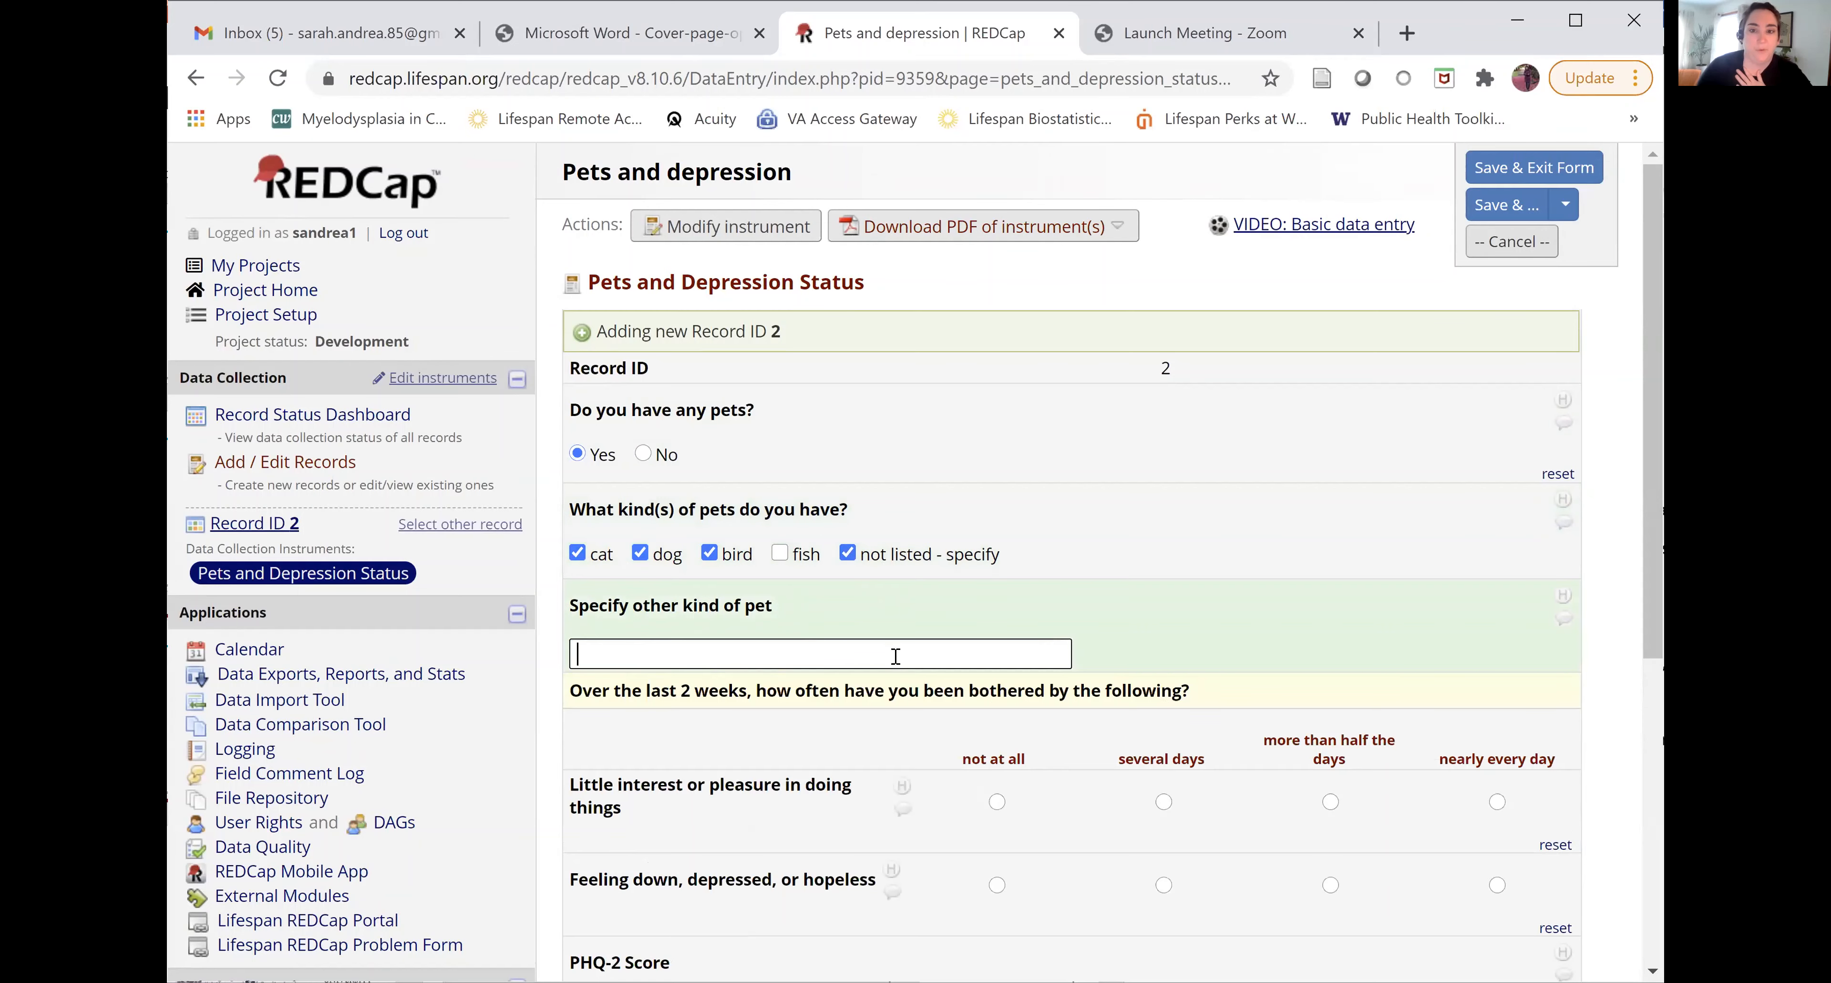
# Step: Leave the record with its changes saved and reopen the Pets and Depression Status instrument in the Online Designer
pyautogui.click(435, 380)
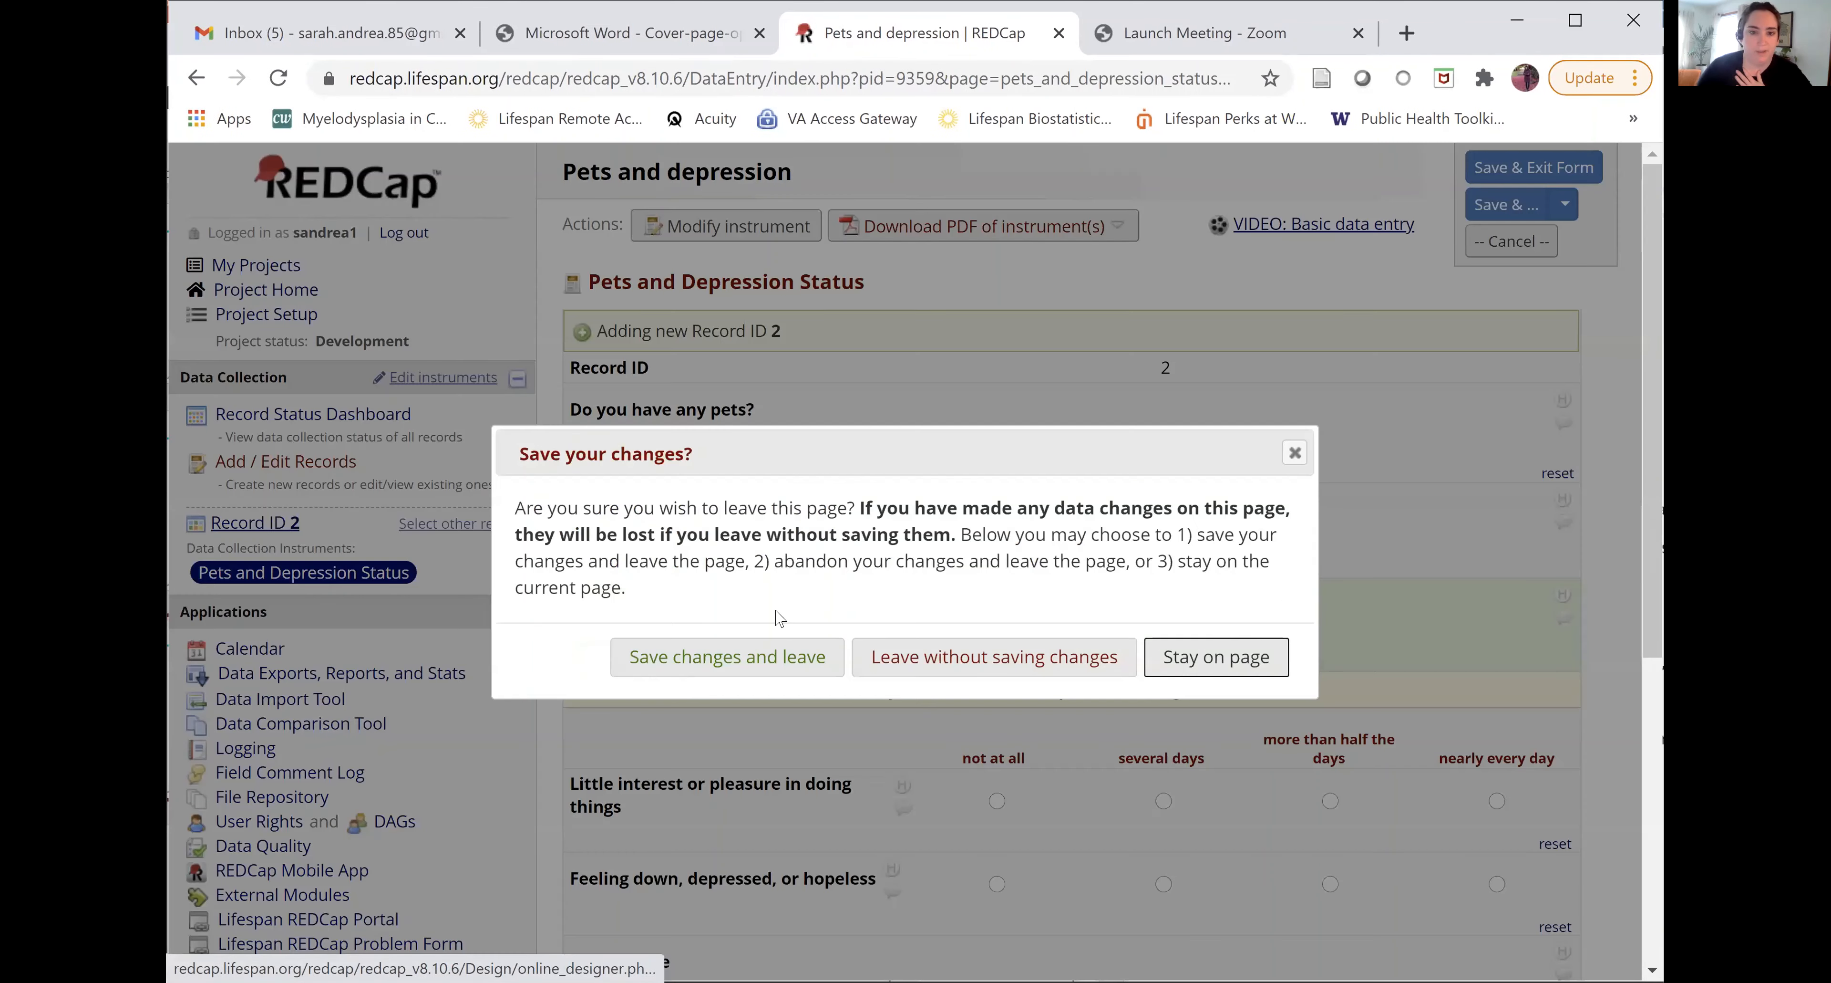
pyautogui.click(773, 656)
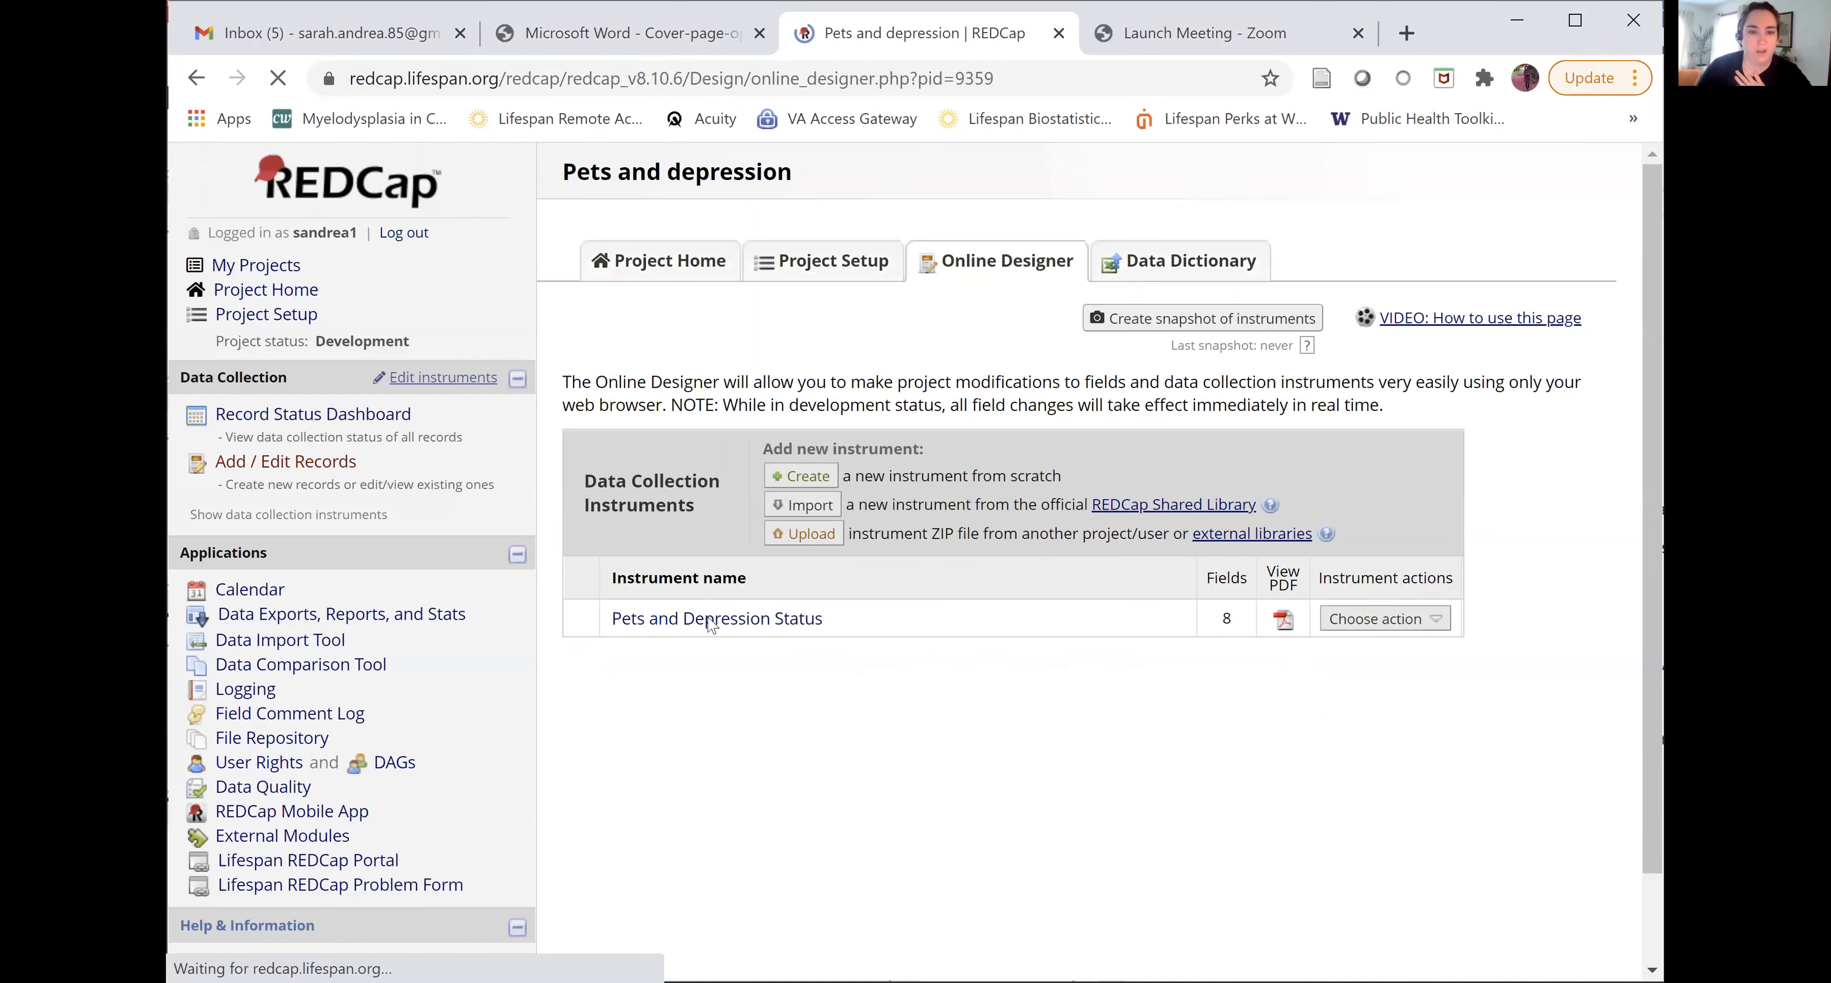
pyautogui.click(704, 624)
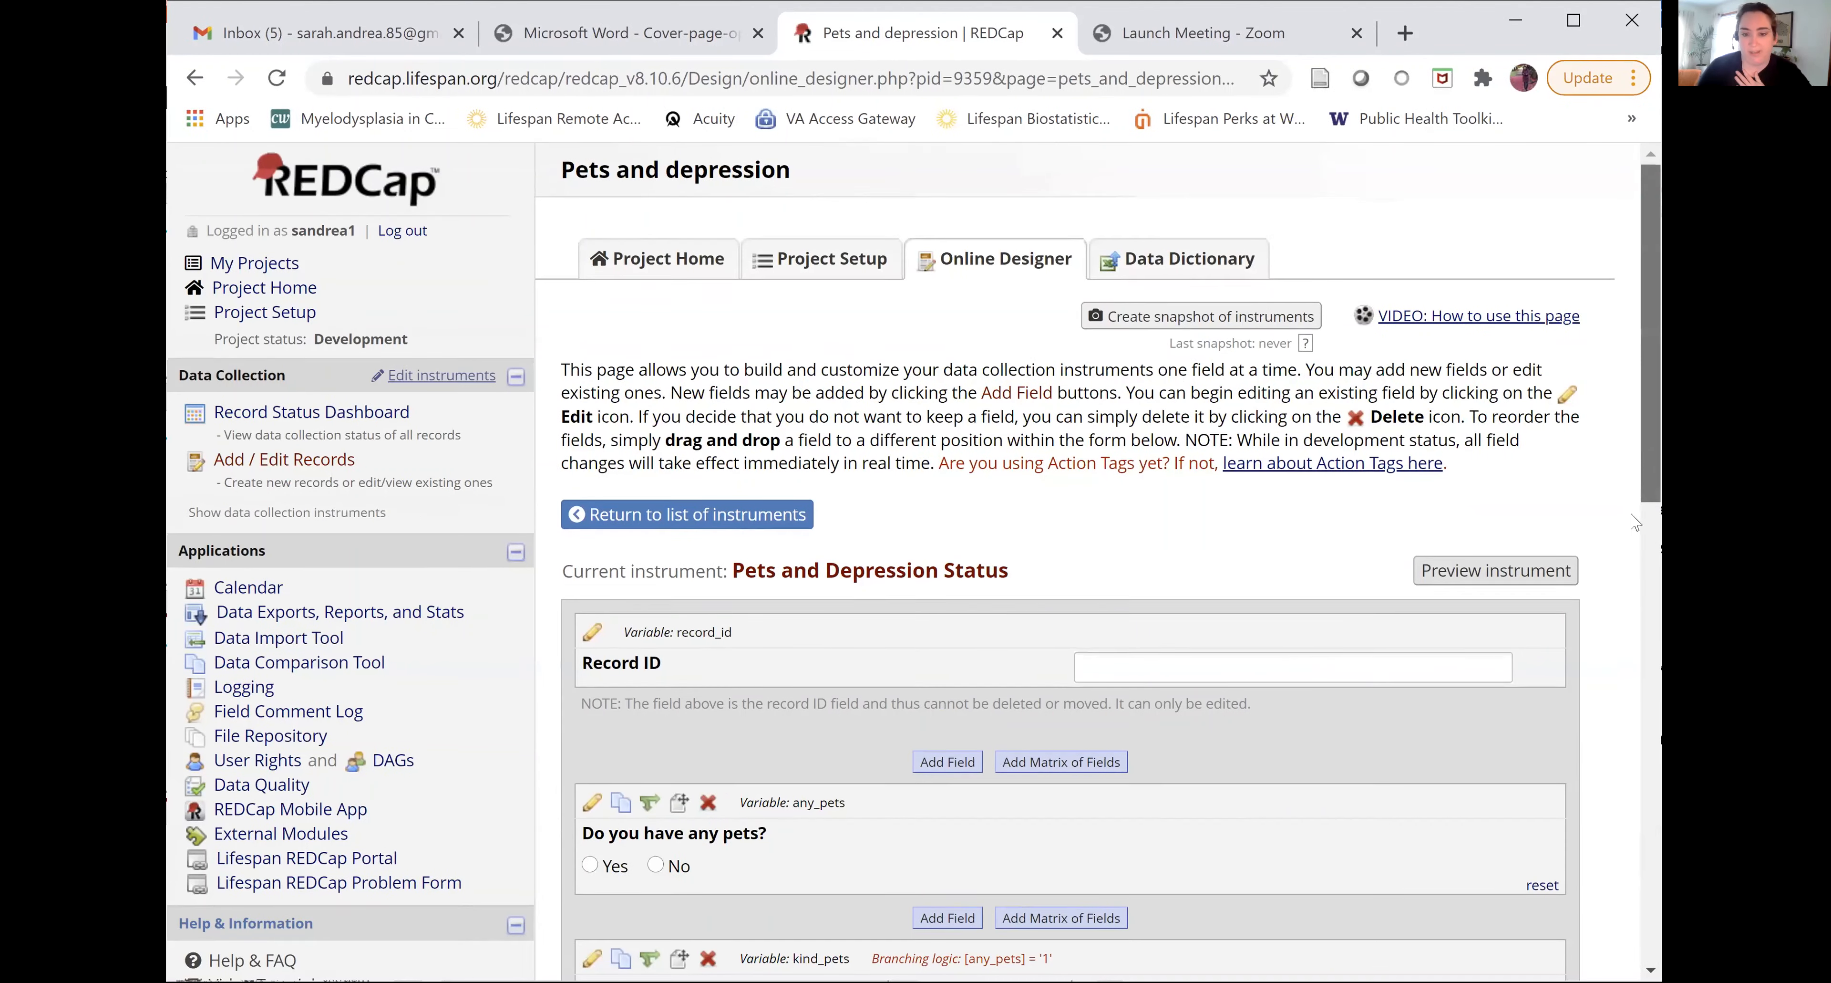
# Step: Set the validation of the pet_other text field to Letters only and save the field
pyautogui.scroll(-2, 1635, 497)
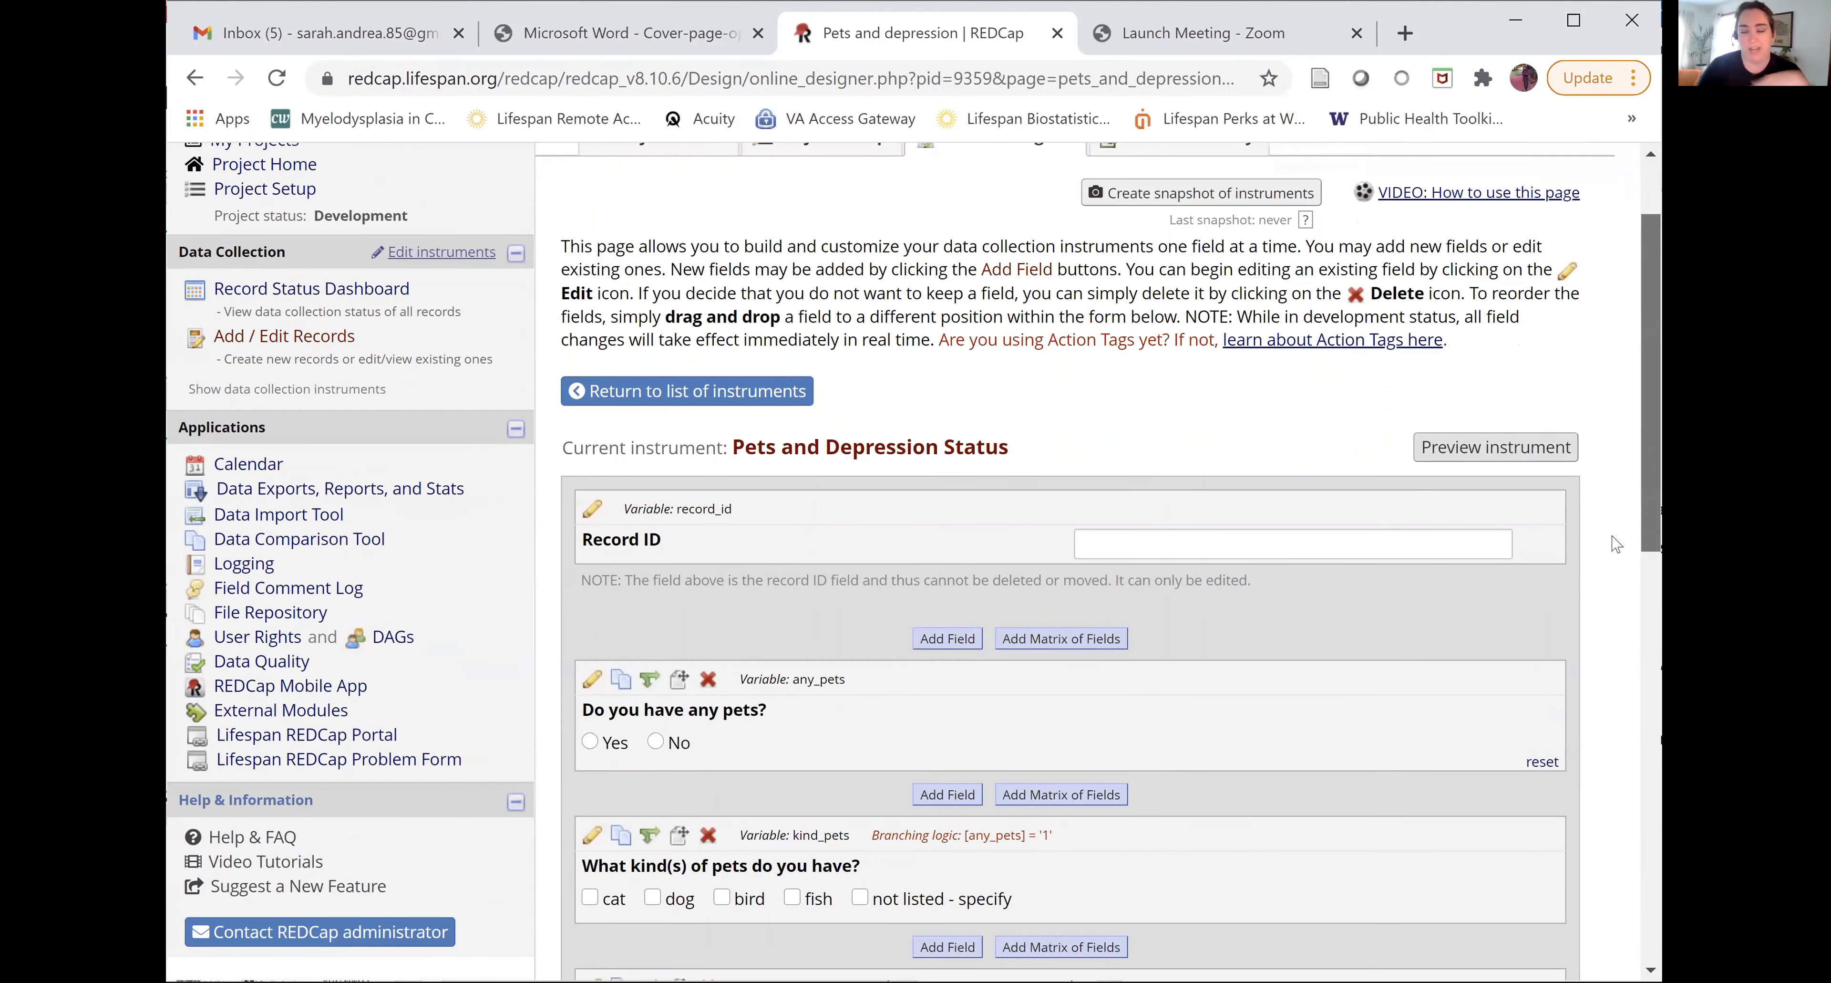
pyautogui.scroll(-2, 1613, 540)
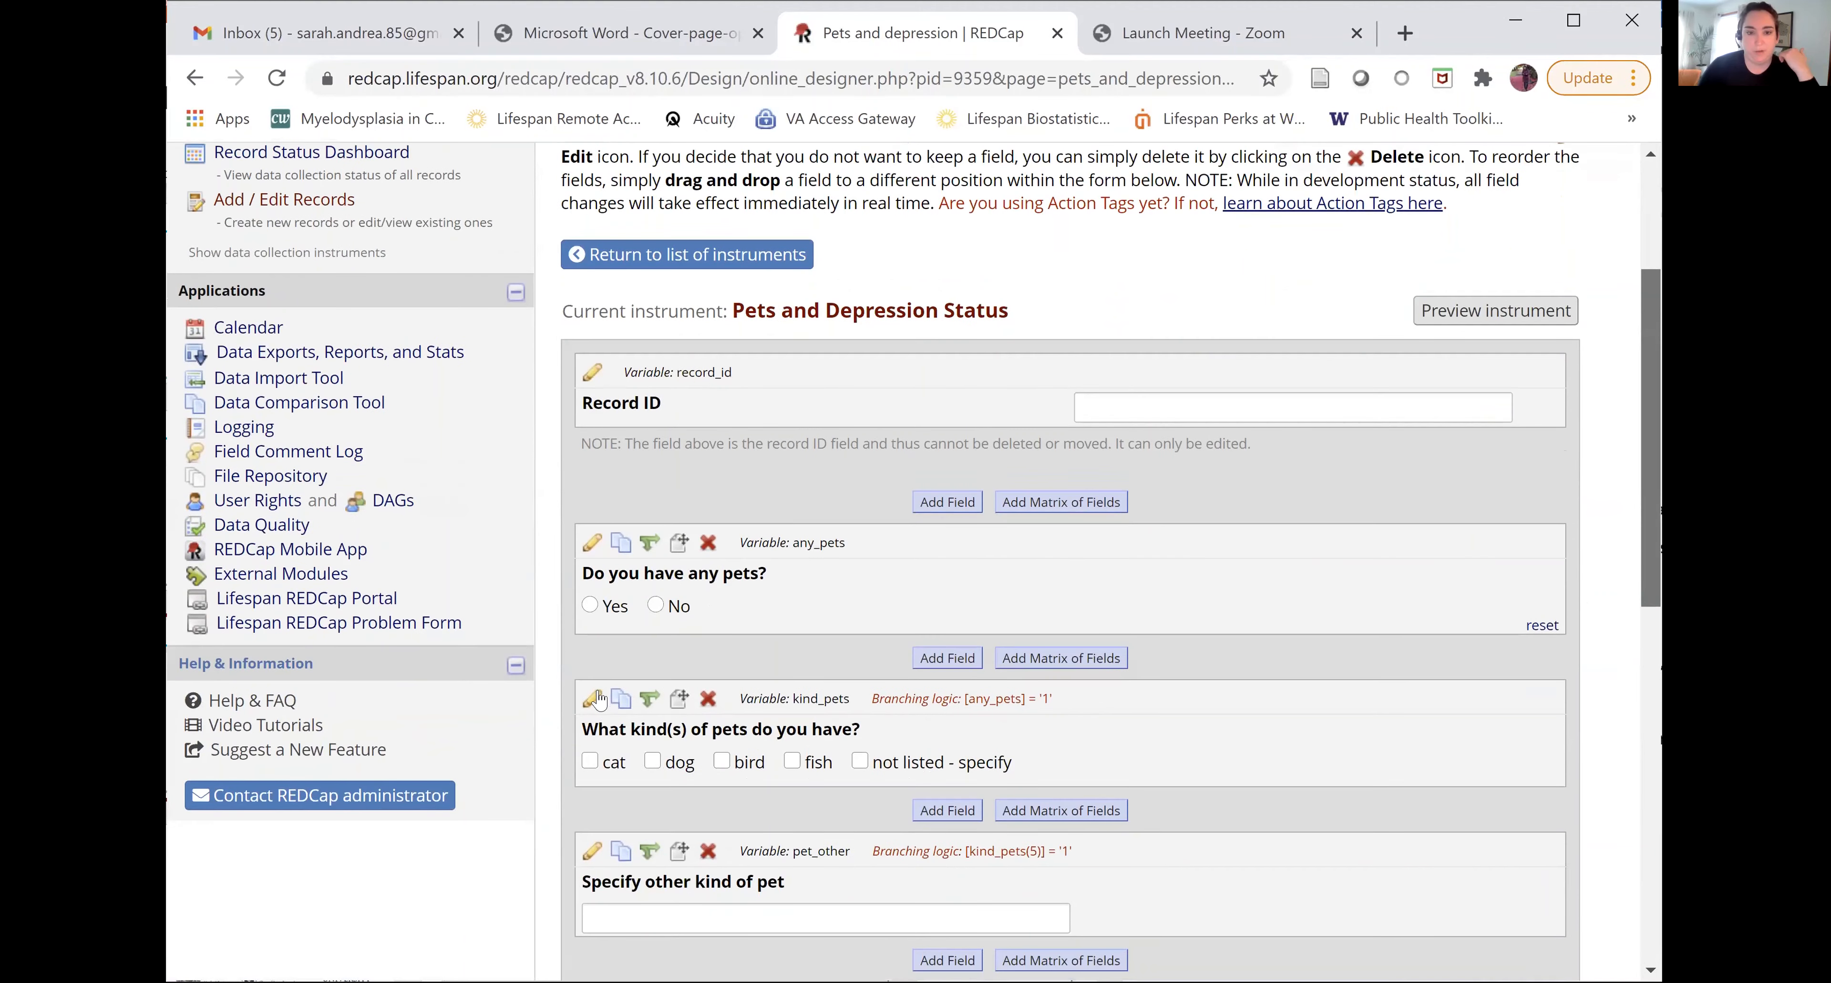
pyautogui.click(593, 697)
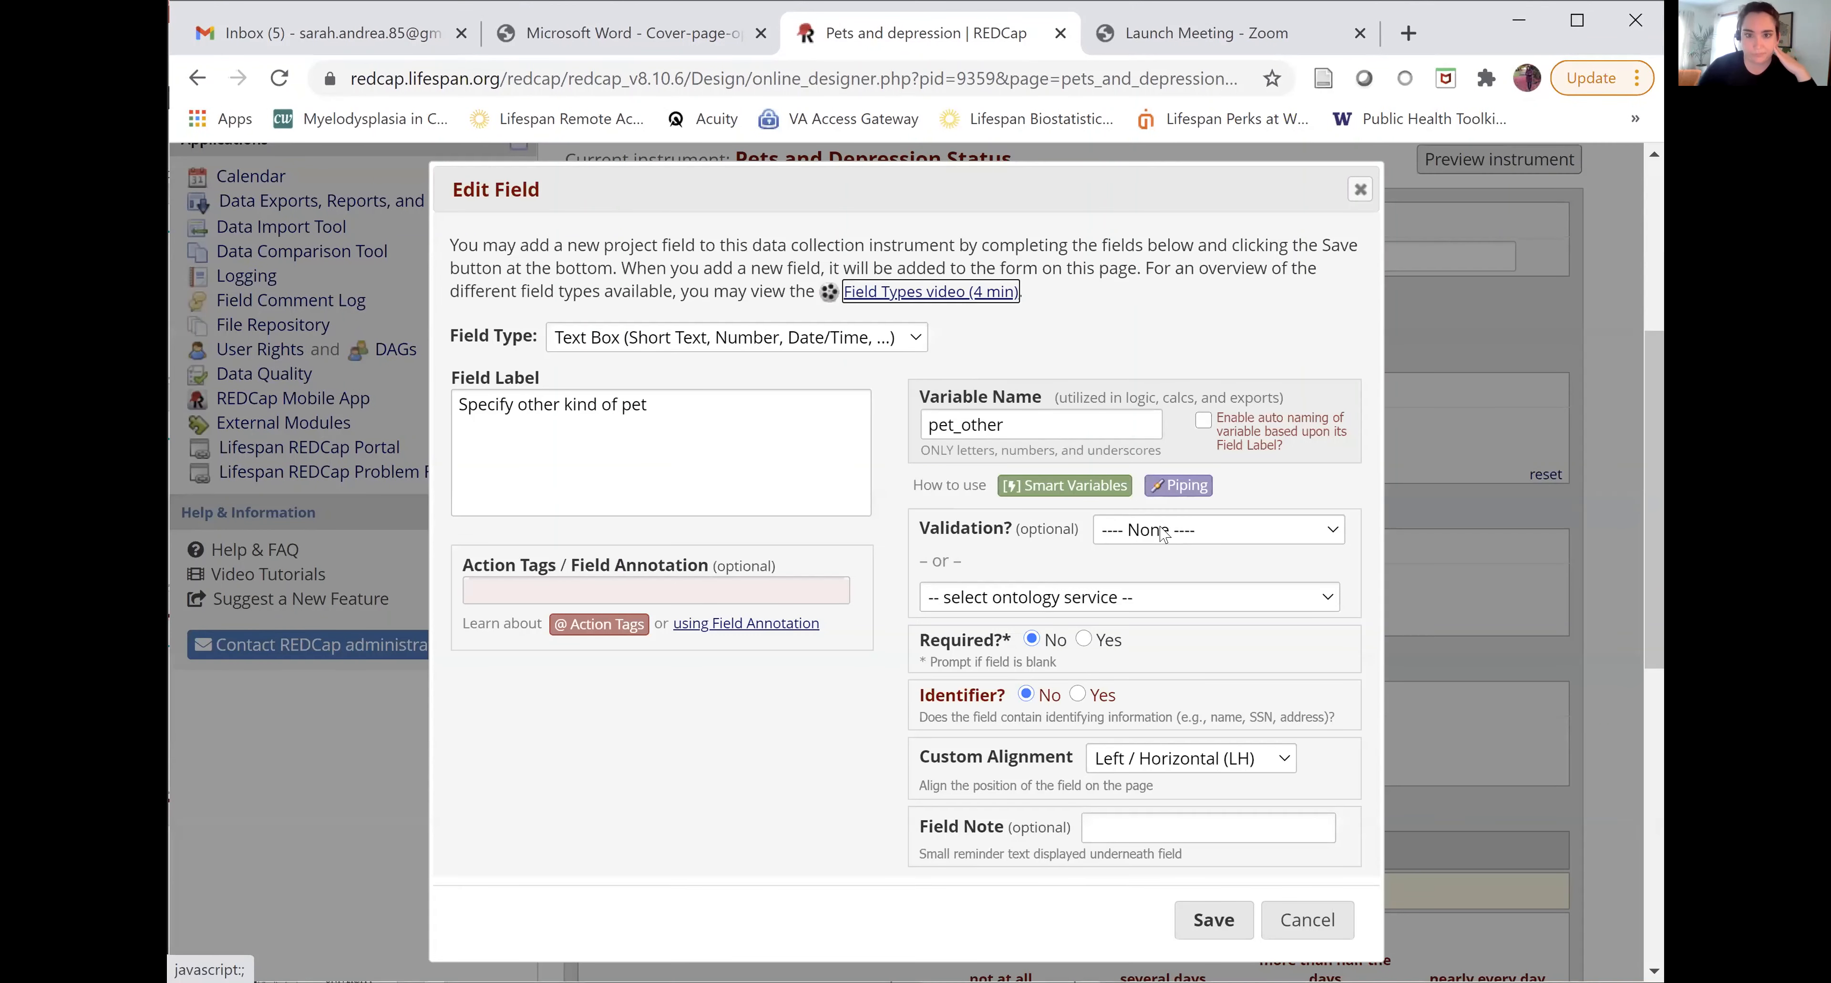
pyautogui.click(1158, 527)
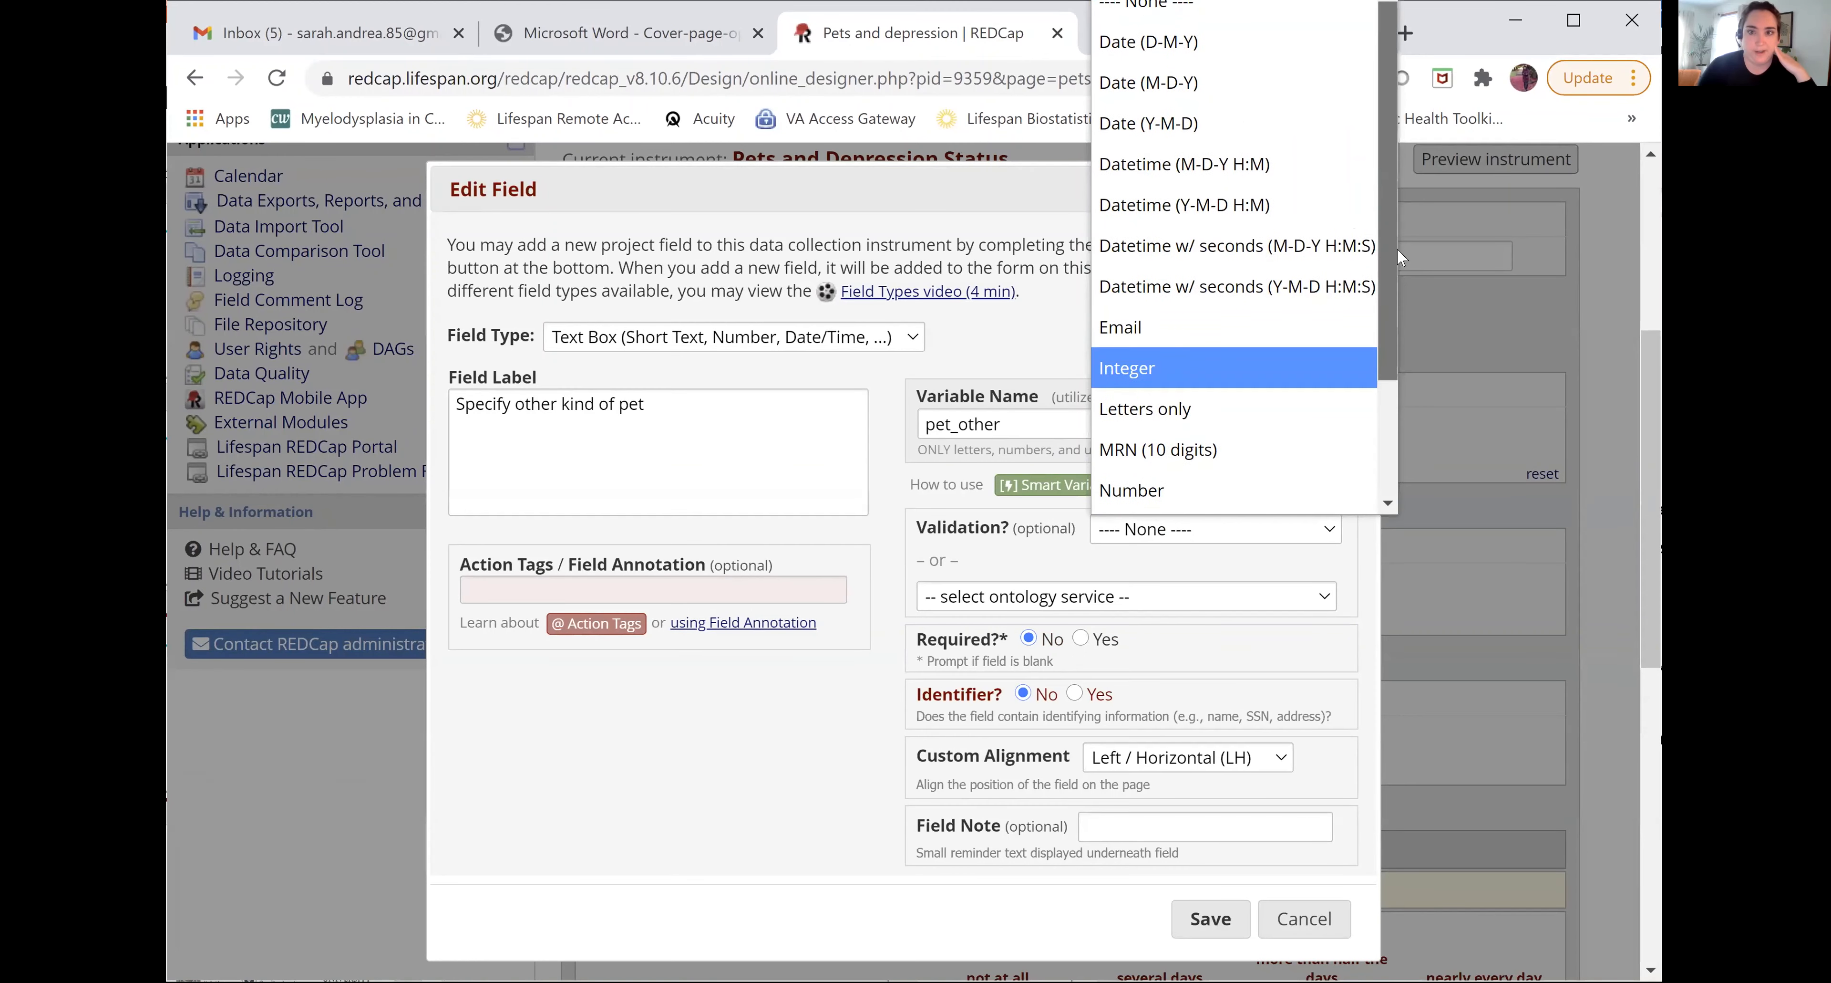
pyautogui.moveTo(1395, 255); pyautogui.dragTo(1410, 475)
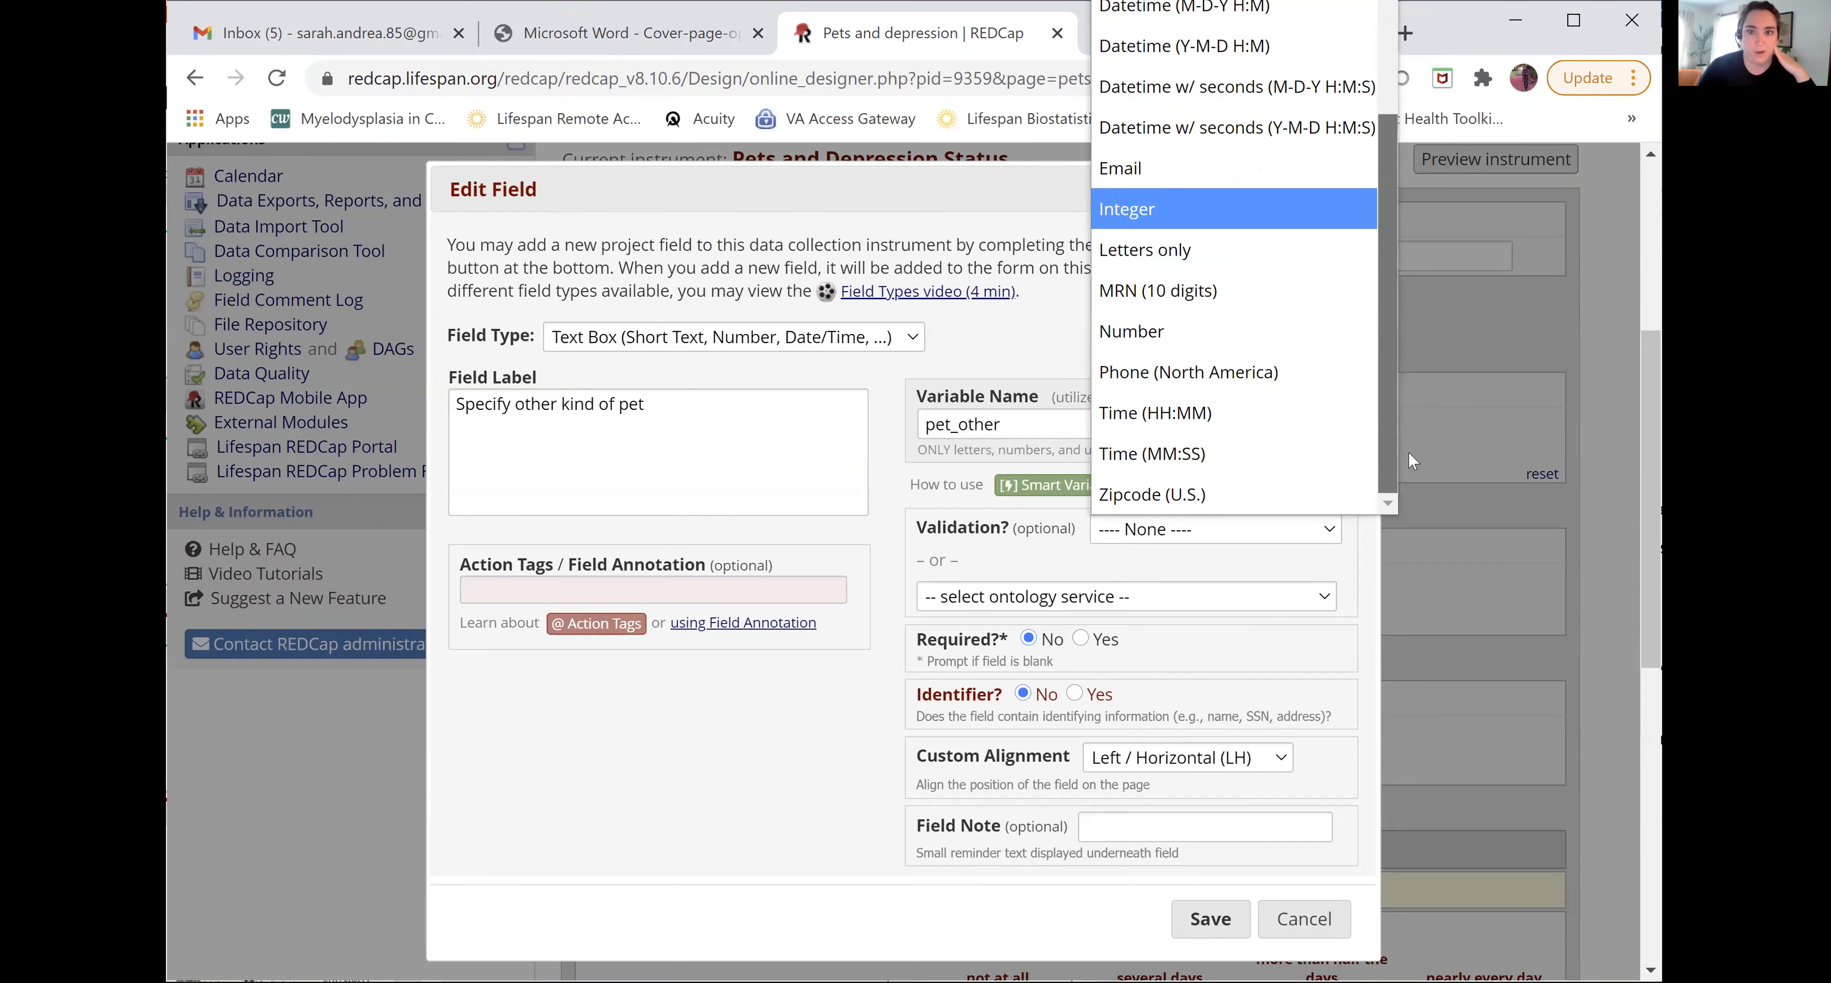
pyautogui.click(1269, 250)
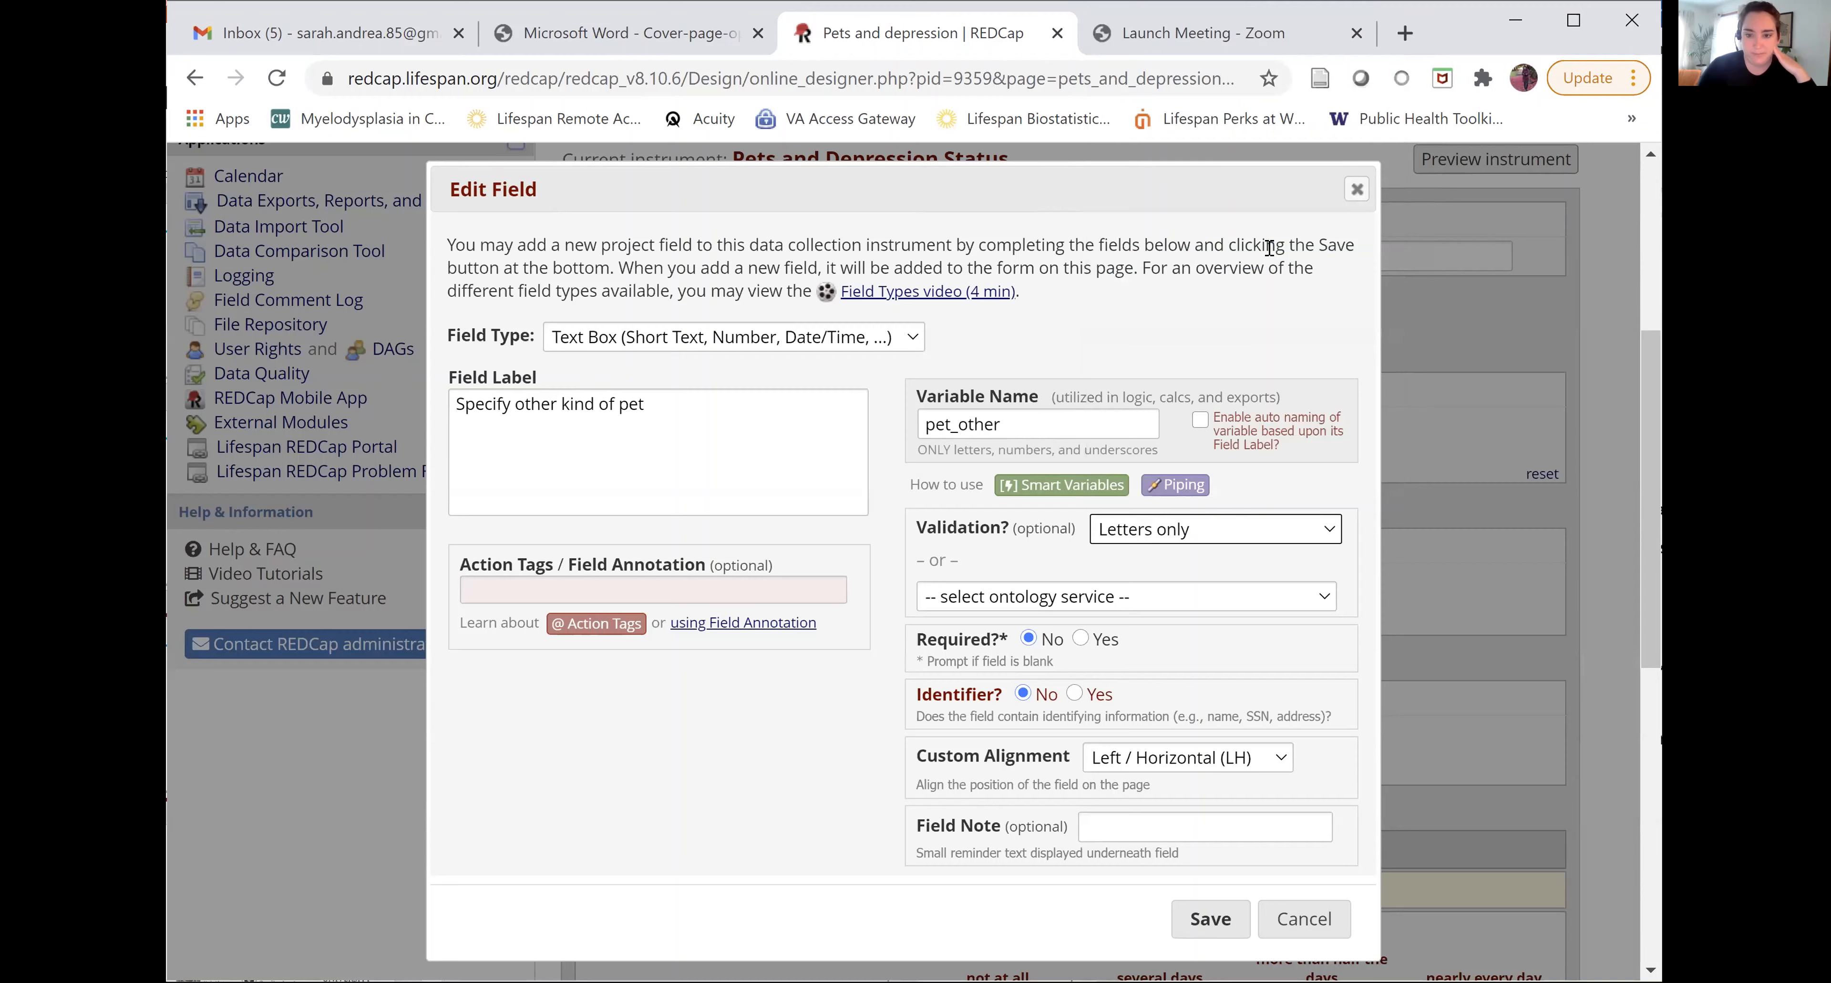
pyautogui.click(1224, 946)
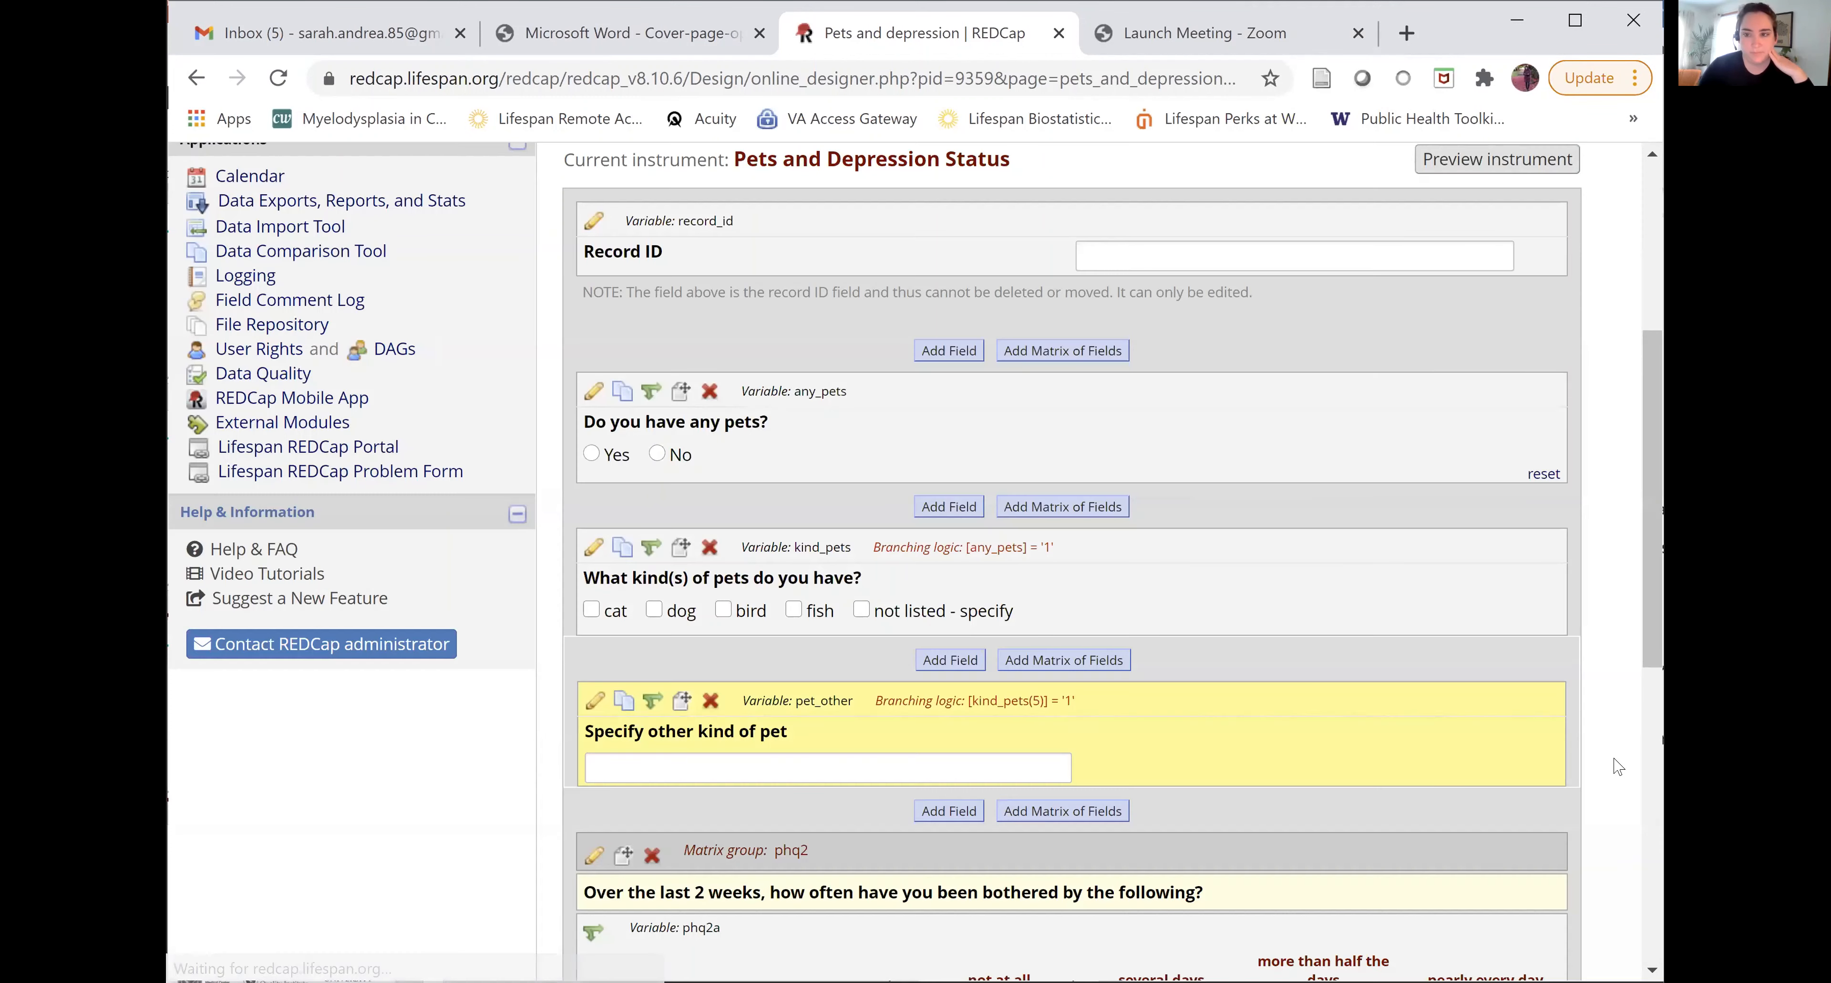
# Step: Look over the Pets and Depression Status instrument, and open the Record Status Dashboard for all records
pyautogui.scroll(1, 1663, 376)
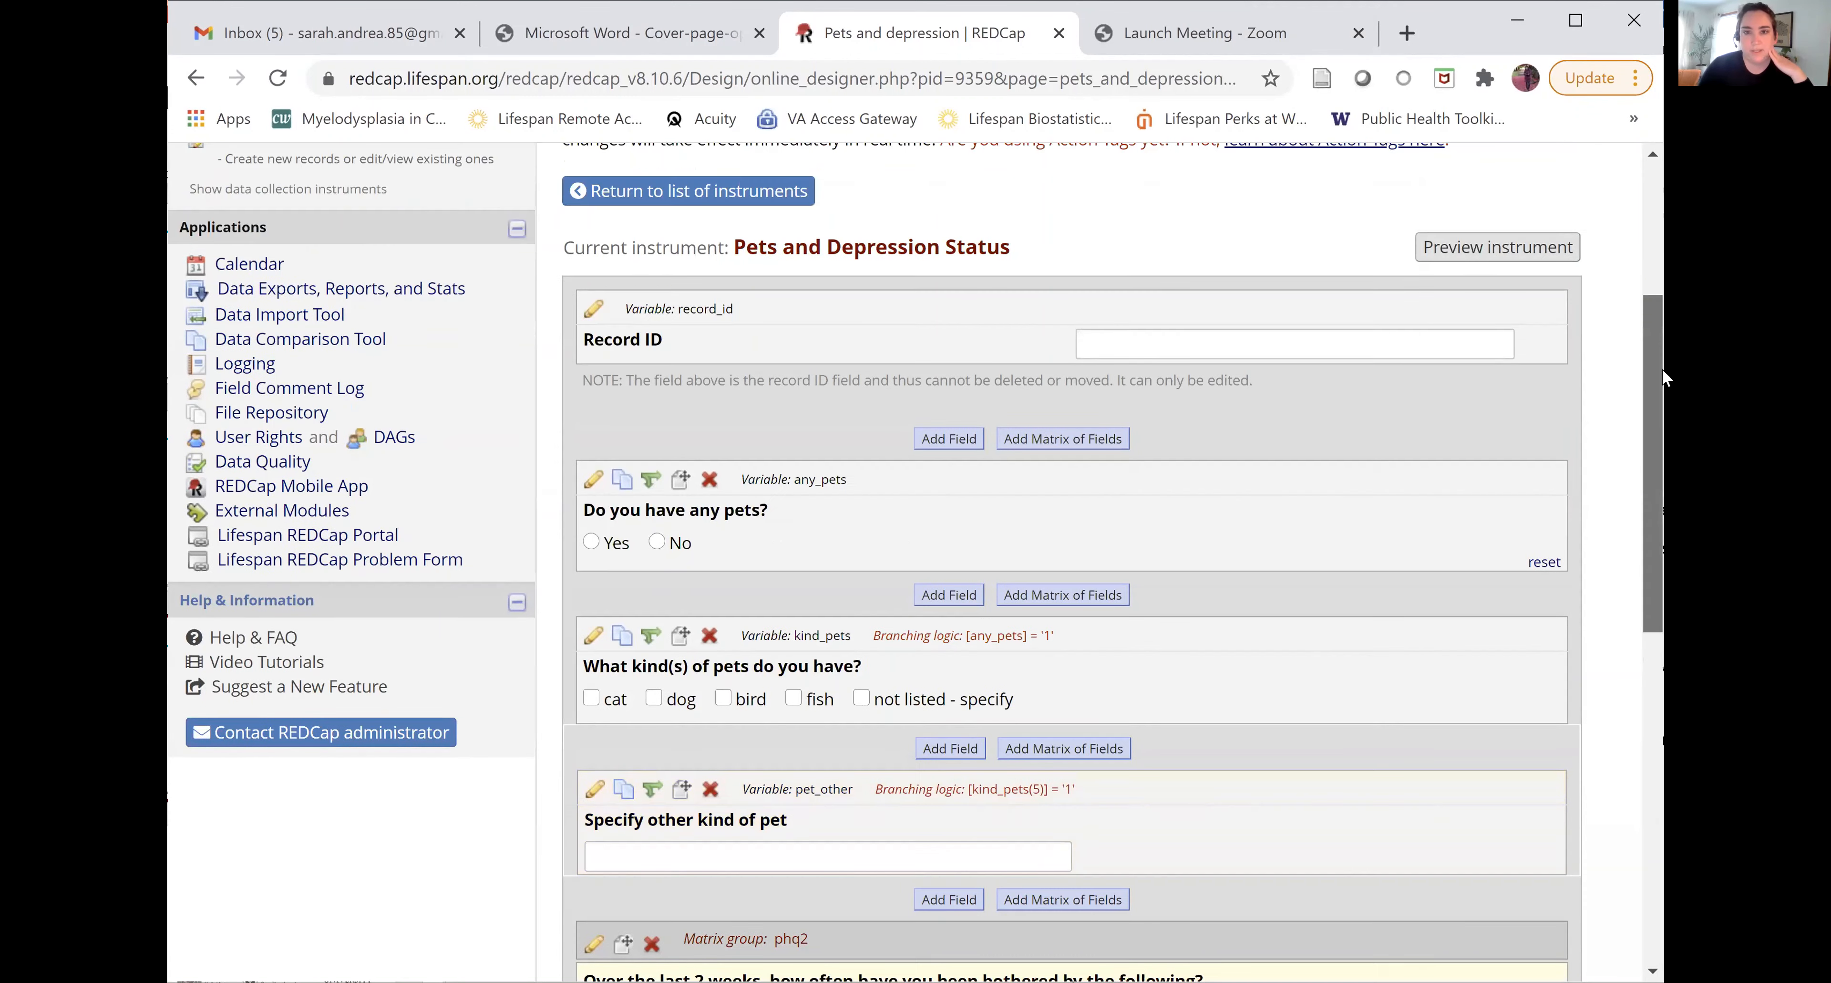
pyautogui.scroll(4, 1606, 838)
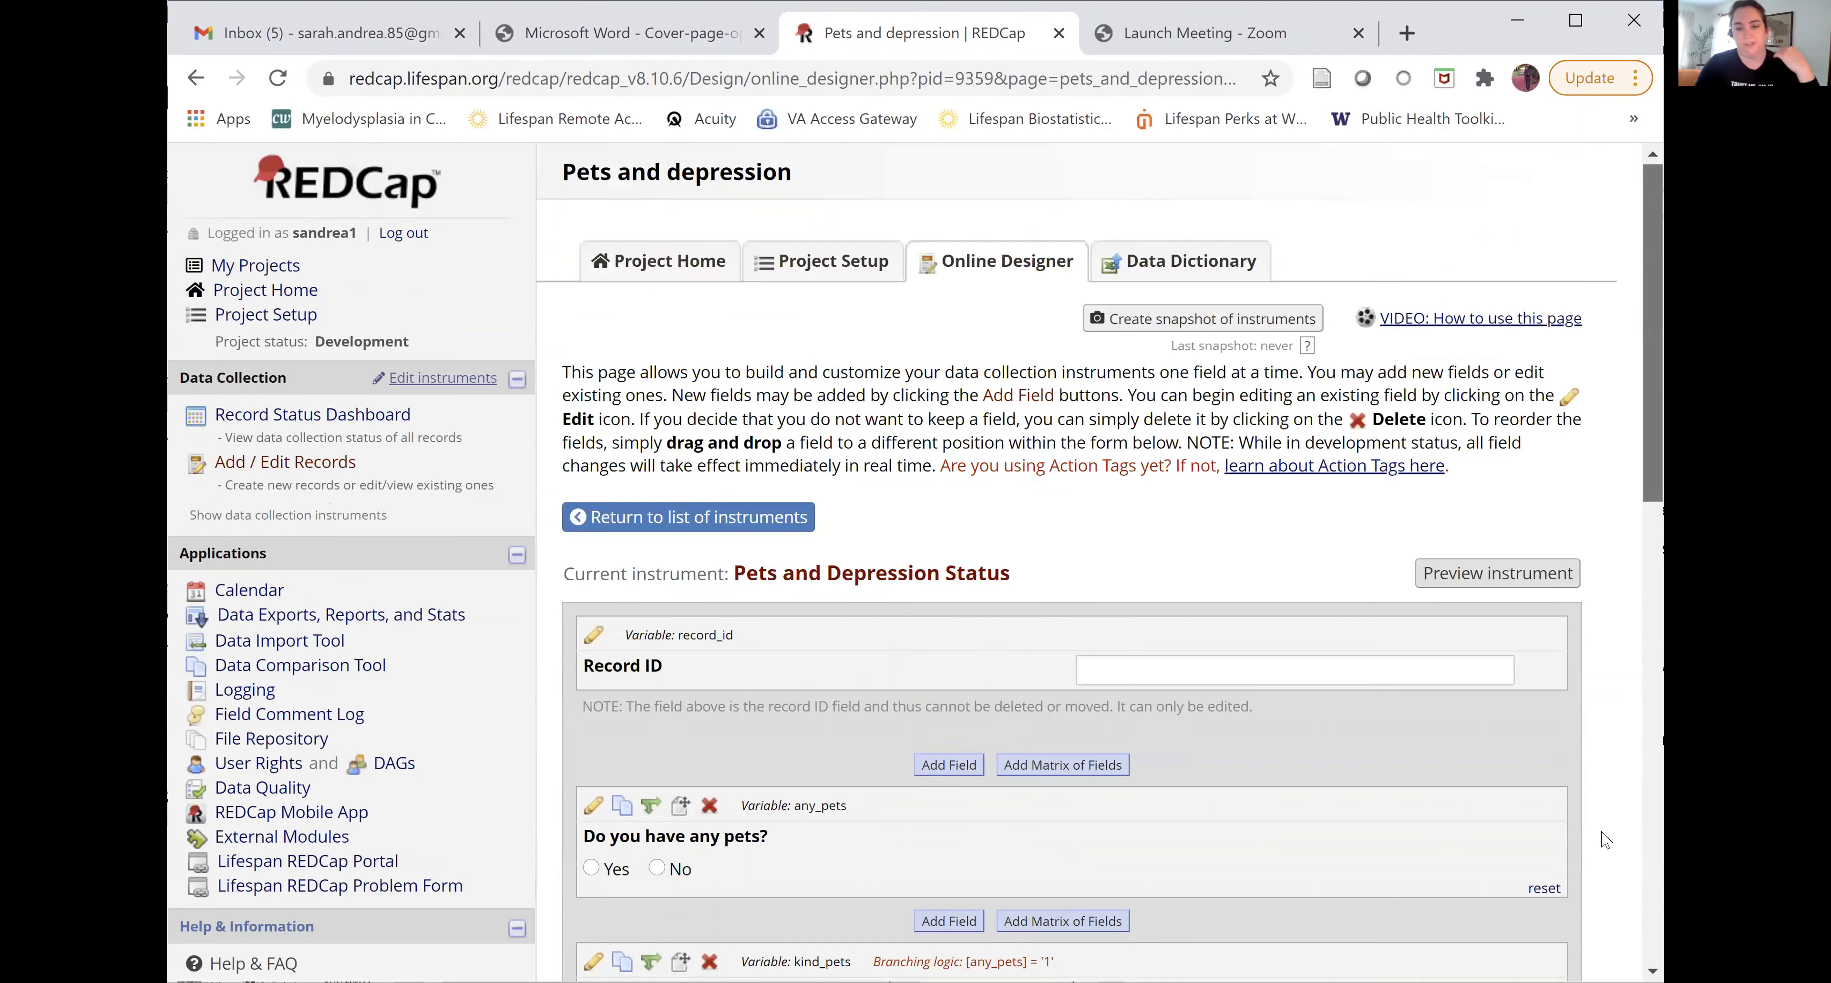
pyautogui.scroll(-13, 1605, 839)
pyautogui.scroll(12, 1592, 604)
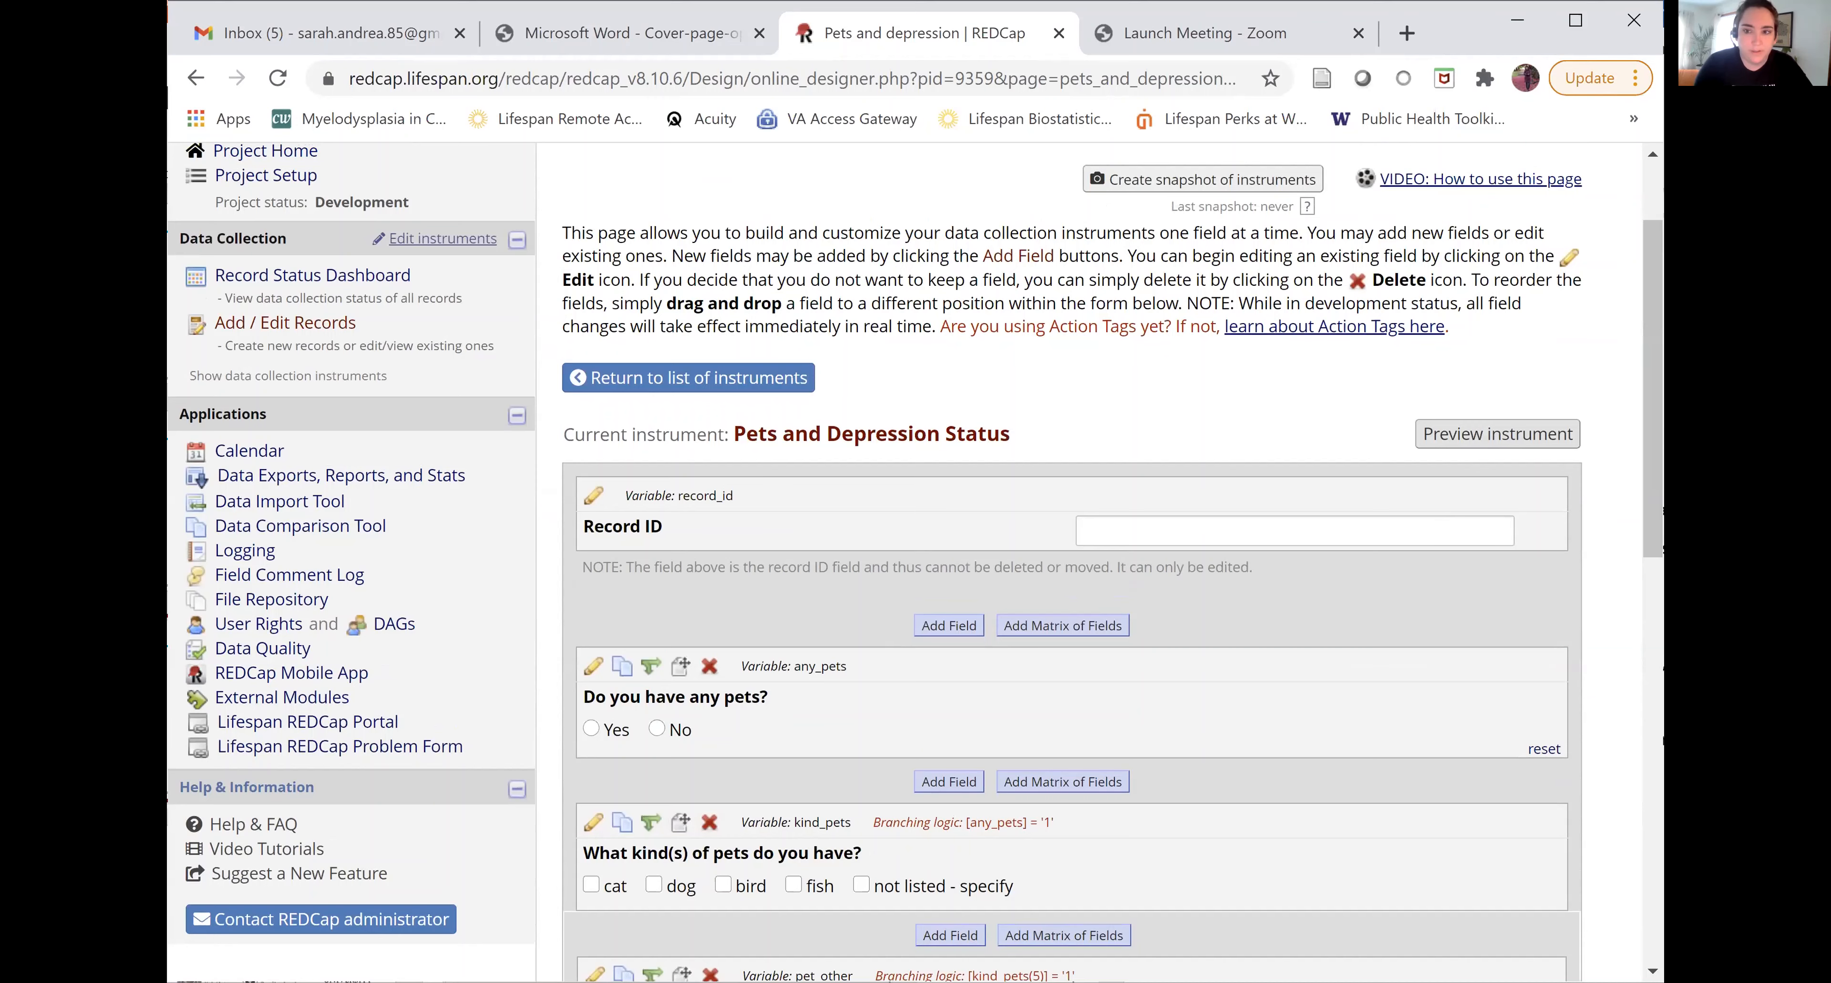
pyautogui.moveTo(1657, 382); pyautogui.dragTo(1657, 340)
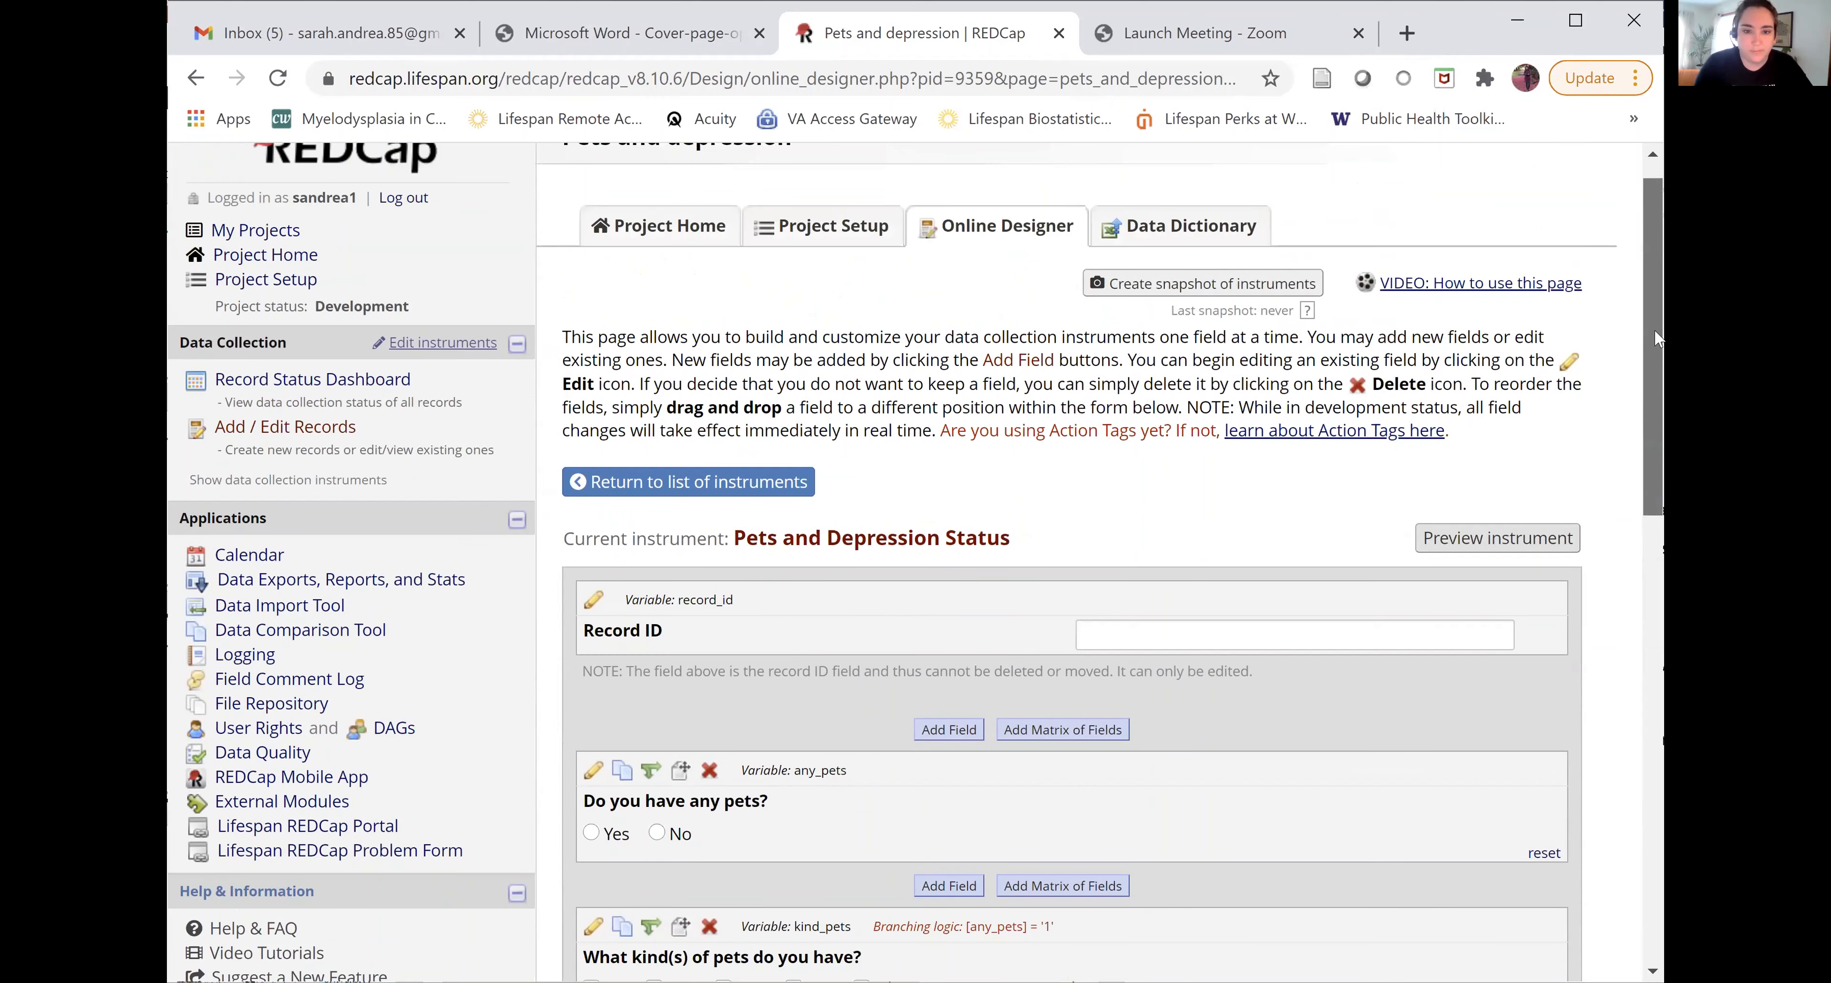
pyautogui.scroll(1, 1652, 330)
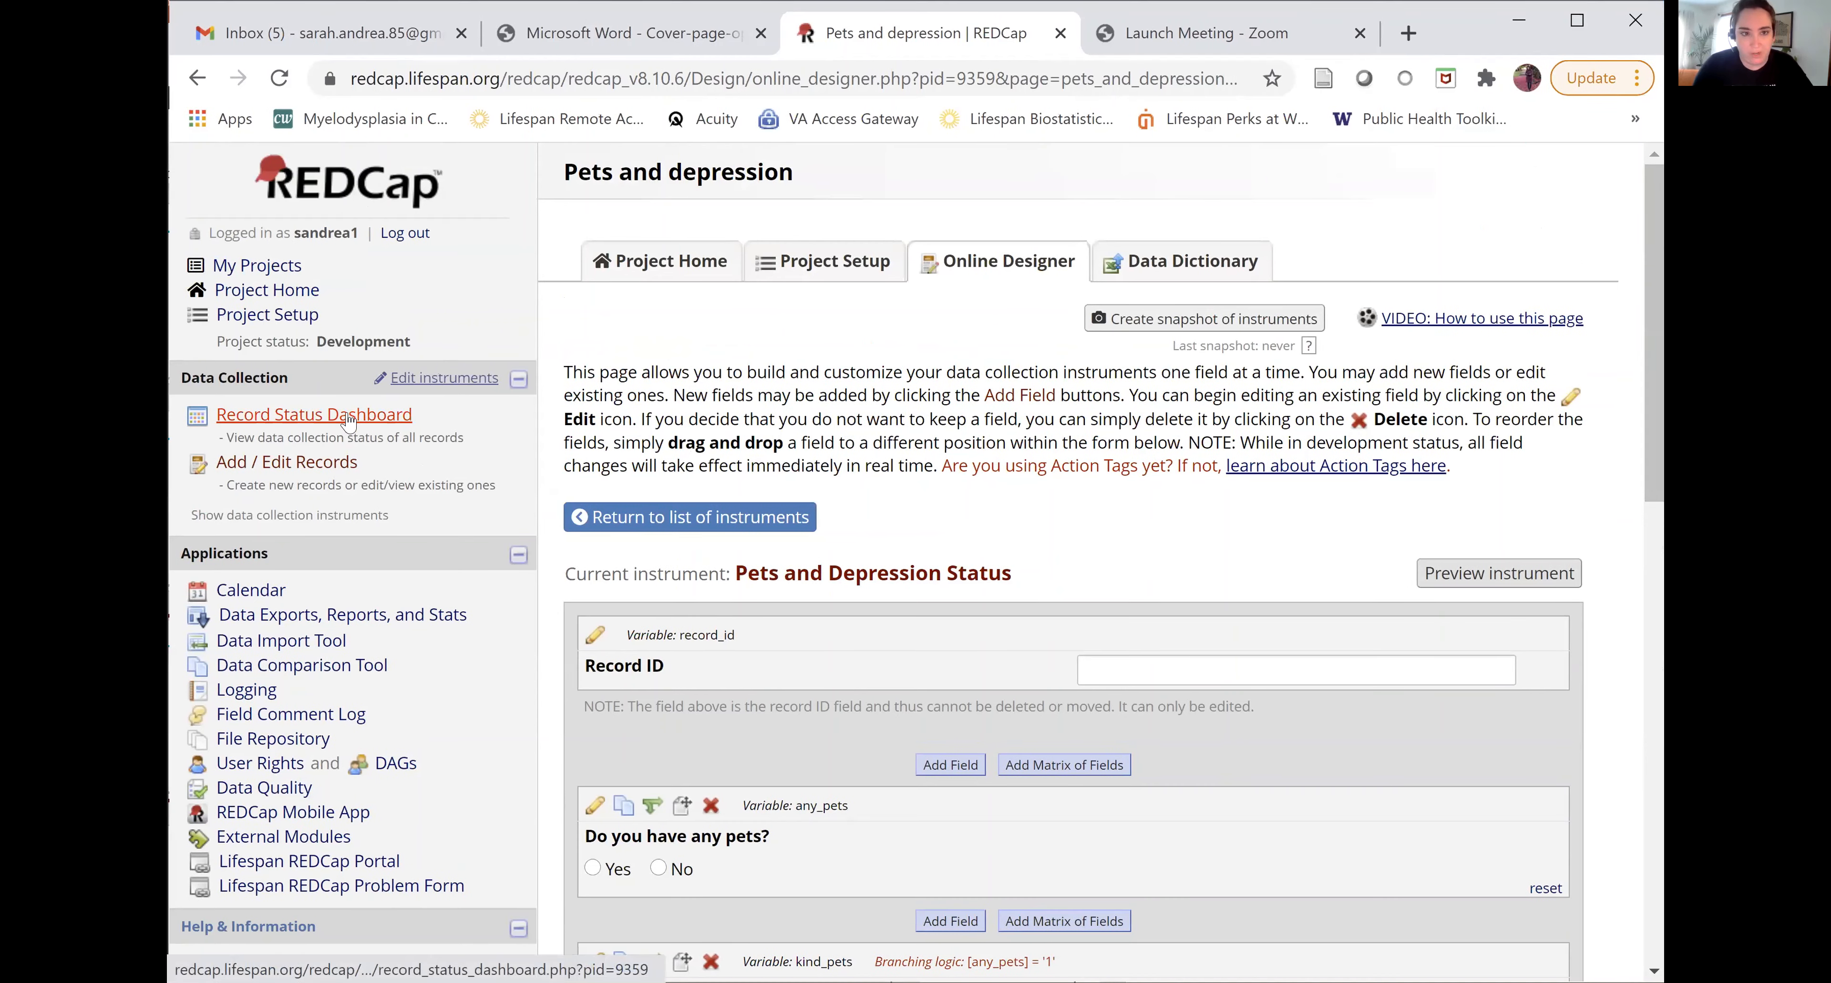
pyautogui.click(347, 418)
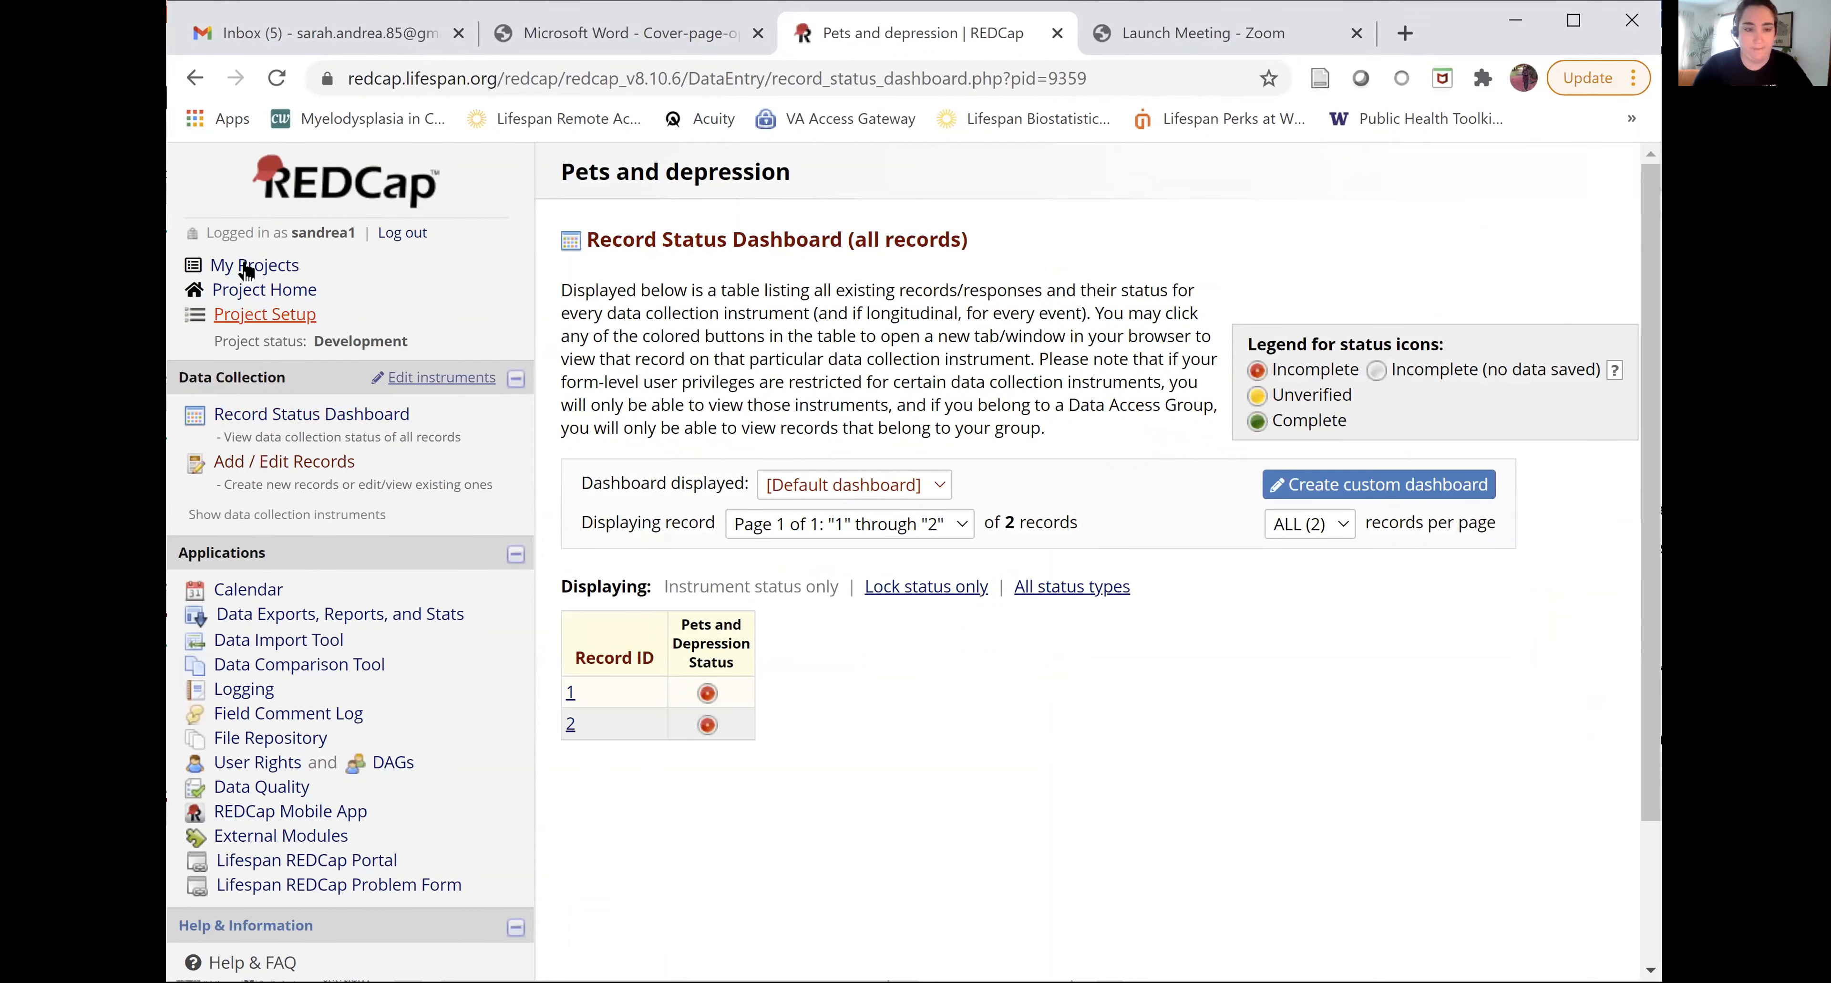
# Step: Go to the list of all projects and reopen the Pets and depression project
pyautogui.click(247, 267)
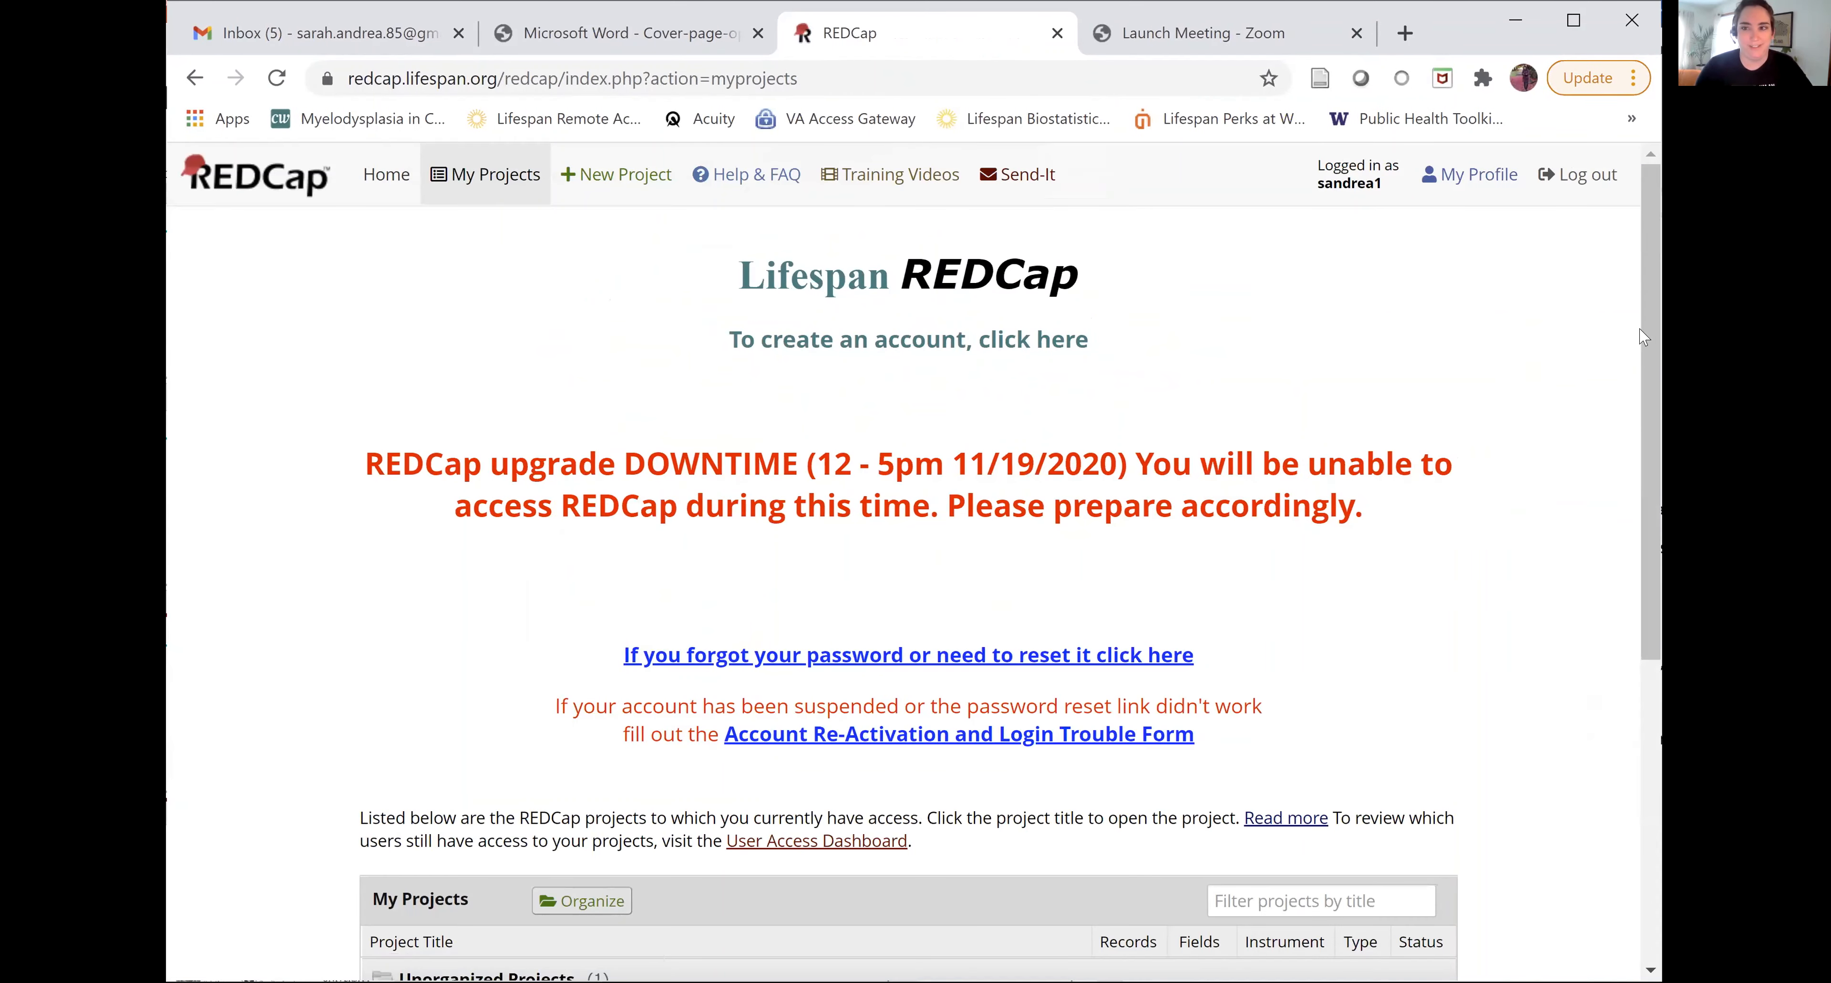
pyautogui.moveTo(1657, 338); pyautogui.dragTo(1647, 643)
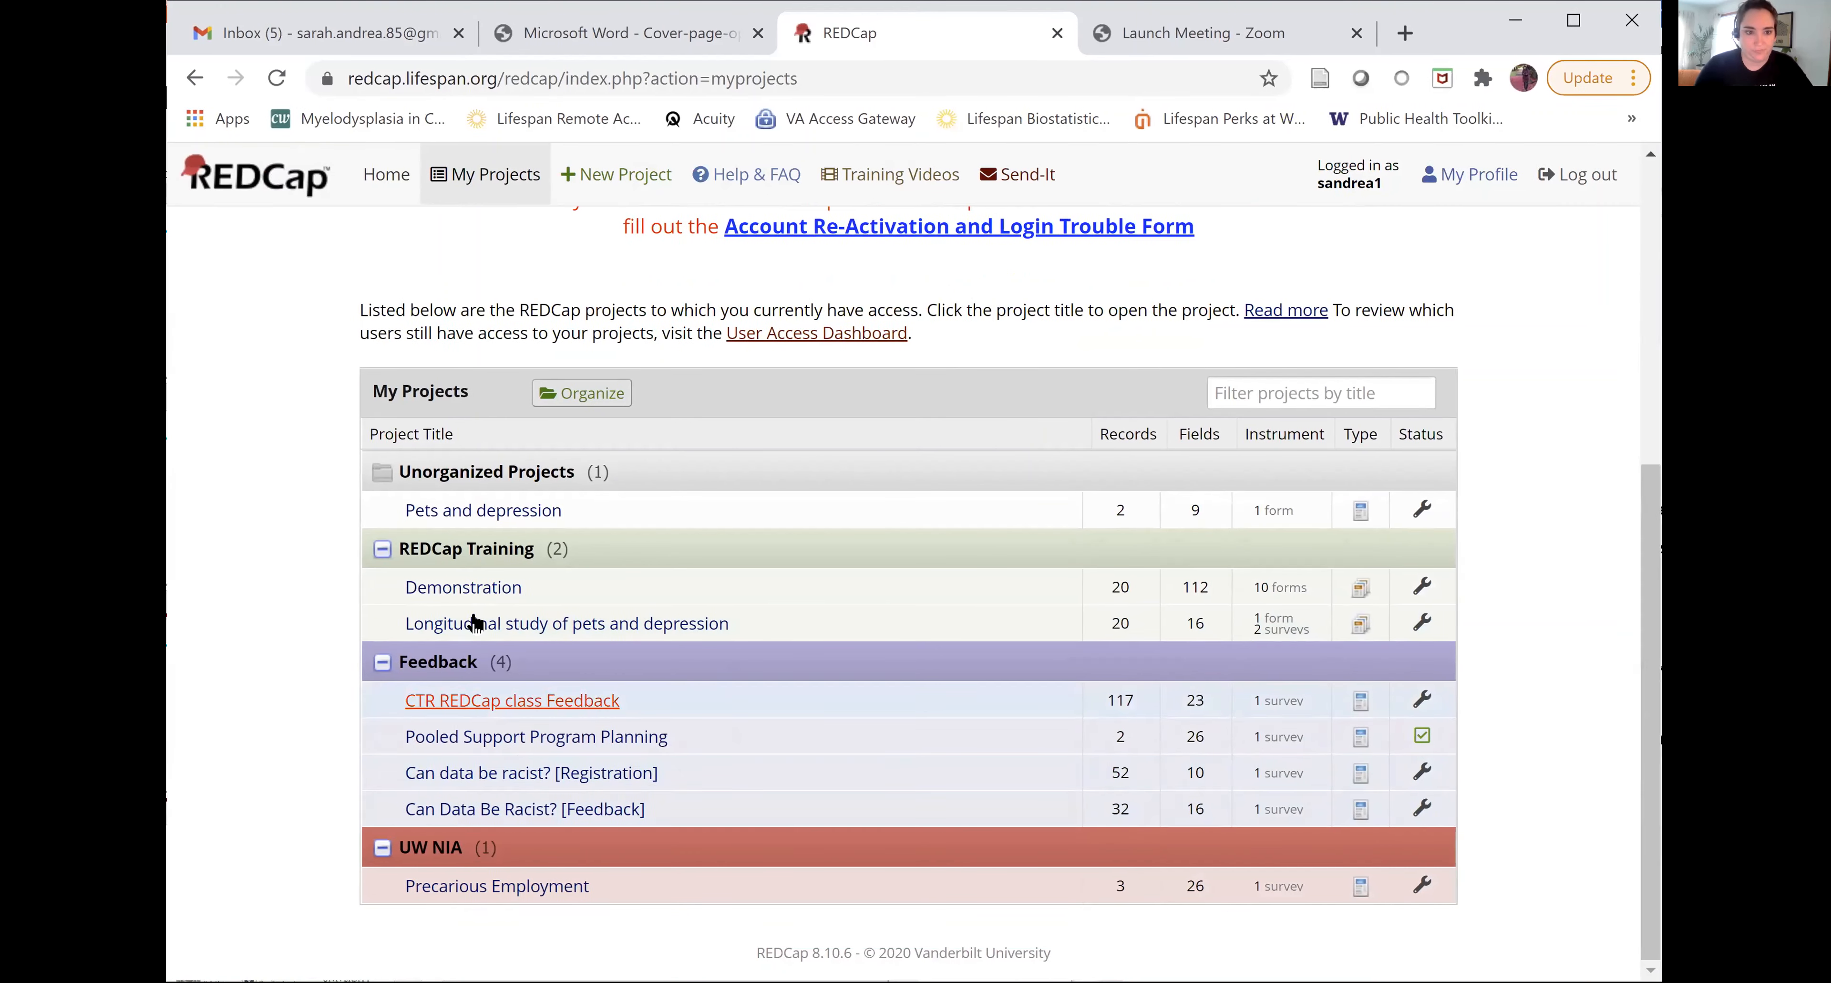
pyautogui.click(480, 510)
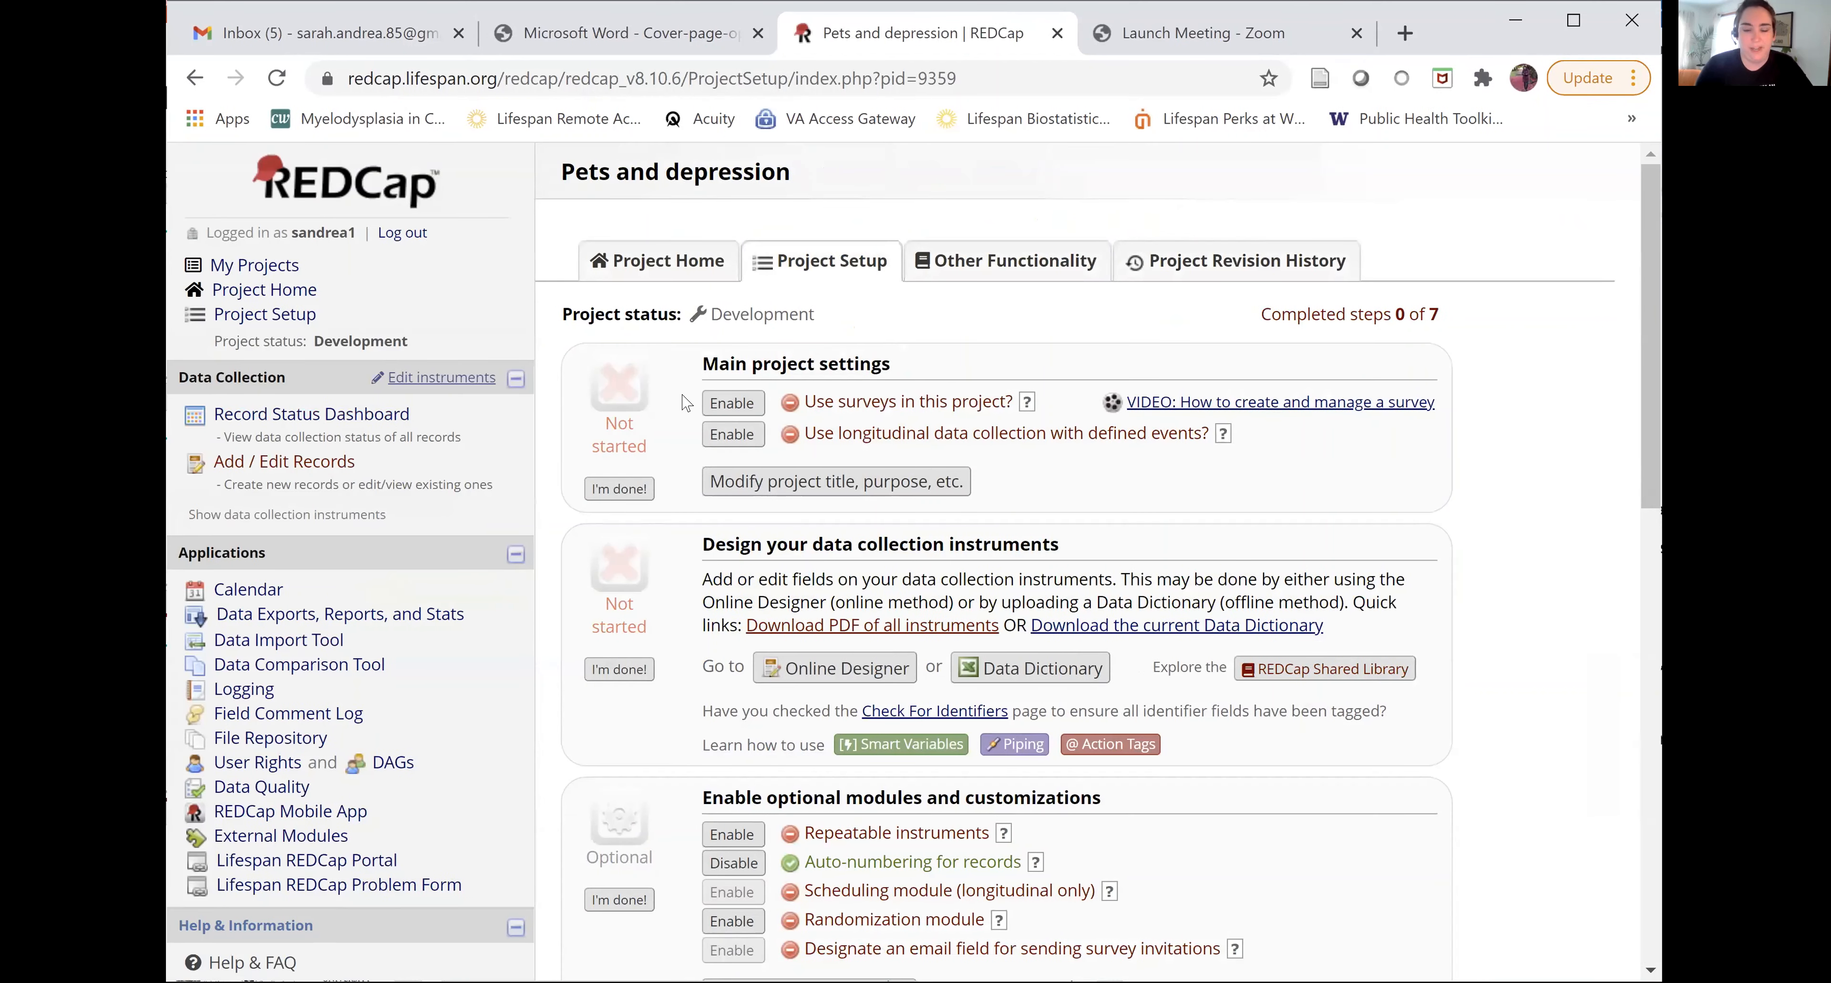
# Step: Enable surveys in the project's main settings and begin enabling the Pets and Depression Status instrument as a survey
pyautogui.click(733, 403)
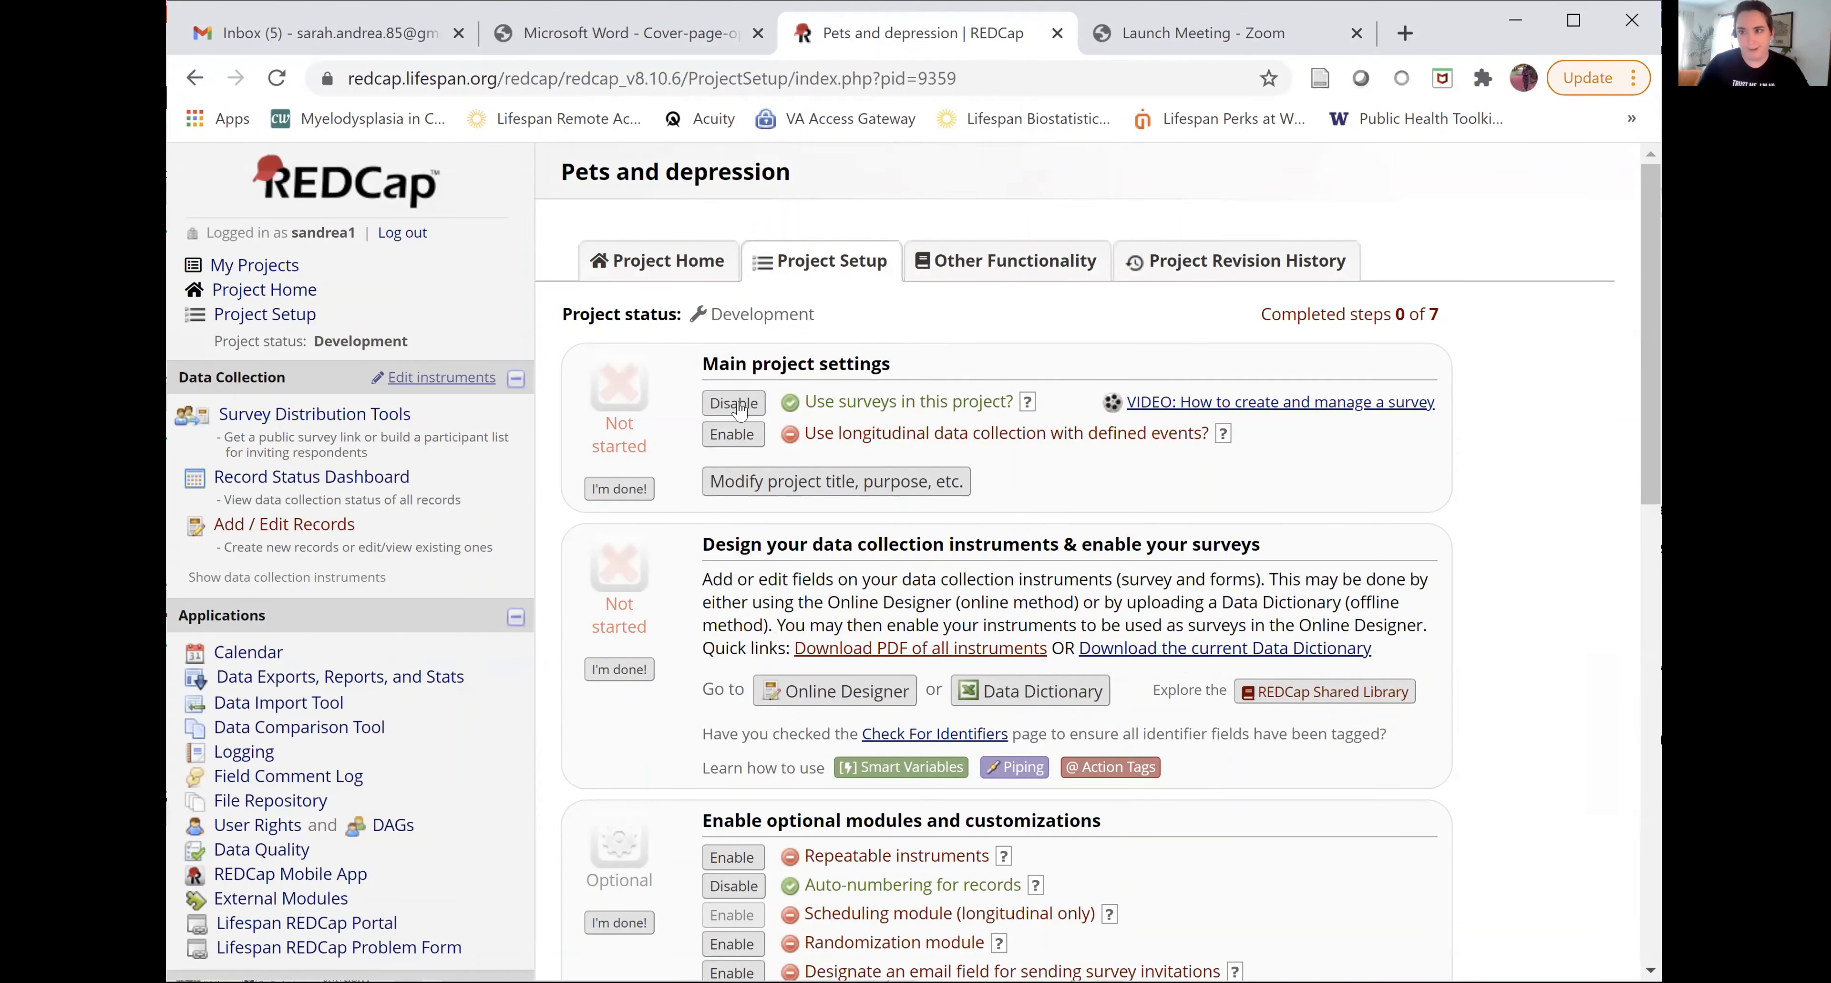
pyautogui.click(846, 704)
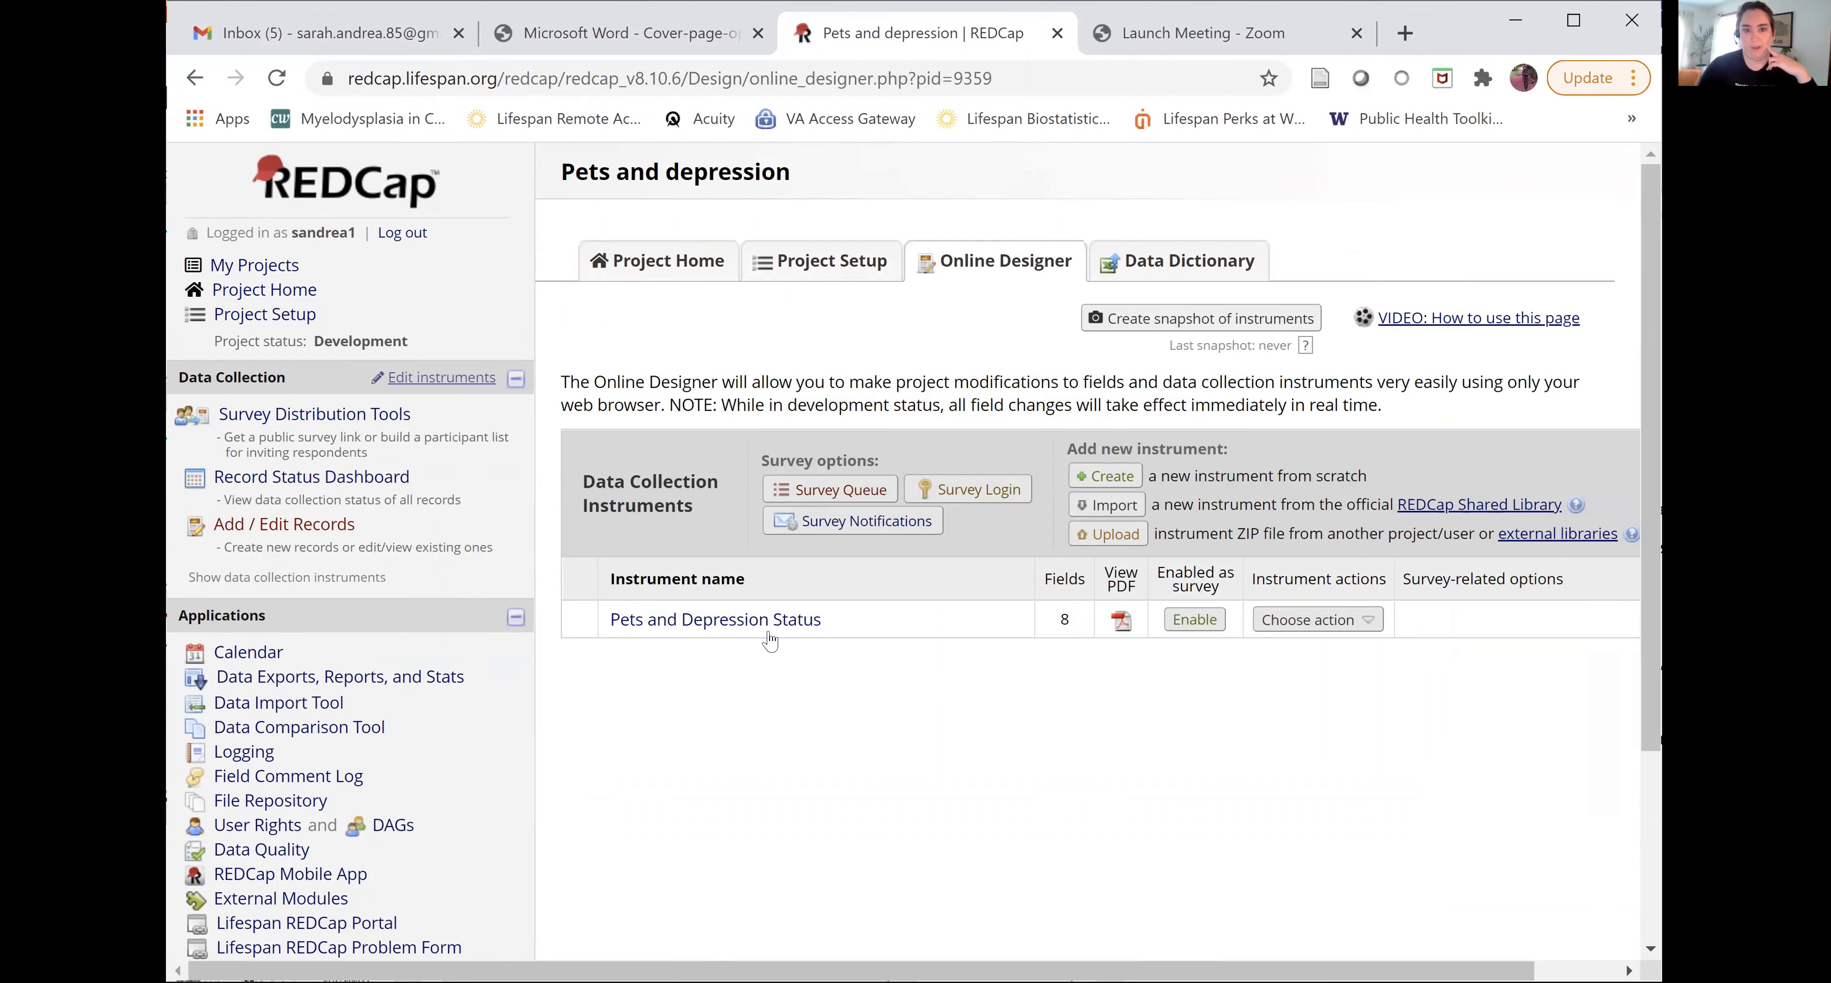
pyautogui.click(1184, 622)
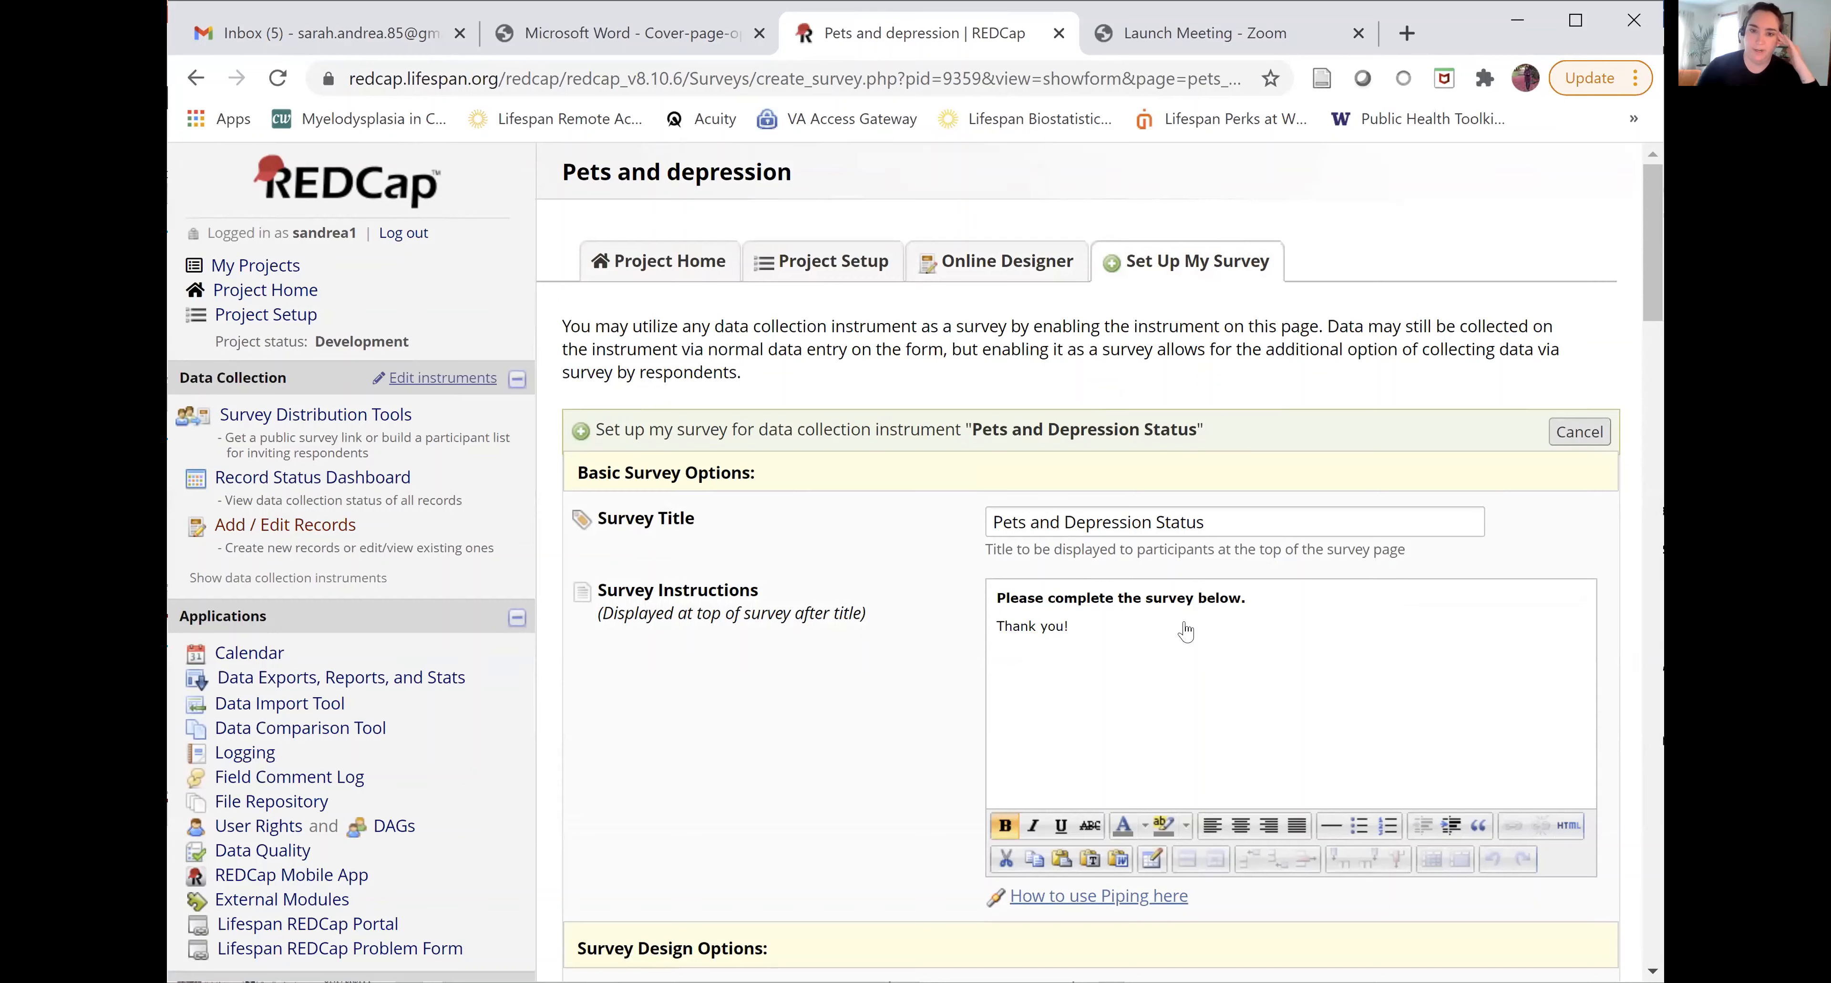
# Step: Review the survey's instructions, design, customization, access and completion options, and save the survey setup with its default settings
pyautogui.click(1207, 652)
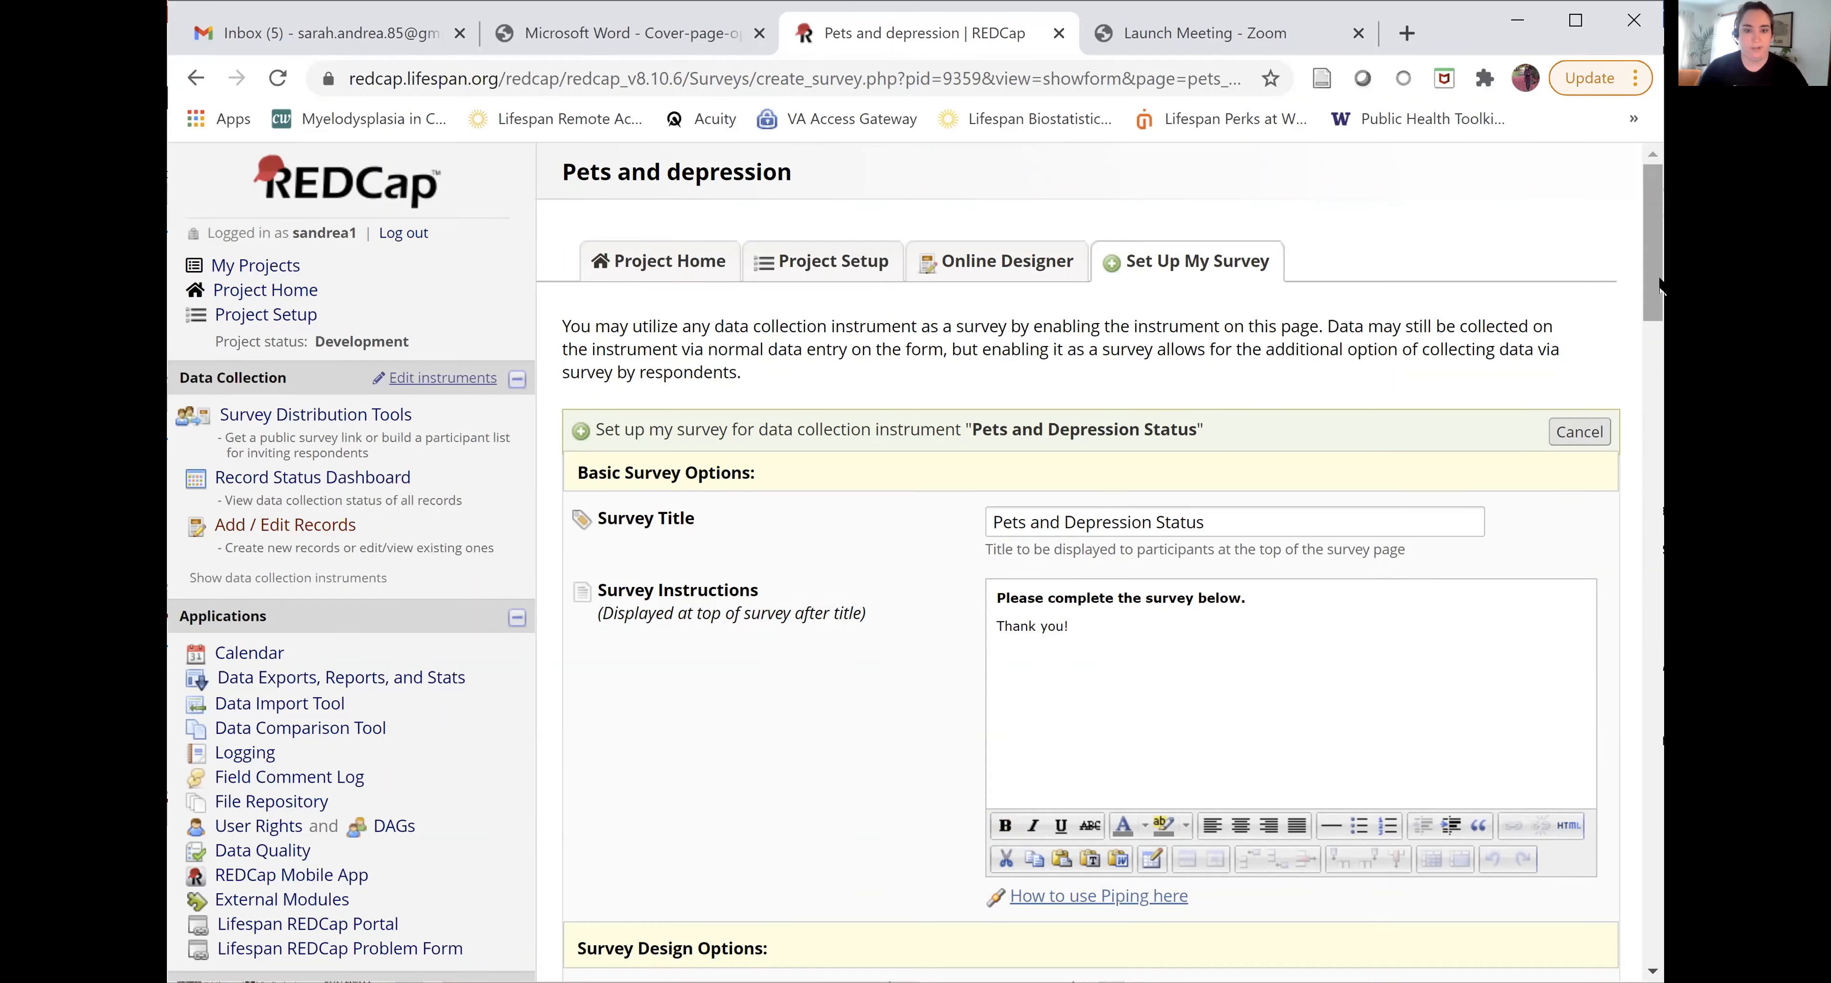
pyautogui.scroll(-3, 1659, 286)
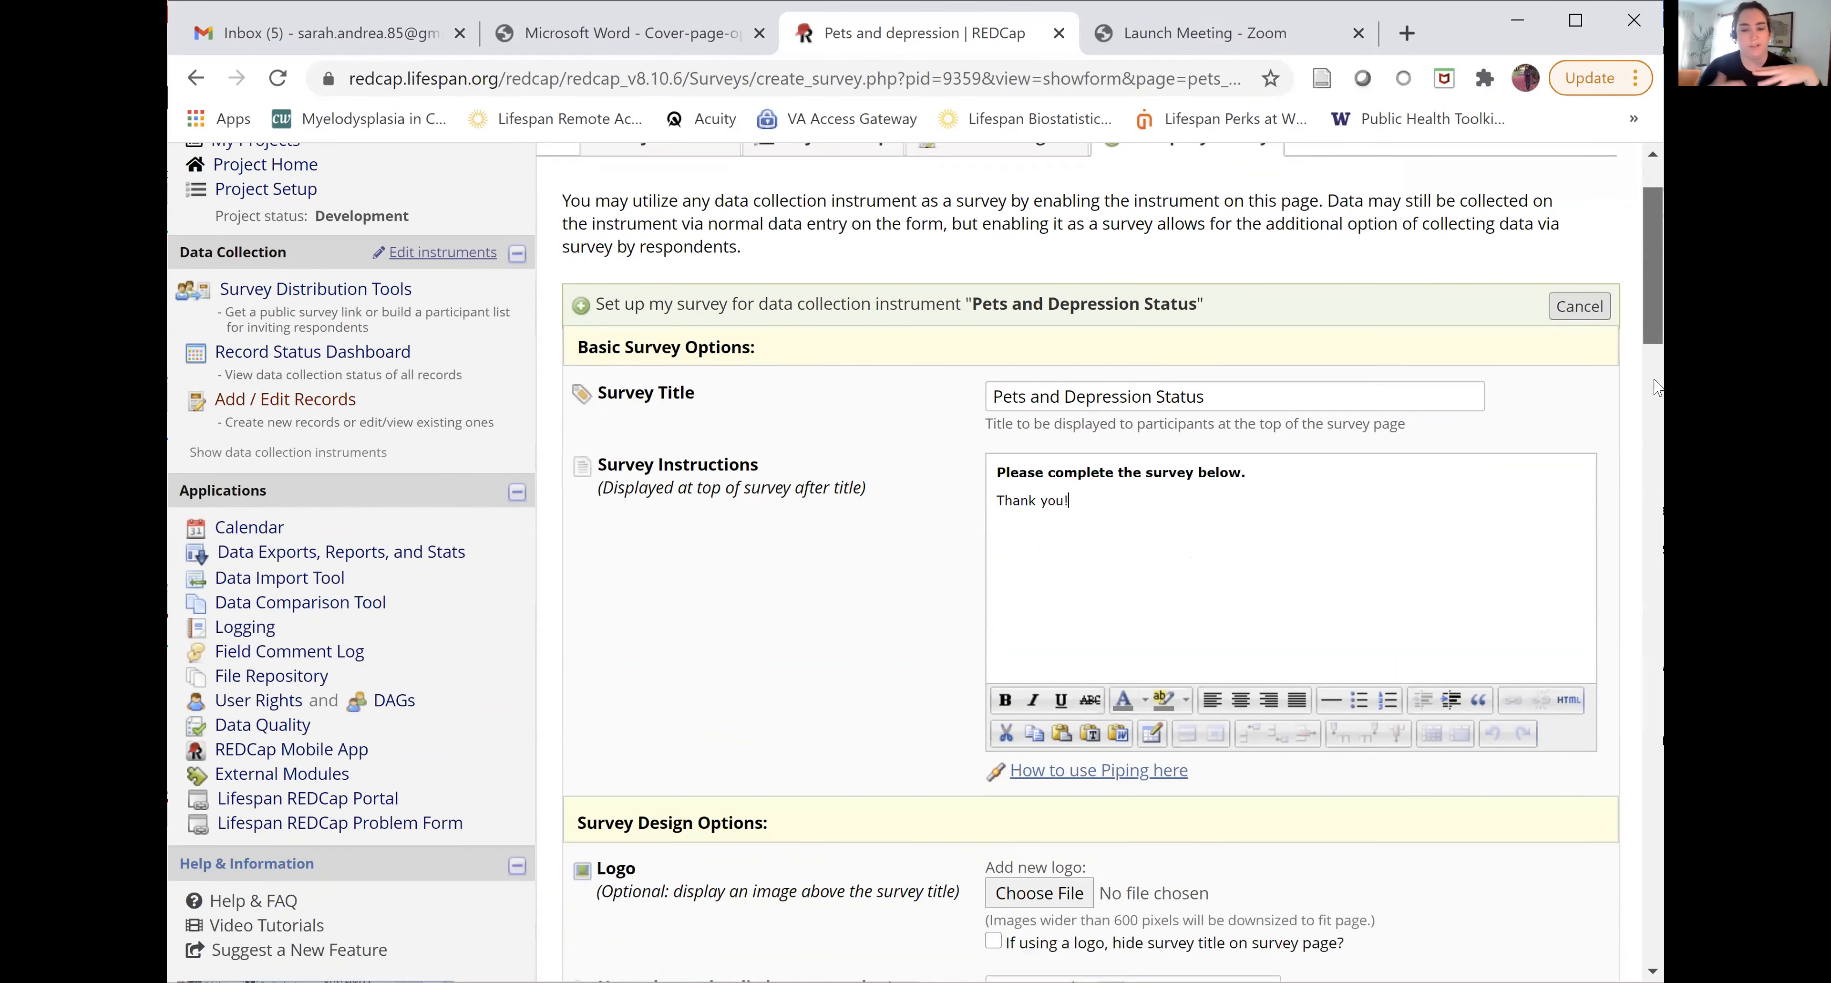
pyautogui.scroll(-6, 1656, 394)
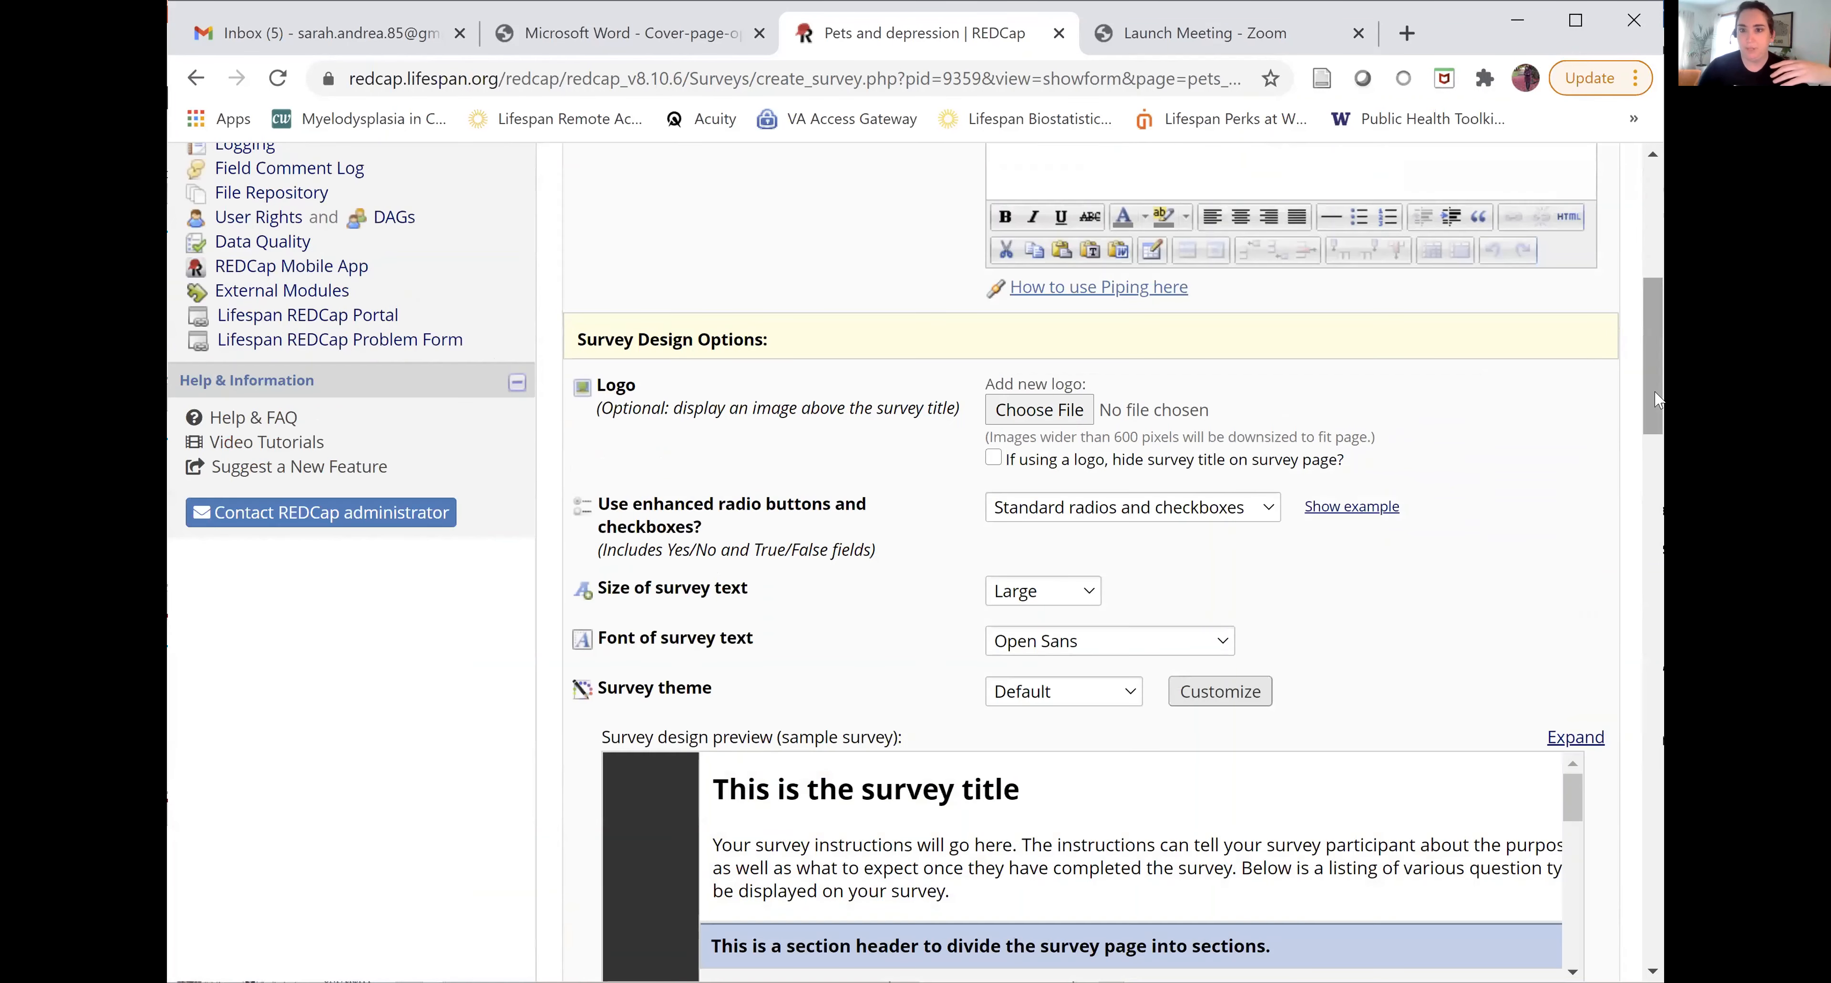
pyautogui.scroll(-2, 1642, 462)
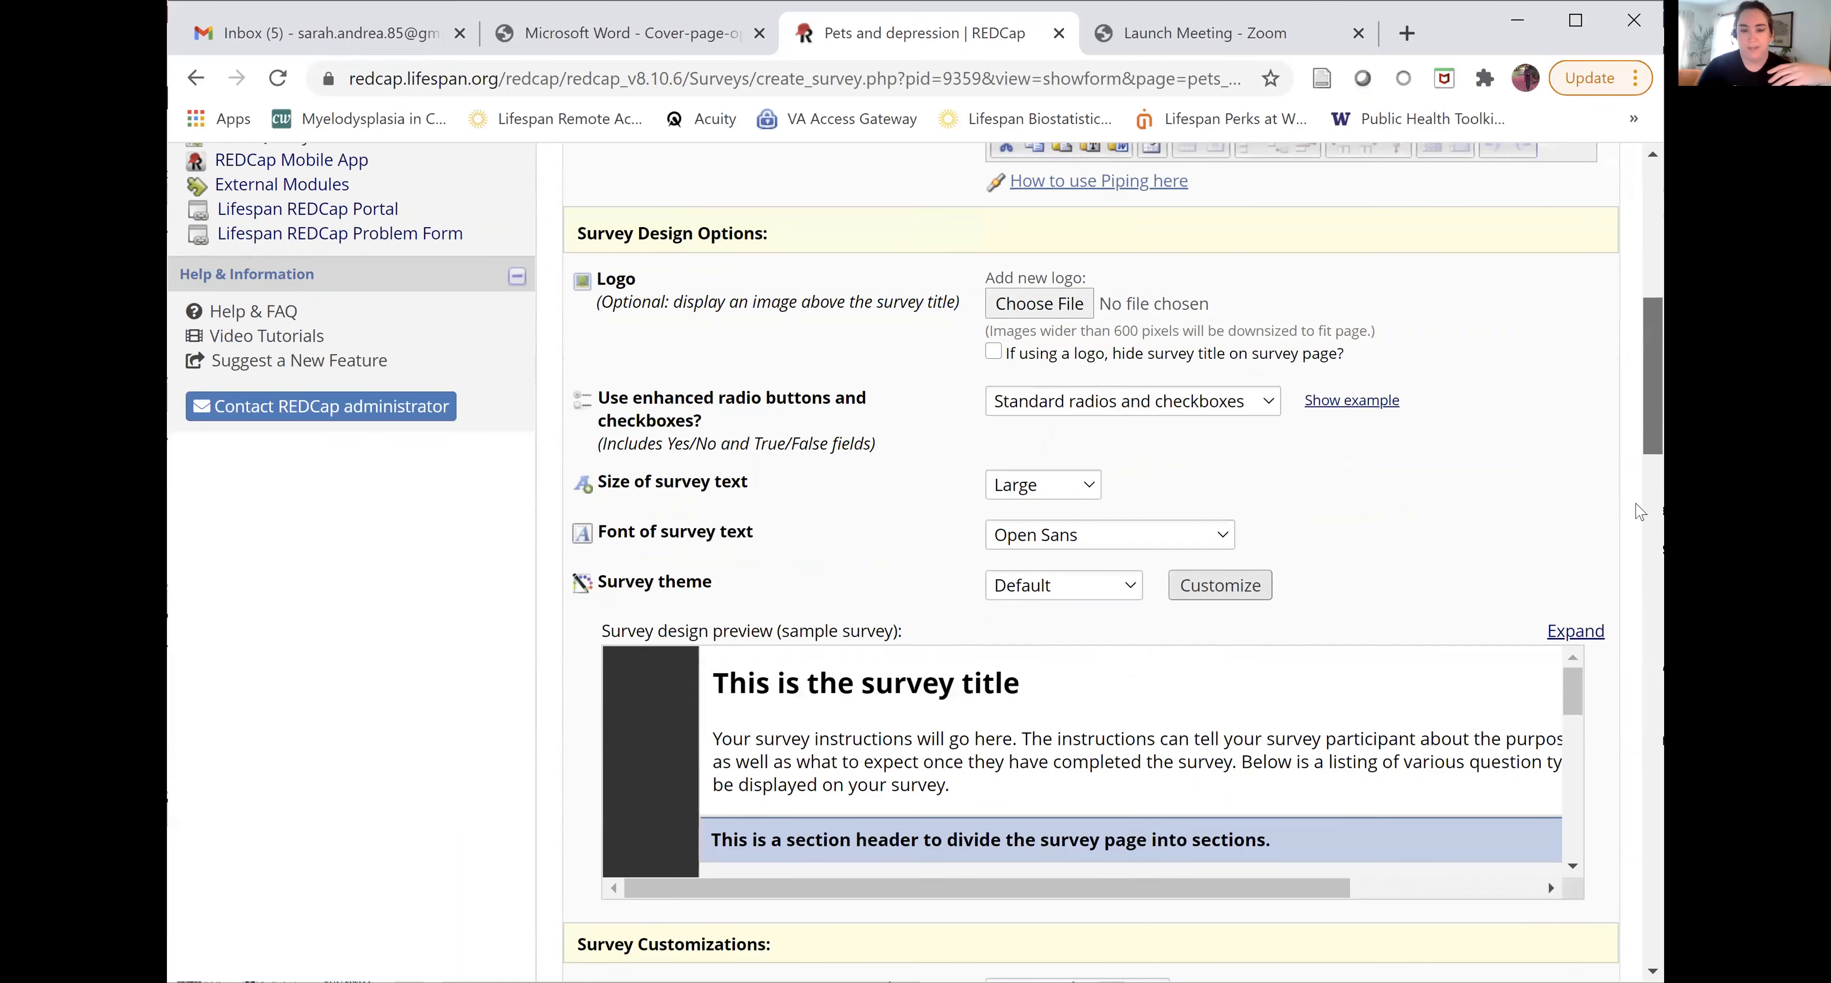
pyautogui.scroll(-7, 1639, 510)
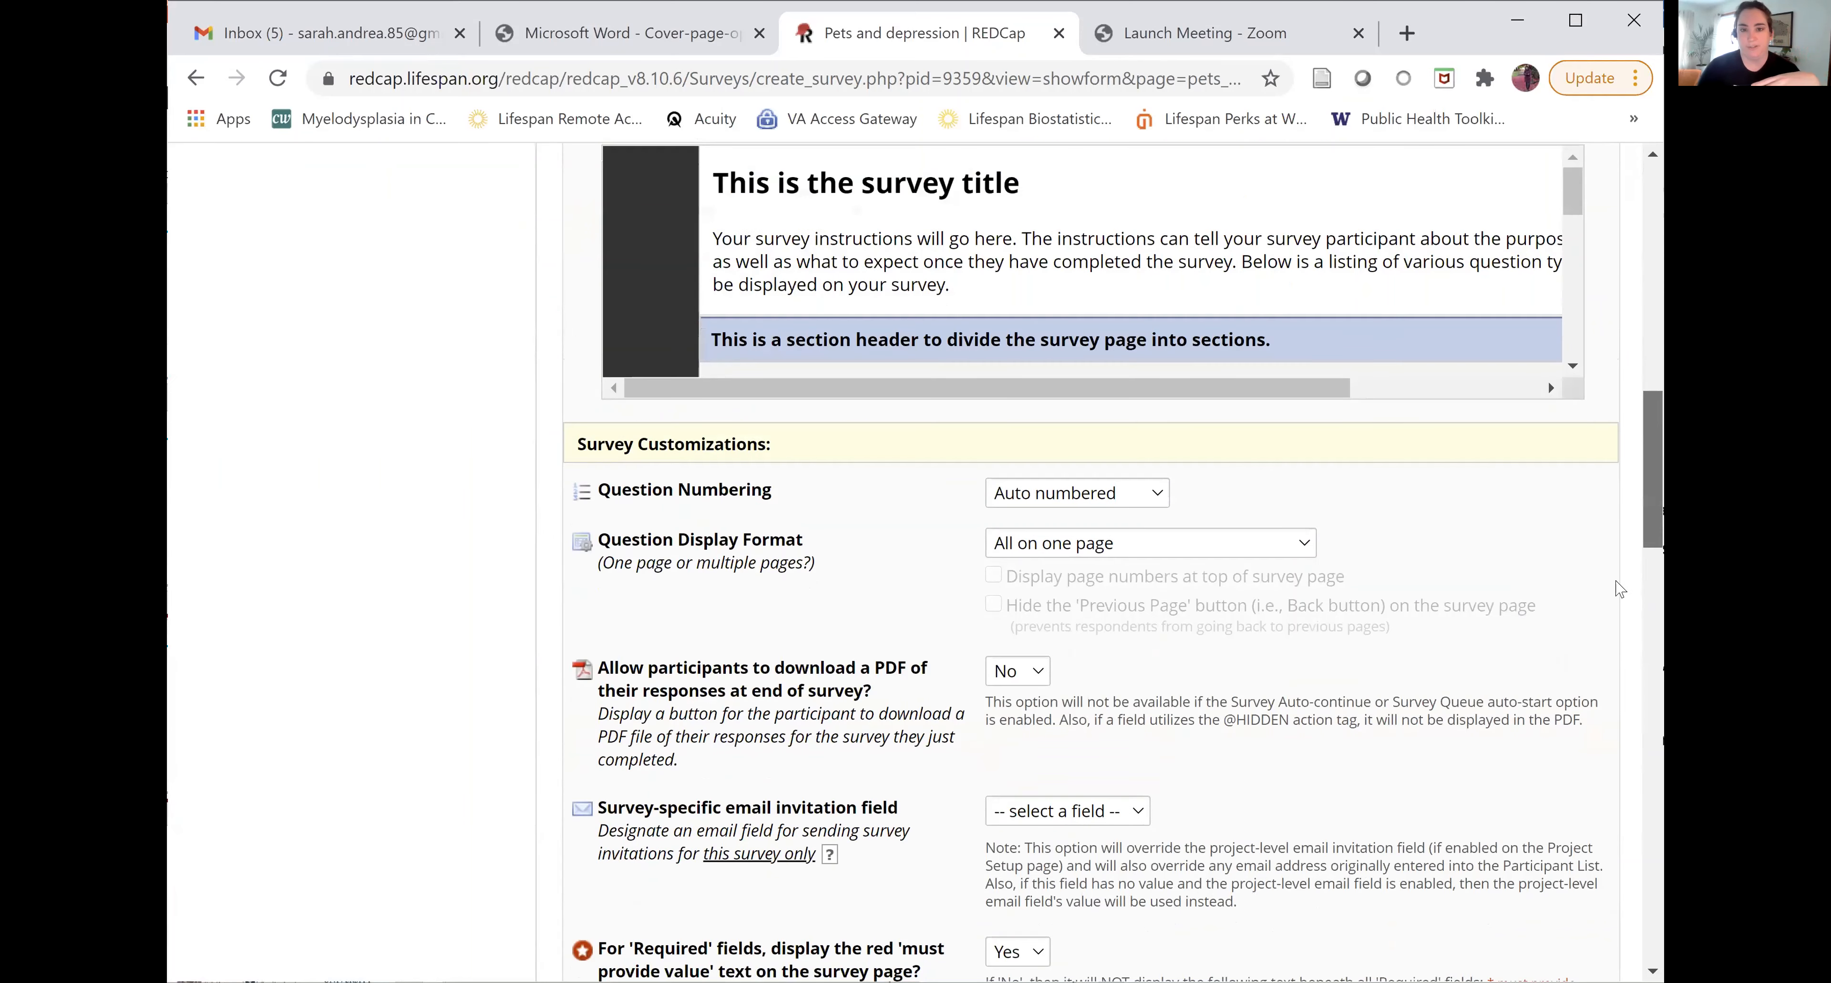
pyautogui.scroll(-5, 1620, 588)
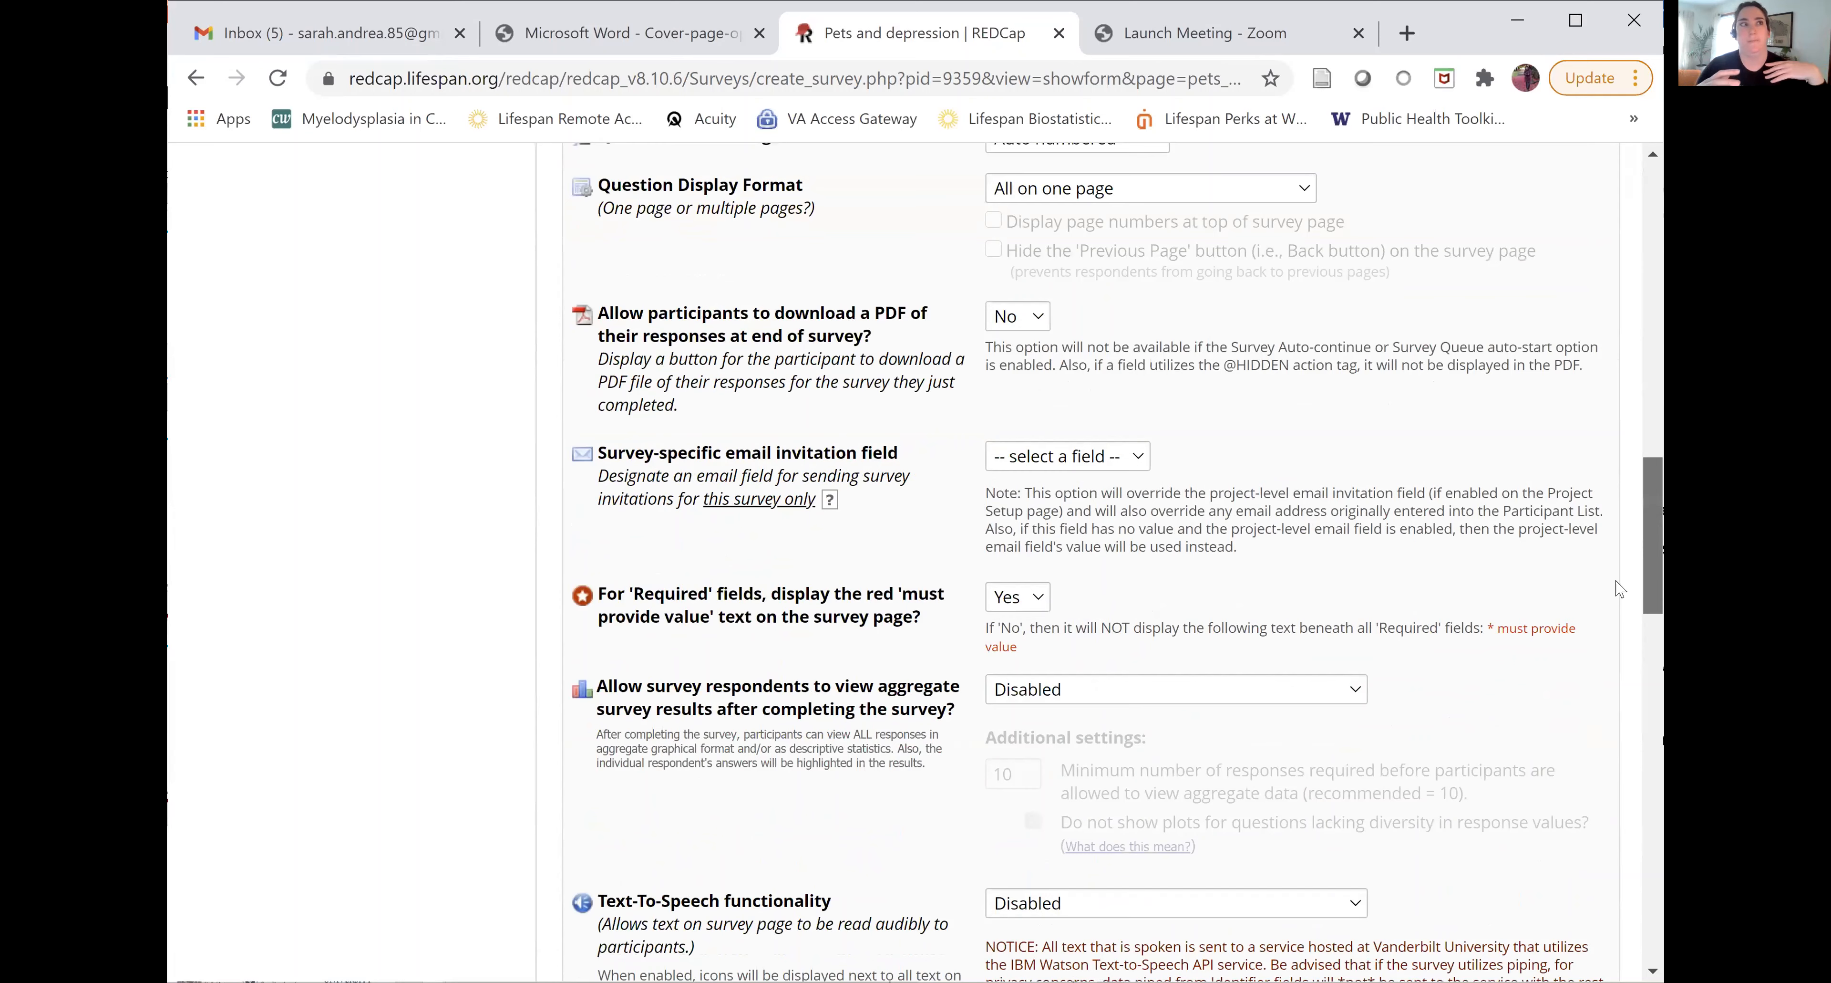
pyautogui.scroll(-1, 1619, 589)
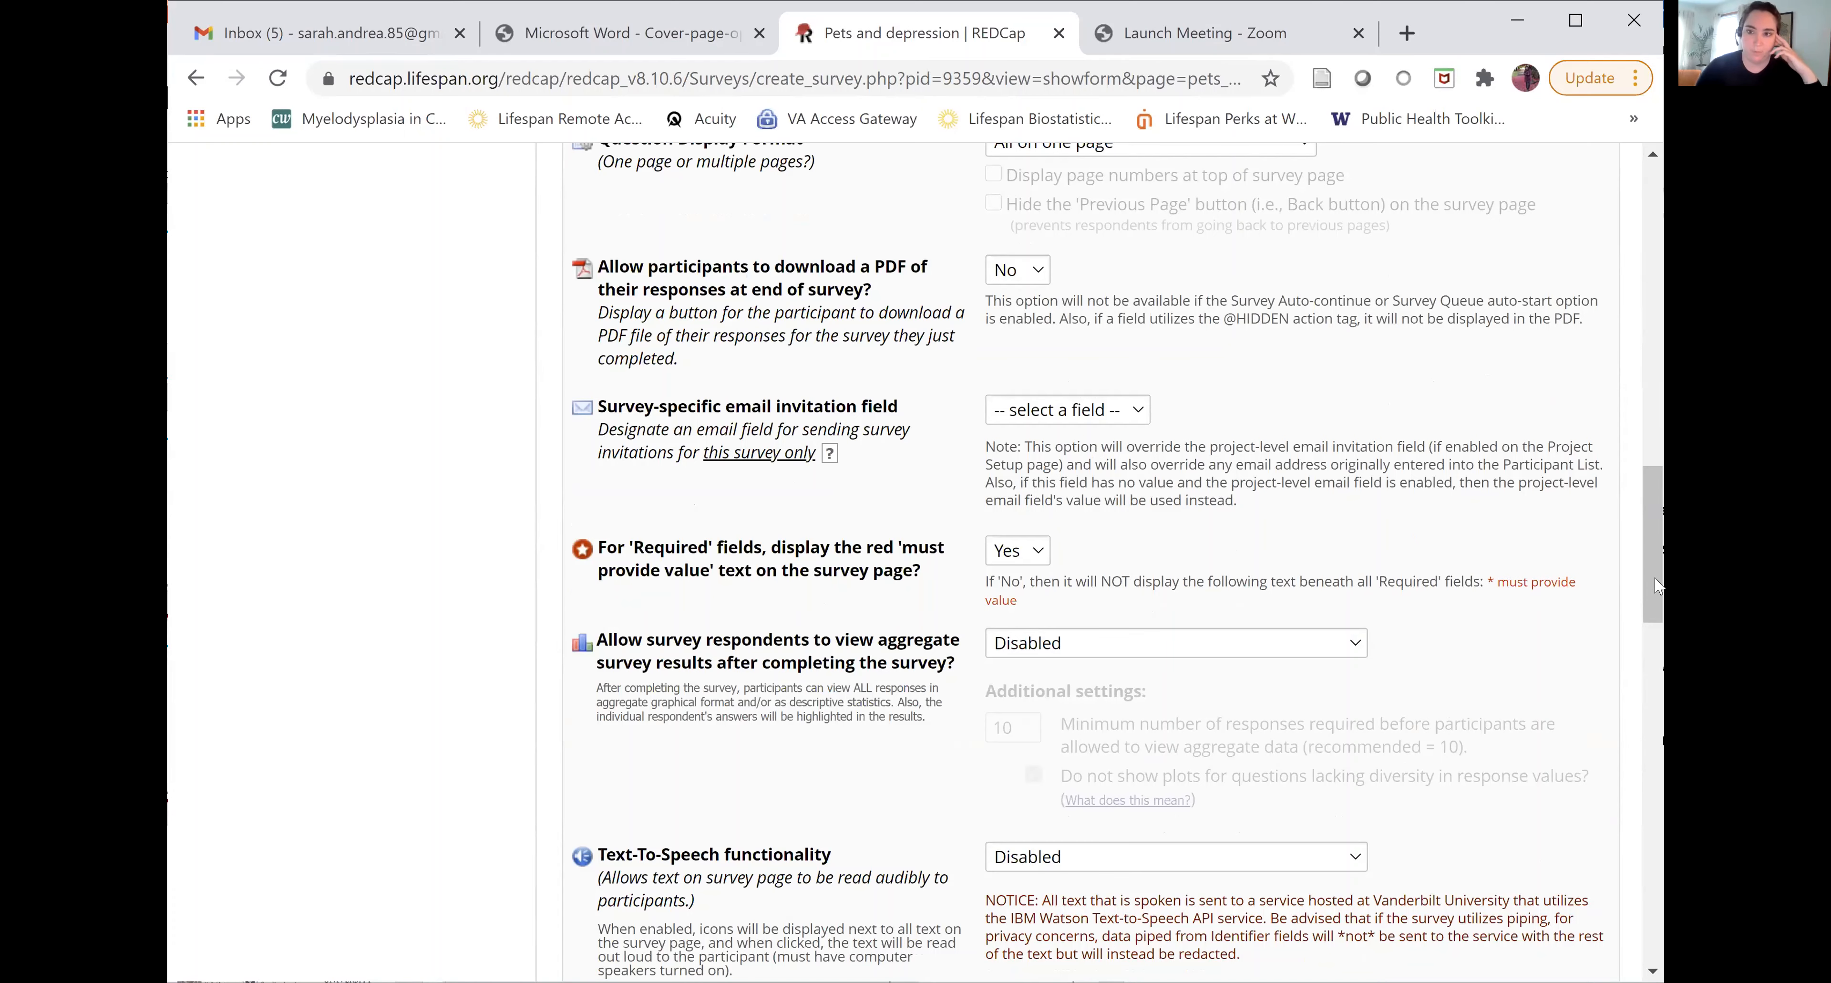
pyautogui.scroll(-1, 1649, 842)
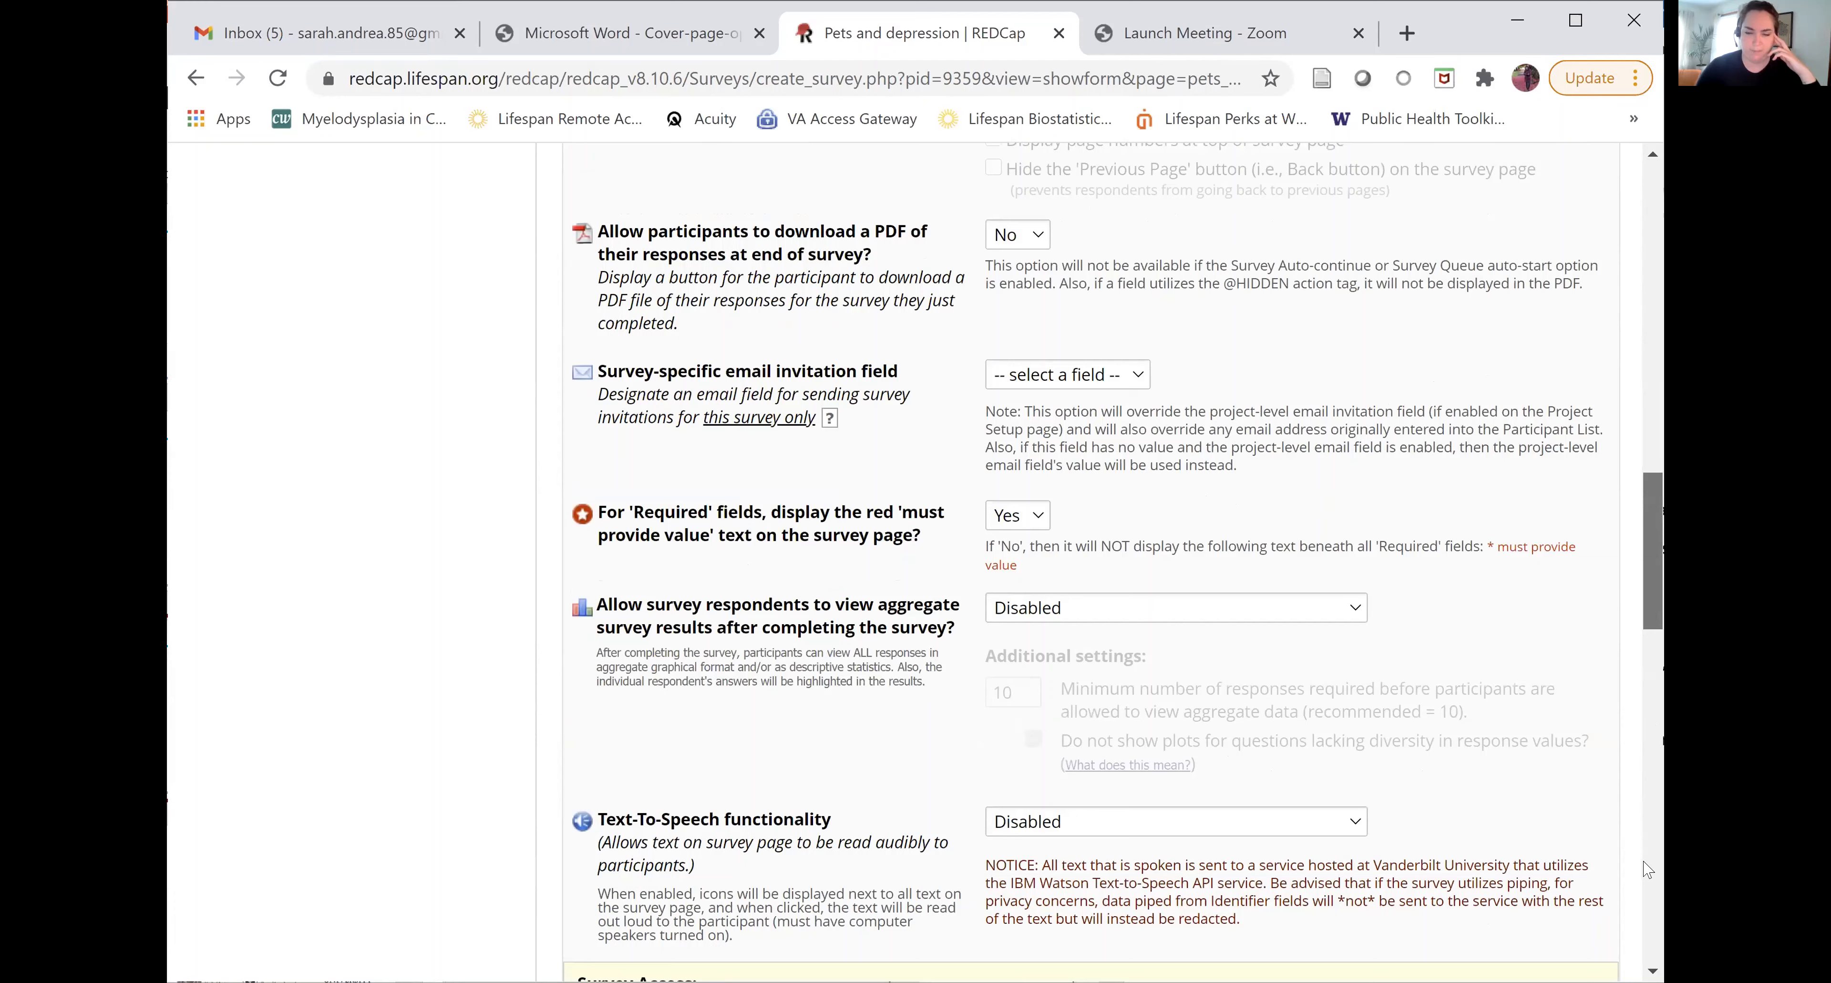
pyautogui.scroll(-3, 1642, 761)
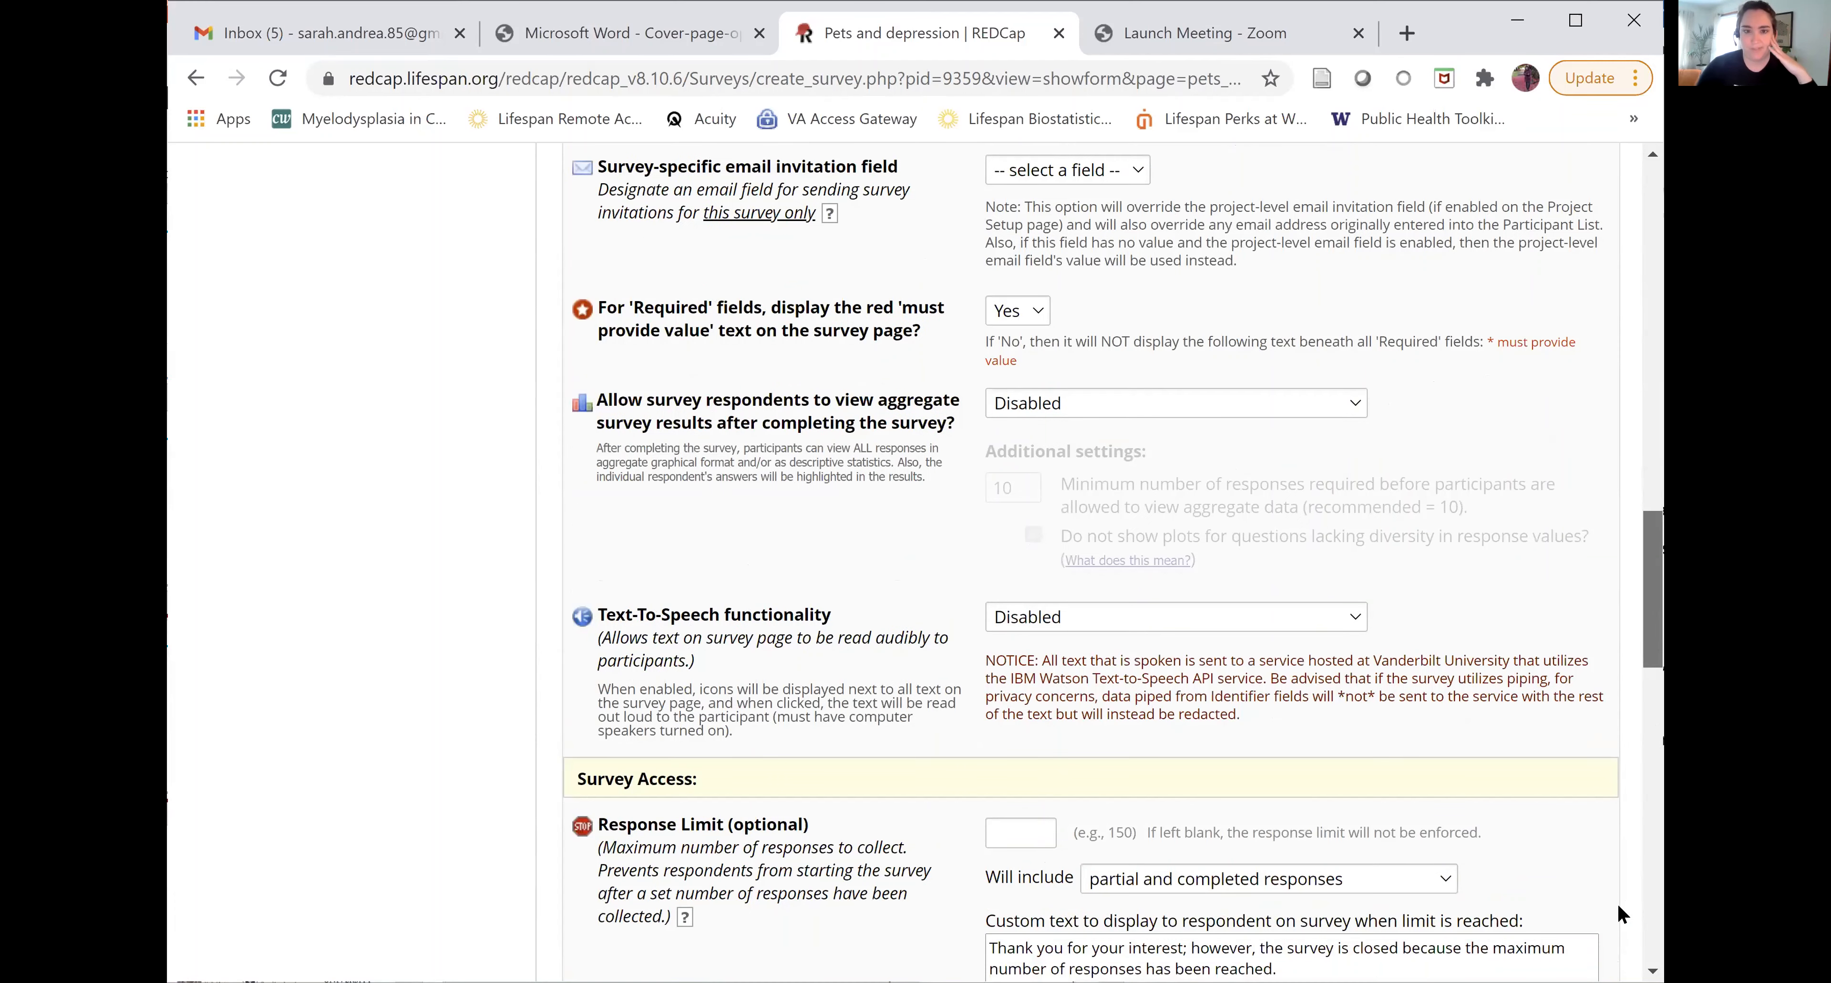
pyautogui.scroll(-10, 1622, 910)
pyautogui.scroll(-9, 1626, 923)
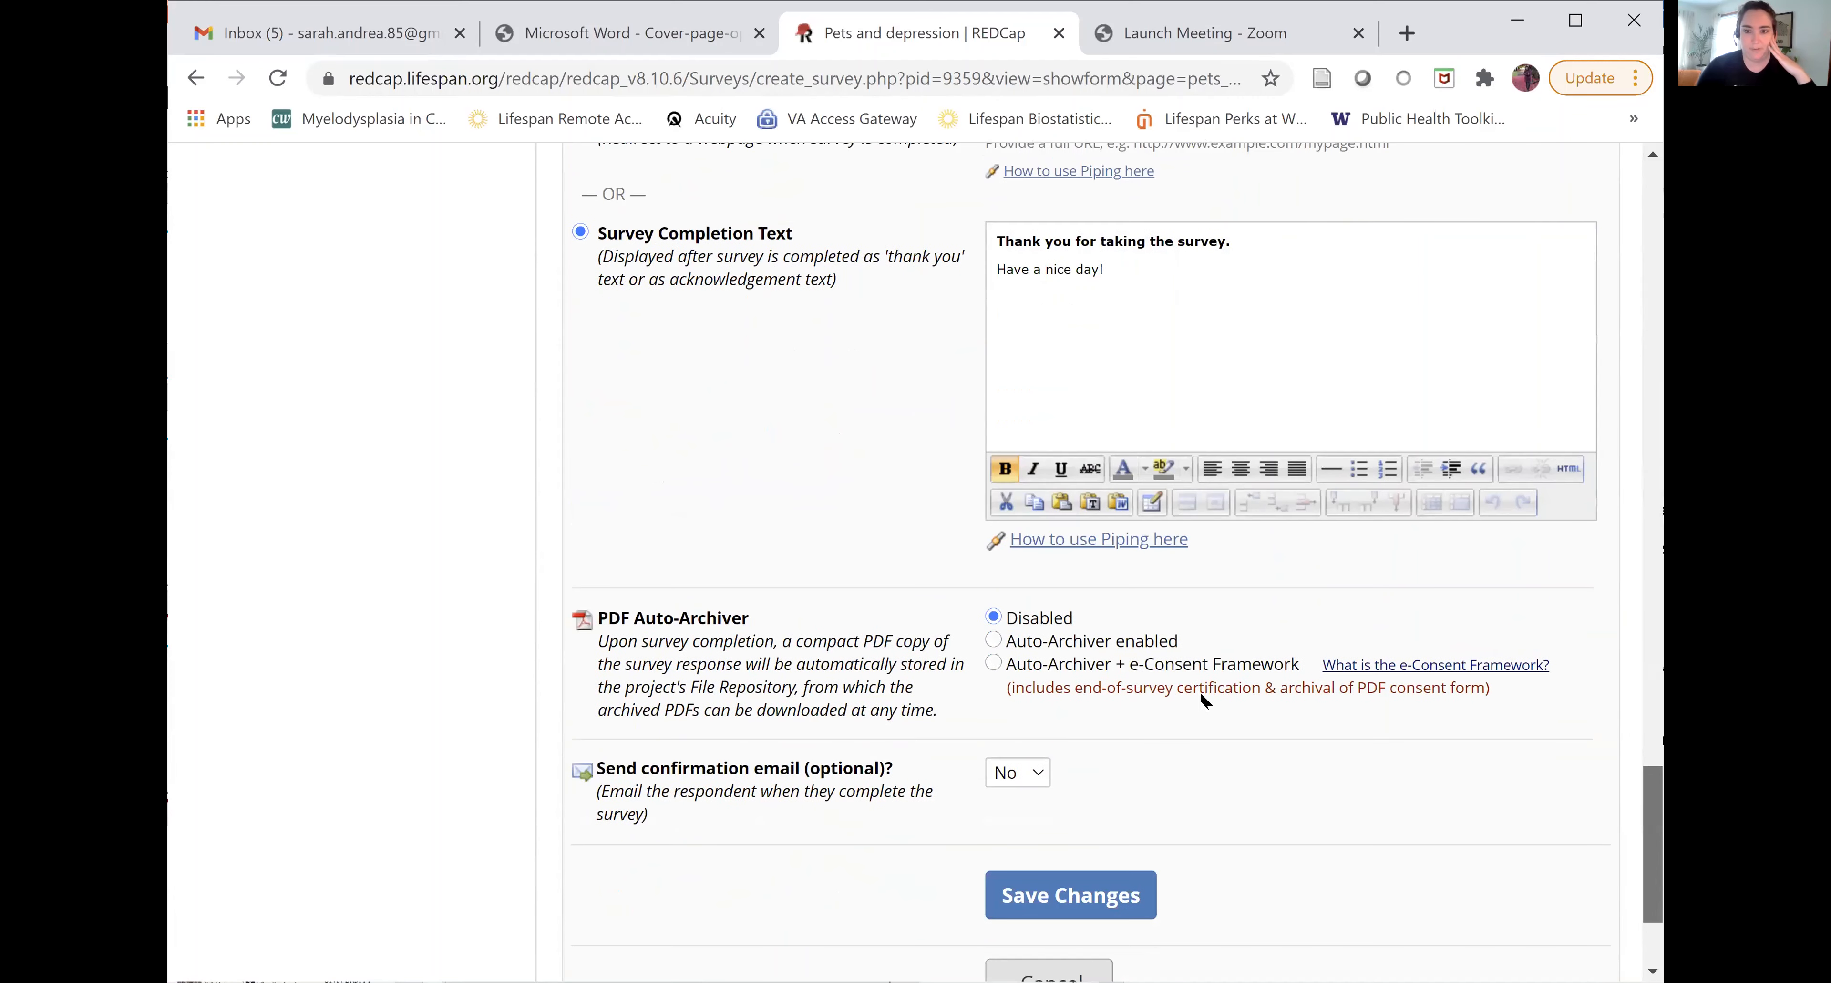
pyautogui.scroll(-3, 1128, 706)
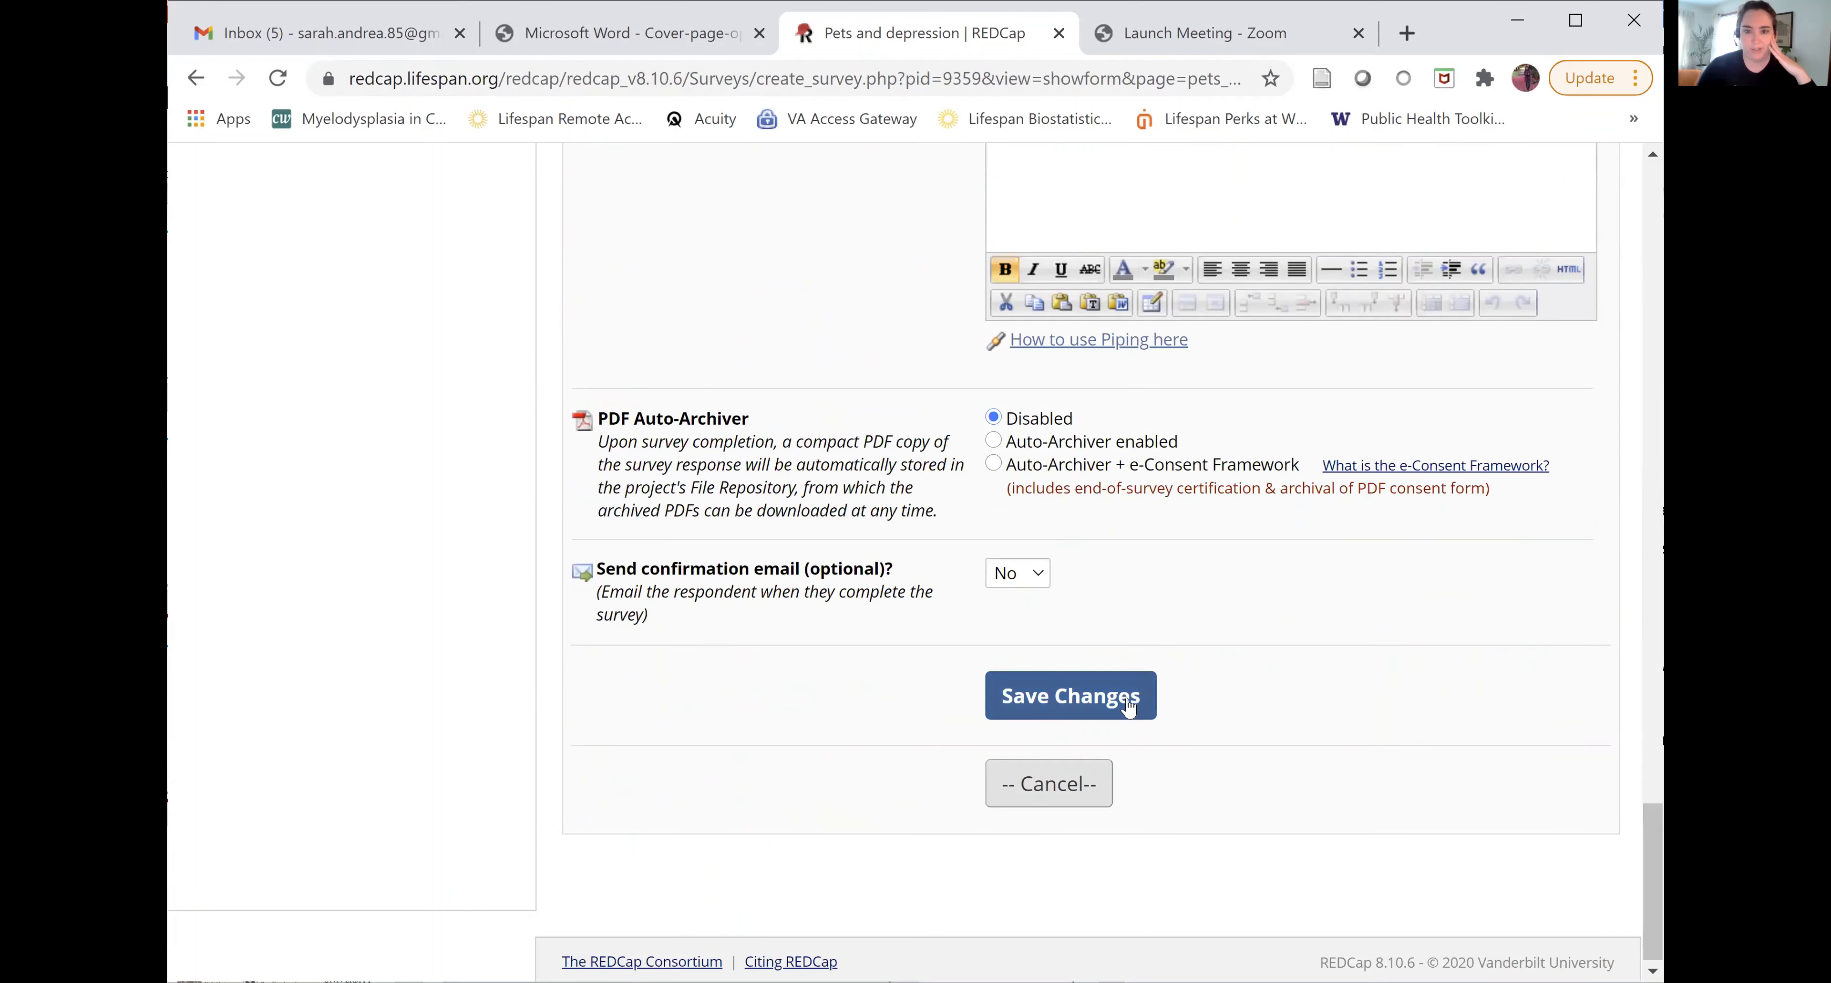
pyautogui.click(1129, 706)
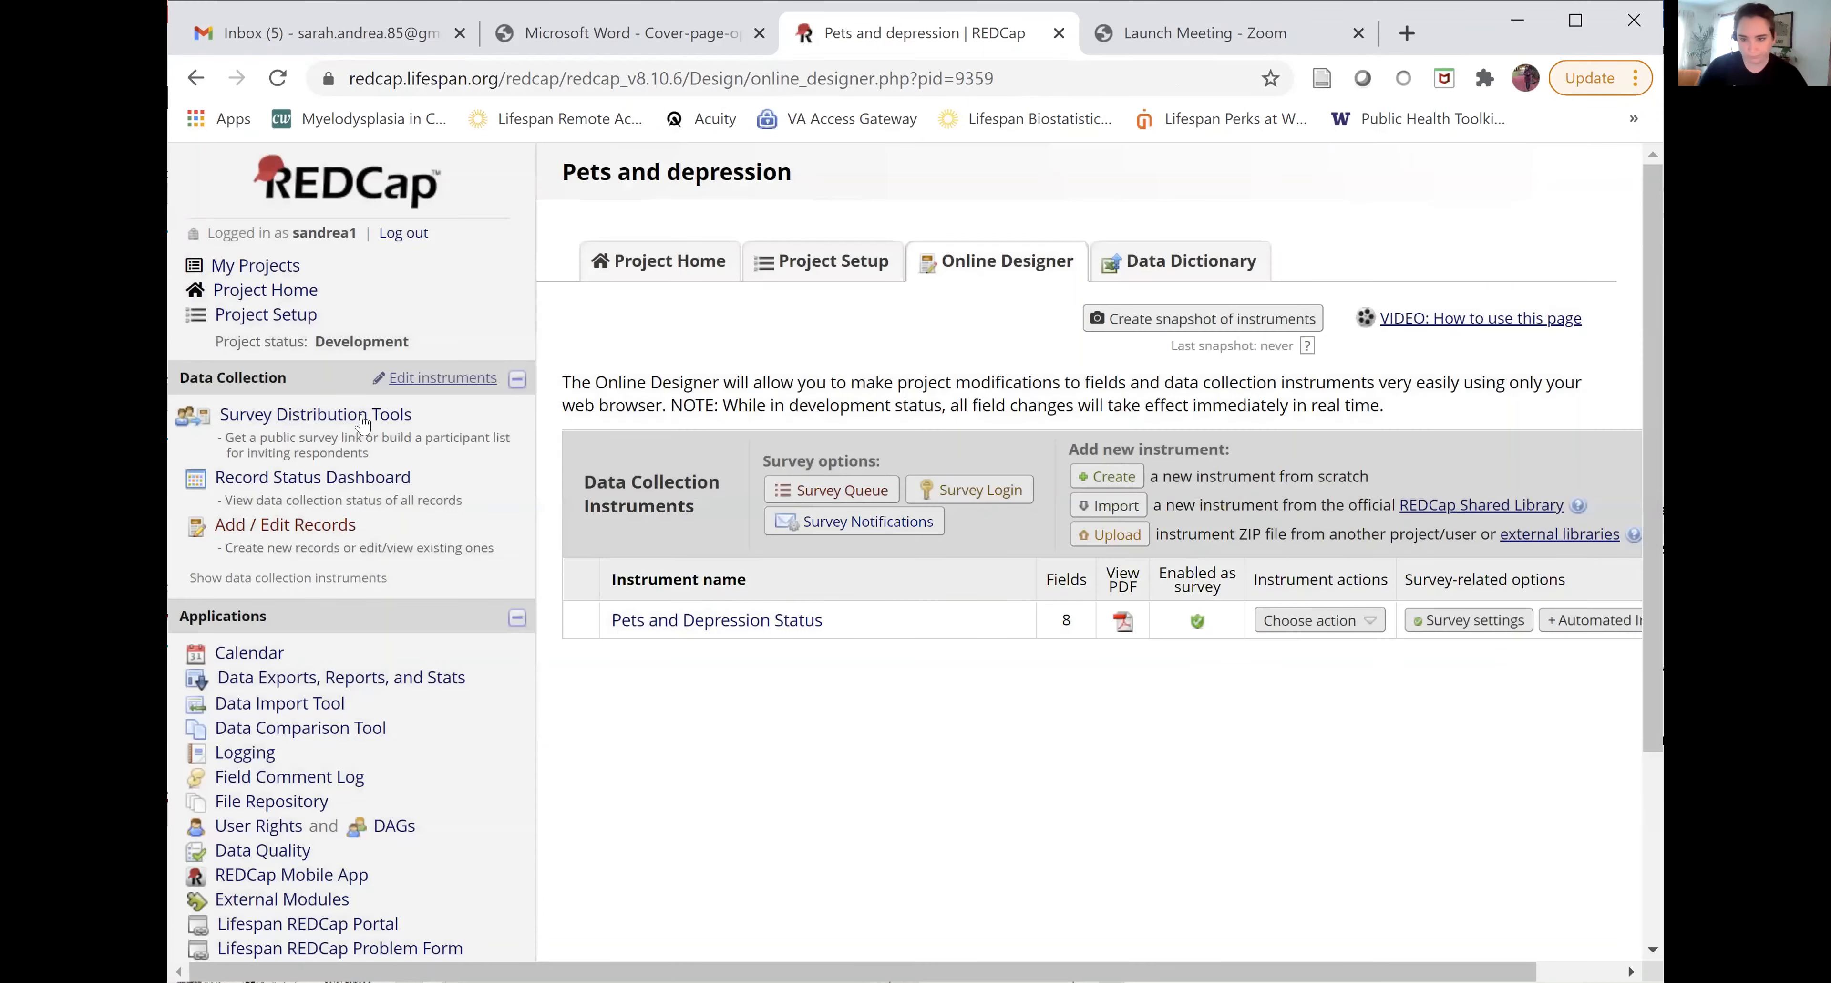
# Step: Copy the public survey URL from the Survey Distribution Tools and open it in a new browser tab
pyautogui.click(362, 416)
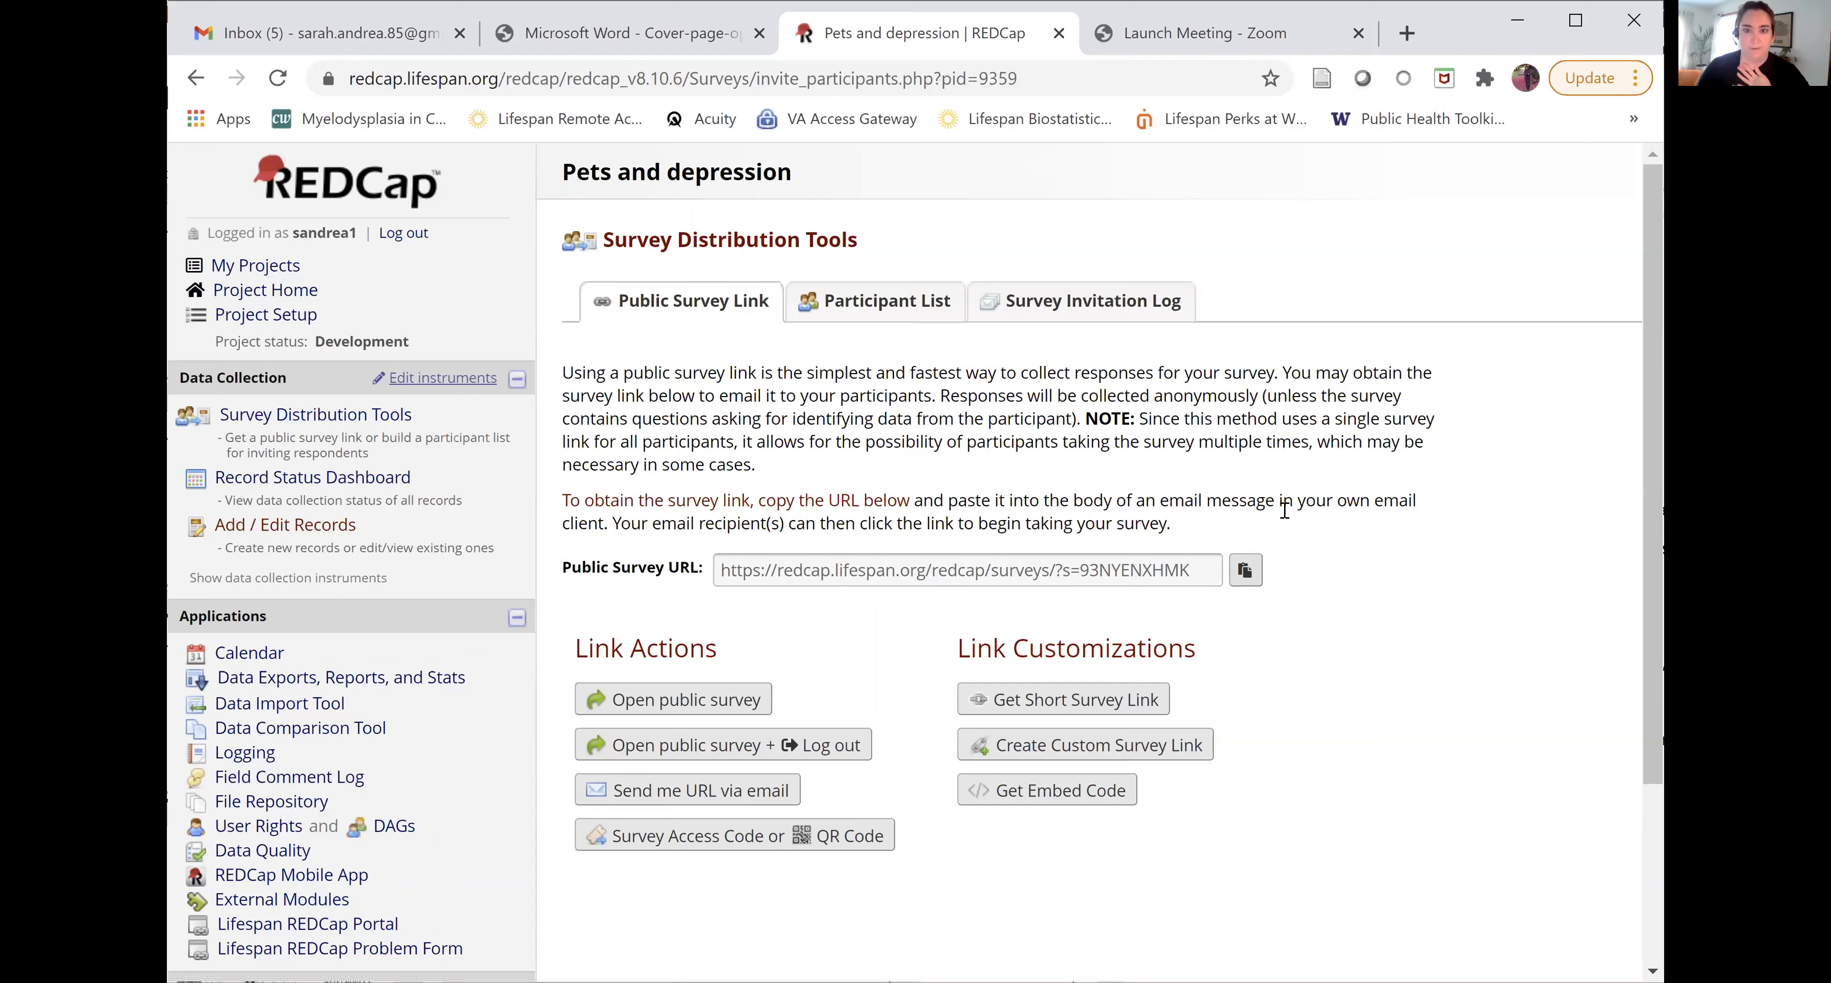
pyautogui.click(1245, 574)
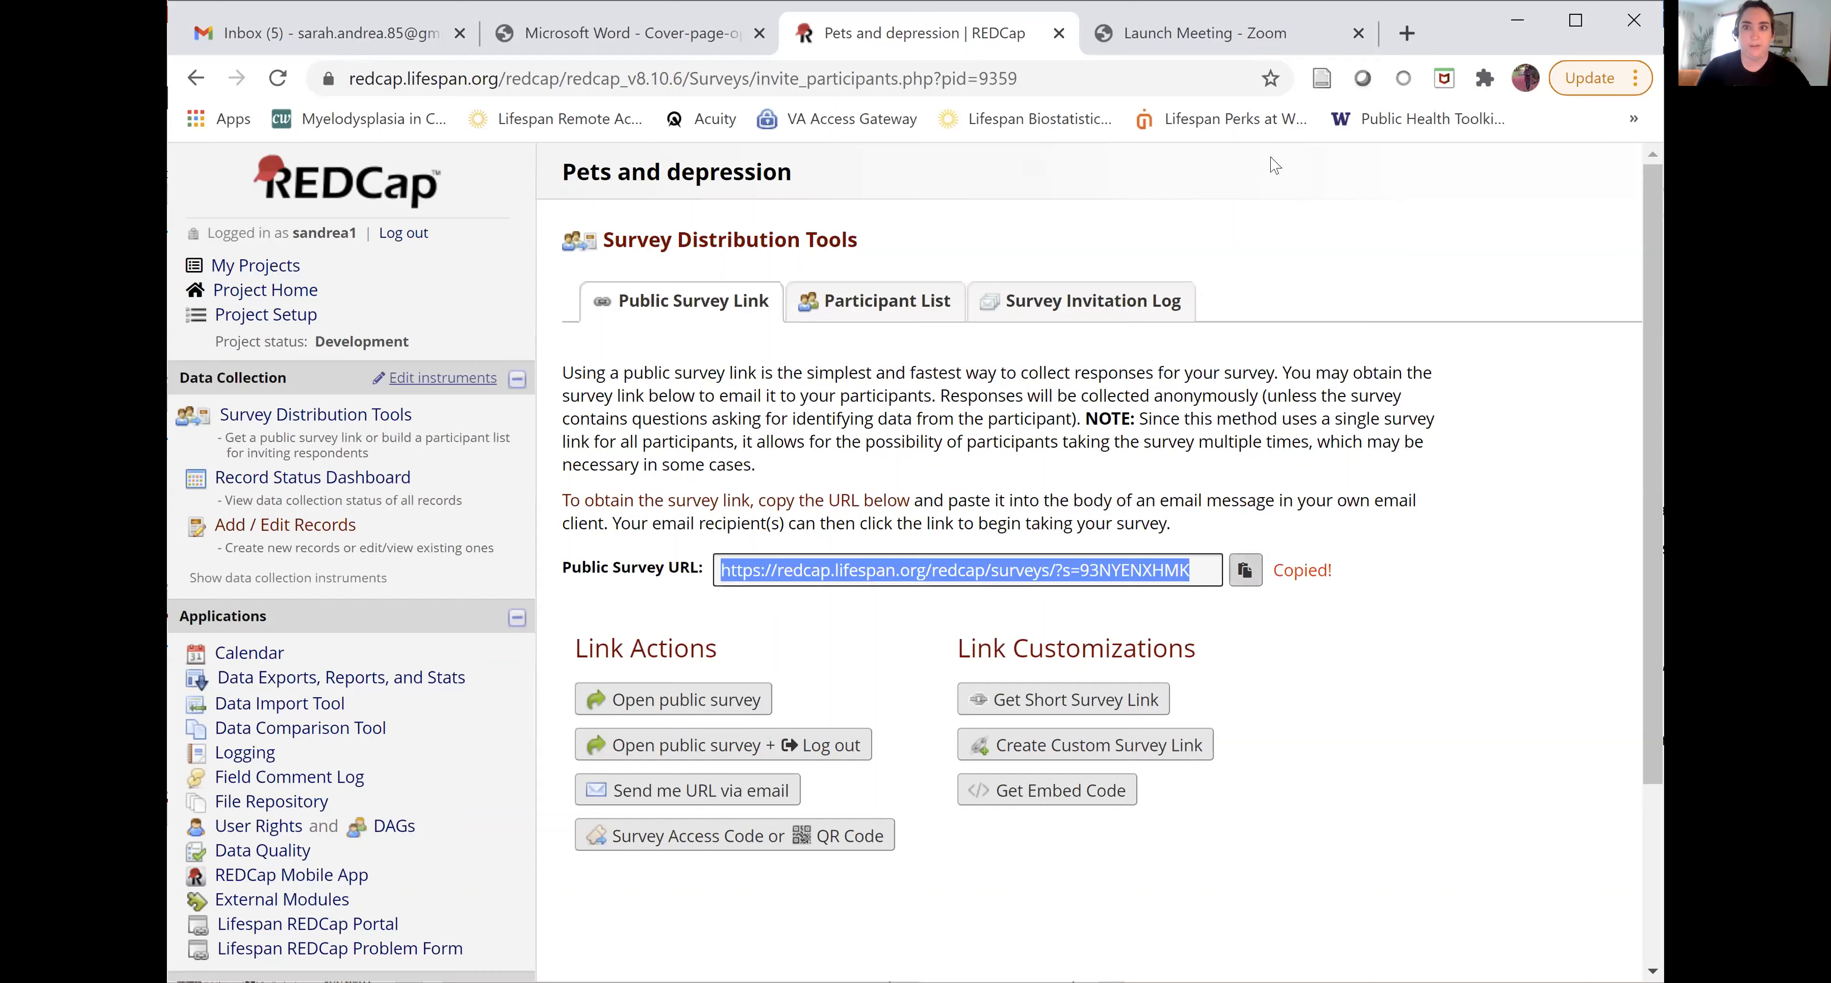
pyautogui.click(1405, 33)
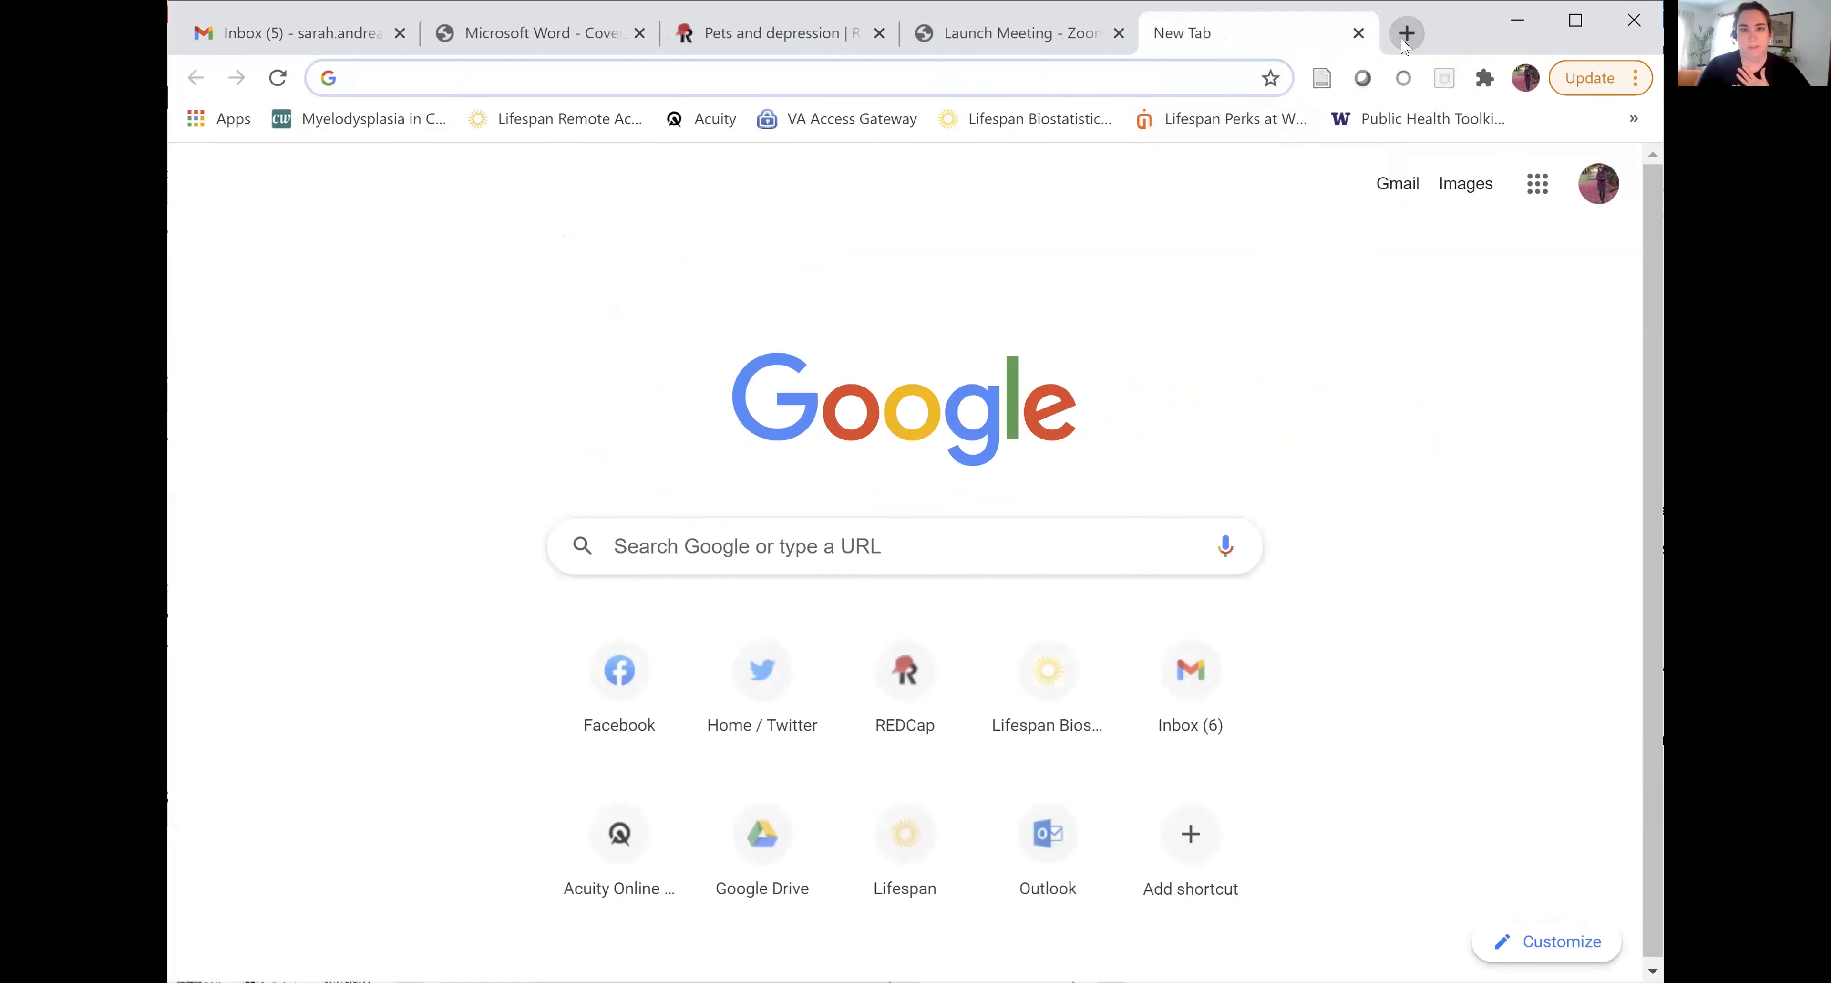
pyautogui.hotkey('ctrl', 'v')
pyautogui.press('Return')
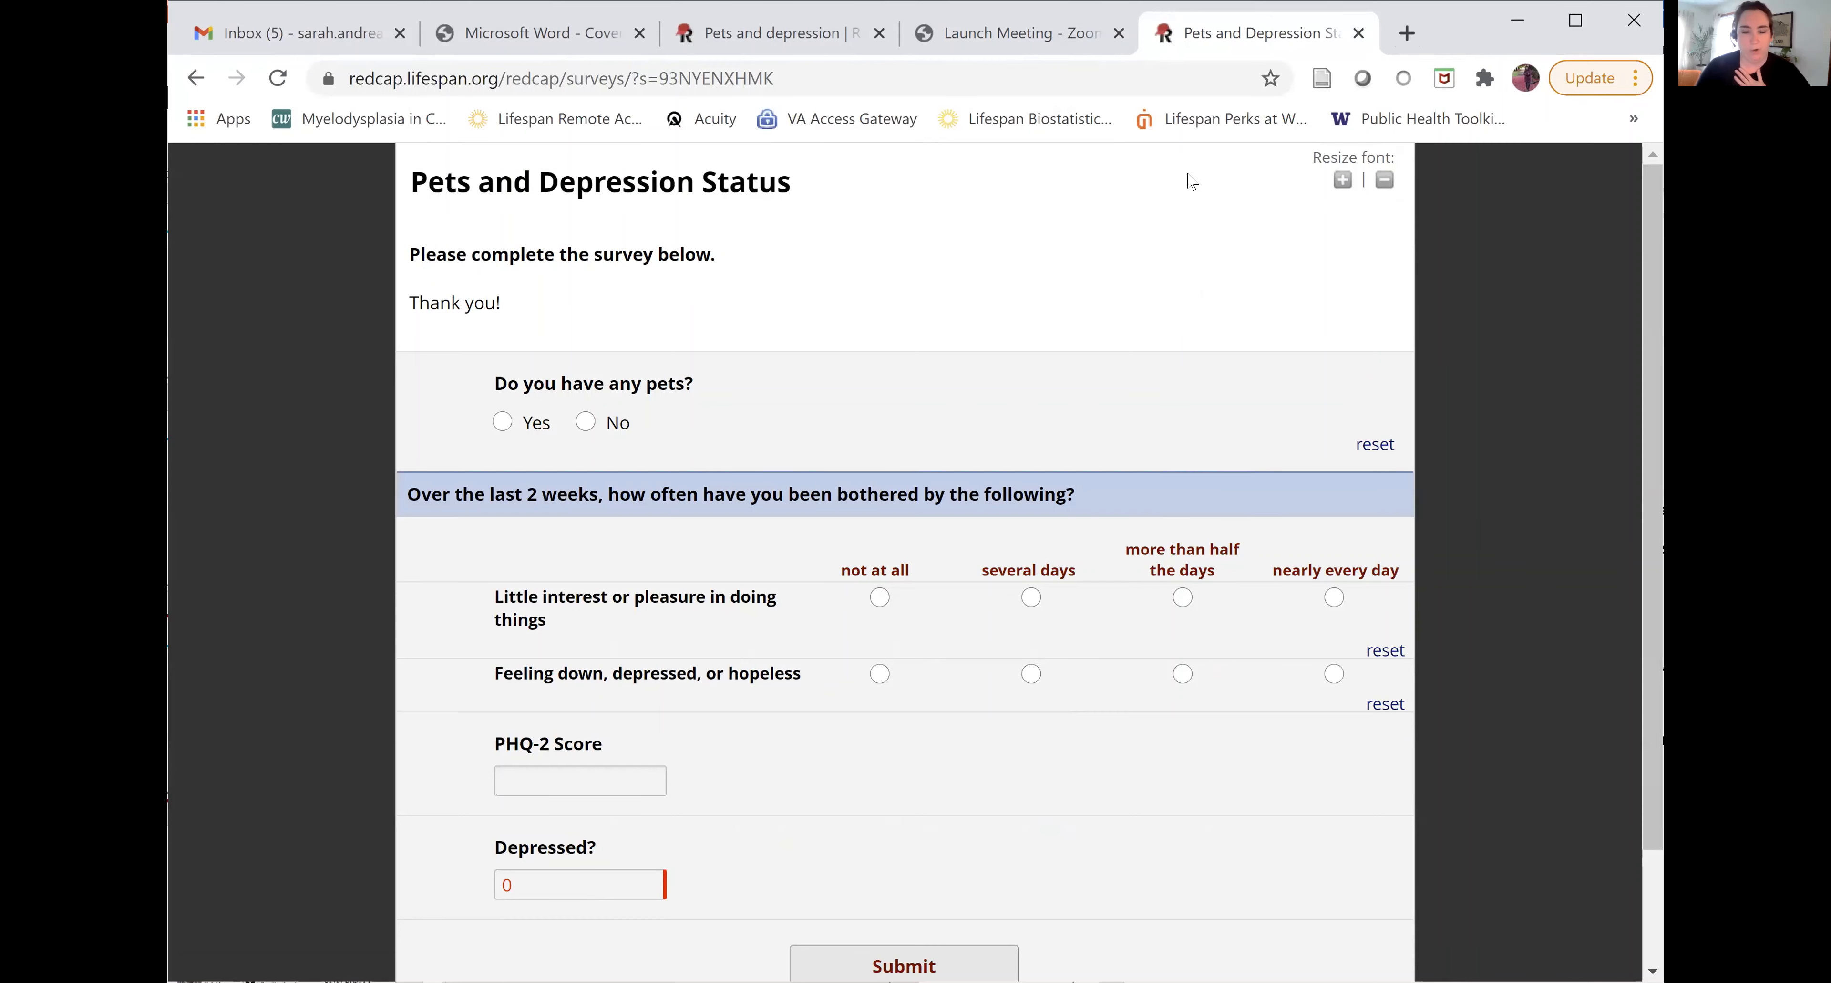
# Step: Look over the public Pets and Depression Status survey down to its end, and return to the REDCap project's browser tab
pyautogui.scroll(-1, 1635, 469)
pyautogui.scroll(-2, 1628, 370)
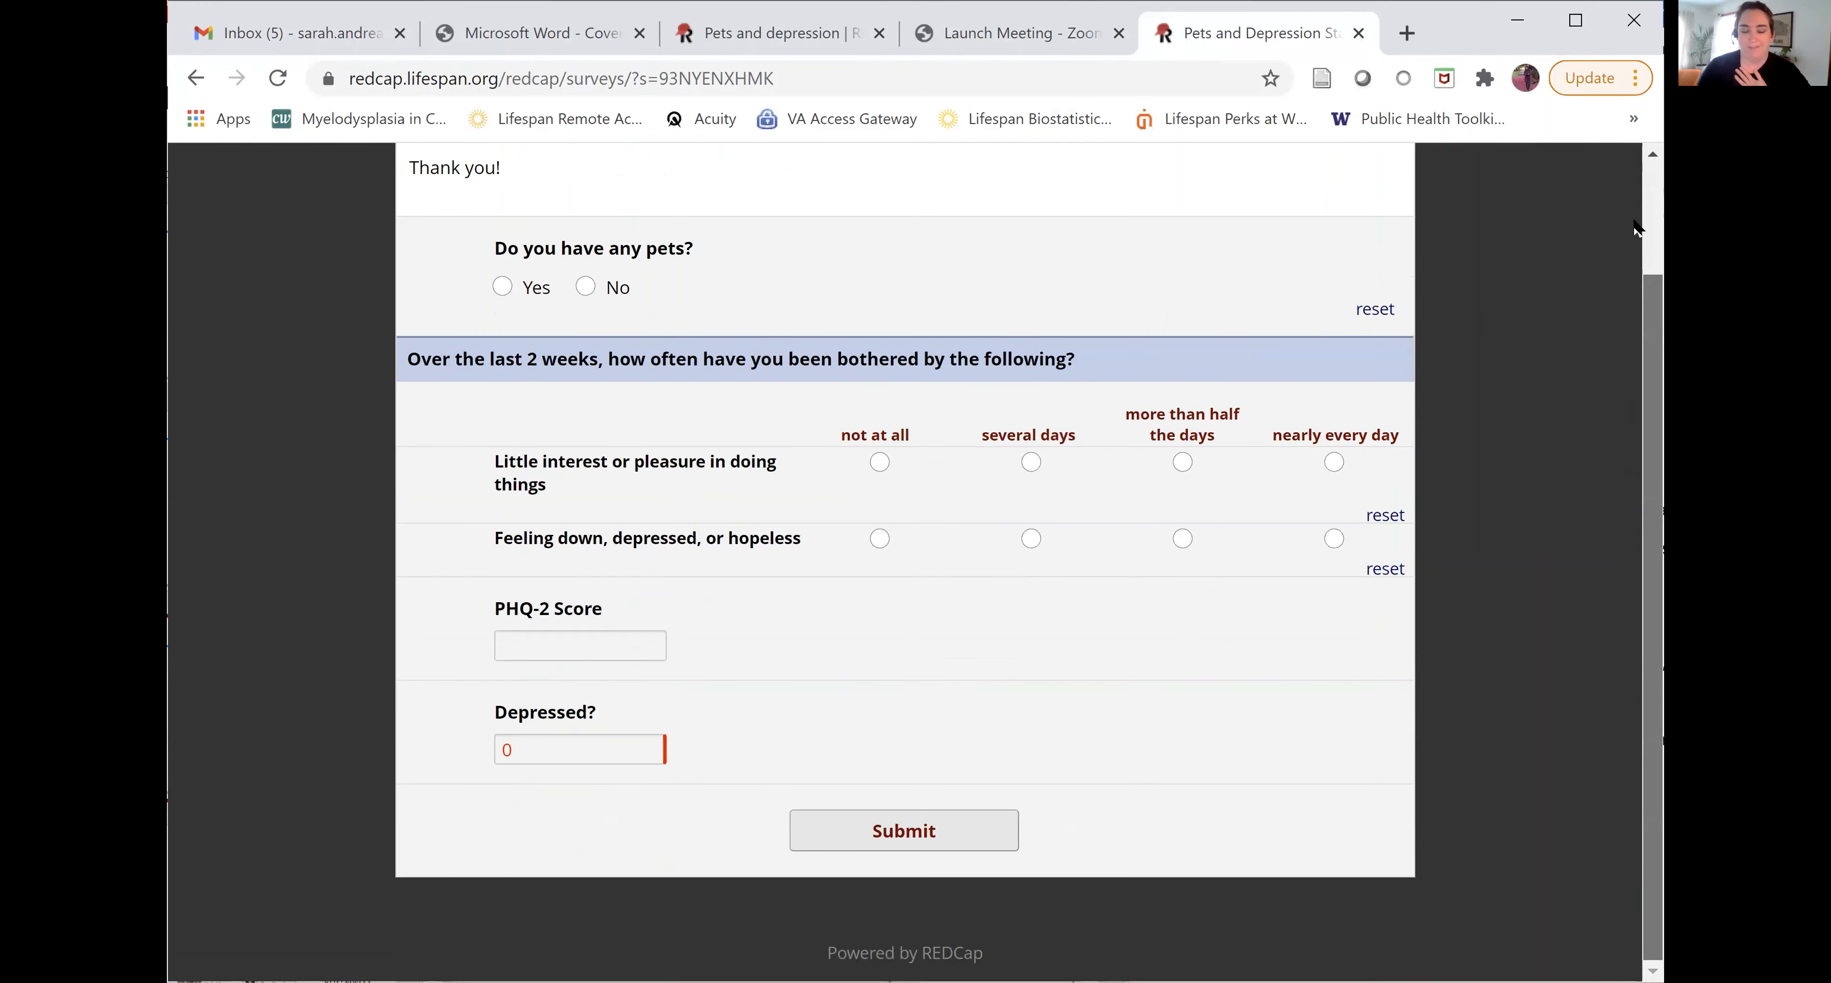
pyautogui.scroll(1, 1602, 517)
pyautogui.scroll(-1, 1600, 512)
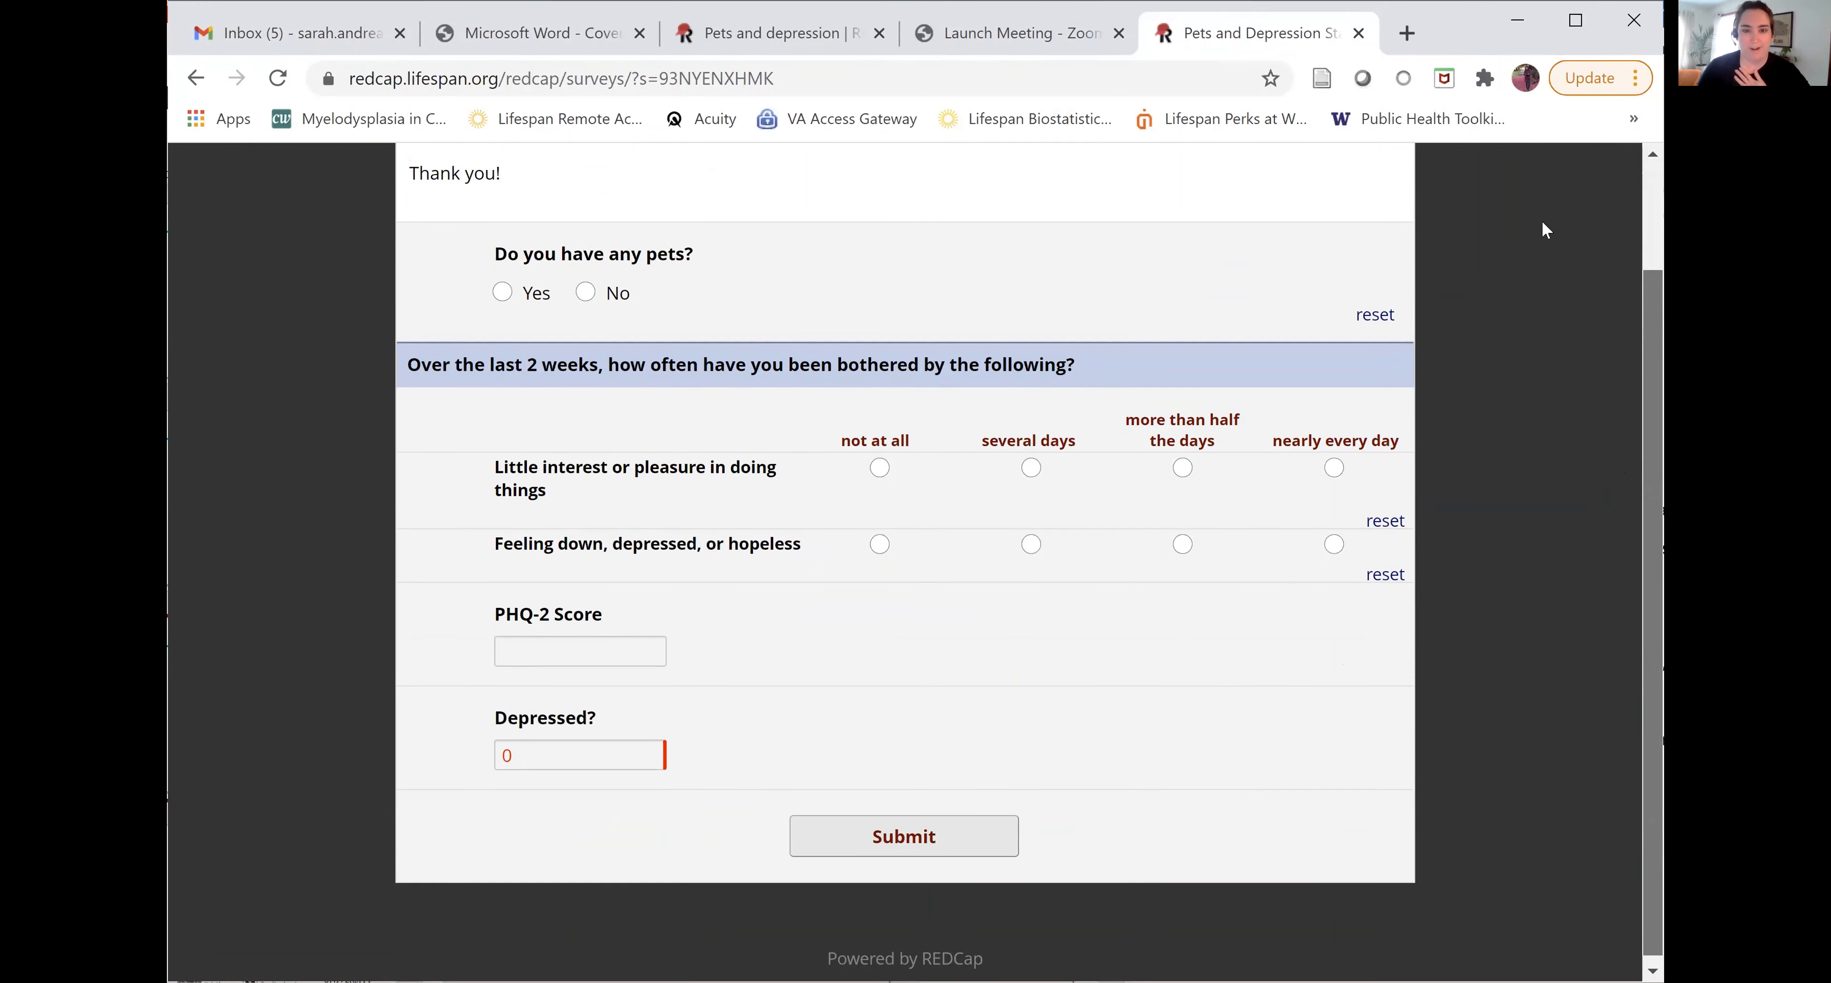
pyautogui.scroll(2, 1539, 213)
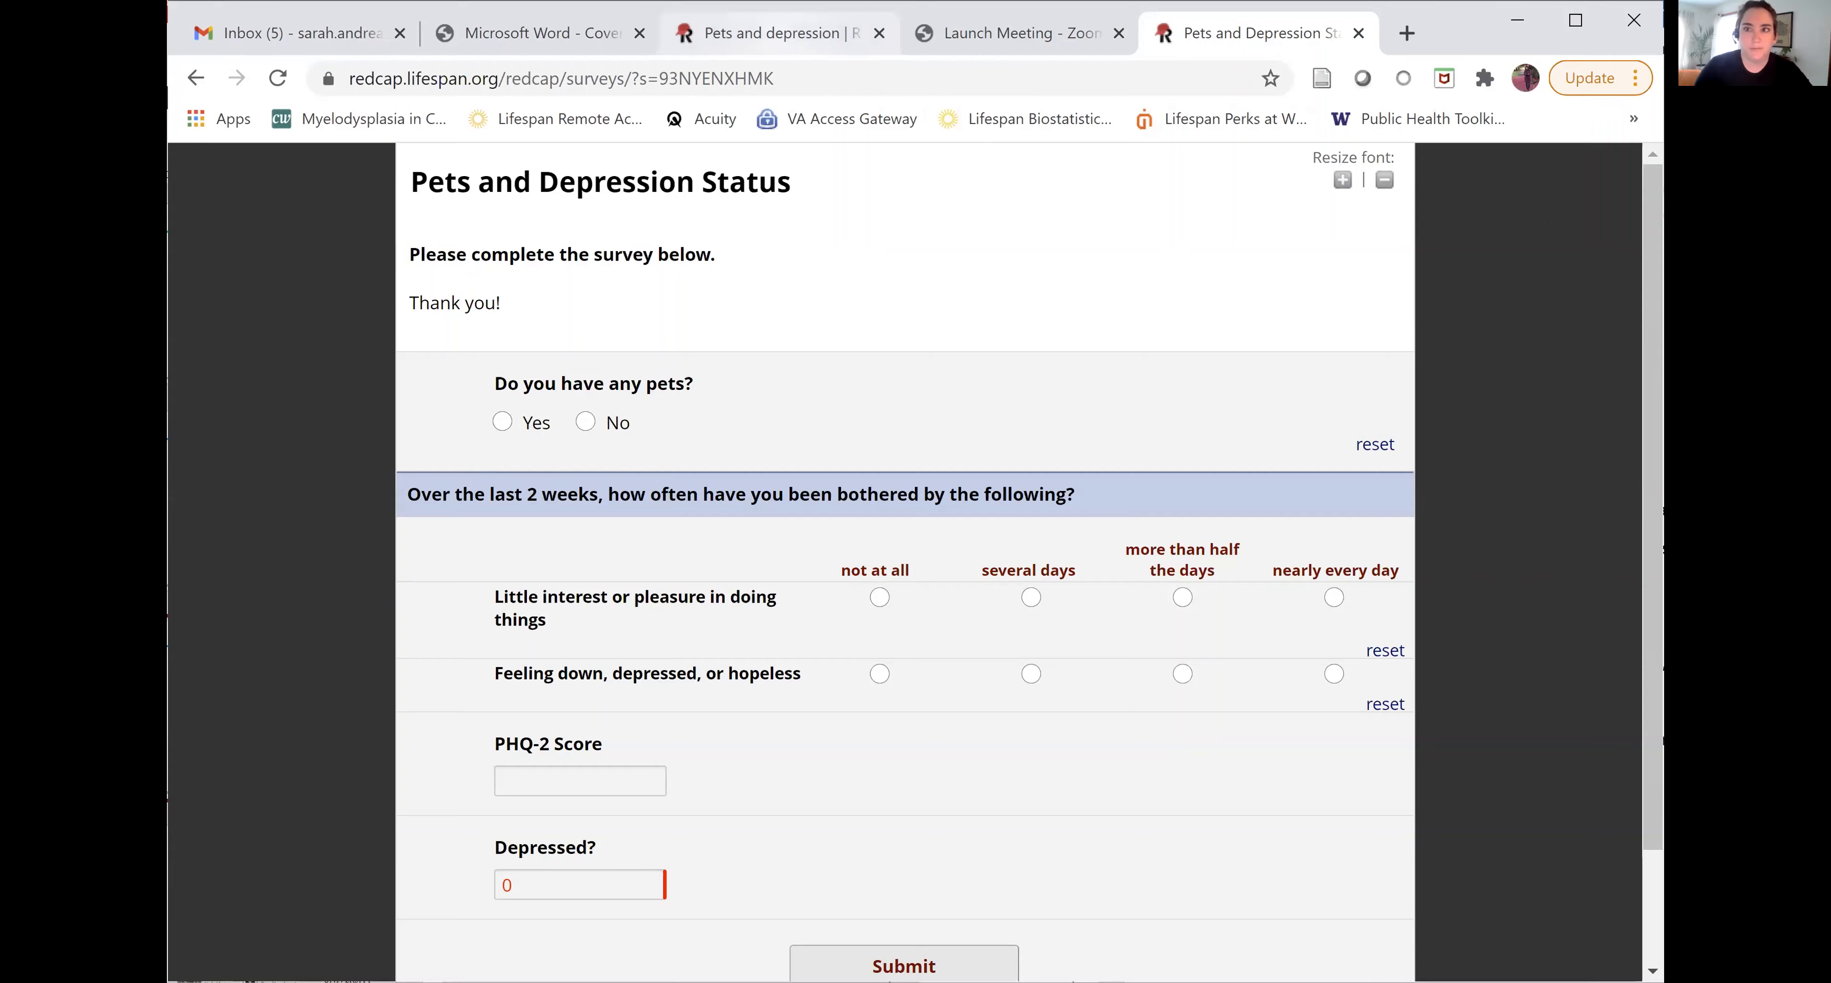
pyautogui.click(780, 33)
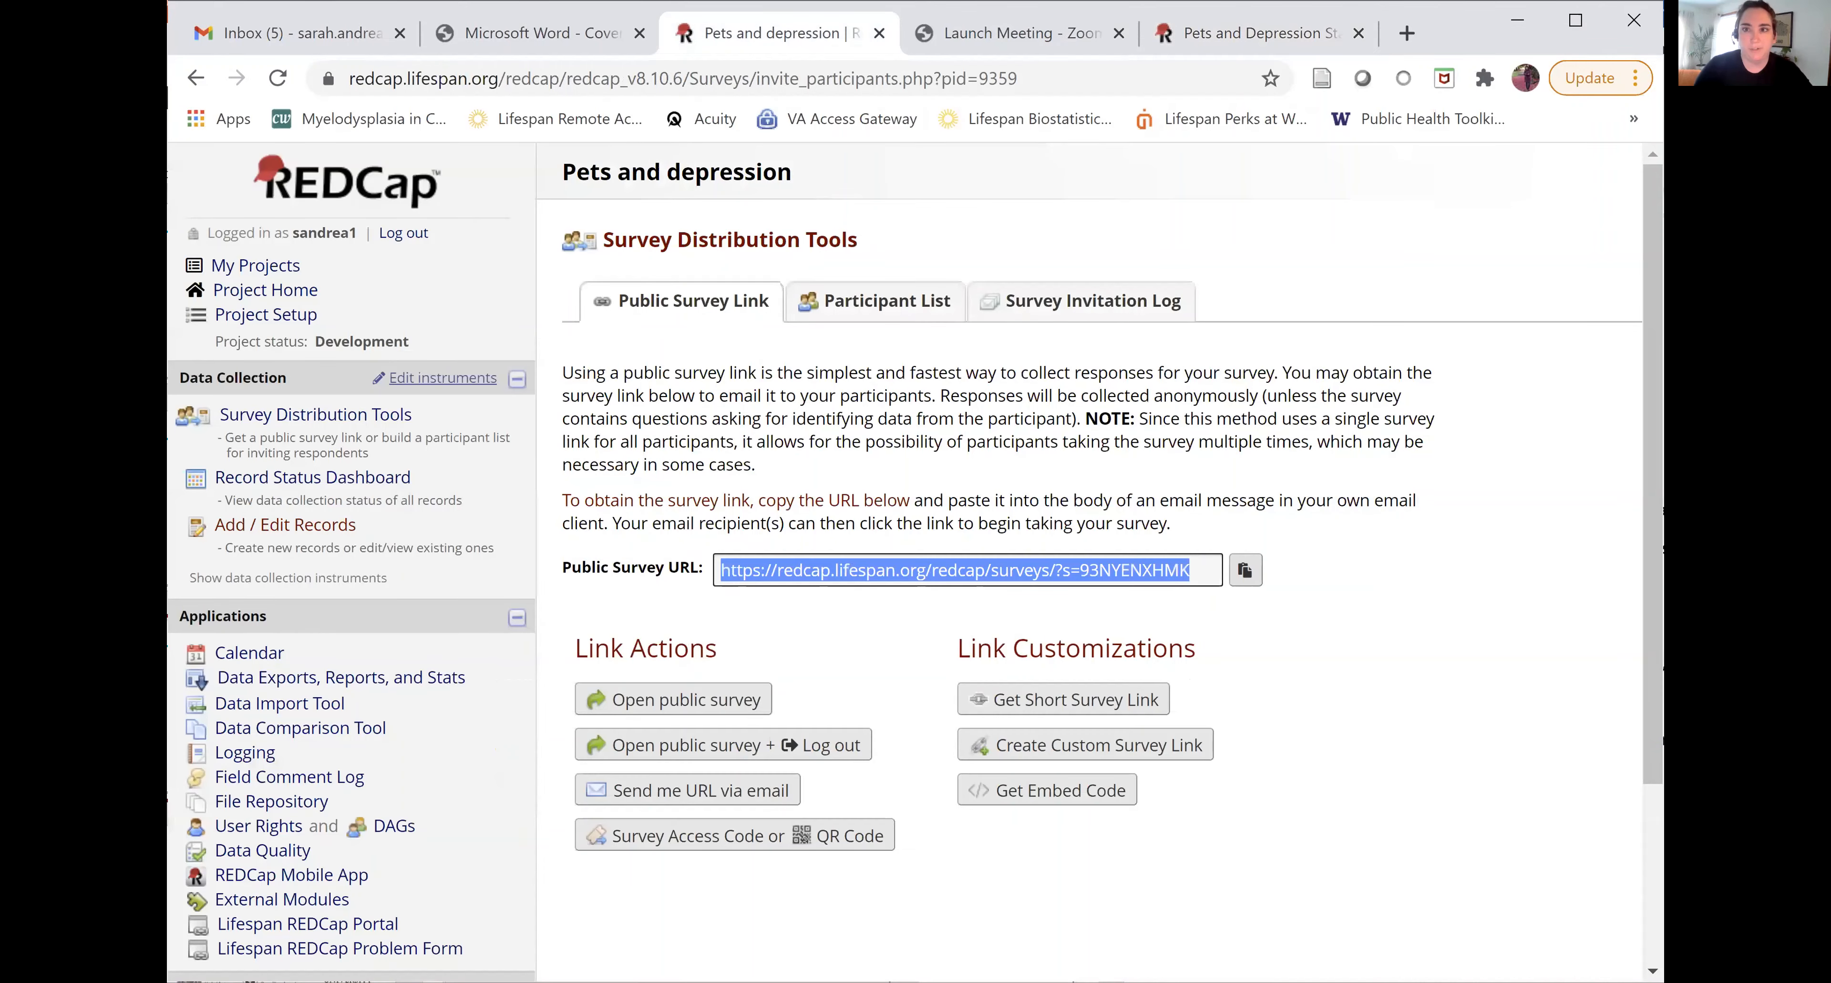
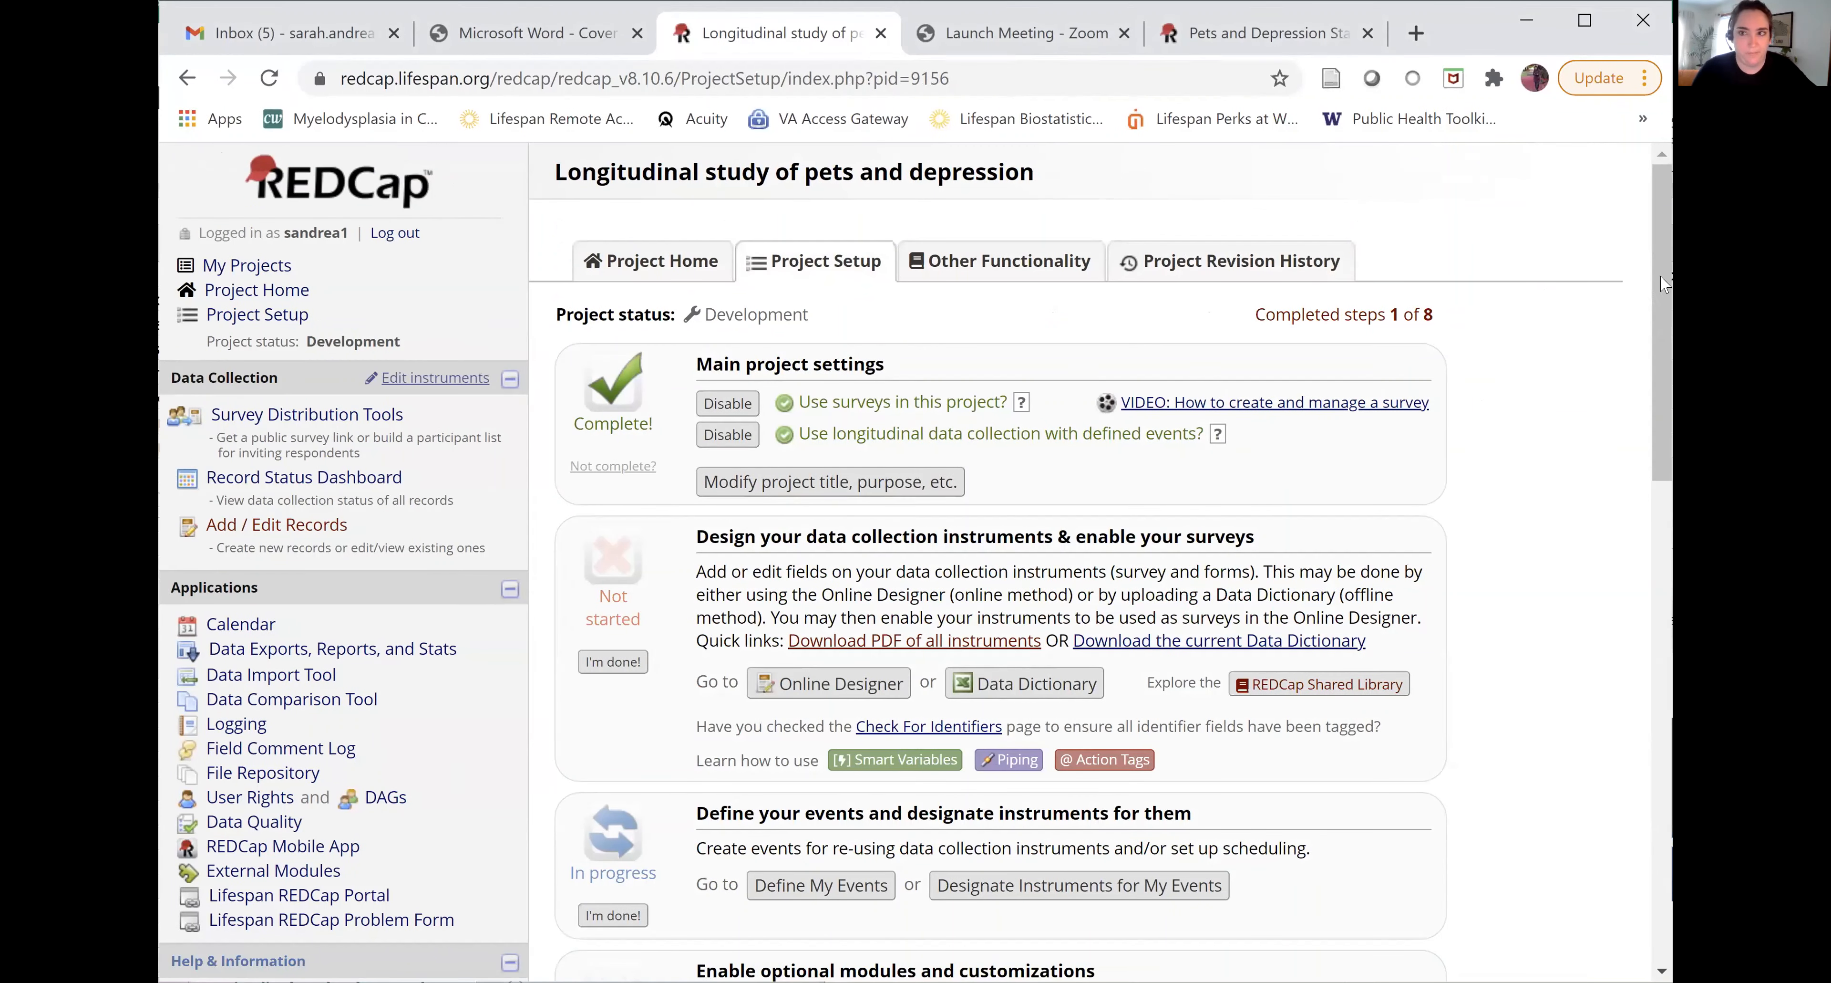
# Step: Review the setup of the Longitudinal study of pets and depression project and its list of data collection instruments
pyautogui.scroll(-1, 1649, 377)
pyautogui.moveTo(1649, 421); pyautogui.dragTo(1626, 341)
pyautogui.click(841, 546)
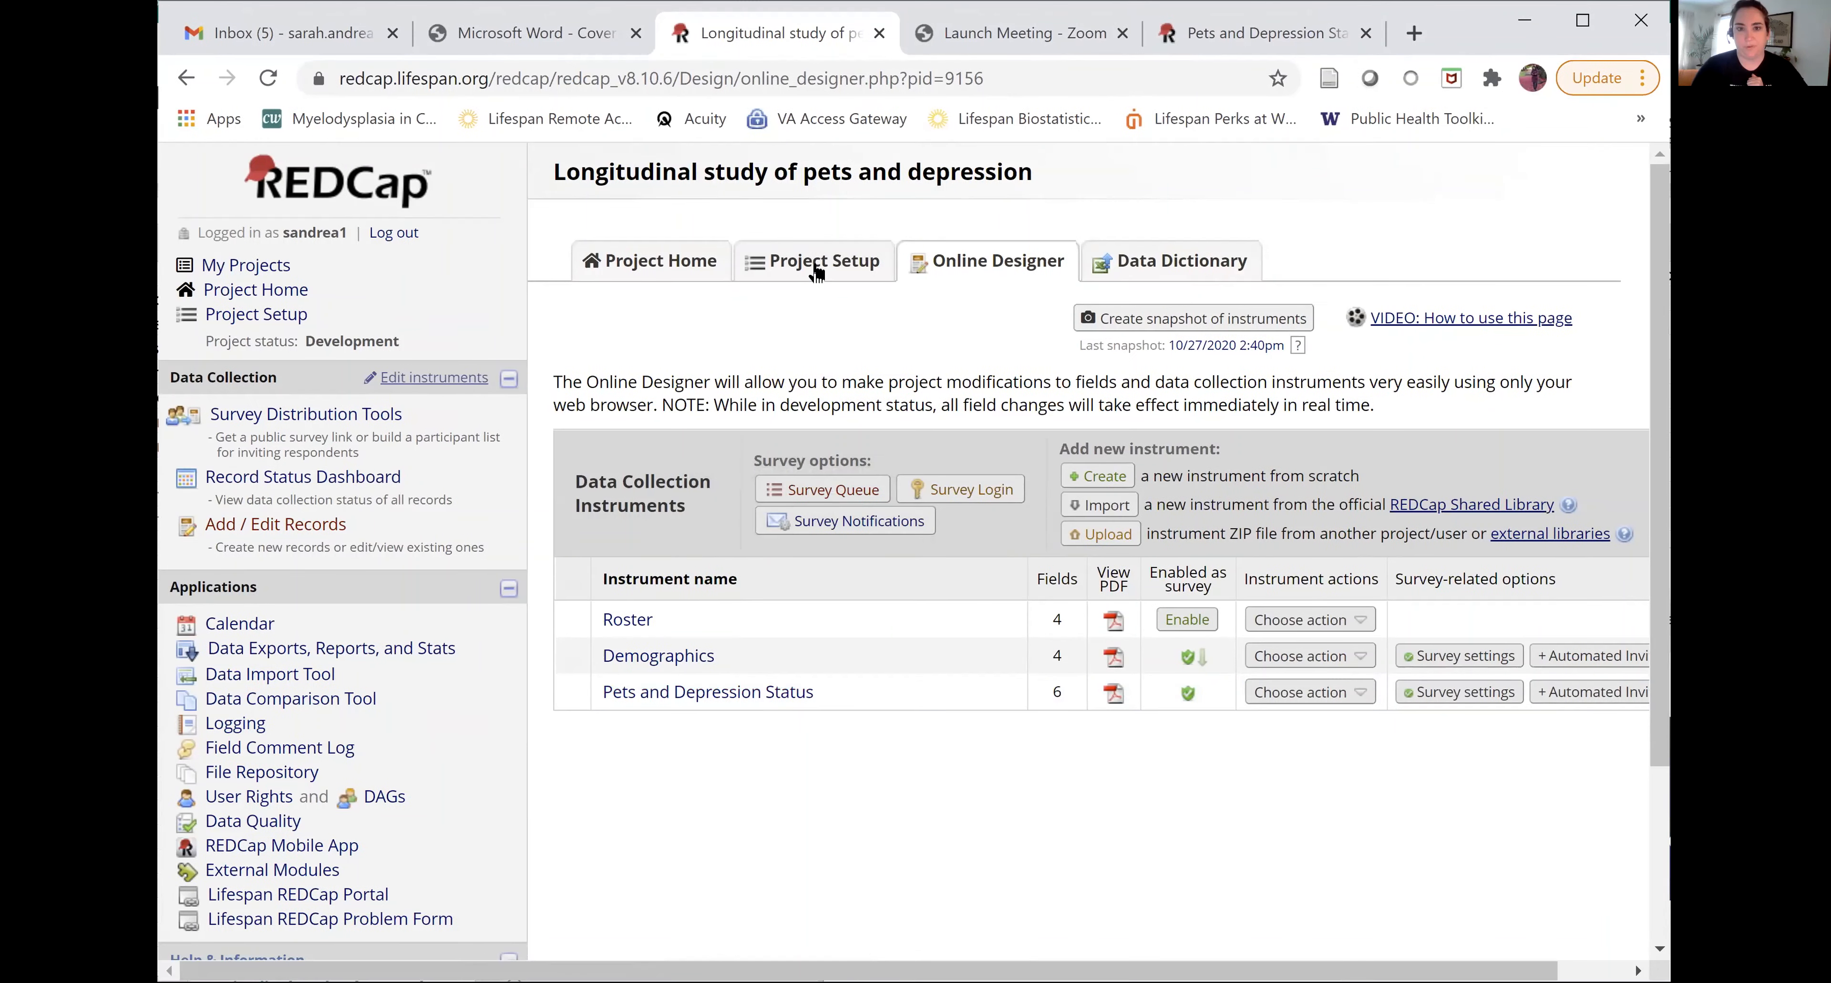
pyautogui.click(816, 270)
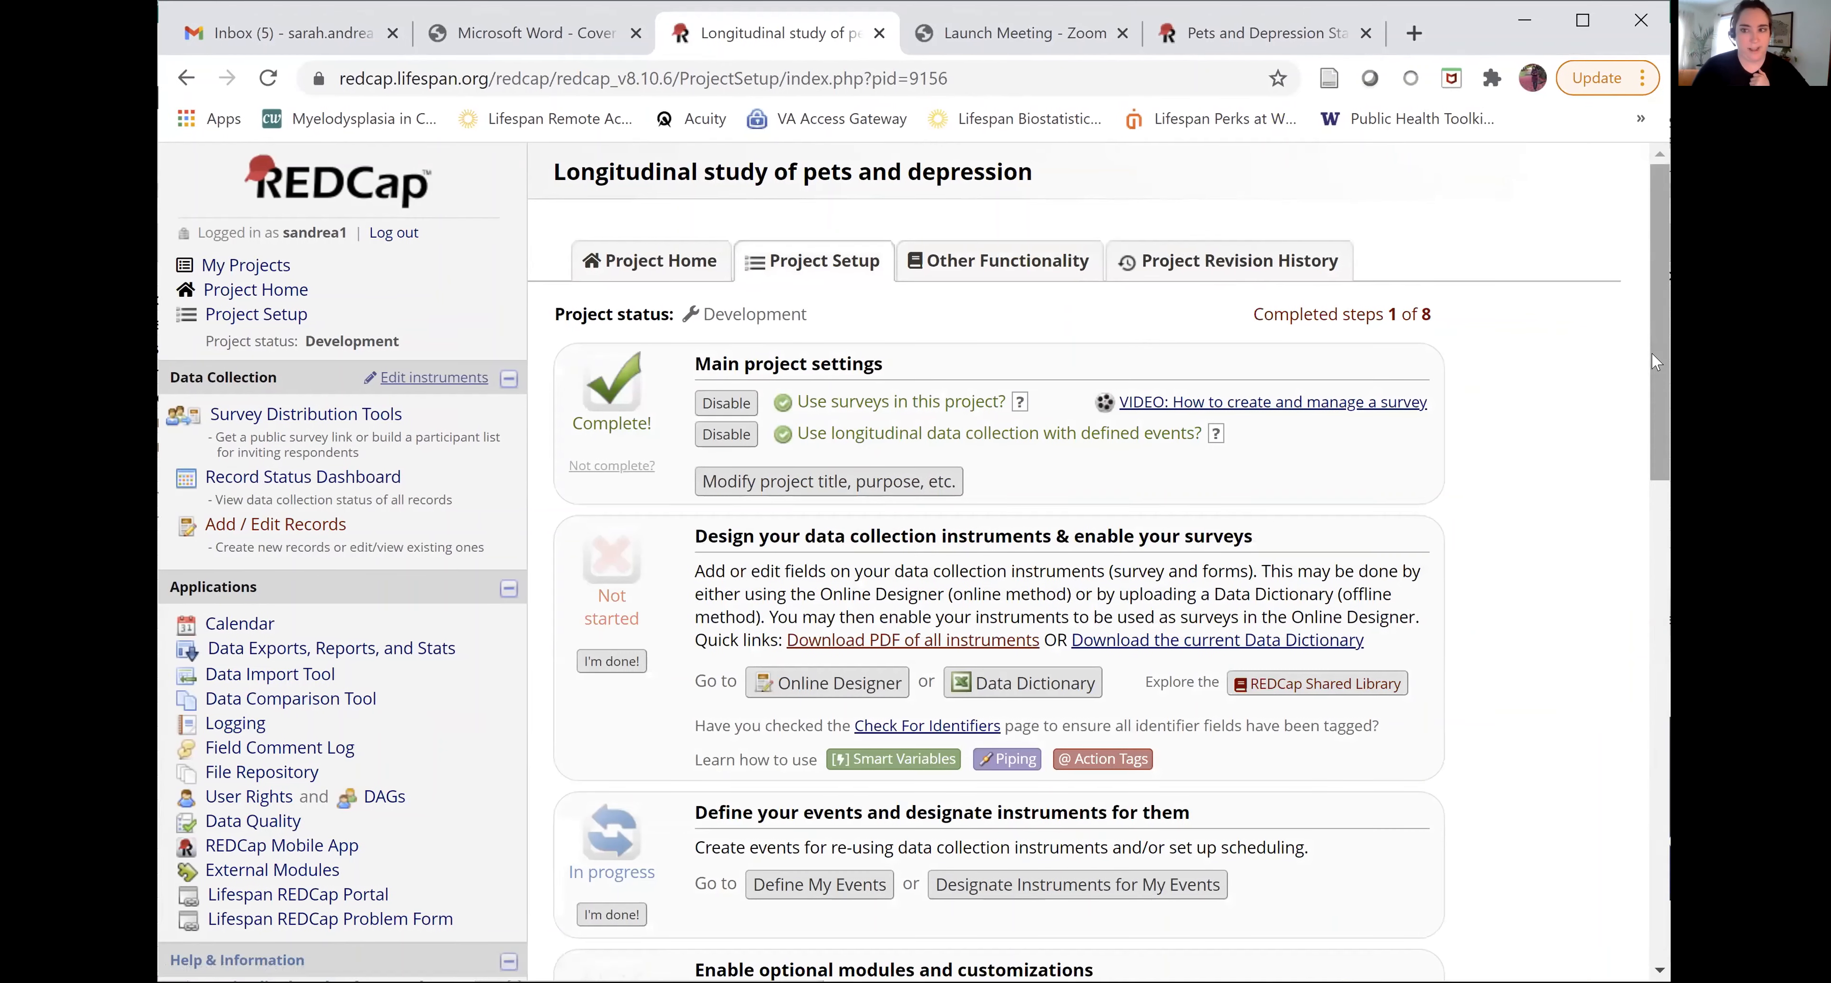
# Step: Examine which instruments are designated for each visit event, and view the event definitions
pyautogui.moveTo(1654, 367); pyautogui.dragTo(1658, 456)
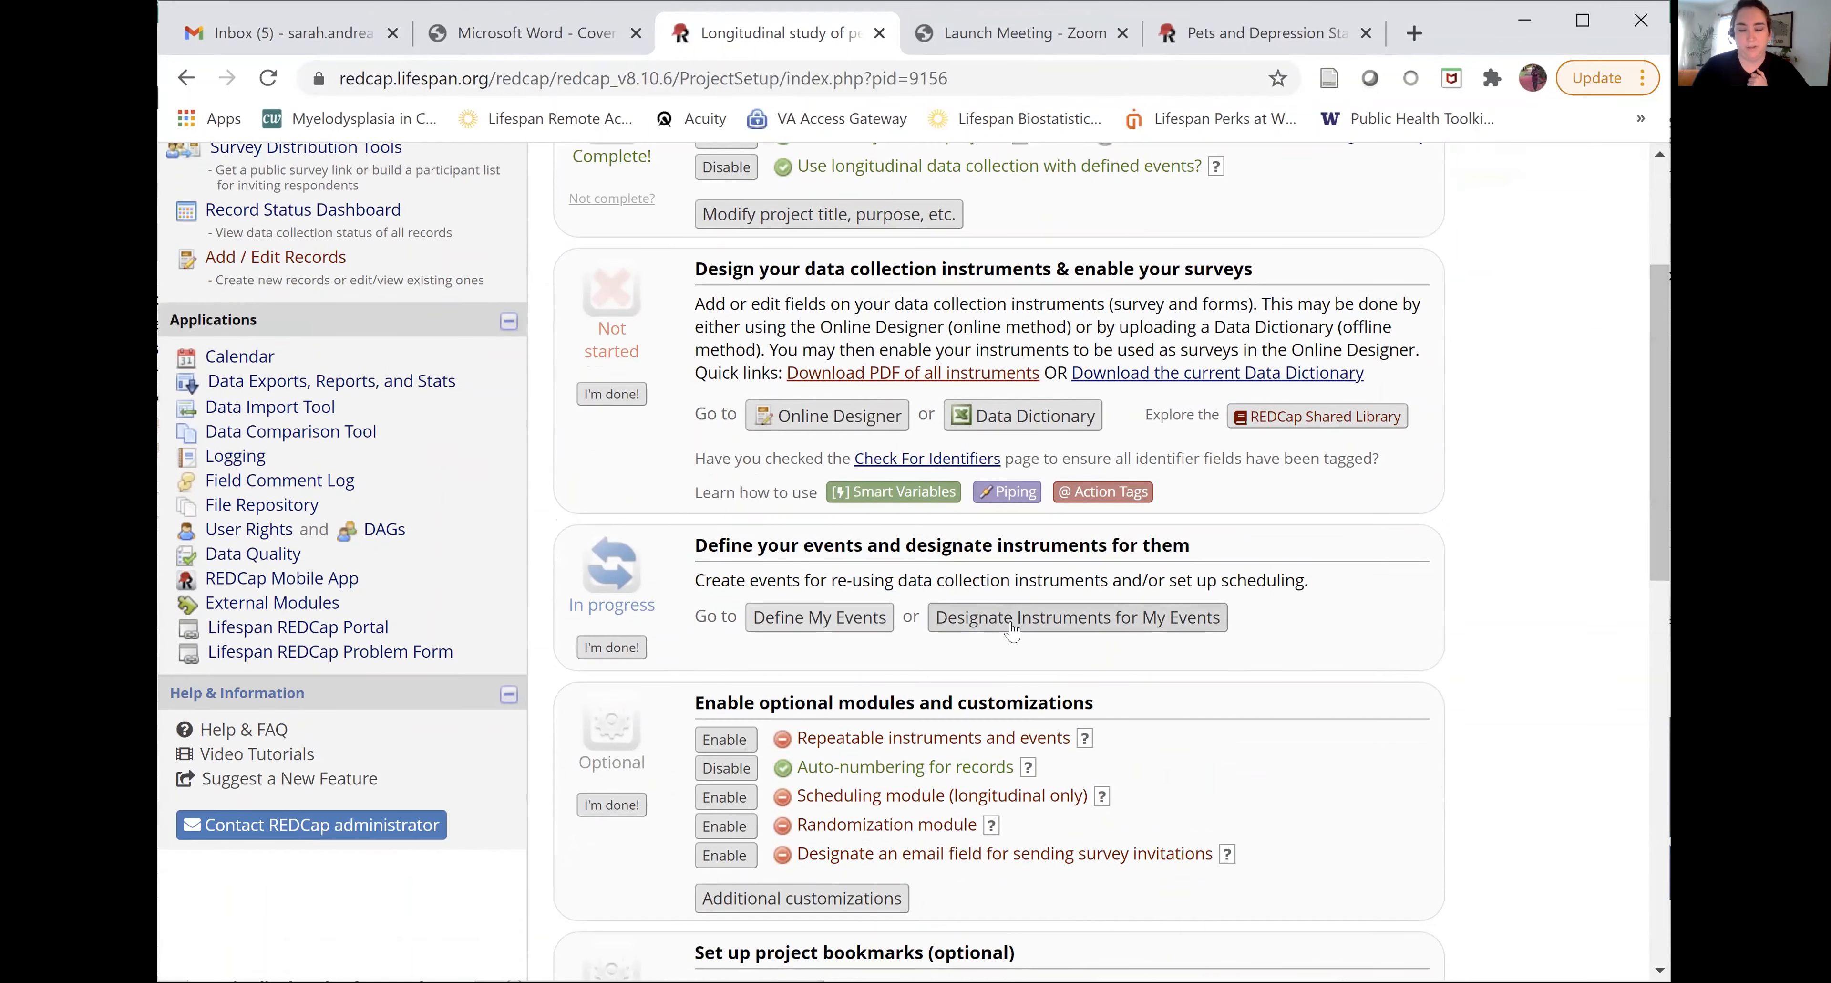
pyautogui.click(1016, 626)
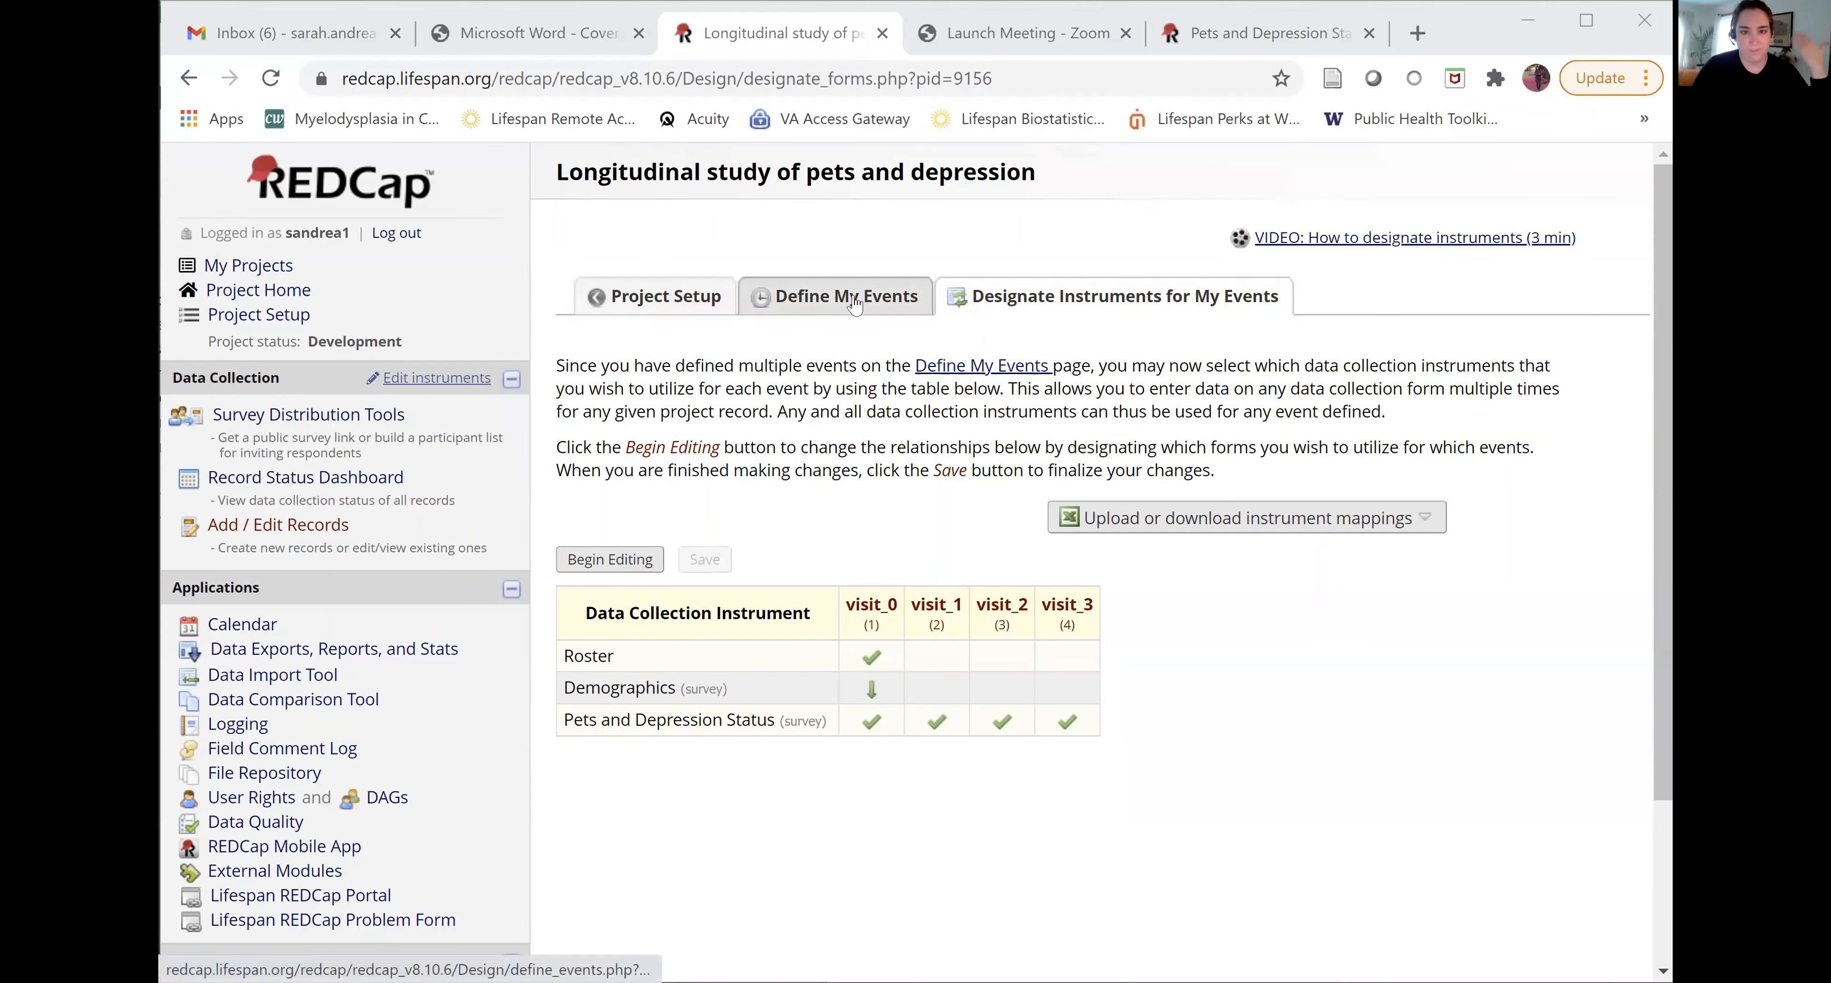
pyautogui.click(853, 303)
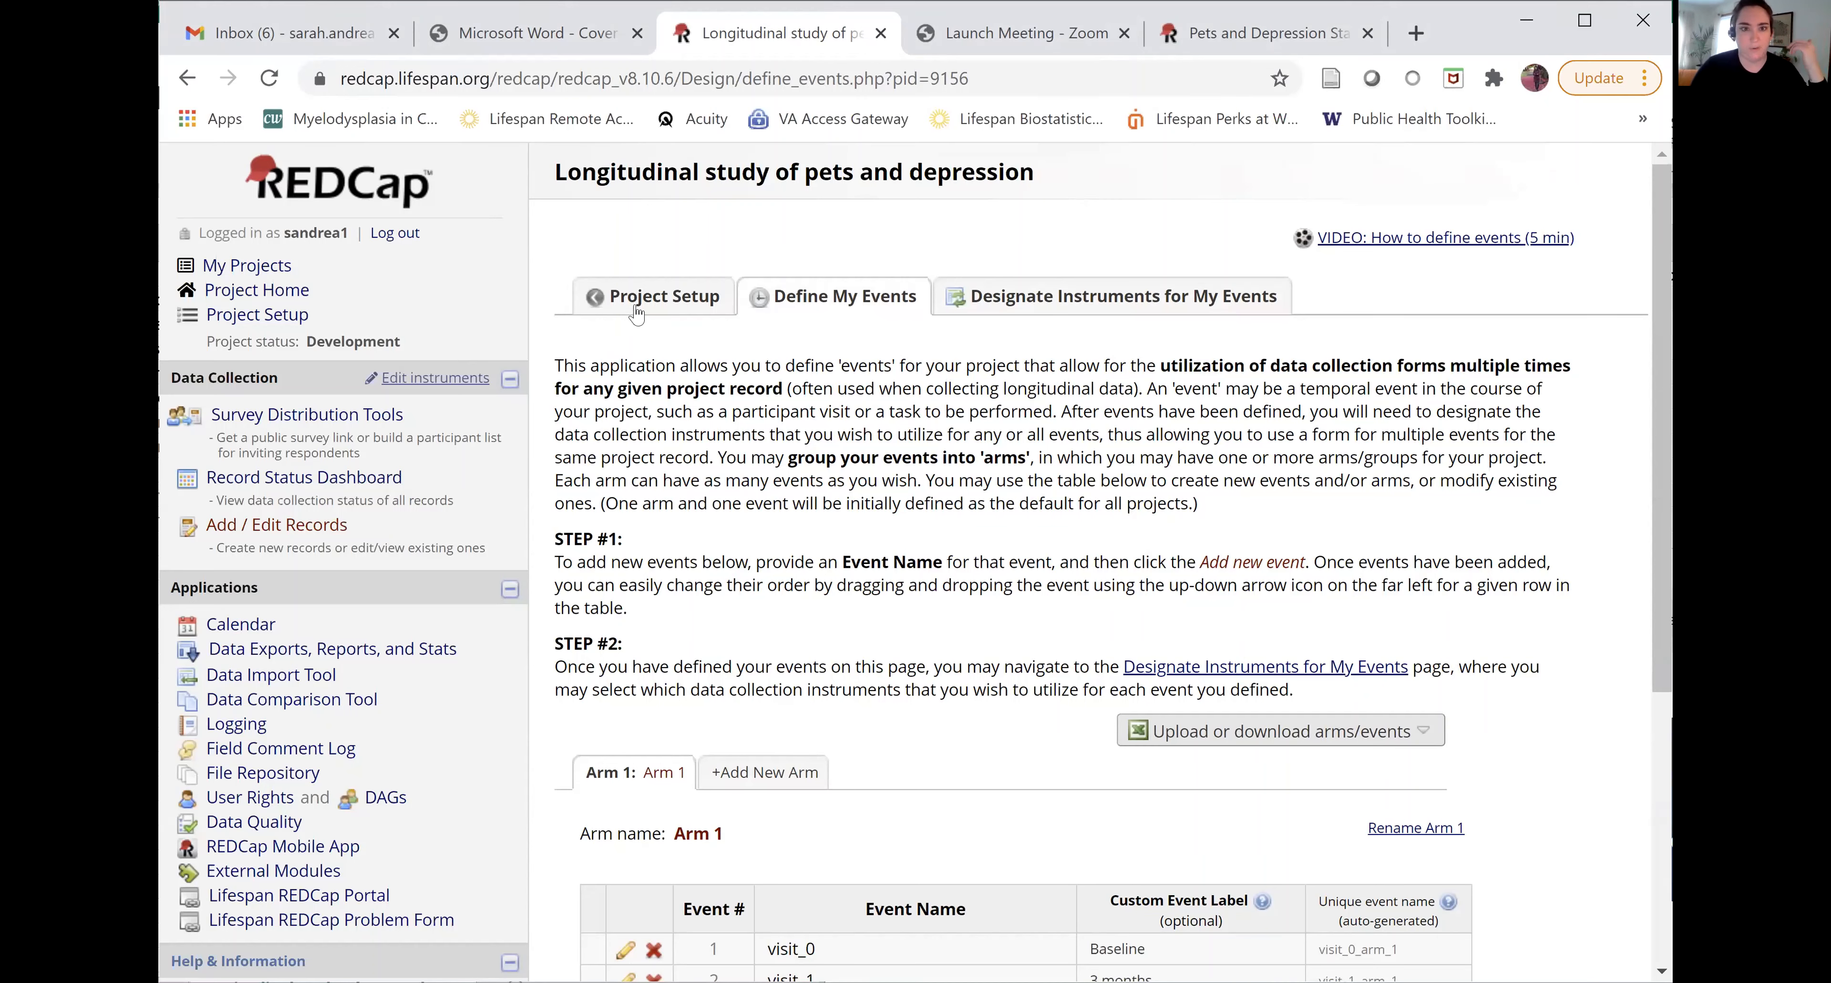
# Step: Return to the project's Online Designer and open the Roster instrument for editing
pyautogui.click(612, 295)
pyautogui.click(238, 292)
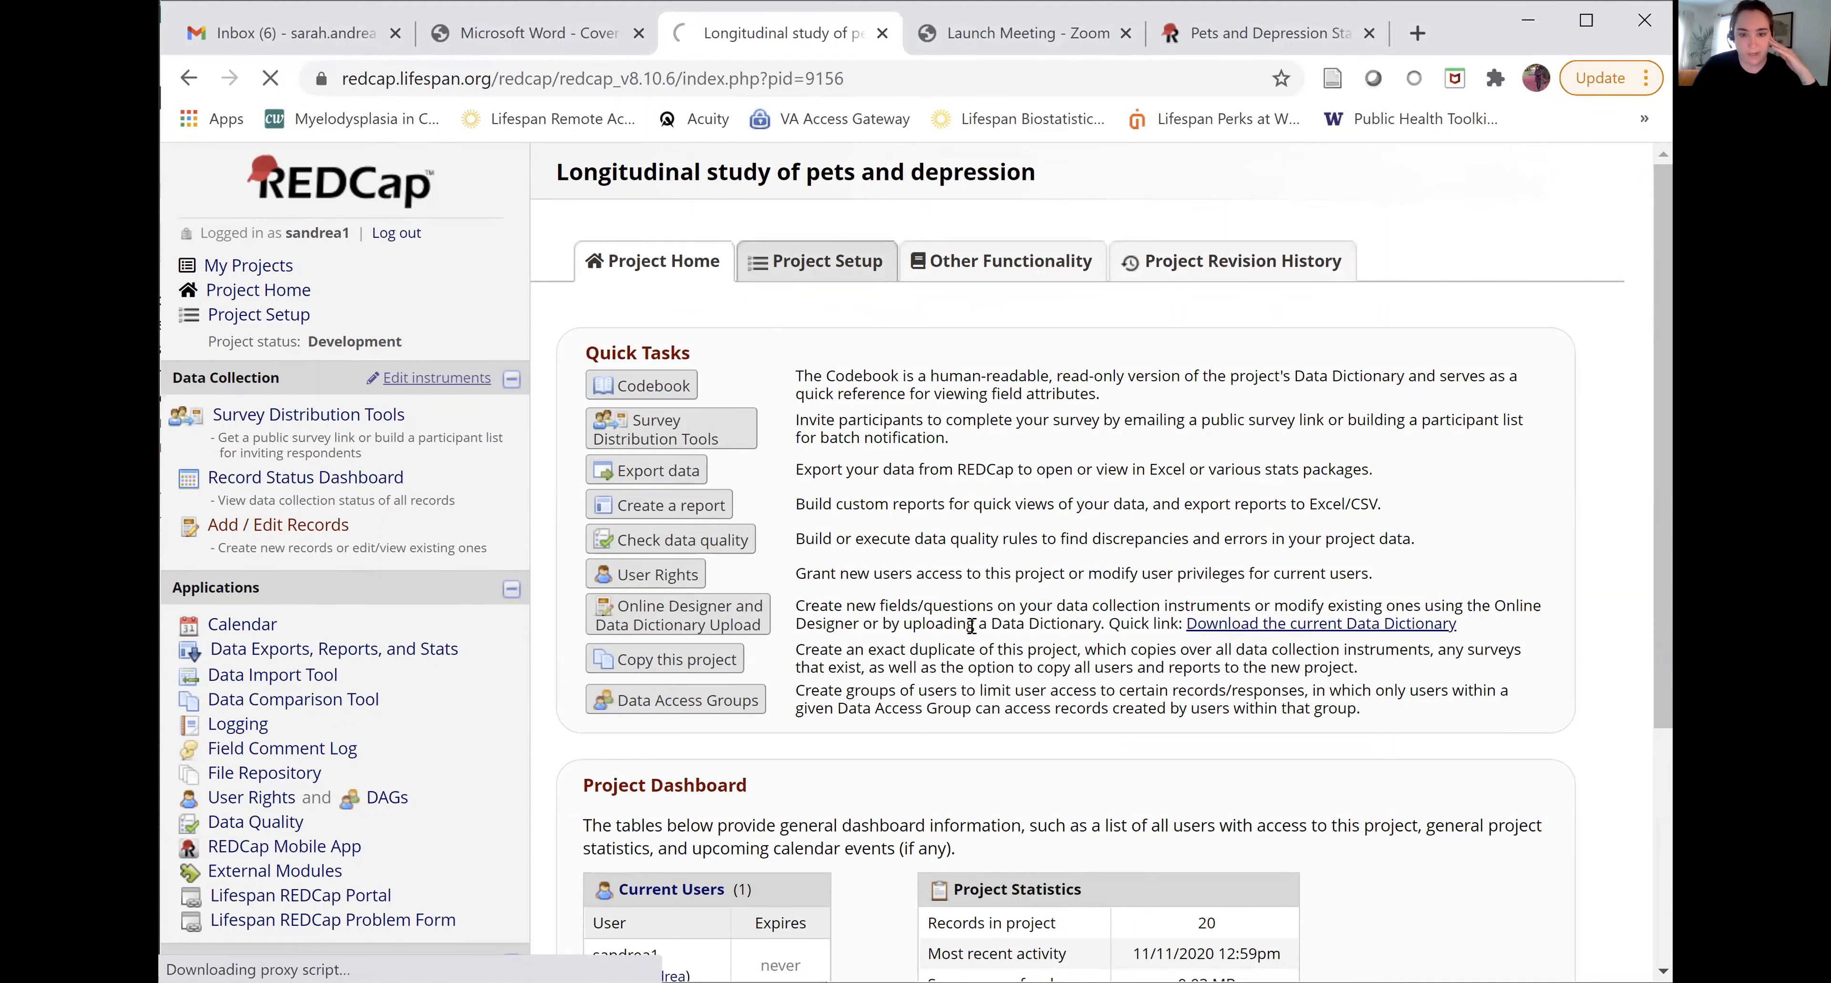
pyautogui.click(826, 681)
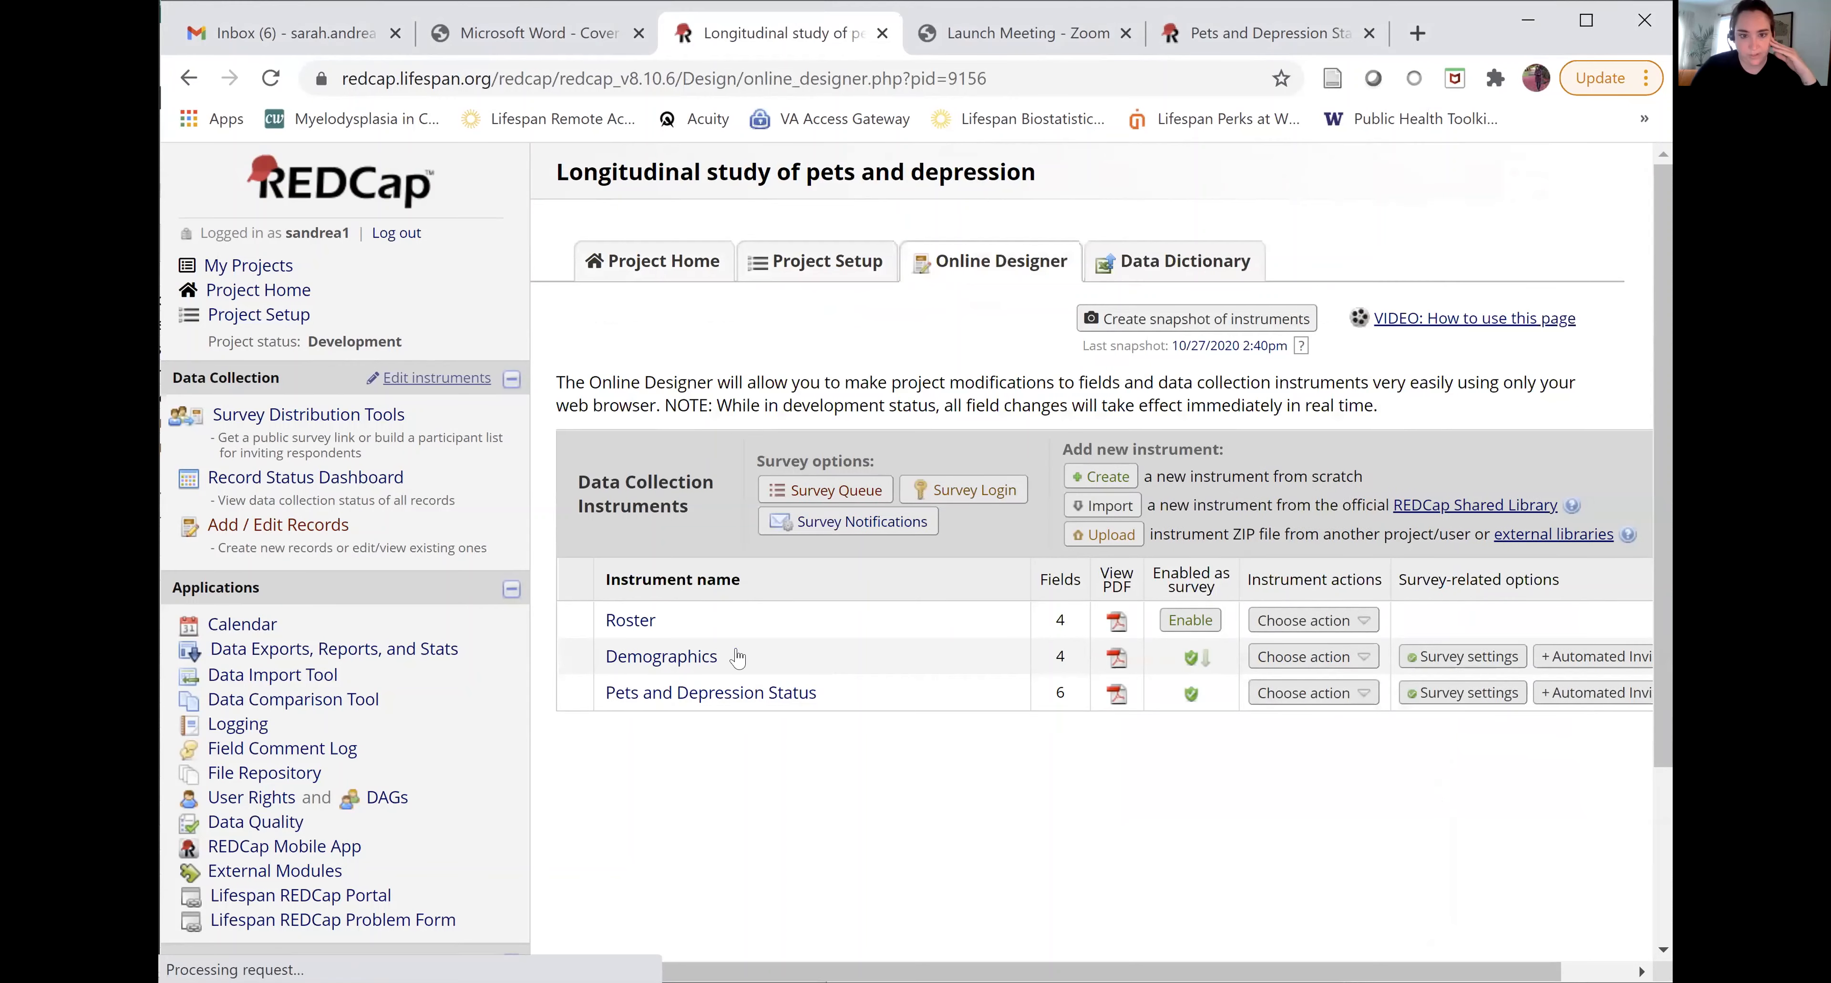
pyautogui.click(626, 619)
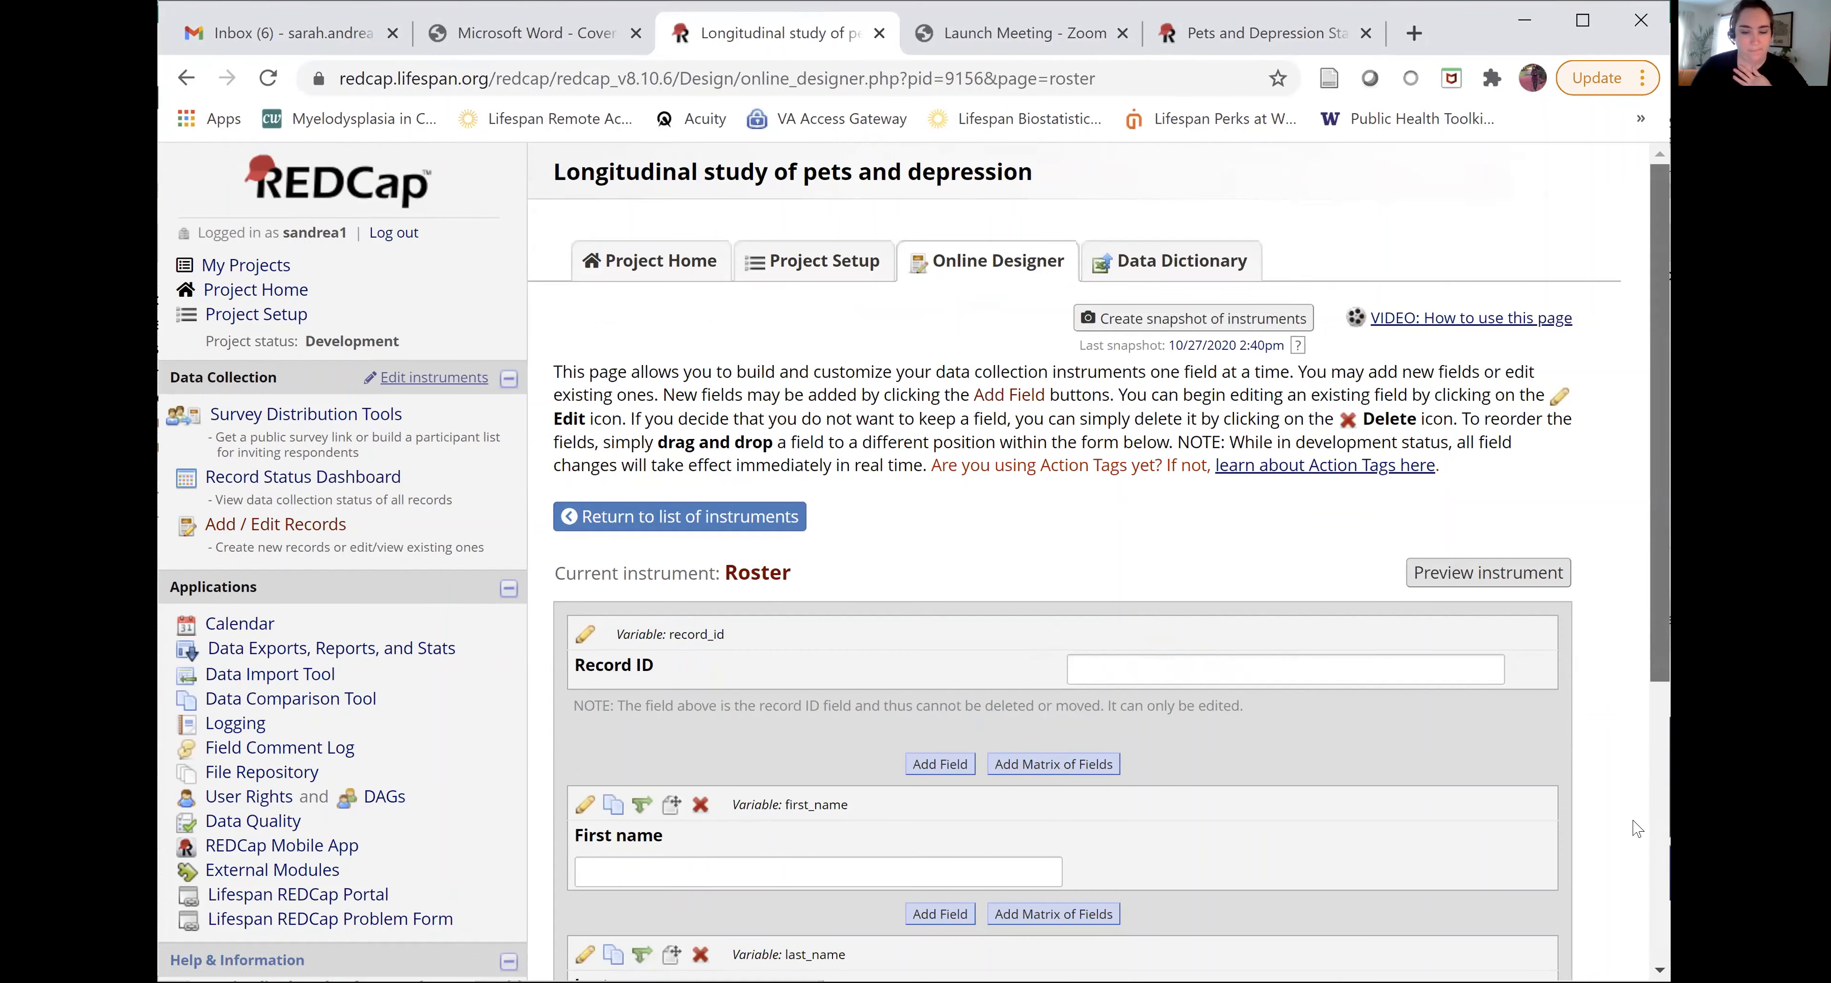
# Step: Begin adding a field of the Signature type below the email address field in the Roster instrument
pyautogui.scroll(-5, 1639, 815)
pyautogui.click(939, 763)
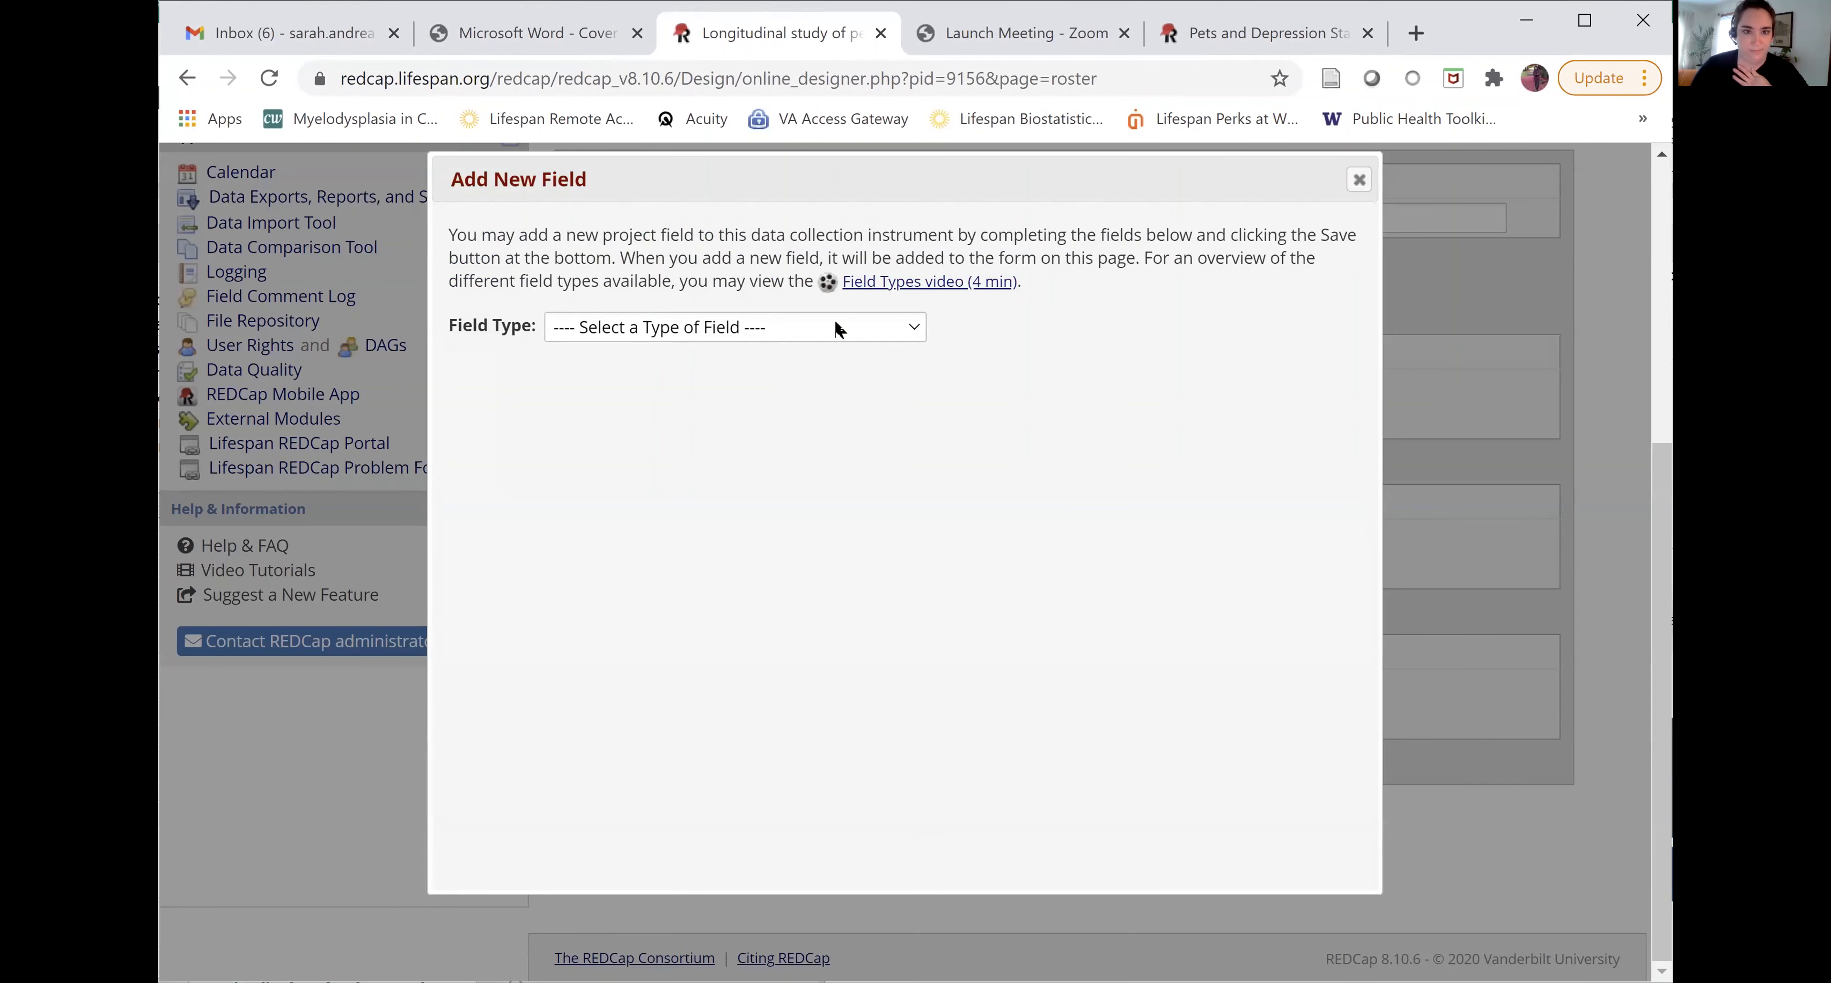
pyautogui.click(837, 329)
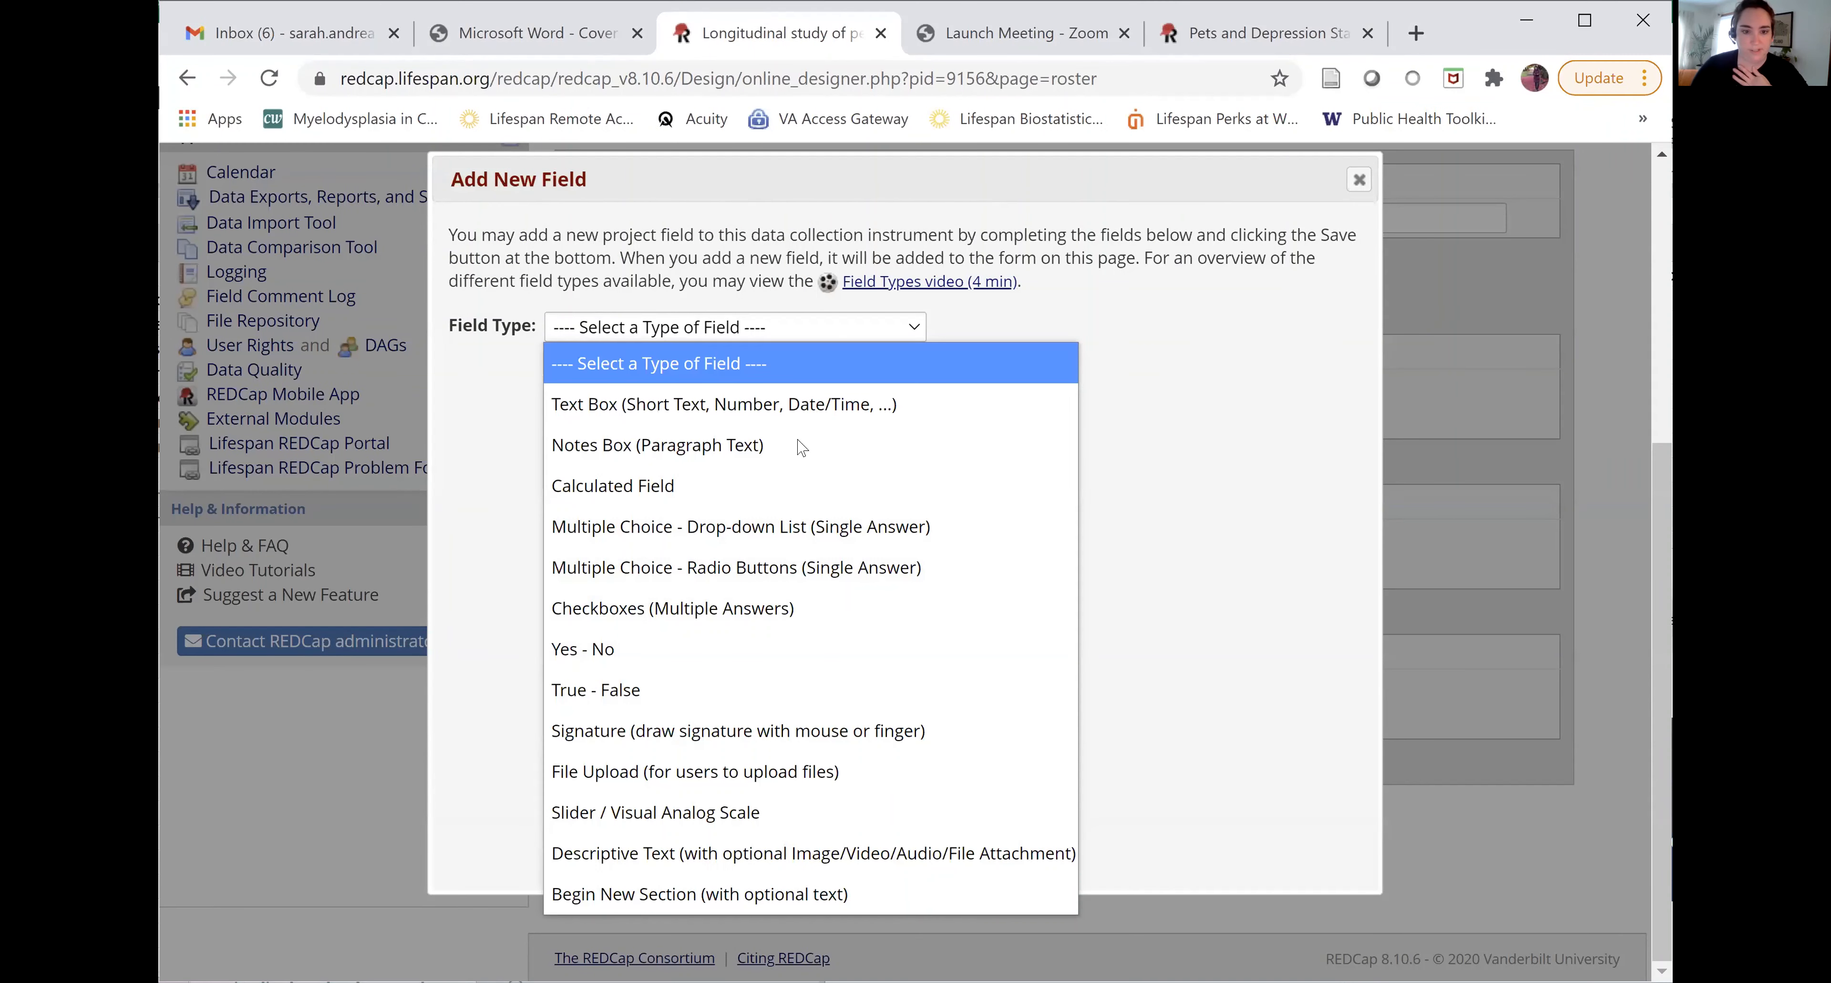
pyautogui.click(785, 739)
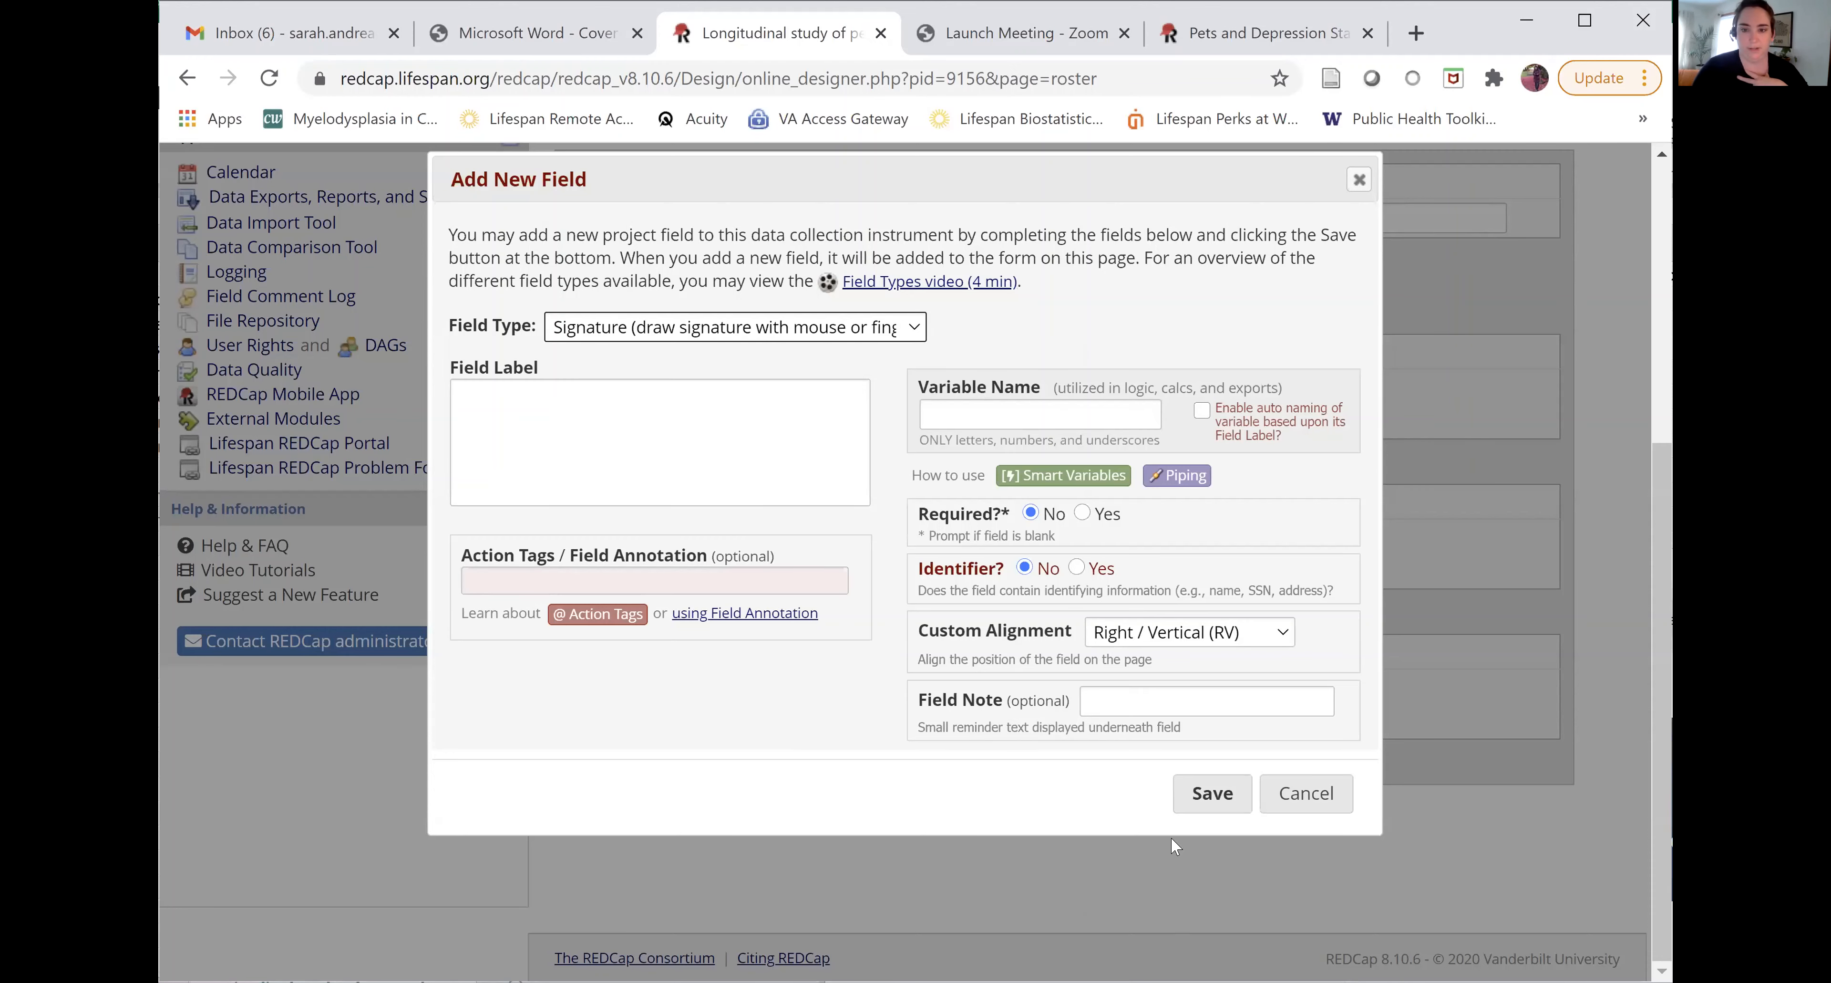
pyautogui.click(1220, 793)
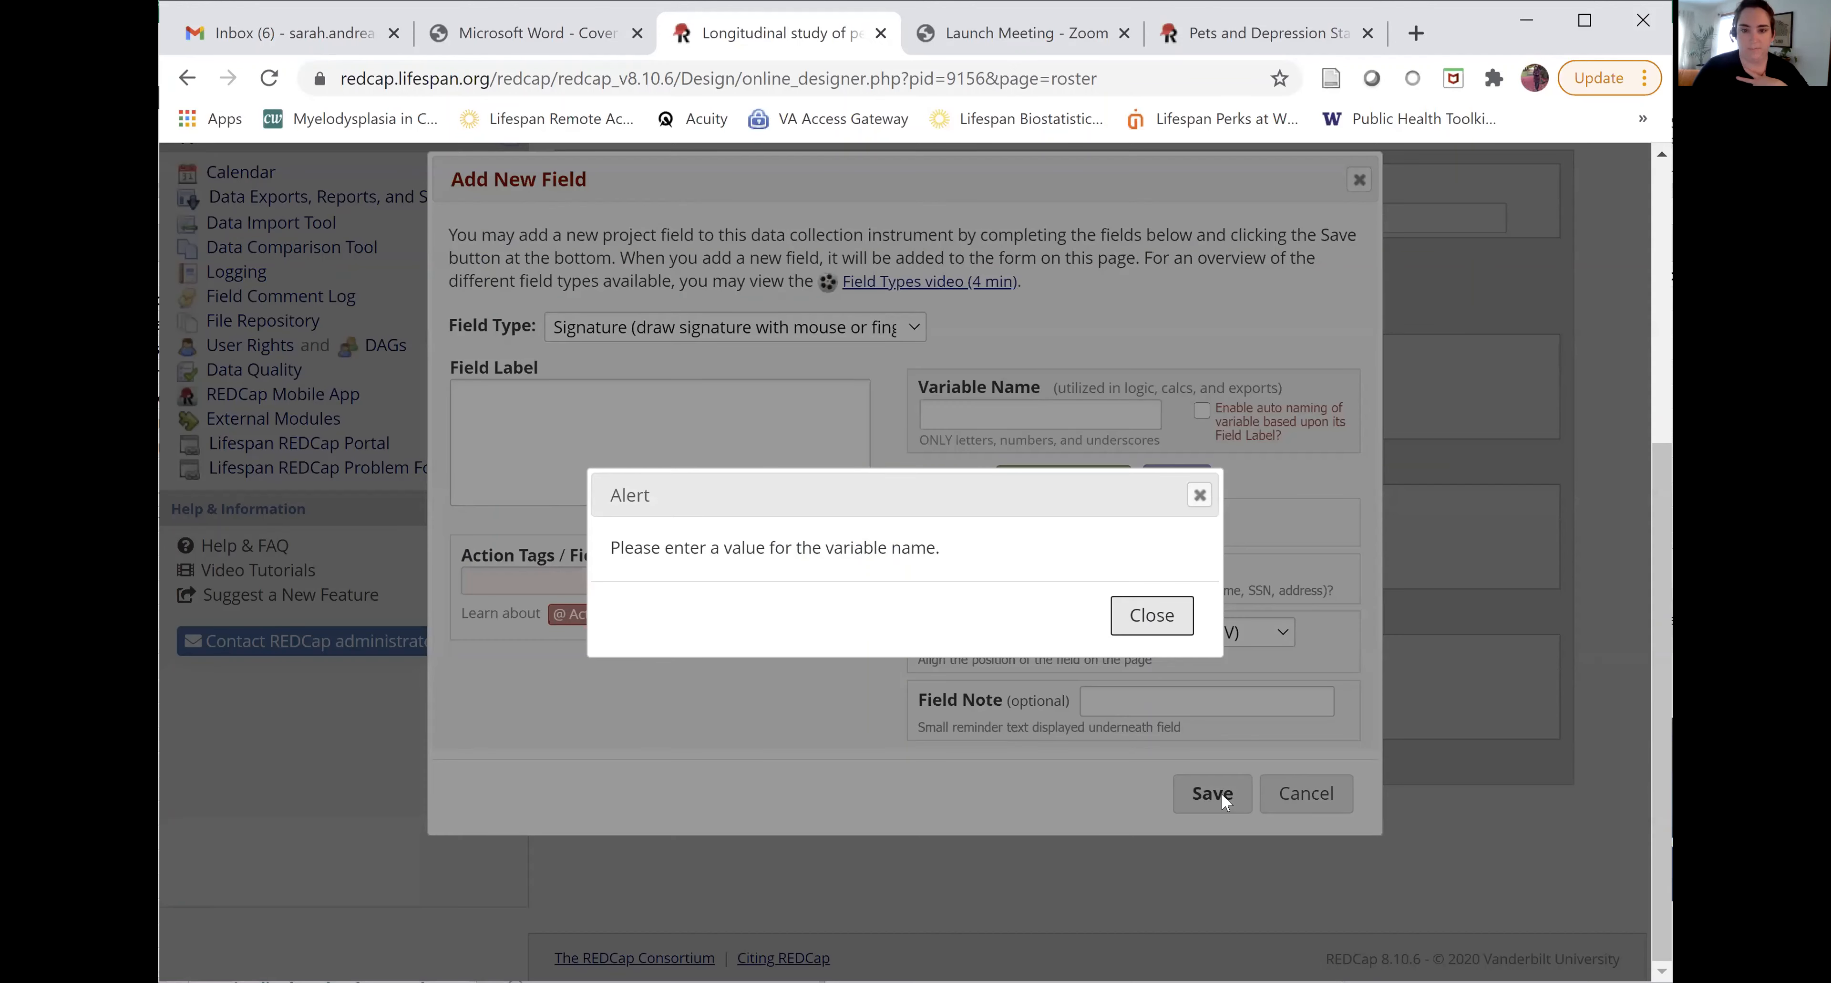
pyautogui.click(1149, 613)
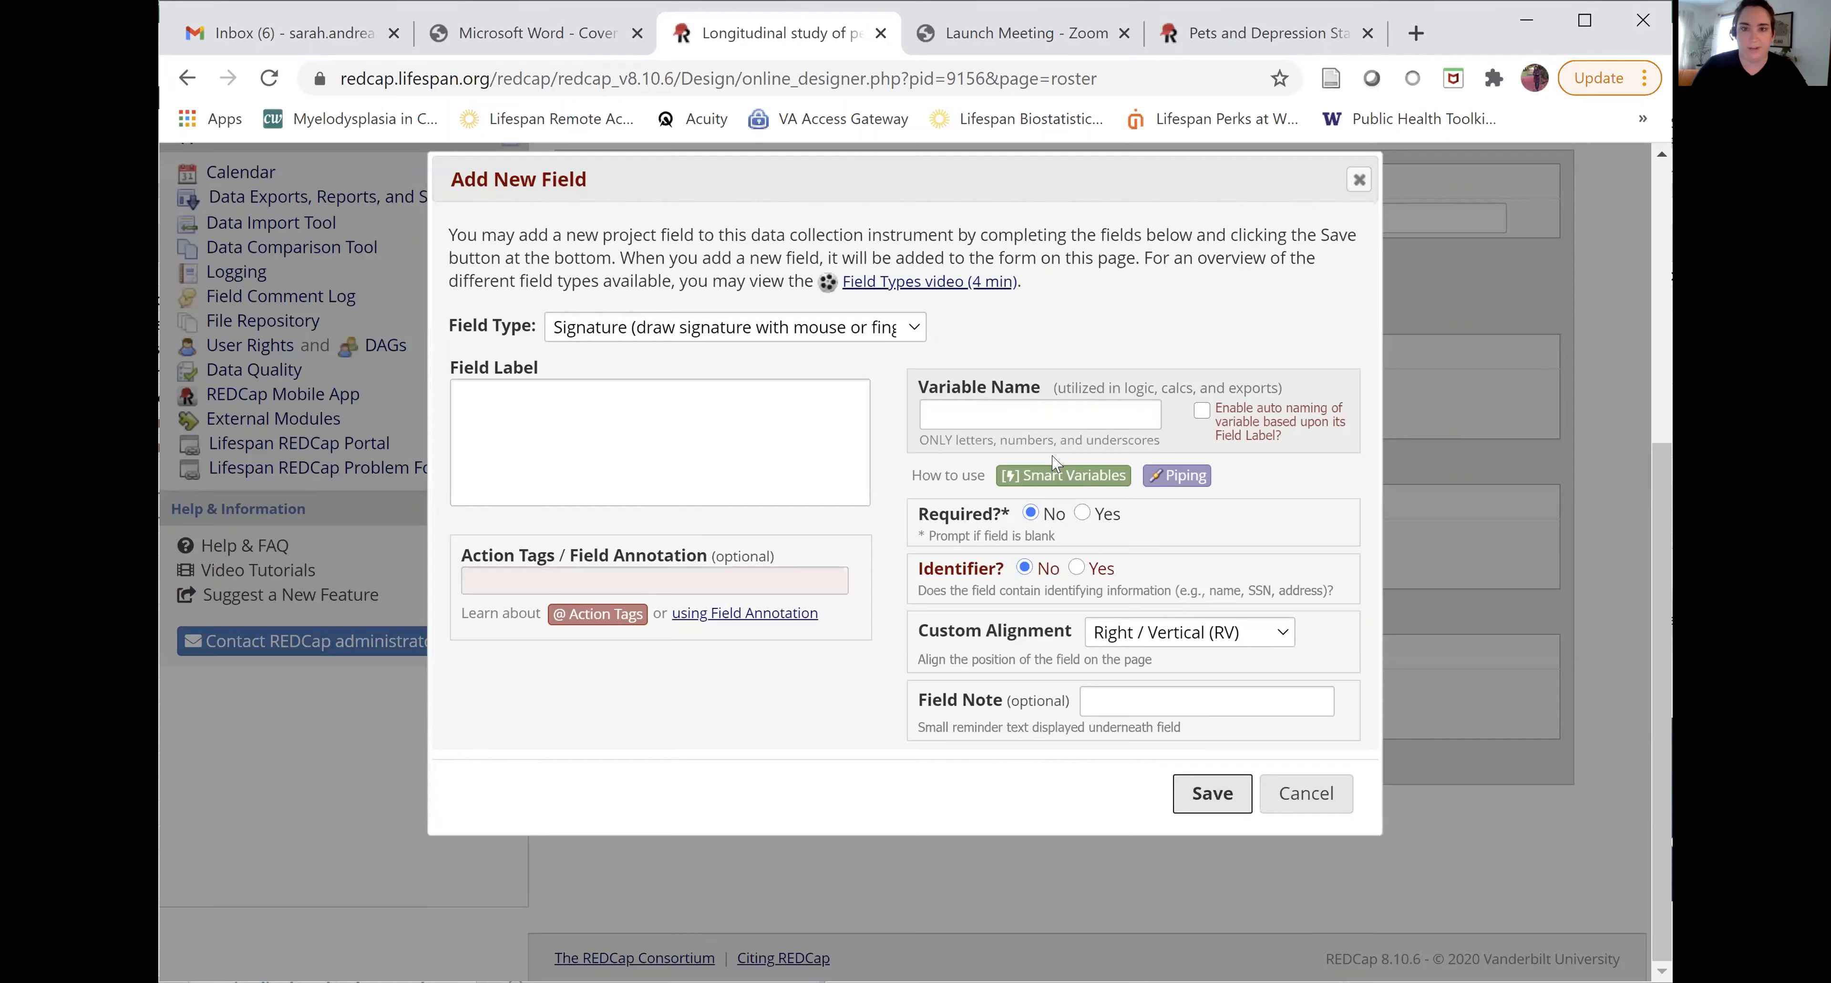
# Step: Label the new field "Participant signature", name its variable "signature", mark it as an identifier and save it
pyautogui.click(753, 417)
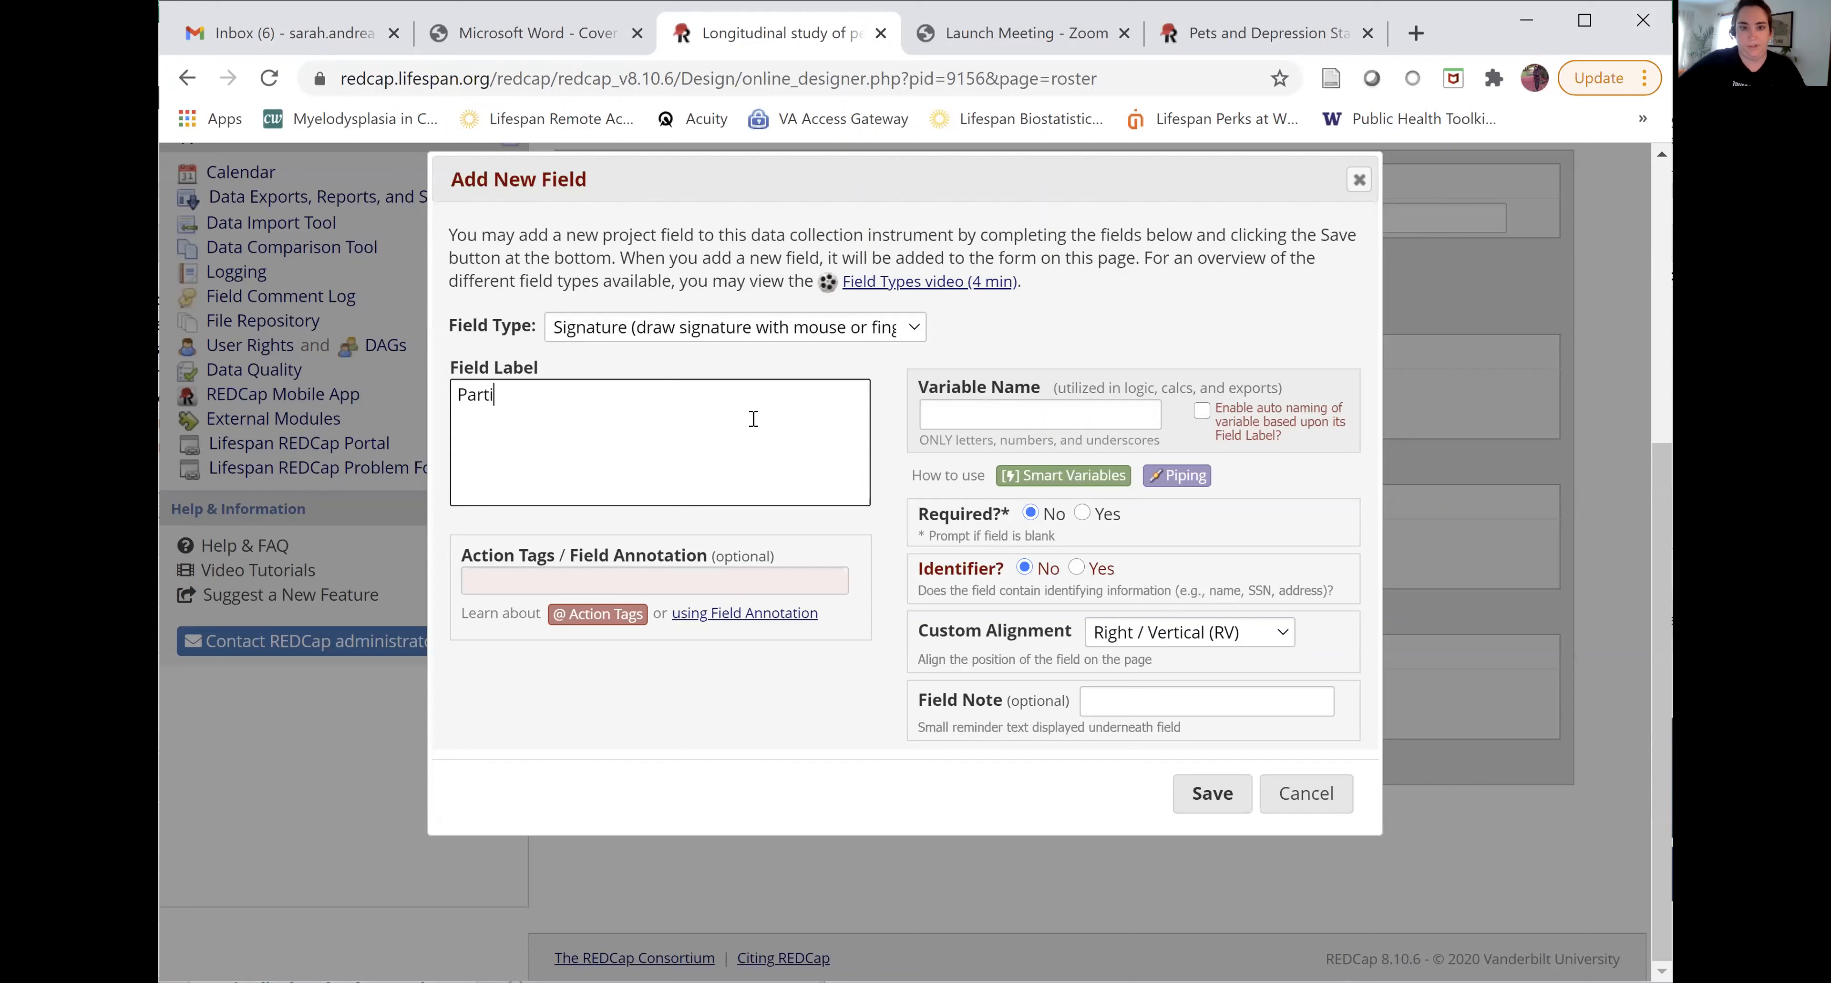
pyautogui.write('Participant signarture')
pyautogui.press('Tab')
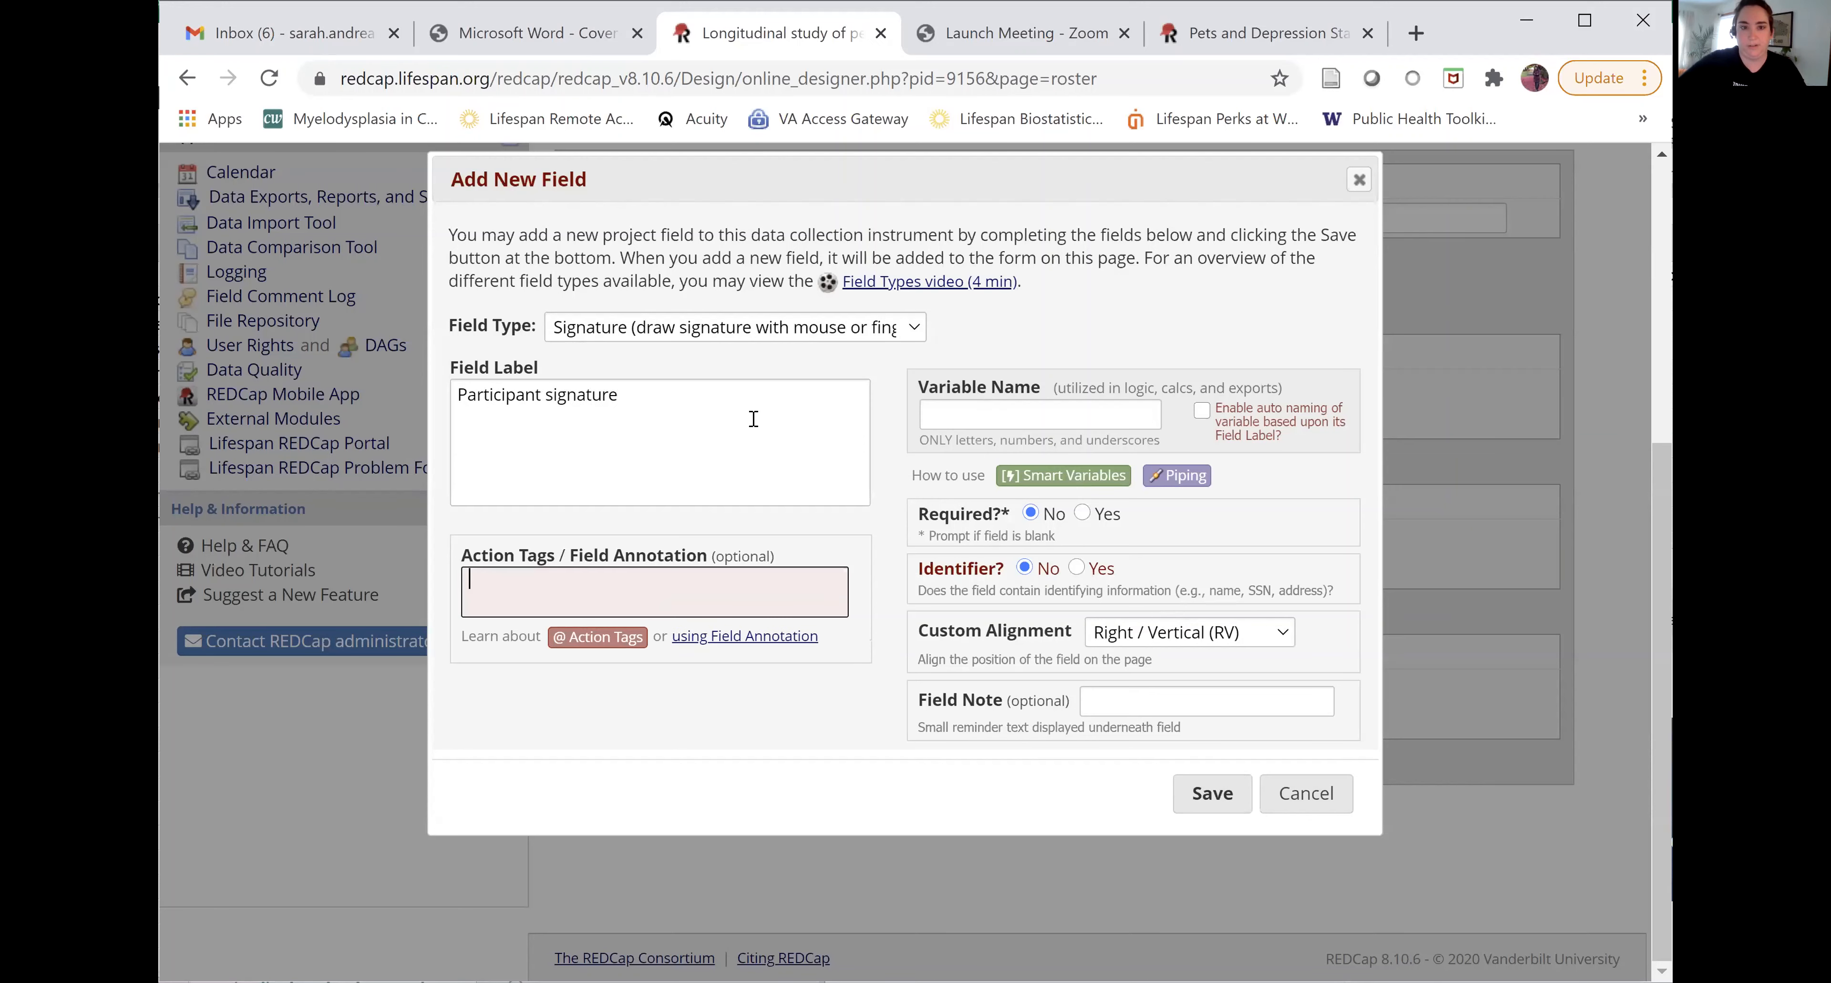
pyautogui.click(1011, 416)
pyautogui.write('signature')
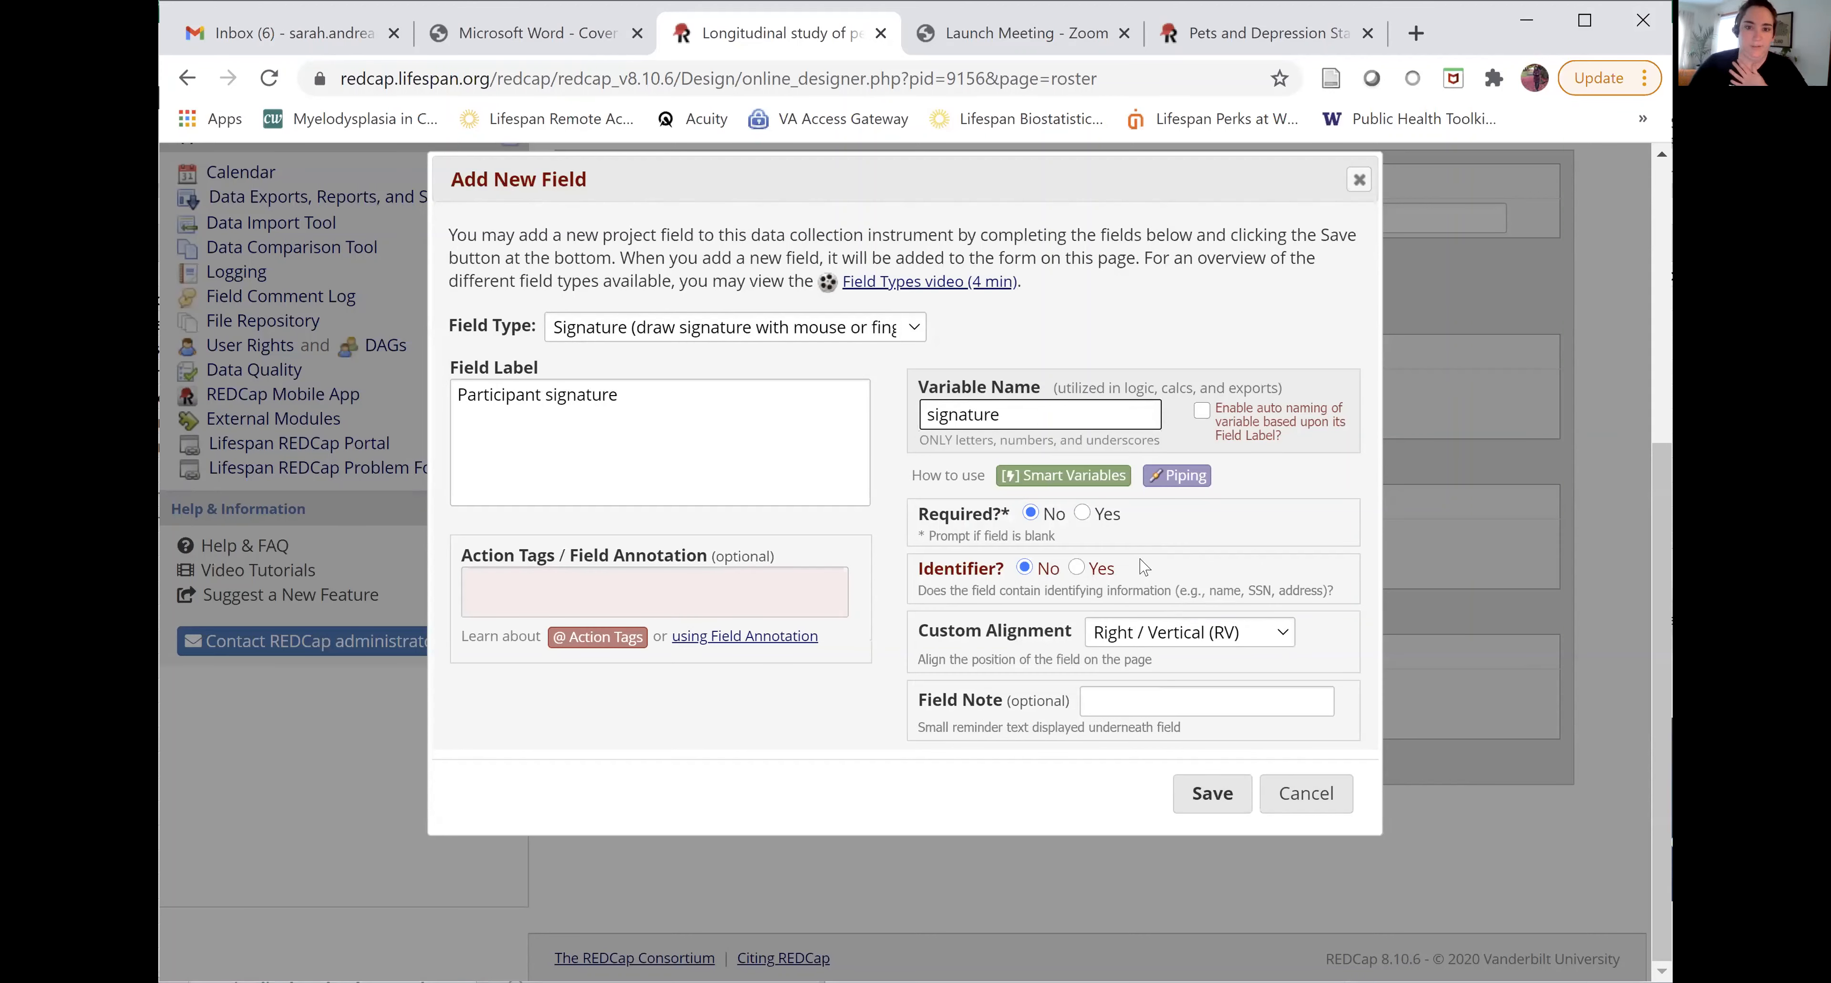
pyautogui.click(1077, 568)
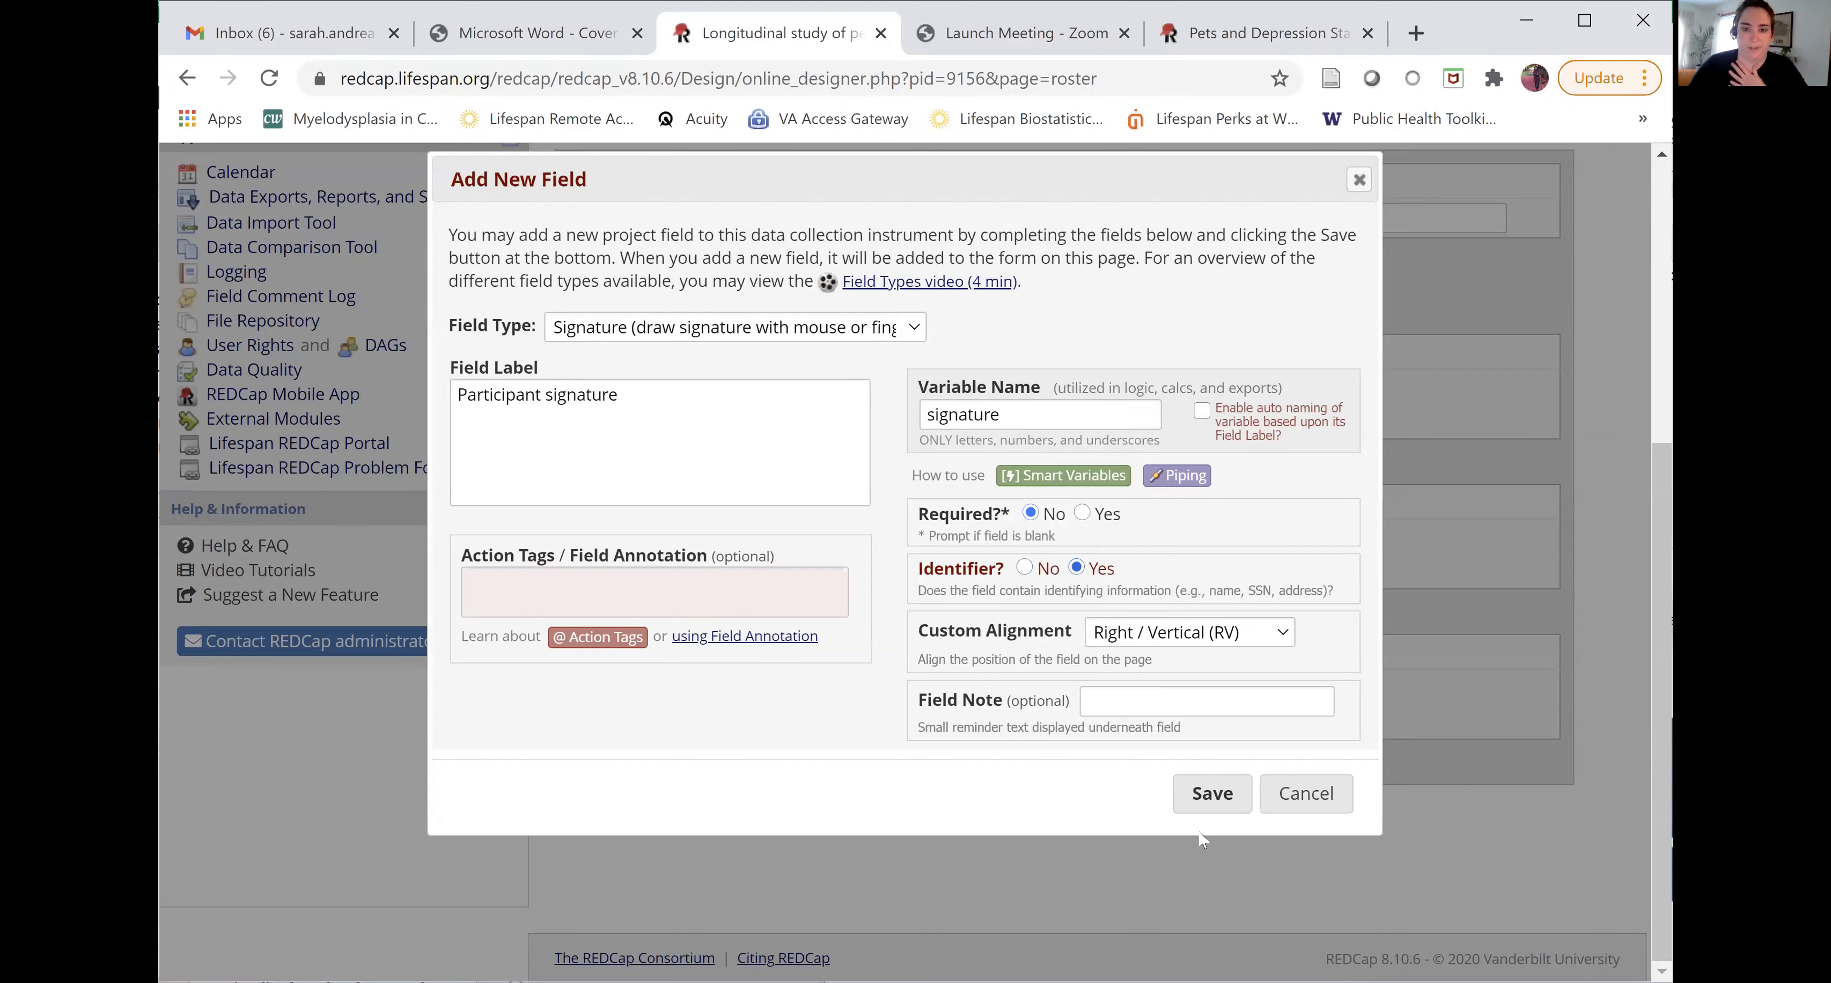
pyautogui.click(1208, 795)
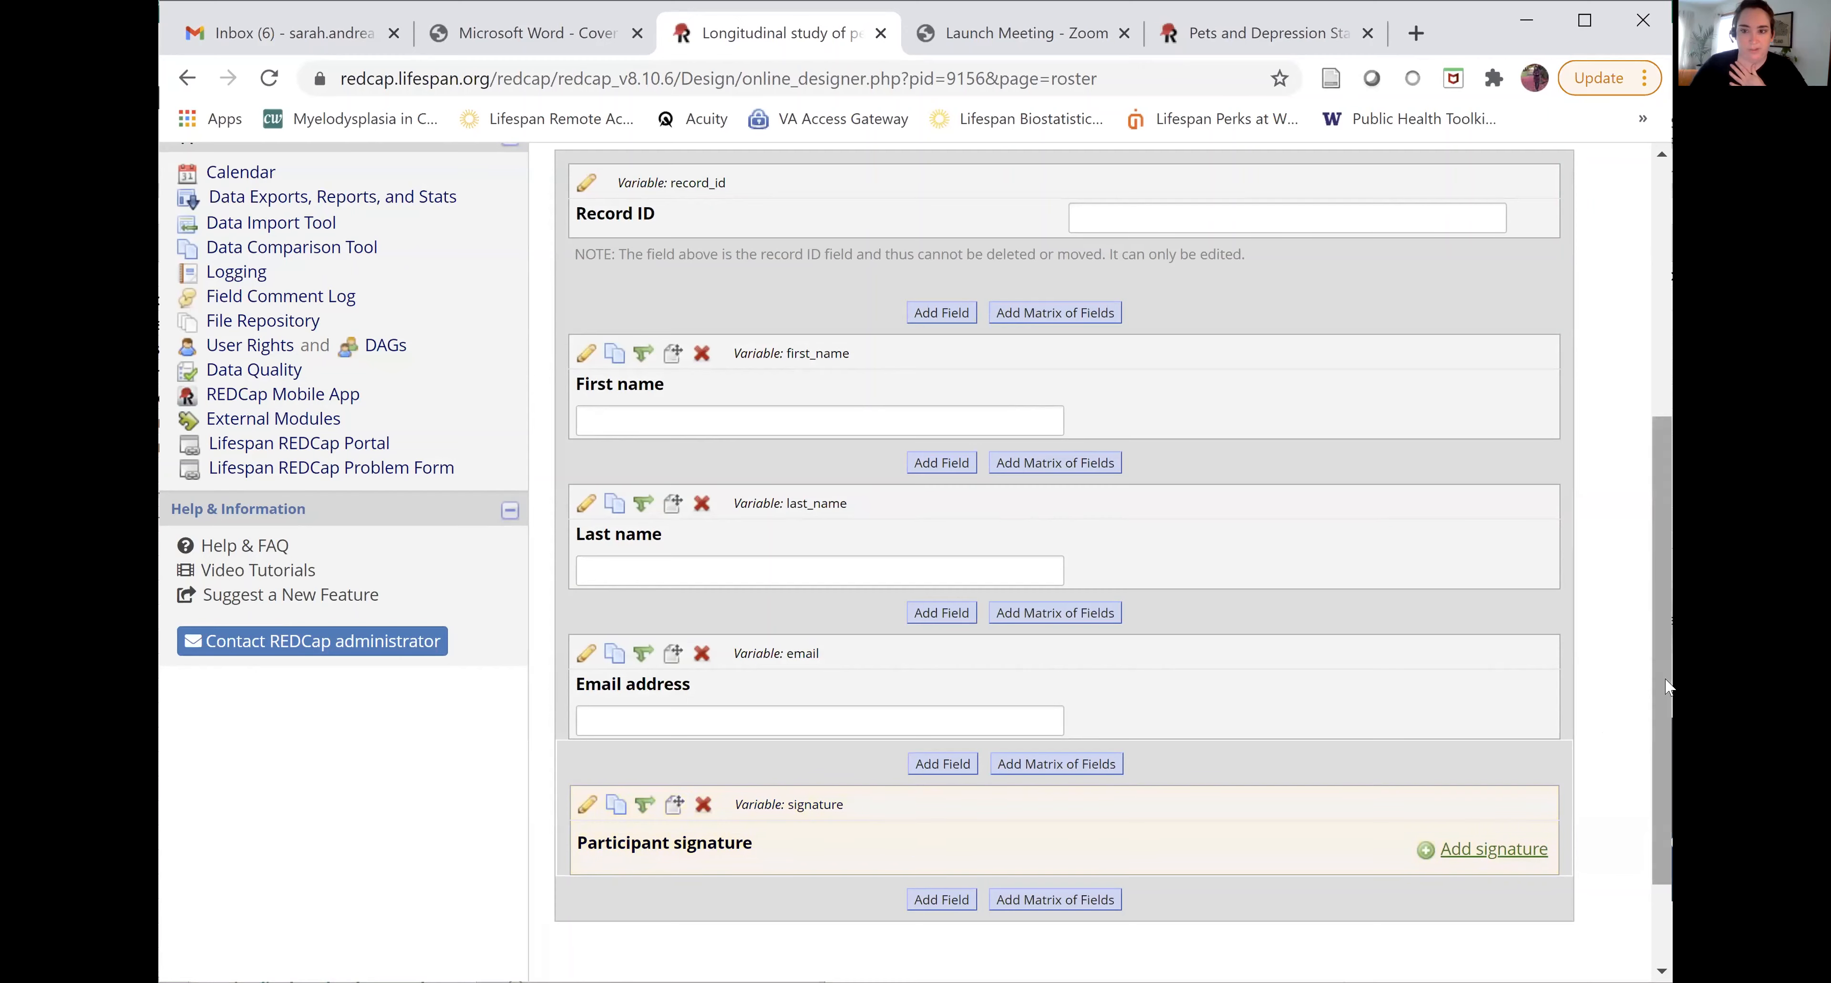
# Step: Leave the Roster design and open the visit_0 Roster form of existing record 1
pyautogui.scroll(1, 1636, 356)
pyautogui.scroll(3, 426, 387)
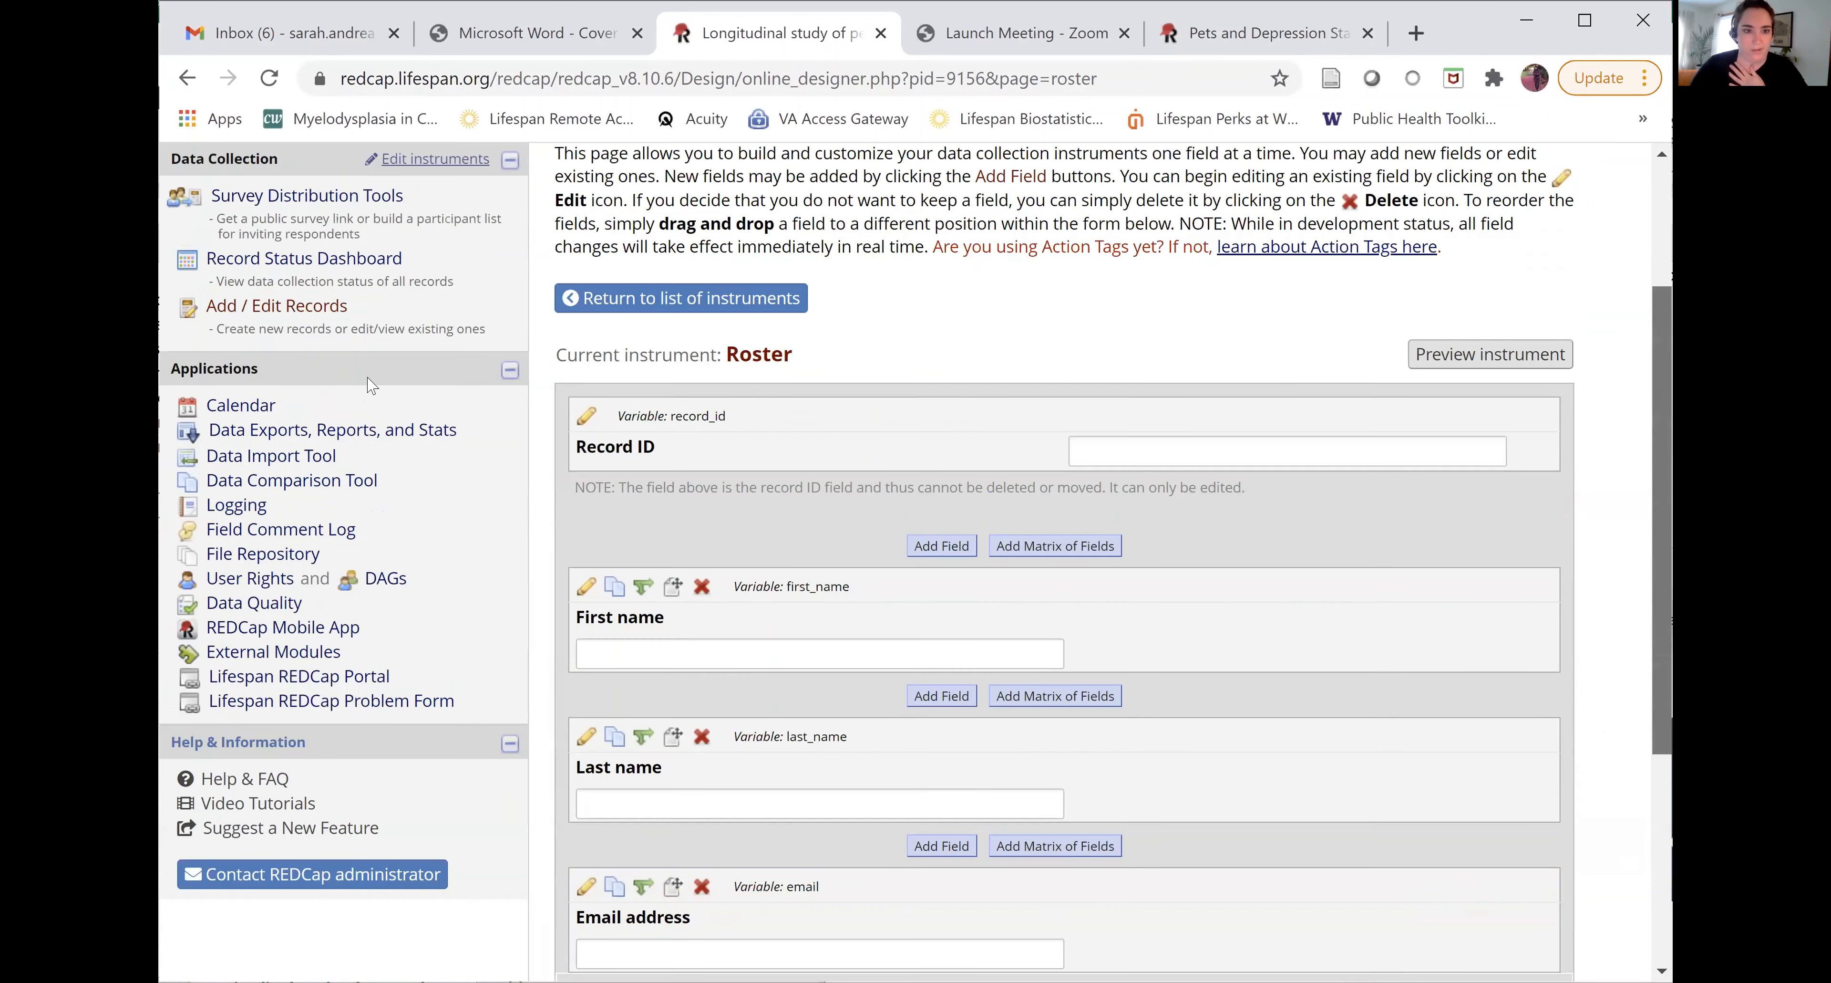
pyautogui.scroll(3, 427, 387)
pyautogui.click(425, 380)
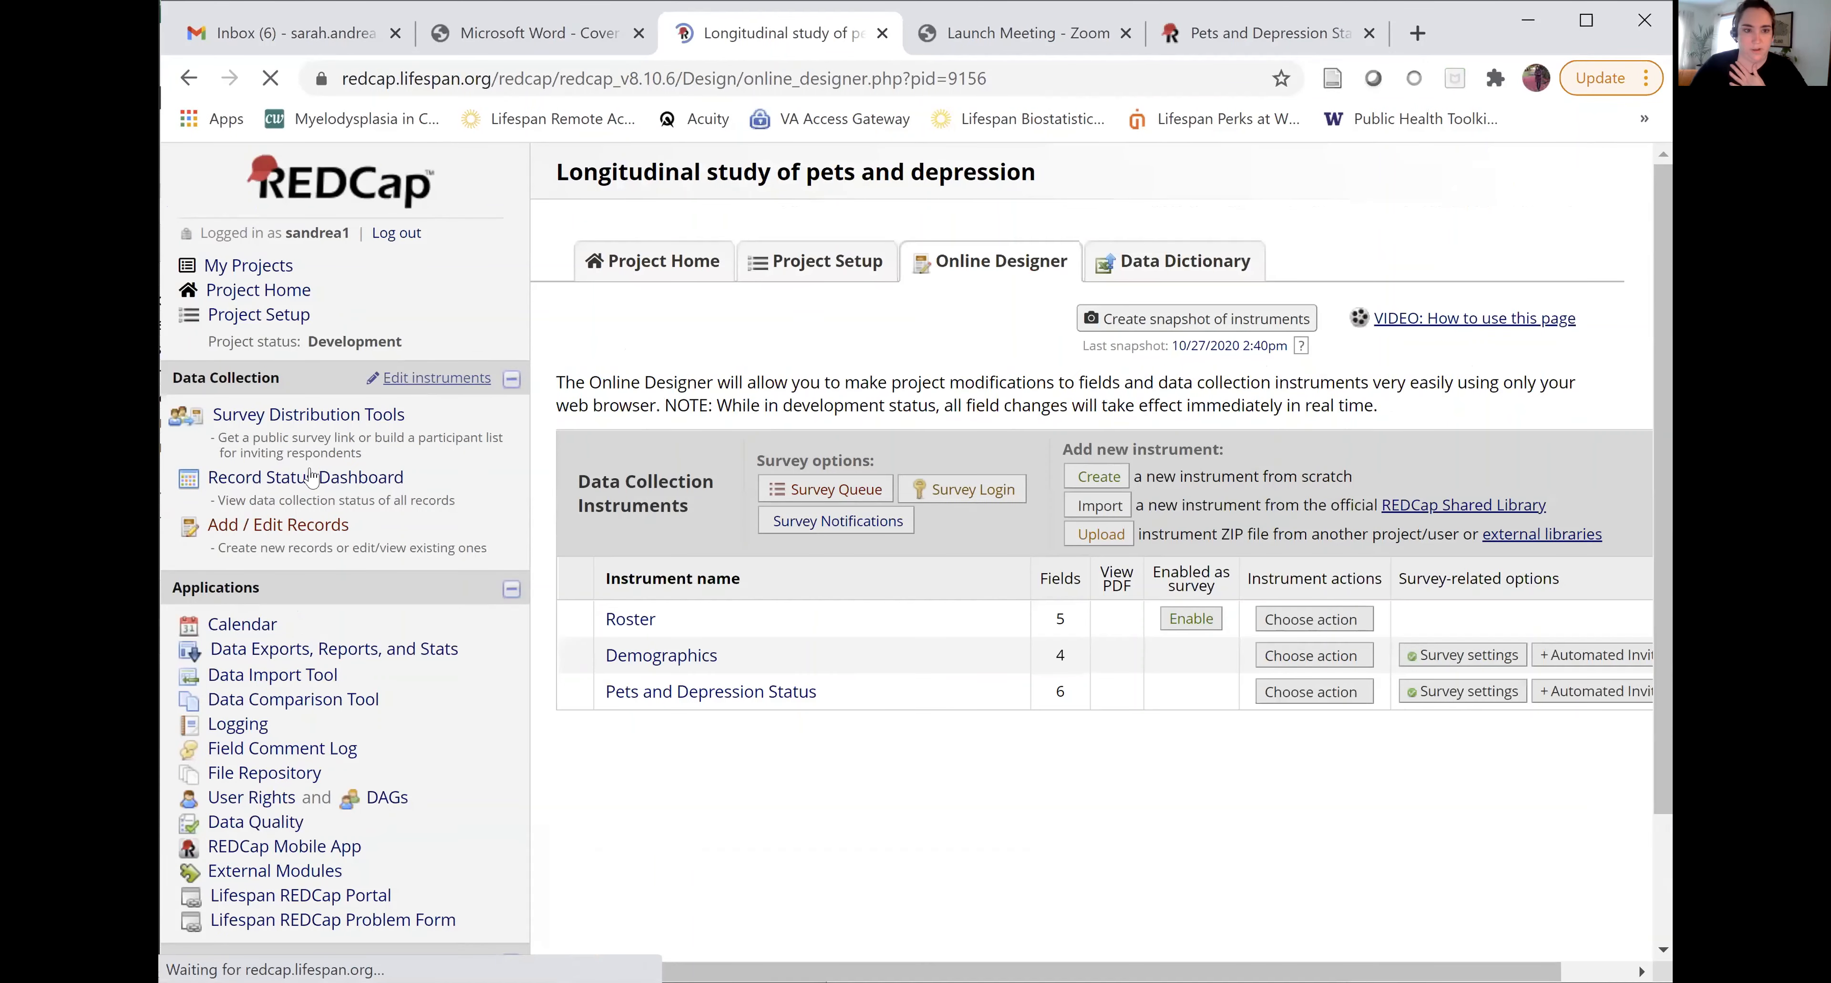
pyautogui.click(308, 478)
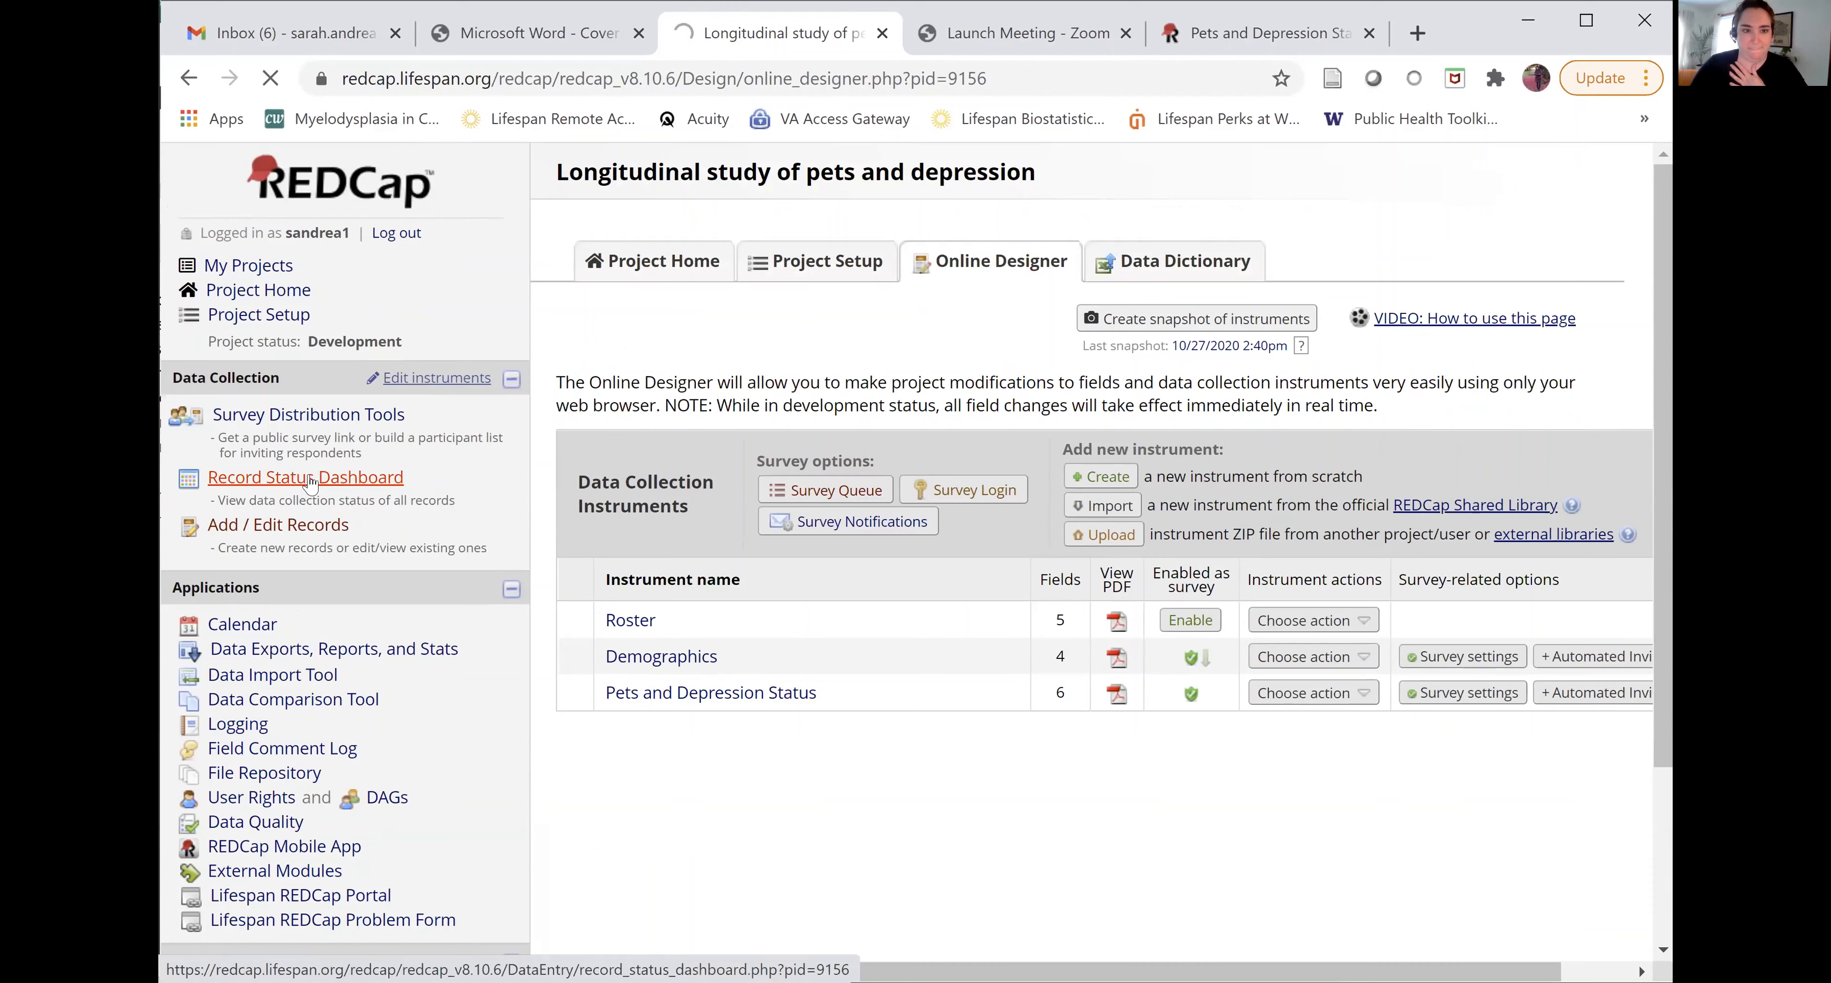
pyautogui.click(290, 527)
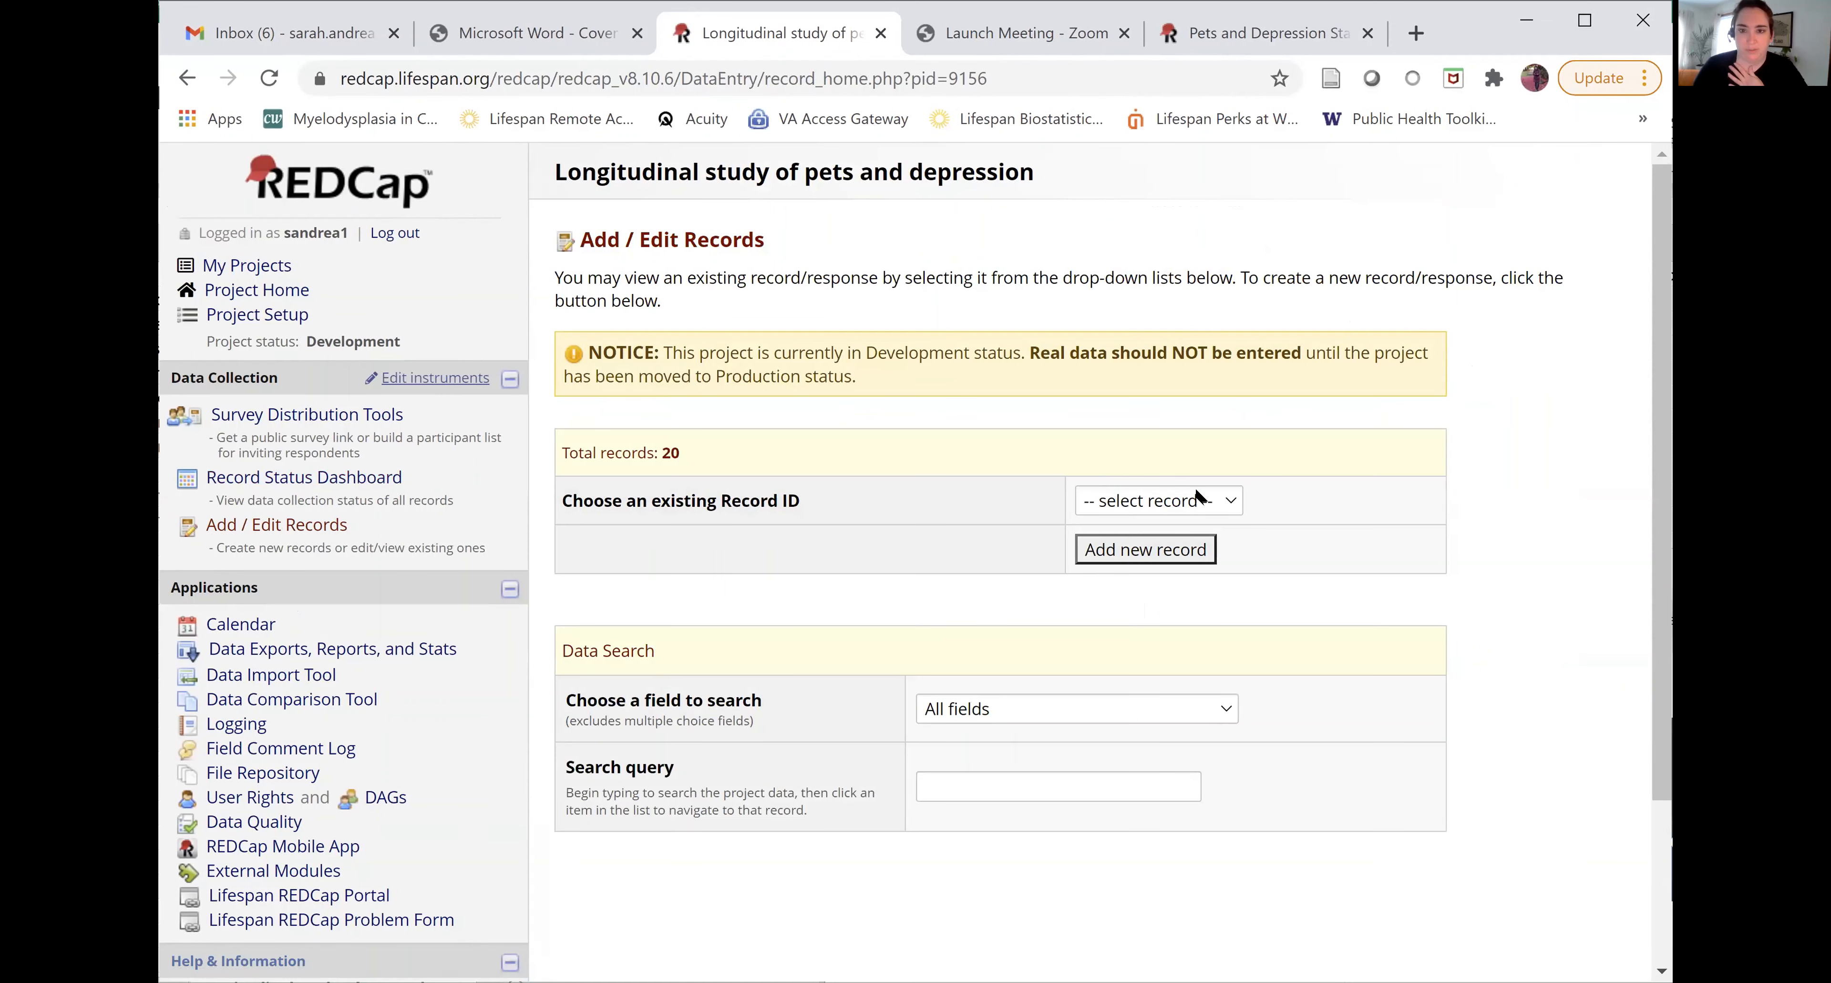
pyautogui.click(1198, 500)
pyautogui.click(1153, 573)
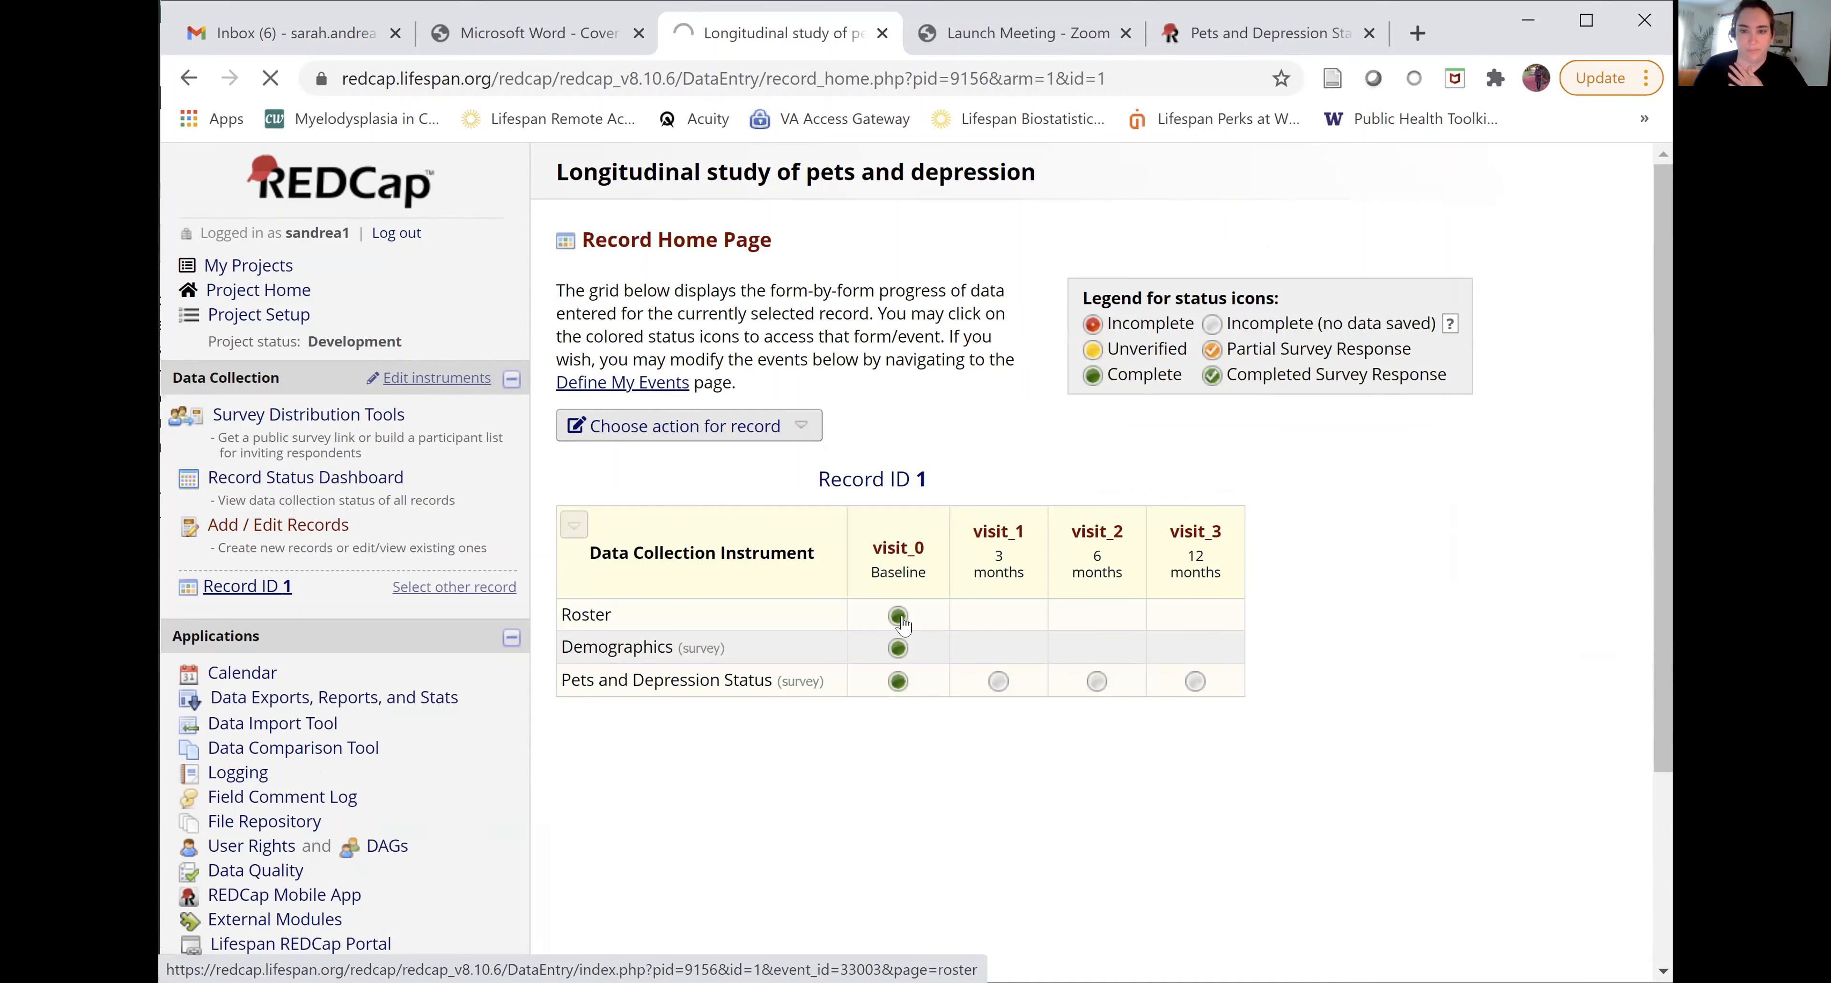
pyautogui.click(897, 615)
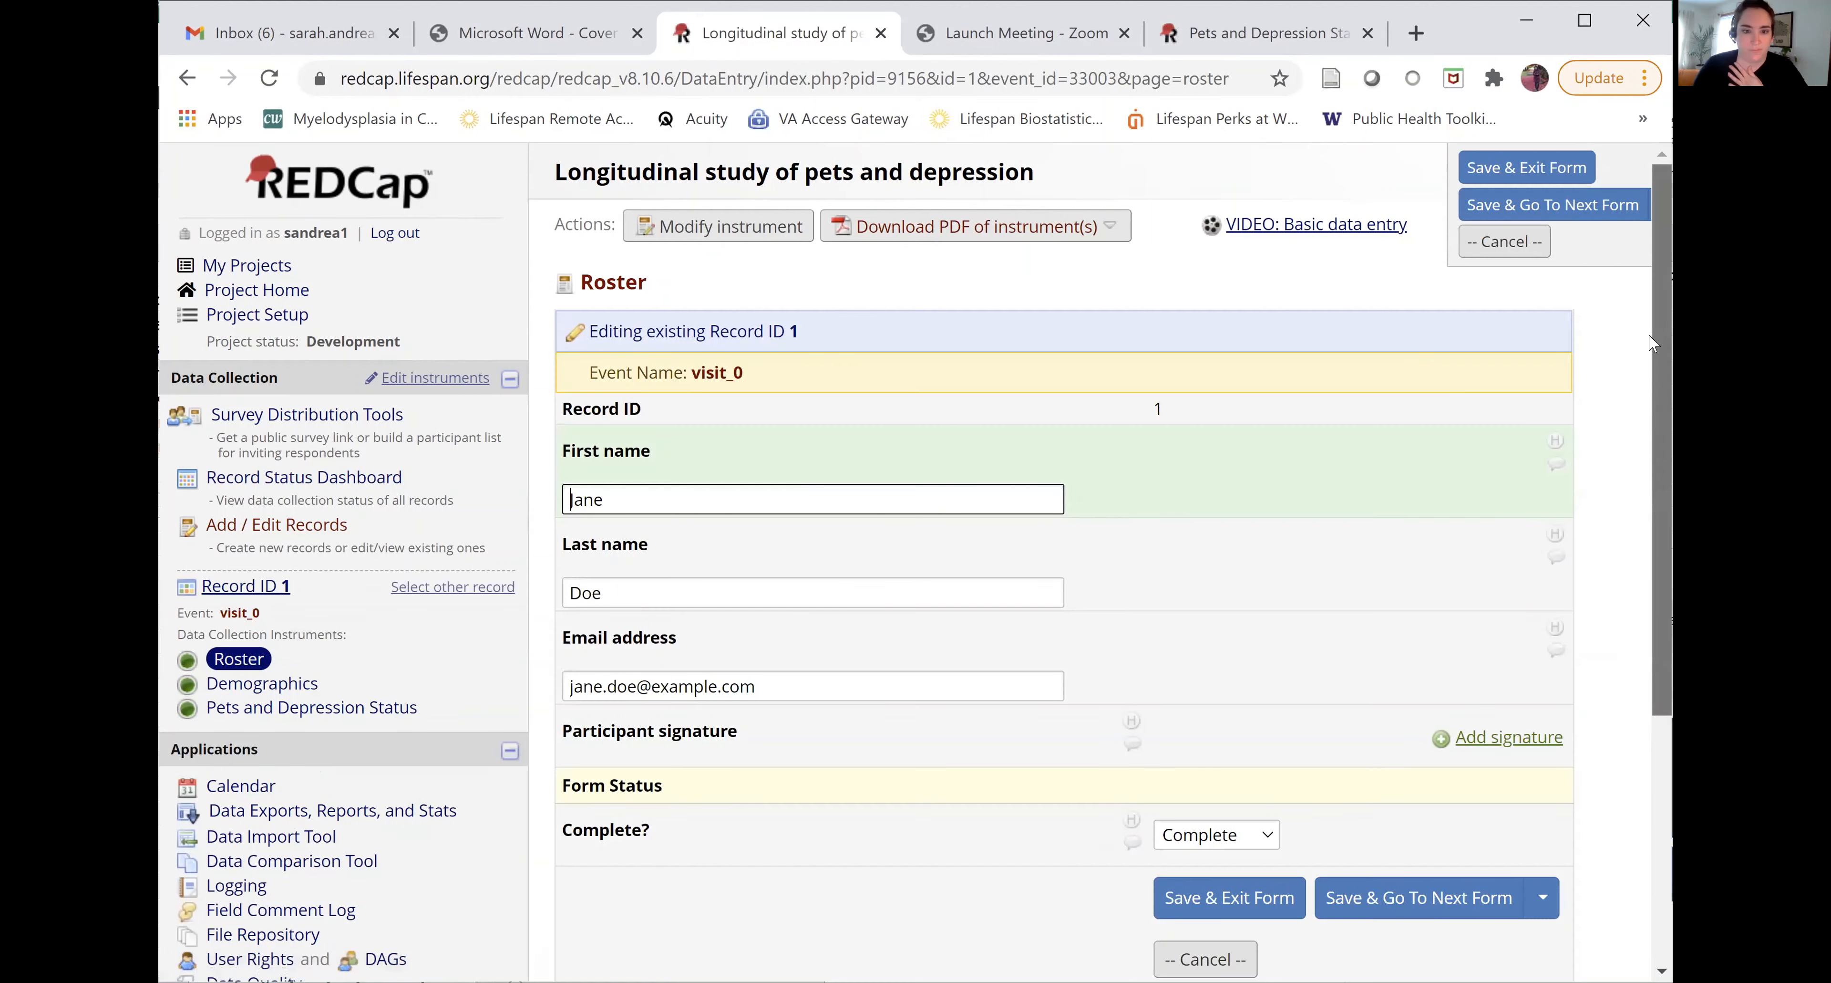
# Step: Draw a handwritten signature in the form's Participant signature field and save the signature
pyautogui.scroll(-2, 1646, 491)
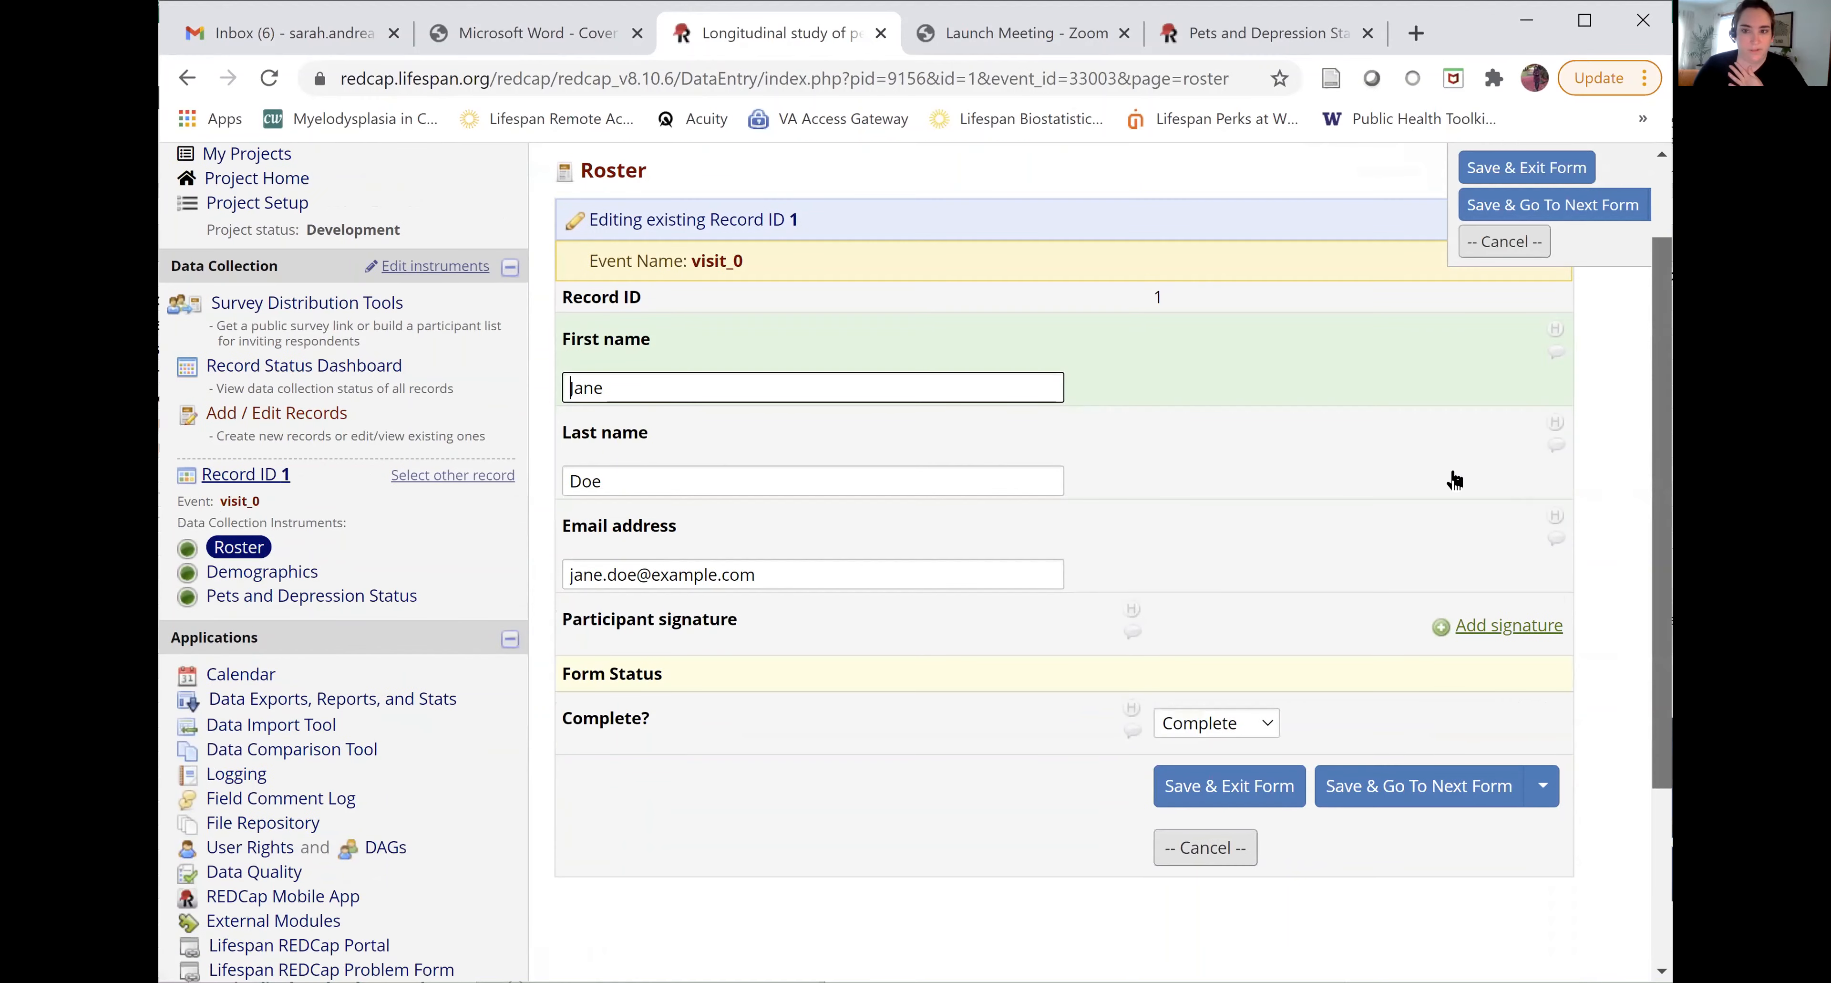
pyautogui.scroll(-2, 1451, 479)
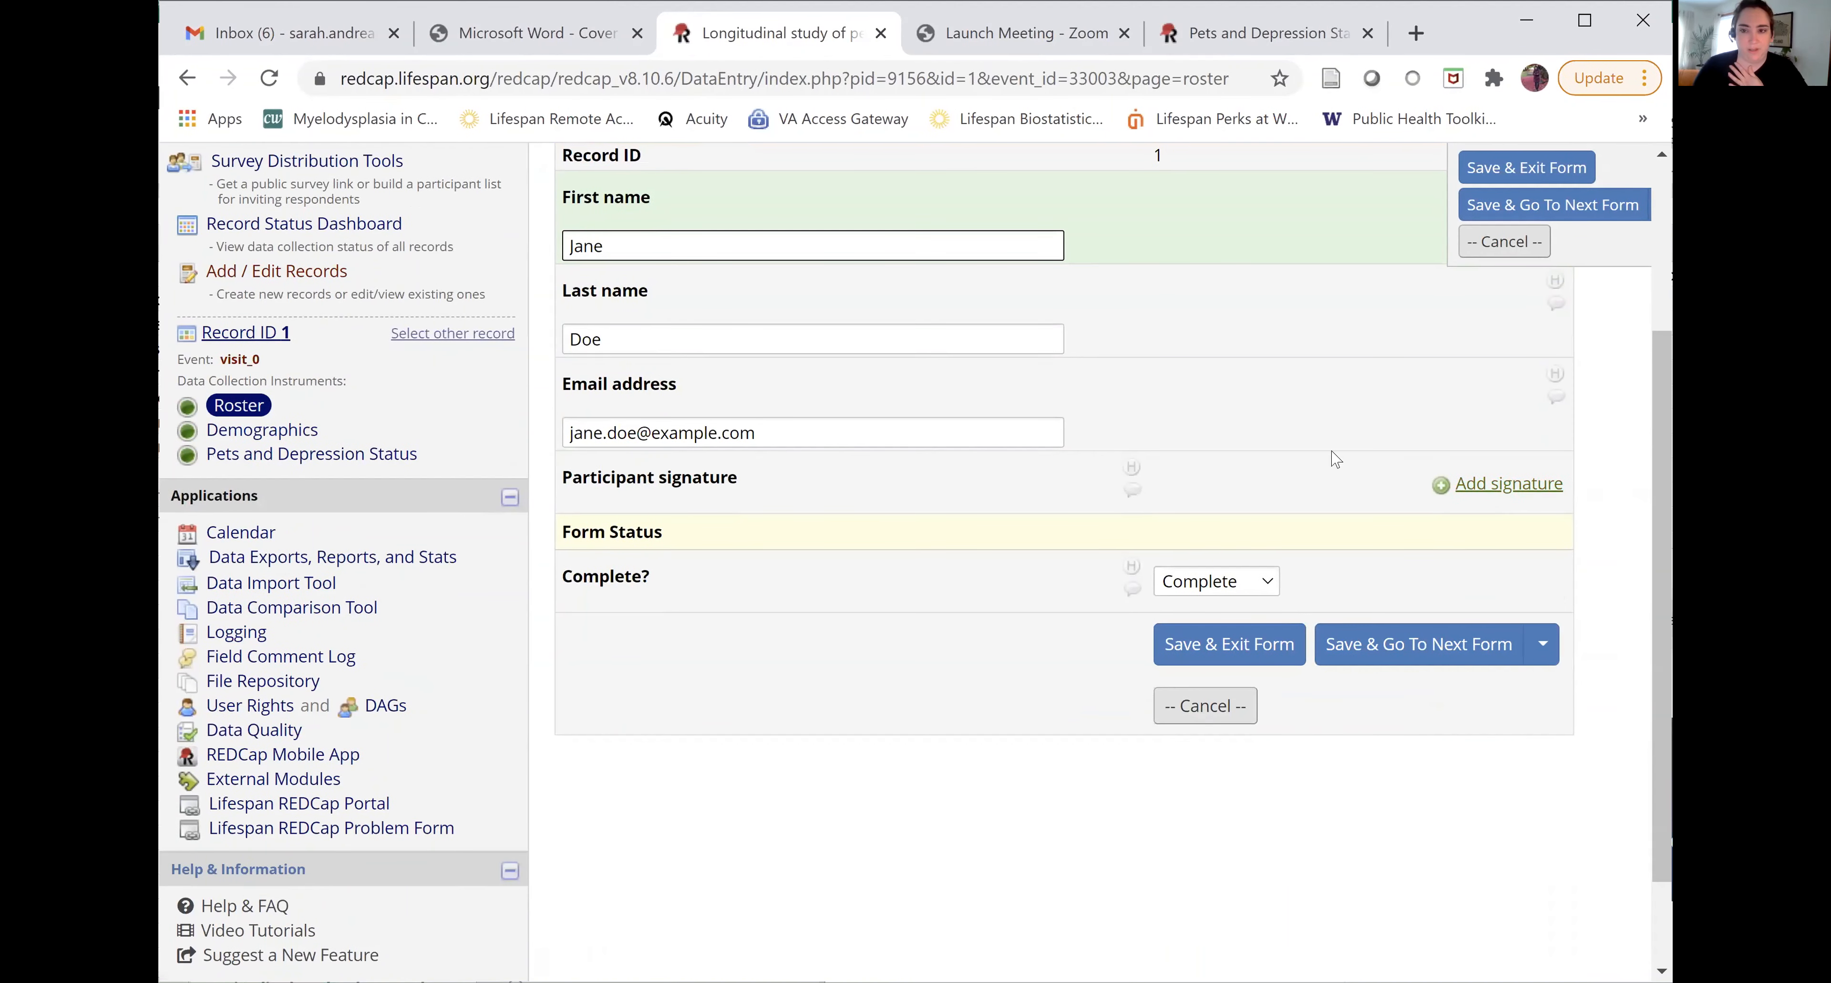
pyautogui.click(1543, 484)
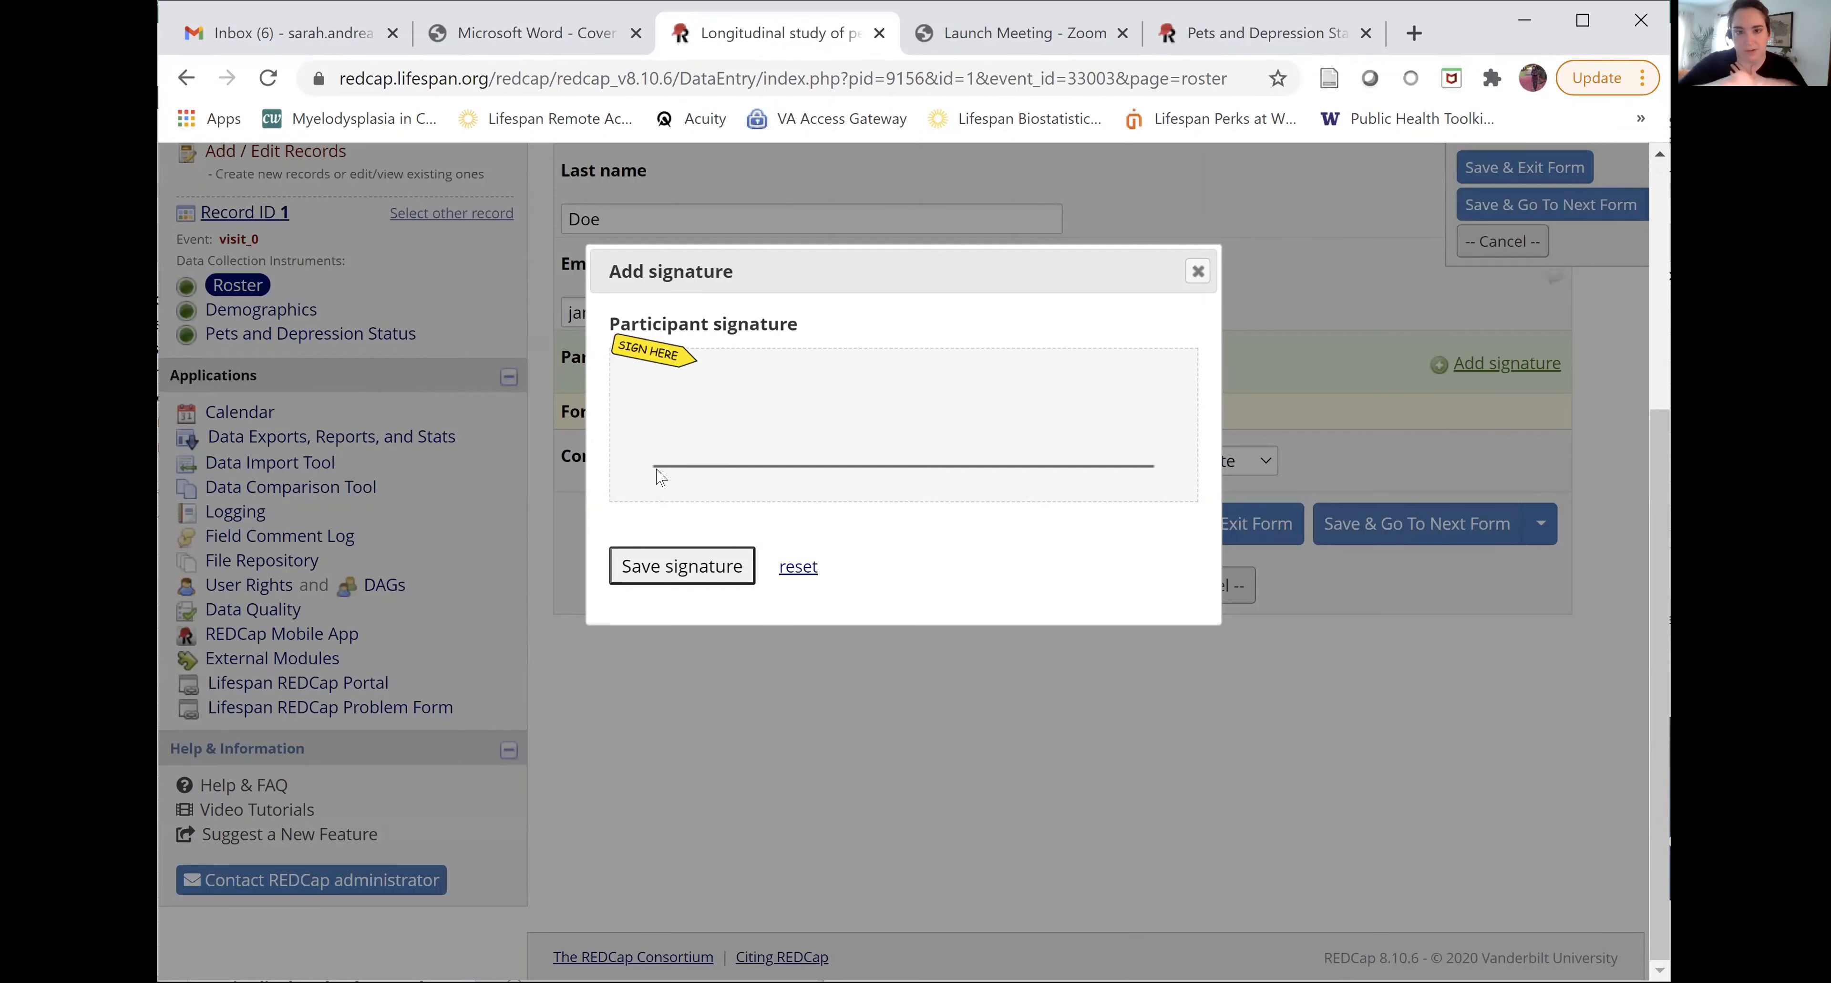
pyautogui.moveTo(657, 469); pyautogui.dragTo(711, 419)
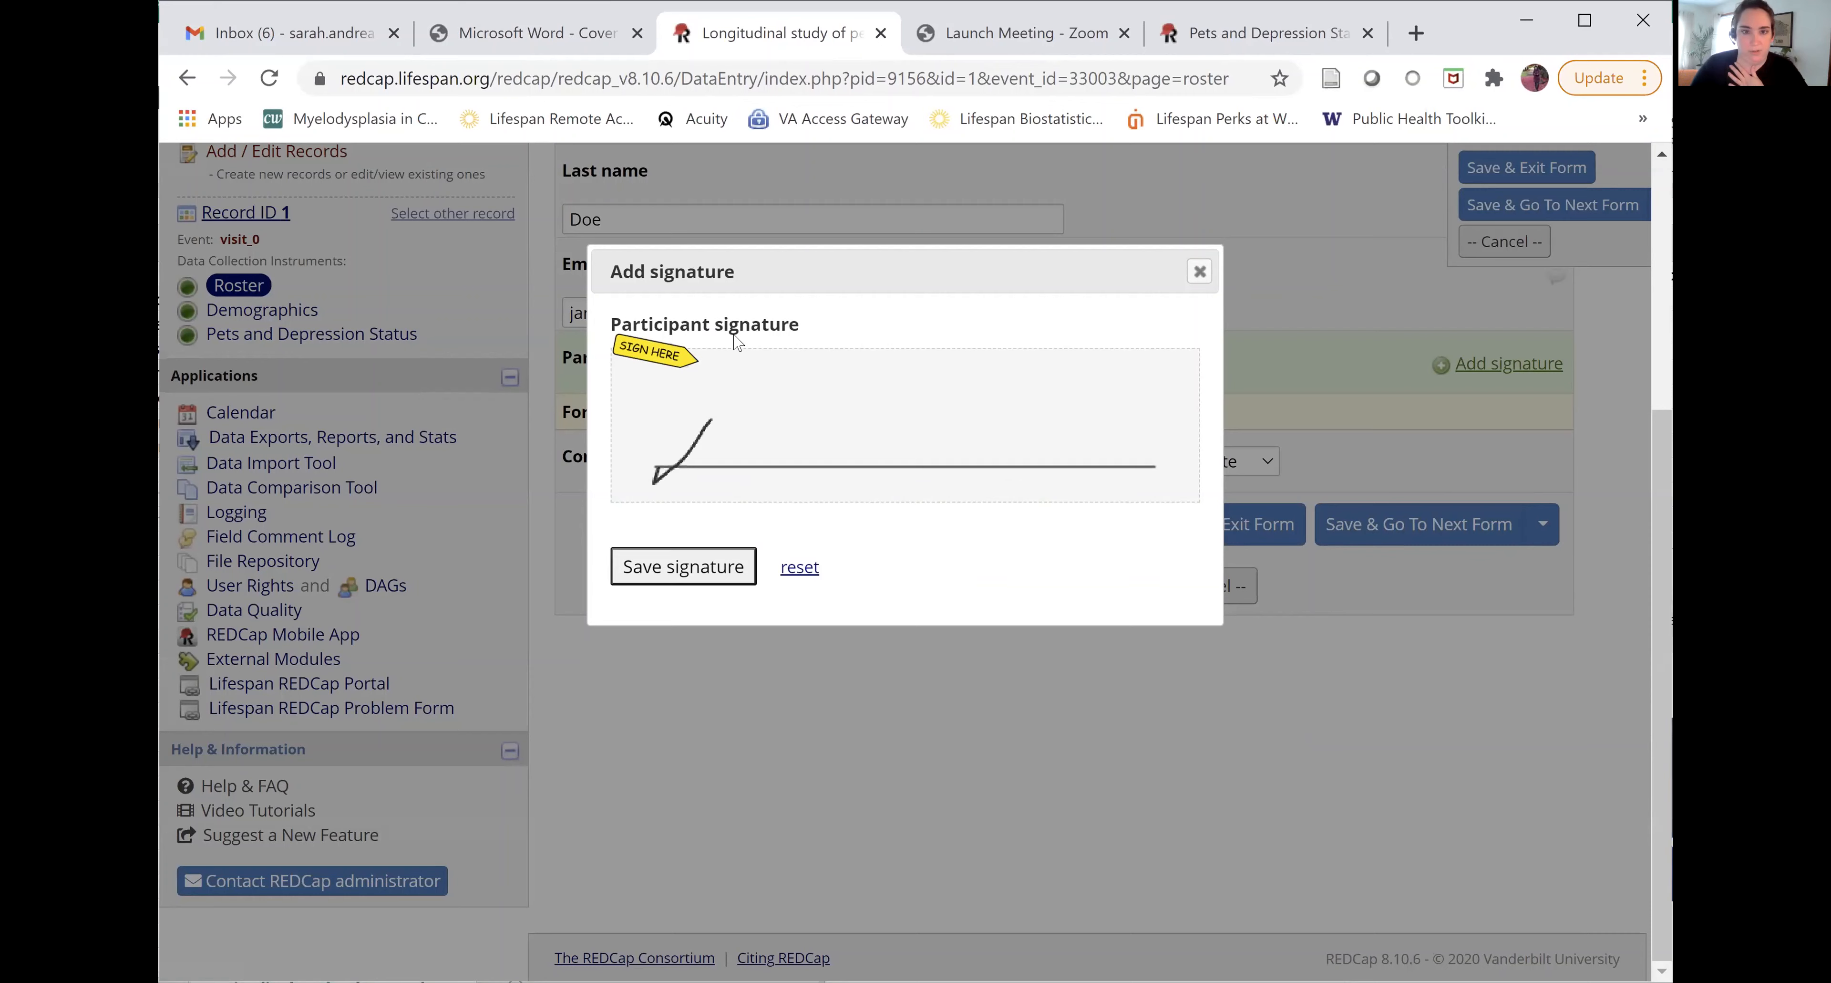
pyautogui.moveTo(736, 341)
pyautogui.mouseDown()
pyautogui.moveTo(813, 458)
pyautogui.moveTo(879, 478)
pyautogui.moveTo(950, 466)
pyautogui.mouseUp()
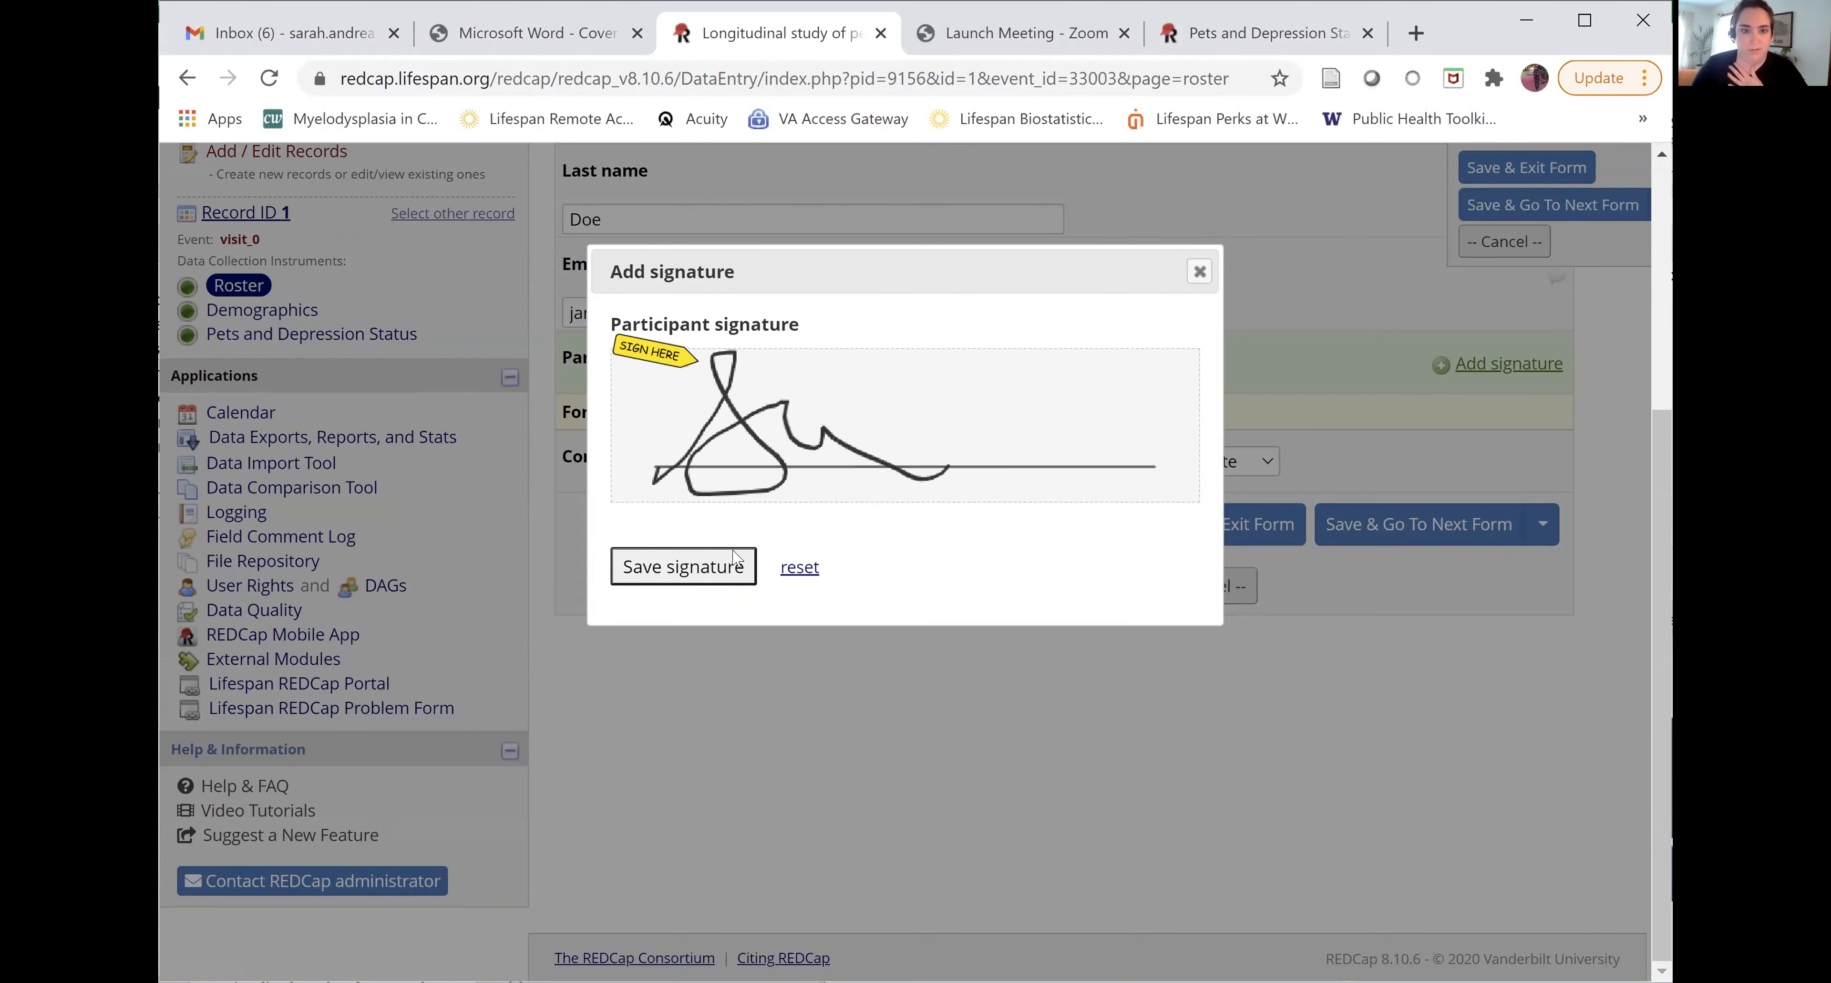
pyautogui.click(724, 567)
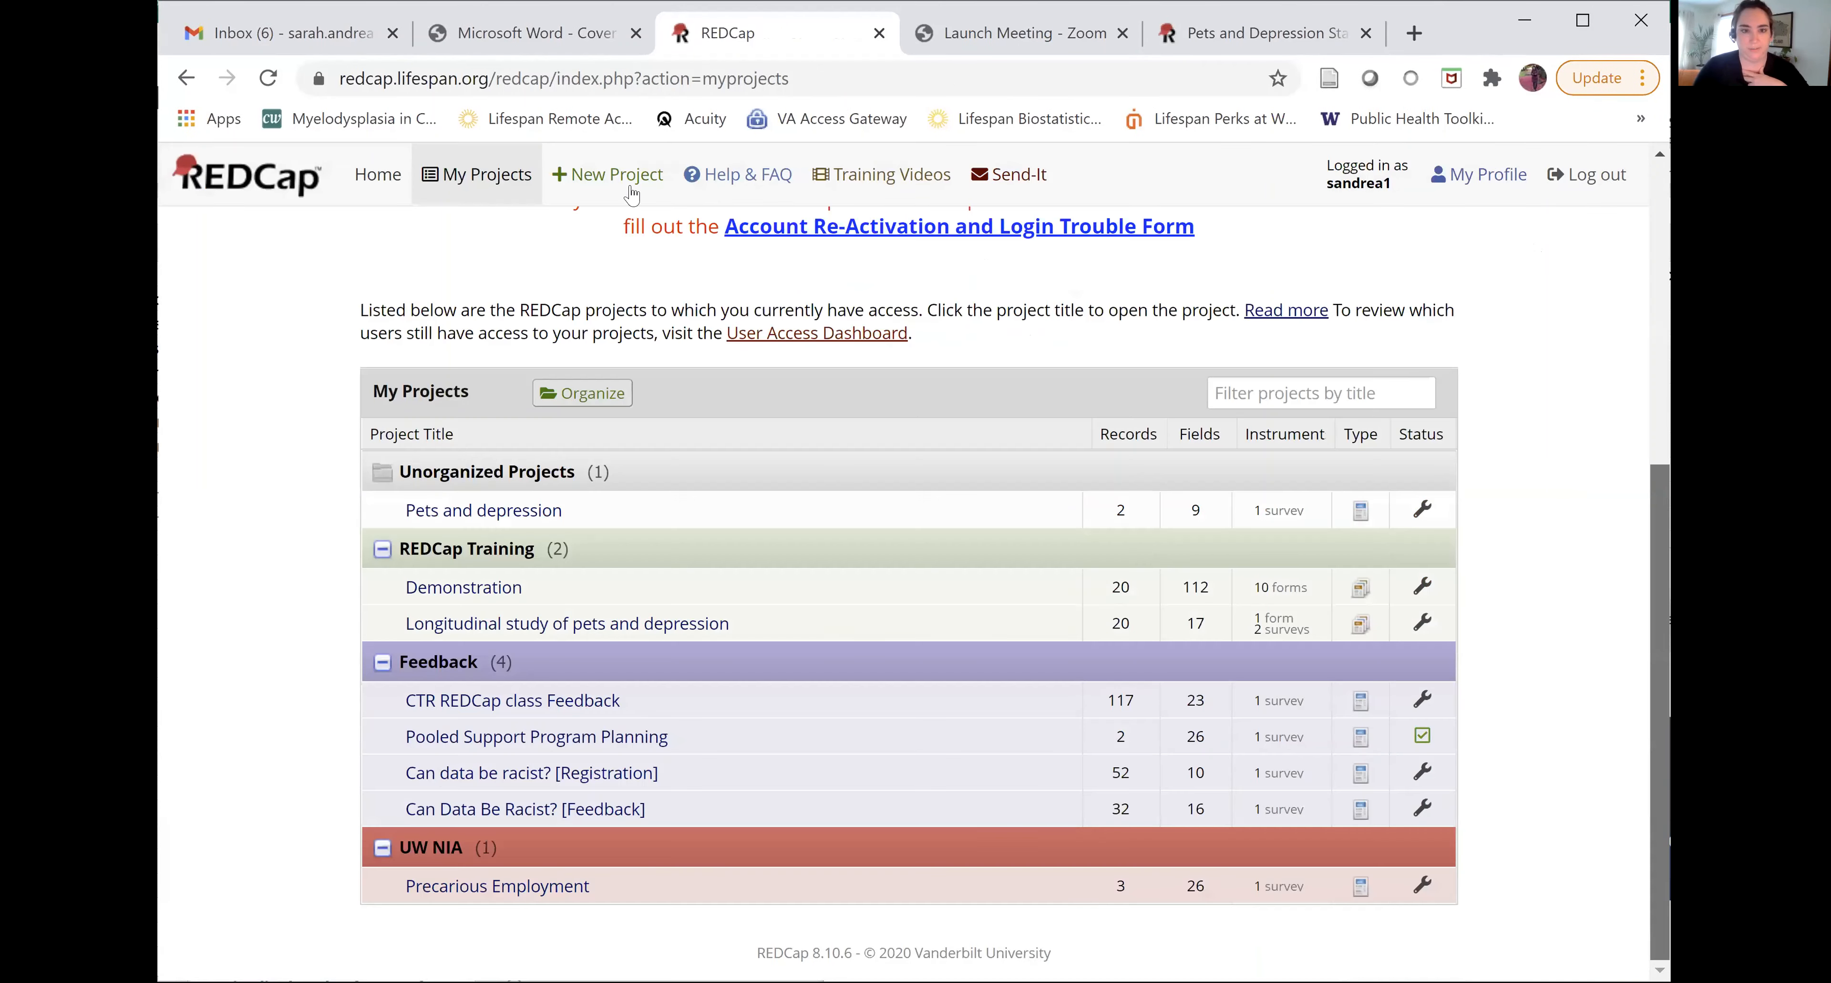
# Step: Begin a new REDCap project that starts from a template and select the E-consent template
pyautogui.click(632, 193)
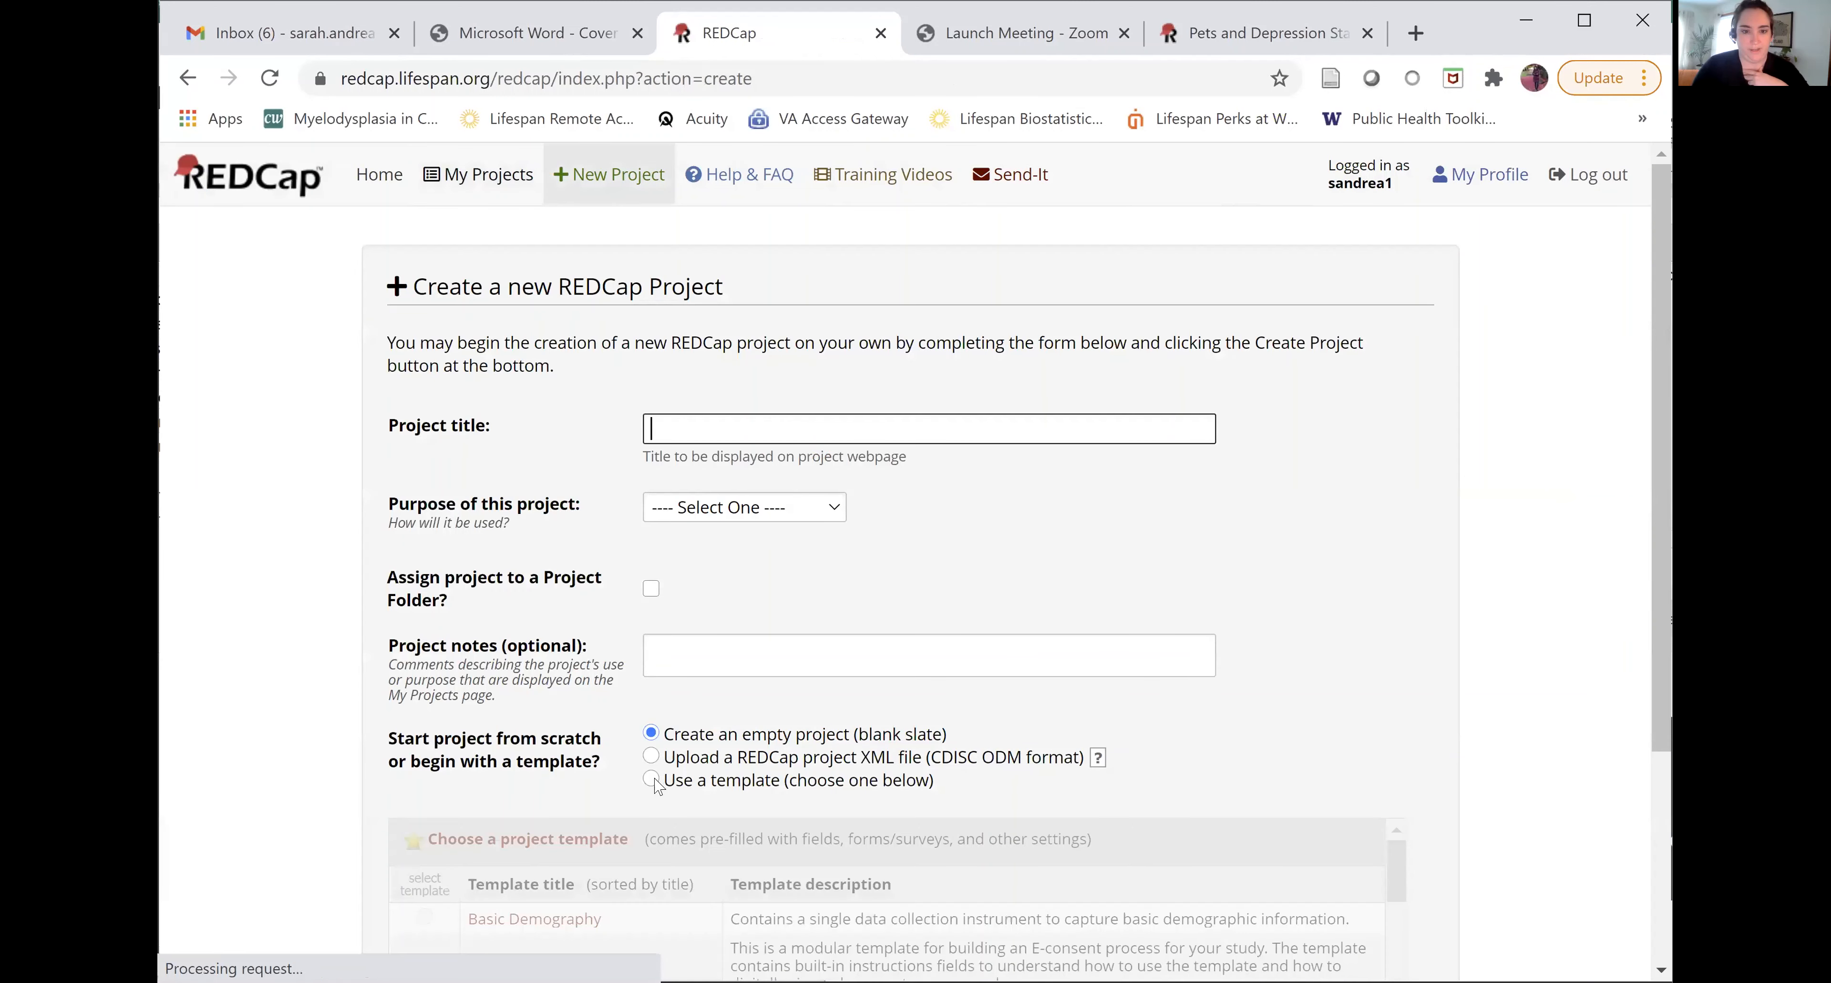
pyautogui.click(649, 779)
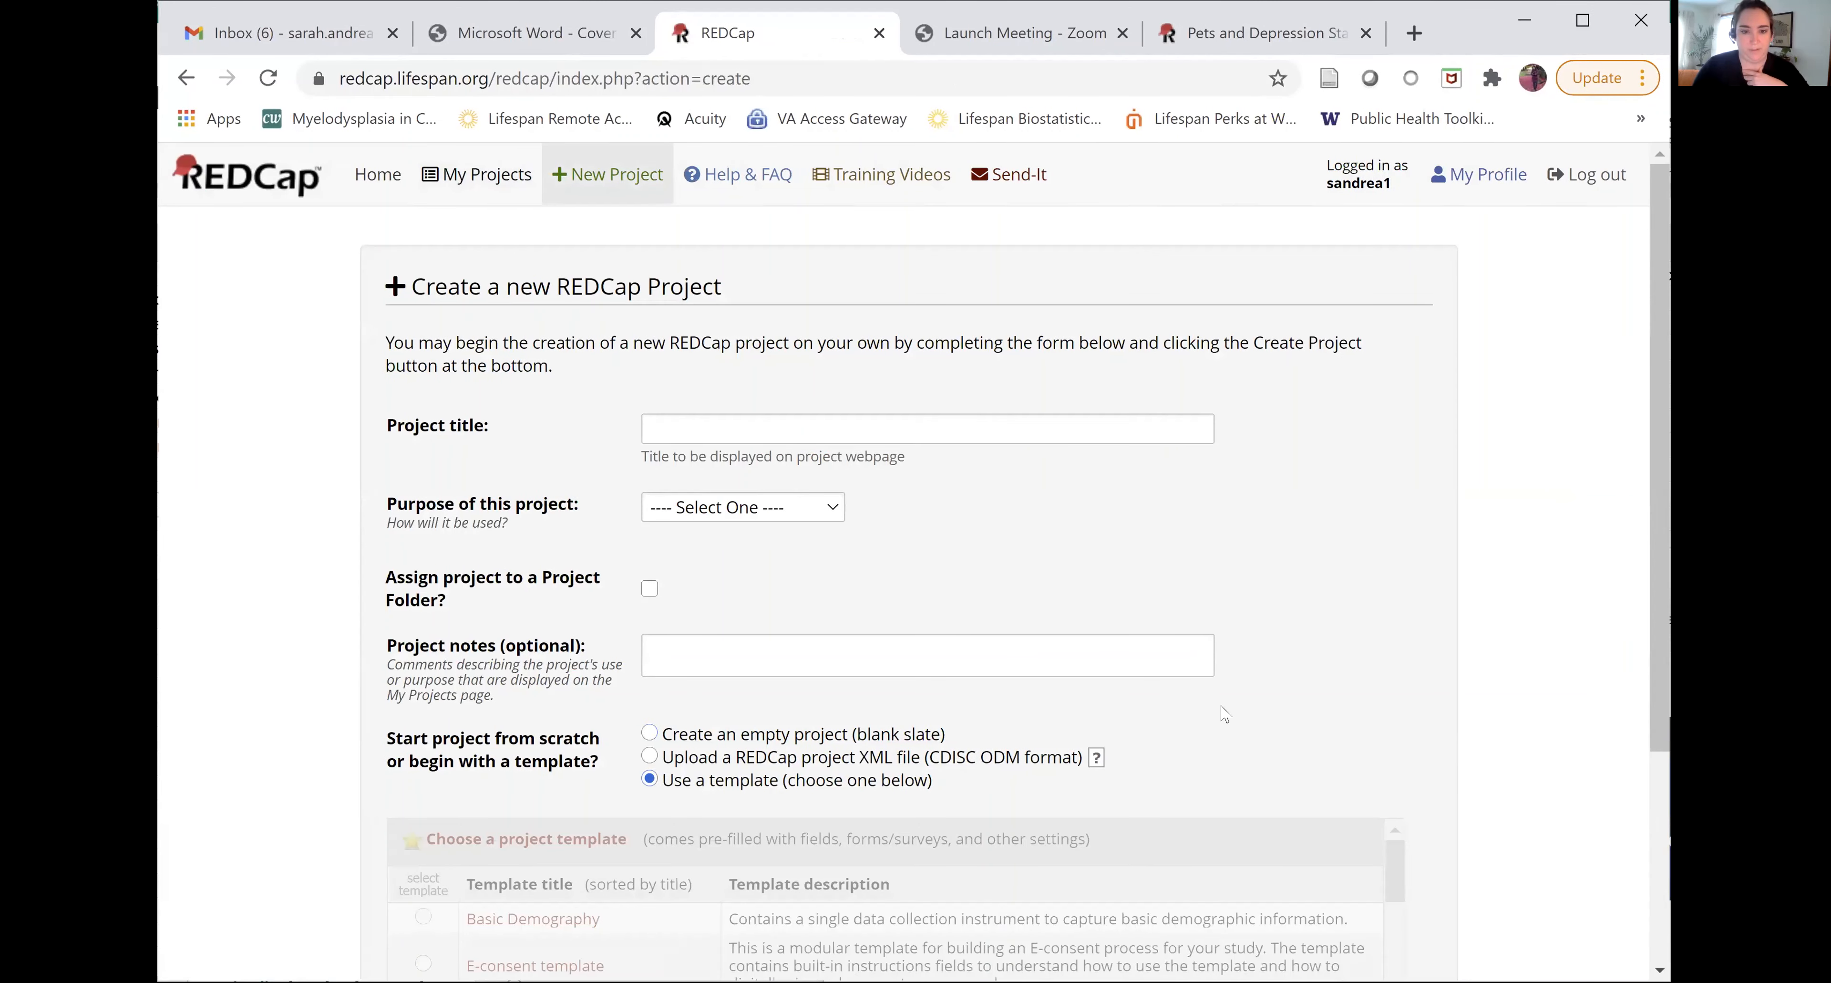
pyautogui.scroll(-2, 1647, 715)
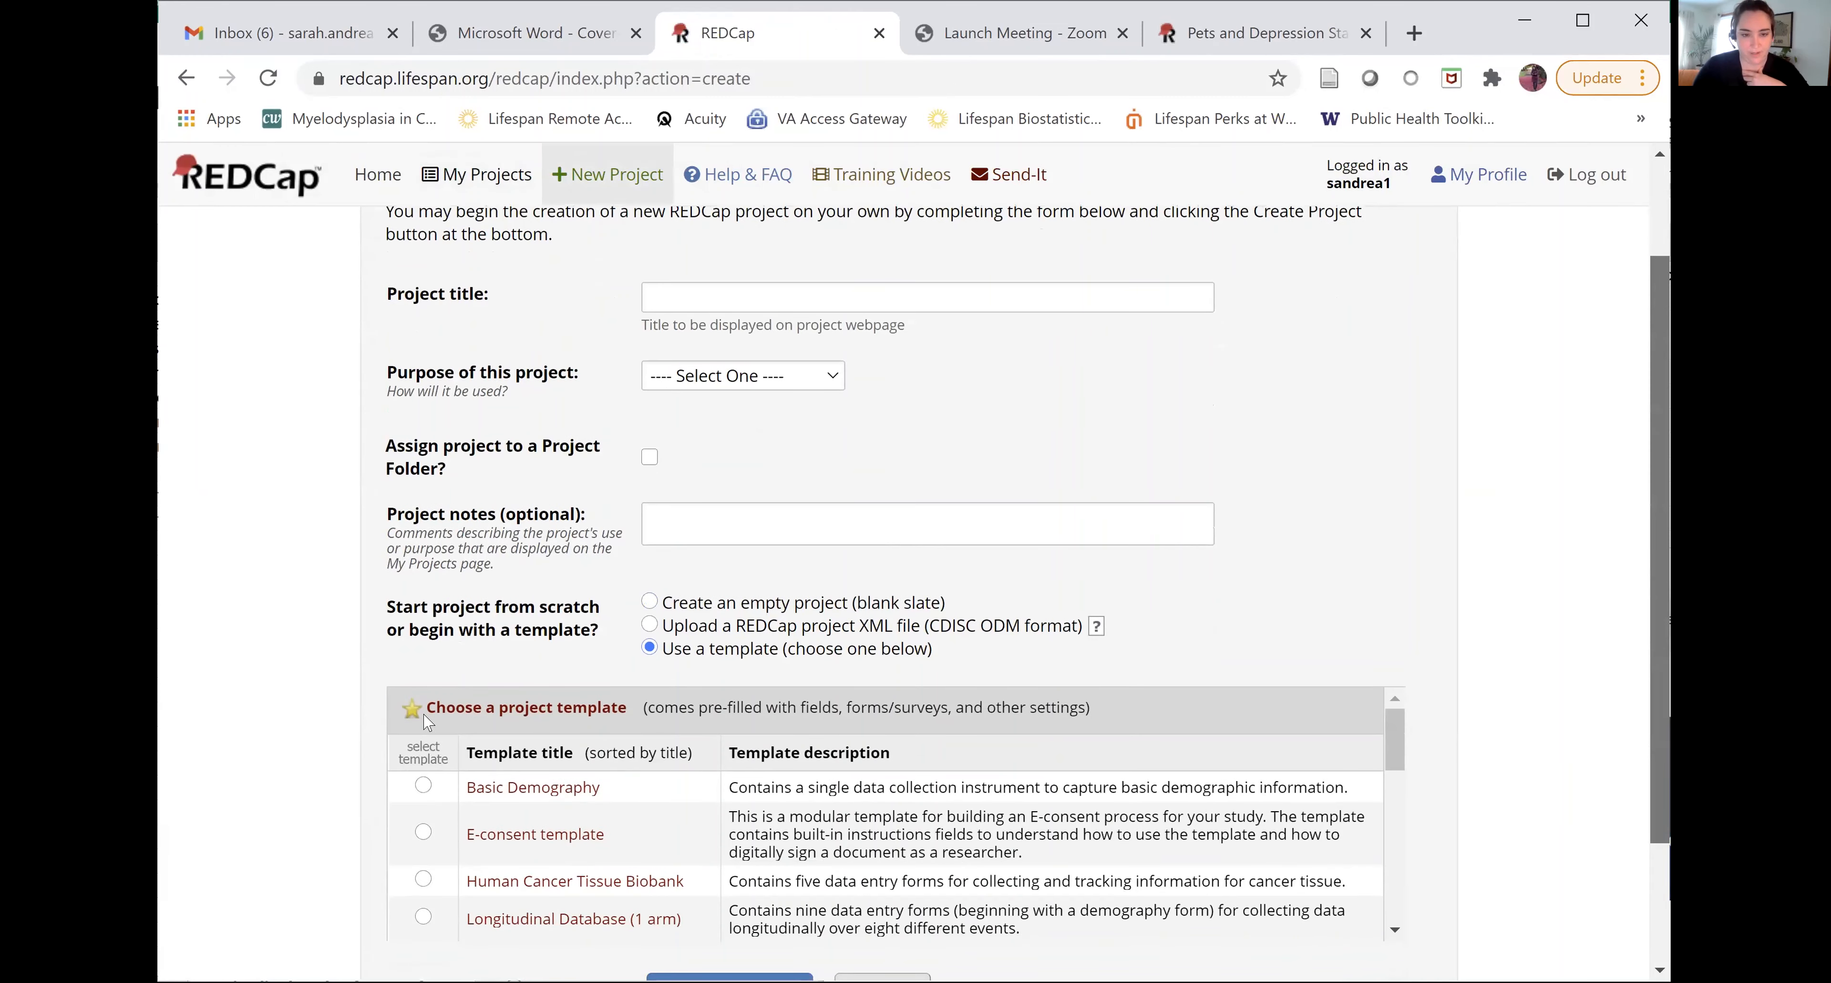
pyautogui.scroll(-2, 427, 722)
pyautogui.click(425, 715)
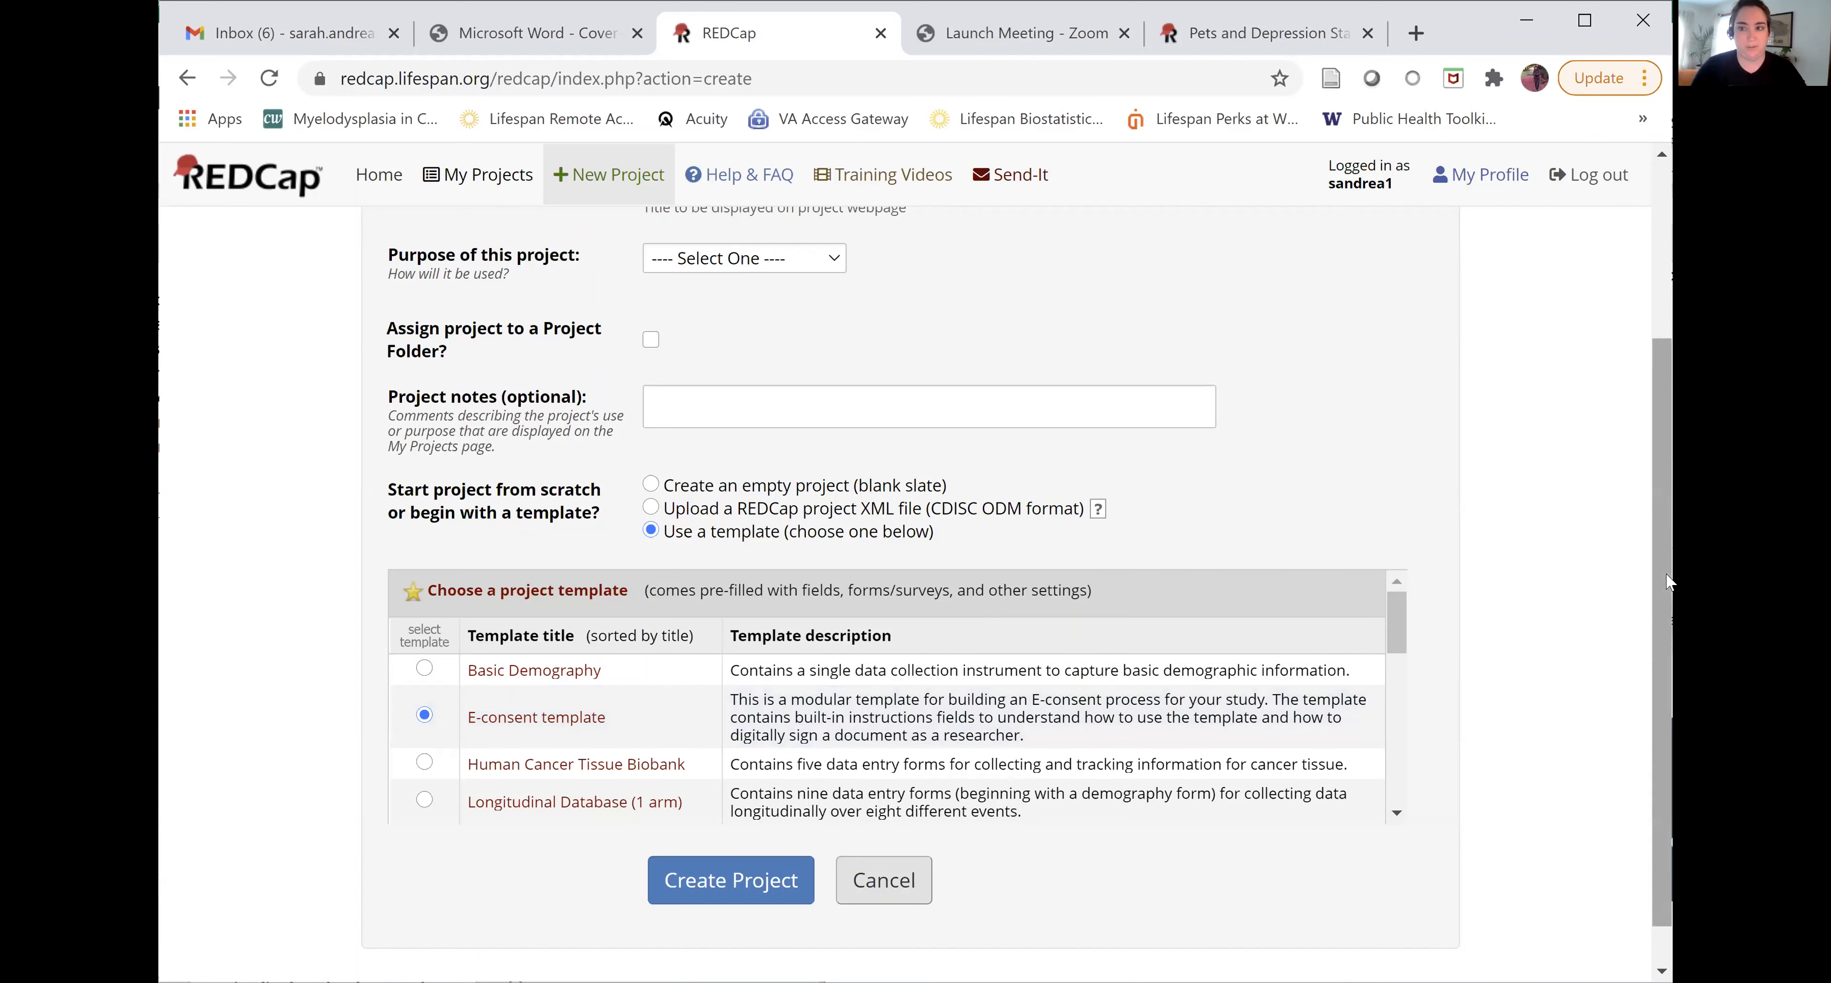
# Step: Title the new project "Consent" and set its purpose to Practice / Just for fun
pyautogui.moveTo(1670, 581); pyautogui.dragTo(1671, 549)
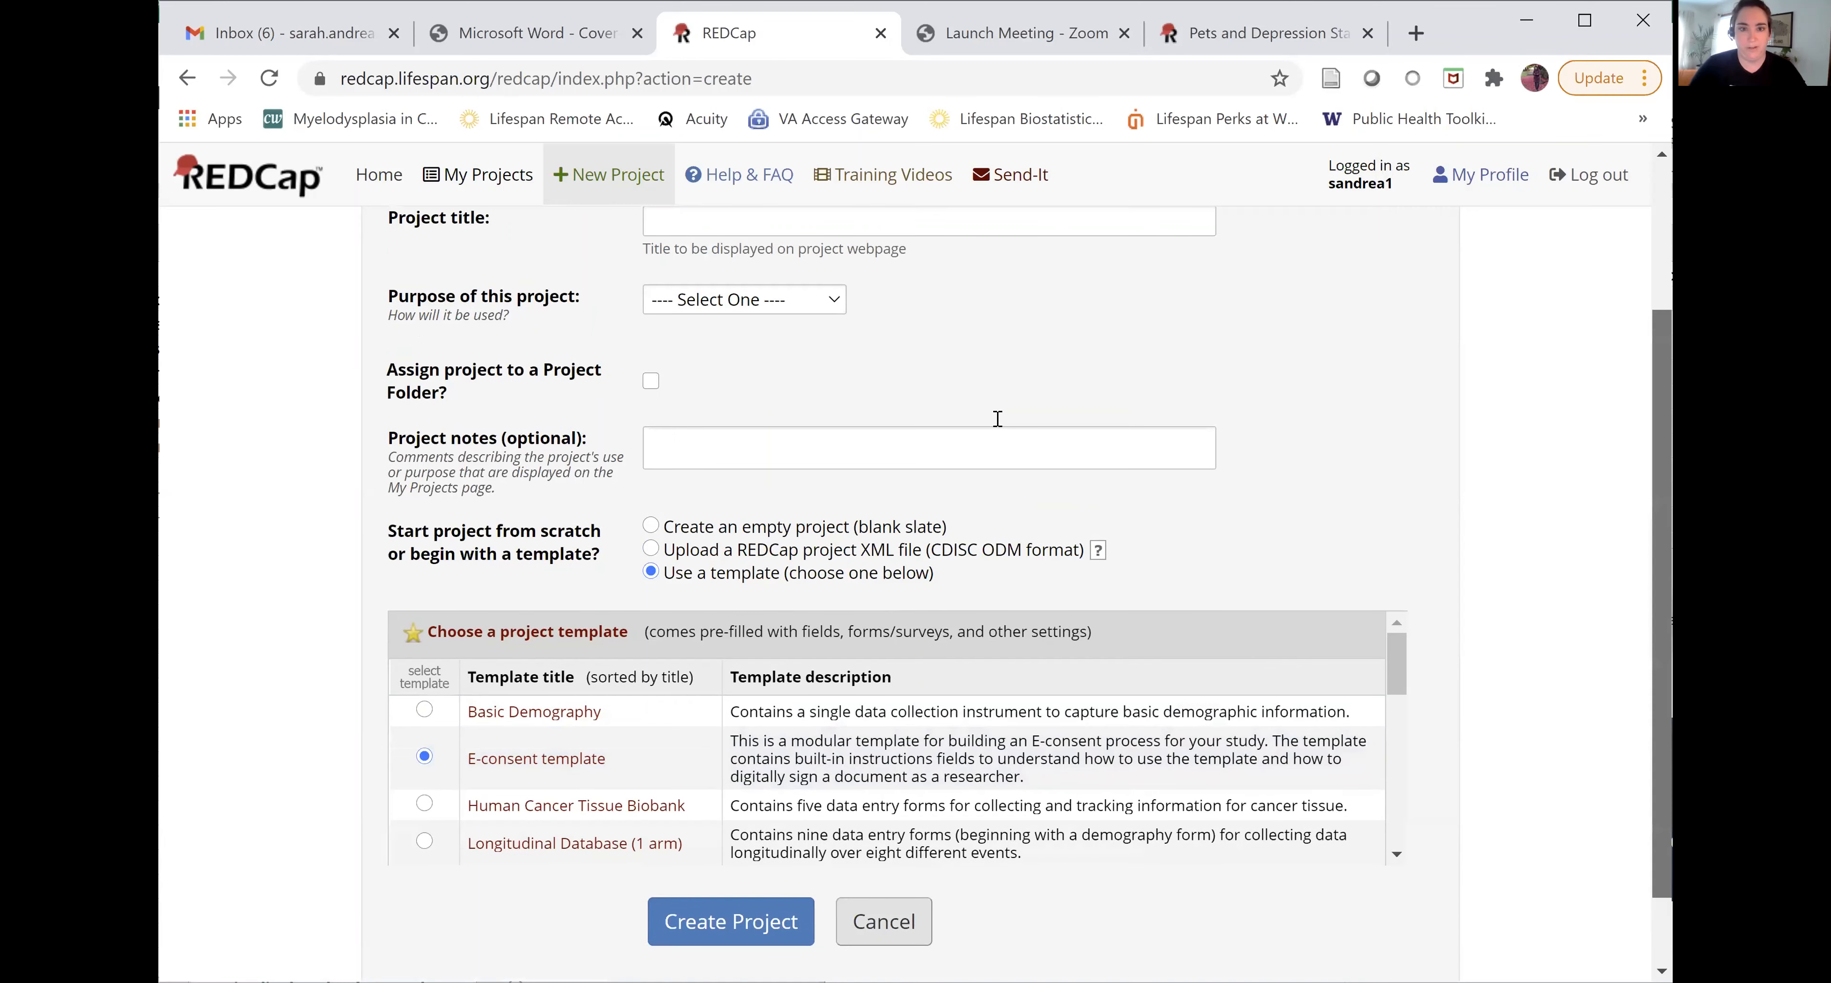
pyautogui.scroll(1, 998, 419)
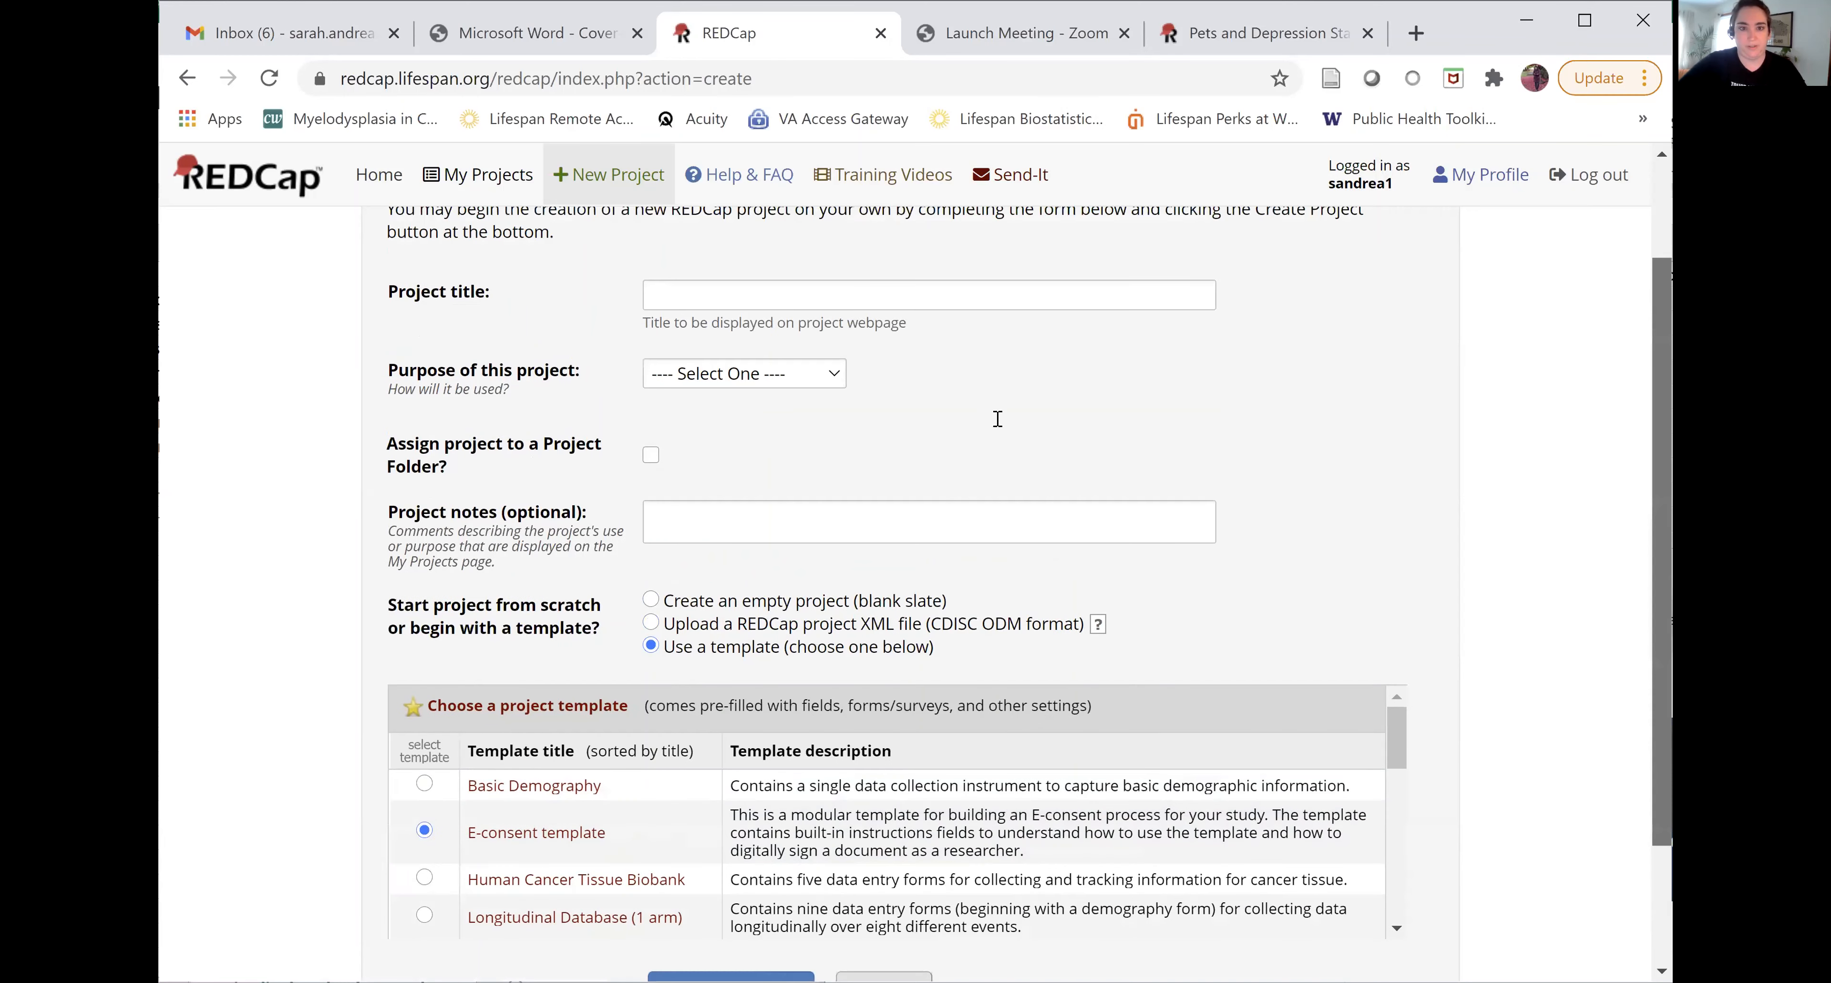
pyautogui.scroll(2, 998, 418)
pyautogui.click(998, 424)
pyautogui.write('Consent')
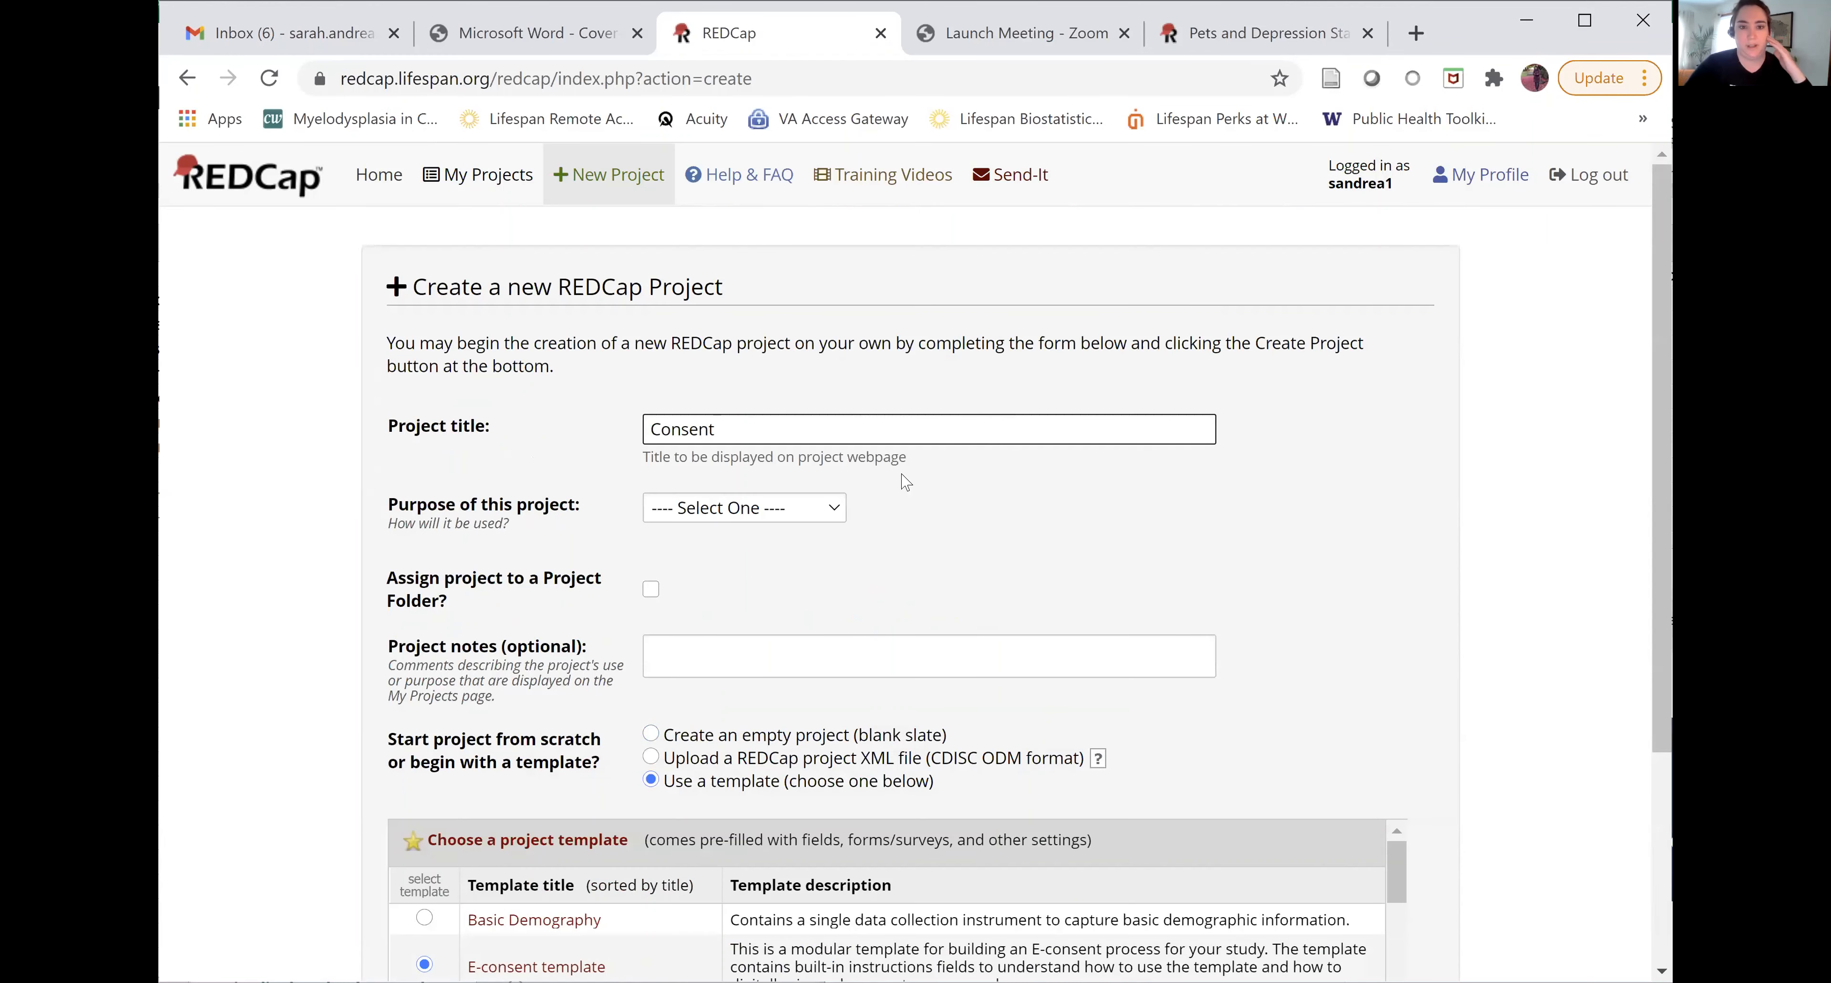
pyautogui.click(798, 502)
pyautogui.click(778, 590)
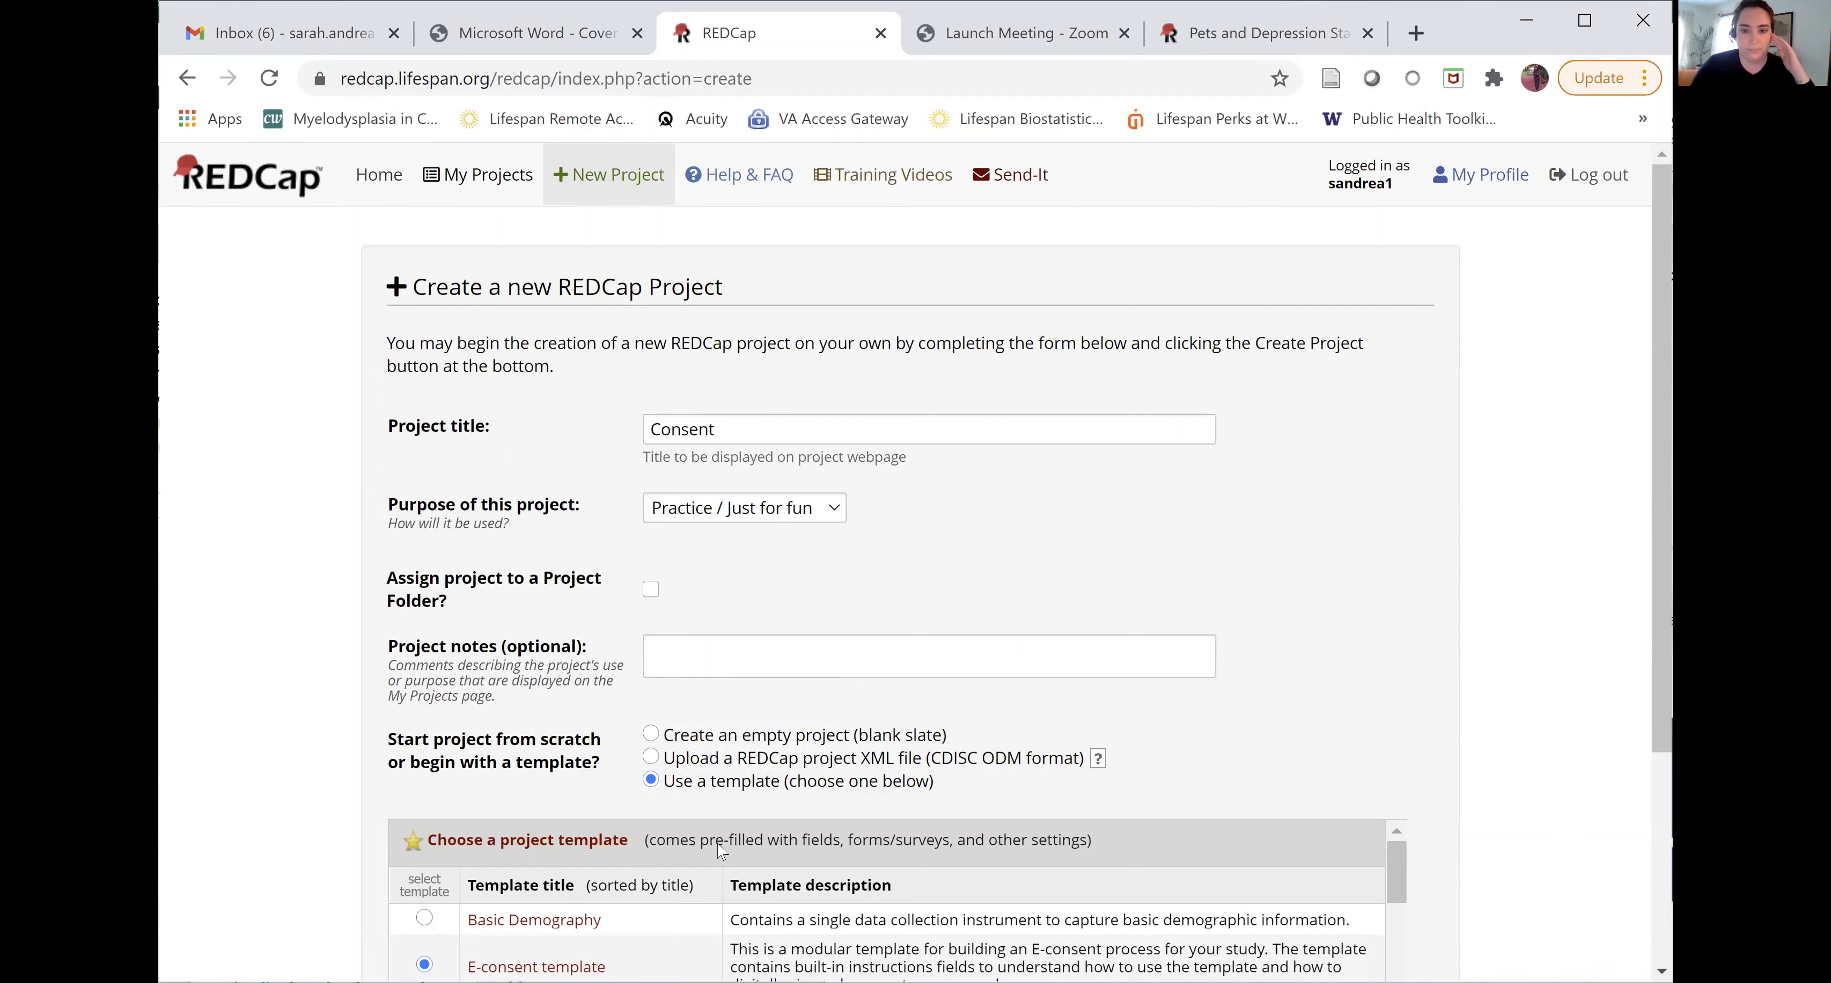
# Step: Create the project and agree to the notice about project owner responsibilities
pyautogui.scroll(-5, 1043, 704)
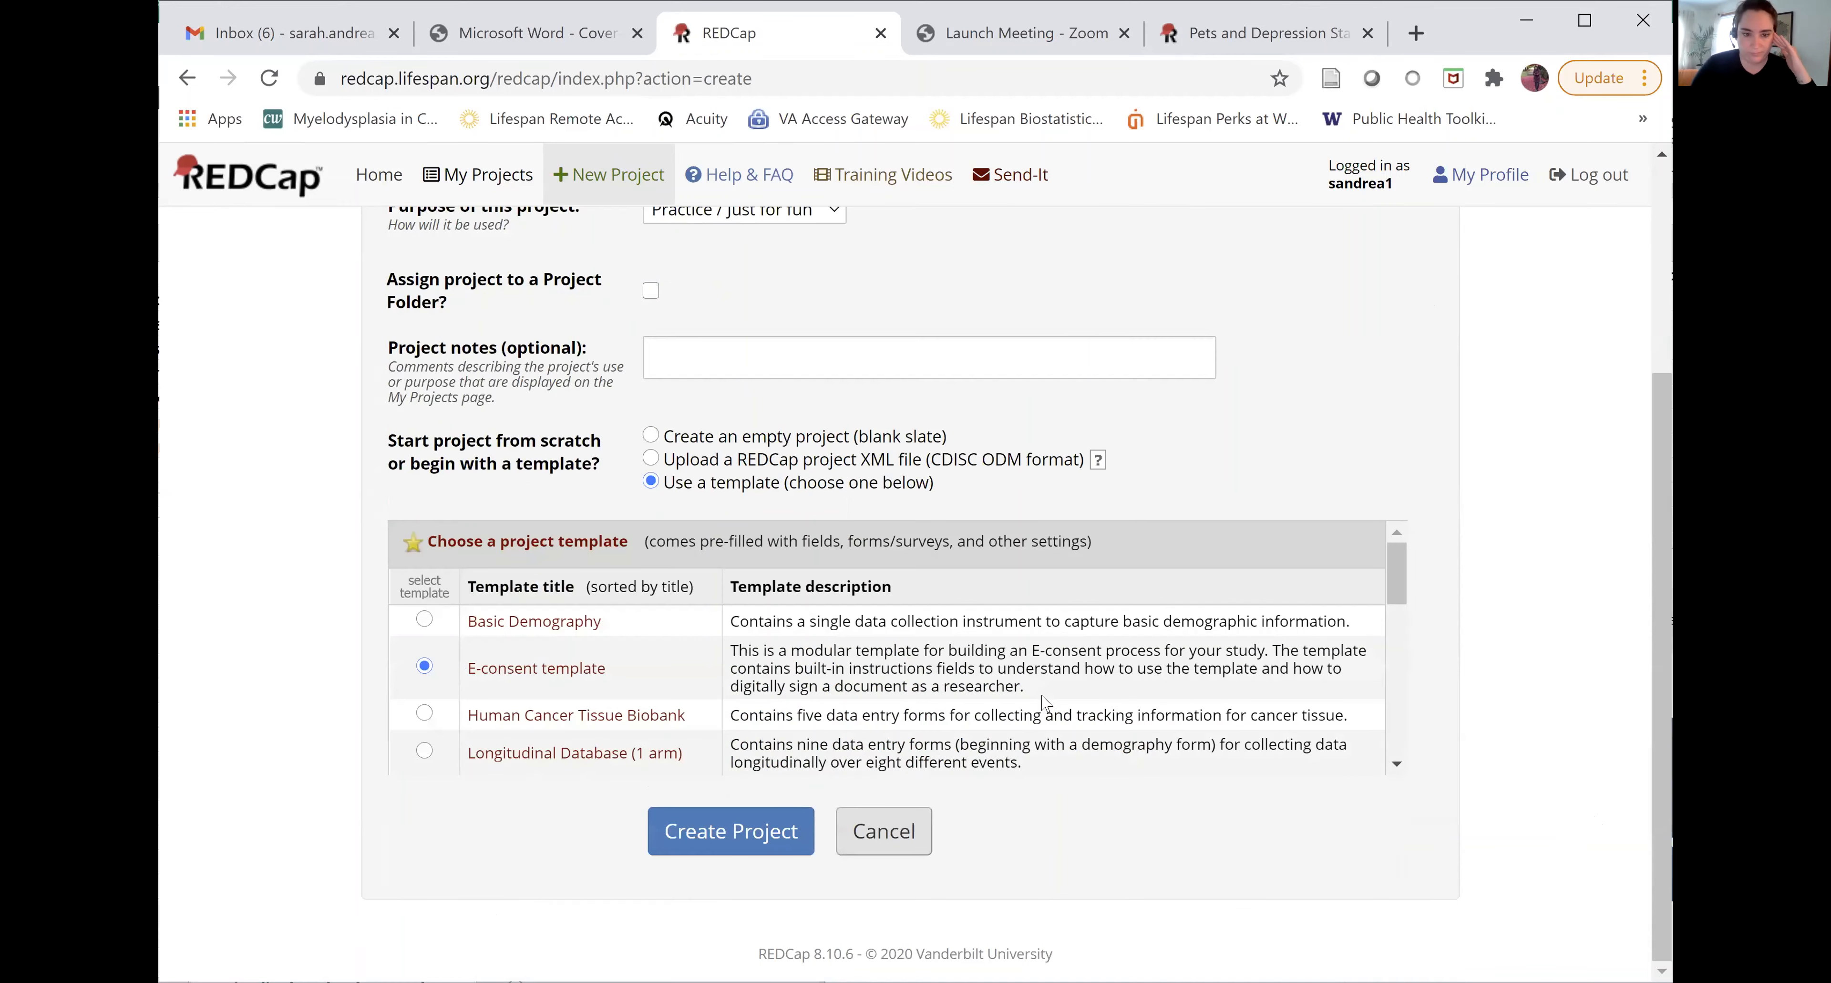
pyautogui.press('Return')
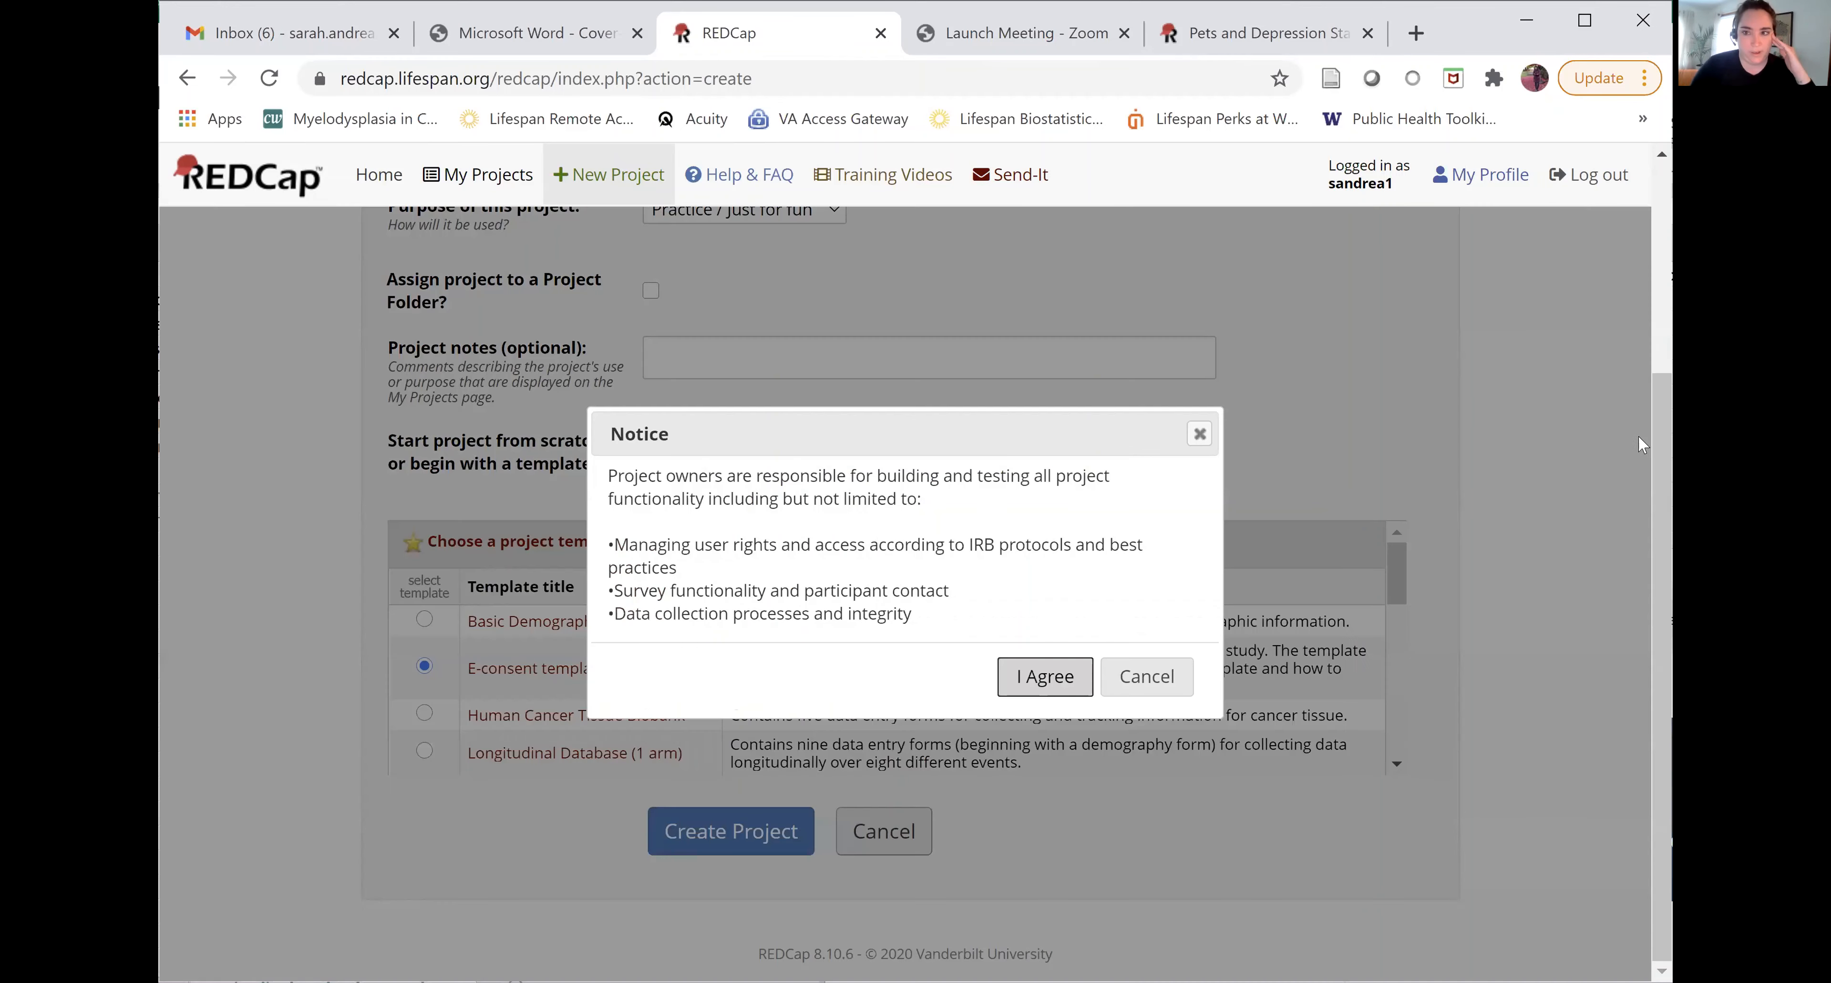
pyautogui.press('Return')
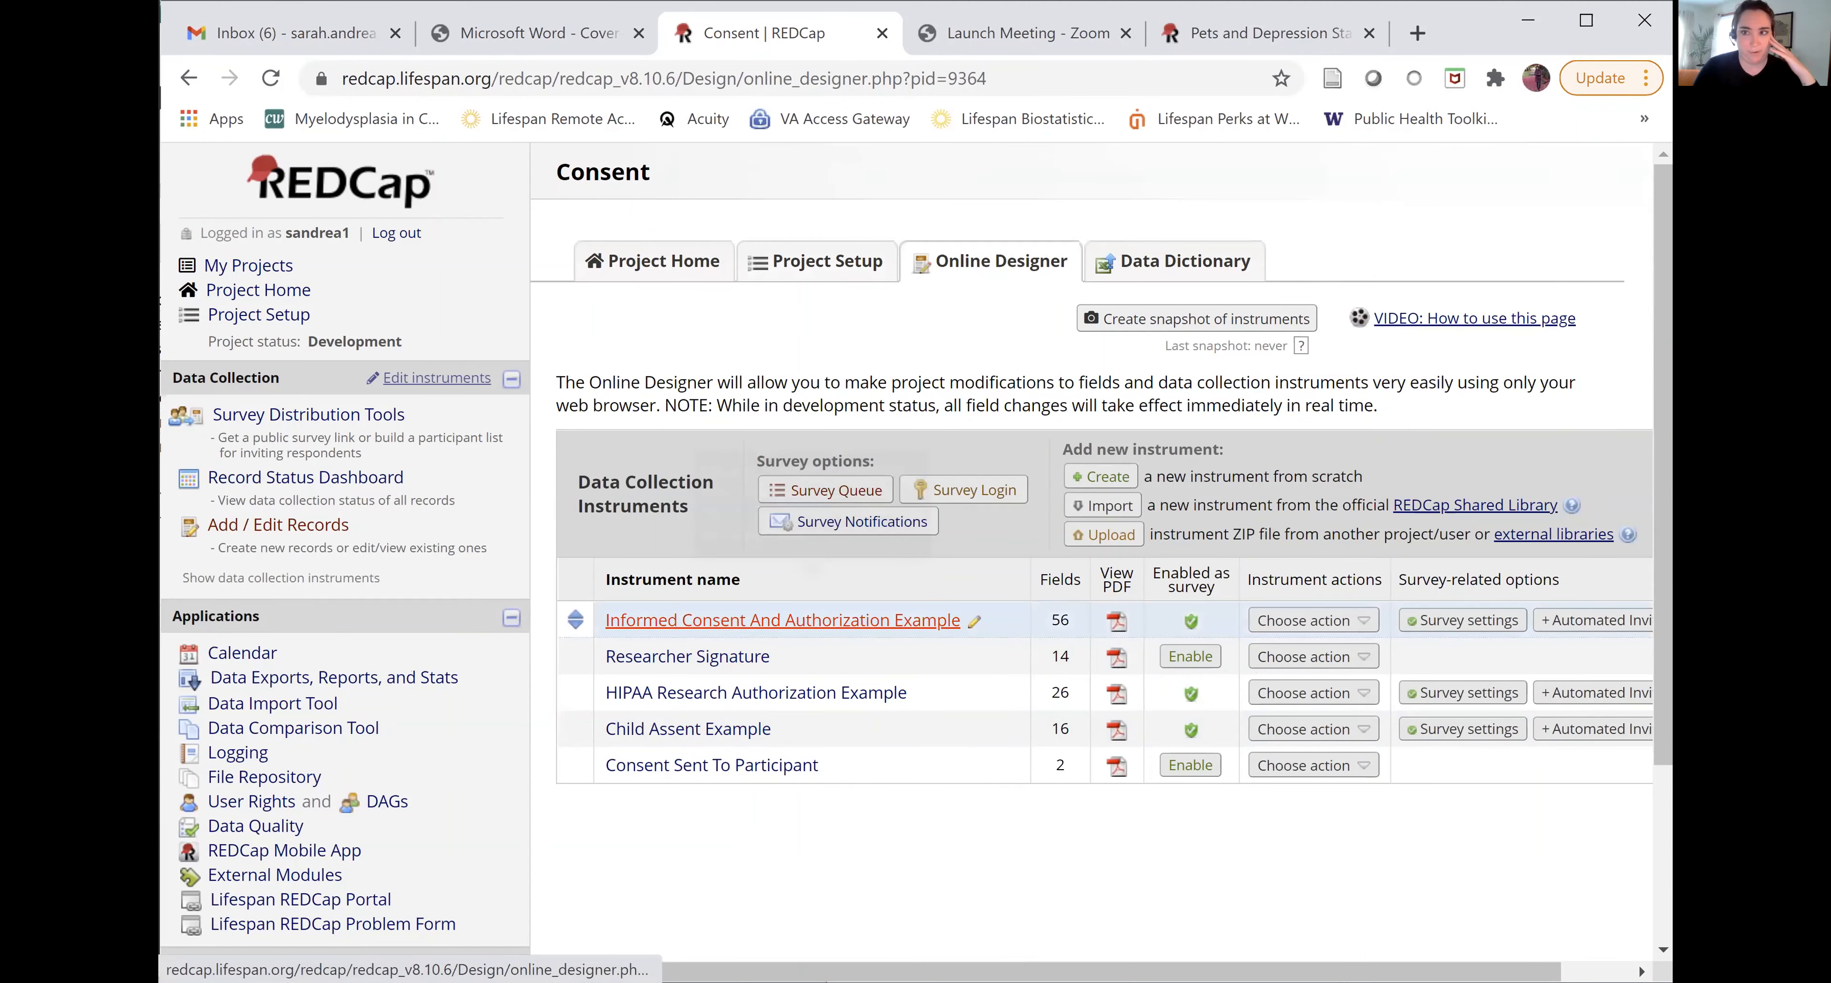
# Step: Open the Informed Consent And Authorization Example instrument for editing and review its introductory instructions and first fields
pyautogui.click(782, 619)
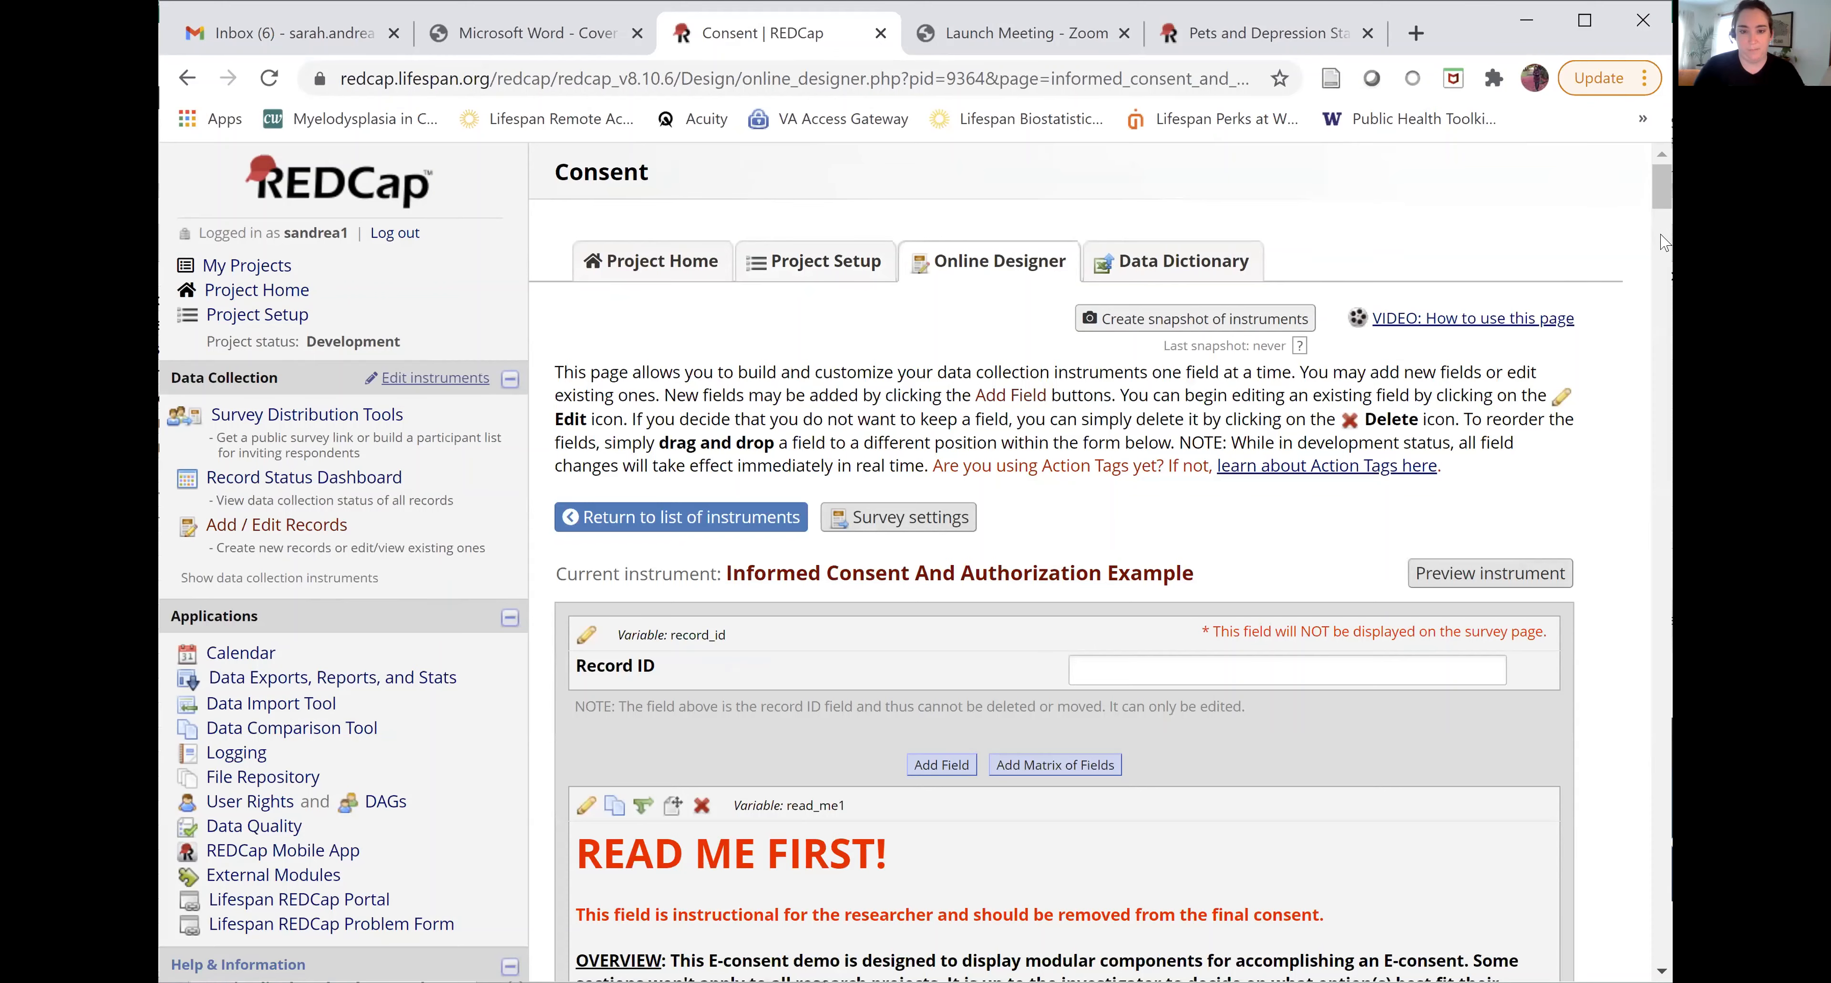
pyautogui.scroll(-4, 1663, 246)
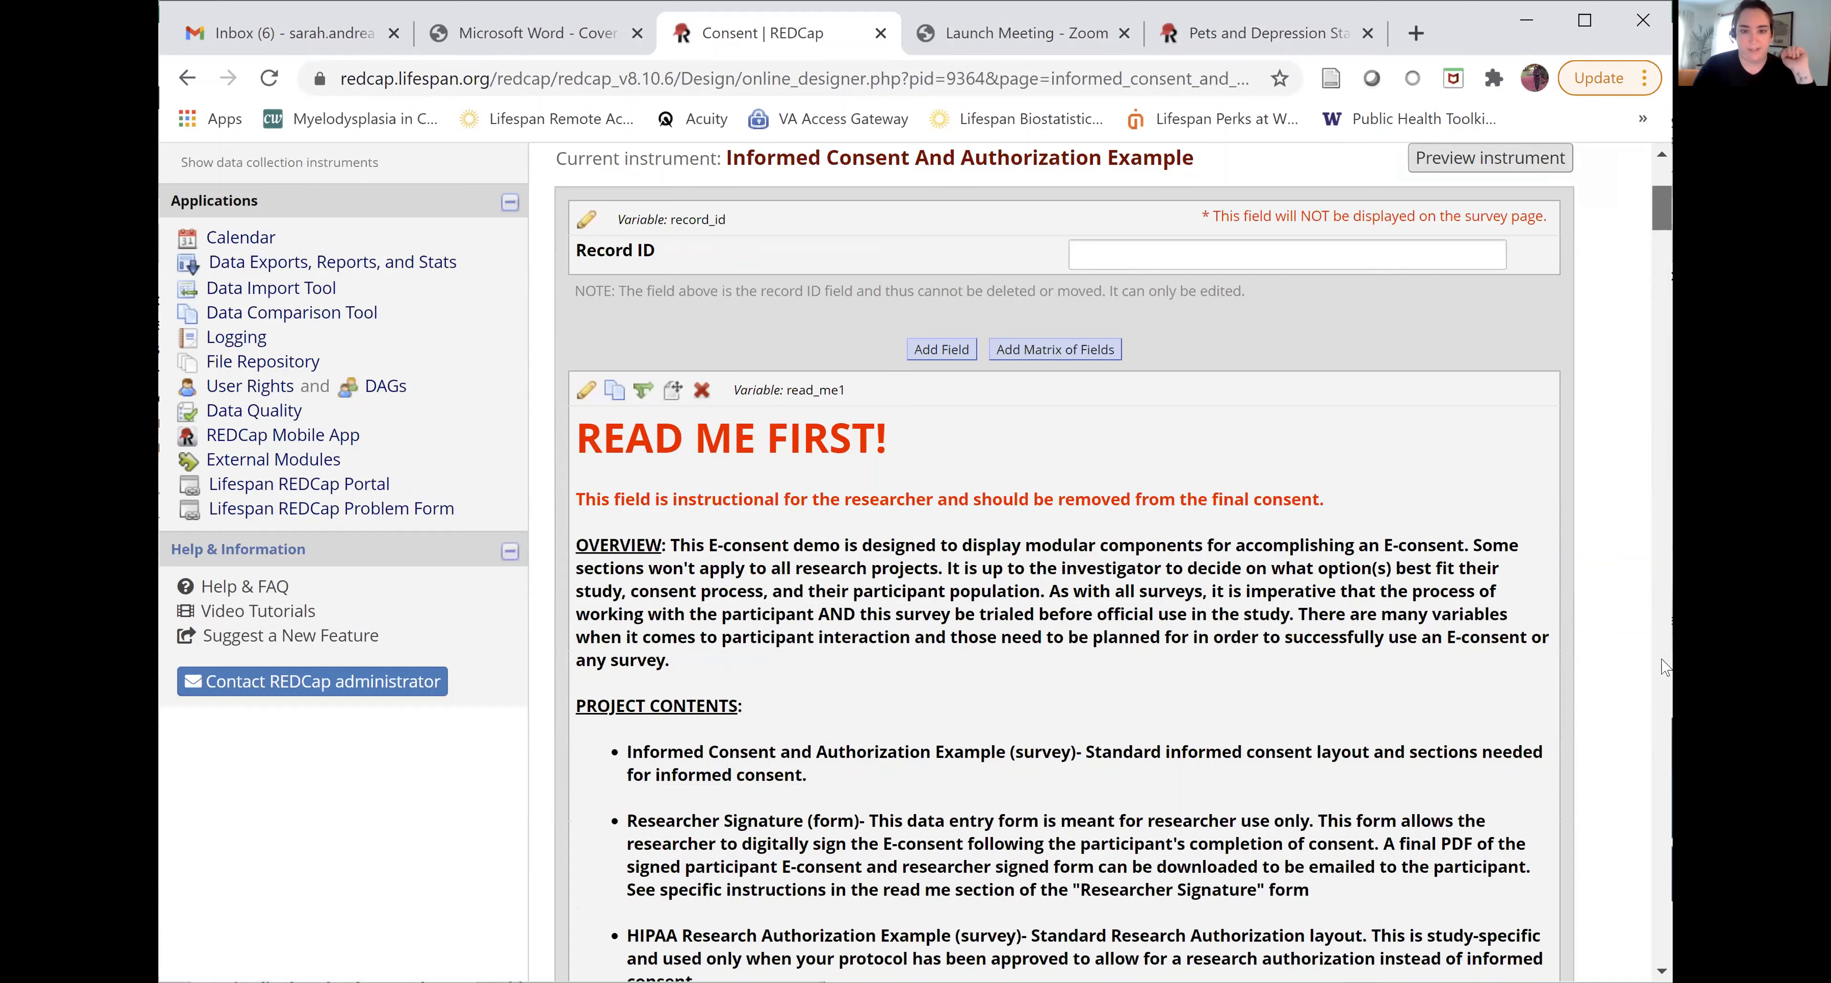
pyautogui.scroll(-6, 1663, 754)
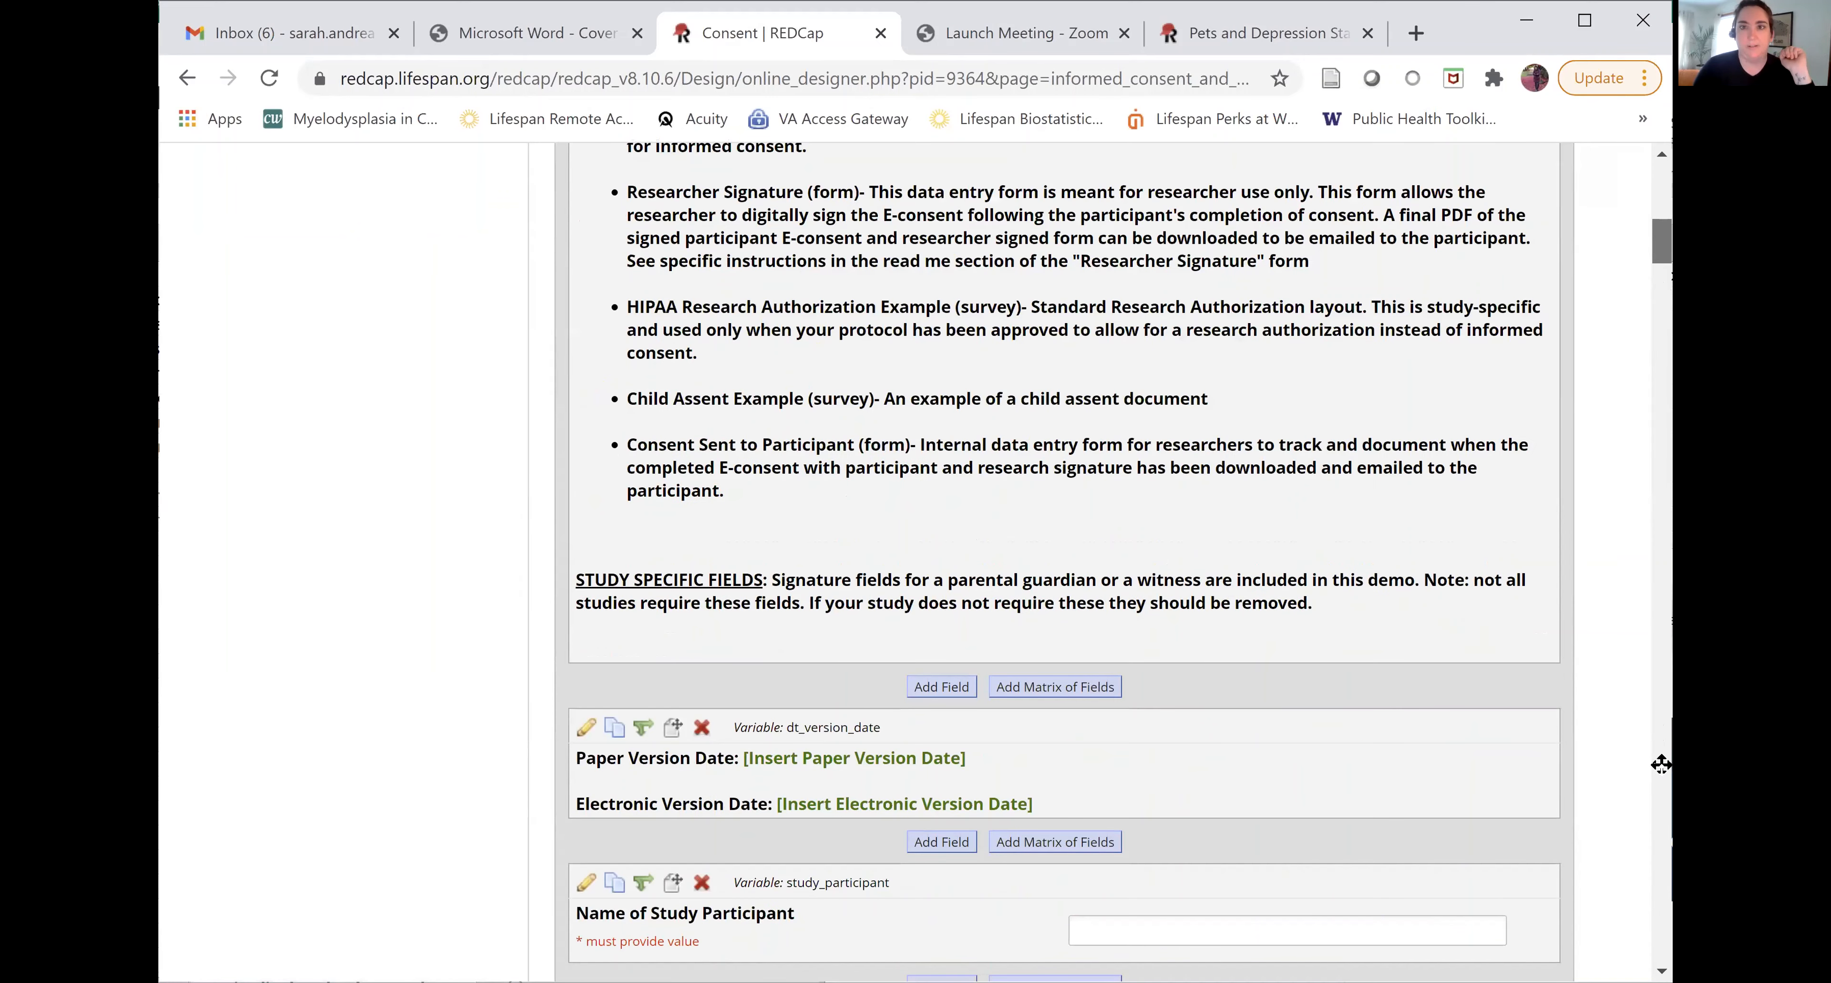